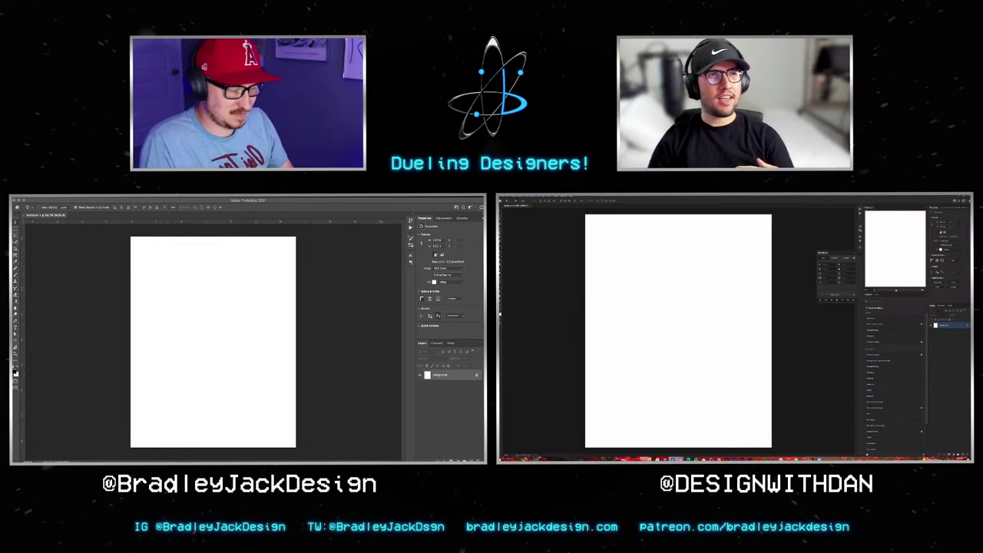
# Step: Open the file browser, close the audio mixer and bring up the 1 h 30 m countdown timer
pyautogui.hotkey('ctrl', 'o')
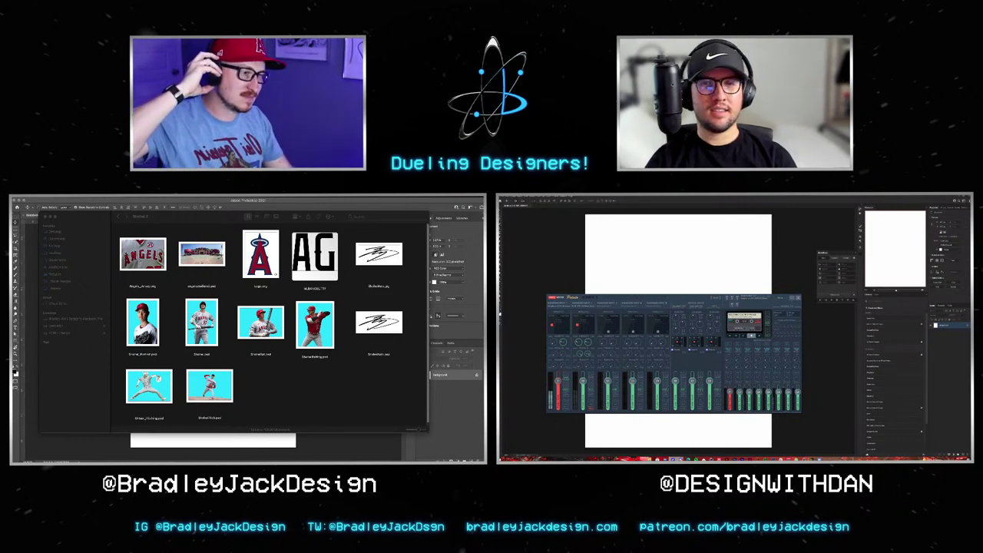
pyautogui.moveTo(584, 296); pyautogui.dragTo(684, 251)
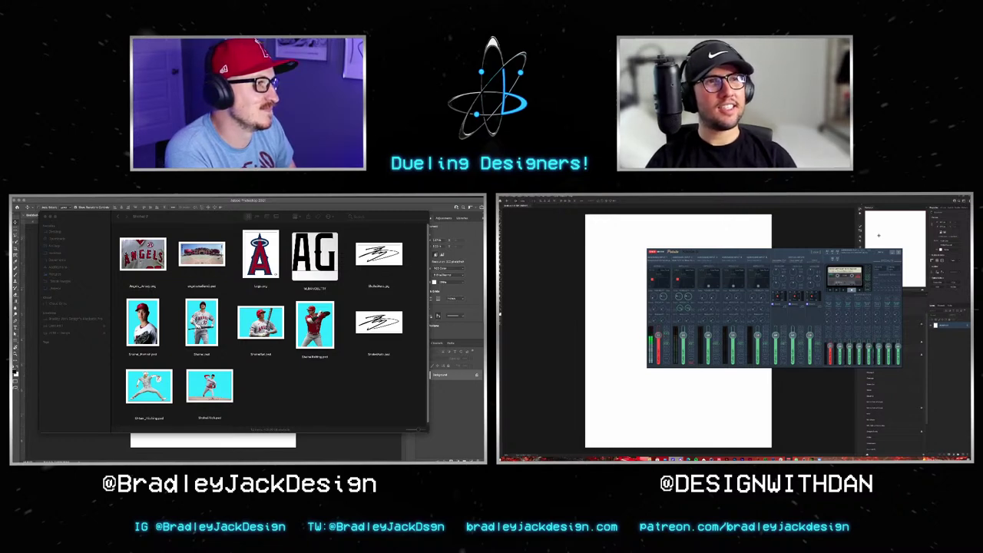
pyautogui.hotkey('alt', 'Tab')
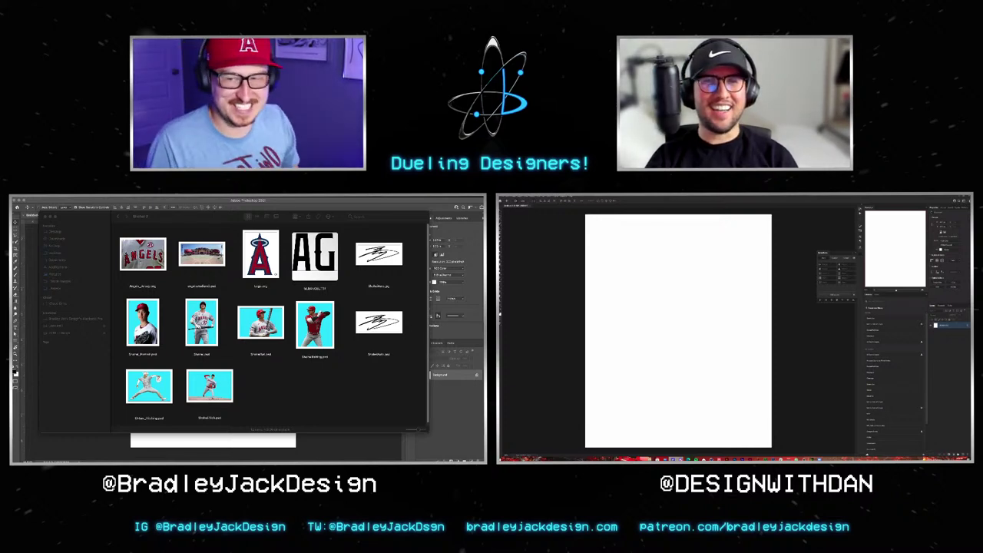
pyautogui.press('super+Tab')
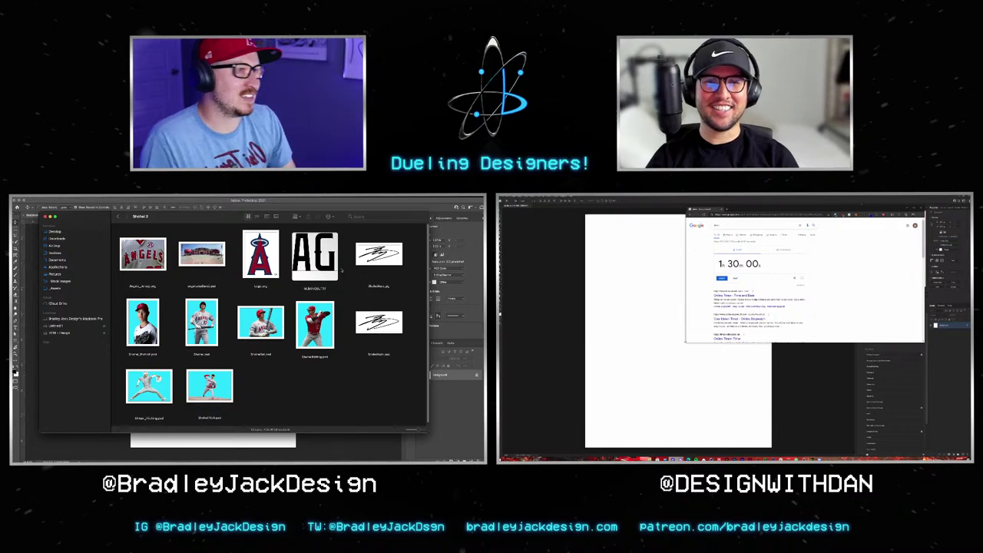
# Step: Select ShoheiBat.psd in the Shohei 2 folder of Angels and Ohtani images
pyautogui.moveTo(197, 221); pyautogui.dragTo(190, 228)
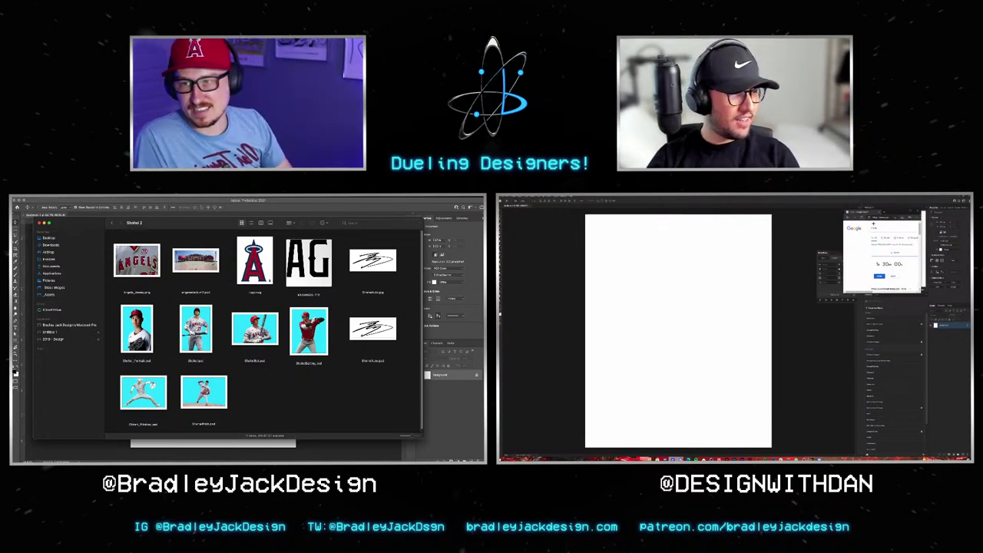
pyautogui.click(136, 261)
pyautogui.click(354, 386)
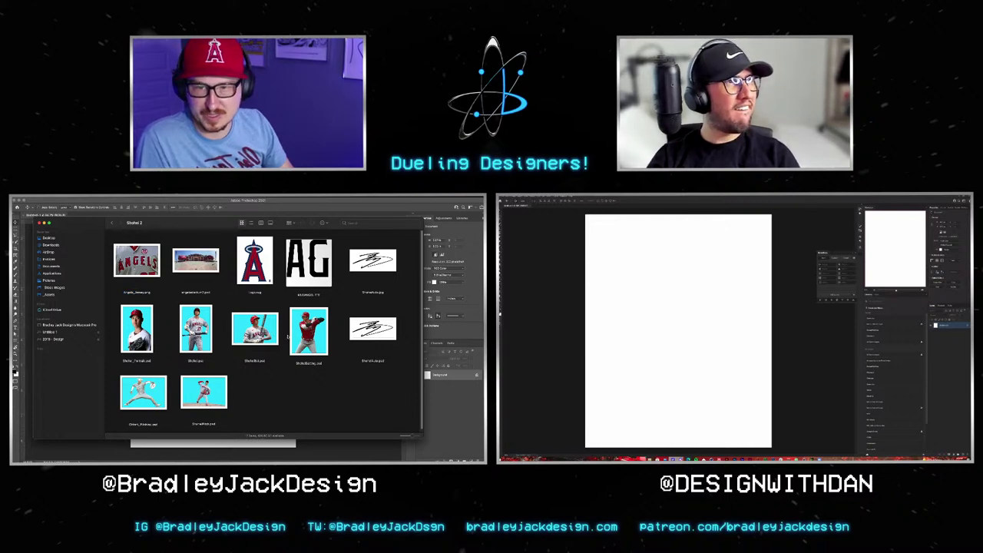
pyautogui.click(257, 330)
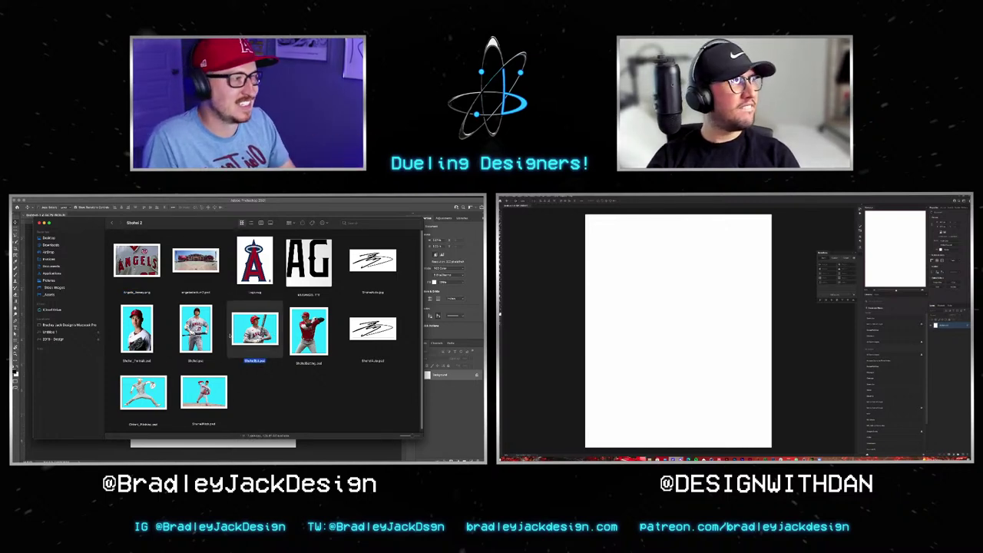
pyautogui.press('super+e')
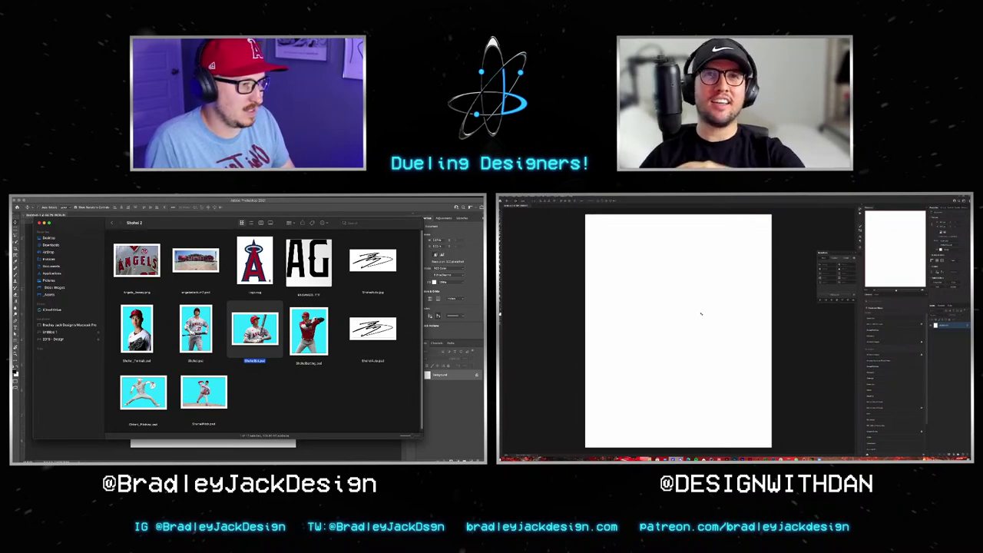
pyautogui.press('Return')
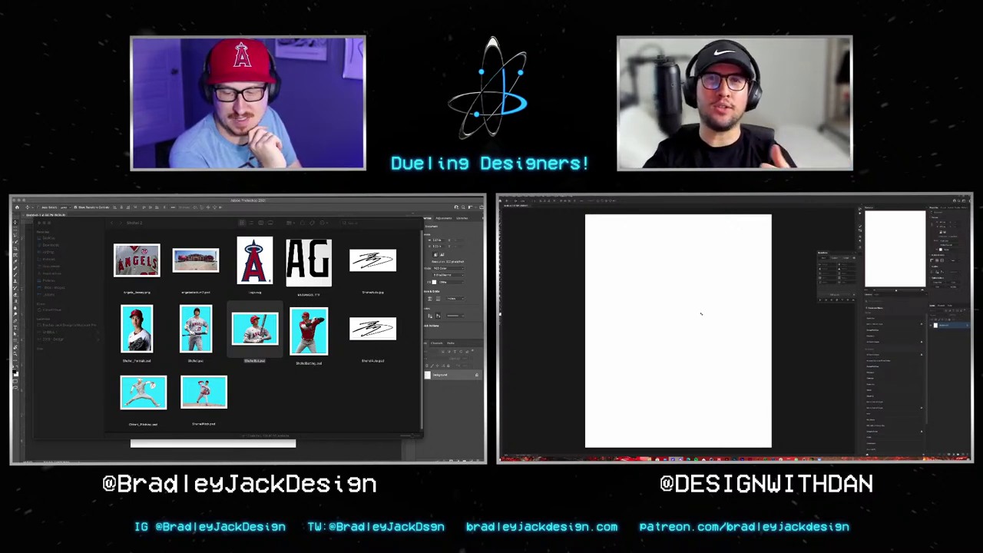
# Step: Drag the ShoheiBat file from the Shohei 2 window onto the blank canvas
pyautogui.click(292, 386)
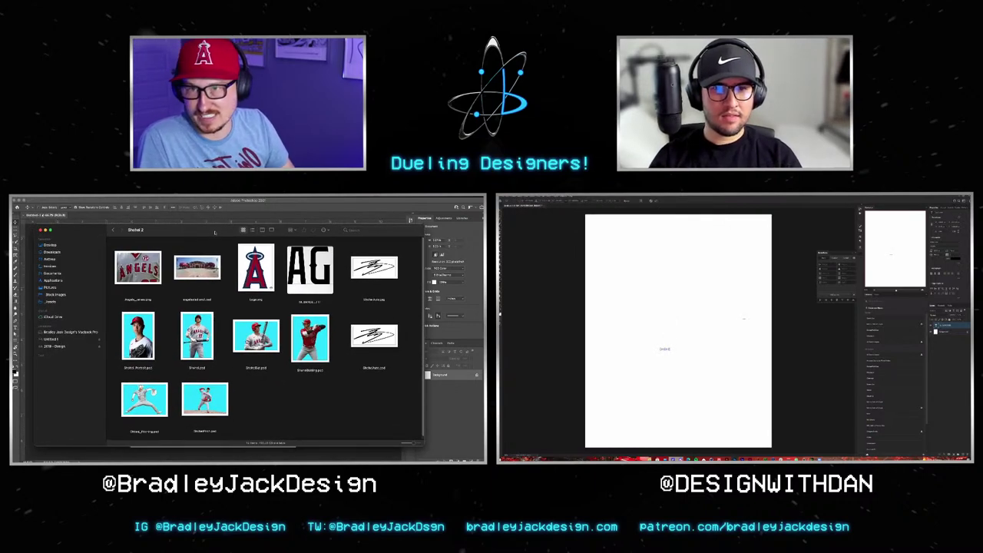
pyautogui.moveTo(248, 335)
pyautogui.mouseDown()
pyautogui.moveTo(272, 419)
pyautogui.moveTo(301, 450)
pyautogui.mouseUp()
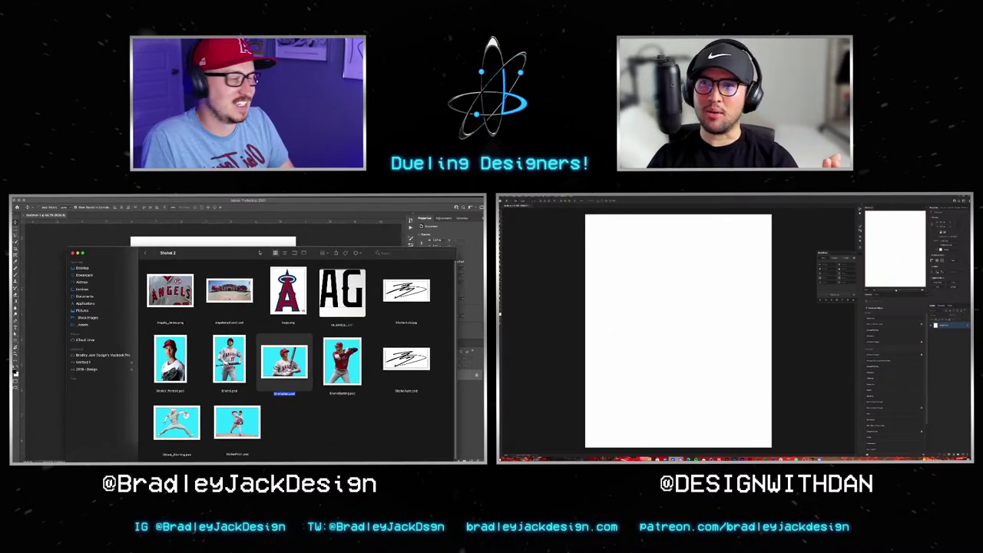
pyautogui.moveTo(263, 259); pyautogui.dragTo(243, 257)
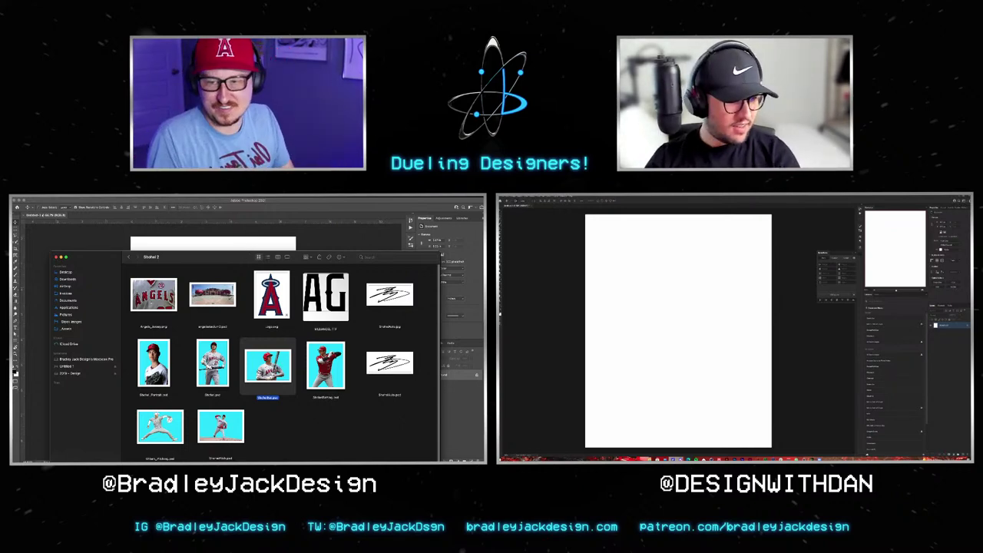
pyautogui.moveTo(267, 365); pyautogui.dragTo(240, 248)
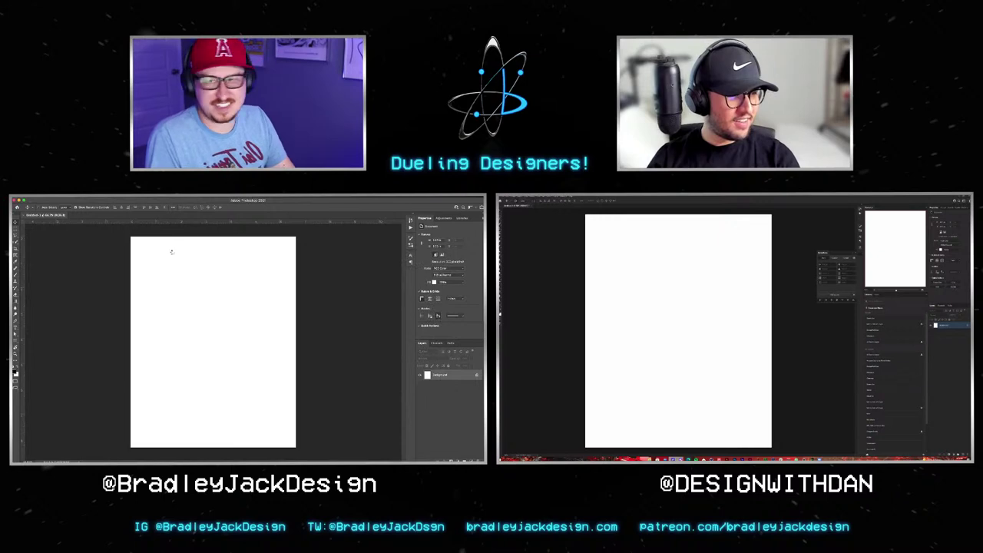
# Step: Commit the ShoheiBat placement and hide its cyan Color Fill background in the source file
pyautogui.press('Return')
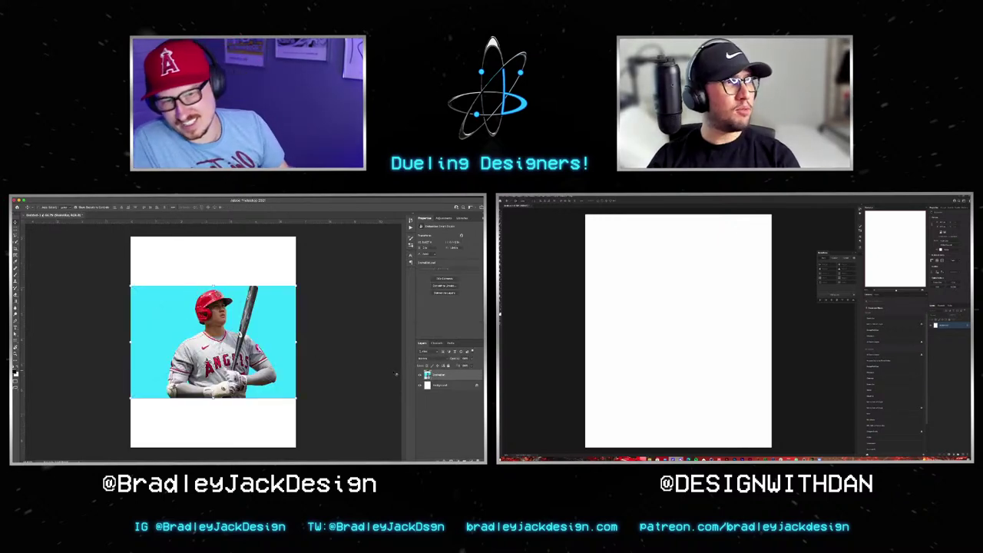
pyautogui.doubleClick(284, 346)
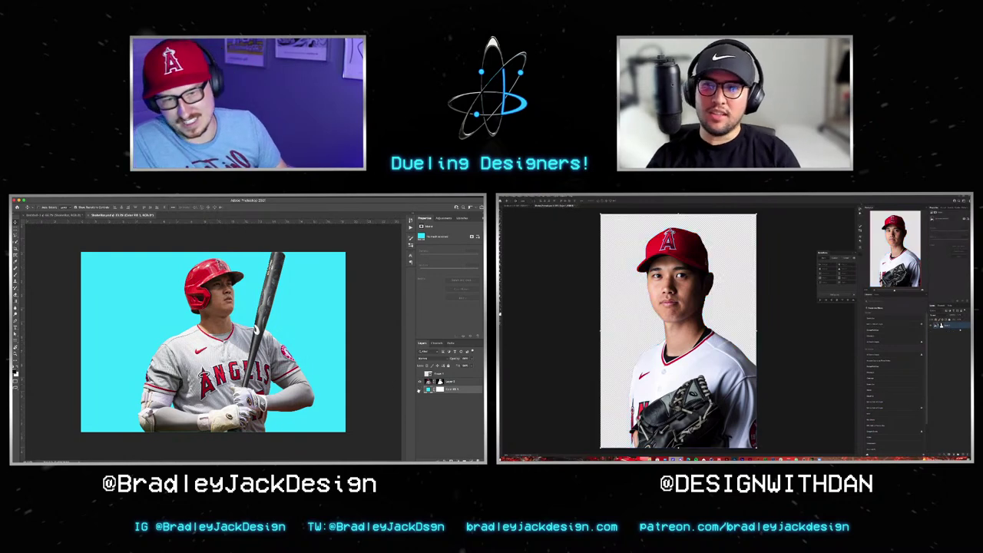
pyautogui.click(419, 389)
pyautogui.click(950, 369)
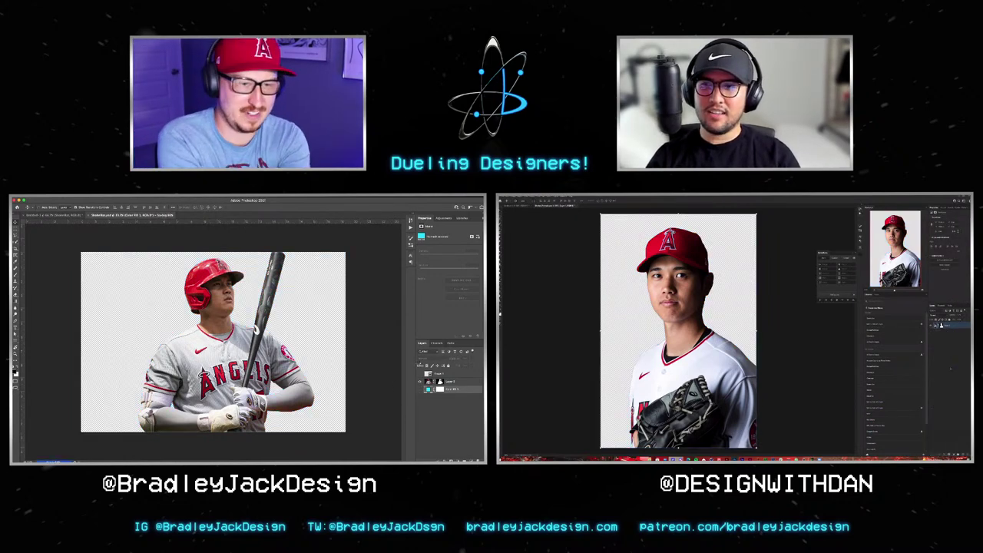
pyautogui.click(543, 201)
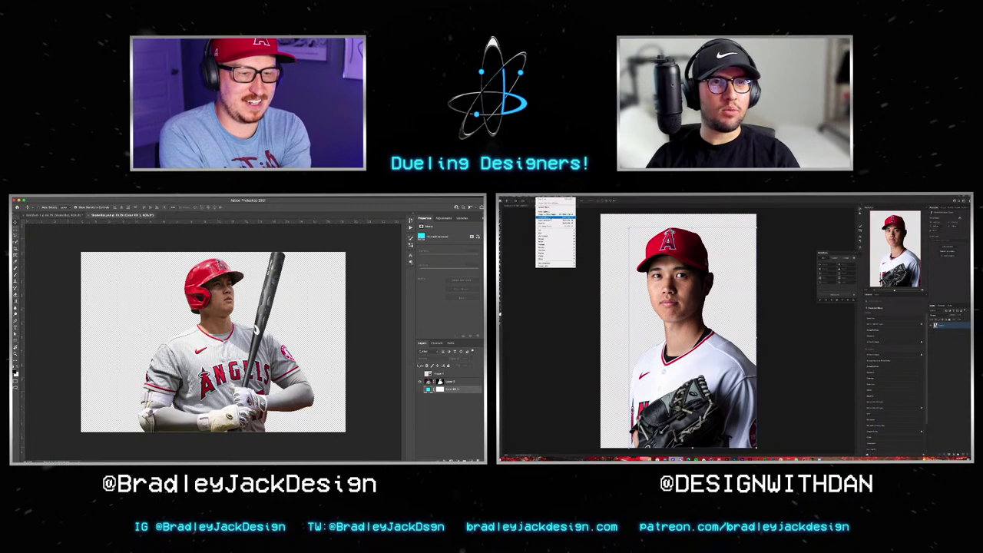
pyautogui.press('Escape')
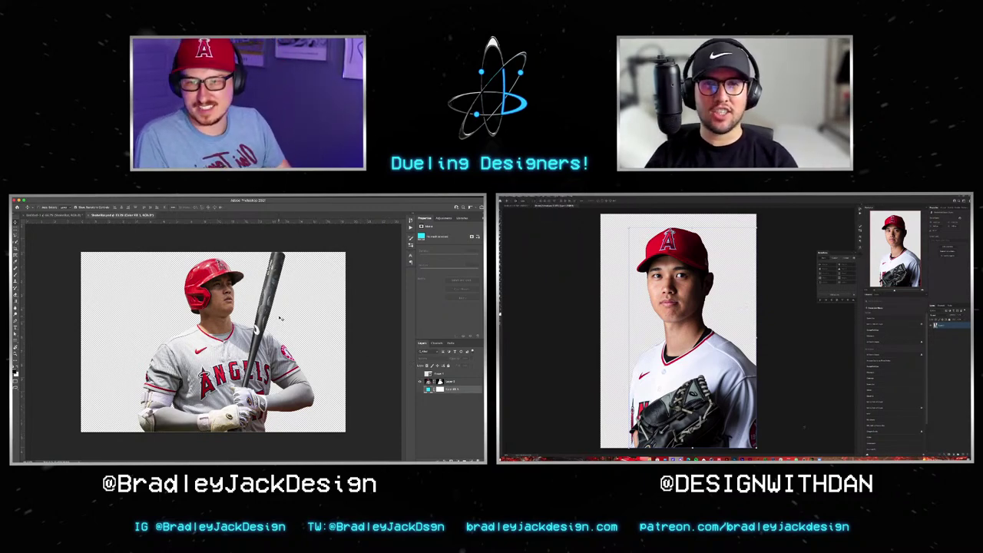
# Step: Bring the background-free batting photo back and enlarge it to fill the portrait canvas
pyautogui.hotkey('ctrl', 'v')
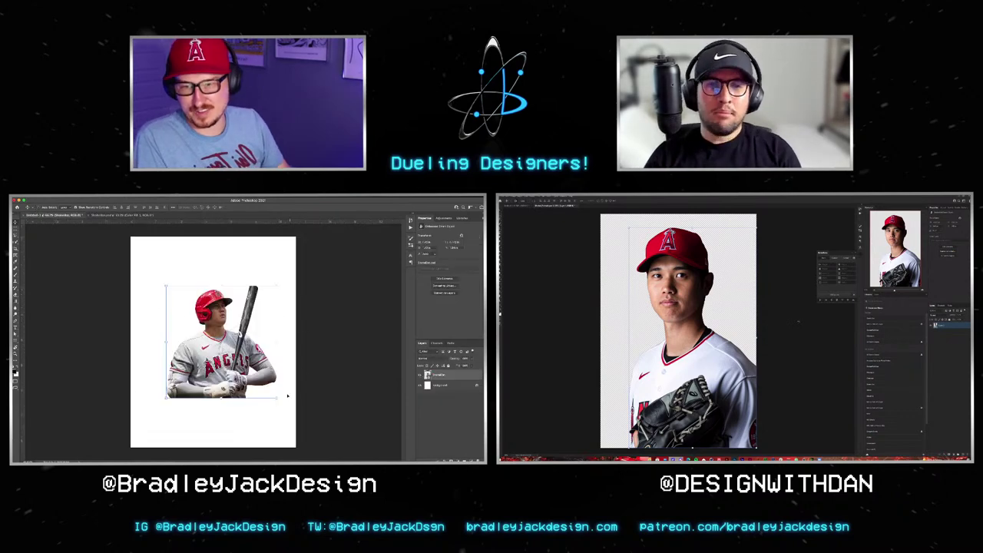
pyautogui.moveTo(295, 398); pyautogui.dragTo(316, 416)
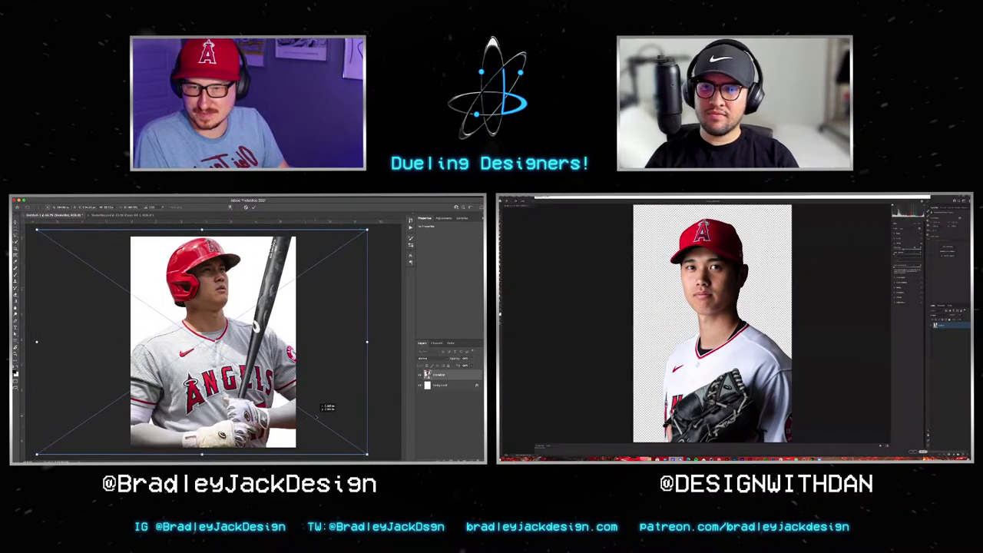
pyautogui.press('Return')
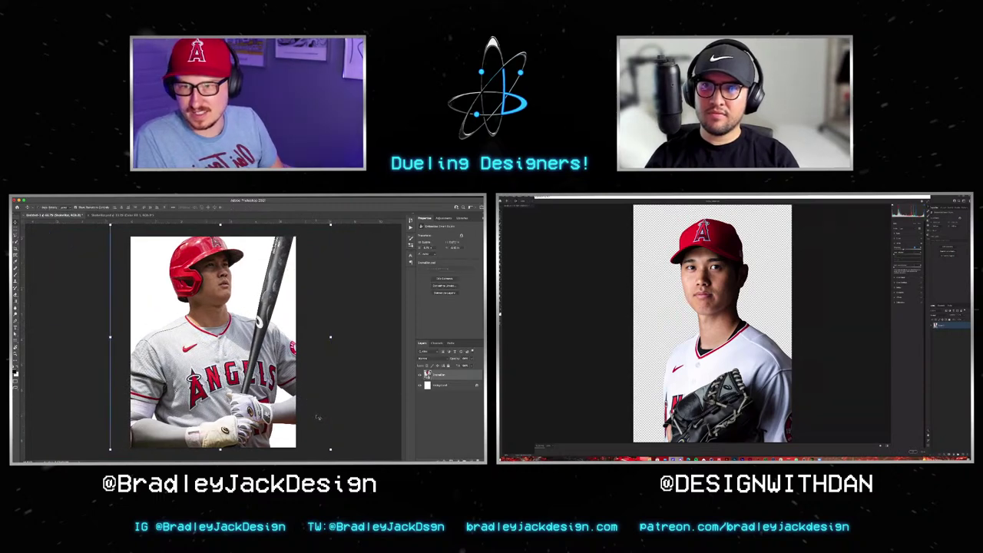
pyautogui.click(428, 386)
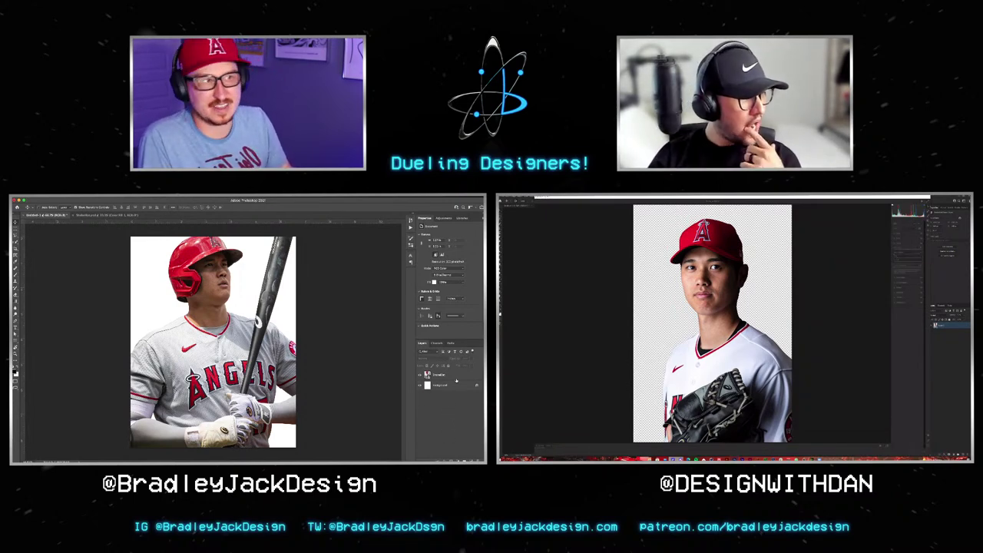
# Step: Place the Shohei portrait, pitching and ShoheiBatting images onto the poster canvas
pyautogui.press('super+o')
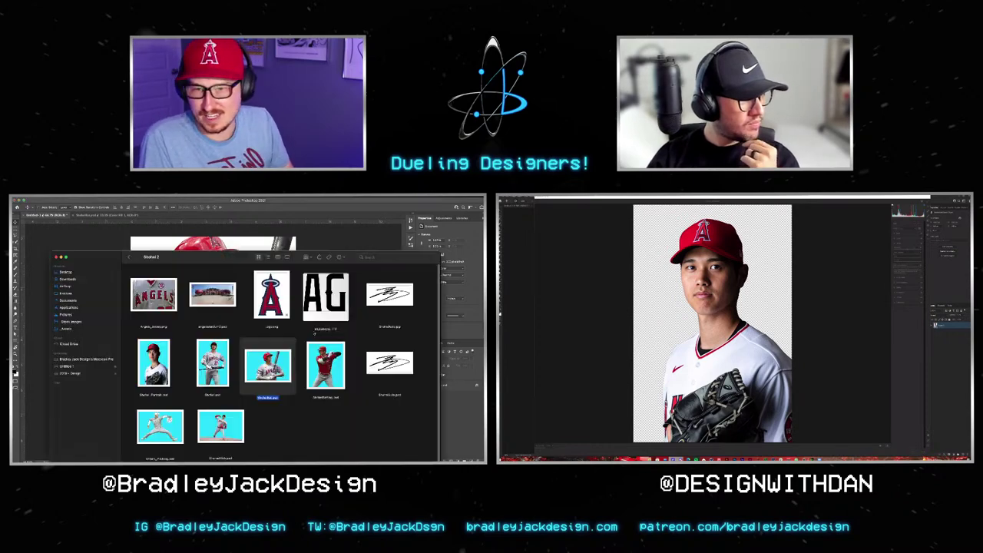
pyautogui.press('Left')
pyautogui.press('Left')
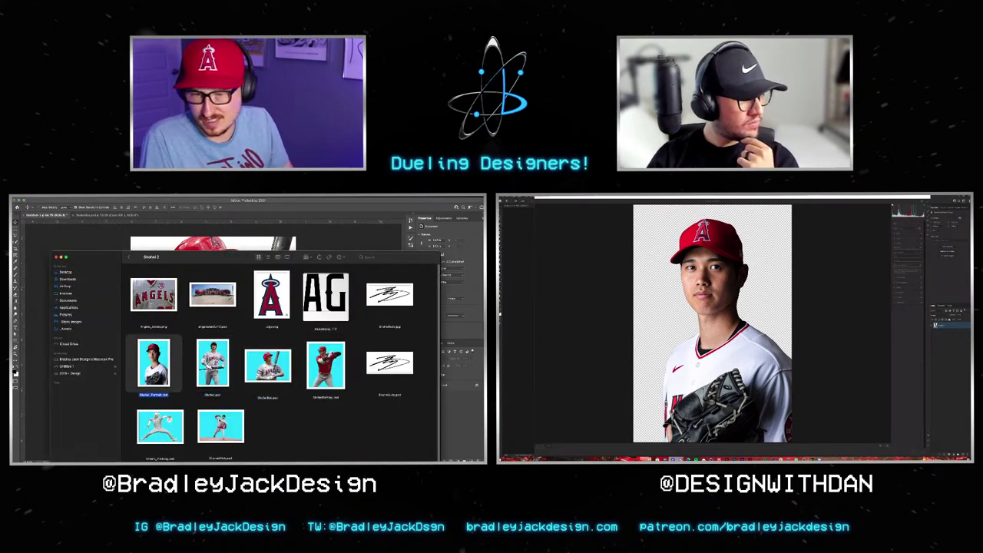
pyautogui.press('Down')
pyautogui.press('Right')
pyautogui.keyDown('super'); pyautogui.click(326, 364); pyautogui.keyUp('super')
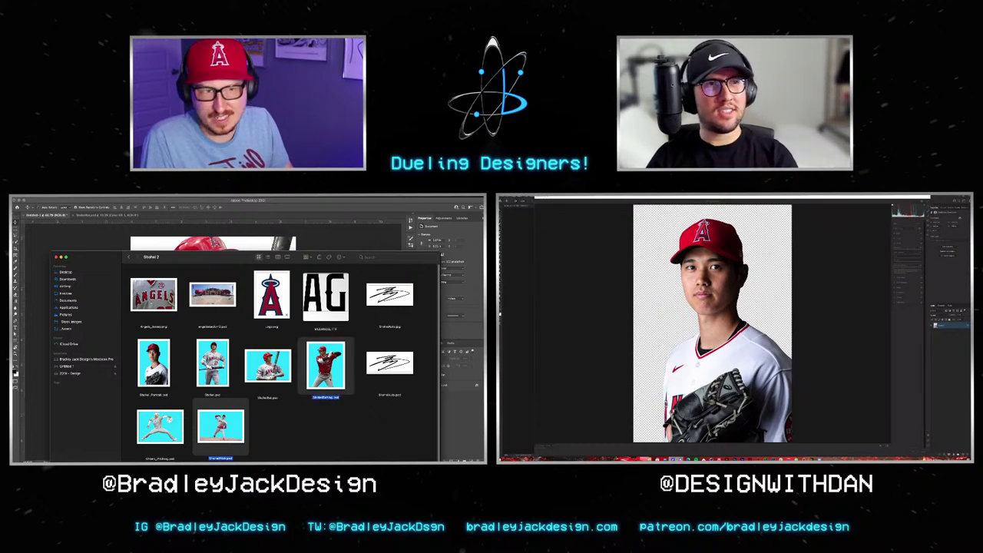
pyautogui.moveTo(325, 364); pyautogui.dragTo(296, 238)
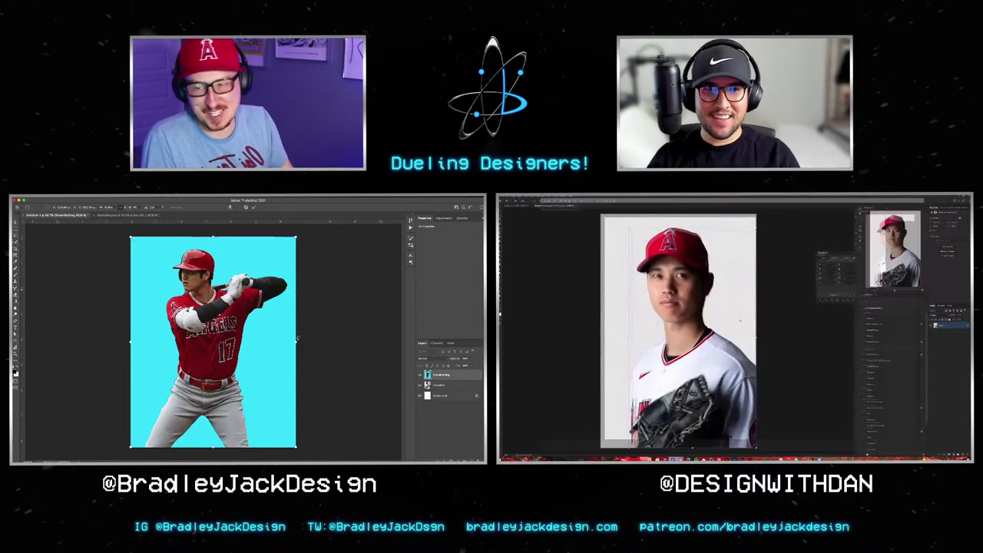
pyautogui.press('Return')
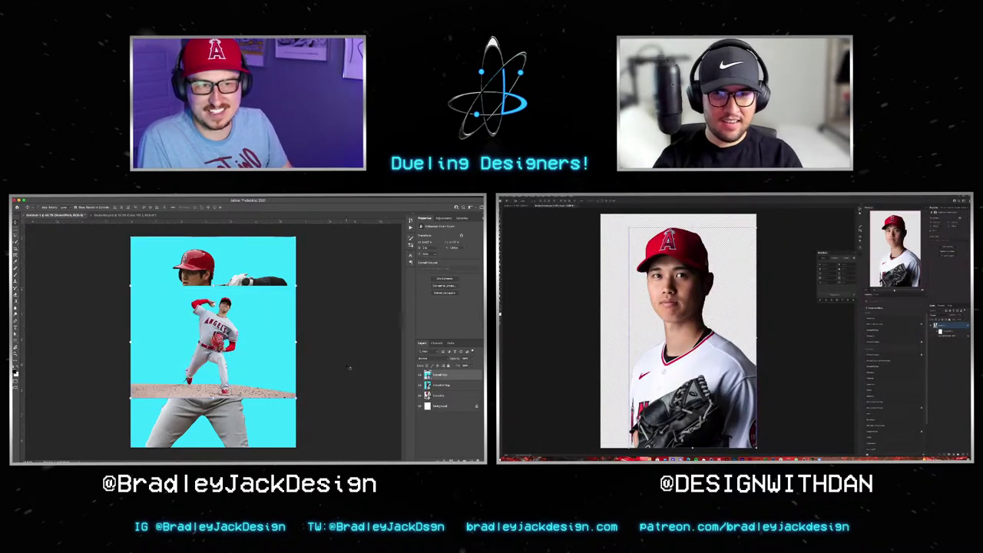
# Step: Invert the portrait copy and change its blend mode
pyautogui.hotkey('ctrl', 'i')
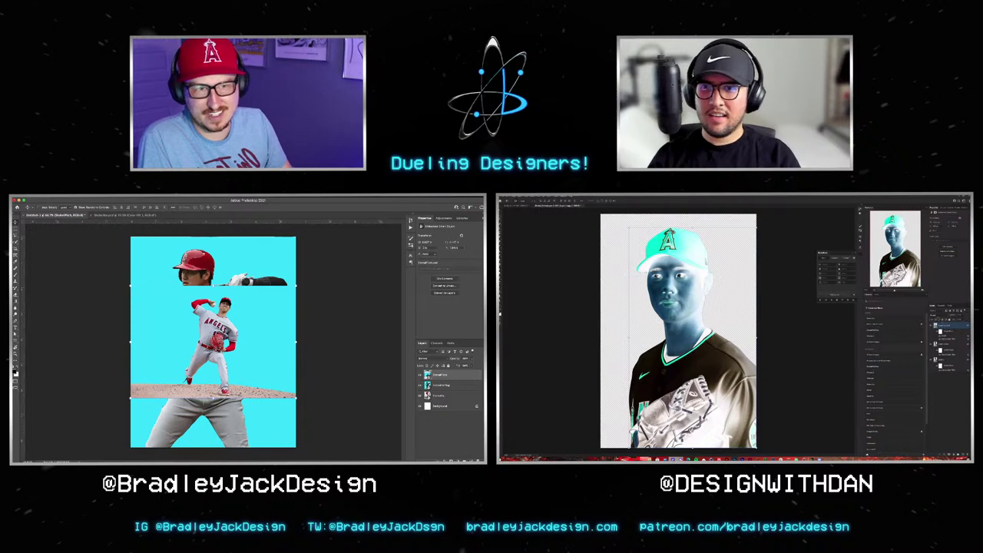
pyautogui.click(939, 310)
pyautogui.doubleClick(427, 374)
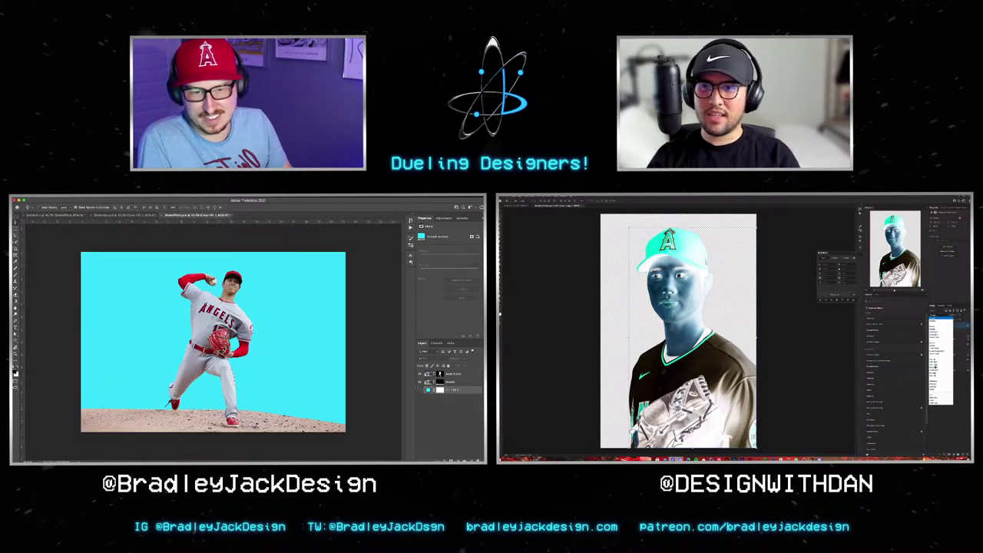
pyautogui.click(935, 368)
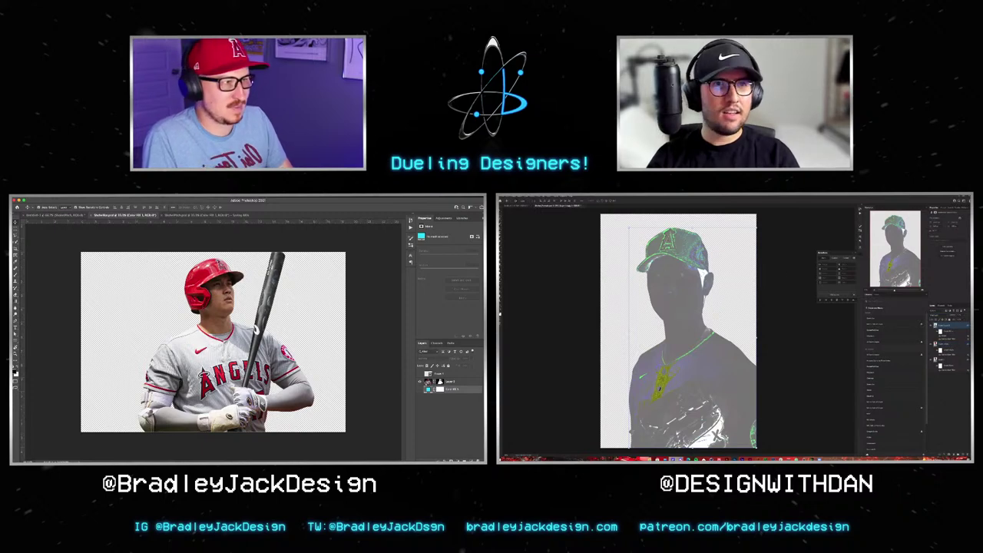
pyautogui.hotkey('ctrl', 'w')
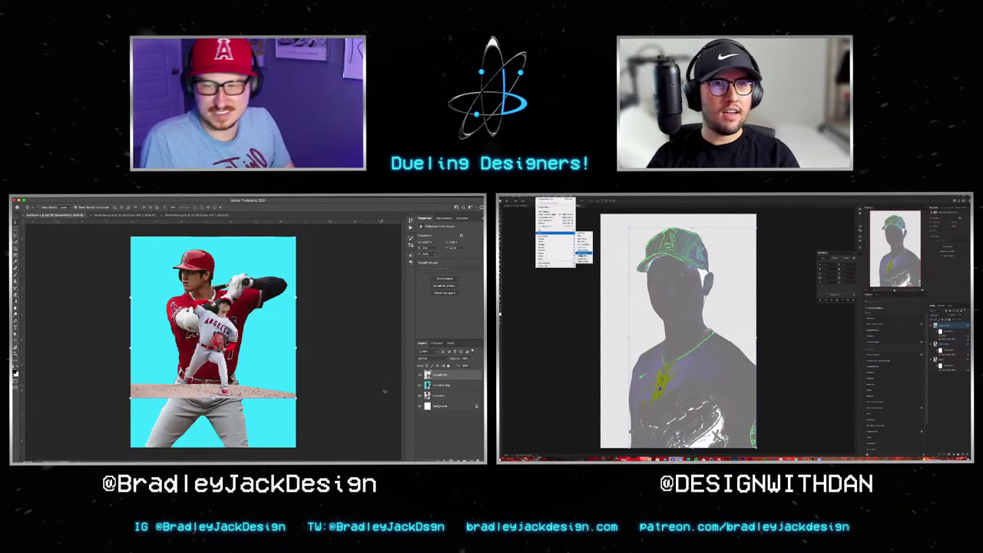
# Step: Move the pitcher and dirt mound lower and hide the batting smart object's cyan fill
pyautogui.moveTo(277, 353); pyautogui.dragTo(277, 444)
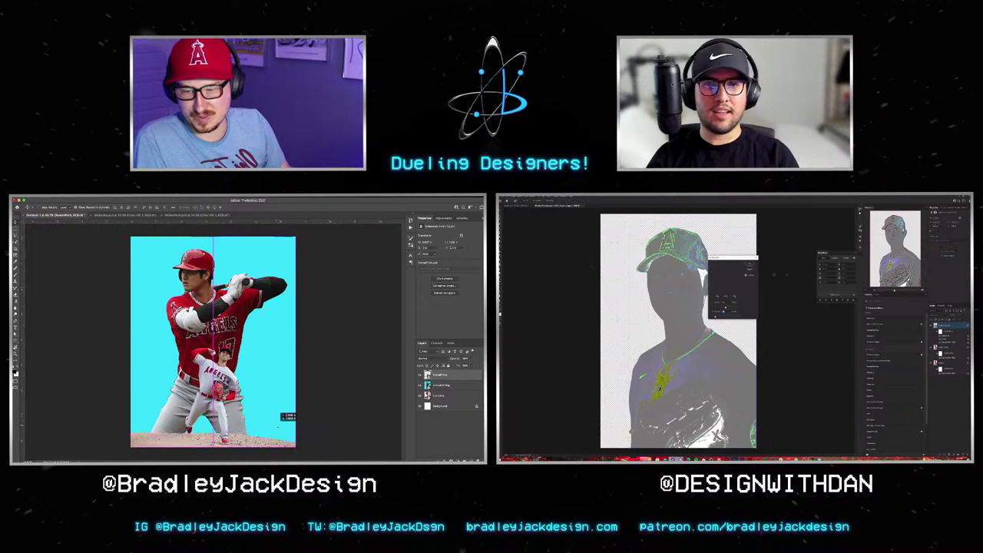
pyautogui.doubleClick(428, 384)
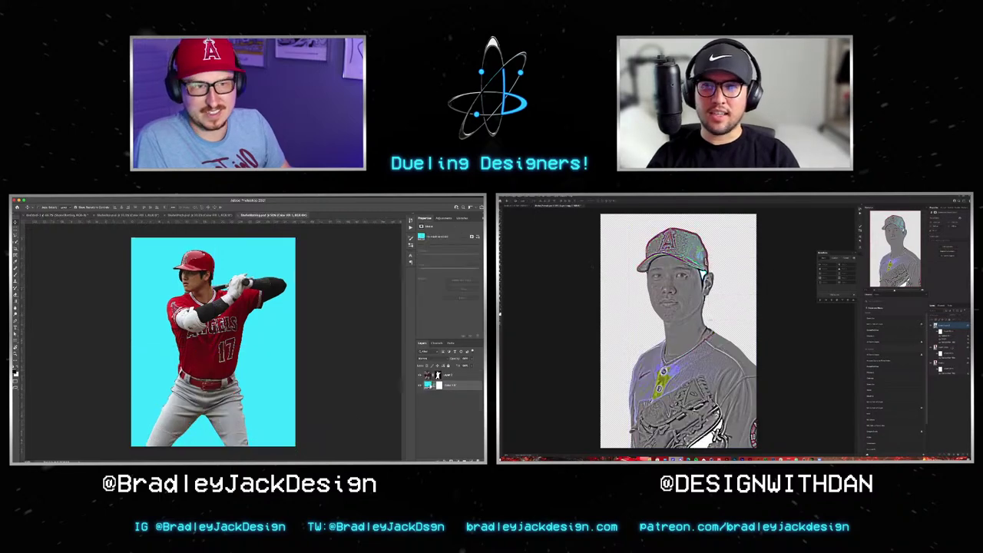
pyautogui.click(419, 384)
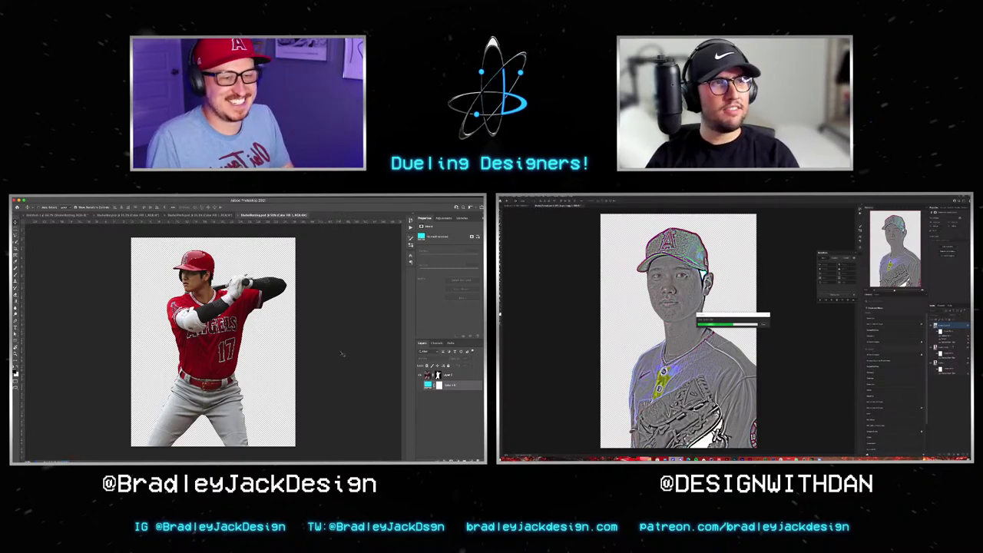
pyautogui.hotkey('ctrl', 'Tab')
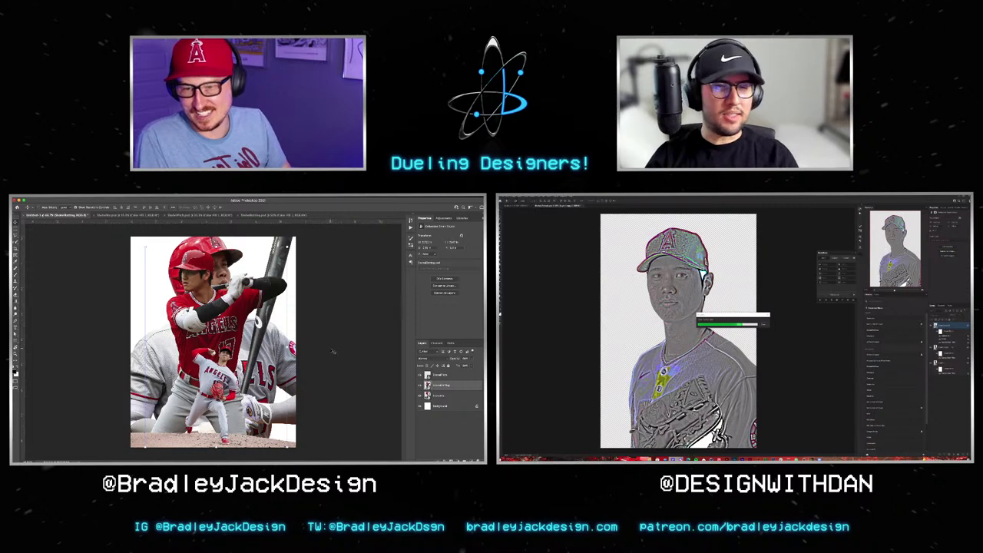
# Step: Reposition the large batter, enlarge the pitcher in front, and restore the portrait's normal colours
pyautogui.click(439, 395)
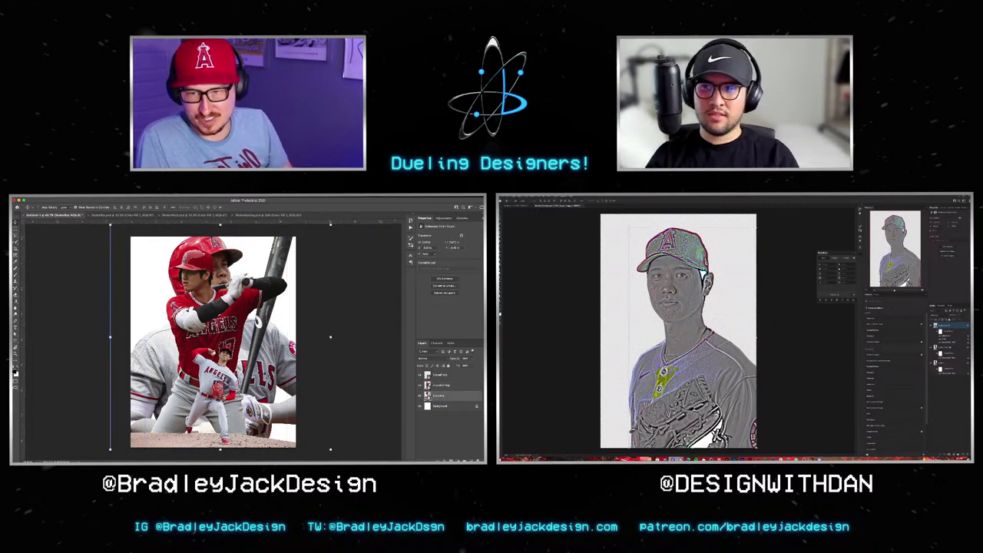
pyautogui.moveTo(272, 360)
pyautogui.mouseDown()
pyautogui.moveTo(287, 365)
pyautogui.moveTo(218, 338)
pyautogui.mouseUp()
pyautogui.click(439, 384)
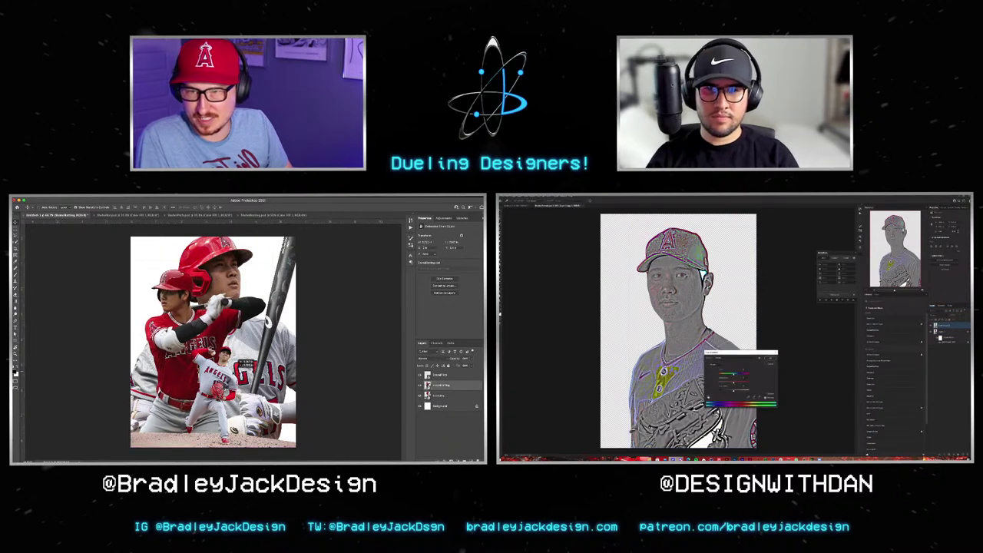
pyautogui.click(439, 375)
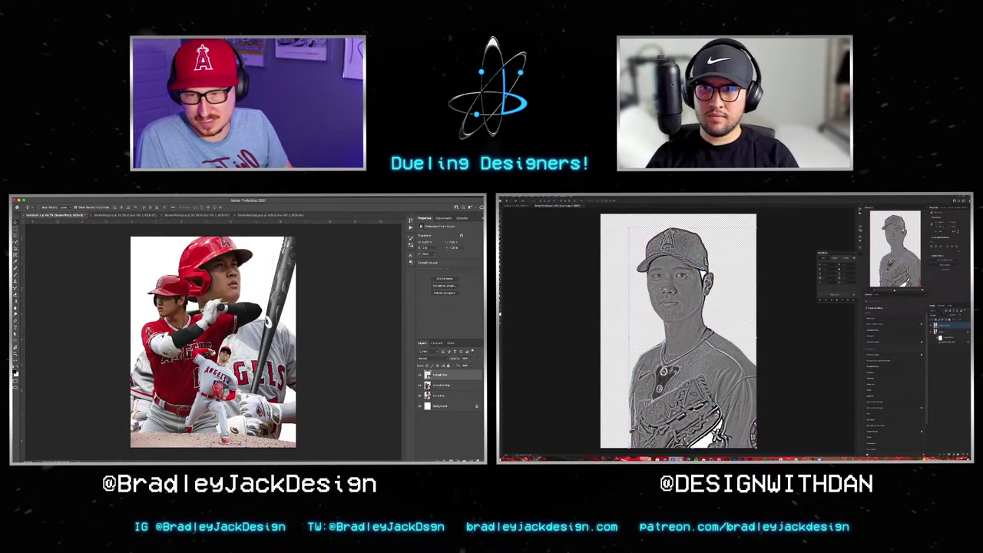
pyautogui.moveTo(223, 384); pyautogui.dragTo(250, 380)
pyautogui.click(934, 359)
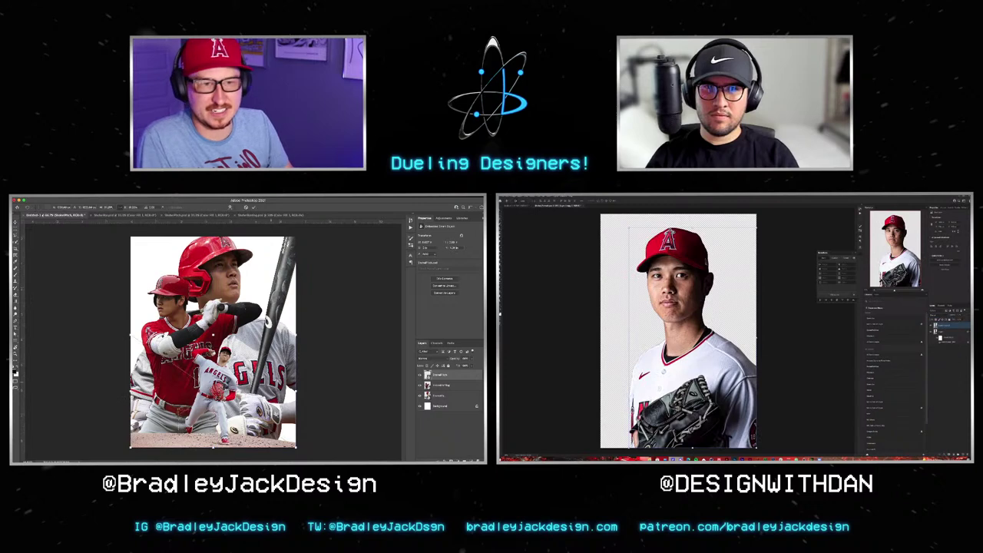
pyautogui.moveTo(257, 347); pyautogui.dragTo(311, 332)
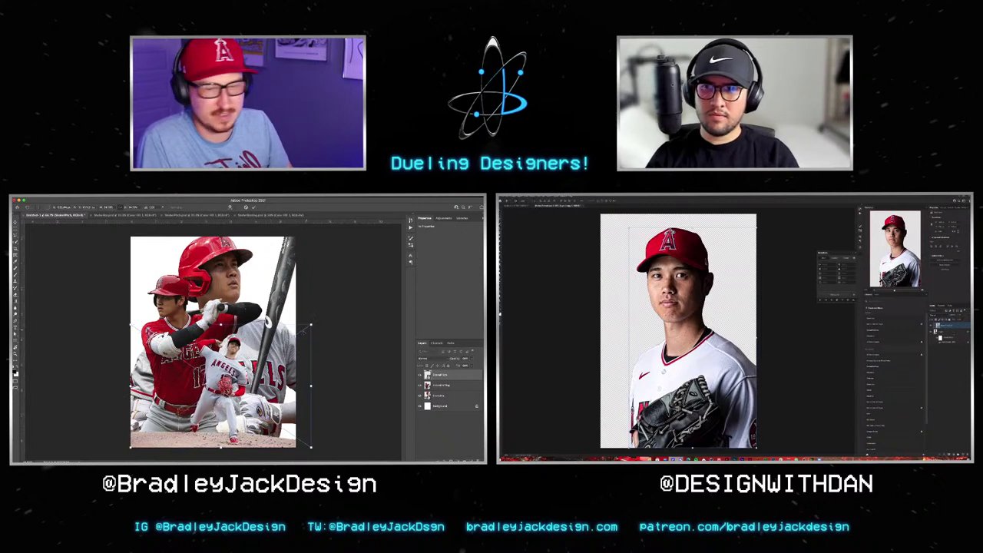
pyautogui.rightClick(940, 328)
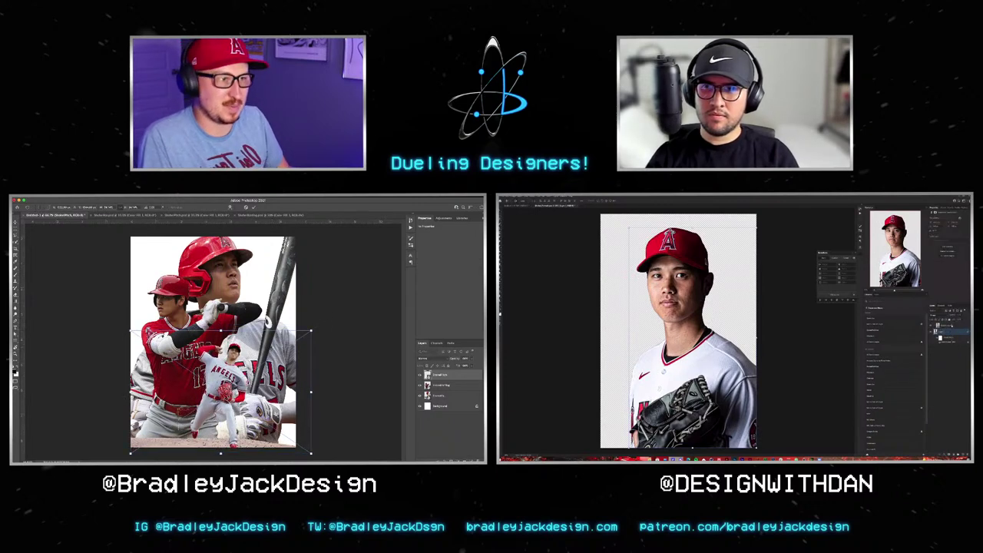
pyautogui.rightClick(930, 326)
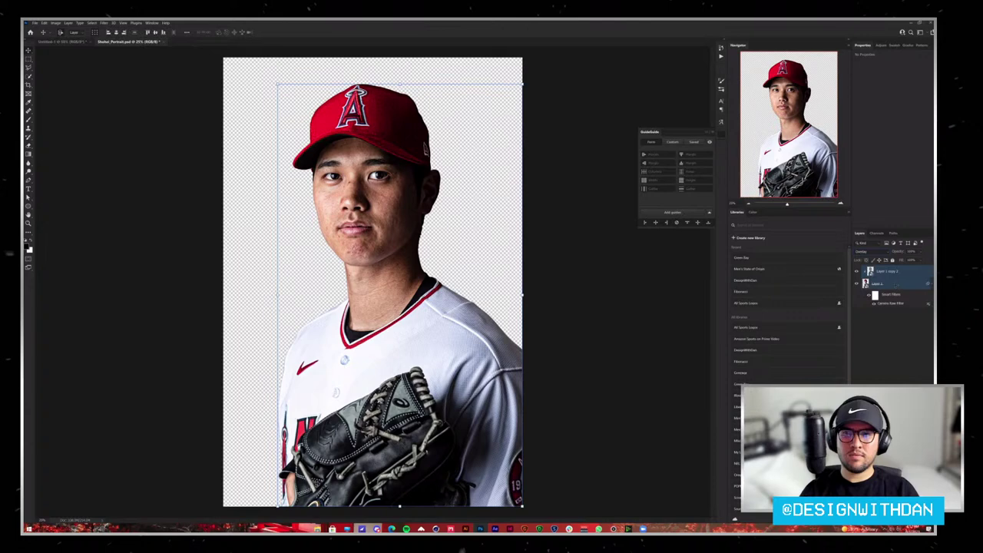
# Step: Merge the selected portrait layers into a single layer
pyautogui.rightClick(891, 276)
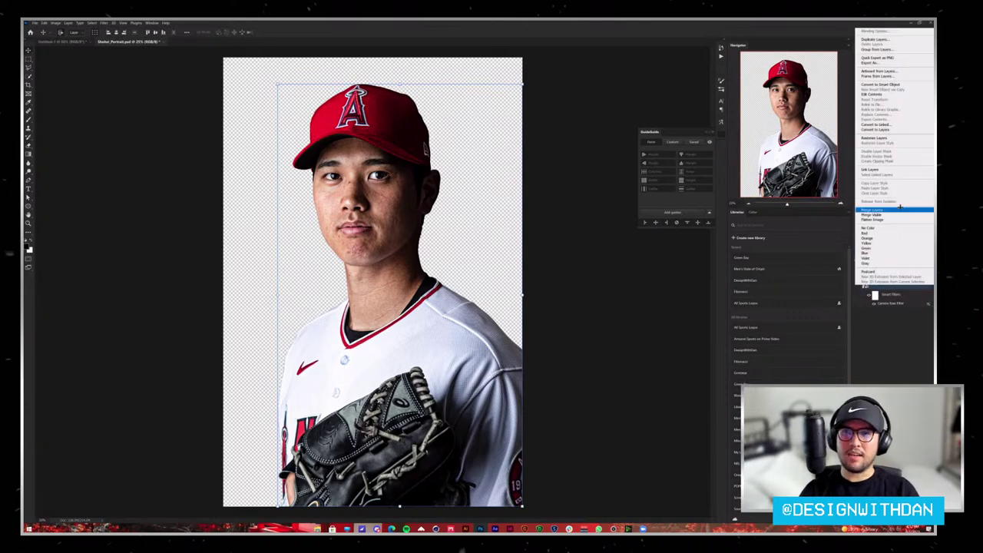
pyautogui.click(891, 89)
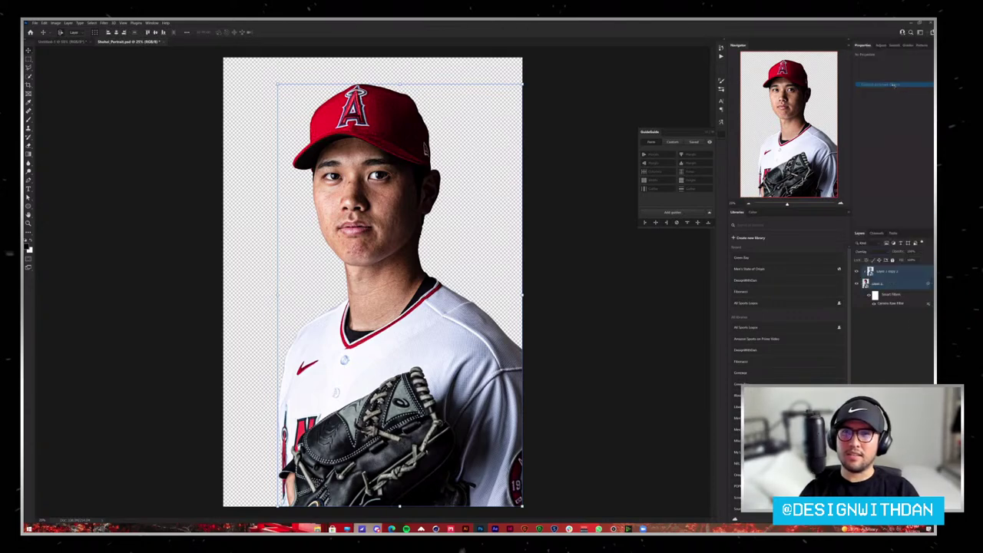
pyautogui.hotkey('ctrl', 'e')
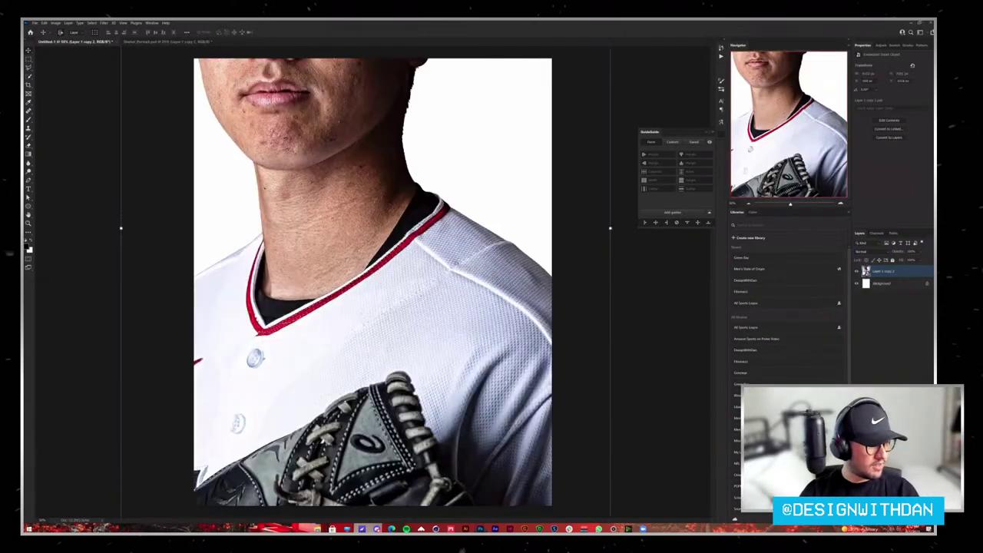
# Step: Scale the merged portrait down with Free Transform to fit the new document's canvas
pyautogui.scroll(-5, 408, 148)
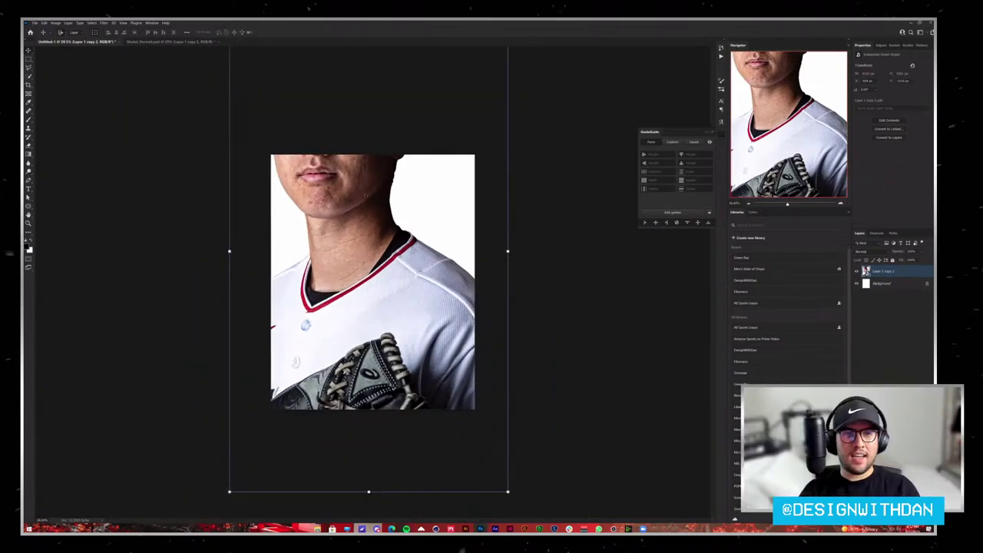
pyautogui.scroll(5, 376, 292)
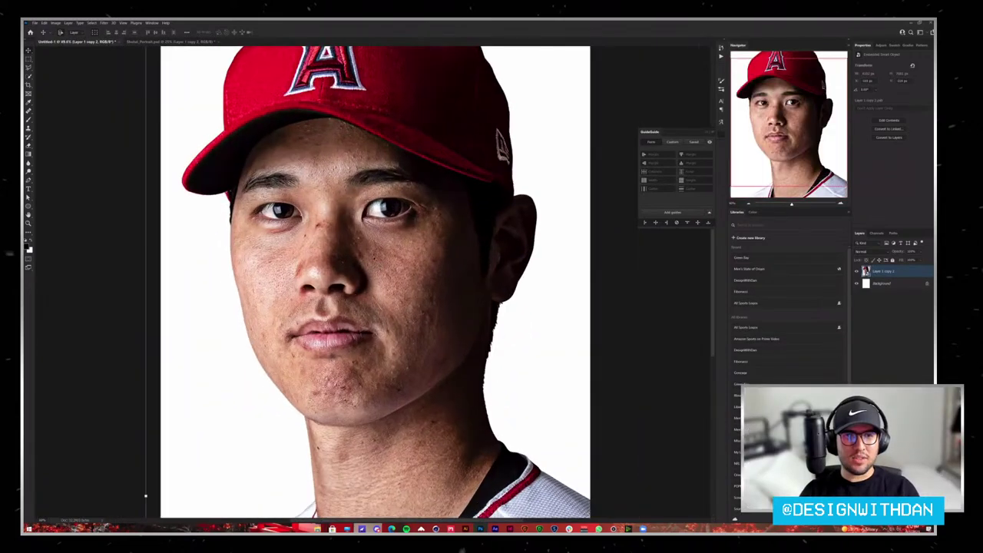
pyautogui.scroll(1, 385, 253)
pyautogui.scroll(1, 385, 254)
pyautogui.scroll(1, 385, 254)
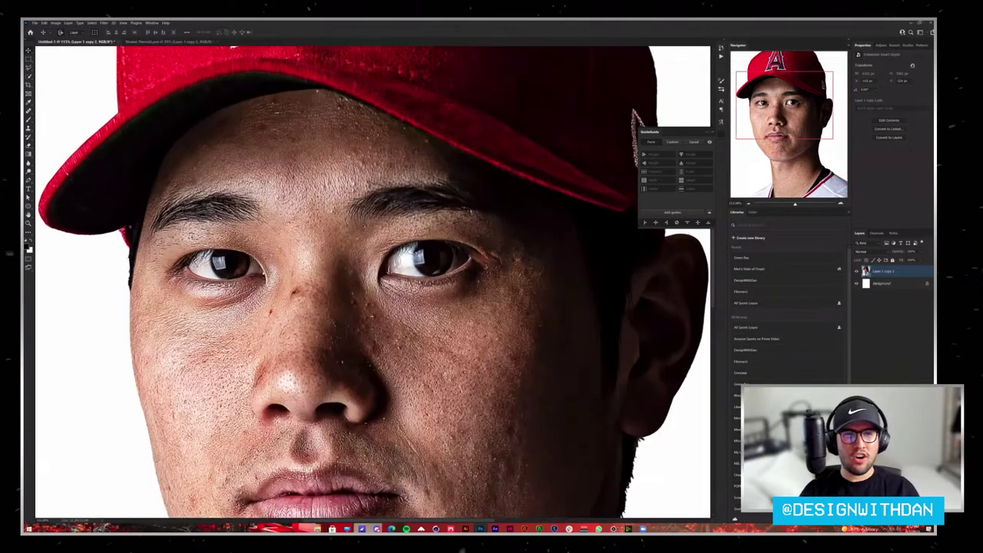
pyautogui.scroll(1, 385, 253)
pyautogui.scroll(-2, 369, 253)
pyautogui.scroll(-2, 369, 254)
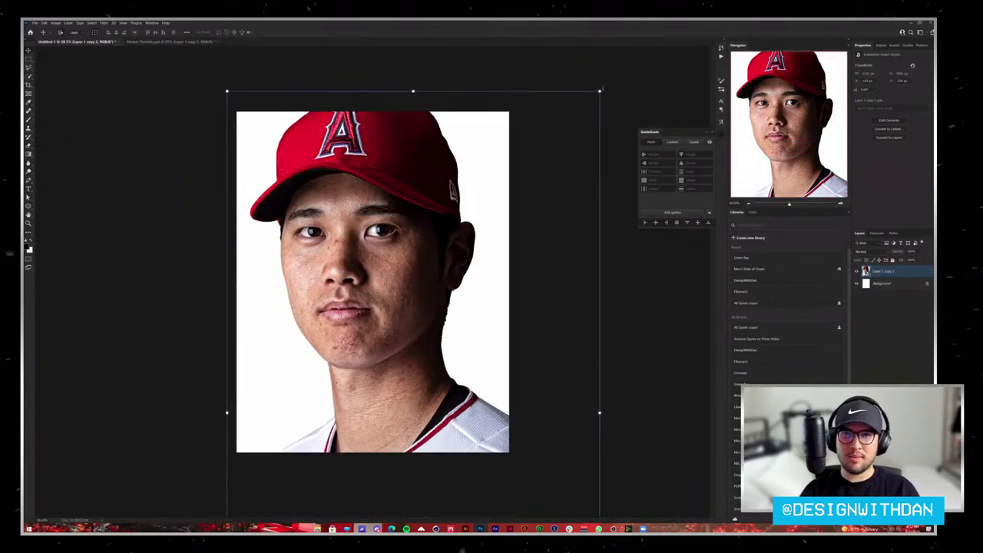
pyautogui.hotkey('ctrl', 't')
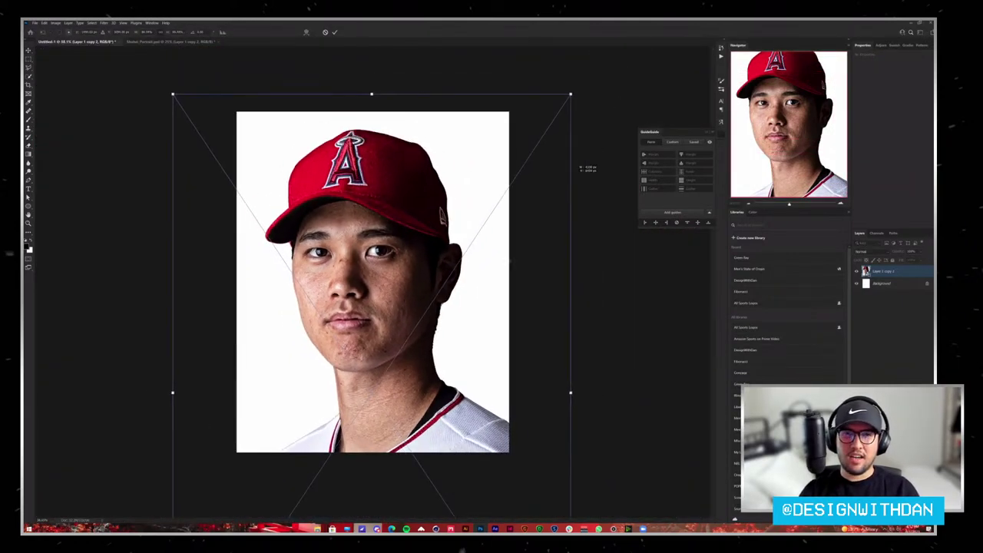
pyautogui.moveTo(579, 152)
pyautogui.mouseDown()
pyautogui.moveTo(449, 288)
pyautogui.moveTo(442, 221)
pyautogui.moveTo(452, 215)
pyautogui.mouseUp()
pyautogui.press('Return')
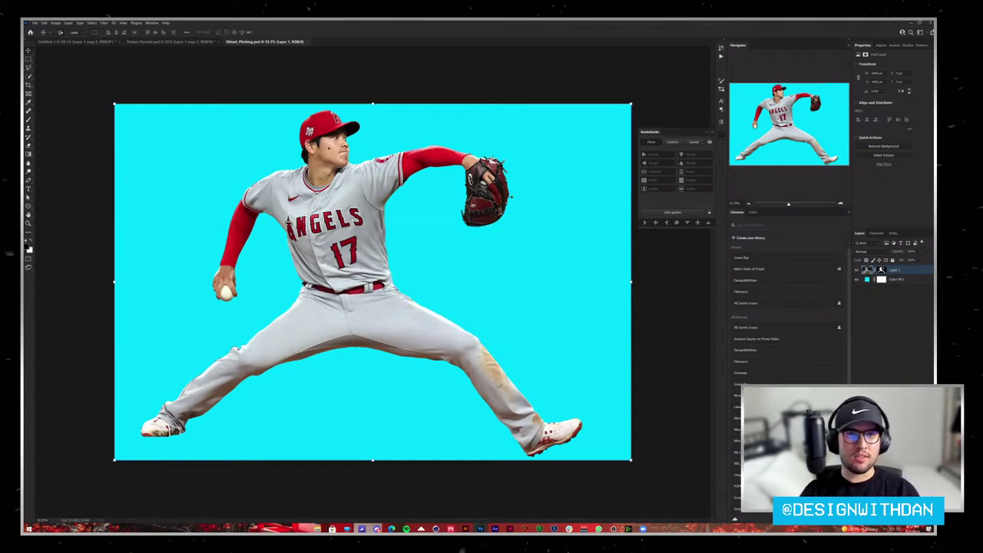
# Step: Convert the pitching layer to a smart object and add an inverted Vivid Light copy
pyautogui.rightClick(891, 270)
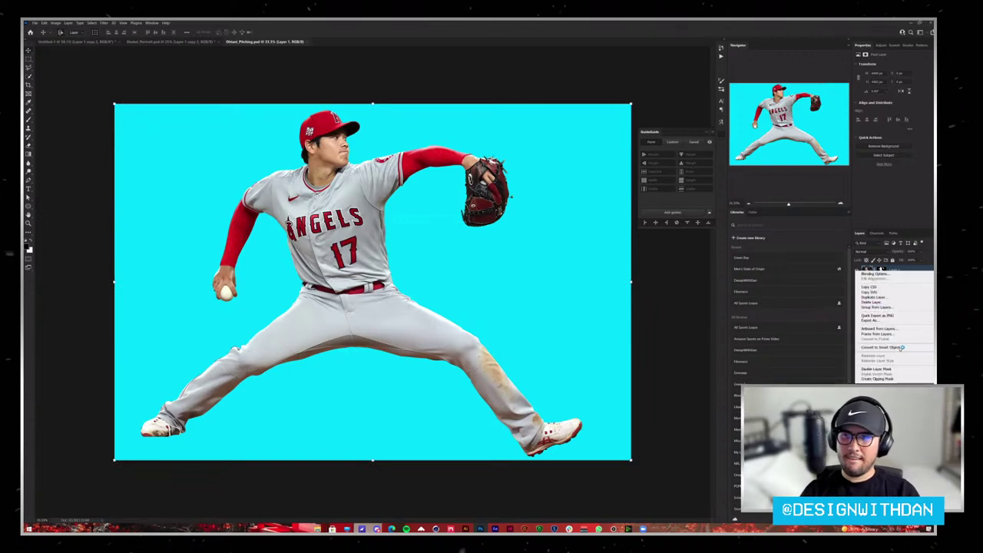
pyautogui.click(890, 347)
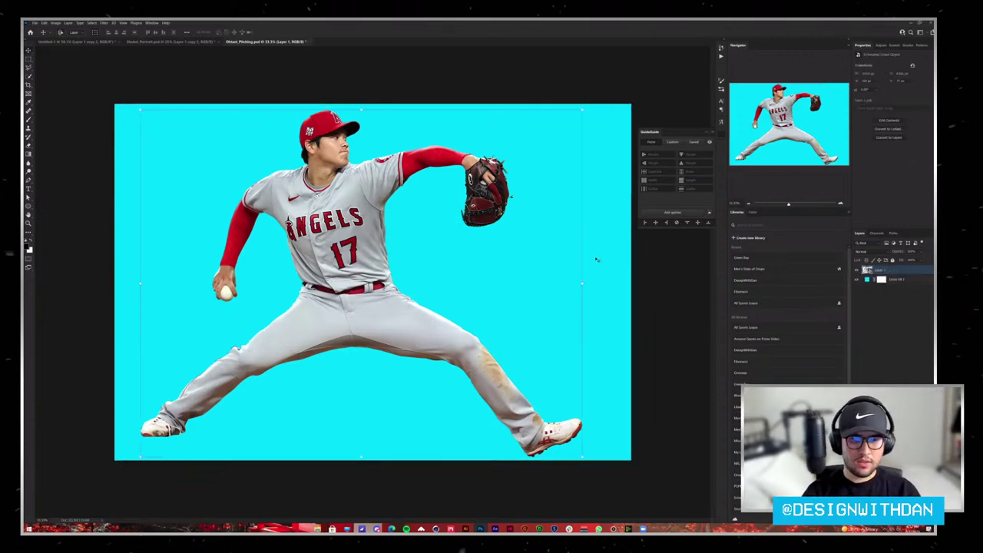
pyautogui.hotkey('ctrl', 'j')
pyautogui.hotkey('ctrl', 'j')
pyautogui.hotkey('ctrl', 'i')
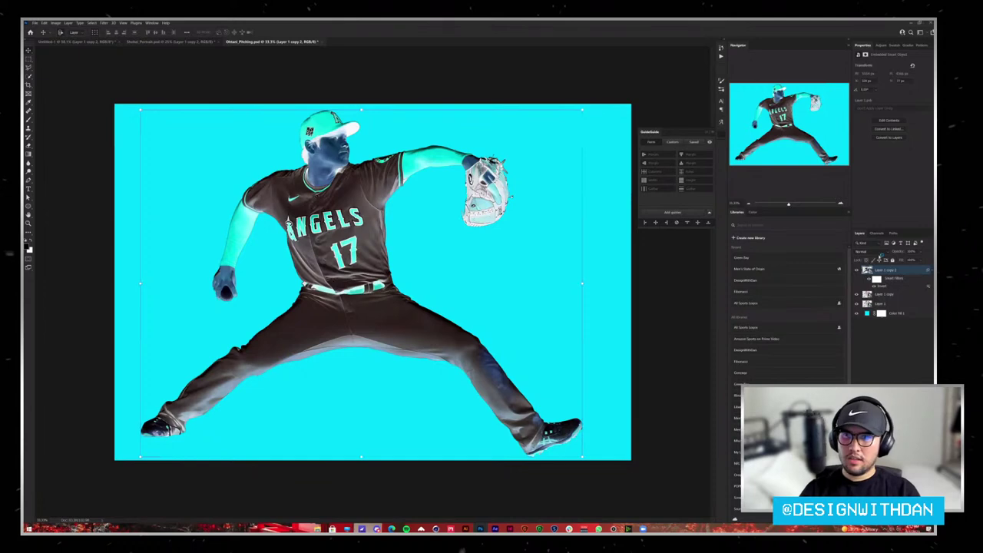
pyautogui.click(875, 252)
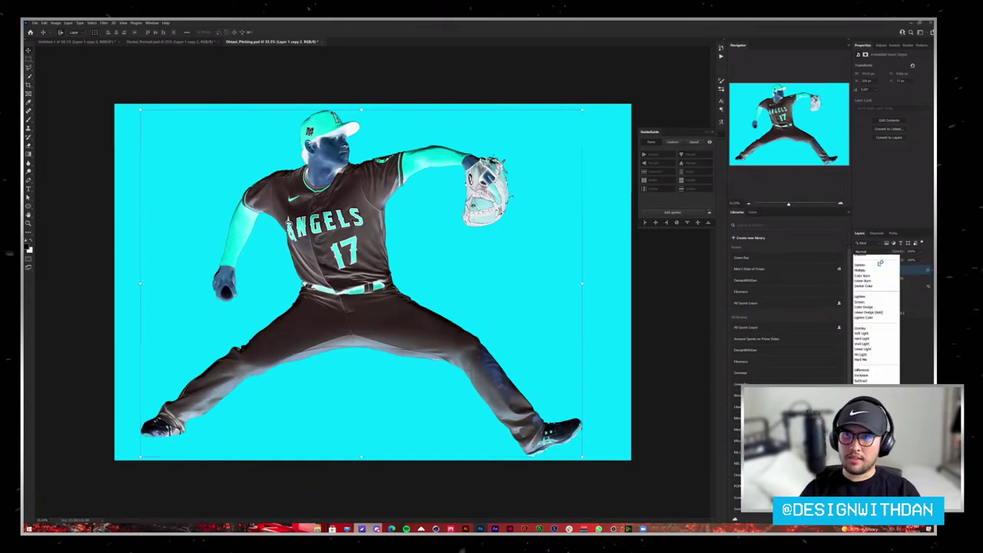
pyautogui.click(882, 350)
# Step: Apply Surface Blur to the inverted copy and merge it with the layer below
pyautogui.click(104, 22)
pyautogui.moveTo(112, 95)
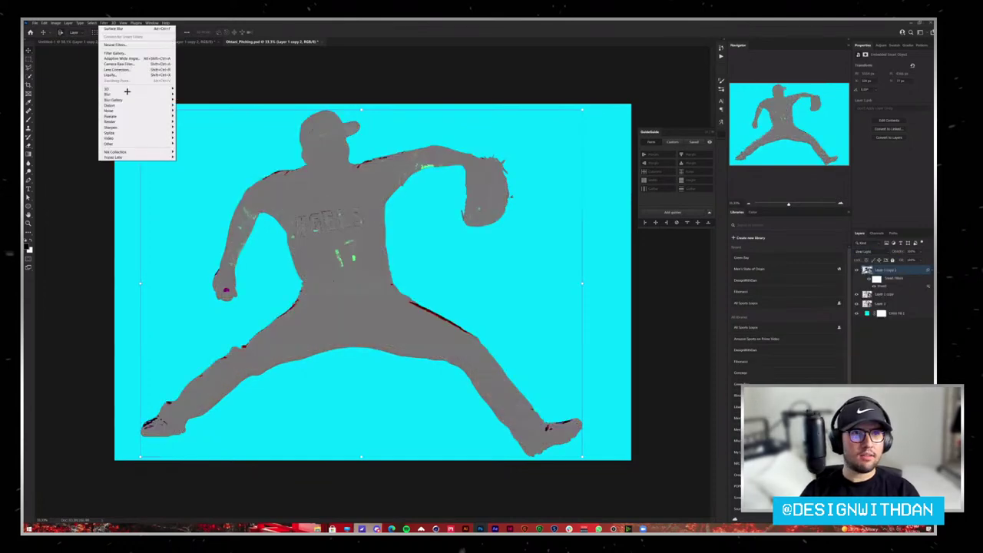
pyautogui.click(191, 148)
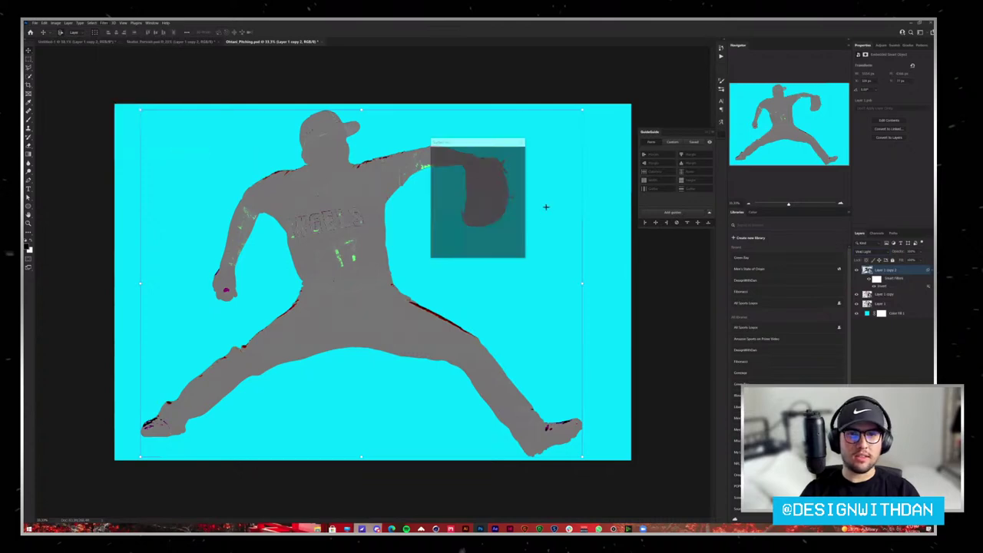
pyautogui.click(509, 153)
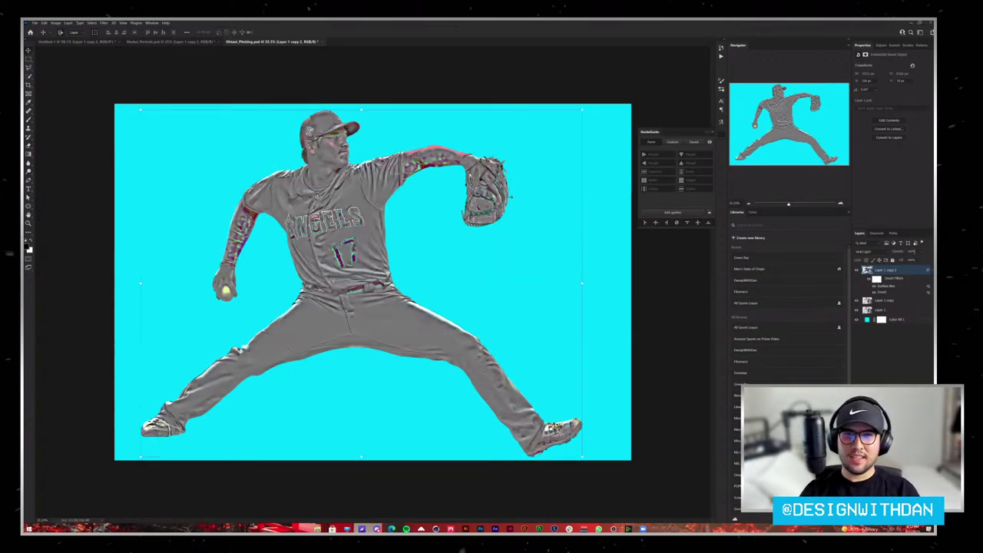
pyautogui.rightClick(905, 301)
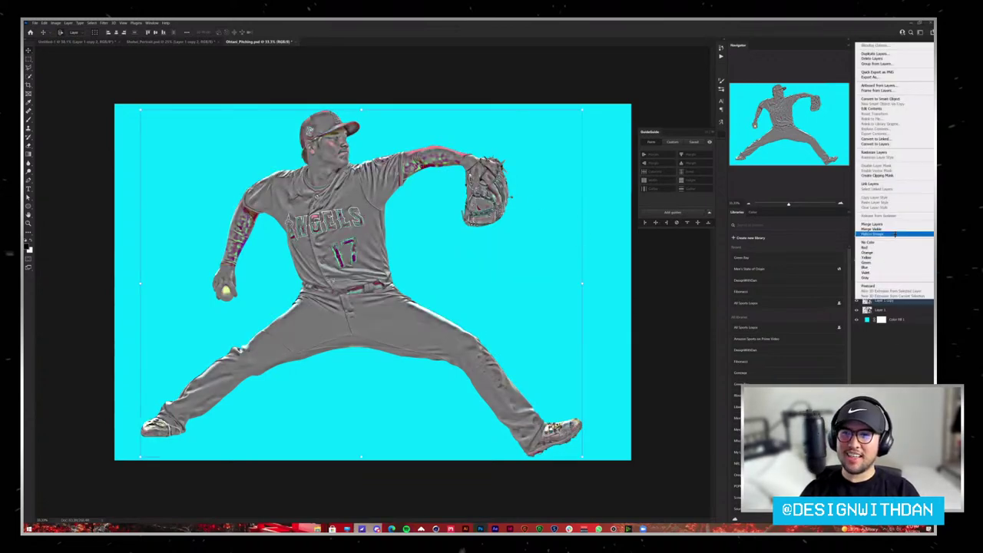
pyautogui.click(826, 225)
pyautogui.hotkey('ctrl', 'e')
# Step: Fully desaturate the merged layer, set it to Overlay, and duplicate it for stronger contrast
pyautogui.hotkey('ctrl', 'u')
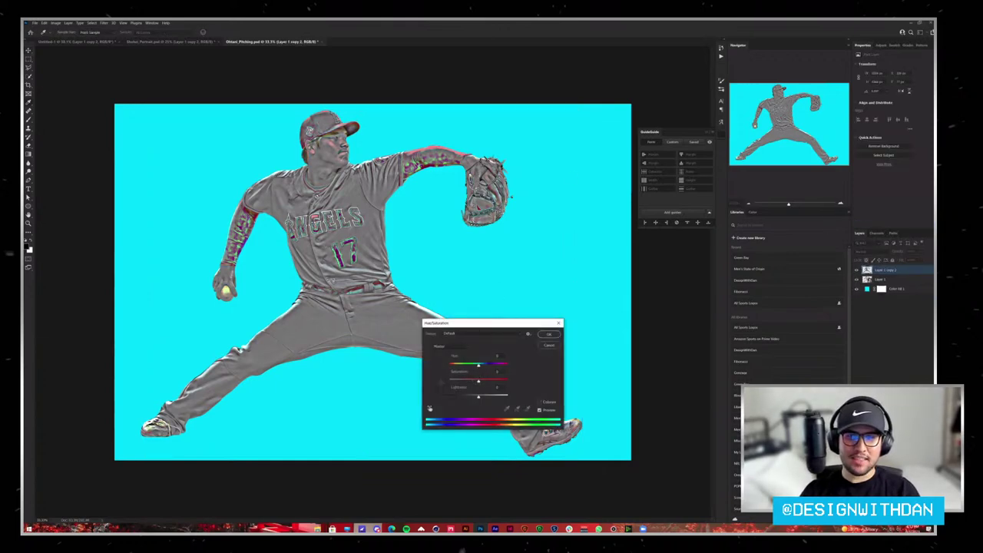
pyautogui.moveTo(478, 380); pyautogui.dragTo(449, 381)
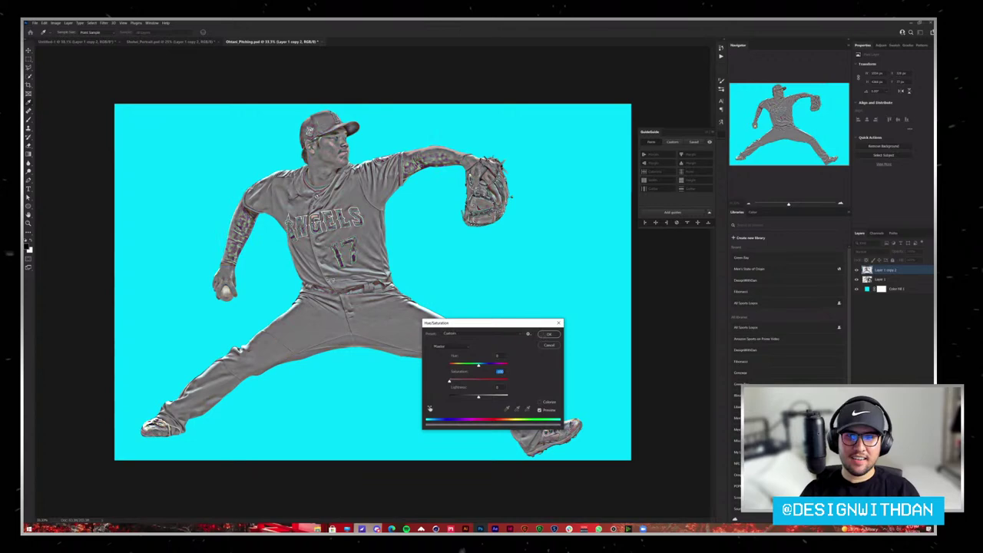
pyautogui.click(548, 334)
pyautogui.click(867, 251)
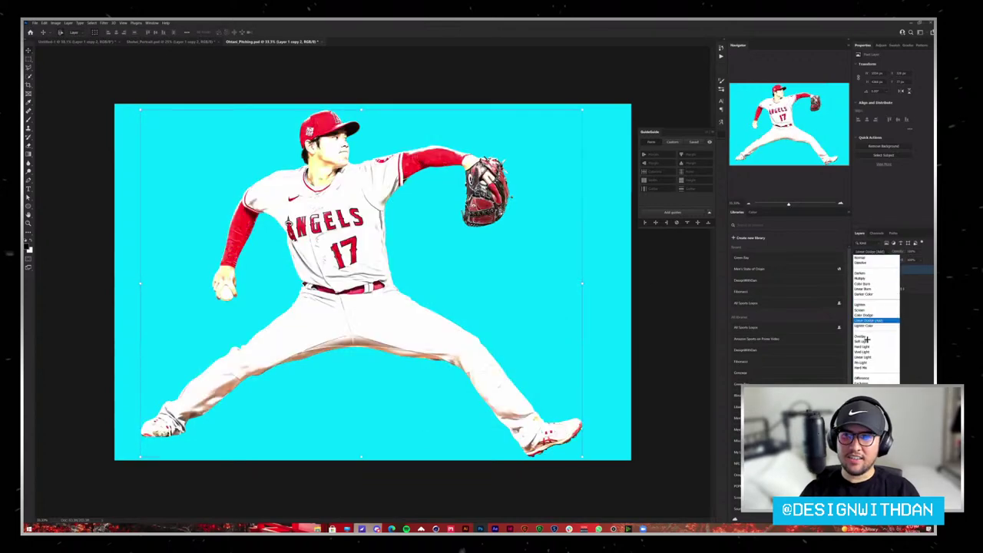
pyautogui.click(861, 420)
pyautogui.hotkey('ctrl', 'j')
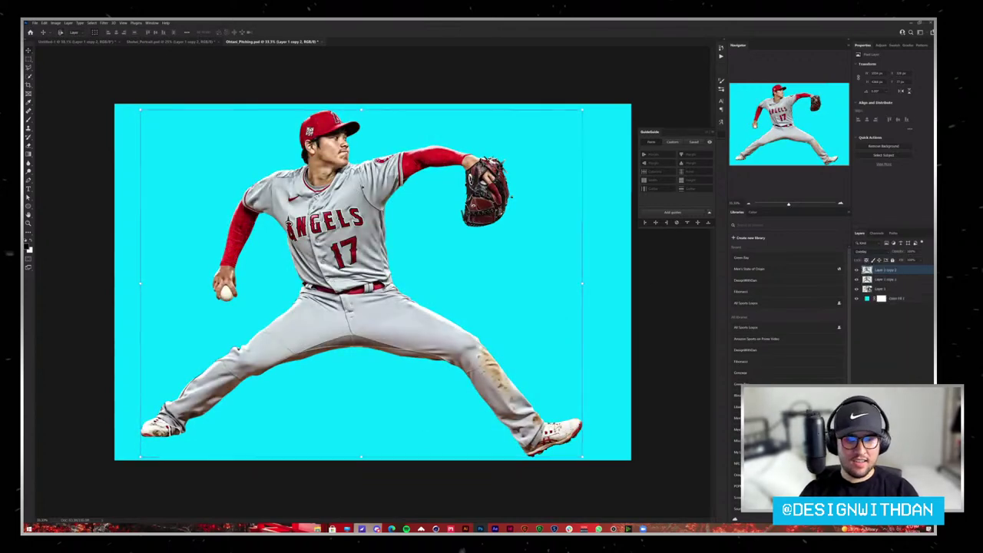
# Step: Toggle the sharpening effect on and off to compare before and after
pyautogui.scroll(3, 276, 213)
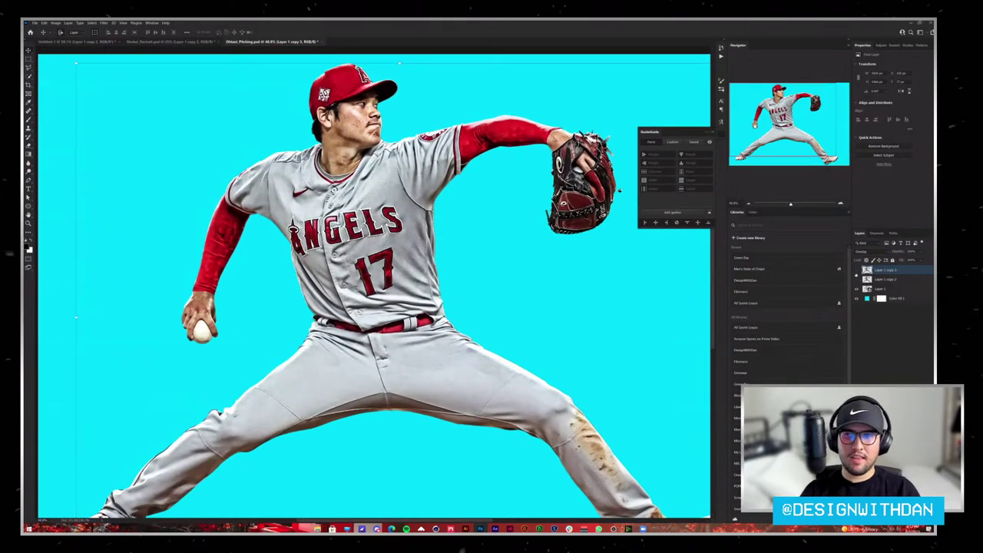
pyautogui.hotkey('ctrl', 'z')
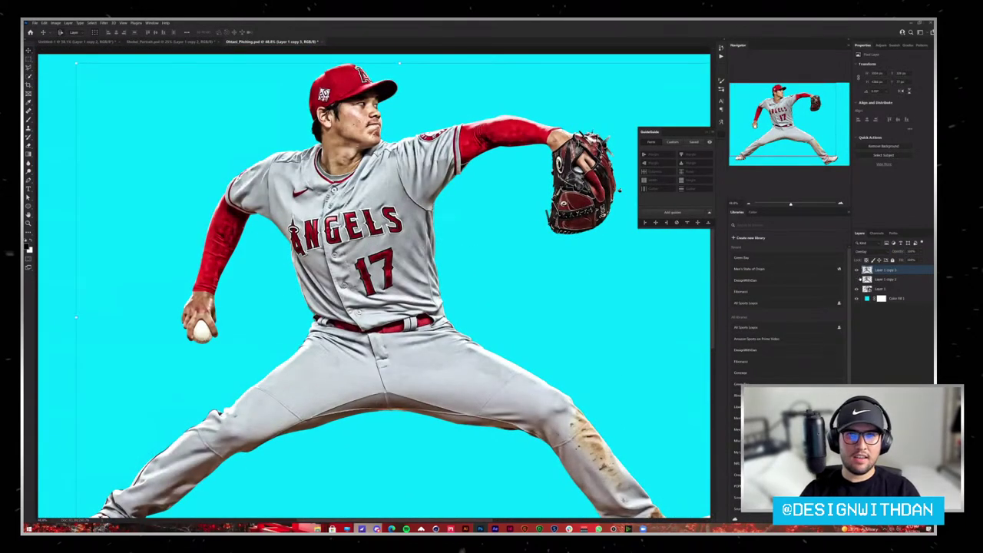
pyautogui.hotkey('ctrl', 'z')
pyautogui.hotkey('ctrl', 'z')
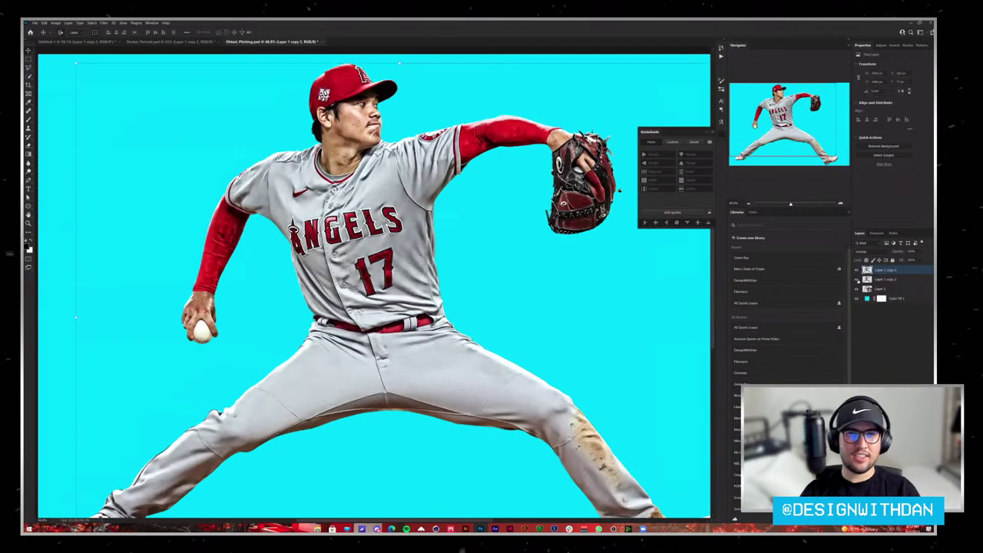
pyautogui.hotkey('ctrl', 'z')
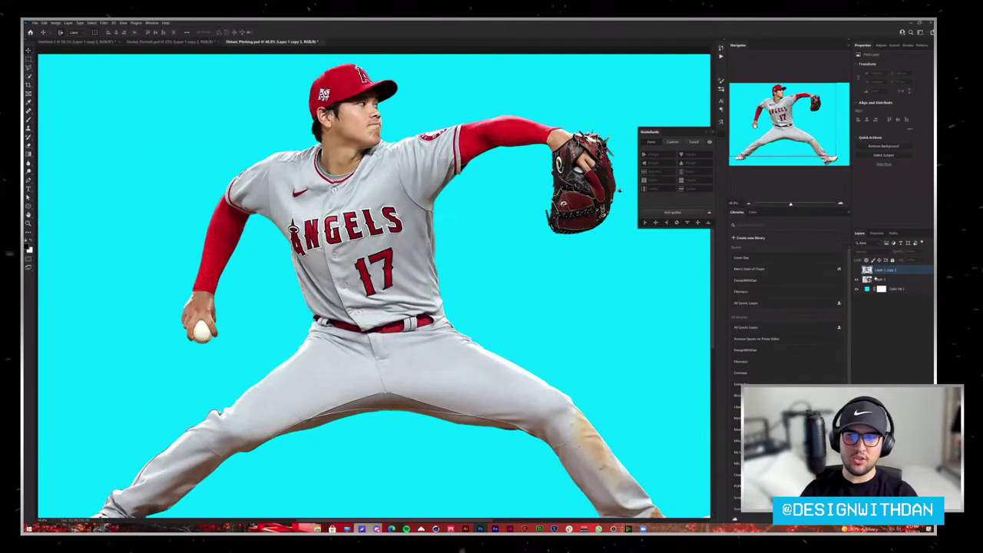
pyautogui.hotkey('ctrl', 'z')
# Step: Combine the original player layer and the sharpening layer into one smart object
pyautogui.click(890, 280)
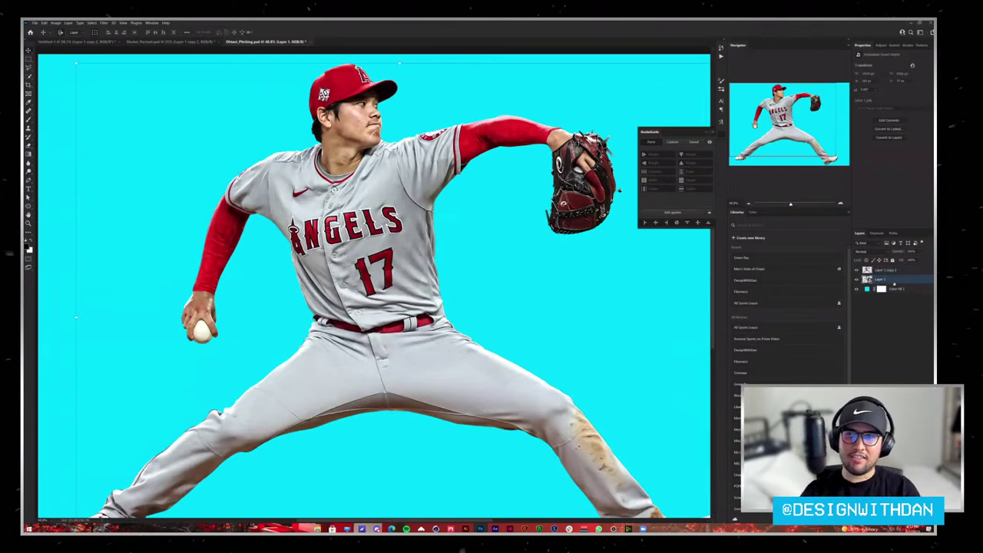
pyautogui.keyDown('shift'); pyautogui.click(887, 269); pyautogui.keyUp('shift')
pyautogui.rightClick(889, 270)
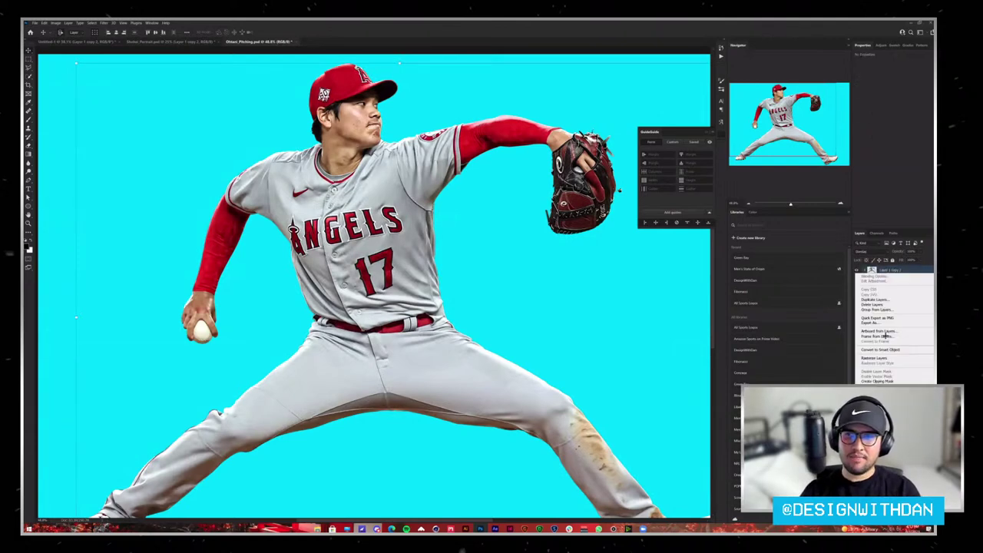
pyautogui.click(875, 349)
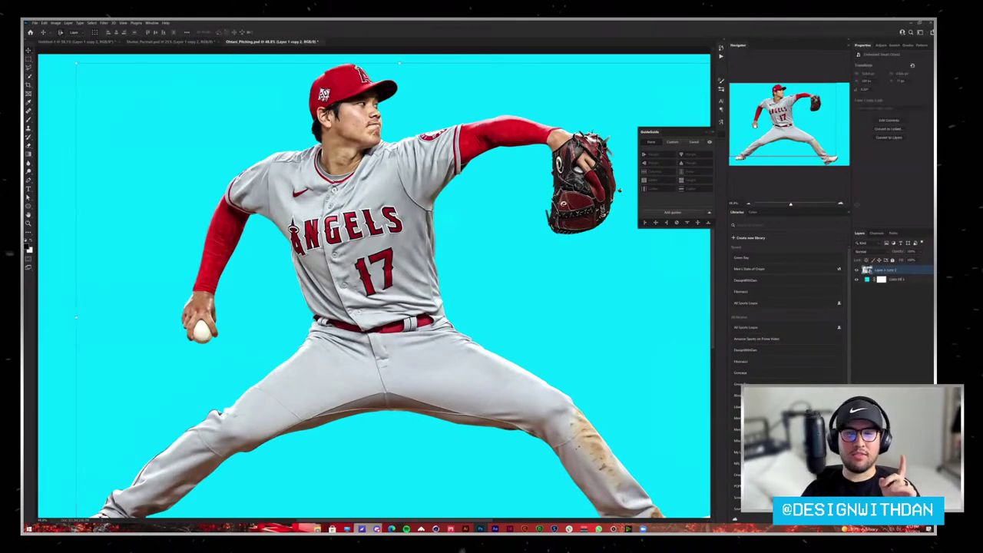
# Step: Bring the pitcher into the poster and shrink it to a small figure over the portrait
pyautogui.moveTo(208, 116)
pyautogui.mouseDown()
pyautogui.moveTo(146, 70)
pyautogui.moveTo(77, 42)
pyautogui.mouseUp()
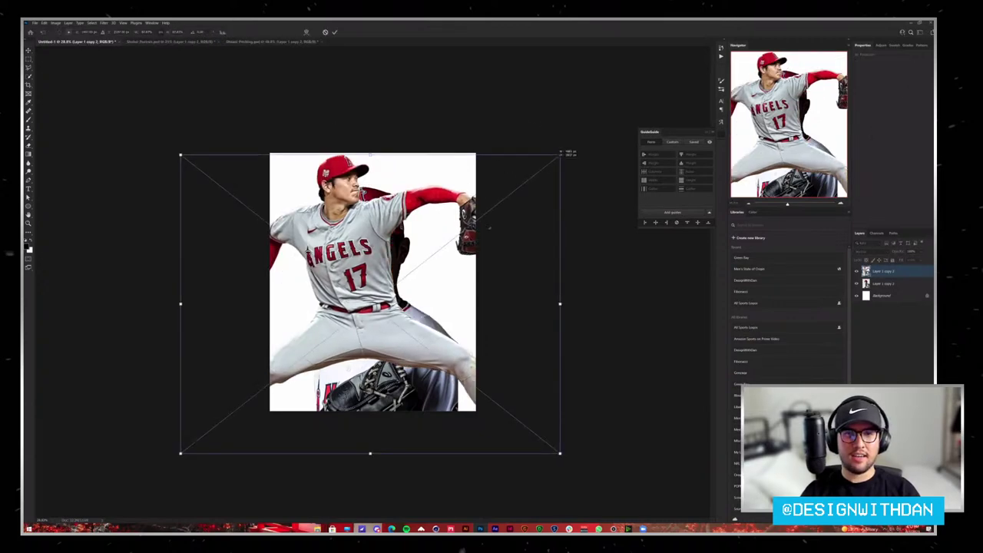
pyautogui.moveTo(561, 154); pyautogui.dragTo(439, 252)
pyautogui.moveTo(371, 303); pyautogui.dragTo(376, 342)
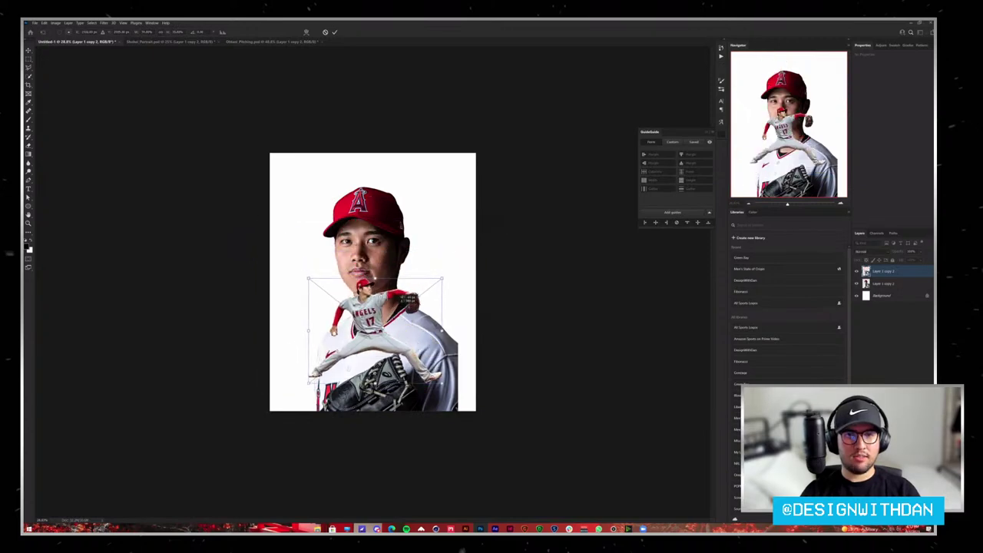
pyautogui.press('Return')
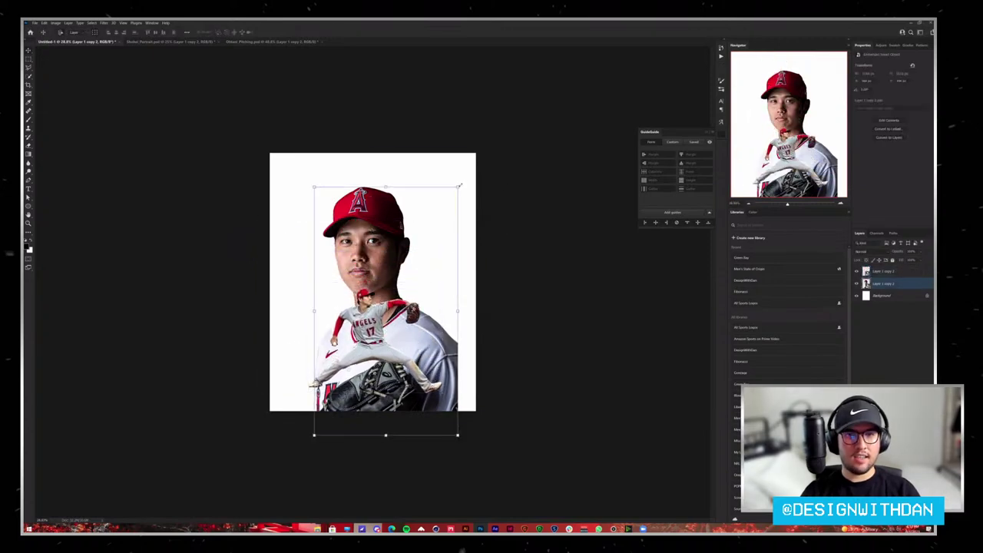
# Step: Enlarge the portrait to fill the canvas and reposition it with the pitcher figure
pyautogui.moveTo(459, 184); pyautogui.dragTo(483, 153)
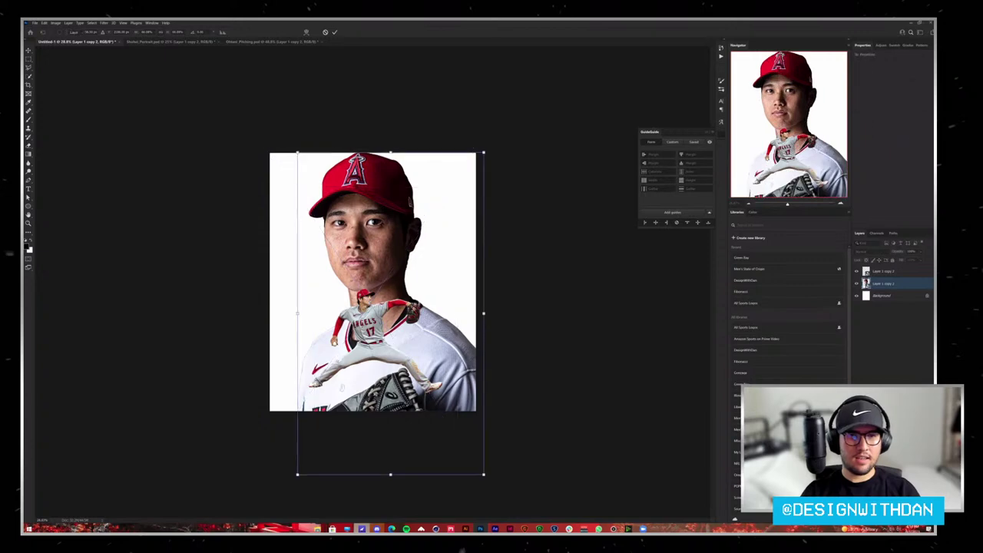
pyautogui.press('Return')
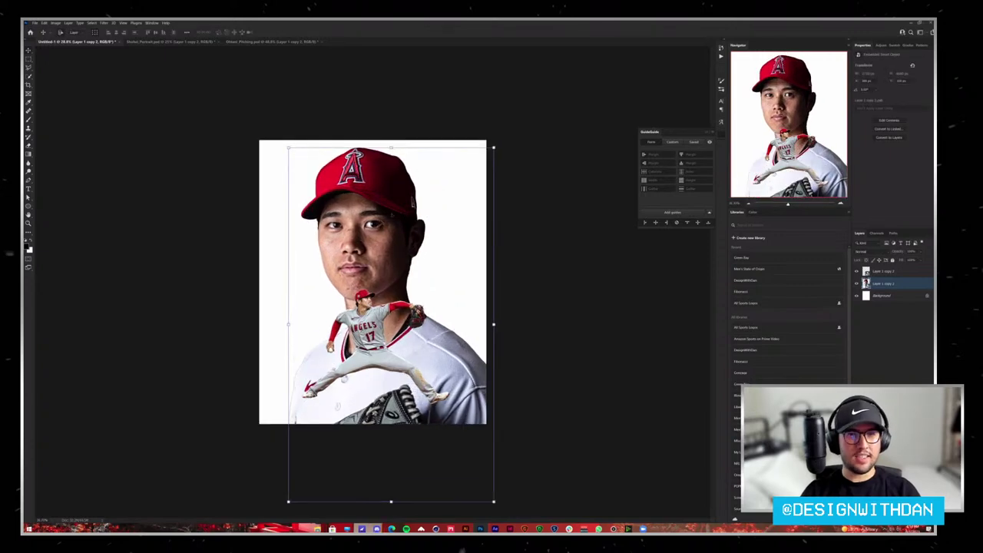
pyautogui.hotkey('ctrl', '+')
pyautogui.hotkey('ctrl', '+')
pyautogui.hotkey('ctrl', '-')
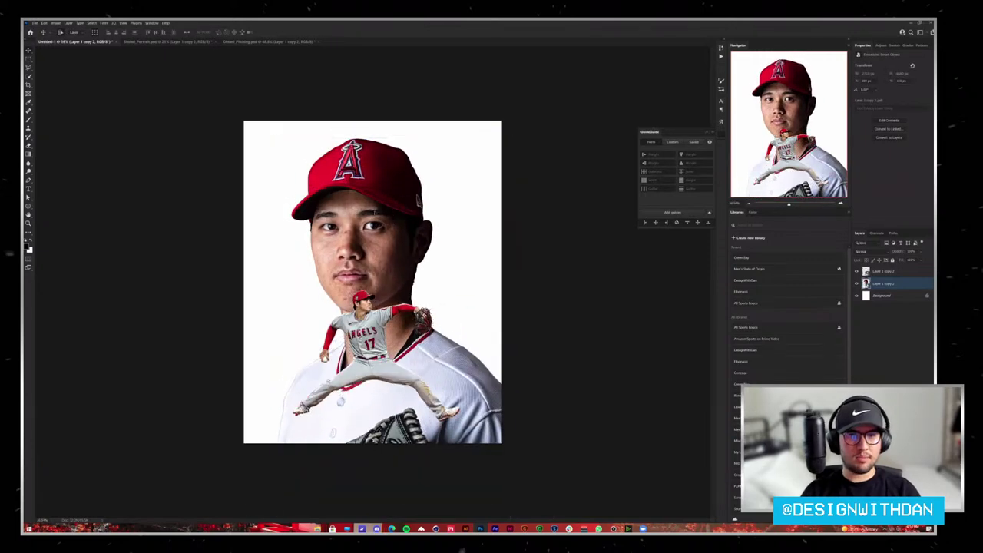
pyautogui.moveTo(364, 230); pyautogui.dragTo(374, 222)
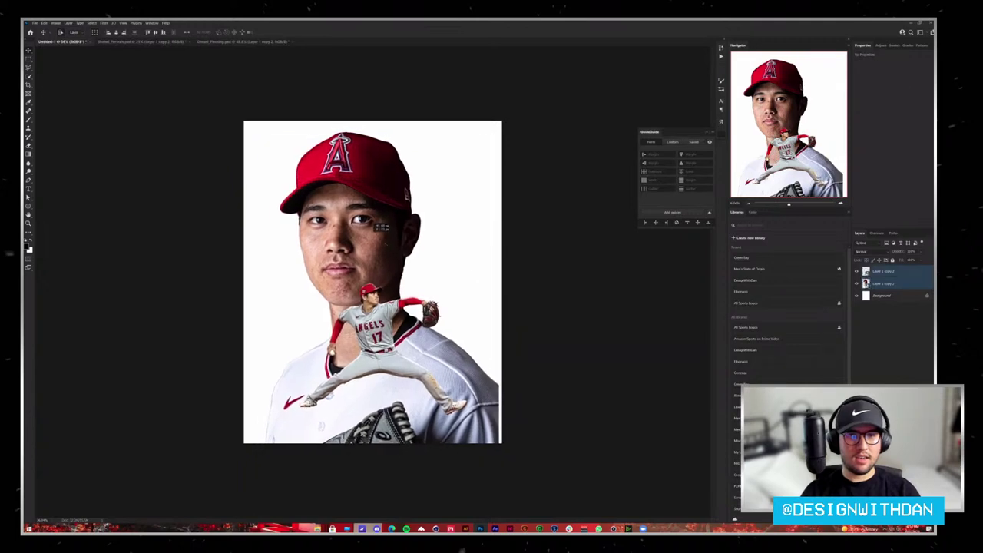
pyautogui.click(883, 283)
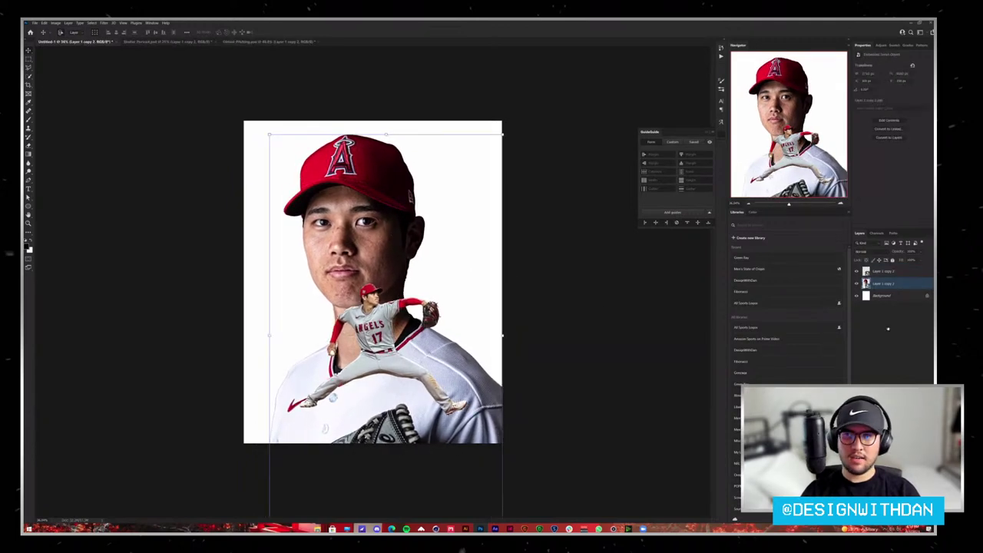
# Step: Open the portrait smart object, group its layers into Group 1 and add a layer mask
pyautogui.doubleClick(866, 283)
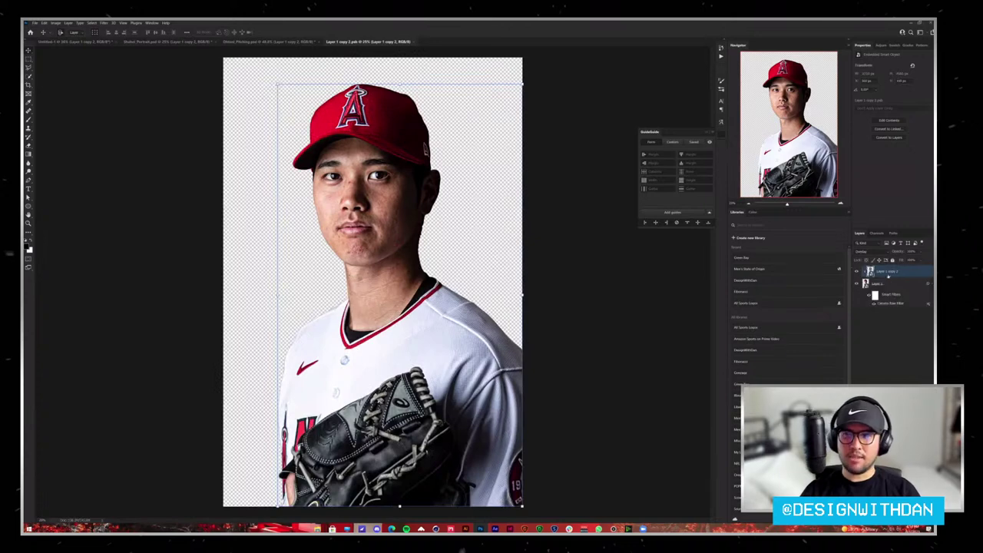
pyautogui.keyDown('shift'); pyautogui.click(896, 283); pyautogui.keyUp('shift')
pyautogui.hotkey('ctrl', 'g')
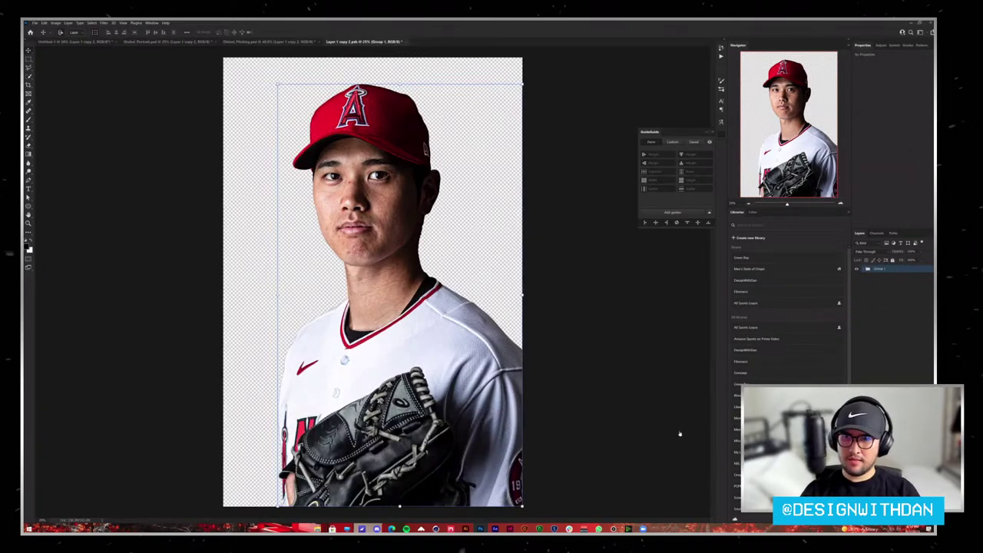
pyautogui.press('b')
pyautogui.hotkey('ctrl', '-')
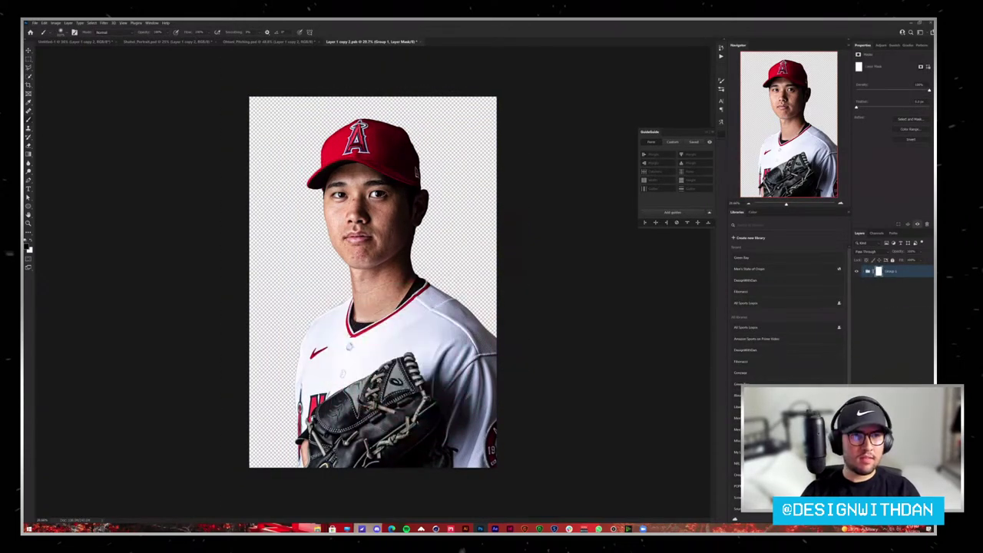
# Step: Paint black on the mask with a soft brush to hide the glove and lower body
pyautogui.click(42, 31)
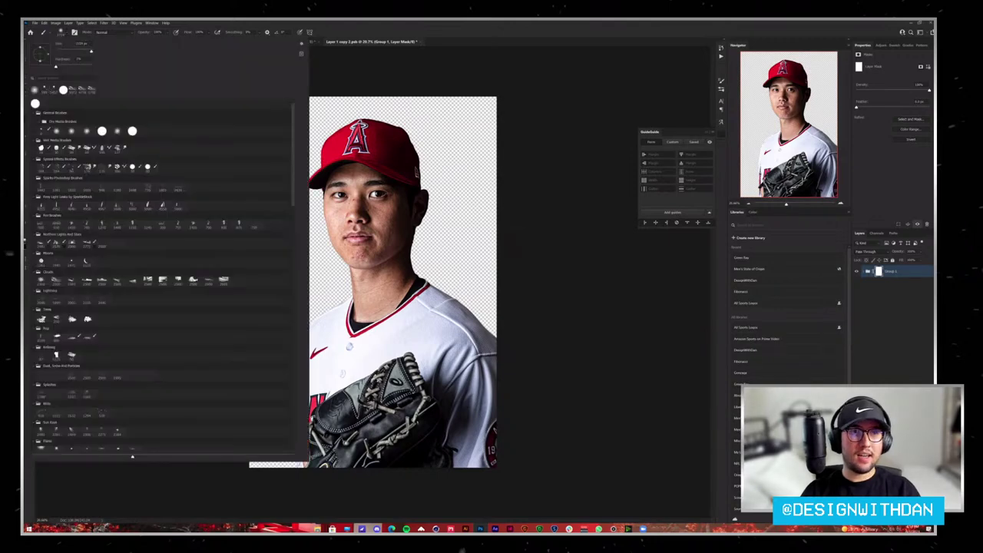
pyautogui.press('Escape')
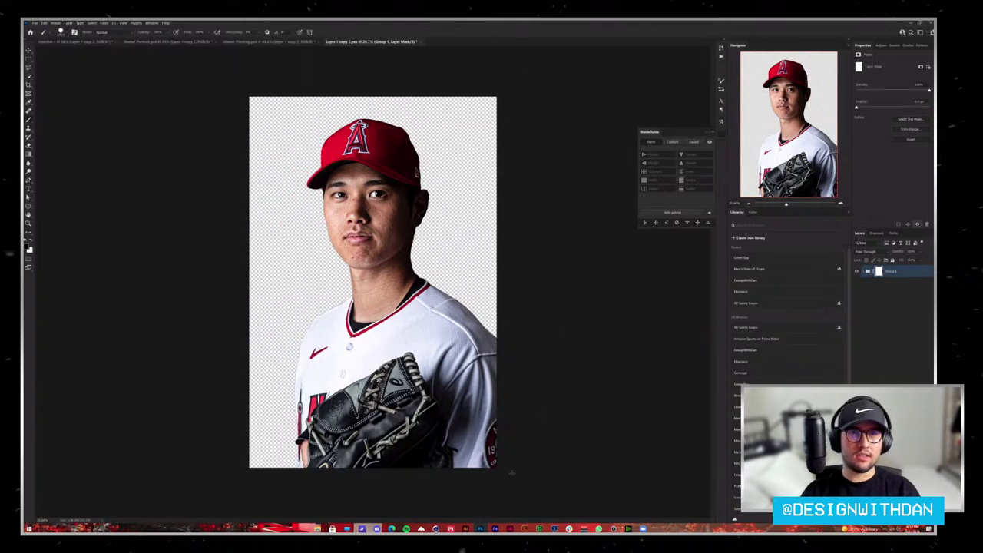
pyautogui.moveTo(491, 338); pyautogui.dragTo(451, 412)
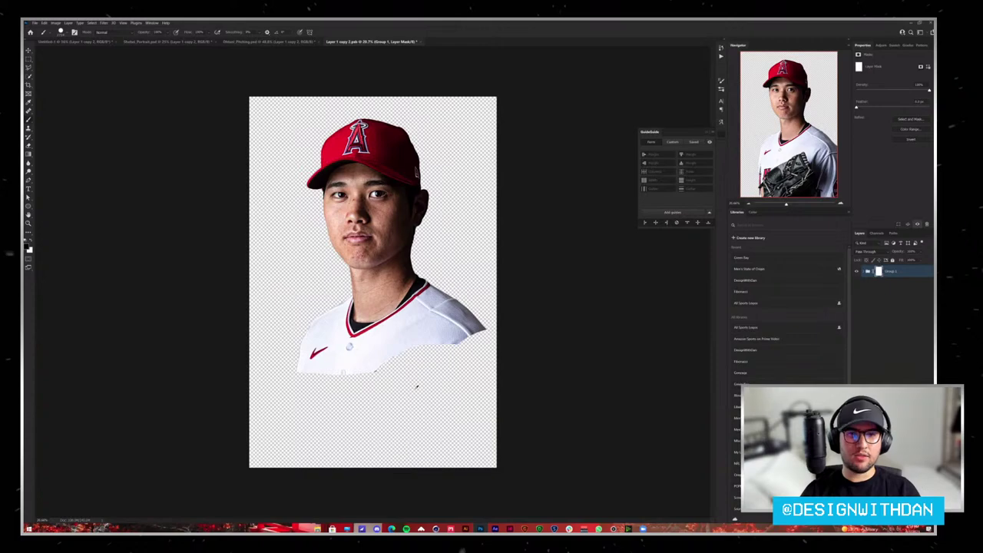
pyautogui.scroll(5, 417, 336)
pyautogui.scroll(2, 440, 288)
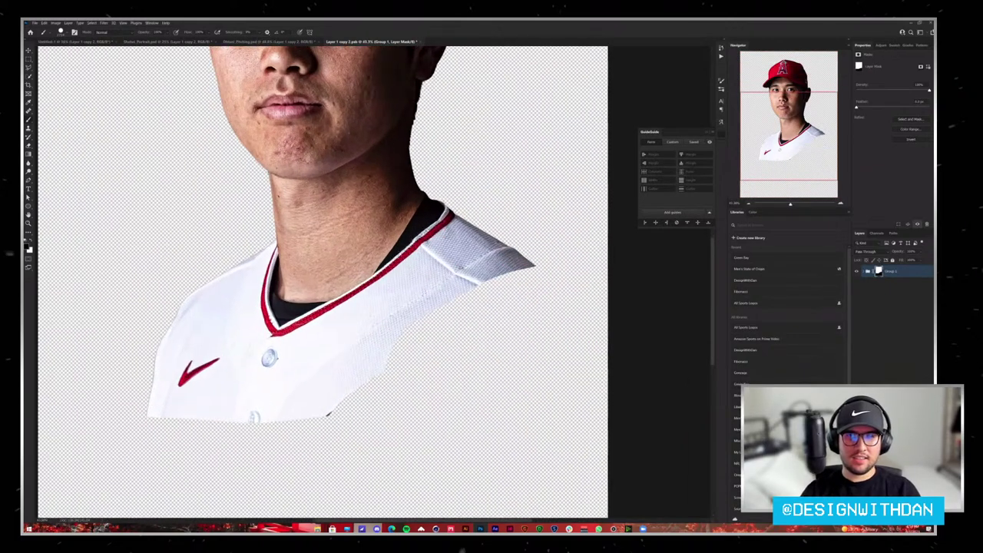
pyautogui.scroll(2, 440, 288)
pyautogui.scroll(2, 440, 287)
pyautogui.scroll(2, 532, 189)
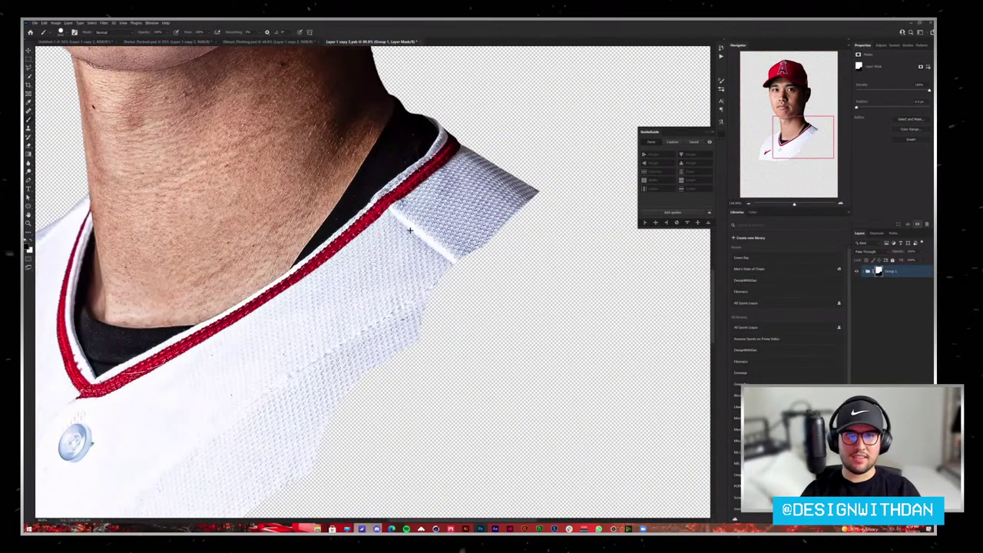
pyautogui.scroll(2, 529, 178)
# Step: Mask out the jersey fabric around the collar, the notch and the right shoulder
pyautogui.moveTo(476, 134); pyautogui.dragTo(444, 171)
pyautogui.moveTo(382, 227)
pyautogui.mouseDown()
pyautogui.moveTo(364, 238)
pyautogui.moveTo(361, 231)
pyautogui.mouseUp()
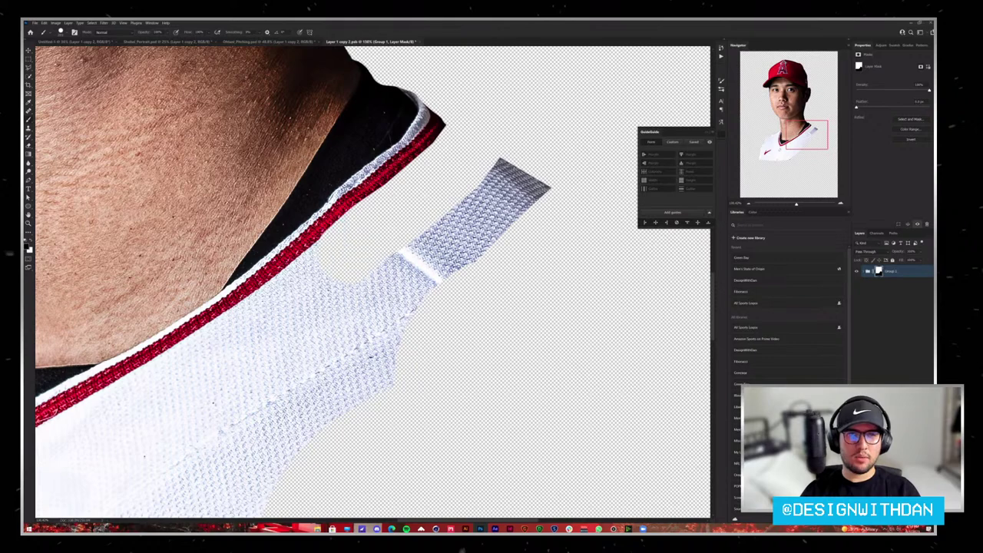
pyautogui.moveTo(267, 322); pyautogui.dragTo(399, 261)
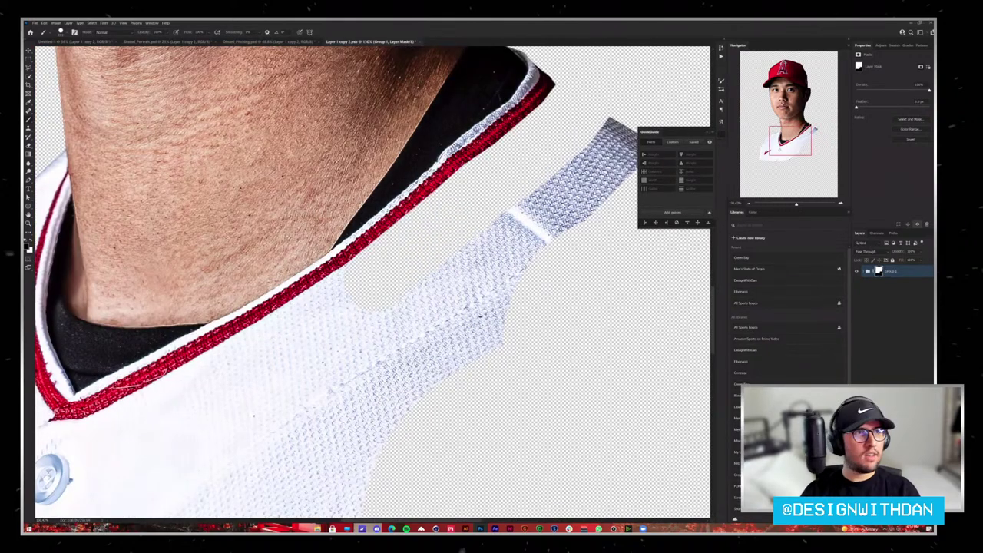
pyautogui.moveTo(270, 360); pyautogui.dragTo(443, 288)
pyautogui.hotkey('ctrl', 'shift', 'z')
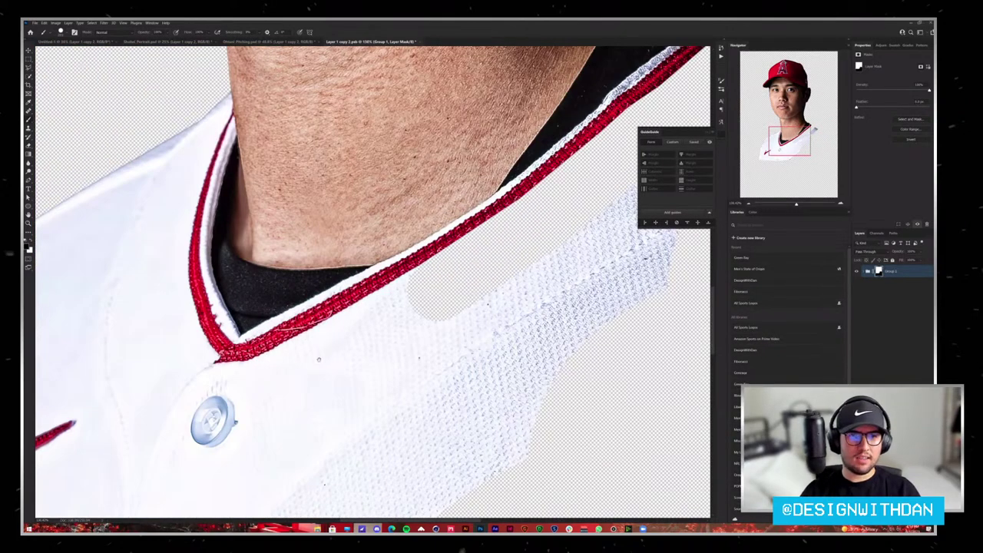
pyautogui.keyDown('shift'); pyautogui.click(291, 375); pyautogui.keyUp('shift')
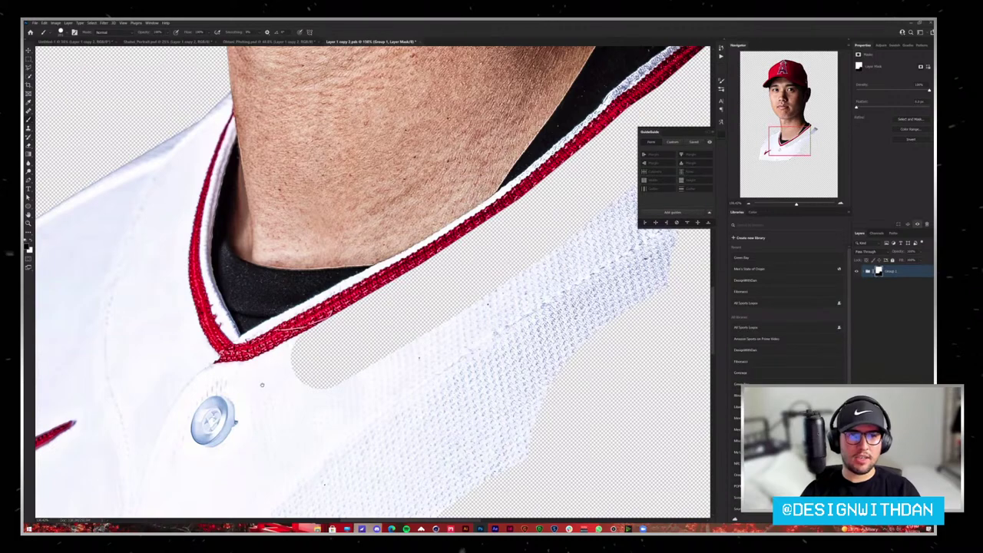
pyautogui.scroll(-3, 264, 383)
pyautogui.moveTo(553, 268)
pyautogui.mouseDown()
pyautogui.moveTo(404, 399)
pyautogui.moveTo(216, 475)
pyautogui.mouseUp()
# Step: With a smaller brush, hide the jersey along the collar edge down to the V
pyautogui.scroll(2, 178, 469)
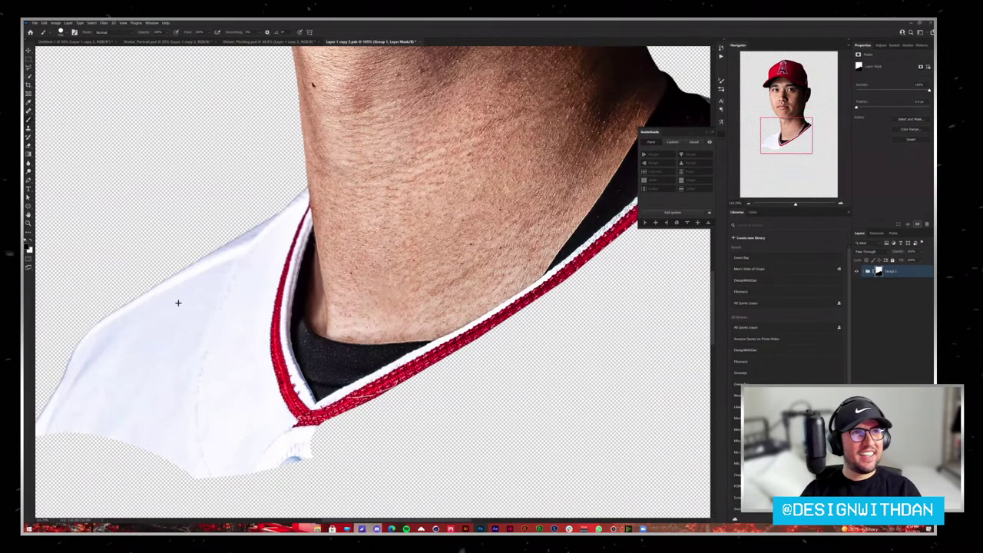
pyautogui.scroll(2, 176, 300)
pyautogui.moveTo(299, 299); pyautogui.dragTo(230, 300)
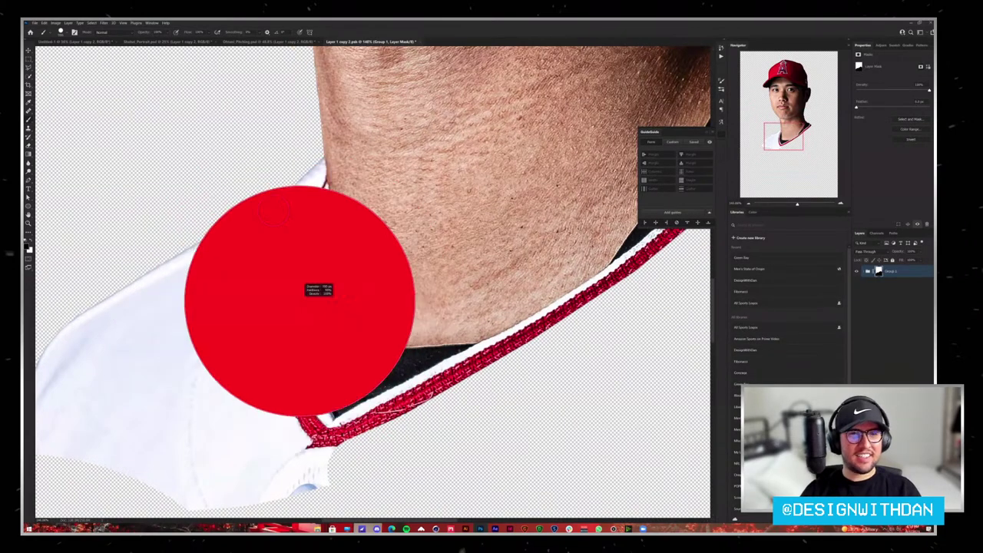
pyautogui.scroll(2, 292, 169)
pyautogui.scroll(1, 291, 169)
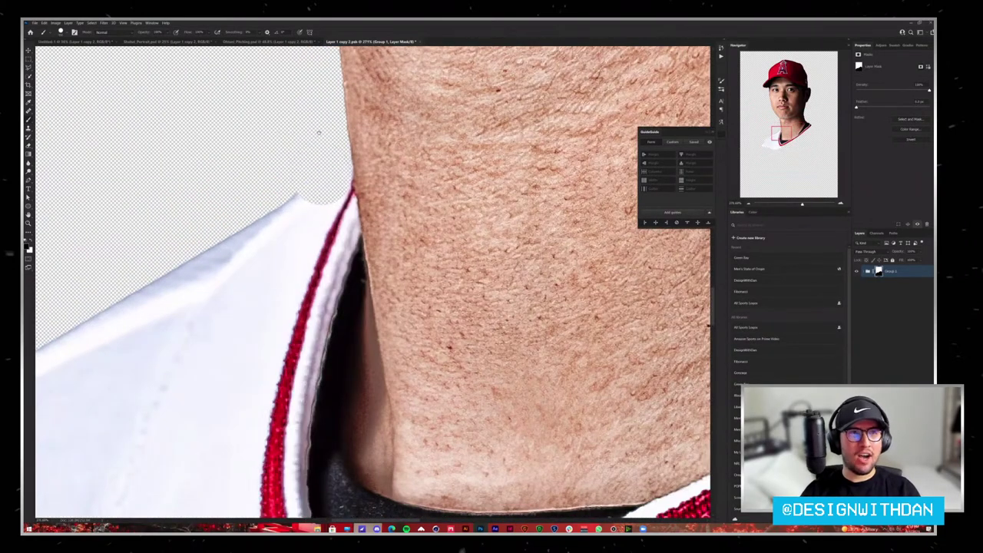
pyautogui.scroll(1, 292, 171)
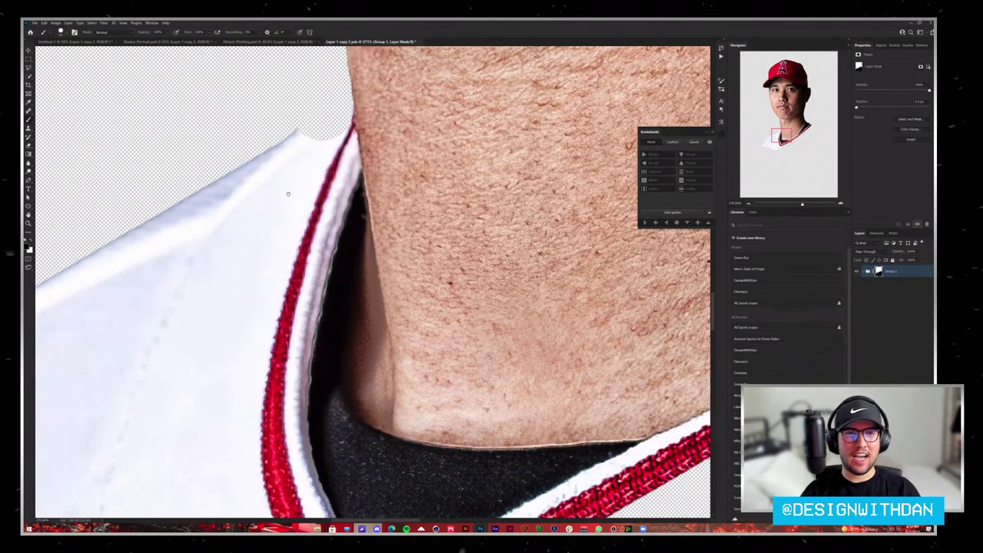
pyautogui.scroll(-2, 308, 192)
pyautogui.moveTo(337, 92); pyautogui.dragTo(304, 284)
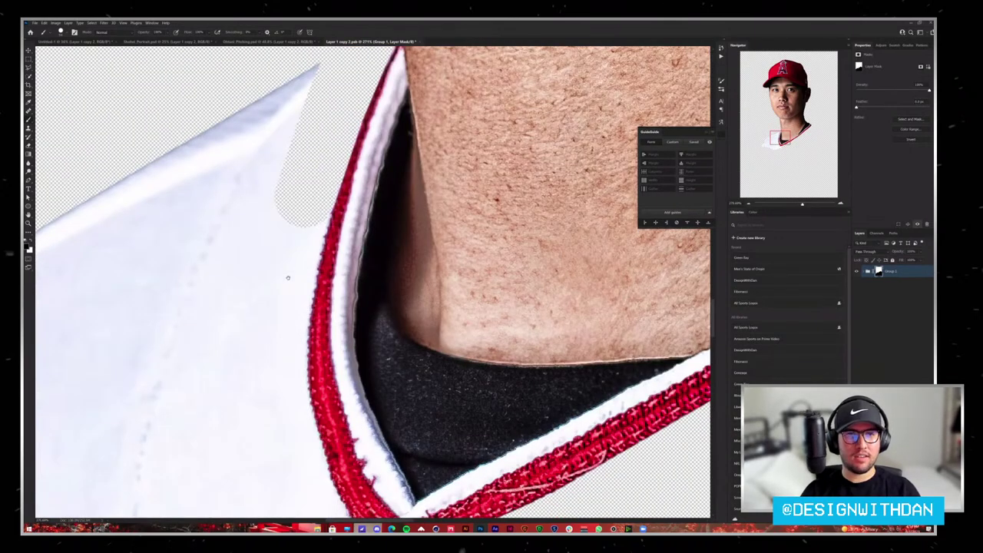
pyautogui.scroll(-2, 307, 284)
pyautogui.moveTo(330, 207)
pyautogui.mouseDown()
pyautogui.moveTo(311, 274)
pyautogui.moveTo(353, 369)
pyautogui.mouseUp()
pyautogui.scroll(-1, 311, 275)
pyautogui.scroll(-1, 354, 369)
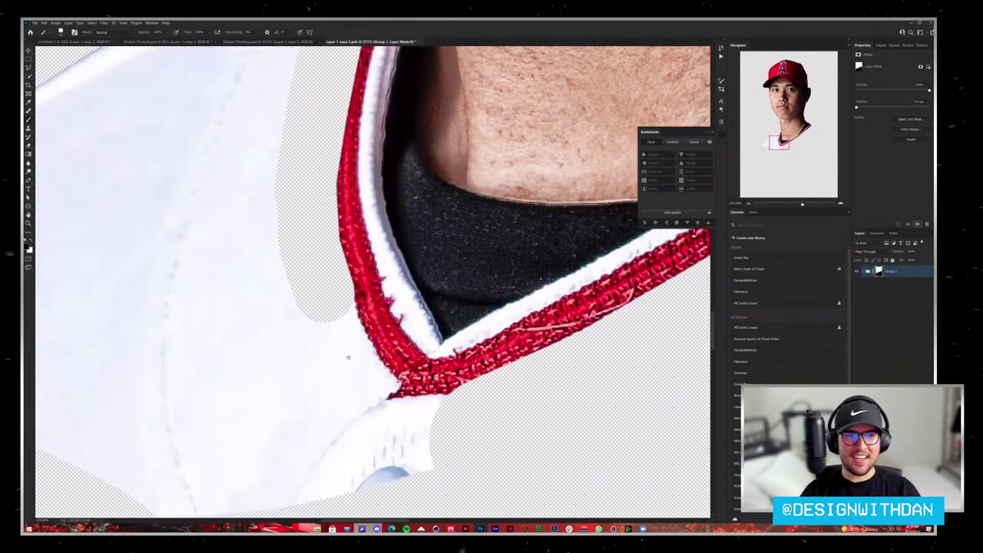
pyautogui.moveTo(323, 307); pyautogui.dragTo(405, 421)
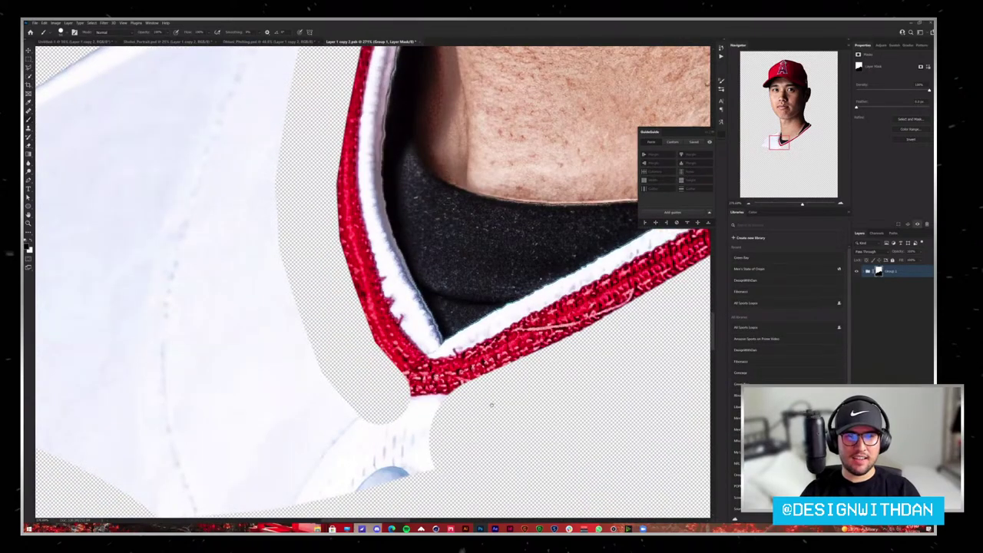
# Step: Hide the white collar piece and its leftover triangle, then fit the portrait in view
pyautogui.scroll(-2, 401, 392)
pyautogui.scroll(-2, 376, 330)
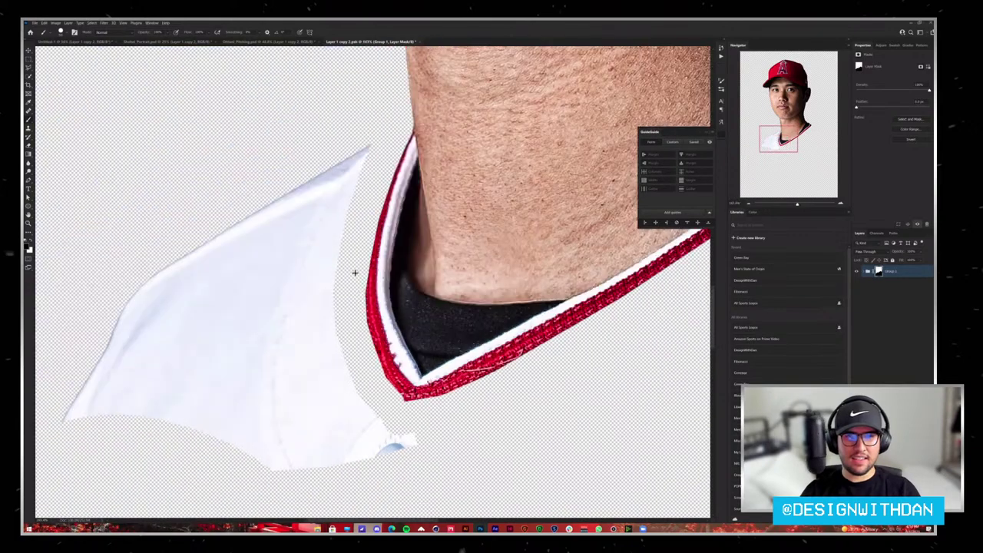
pyautogui.scroll(-2, 350, 261)
pyautogui.moveTo(340, 239)
pyautogui.mouseDown()
pyautogui.moveTo(327, 356)
pyautogui.moveTo(401, 430)
pyautogui.moveTo(287, 397)
pyautogui.moveTo(250, 310)
pyautogui.moveTo(220, 291)
pyautogui.mouseUp()
pyautogui.moveTo(256, 410); pyautogui.dragTo(250, 345)
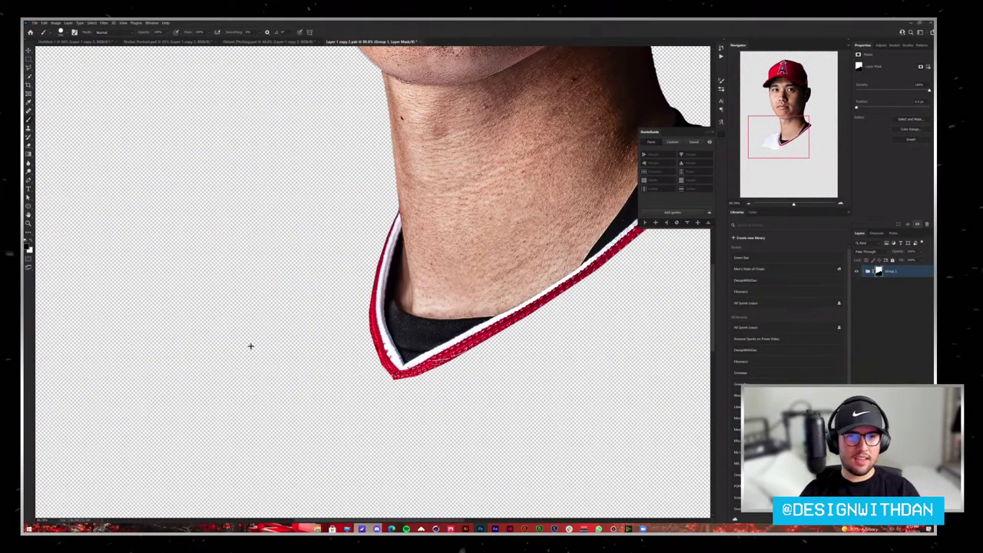
pyautogui.press('v')
pyautogui.hotkey('ctrl', '0')
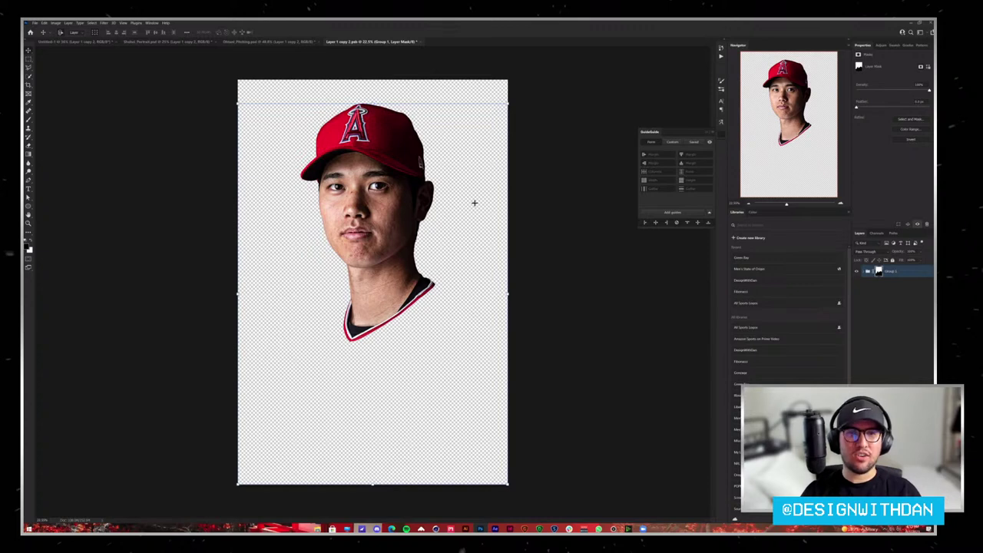
# Step: Save and close the edited portrait, then shift the head slightly left in the poster
pyautogui.hotkey('ctrl', 's')
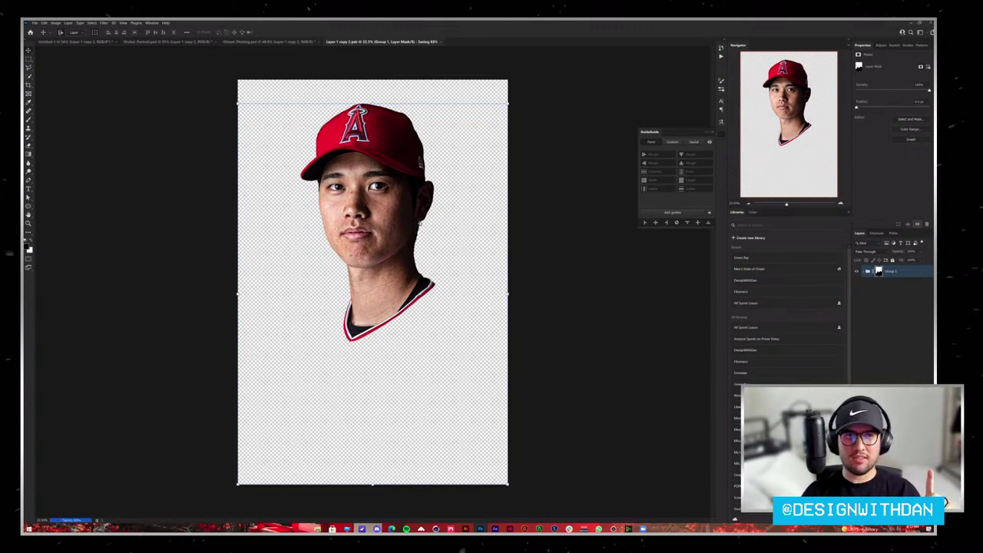
pyautogui.hotkey('ctrl', 'w')
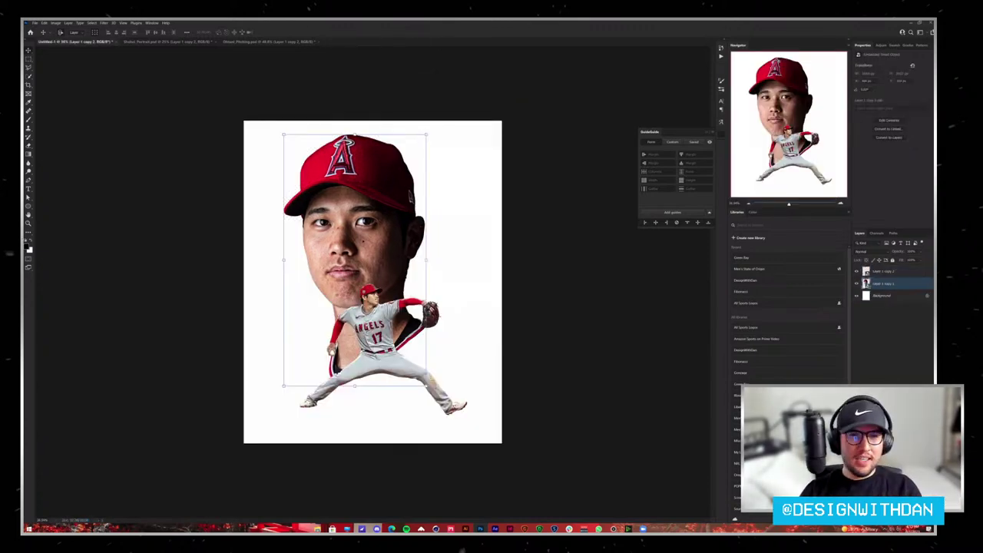
pyautogui.hotkey('ctrl', '0')
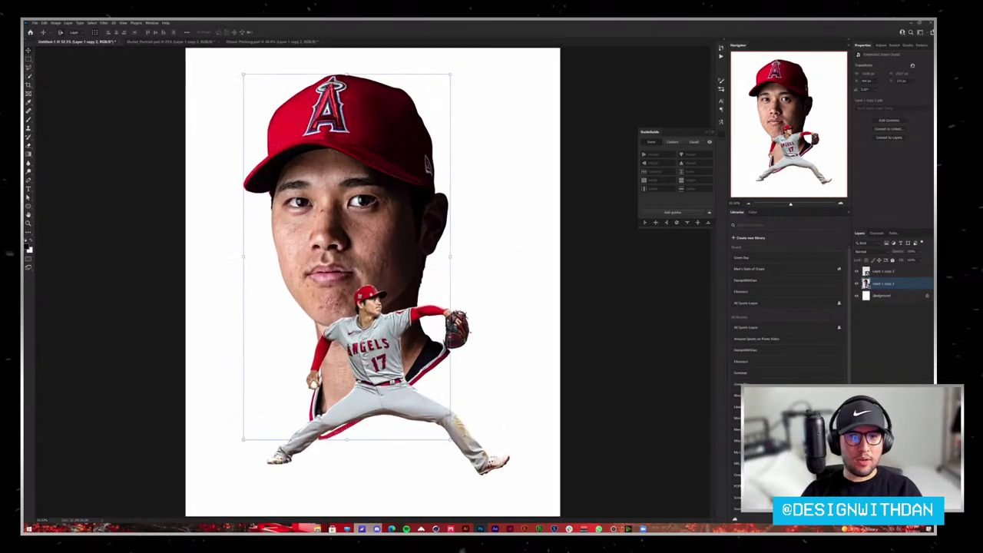
pyautogui.hotkey('ctrl', 't')
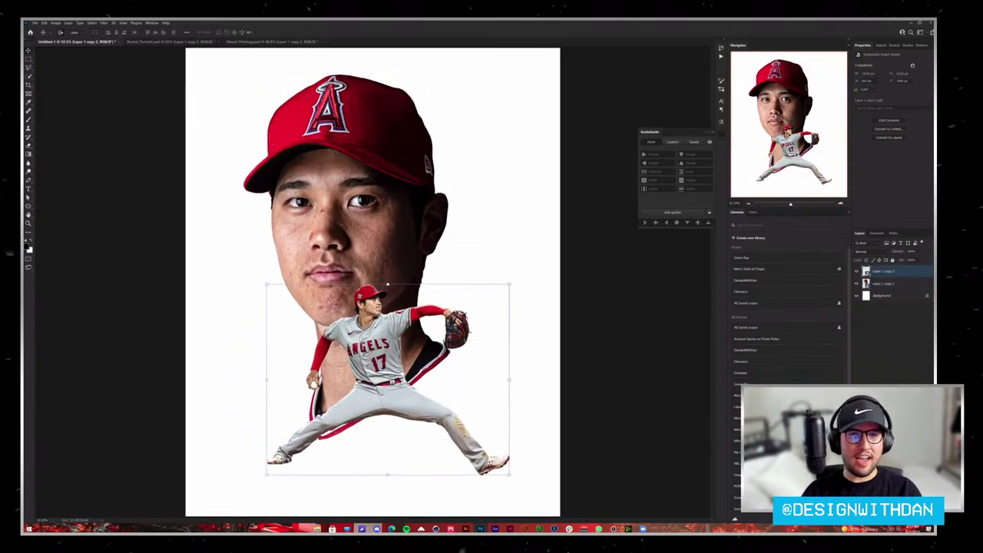
pyautogui.moveTo(338, 231); pyautogui.dragTo(323, 230)
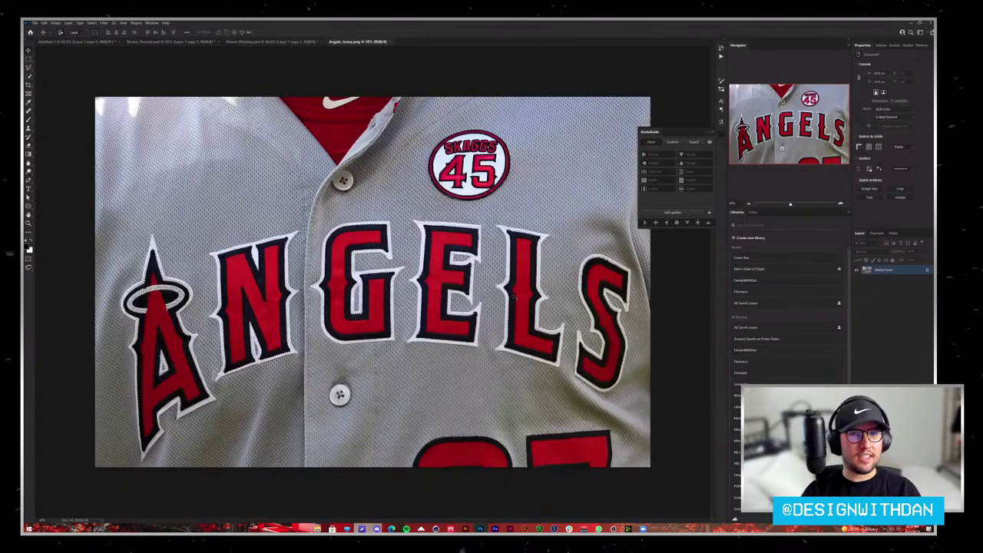
# Step: Unlock the jersey photo as an editable layer and cancel the accidental gradient fill
pyautogui.hotkey('ctrl', '-')
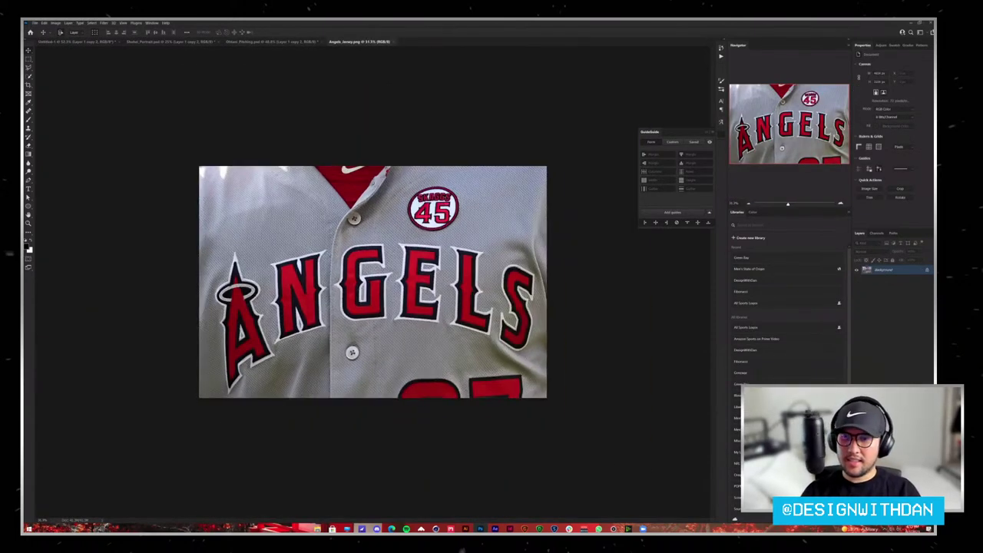
pyautogui.hotkey('ctrl', 't')
pyautogui.click(907, 223)
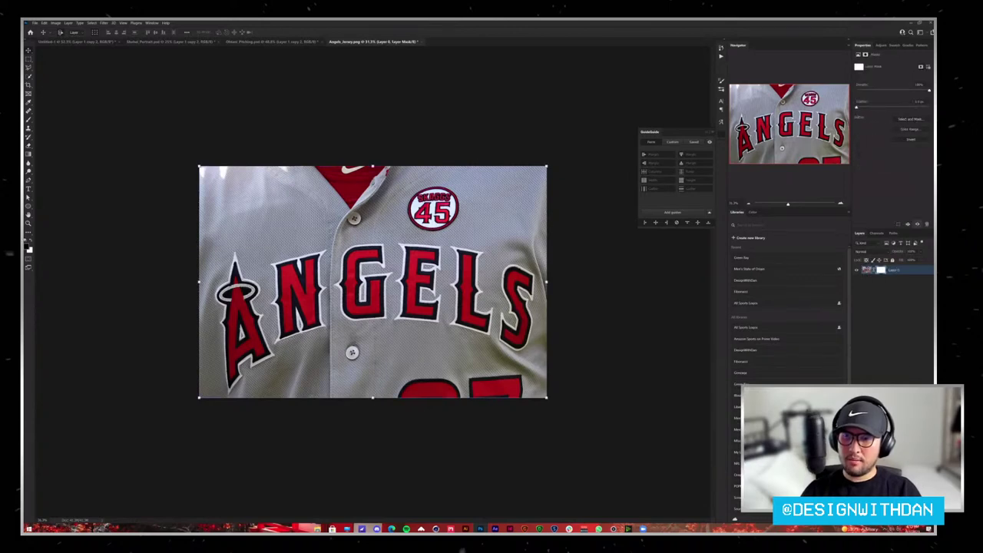
pyautogui.click(913, 223)
pyautogui.press('Escape')
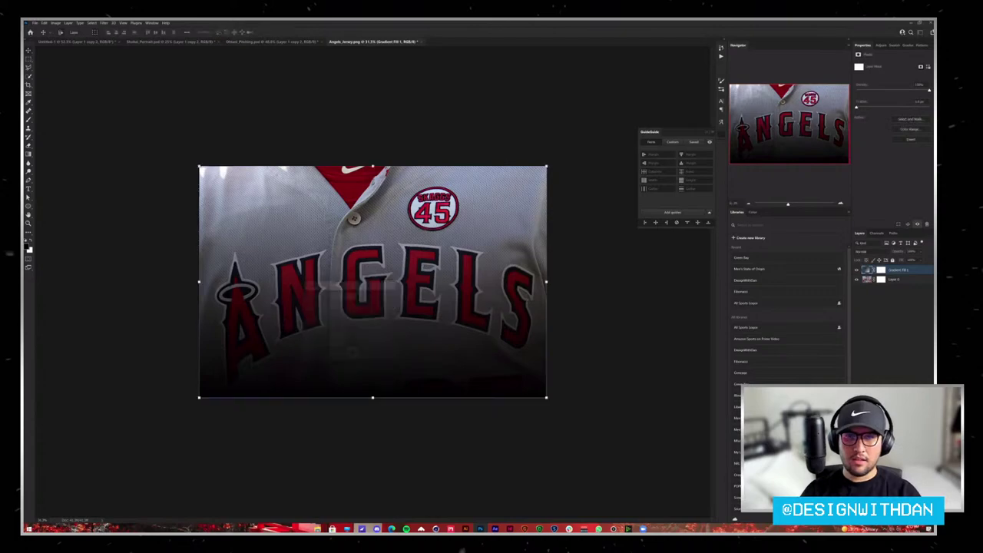
# Step: Switch to Quick Selection and zoom in to pan across the ANGELS lettering
pyautogui.press('w')
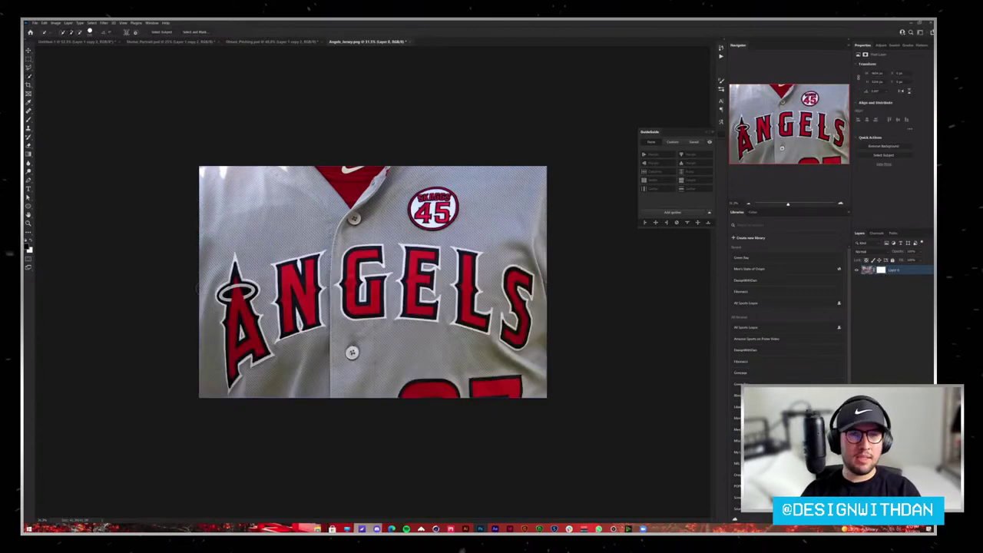
pyautogui.scroll(1, 372, 281)
pyautogui.scroll(1, 372, 281)
pyautogui.scroll(1, 373, 281)
pyautogui.scroll(1, 372, 281)
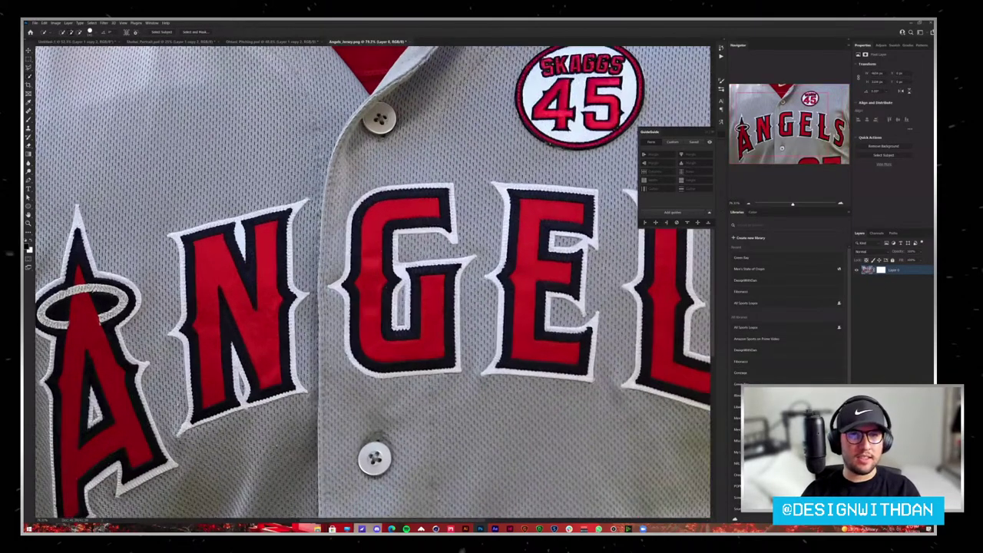
pyautogui.scroll(2, 372, 230)
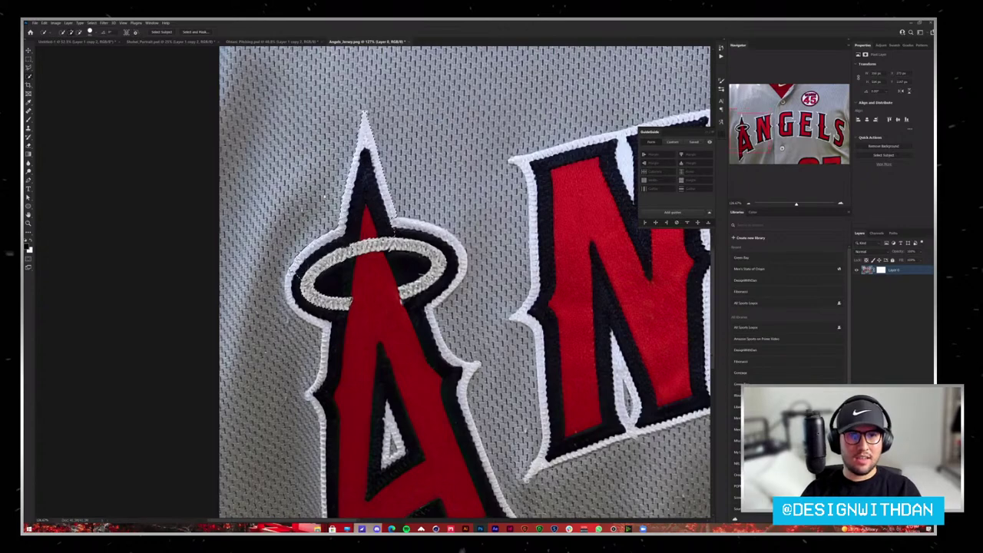
pyautogui.moveTo(307, 292); pyautogui.dragTo(332, 215)
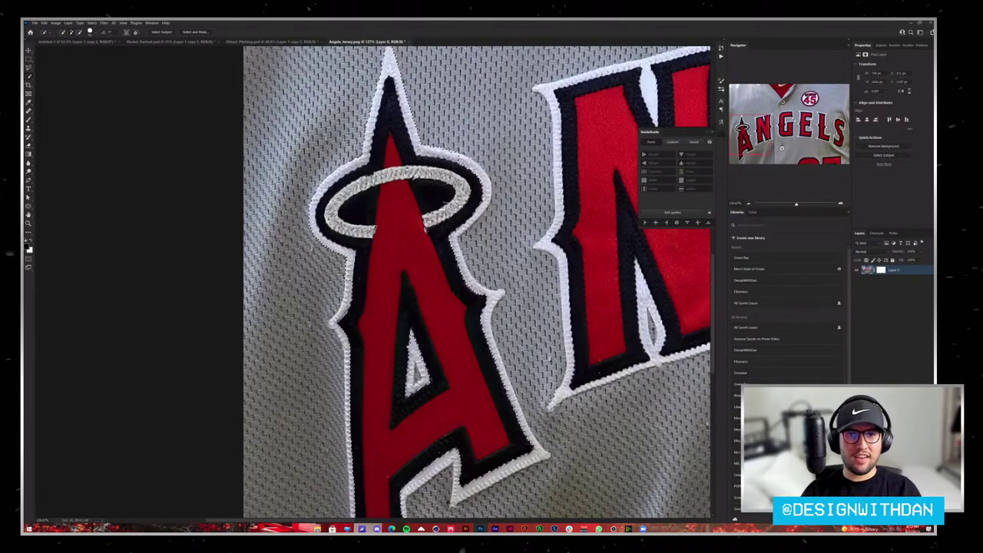
pyautogui.moveTo(476, 185); pyautogui.dragTo(466, 137)
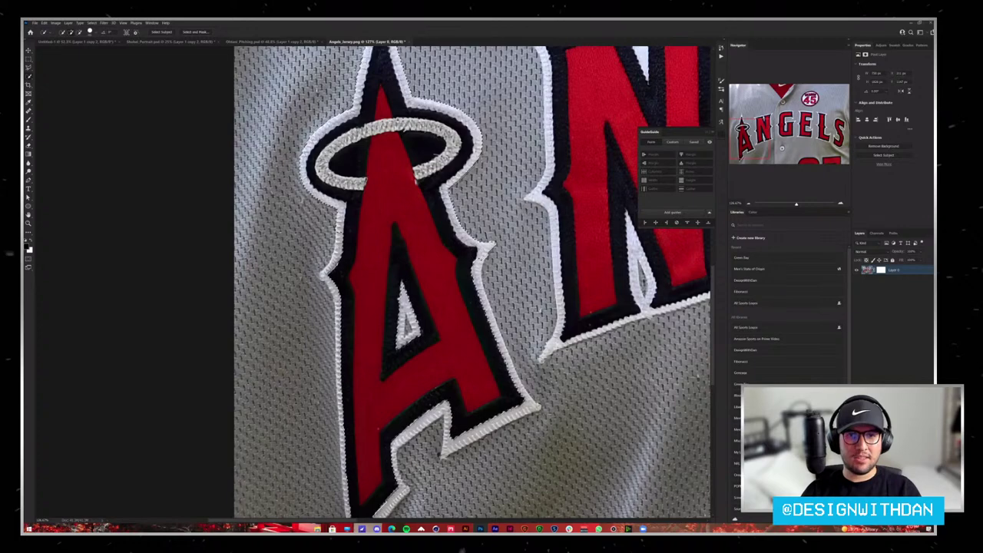
pyautogui.moveTo(491, 261); pyautogui.dragTo(464, 203)
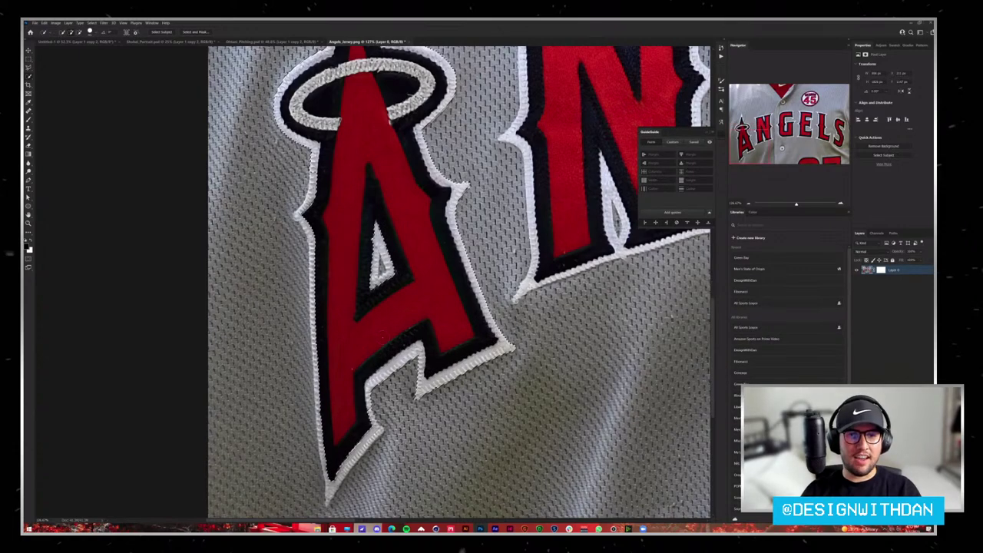
pyautogui.moveTo(357, 377); pyautogui.dragTo(387, 311)
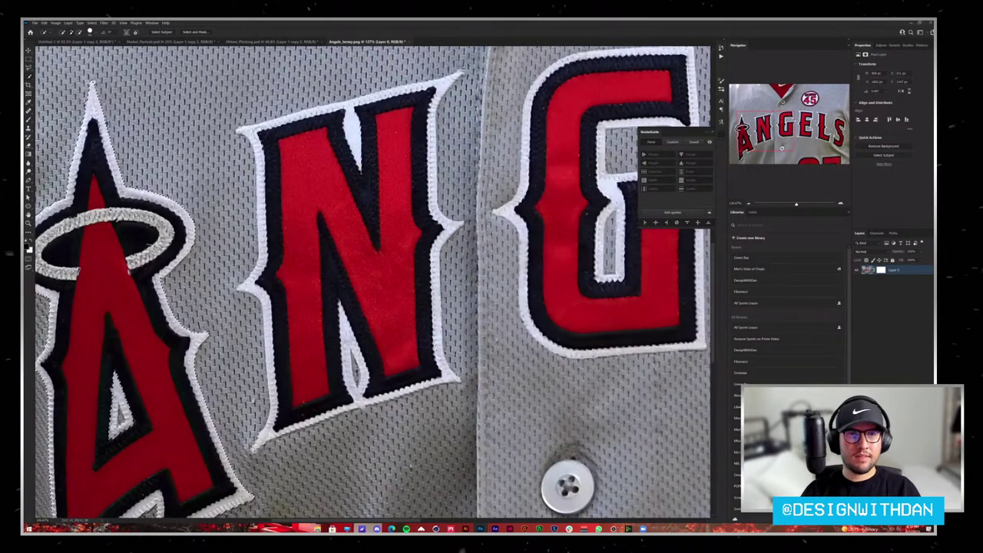
# Step: Select the N's outline, checking its top-right tip up close
pyautogui.moveTo(265, 129); pyautogui.dragTo(278, 155)
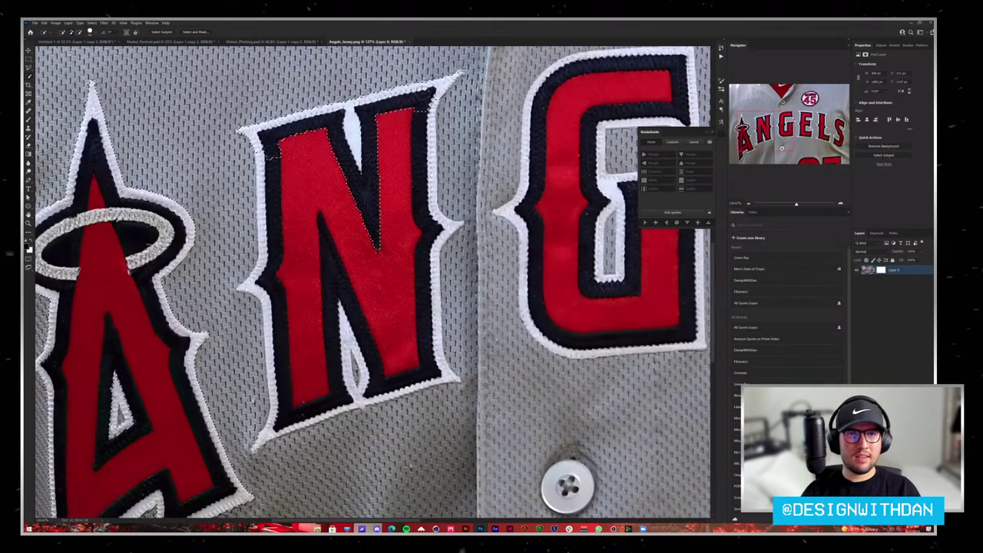
pyautogui.moveTo(442, 224); pyautogui.dragTo(430, 278)
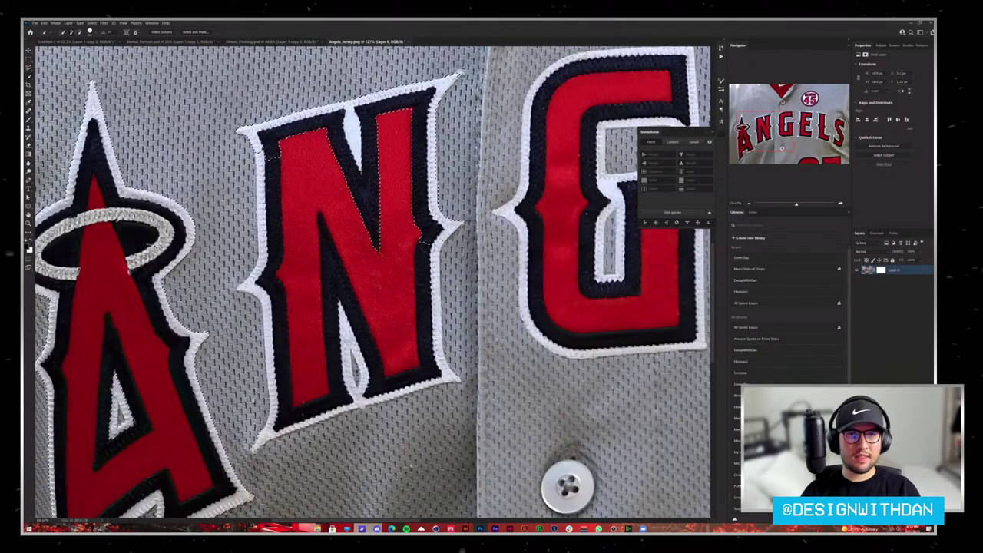
pyautogui.moveTo(428, 357)
pyautogui.mouseDown()
pyautogui.moveTo(420, 380)
pyautogui.moveTo(306, 413)
pyautogui.moveTo(278, 389)
pyautogui.mouseUp()
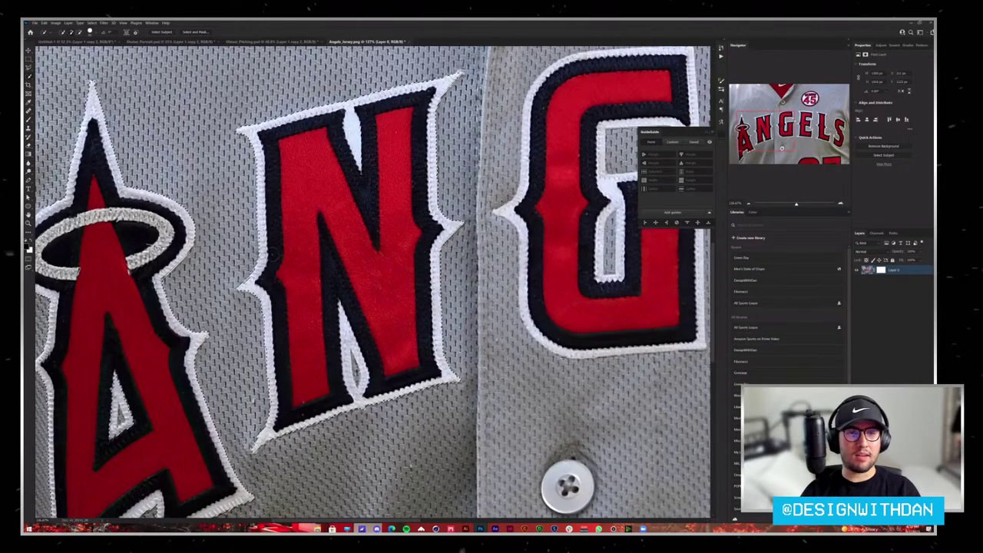
pyautogui.moveTo(458, 63); pyautogui.dragTo(306, 123)
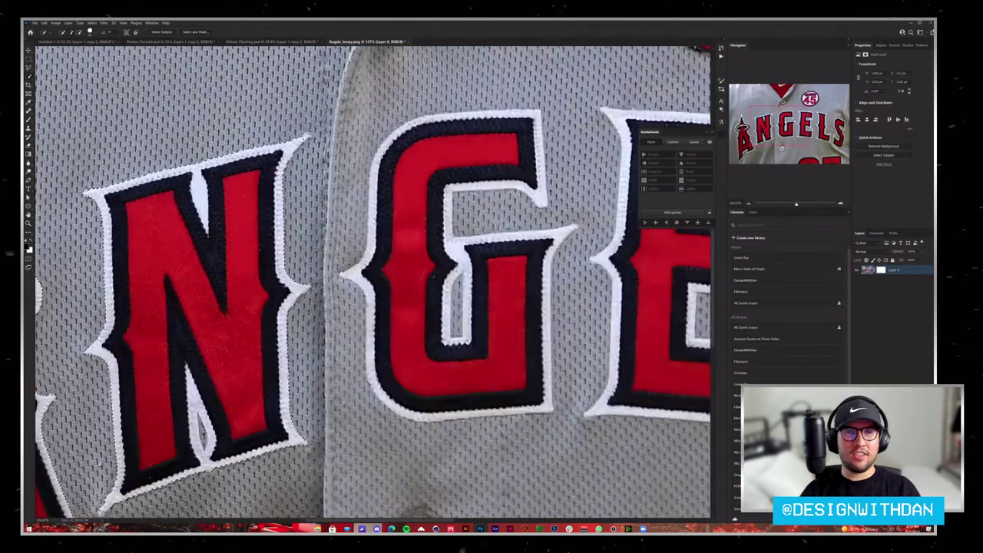
pyautogui.click(309, 132)
pyautogui.click(311, 134)
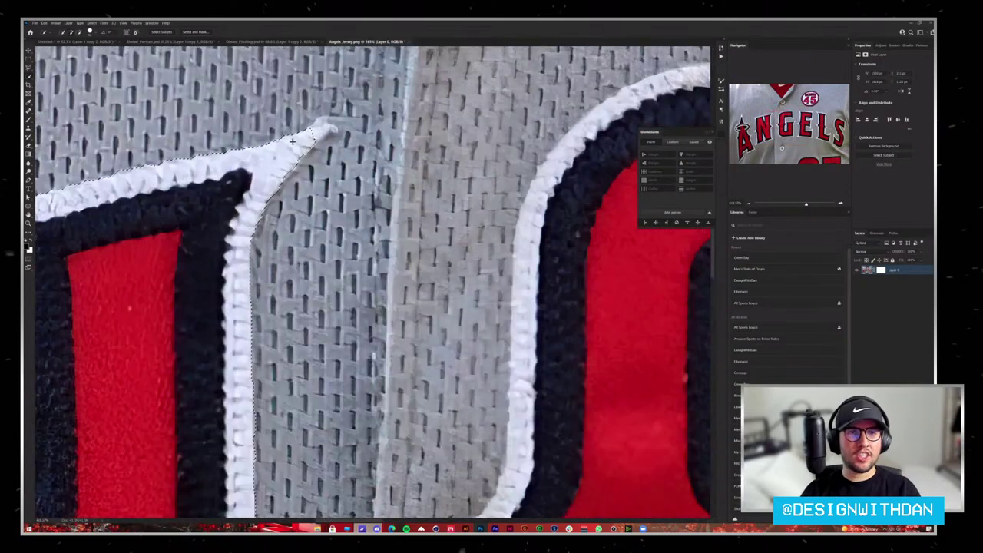
pyautogui.keyDown('alt'); pyautogui.click(311, 135); pyautogui.keyUp('alt')
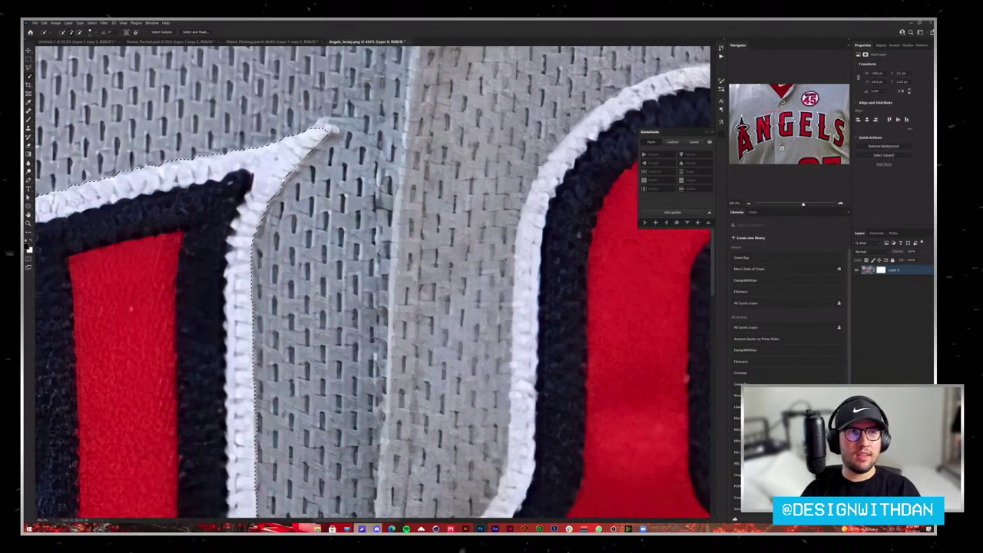
pyautogui.keyDown('alt'); pyautogui.click(316, 136); pyautogui.keyUp('alt')
pyautogui.hotkey('ctrl', '-')
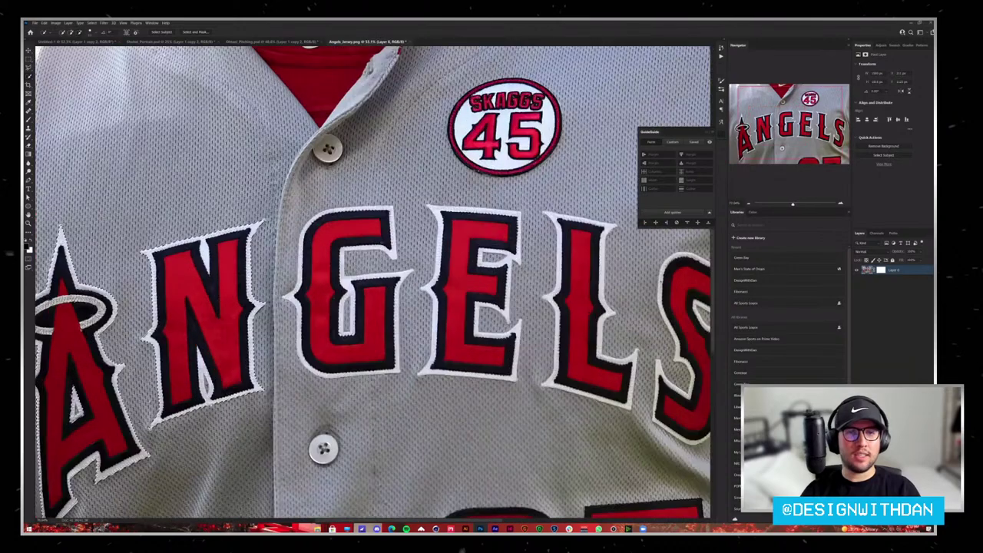
pyautogui.hotkey('ctrl', '+')
pyautogui.hotkey('ctrl', '+')
pyautogui.hotkey('ctrl', '+')
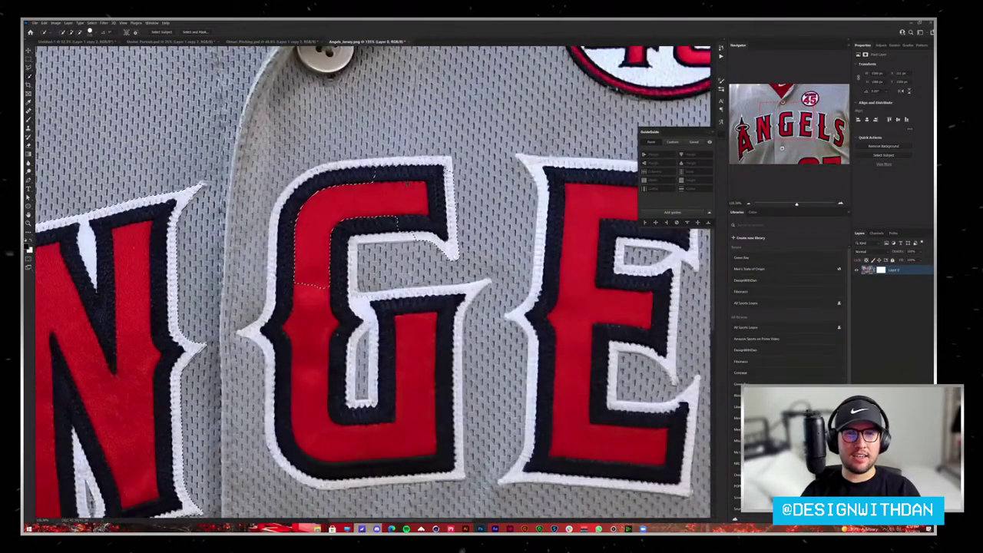
# Step: Add the G's red upper part, right side and inner edge to the selection
pyautogui.click(361, 203)
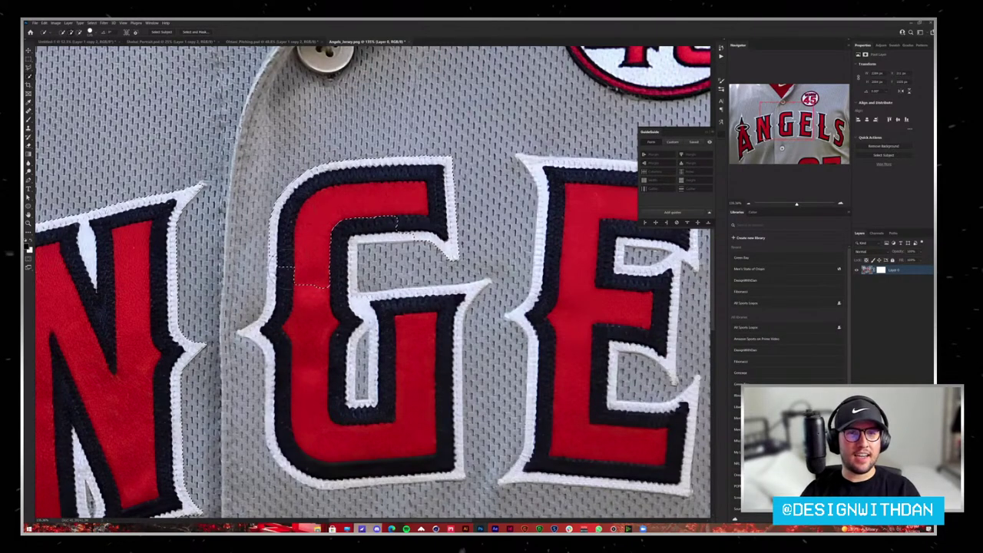
pyautogui.scroll(1, 296, 284)
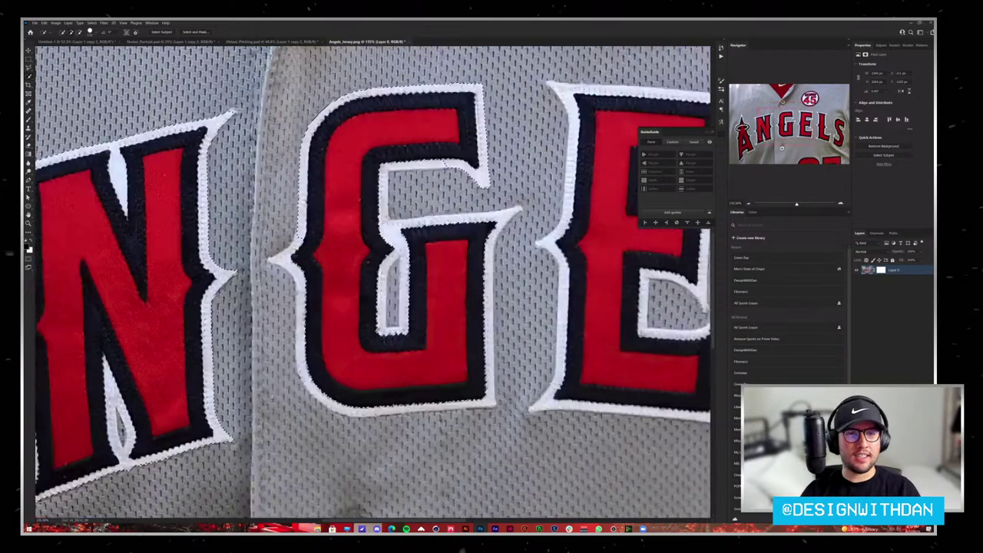
pyautogui.scroll(1, 296, 269)
pyautogui.scroll(1, 307, 231)
pyautogui.scroll(-3, 322, 205)
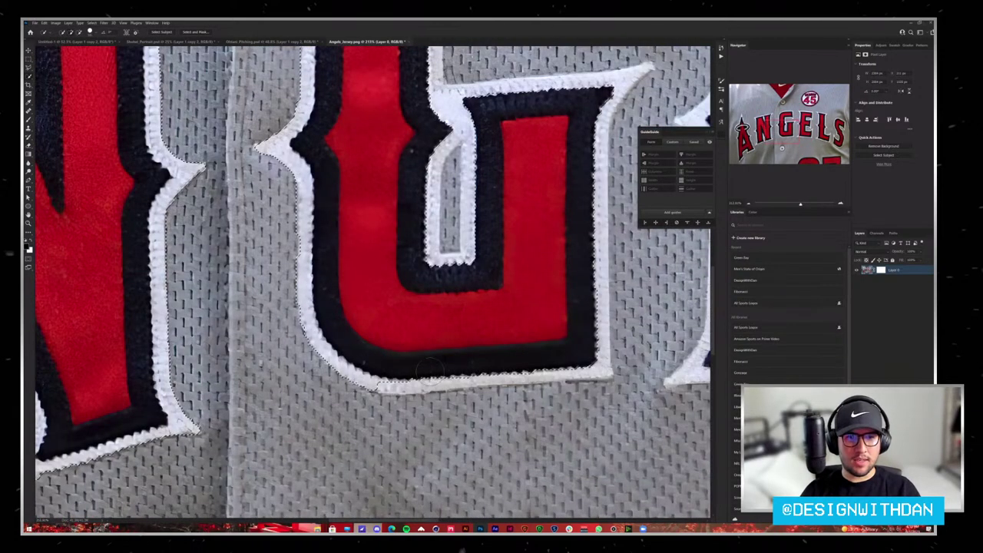
pyautogui.moveTo(591, 336); pyautogui.dragTo(597, 207)
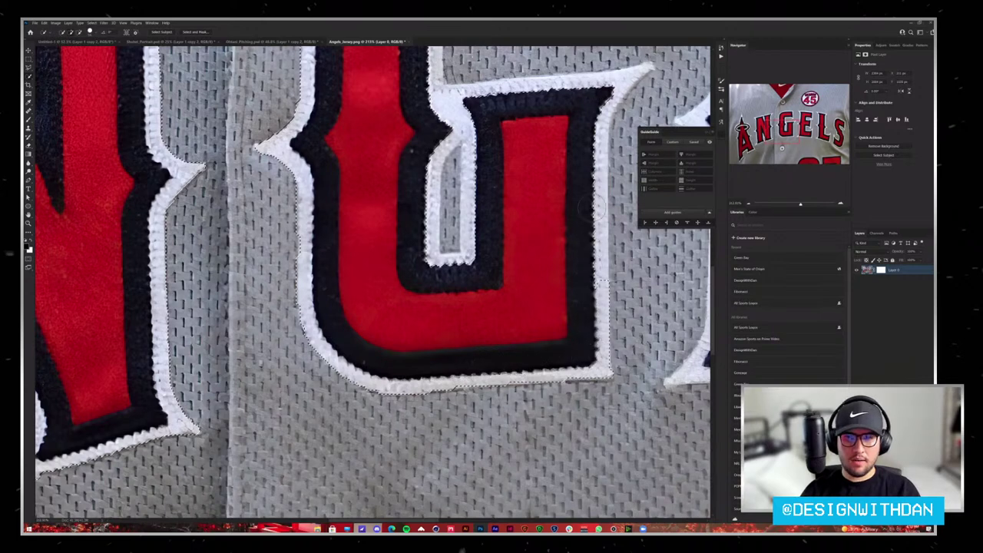
pyautogui.moveTo(602, 92); pyautogui.dragTo(440, 195)
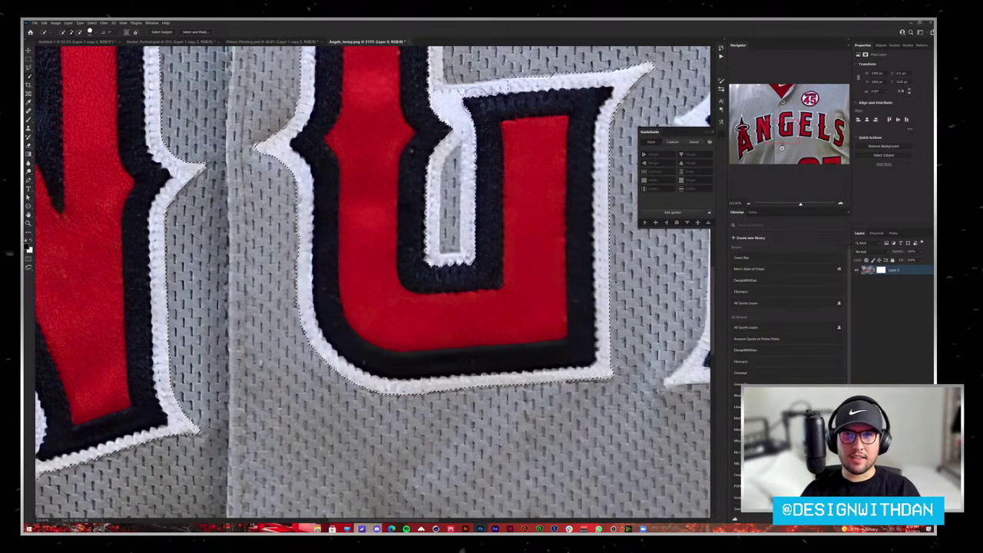
pyautogui.scroll(-1, 430, 307)
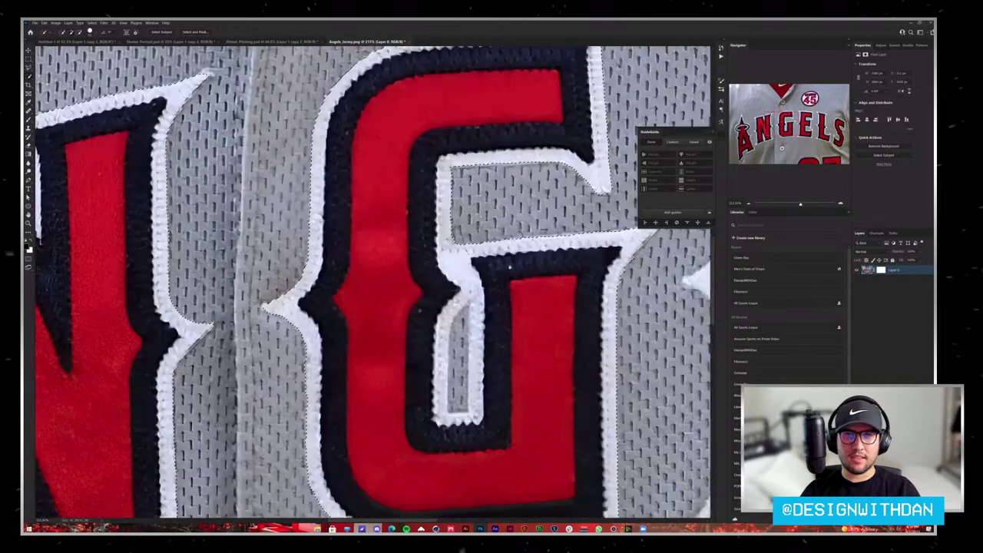
pyautogui.scroll(-1, 430, 307)
pyautogui.scroll(-1, 430, 307)
pyautogui.scroll(-1, 430, 307)
pyautogui.scroll(2, 419, 165)
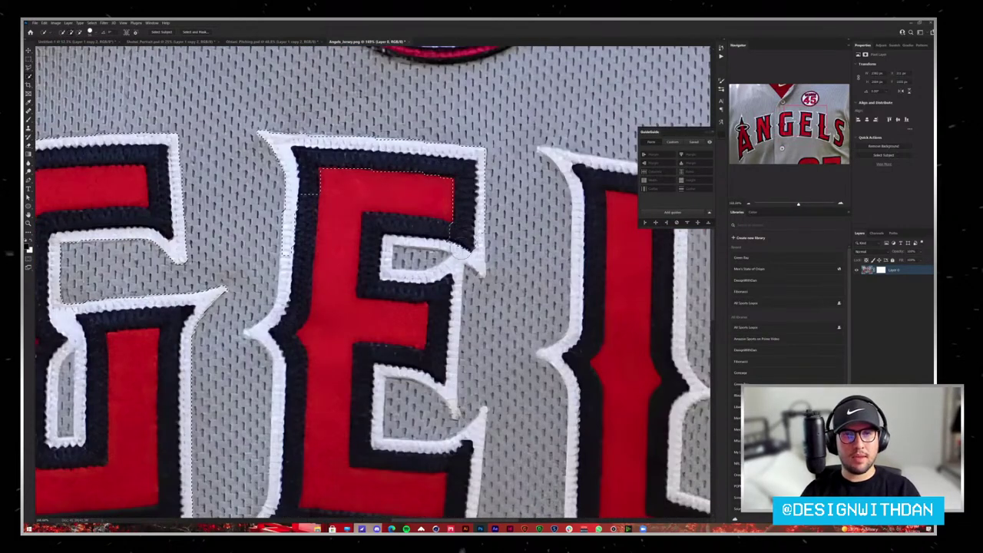
# Step: Add the E's middle arm and left edge to the selection
pyautogui.moveTo(464, 253)
pyautogui.mouseDown()
pyautogui.moveTo(461, 269)
pyautogui.moveTo(276, 326)
pyautogui.mouseUp()
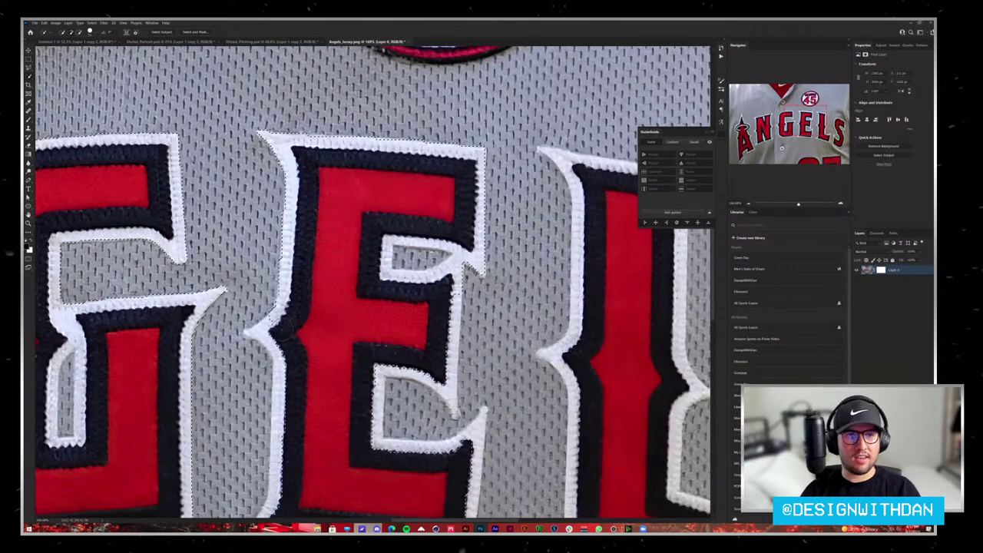
pyautogui.scroll(-2, 276, 332)
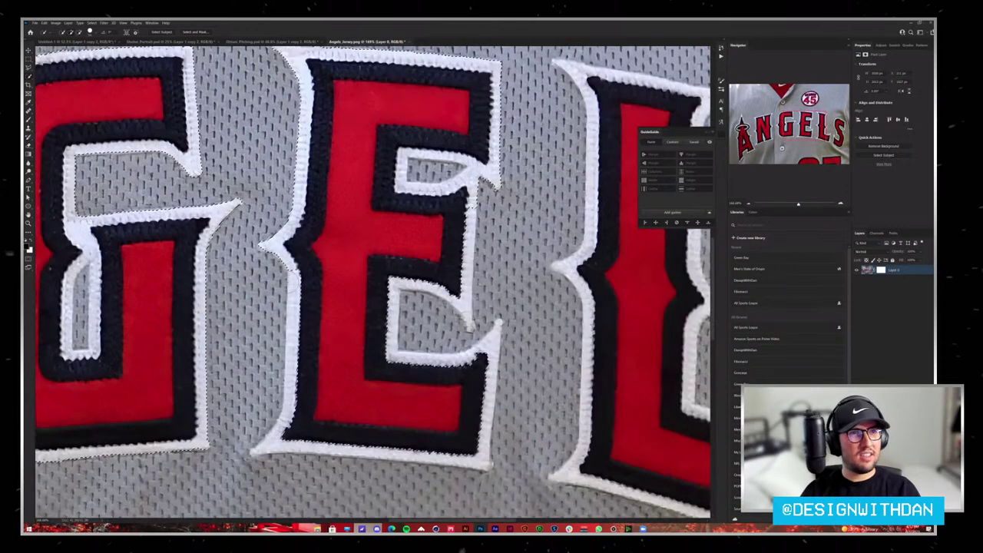
pyautogui.moveTo(290, 269)
pyautogui.mouseDown()
pyautogui.moveTo(295, 415)
pyautogui.moveTo(475, 438)
pyautogui.moveTo(388, 265)
pyautogui.moveTo(445, 269)
pyautogui.mouseUp()
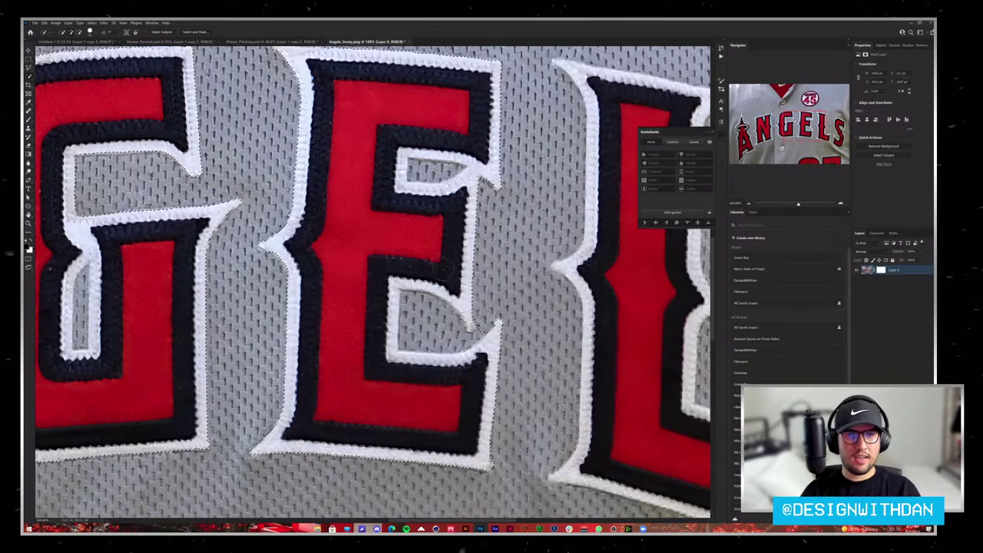
pyautogui.moveTo(377, 258); pyautogui.dragTo(312, 248)
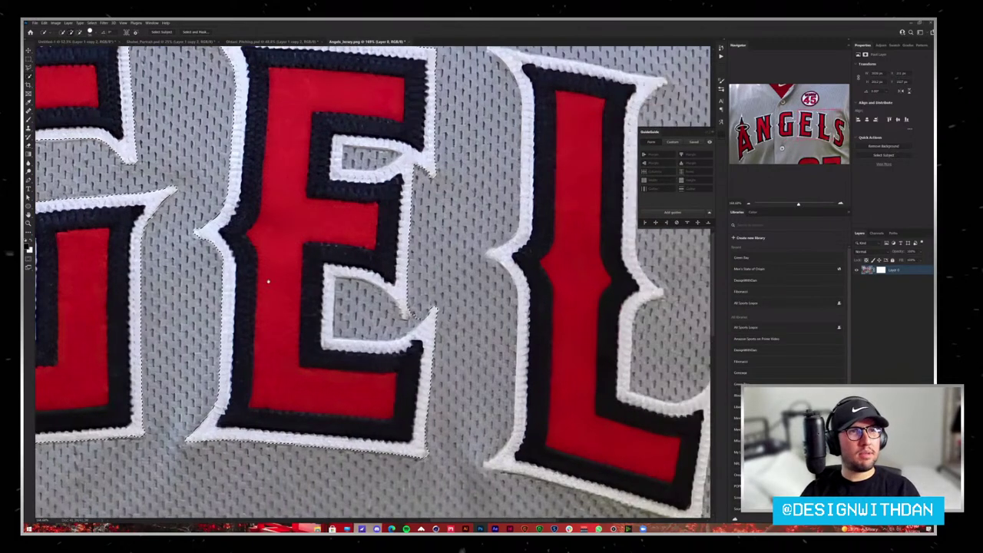
# Step: Add the L's top, left edge and bottom edge to the selection
pyautogui.scroll(-2, 268, 282)
pyautogui.scroll(-2, 267, 282)
pyautogui.scroll(-2, 268, 282)
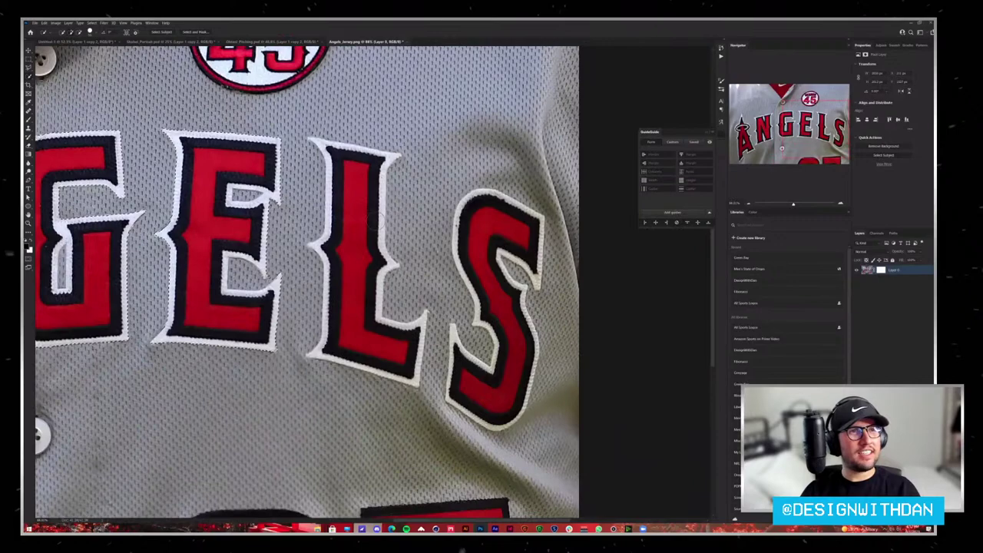
pyautogui.scroll(2, 399, 222)
pyautogui.scroll(2, 399, 223)
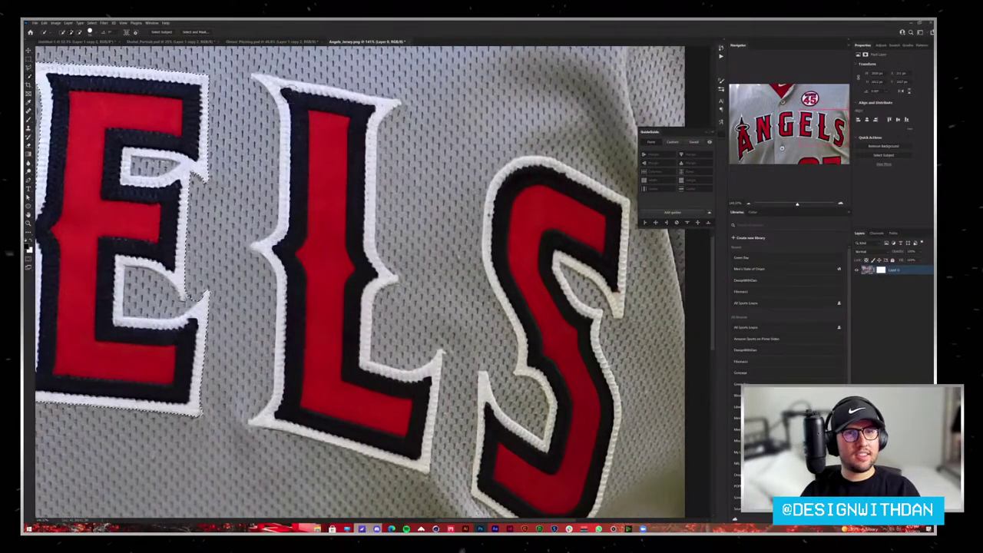
pyautogui.moveTo(357, 100); pyautogui.dragTo(424, 386)
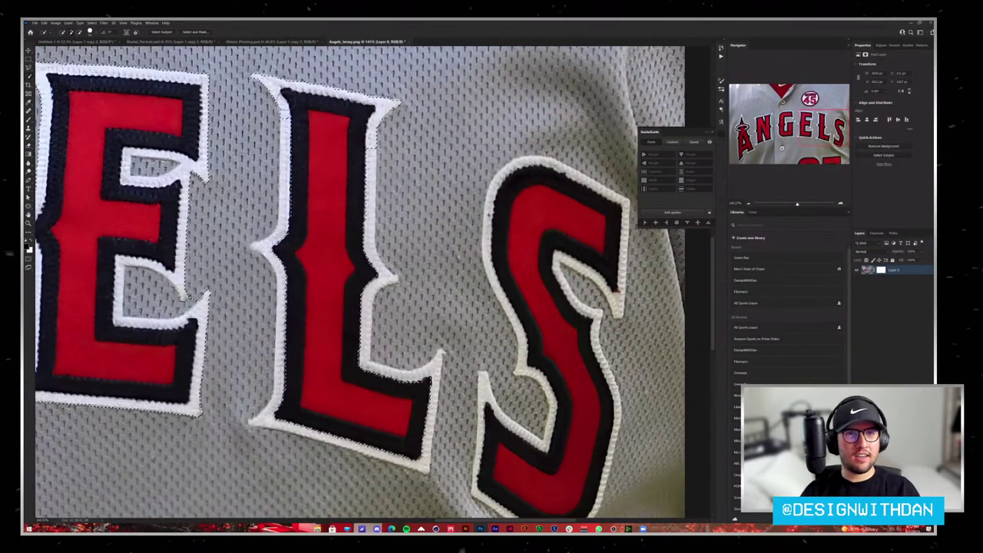
pyautogui.moveTo(285, 134); pyautogui.dragTo(285, 248)
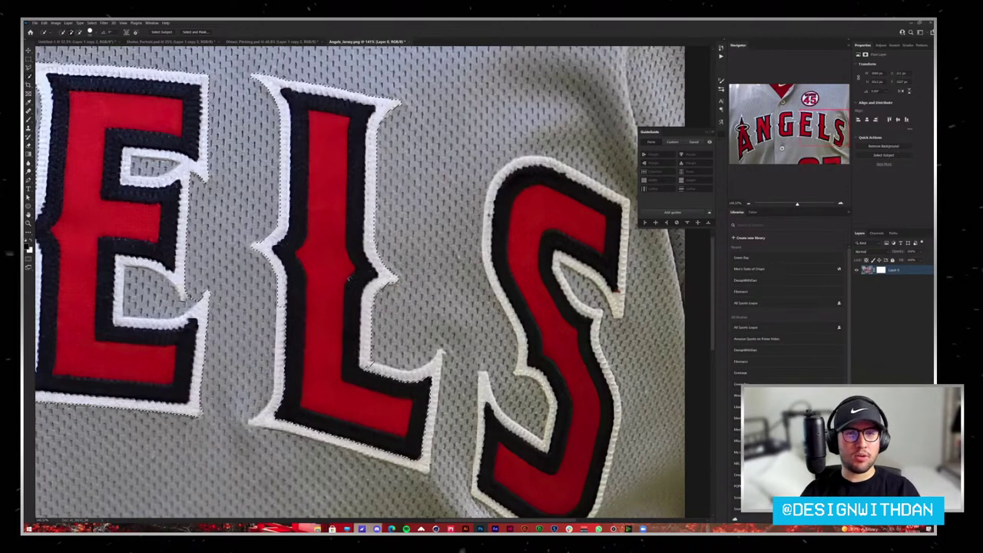
pyautogui.scroll(-3, 341, 228)
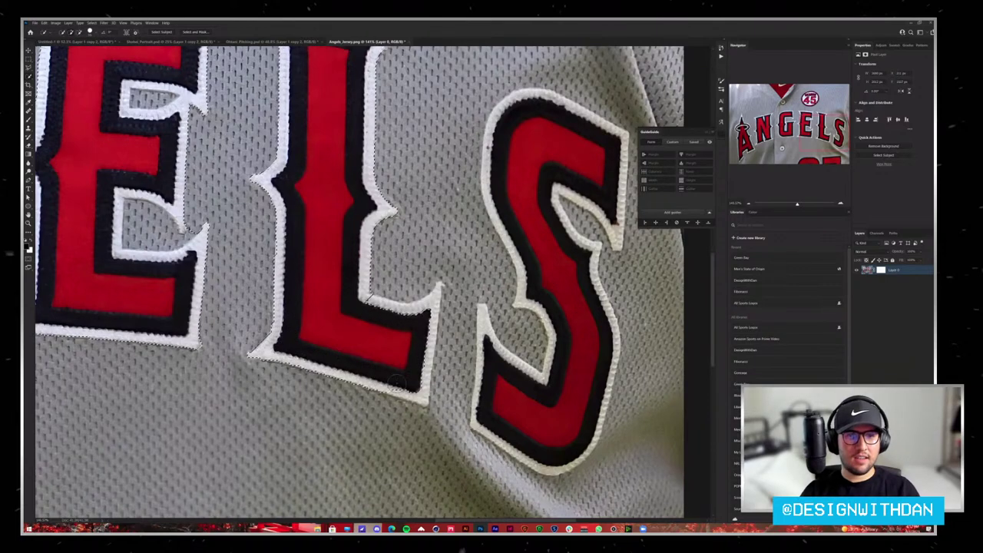
pyautogui.moveTo(329, 367); pyautogui.dragTo(421, 309)
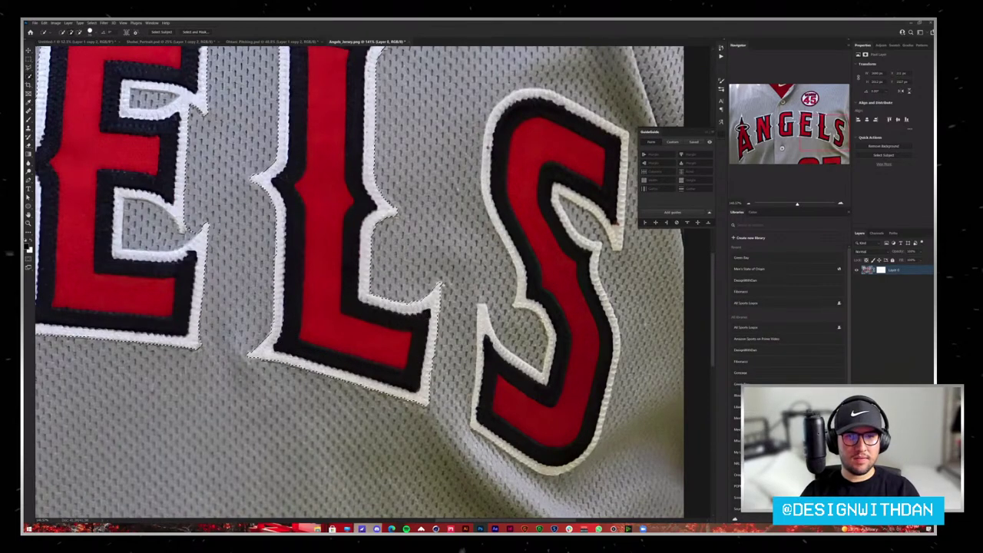
# Step: Add the S's top, left and right edges to the selection, then zoom out
pyautogui.scroll(-1, 259, 343)
pyautogui.scroll(-1, 256, 343)
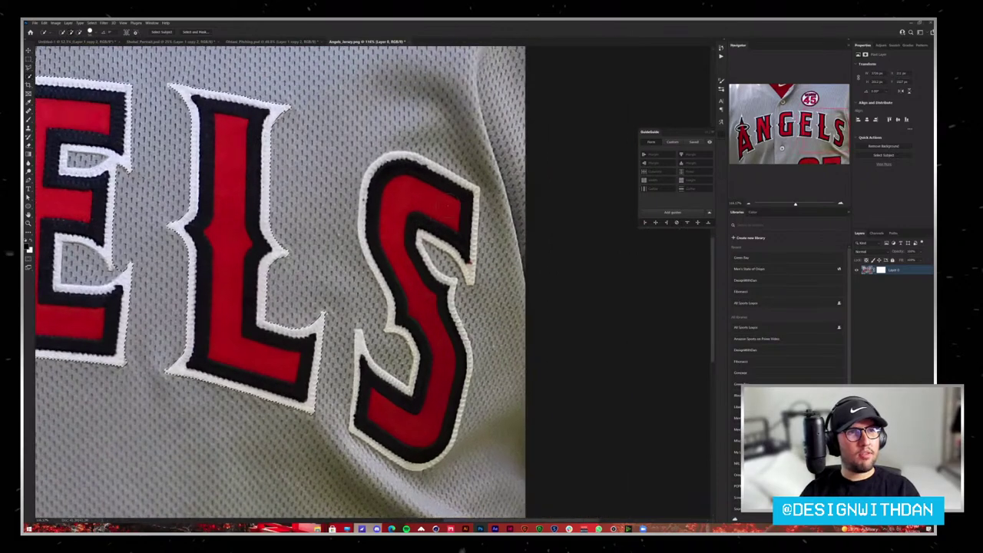
pyautogui.scroll(1, 259, 342)
pyautogui.scroll(1, 260, 342)
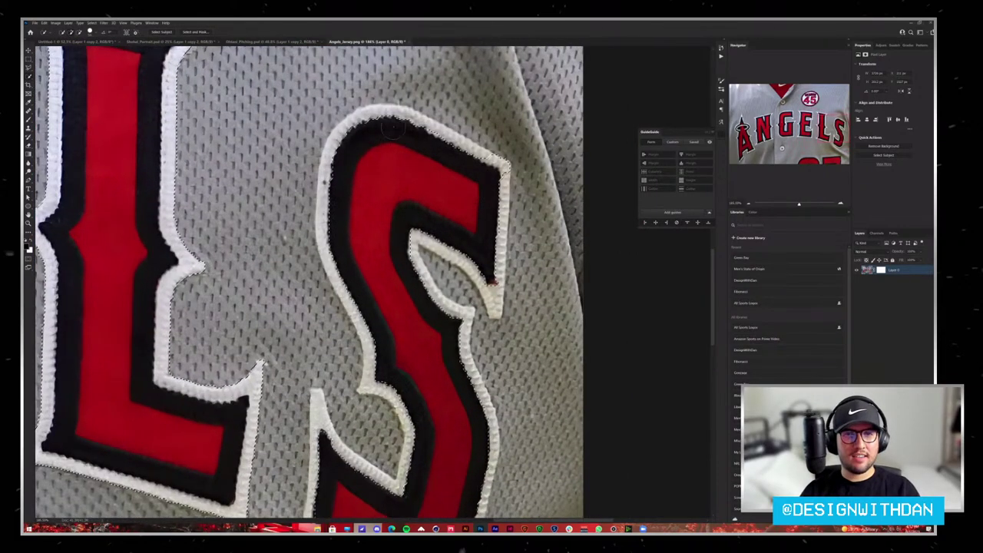
pyautogui.moveTo(424, 142)
pyautogui.mouseDown()
pyautogui.moveTo(336, 222)
pyautogui.moveTo(421, 330)
pyautogui.moveTo(488, 270)
pyautogui.mouseUp()
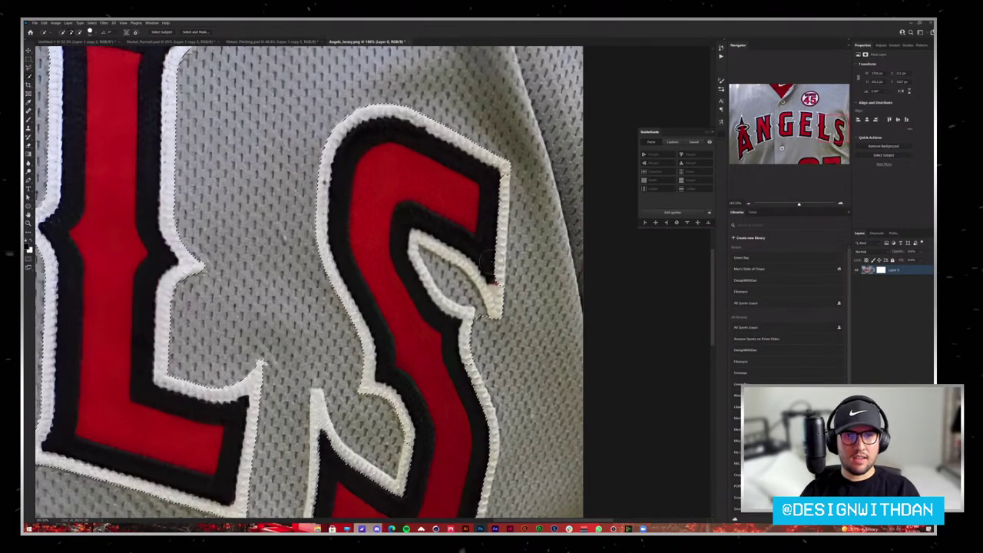
pyautogui.scroll(-3, 451, 239)
pyautogui.moveTo(453, 239)
pyautogui.mouseDown()
pyautogui.moveTo(451, 403)
pyautogui.moveTo(322, 404)
pyautogui.moveTo(380, 355)
pyautogui.mouseUp()
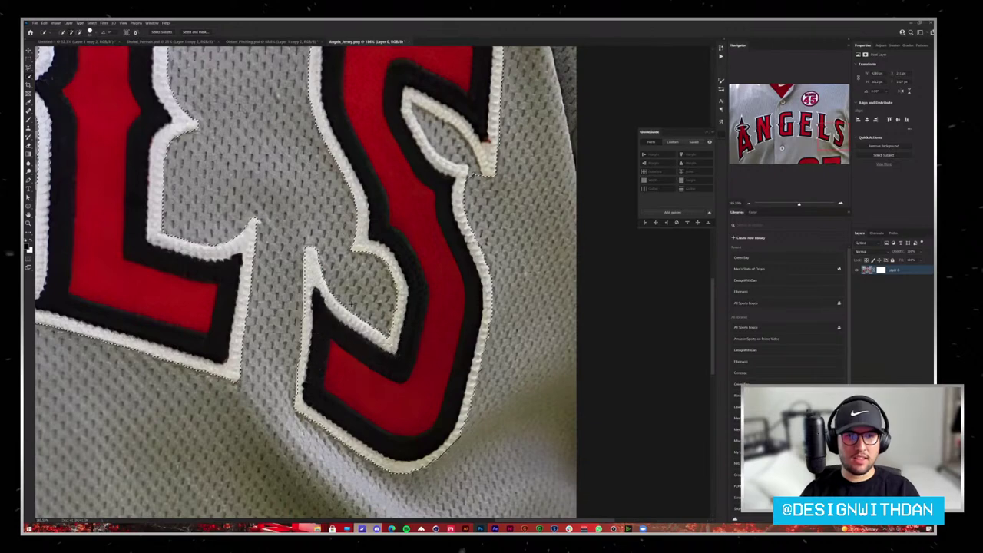
pyautogui.scroll(-3, 389, 249)
pyautogui.scroll(-3, 389, 249)
pyautogui.scroll(-3, 388, 250)
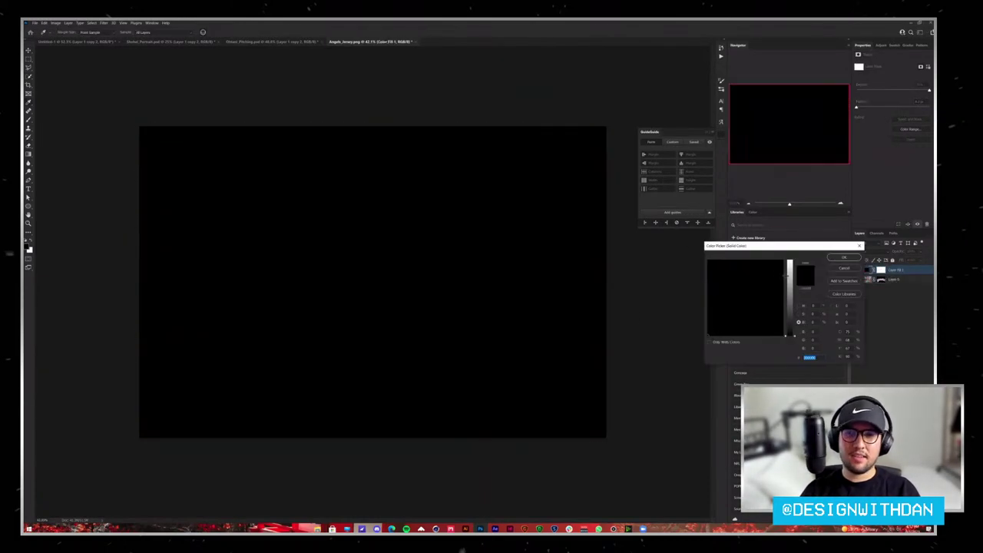
# Step: Confirm the black fill layer, place it beneath the masked jersey layer, and reselect the jersey layer
pyautogui.press('Return')
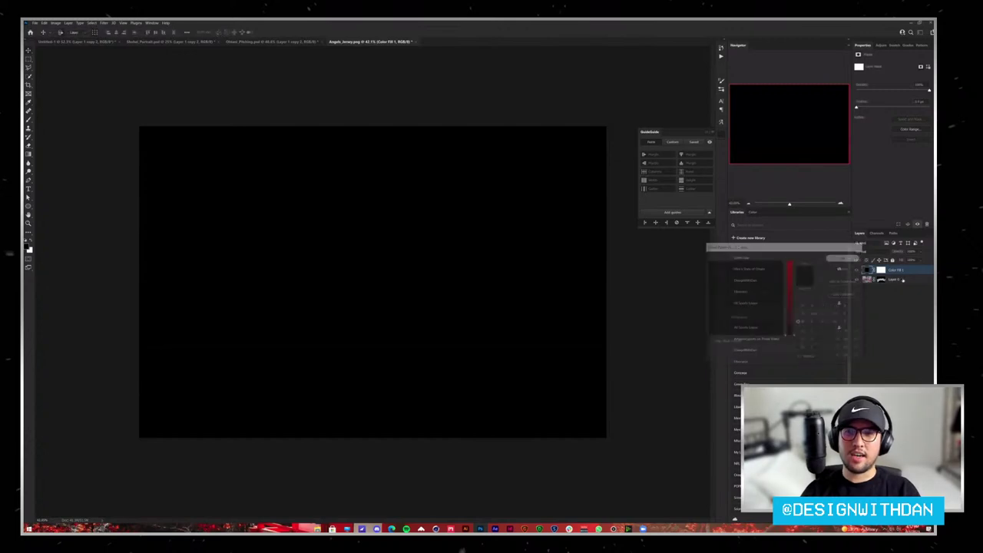
pyautogui.hotkey('ctrl', '[')
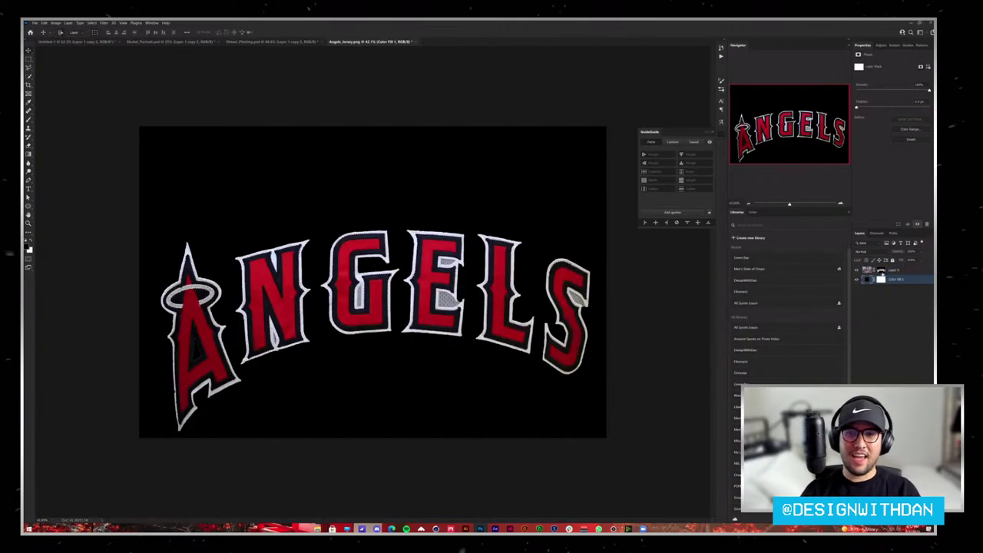
pyautogui.hotkey('alt', ']')
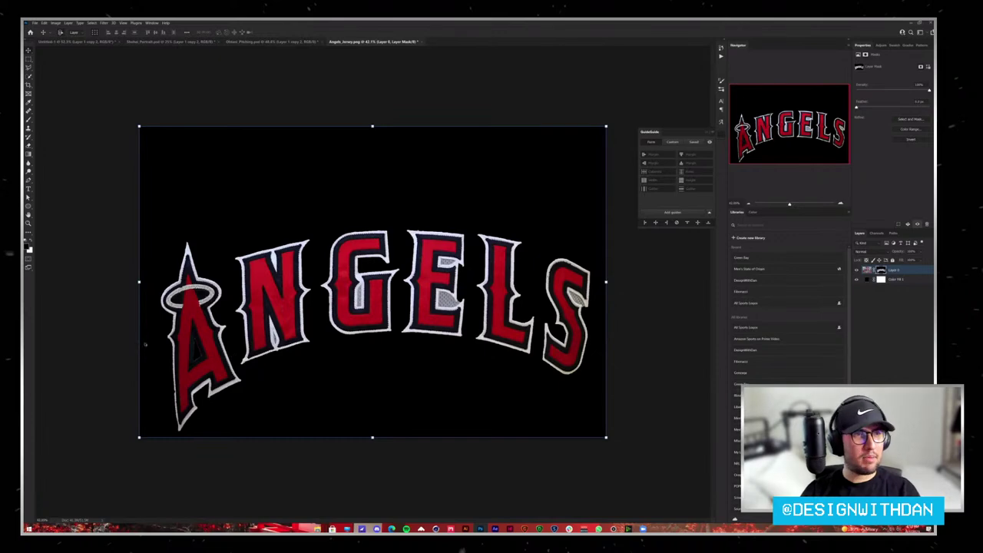
pyautogui.scroll(1, 144, 345)
pyautogui.scroll(2, 145, 345)
pyautogui.scroll(3, 144, 344)
# Step: Mask out the grey mesh patch inside the S's gap
pyautogui.scroll(1, 144, 344)
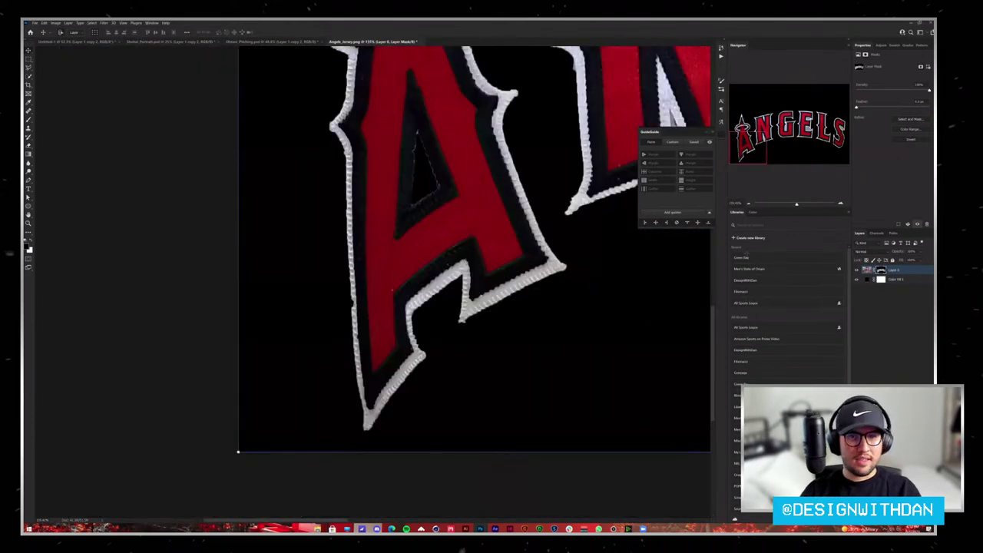
pyautogui.press('b')
pyautogui.scroll(1, 464, 289)
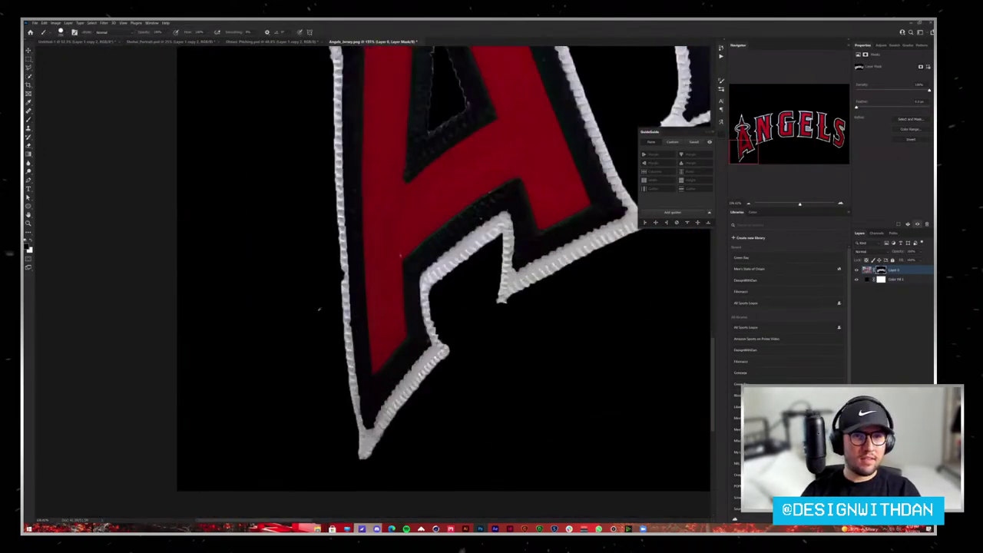
pyautogui.click(318, 310)
pyautogui.scroll(1, 358, 253)
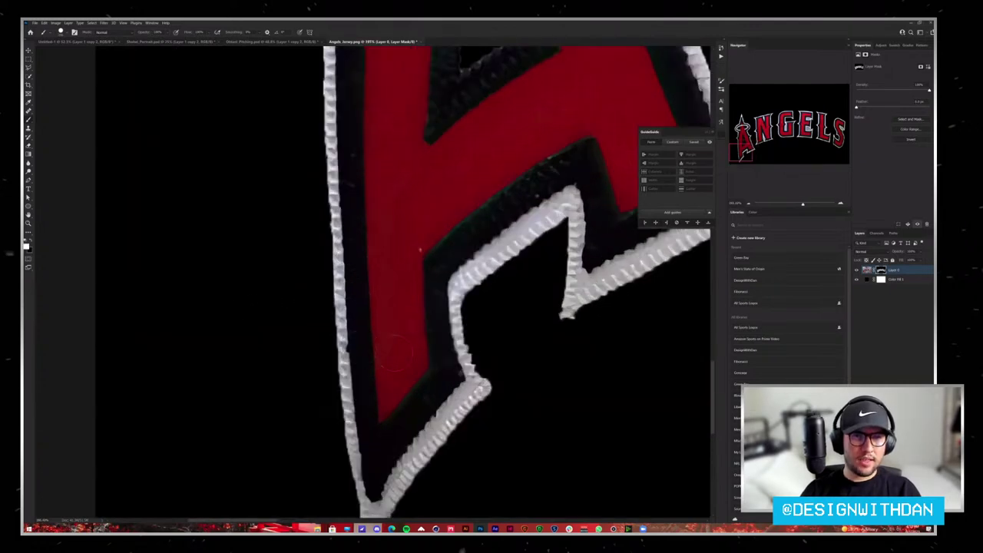
pyautogui.scroll(-1, 428, 341)
pyautogui.scroll(-1, 353, 317)
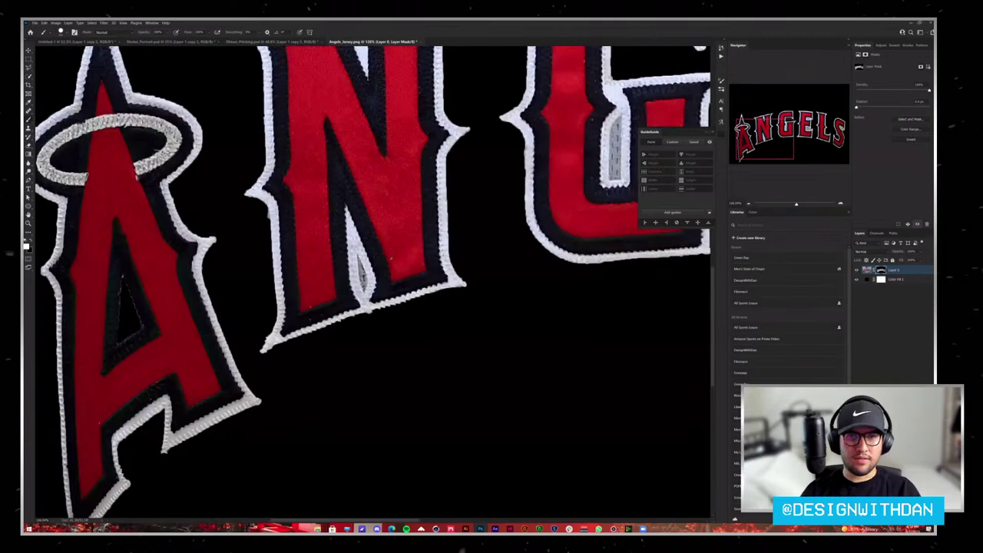
pyautogui.scroll(1, 361, 230)
pyautogui.scroll(-1, 307, 231)
pyautogui.hscroll(3, 308, 230)
pyautogui.scroll(1, 247, 202)
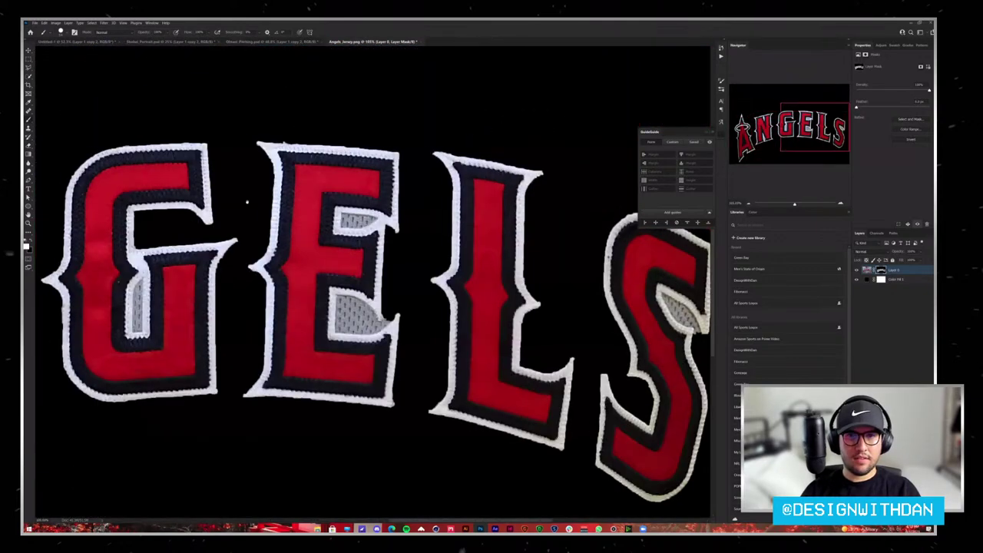
pyautogui.hscroll(3, 307, 200)
pyautogui.scroll(1, 351, 189)
pyautogui.scroll(1, 351, 188)
pyautogui.scroll(1, 351, 188)
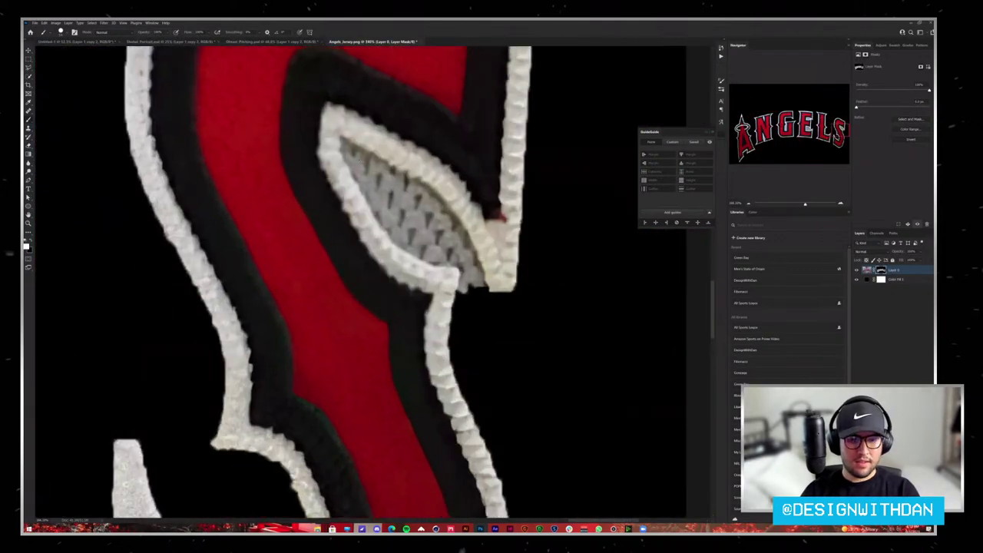
pyautogui.scroll(1, 333, 166)
pyautogui.scroll(1, 334, 165)
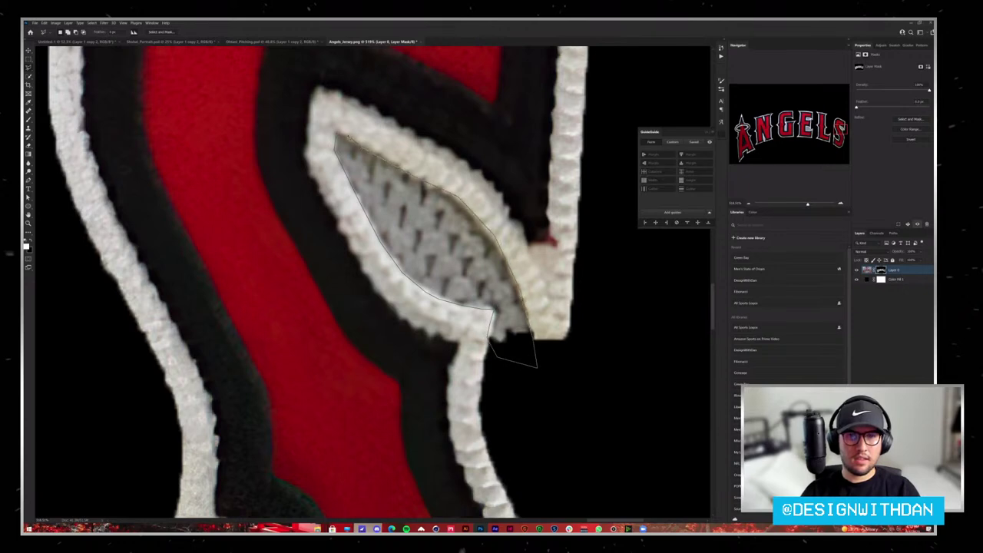
pyautogui.click(335, 136)
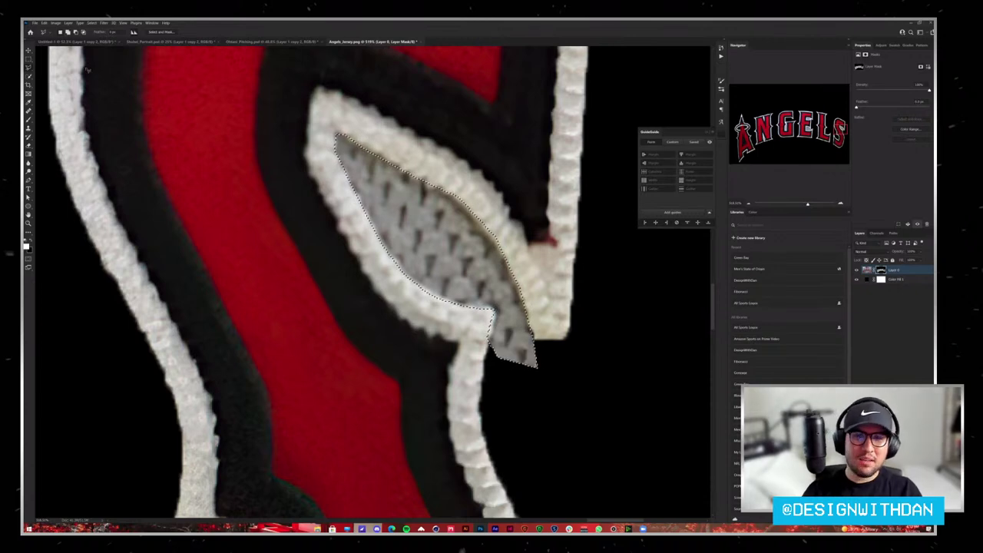
pyautogui.press('Delete')
pyautogui.hotkey('ctrl', 'd')
# Step: Hide the guides and mask out the grey mesh inside the E's notch
pyautogui.scroll(-1, 100, 161)
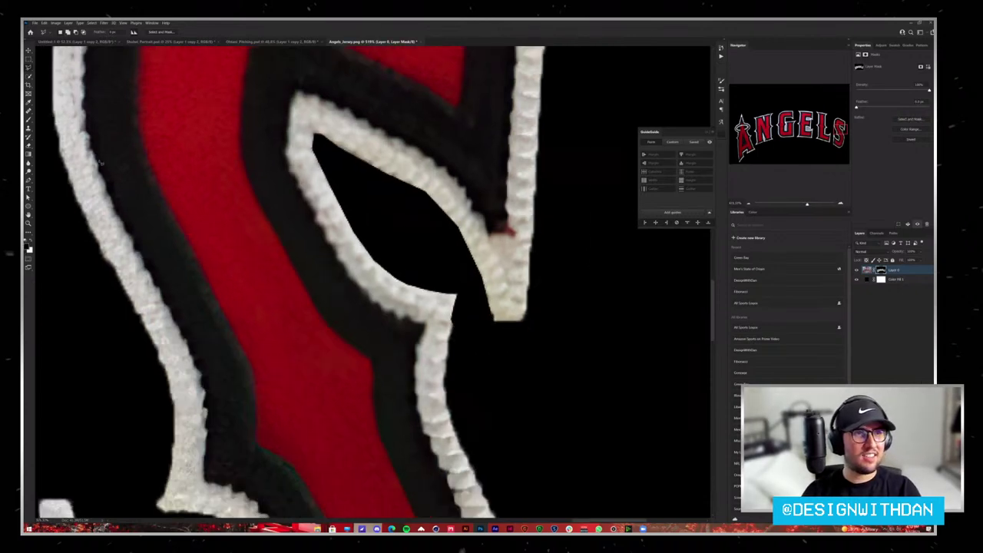
pyautogui.scroll(-5, 99, 161)
pyautogui.scroll(3, 321, 278)
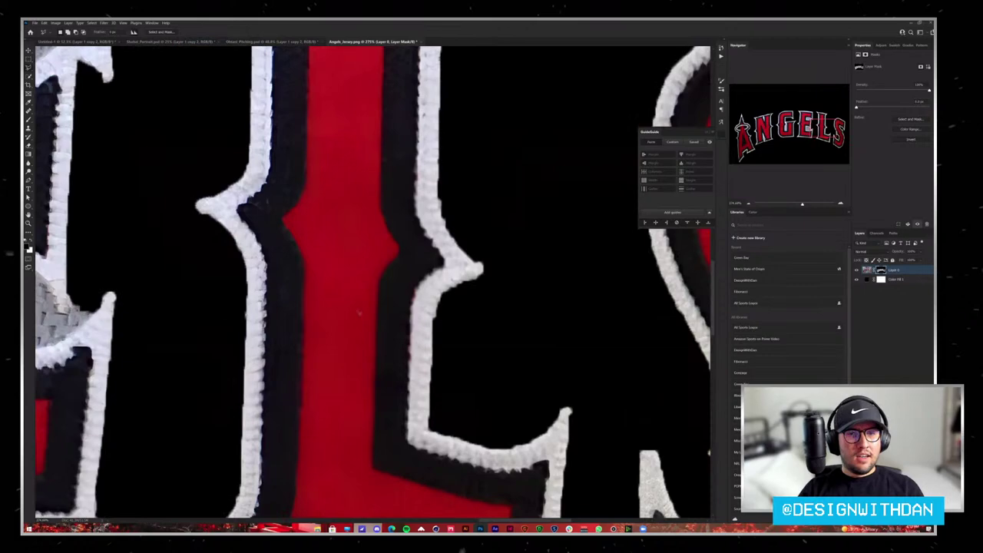
pyautogui.scroll(-3, 434, 281)
pyautogui.scroll(3, 230, 291)
pyautogui.scroll(2, 307, 292)
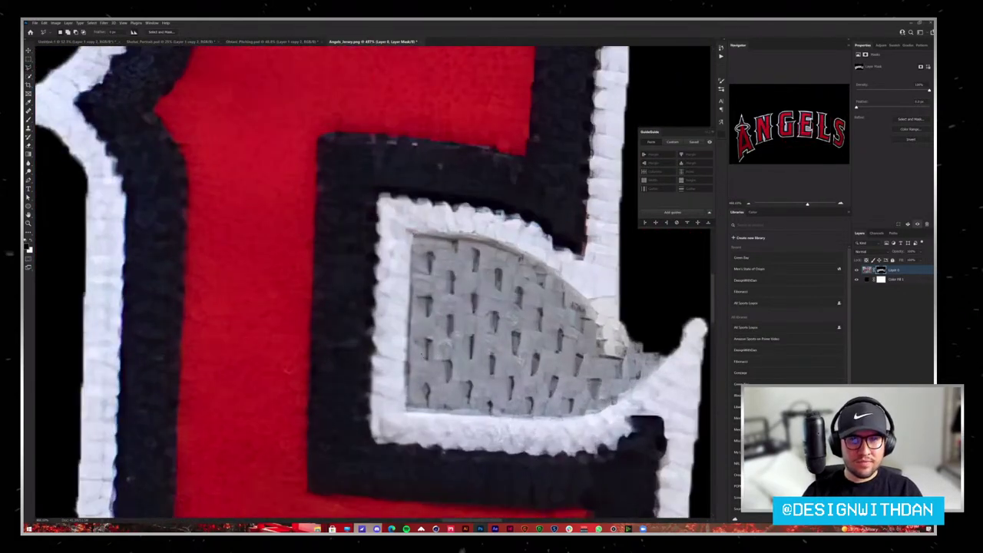
pyautogui.press('Escape')
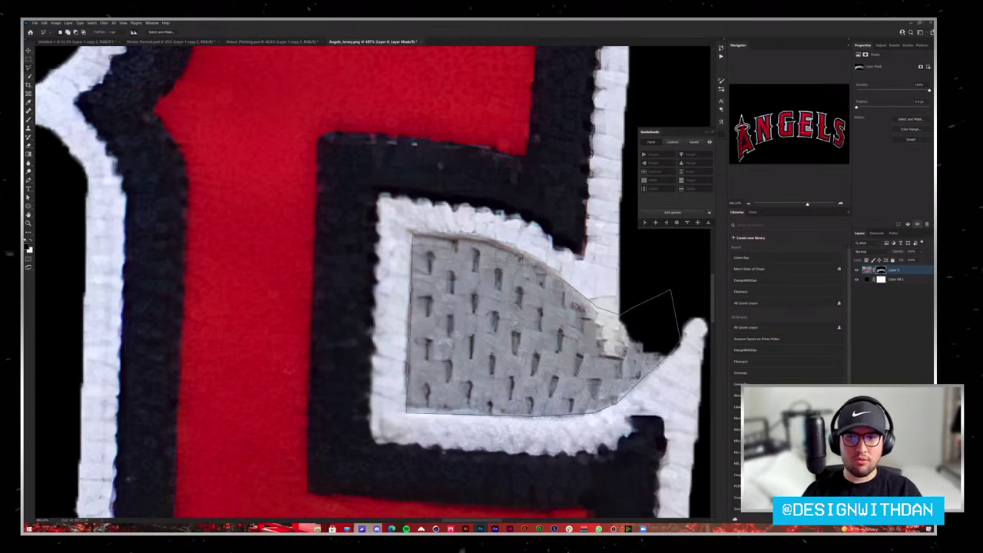
pyautogui.press('Delete')
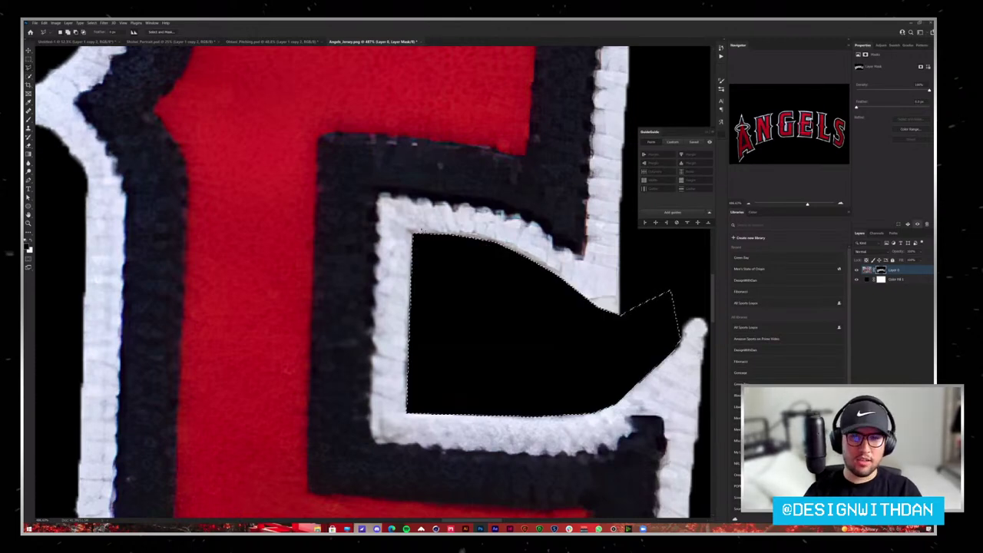
pyautogui.scroll(-3, 421, 230)
pyautogui.hscroll(-2, 461, 231)
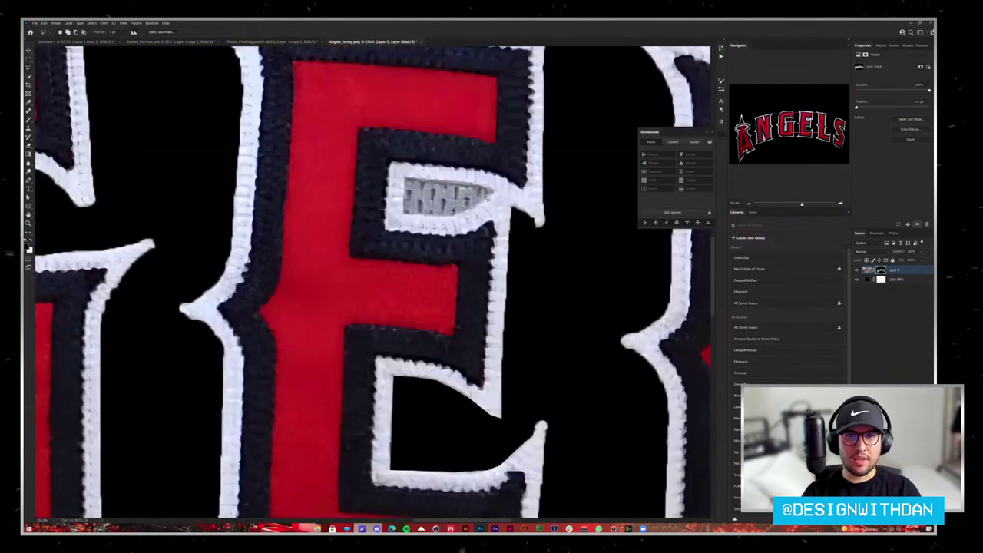
pyautogui.scroll(3, 489, 195)
pyautogui.scroll(2, 489, 195)
pyautogui.scroll(2, 556, 220)
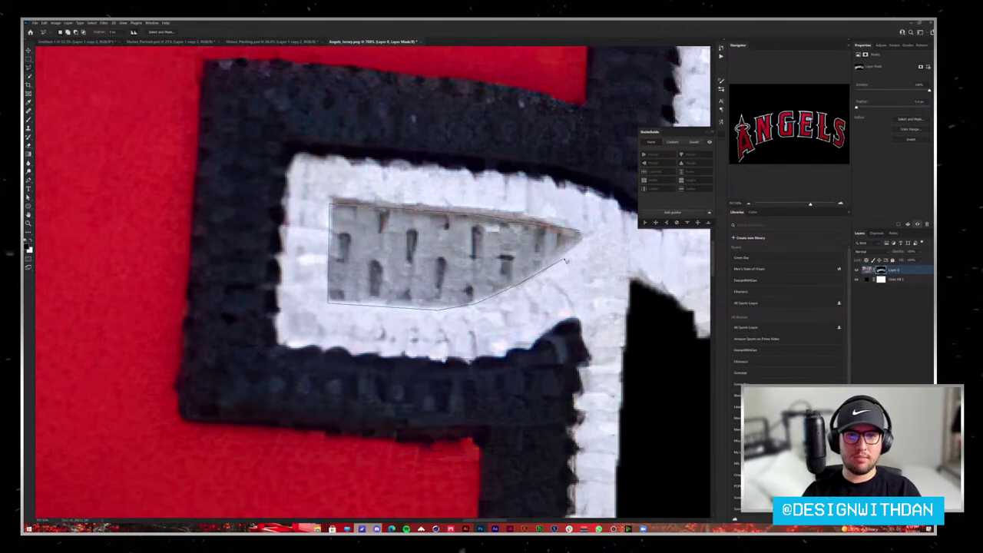
pyautogui.press('Delete')
pyautogui.hotkey('ctrl', 'd')
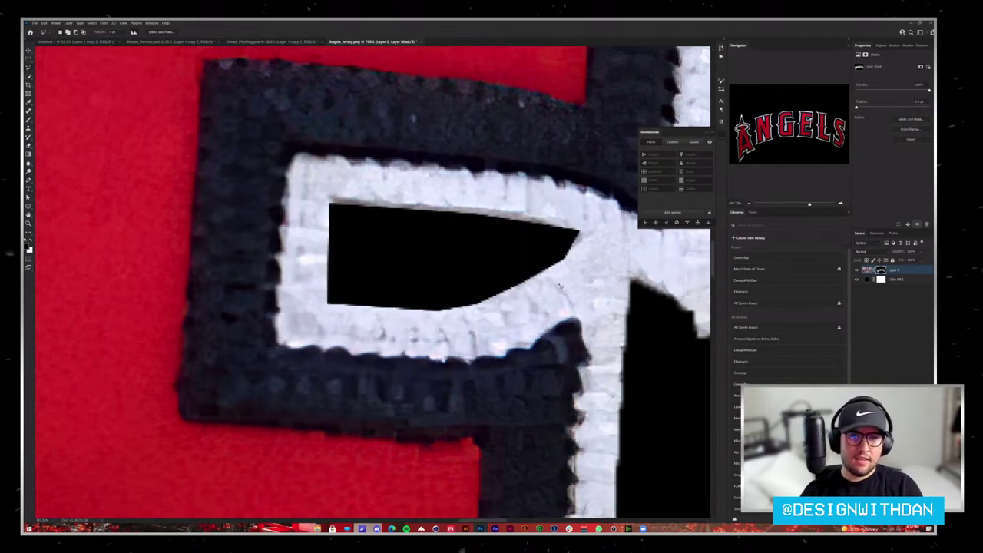
# Step: Select the G's grey gap patch and fill it black on the mask
pyautogui.scroll(-5, 560, 286)
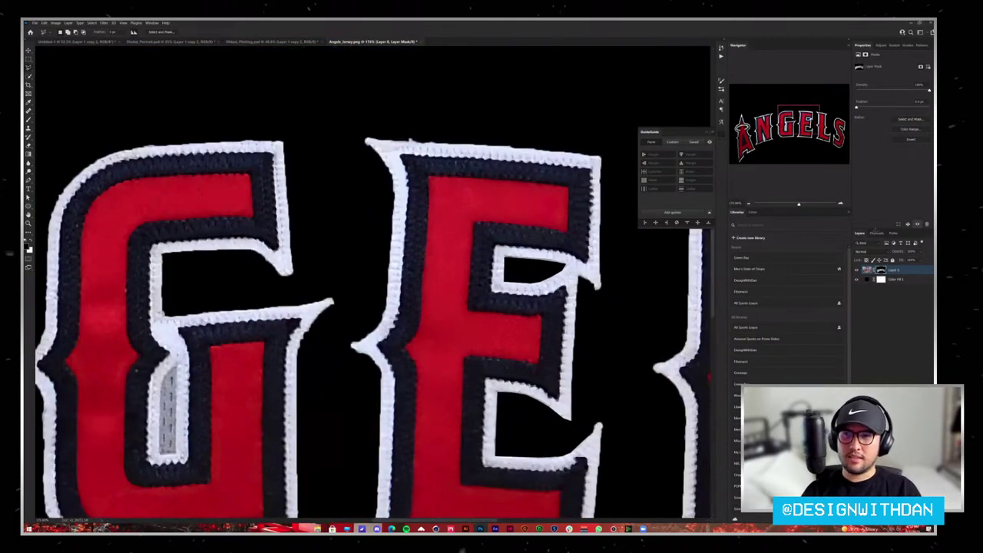
pyautogui.click(872, 252)
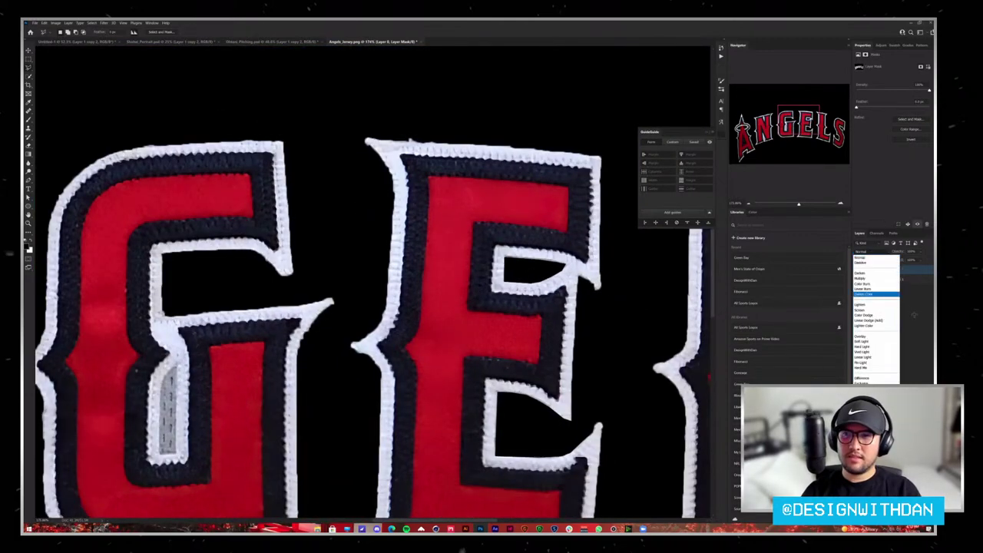
pyautogui.press('Escape')
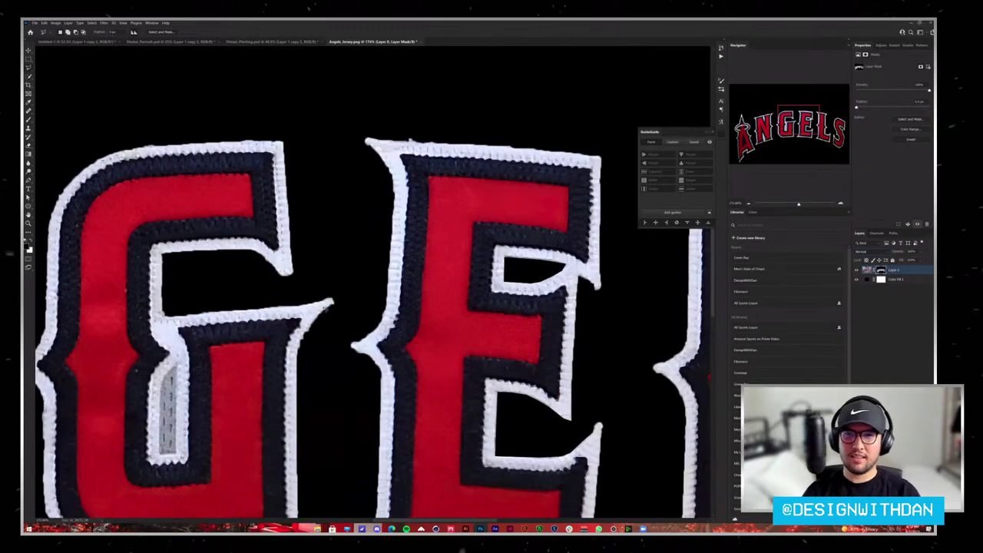
pyautogui.scroll(-2, 419, 230)
pyautogui.scroll(5, 364, 204)
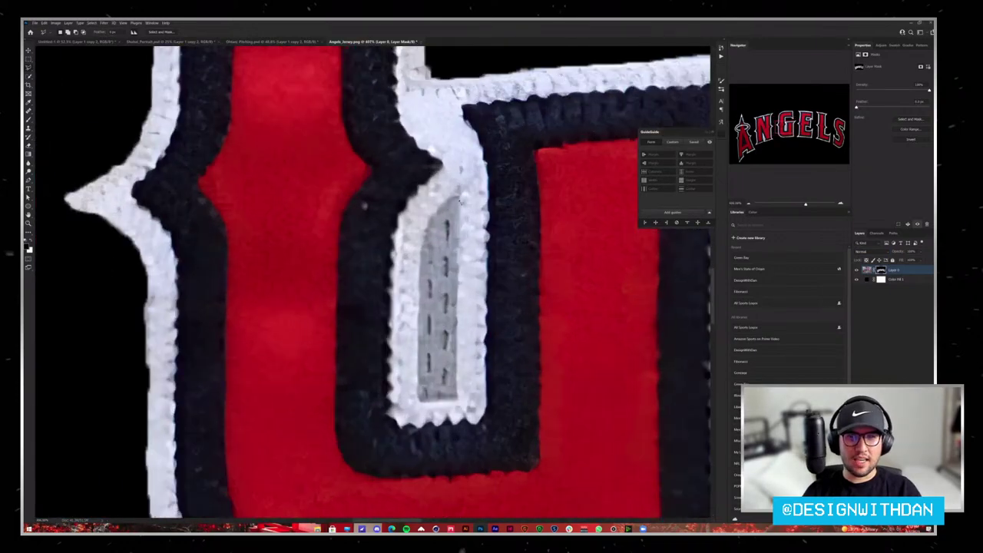
pyautogui.click(460, 399)
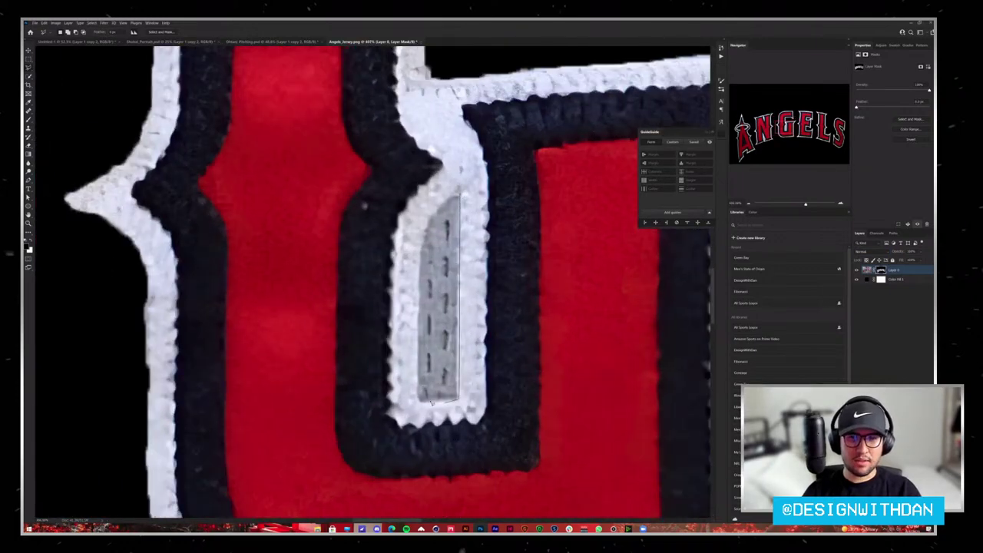
pyautogui.moveTo(417, 393); pyautogui.dragTo(458, 197)
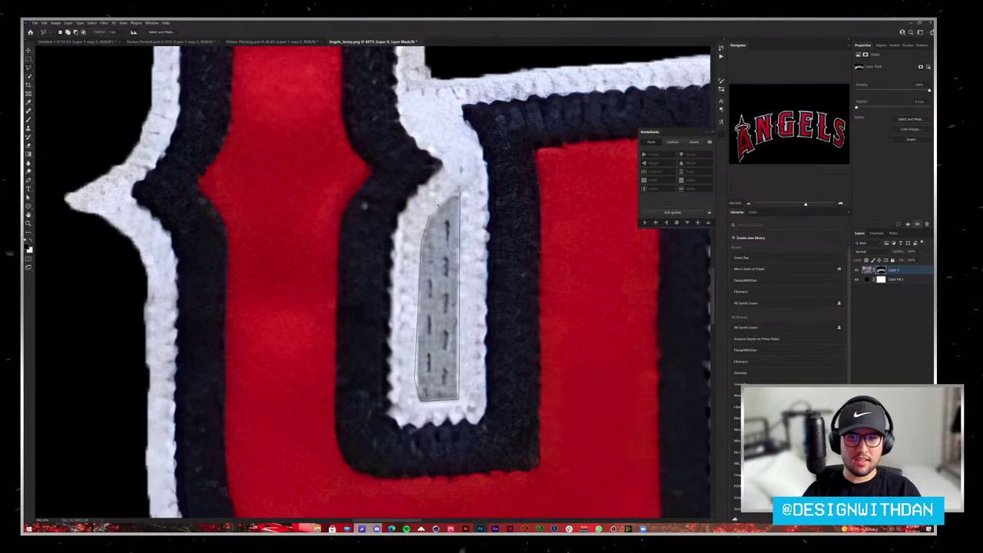
pyautogui.hotkey('alt', 'BackSpace')
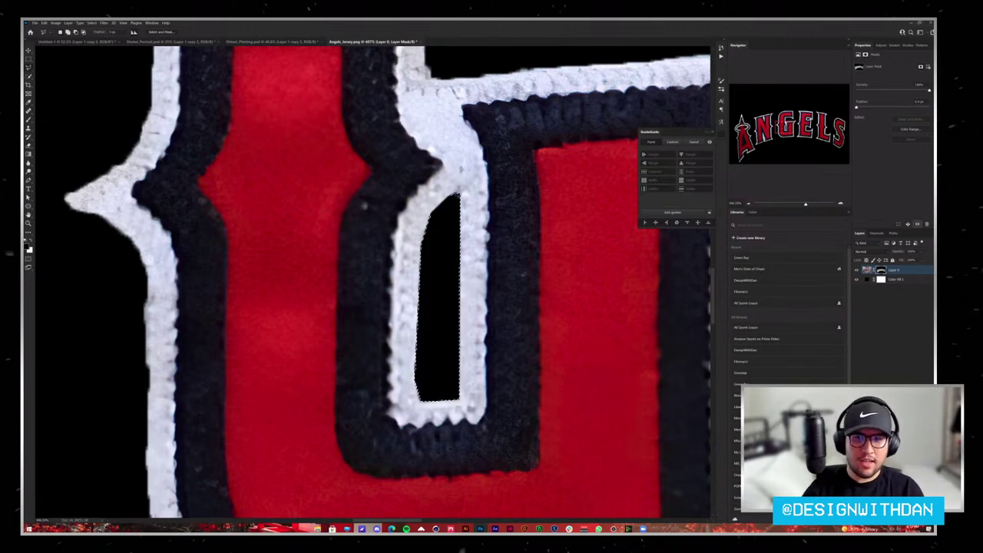
pyautogui.hotkey('ctrl', 'd')
# Step: Mask out the N's grey teardrop and fit the whole ANGELS logo in view
pyautogui.scroll(-5, 484, 230)
pyautogui.scroll(-2, 460, 246)
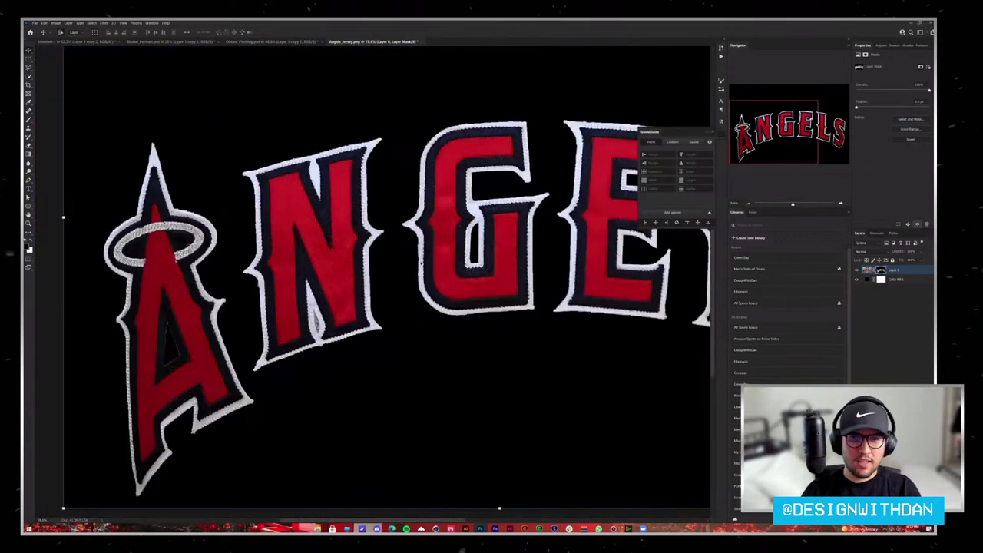
pyautogui.scroll(1, 438, 261)
pyautogui.scroll(3, 421, 272)
pyautogui.scroll(1, 454, 307)
pyautogui.scroll(1, 455, 307)
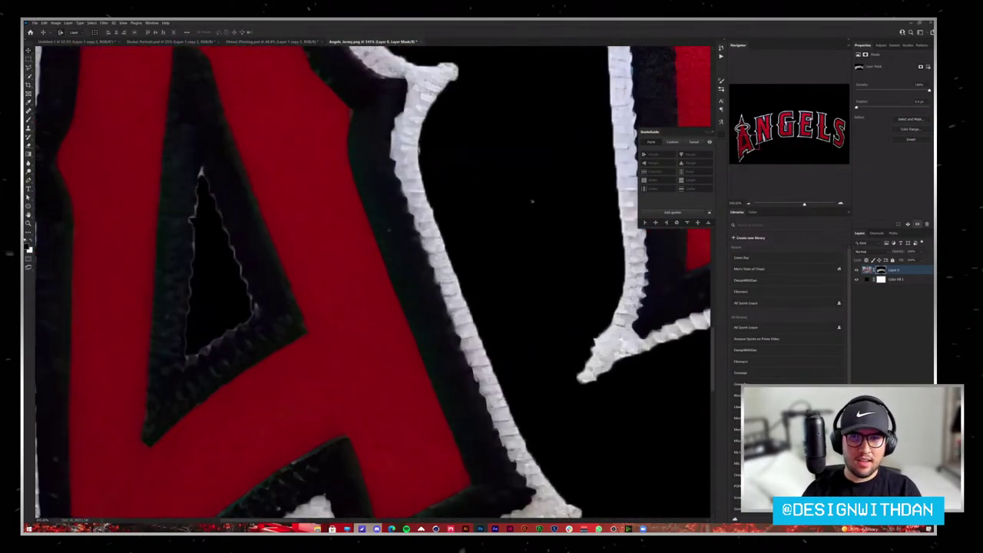
pyautogui.scroll(1, 455, 307)
pyautogui.scroll(1, 455, 307)
pyautogui.scroll(2, 537, 192)
pyautogui.scroll(1, 538, 192)
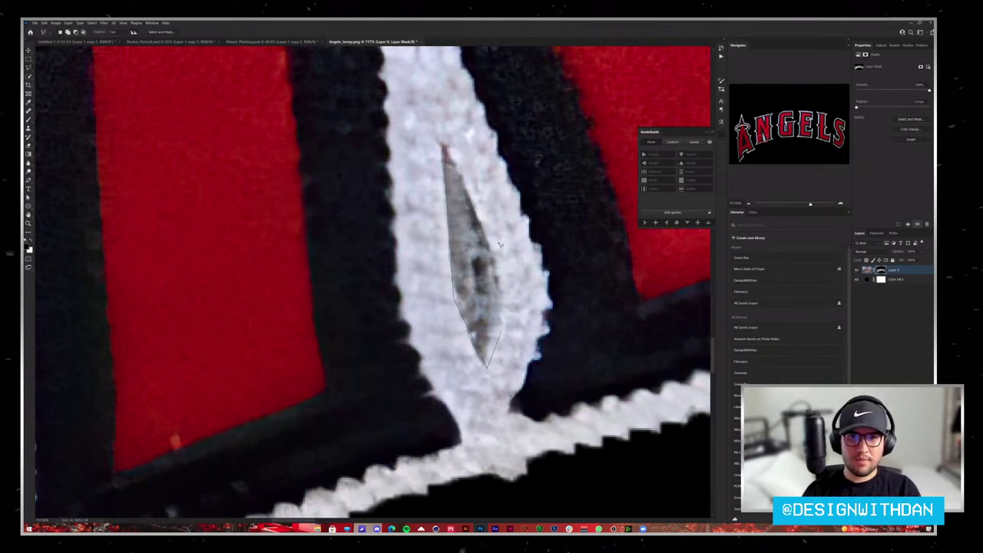
pyautogui.moveTo(455, 307); pyautogui.dragTo(443, 146)
pyautogui.press('Delete')
pyautogui.hotkey('ctrl', 'd')
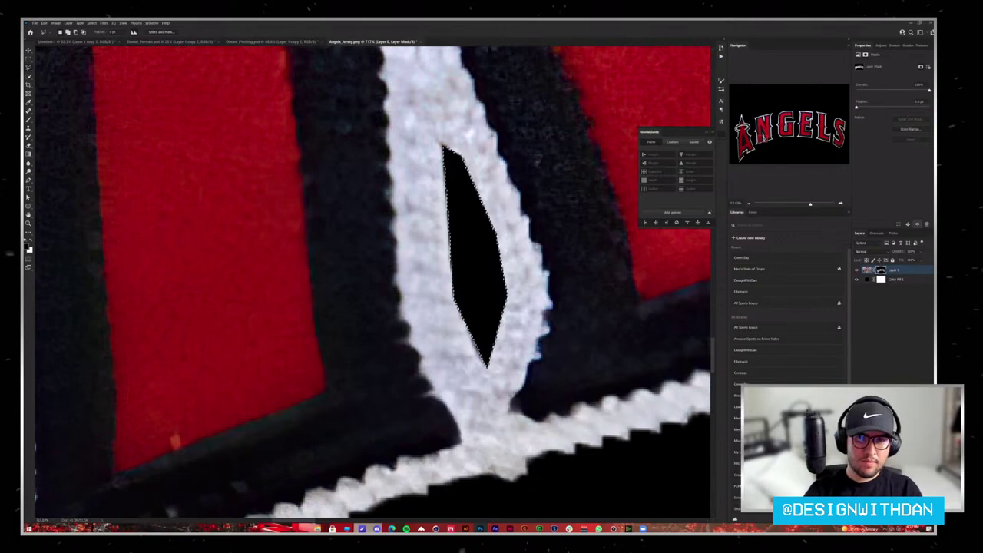
pyautogui.scroll(-3, 470, 261)
pyautogui.hotkey('ctrl', '0')
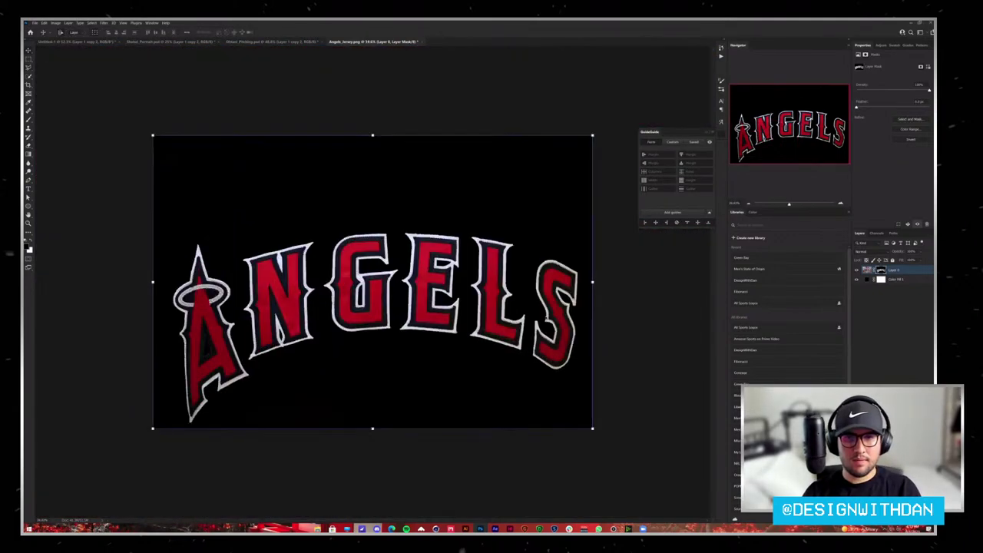
# Step: Brush black on the mask over the A's inner triangle
pyautogui.scroll(5, 378, 357)
pyautogui.hscroll(2, 378, 357)
pyautogui.hscroll(2, 430, 435)
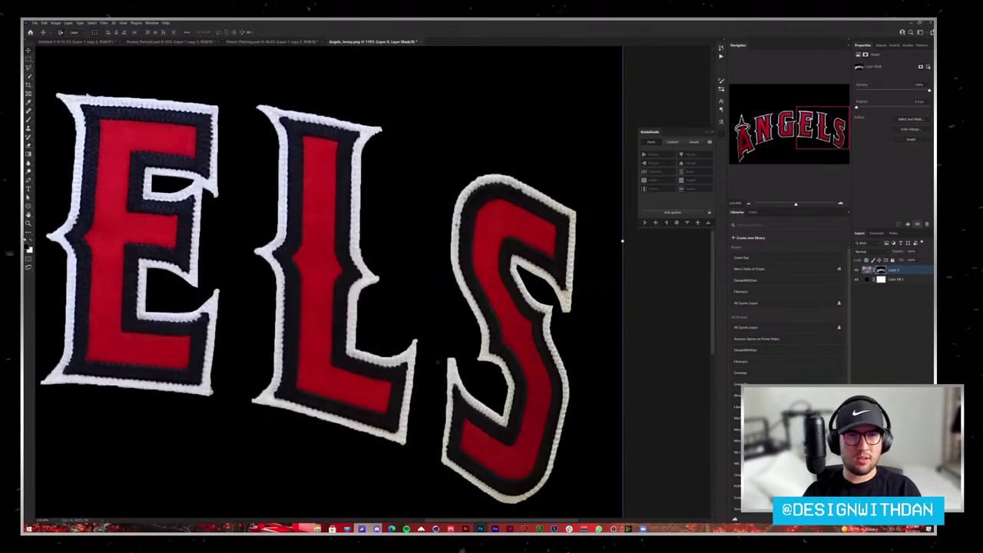
pyautogui.hscroll(-3, 368, 269)
pyautogui.hscroll(-2, 114, 294)
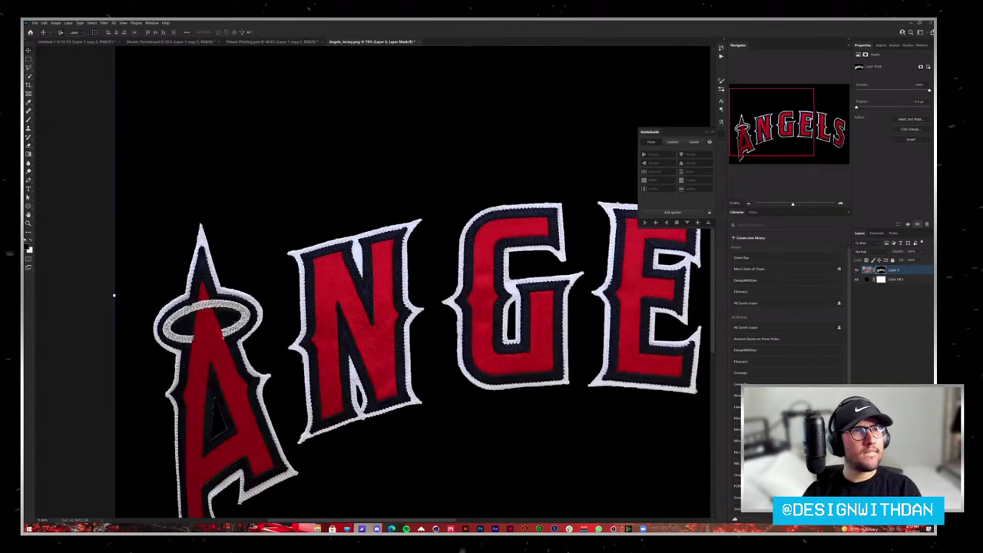
pyautogui.hotkey('ctrl', '0')
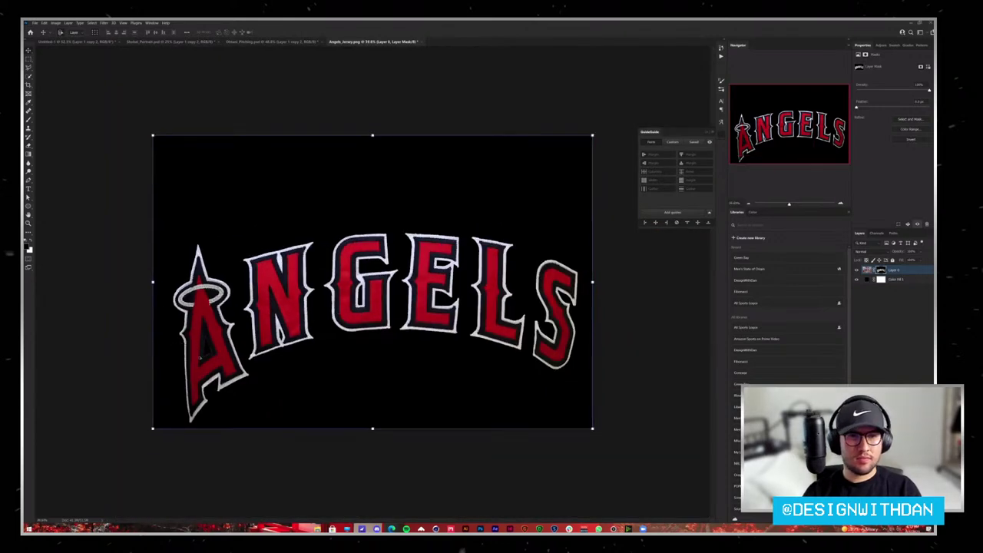
pyautogui.scroll(3, 200, 357)
pyautogui.scroll(3, 231, 322)
pyautogui.scroll(3, 253, 307)
pyautogui.scroll(2, 276, 284)
pyautogui.press('b')
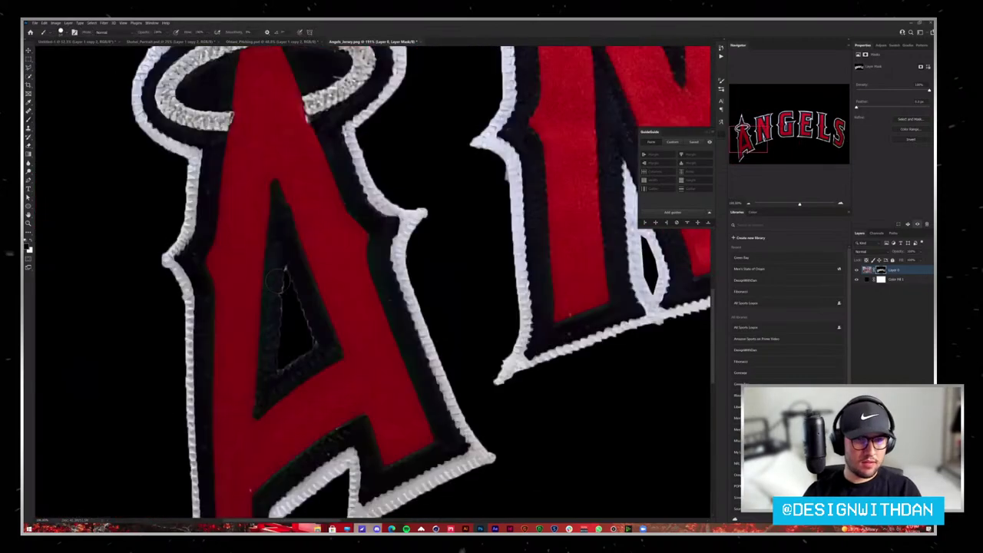
pyautogui.moveTo(284, 270)
pyautogui.mouseDown()
pyautogui.moveTo(304, 334)
pyautogui.moveTo(287, 341)
pyautogui.mouseUp()
# Step: Lasso the A's grey inner triangle, fill it black and fit the artwork in view
pyautogui.scroll(3, 291, 338)
pyautogui.press('l')
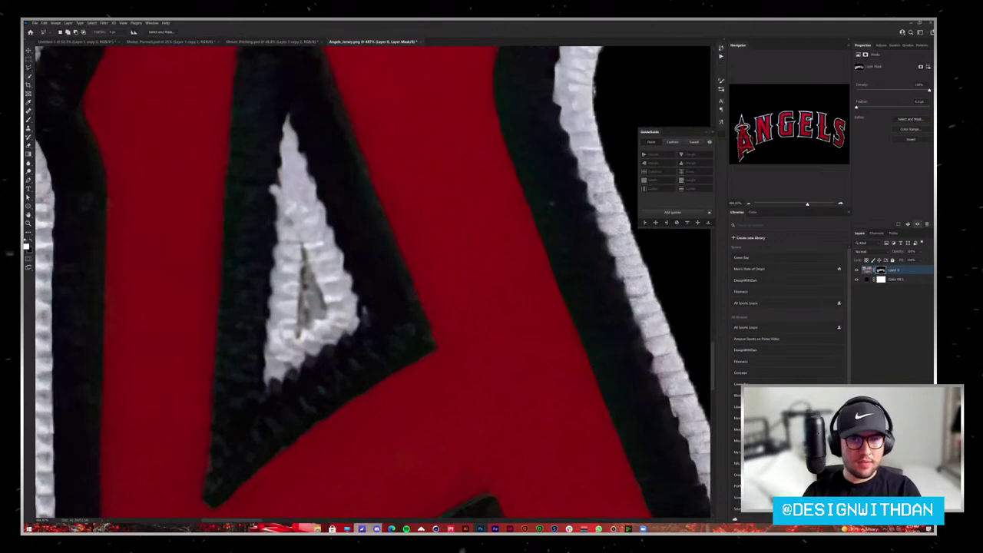
pyautogui.scroll(3, 299, 230)
pyautogui.moveTo(298, 227); pyautogui.dragTo(302, 227)
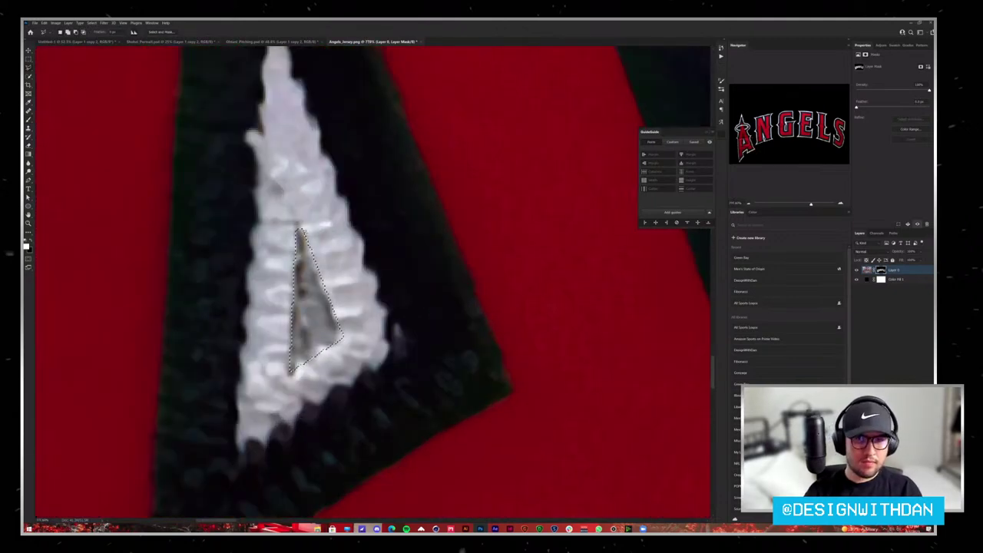
pyautogui.hotkey('alt', 'BackSpace')
pyautogui.hotkey('ctrl', 'd')
pyautogui.press('v')
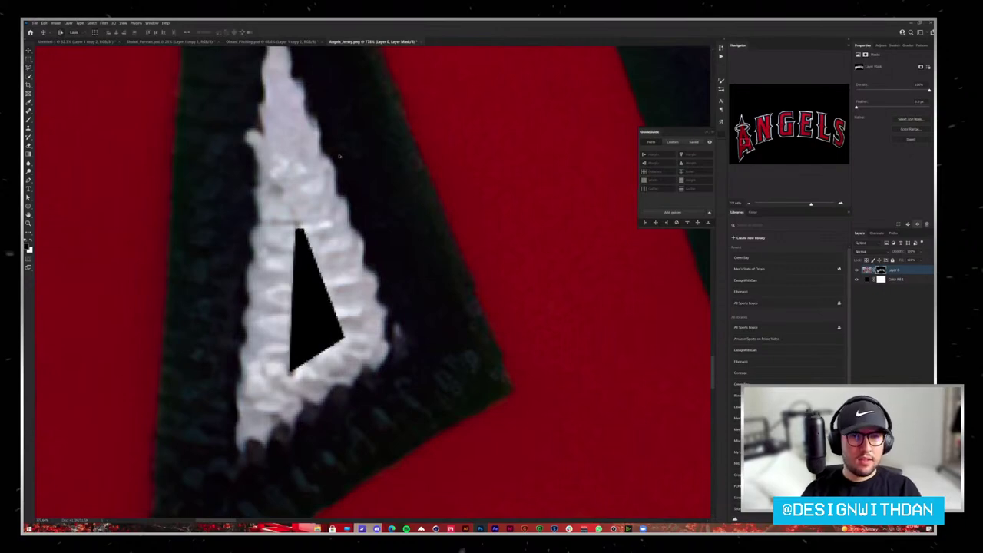
pyautogui.hotkey('ctrl', '0')
# Step: Zoom in to inspect the cleaned A, then return to the Move tool
pyautogui.scroll(-2, 260, 255)
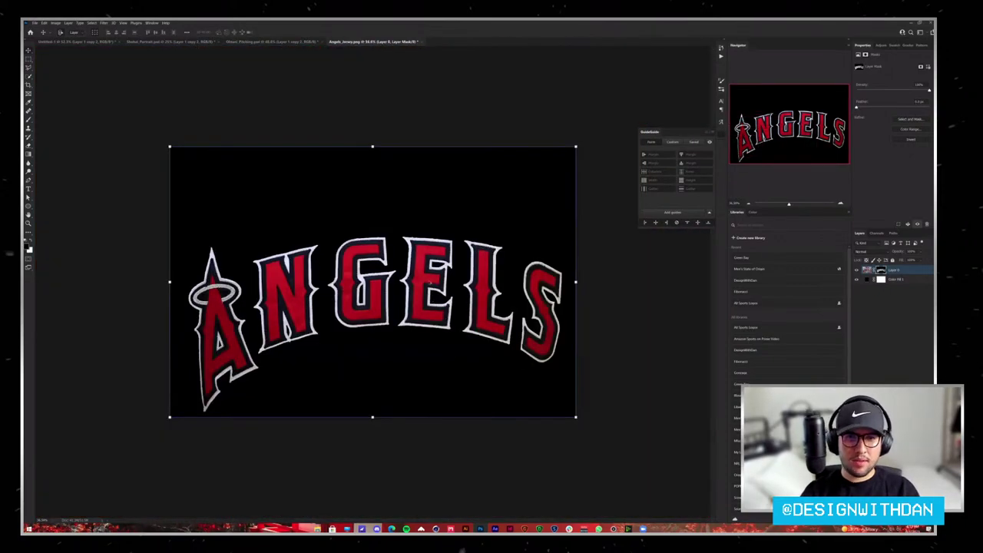
pyautogui.scroll(2, 461, 223)
pyautogui.scroll(3, 511, 204)
pyautogui.press('b')
pyautogui.scroll(3, 445, 154)
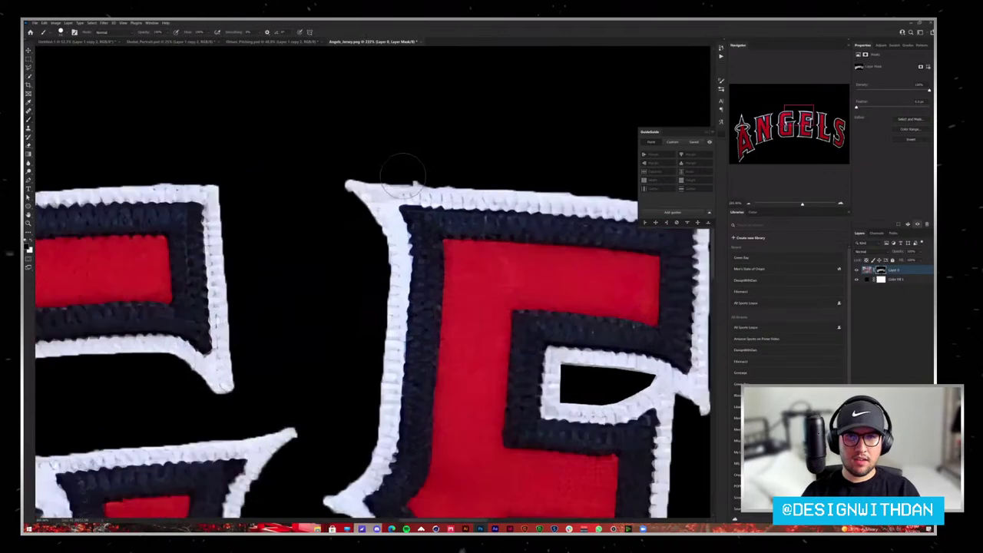
pyautogui.scroll(2, 384, 165)
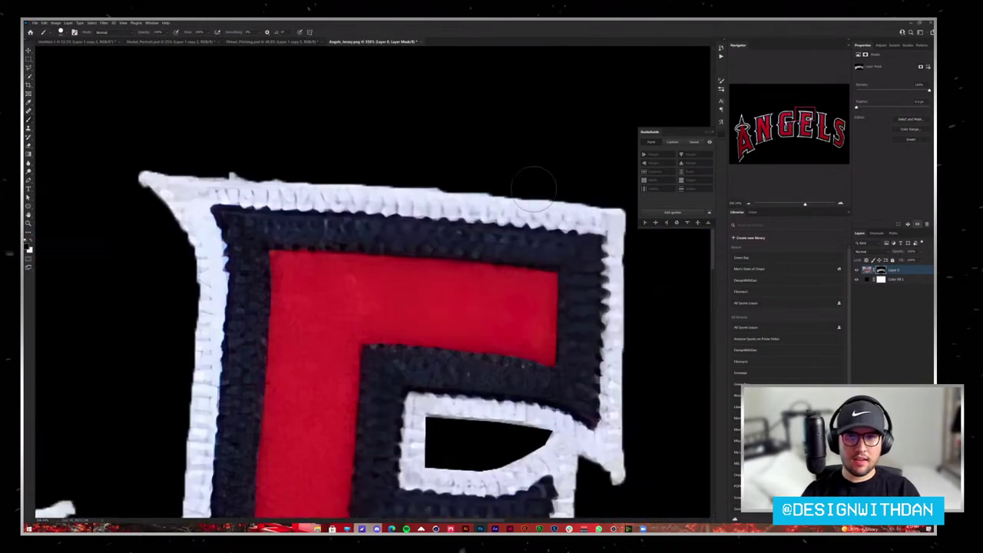
pyautogui.hscroll(5, 530, 165)
pyautogui.scroll(-3, 569, 171)
pyautogui.scroll(-3, 570, 170)
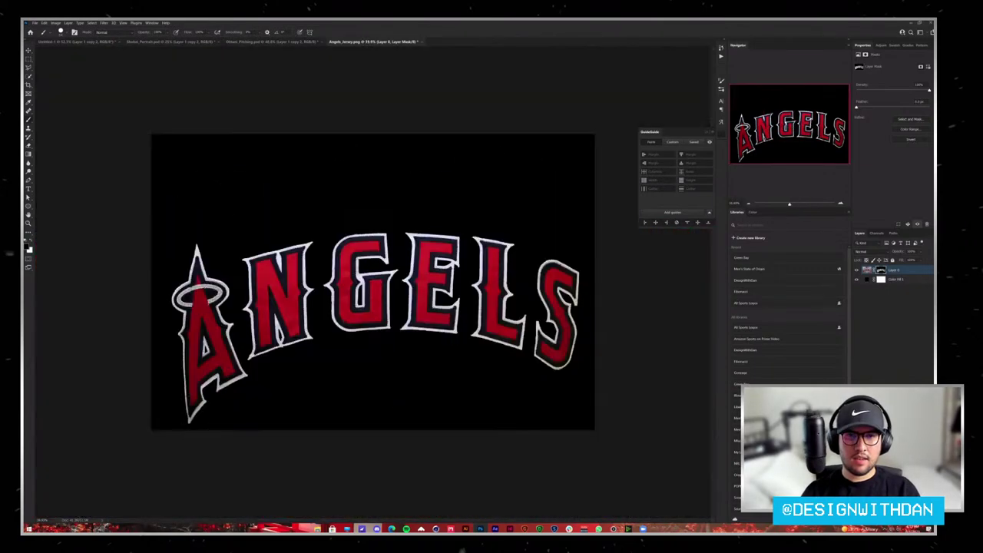
pyautogui.press('v')
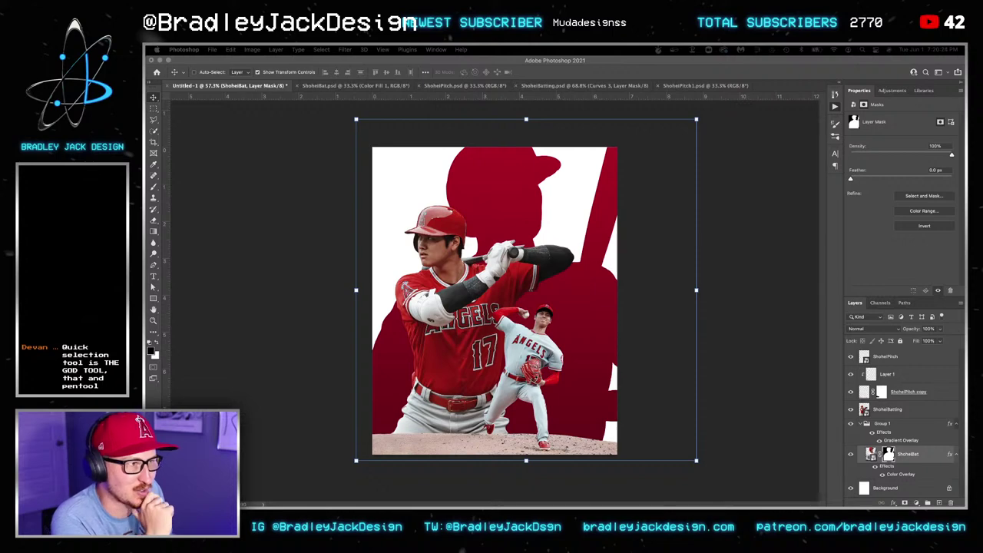
# Step: Nudge the ShoheiBatting figure slightly left and down
pyautogui.hotkey('alt', 'F9')
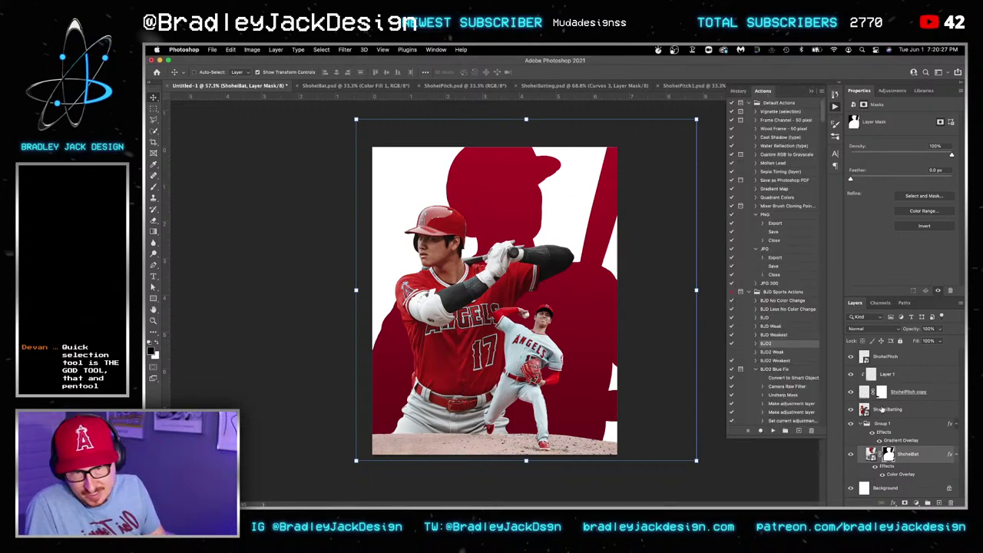
pyautogui.click(886, 410)
pyautogui.press('Left')
pyautogui.press('Left')
pyautogui.press('Left')
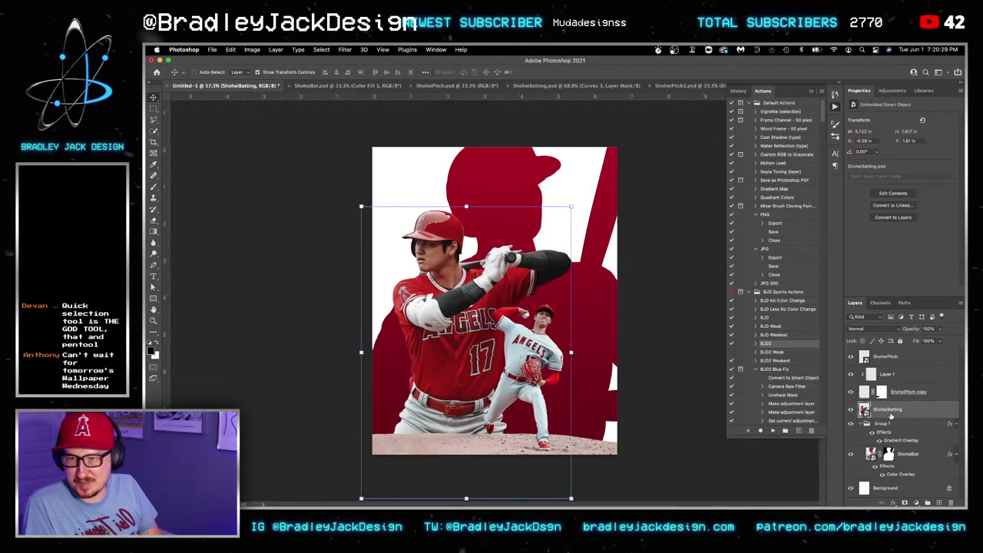
pyautogui.press('Down')
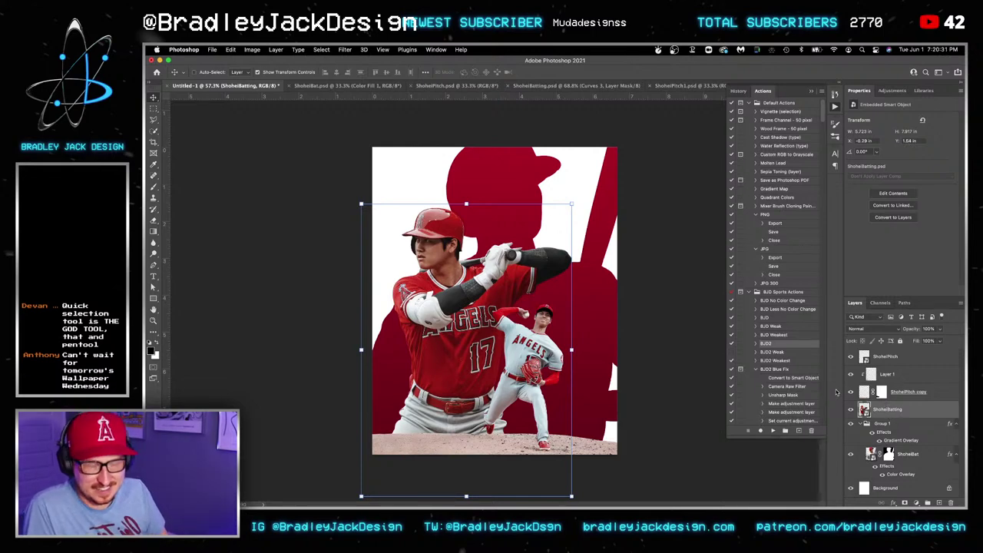
# Step: Draw a deep red rectangle over the batter's shoulder and shift it slightly down
pyautogui.press('u')
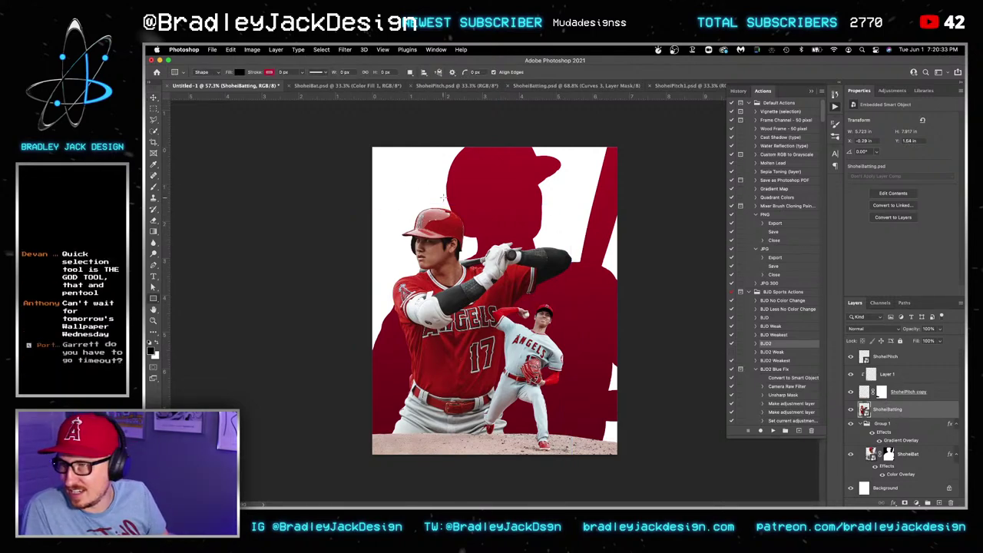
pyautogui.click(152, 351)
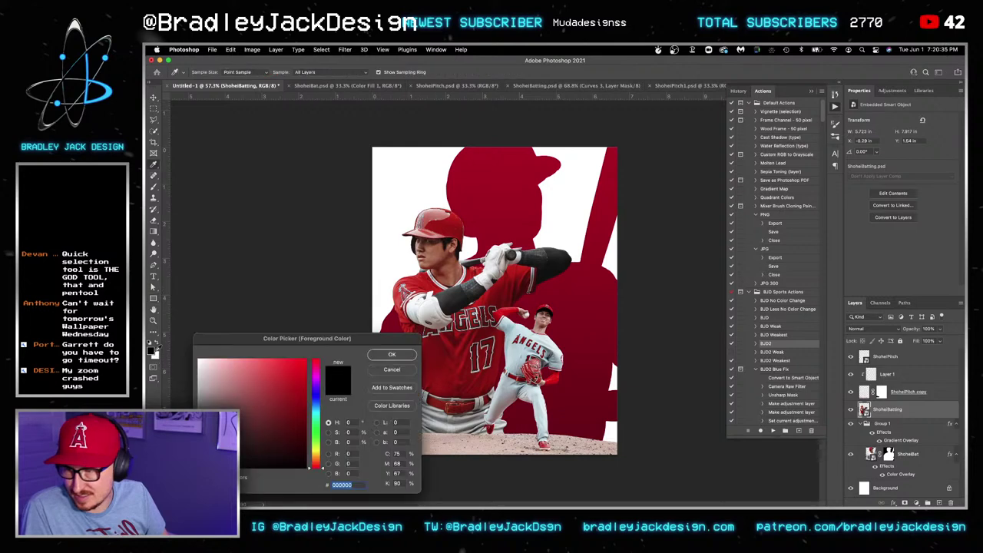
pyautogui.click(580, 273)
pyautogui.press('Return')
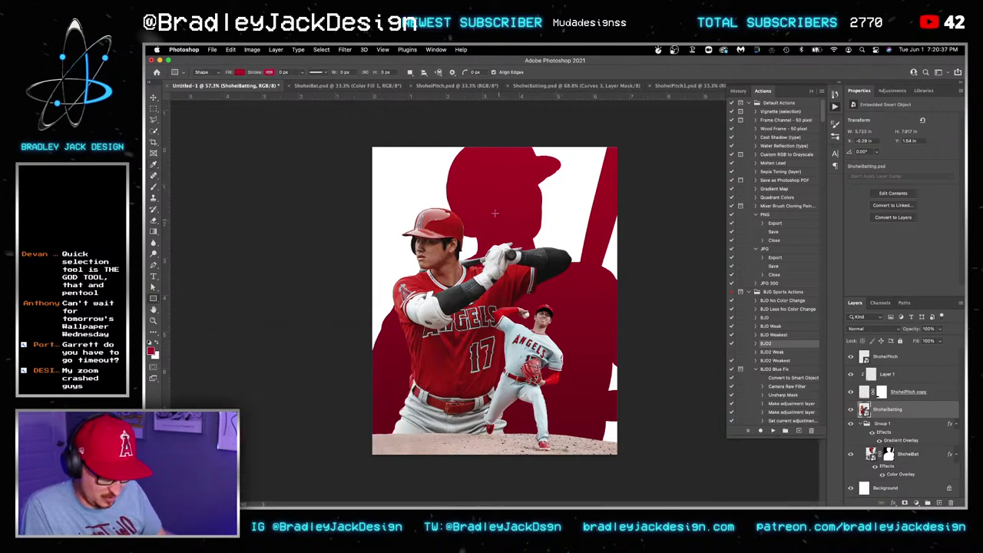
pyautogui.moveTo(540, 288); pyautogui.dragTo(470, 207)
pyautogui.press('v')
pyautogui.moveTo(515, 270); pyautogui.dragTo(516, 295)
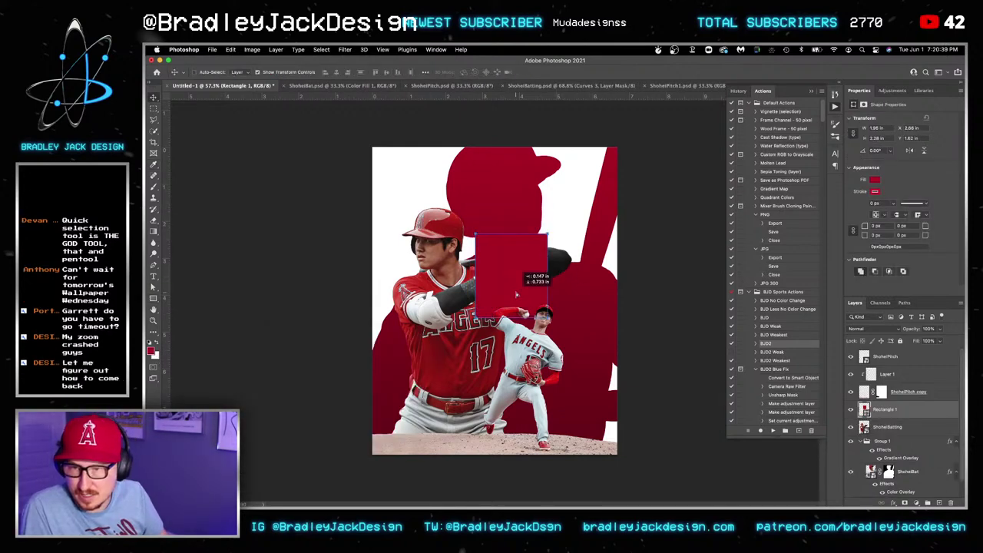
pyautogui.click(907, 429)
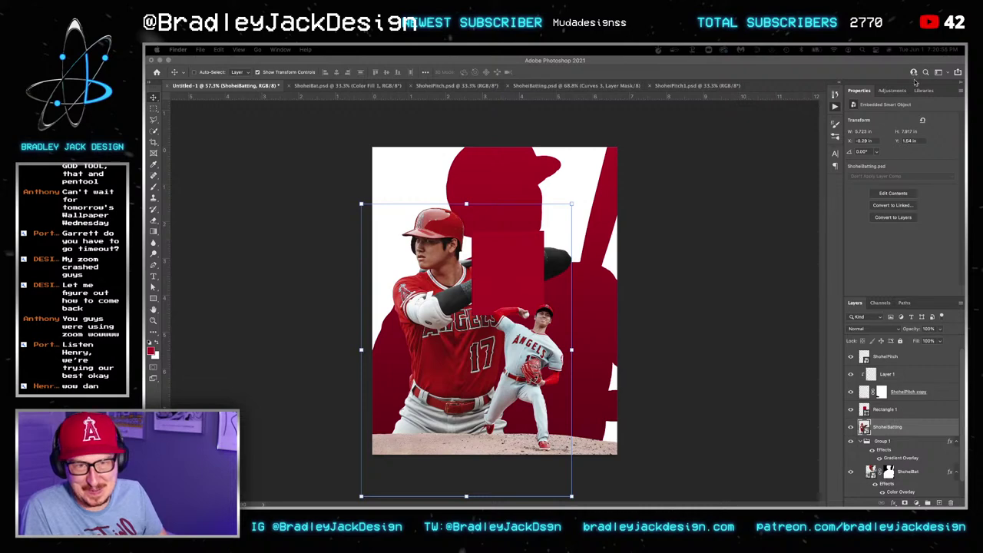
pyautogui.click(892, 90)
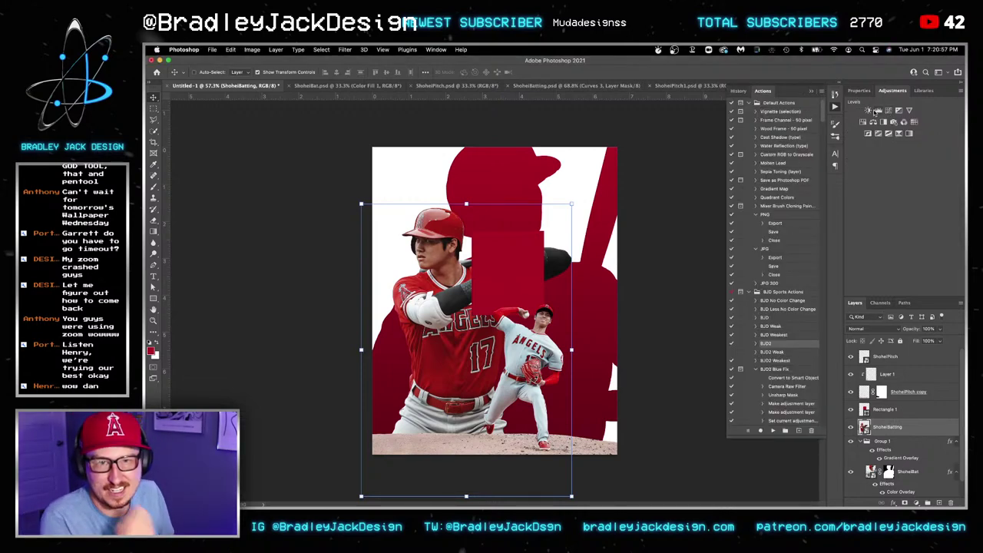
# Step: Add a Selective Color layer that raises Magenta in the Reds
pyautogui.click(897, 134)
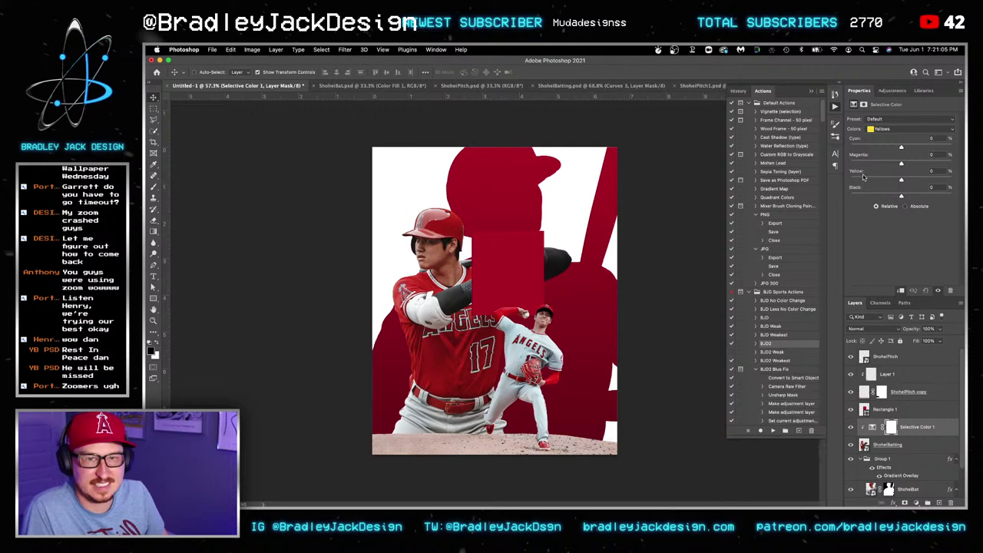
pyautogui.click(889, 132)
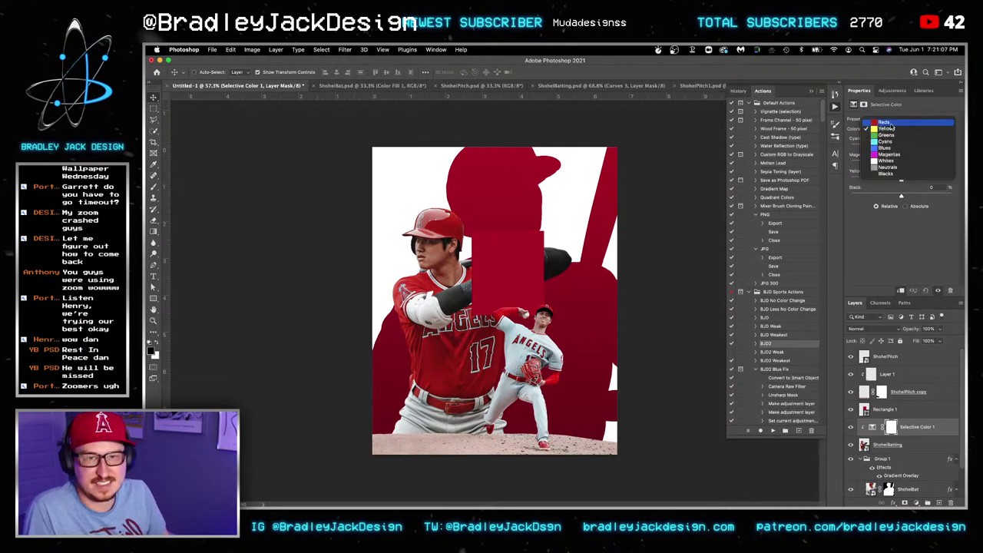
pyautogui.click(889, 123)
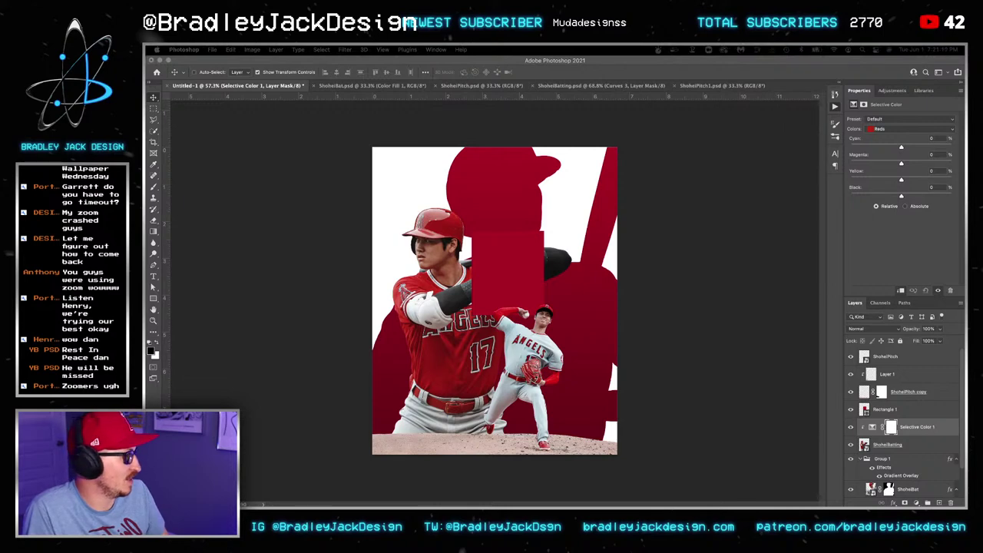
pyautogui.click(876, 198)
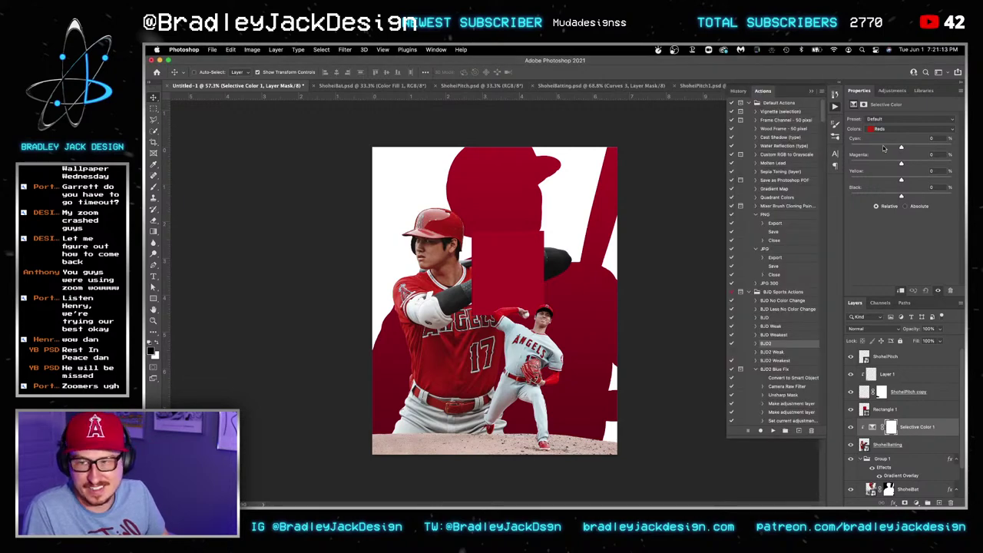
pyautogui.moveTo(900, 163); pyautogui.dragTo(907, 163)
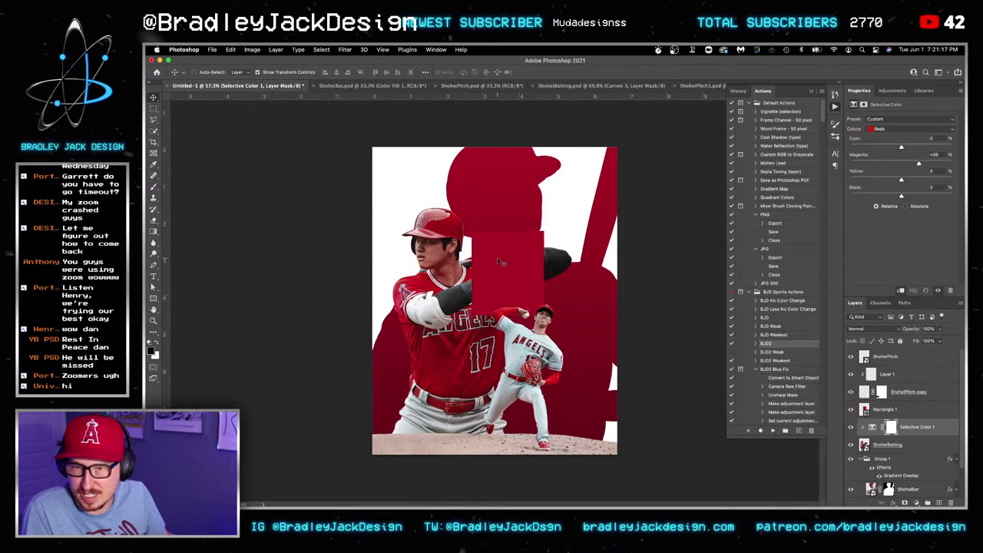
# Step: Copy the Selective Color layer above ShoheiPitch and hide the red rectangle
pyautogui.scroll(3, 516, 309)
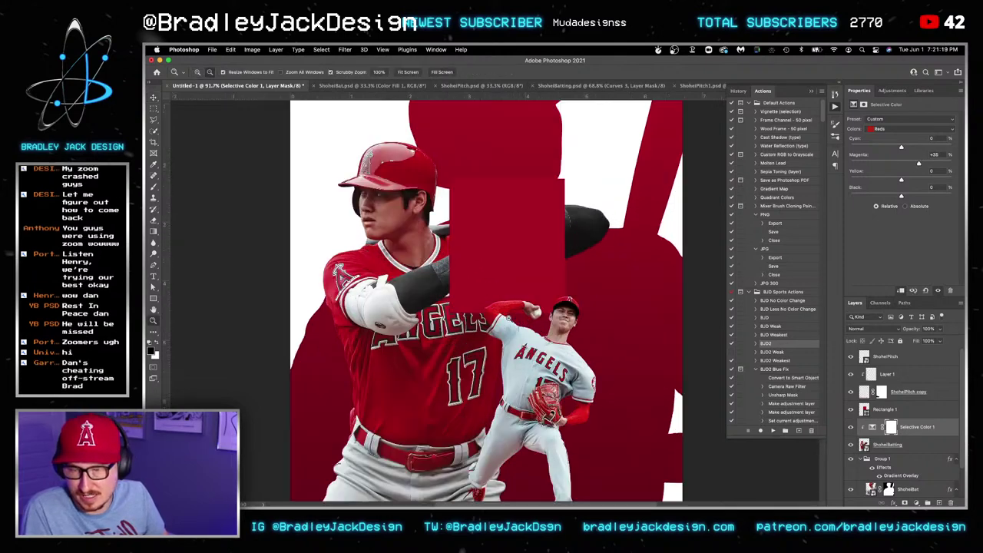
pyautogui.scroll(2, 516, 308)
pyautogui.scroll(-3, 516, 308)
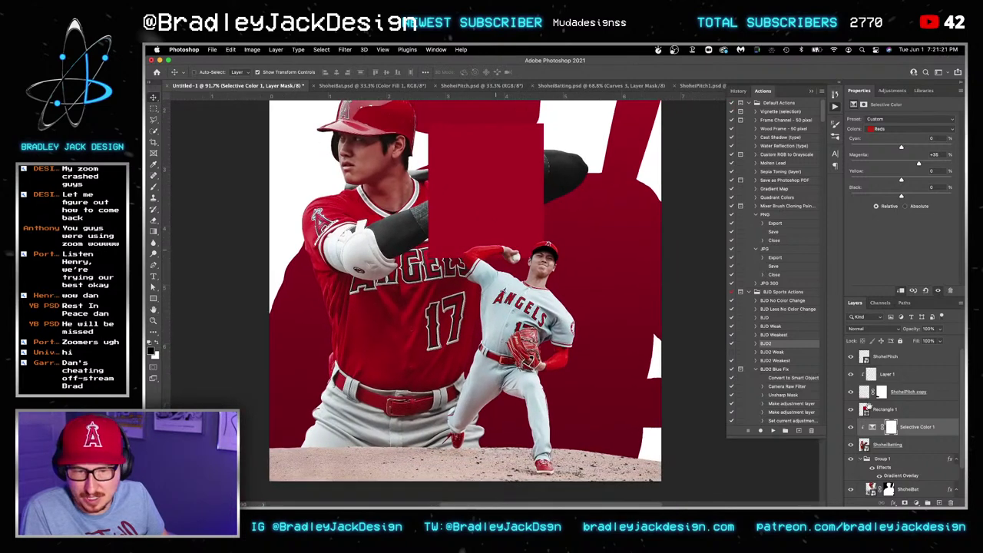
pyautogui.moveTo(908, 425); pyautogui.dragTo(883, 358)
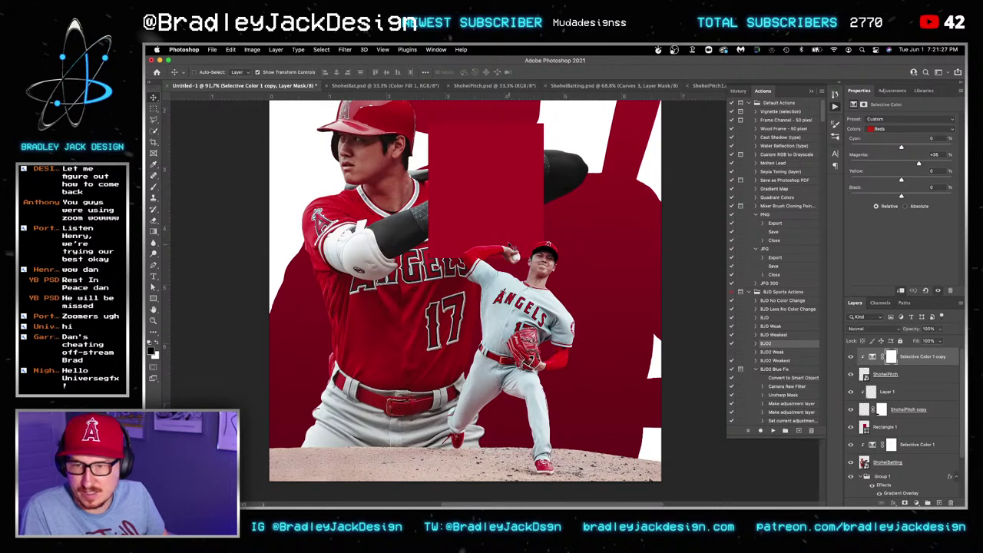
pyautogui.hotkey('ctrl', '-')
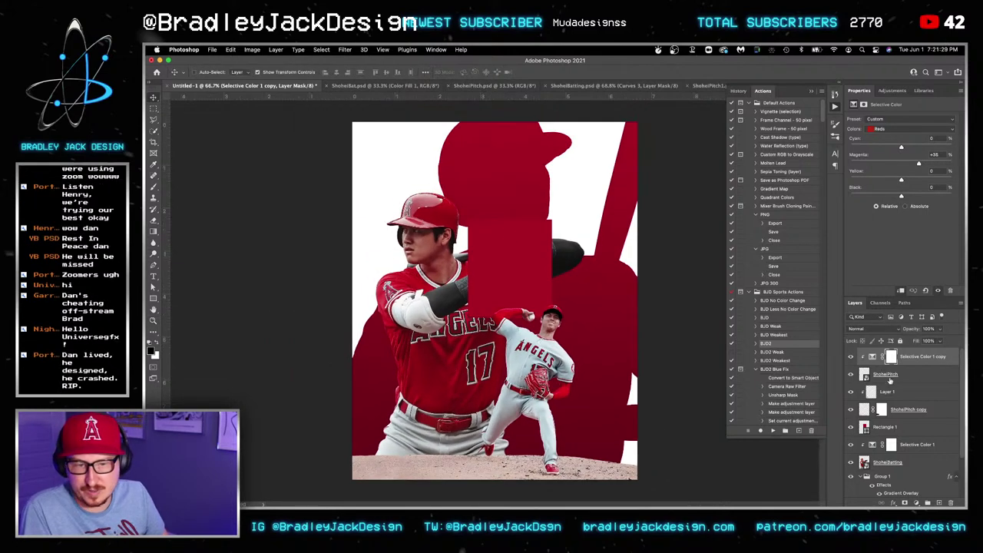
pyautogui.click(850, 427)
pyautogui.hotkey('ctrl', '-')
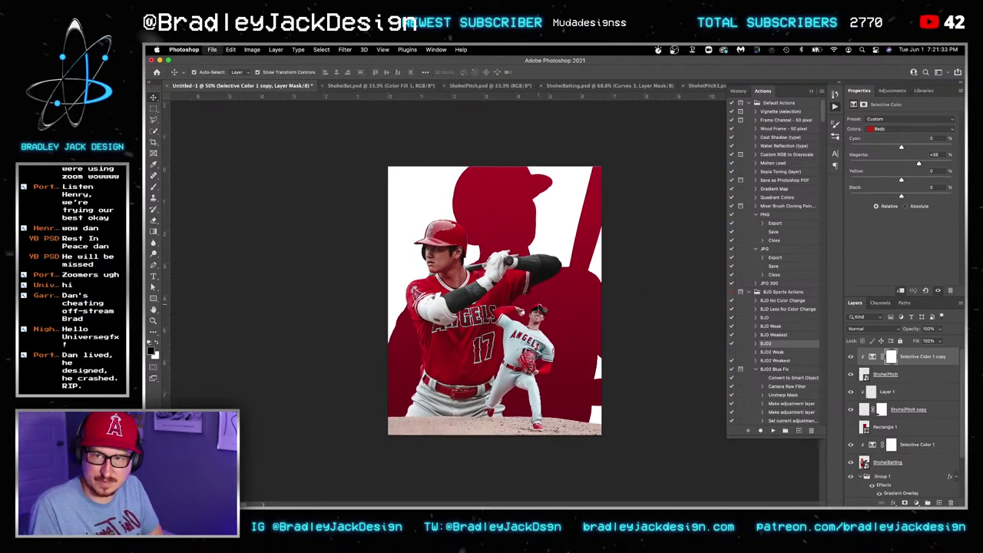
pyautogui.hotkey('ctrl', 's')
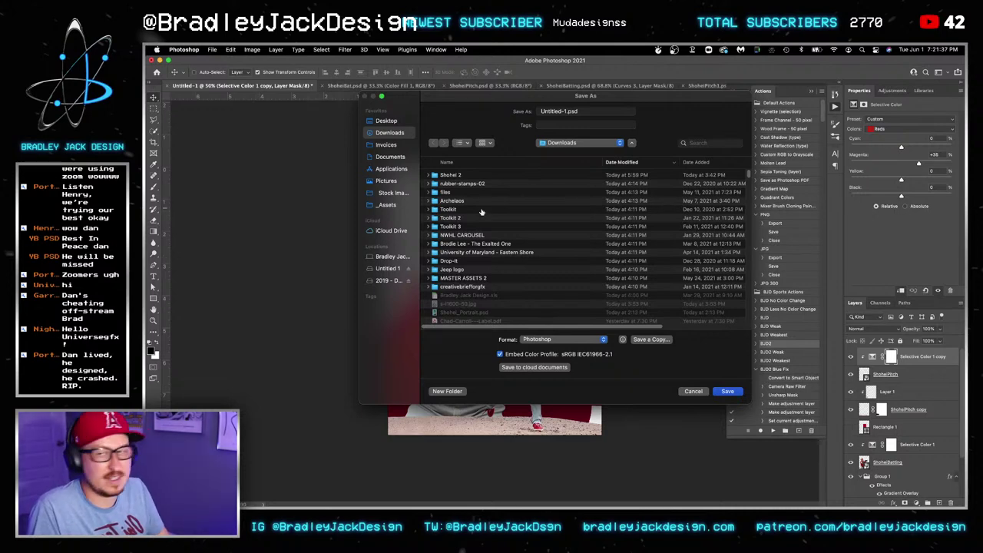
# Step: Name the file 'shohei' and save the poster as shohei.psd
pyautogui.click(560, 111)
pyautogui.write('shohei')
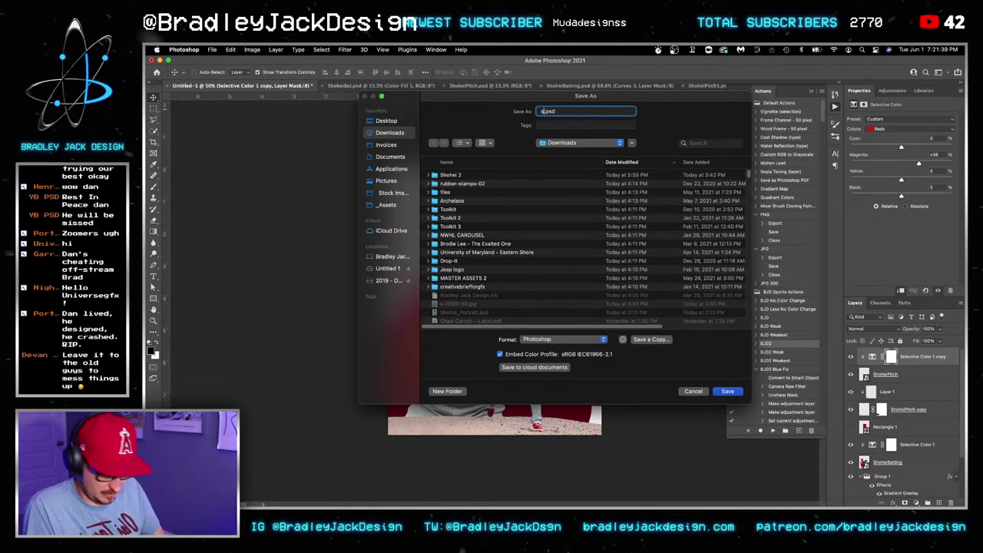
pyautogui.press('Return')
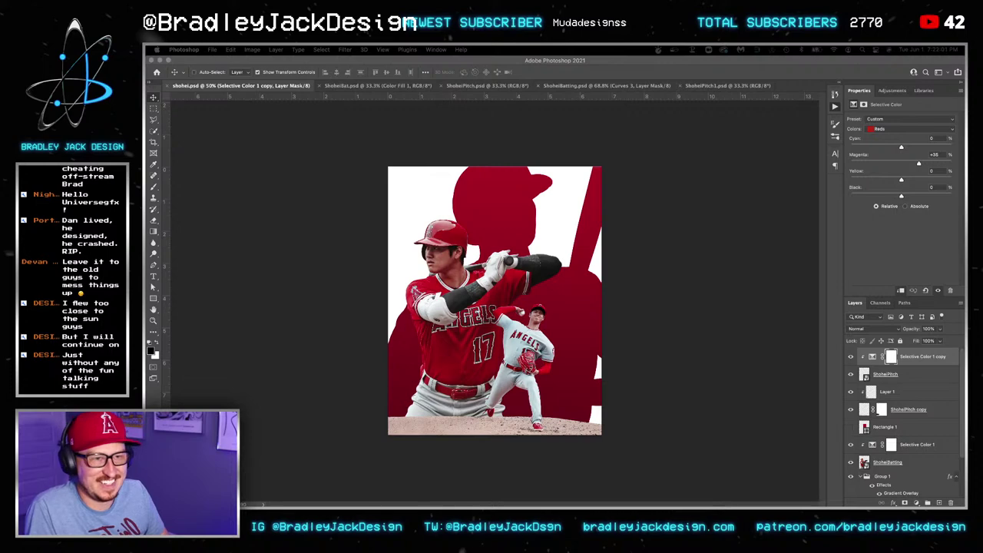
# Step: Place the angelsstadium2 photo above ShoheiBat, move it lower, and hide its layer
pyautogui.click(644, 387)
pyautogui.hotkey('ctrl', '+')
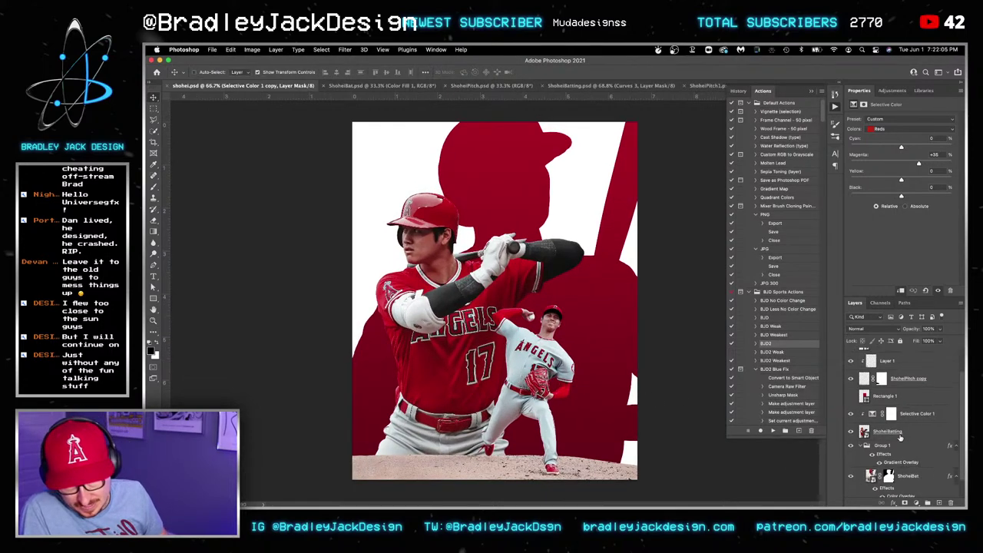
pyautogui.scroll(-3, 906, 430)
pyautogui.click(906, 454)
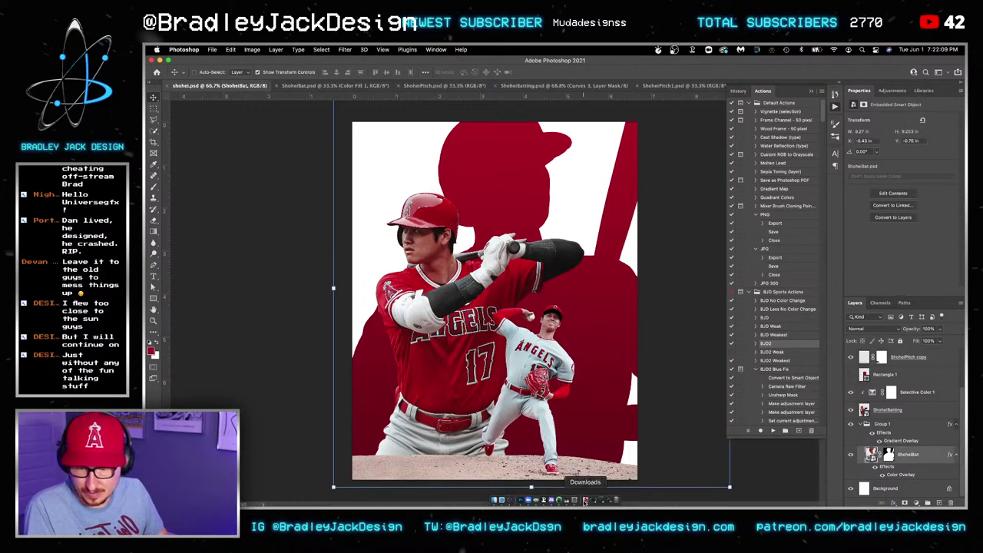
pyautogui.click(412, 476)
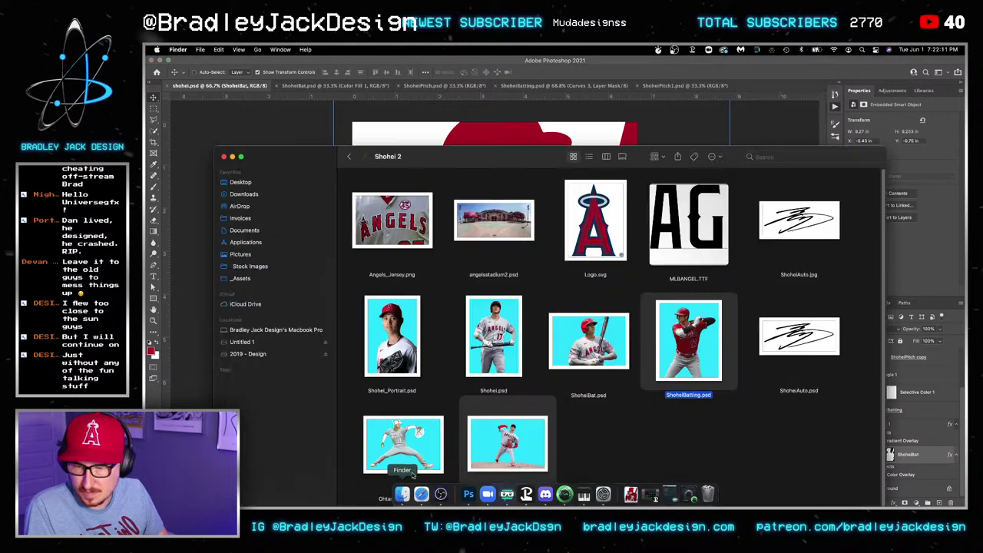
pyautogui.moveTo(507, 443); pyautogui.dragTo(495, 115)
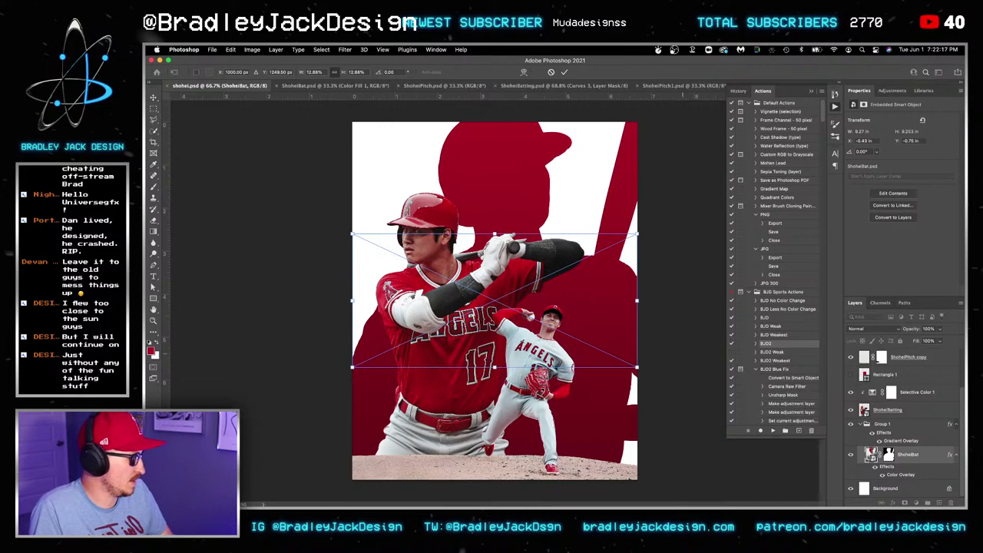
pyautogui.press('Return')
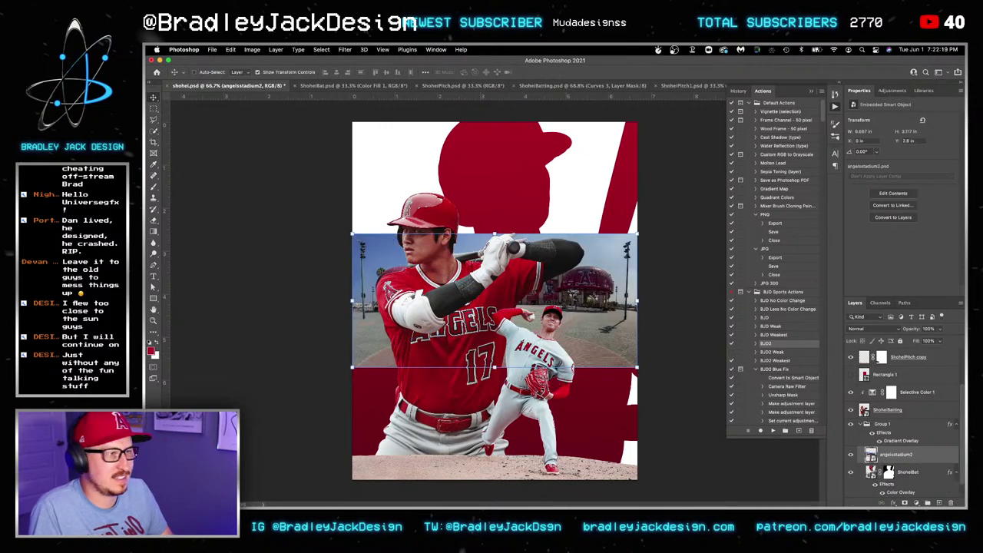
pyautogui.moveTo(561, 262); pyautogui.dragTo(562, 365)
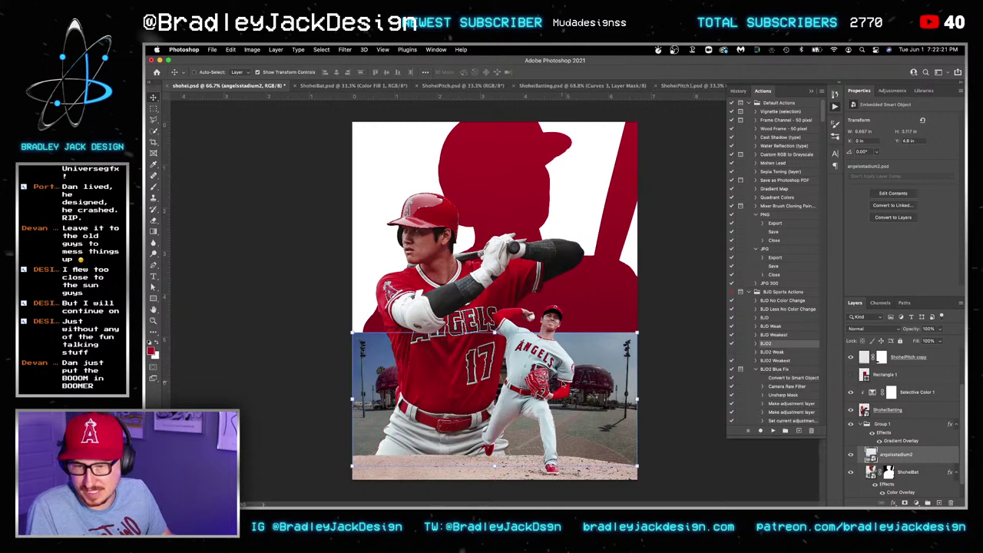
pyautogui.keyDown('alt'); pyautogui.click(901, 459); pyautogui.keyUp('alt')
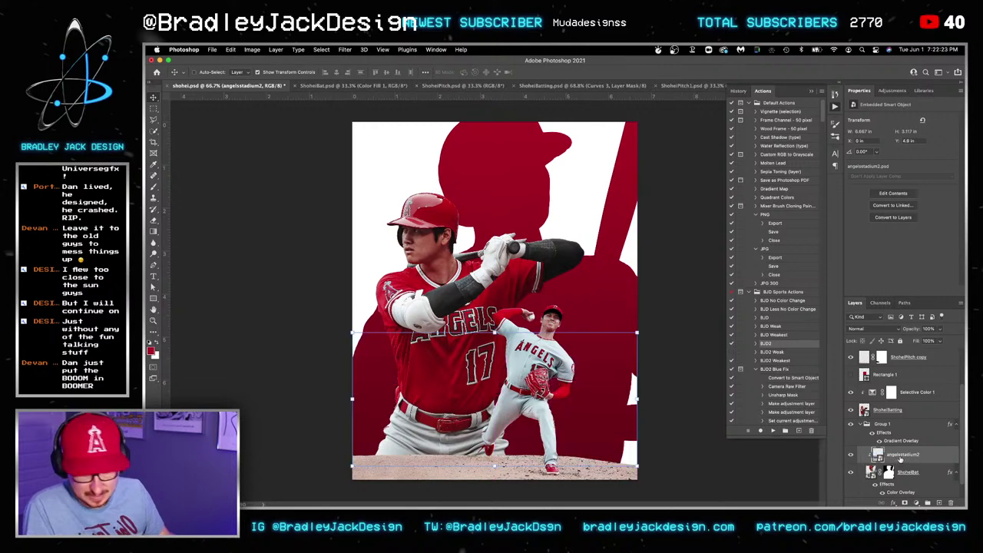
# Step: Move the stadium layer above Group 1 at low opacity and scale it past the canvas edge
pyautogui.moveTo(901, 459)
pyautogui.mouseDown()
pyautogui.moveTo(886, 418)
pyautogui.moveTo(882, 430)
pyautogui.mouseUp()
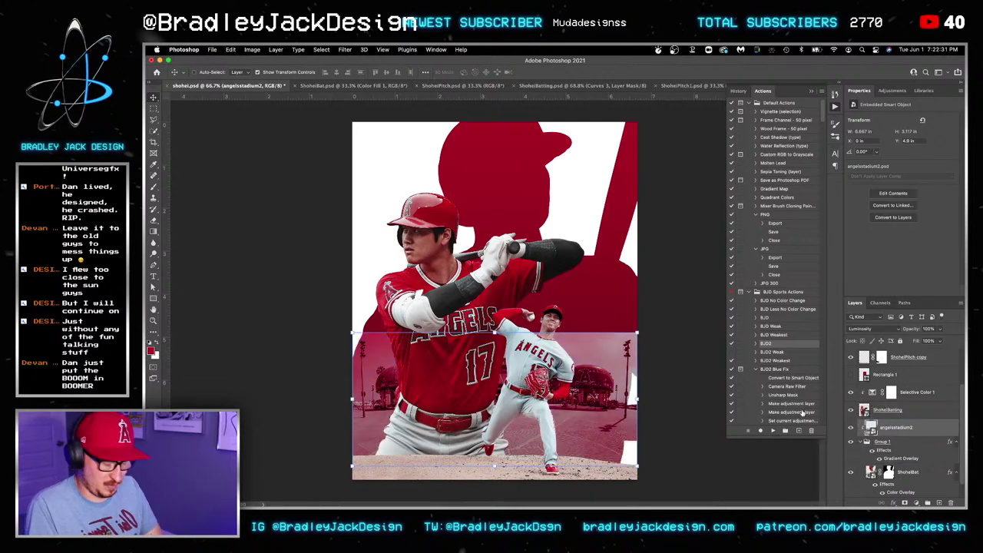
pyautogui.press('2')
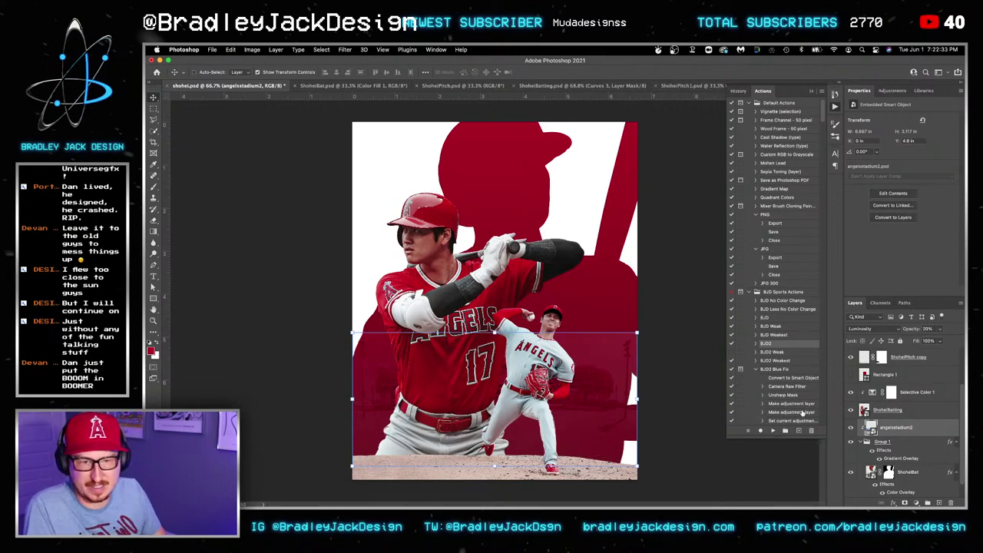
pyautogui.moveTo(638, 331)
pyautogui.mouseDown()
pyautogui.moveTo(643, 324)
pyautogui.moveTo(659, 340)
pyautogui.mouseUp()
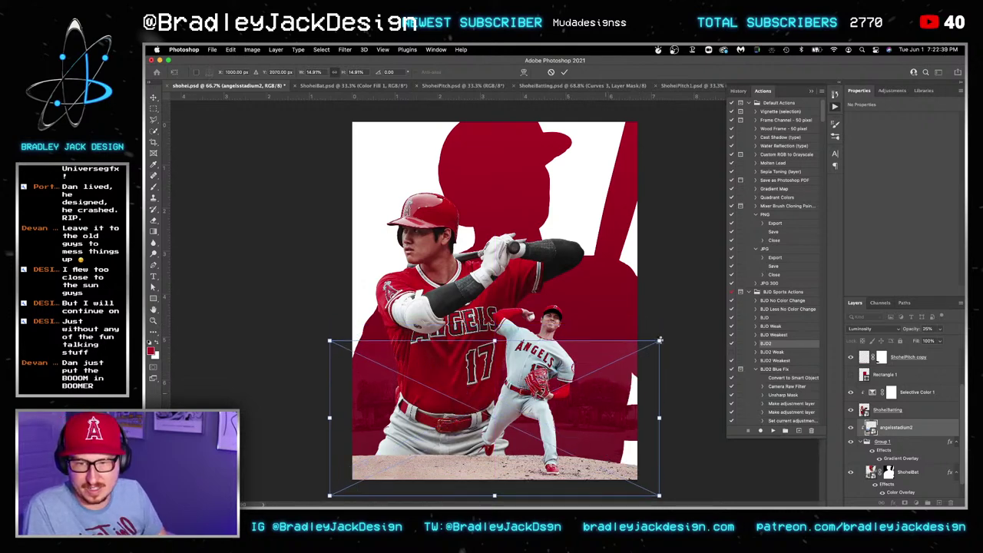
pyautogui.moveTo(659, 340); pyautogui.dragTo(975, 133)
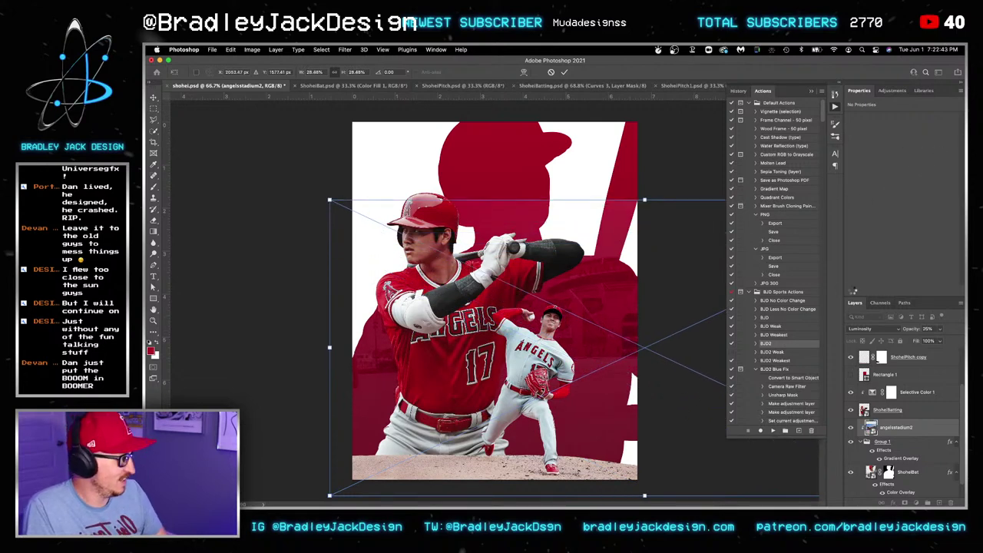
pyautogui.press('Return')
# Step: Shift the enlarged stadium photo lower and resize it again
pyautogui.moveTo(676, 309); pyautogui.dragTo(577, 324)
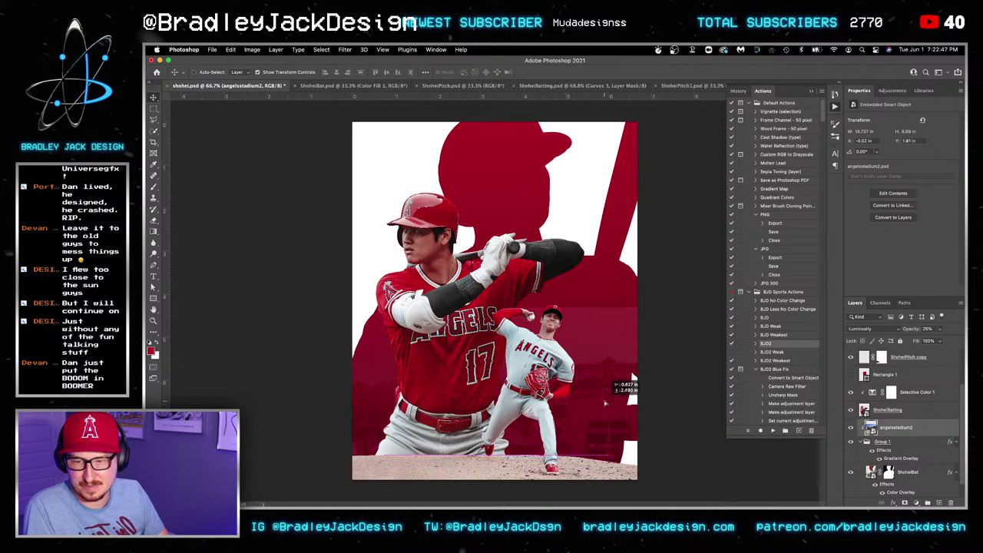
pyautogui.moveTo(578, 324)
pyautogui.mouseDown()
pyautogui.moveTo(600, 391)
pyautogui.moveTo(479, 381)
pyautogui.moveTo(487, 363)
pyautogui.moveTo(585, 379)
pyautogui.mouseUp()
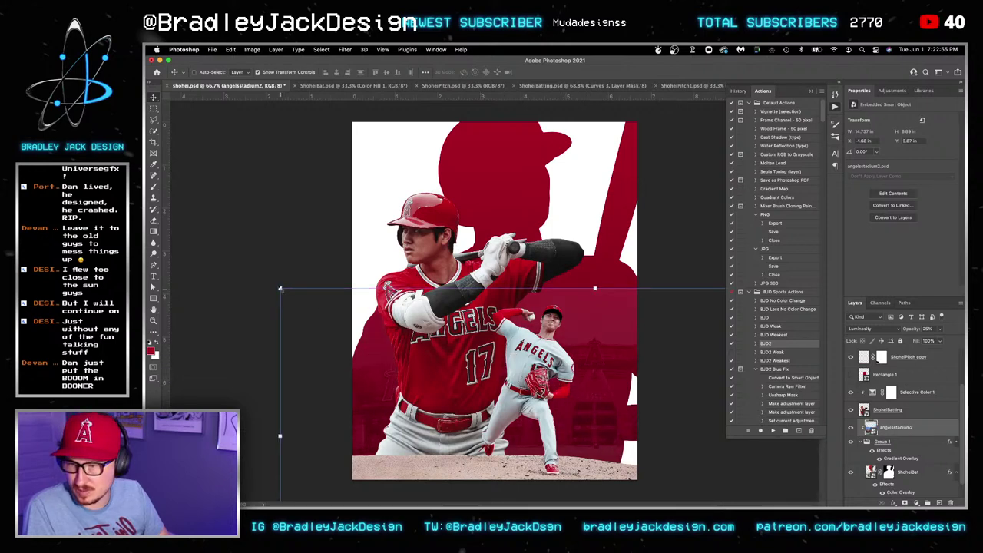
pyautogui.moveTo(281, 288); pyautogui.dragTo(223, 205)
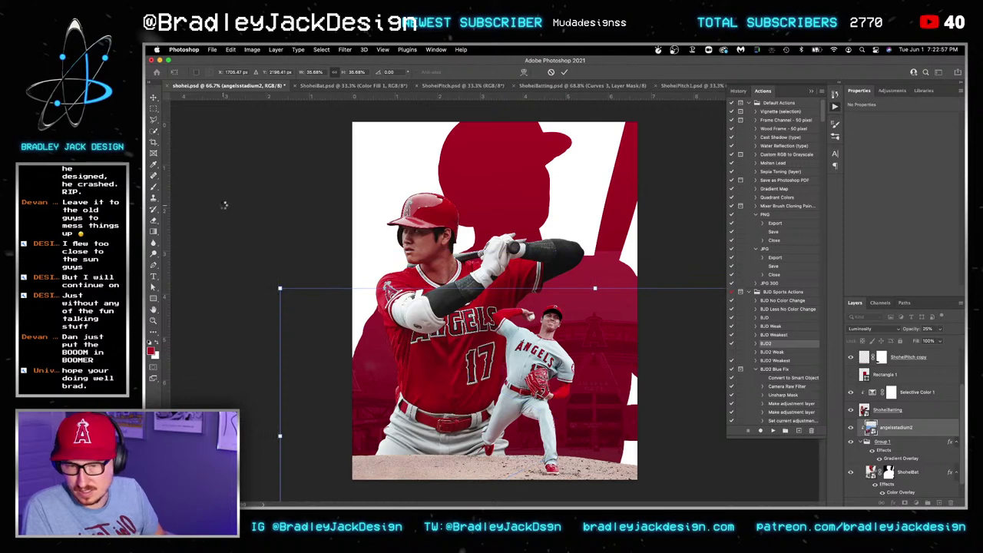
pyautogui.press('Return')
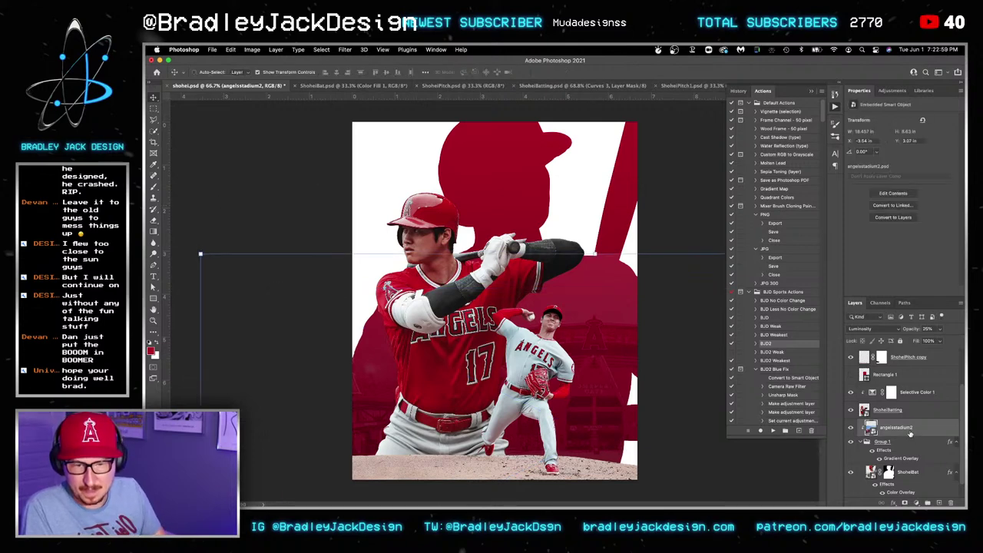
# Step: Blend the stadium layer in Multiply, save the poster, and add a layer mask
pyautogui.doubleClick(896, 429)
pyautogui.press('Return')
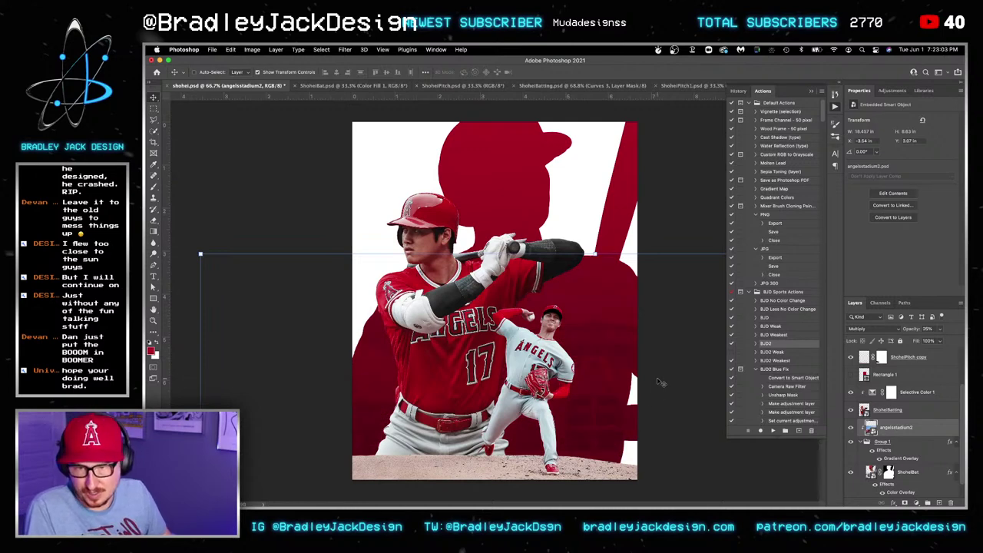
pyautogui.hotkey('ctrl', 's')
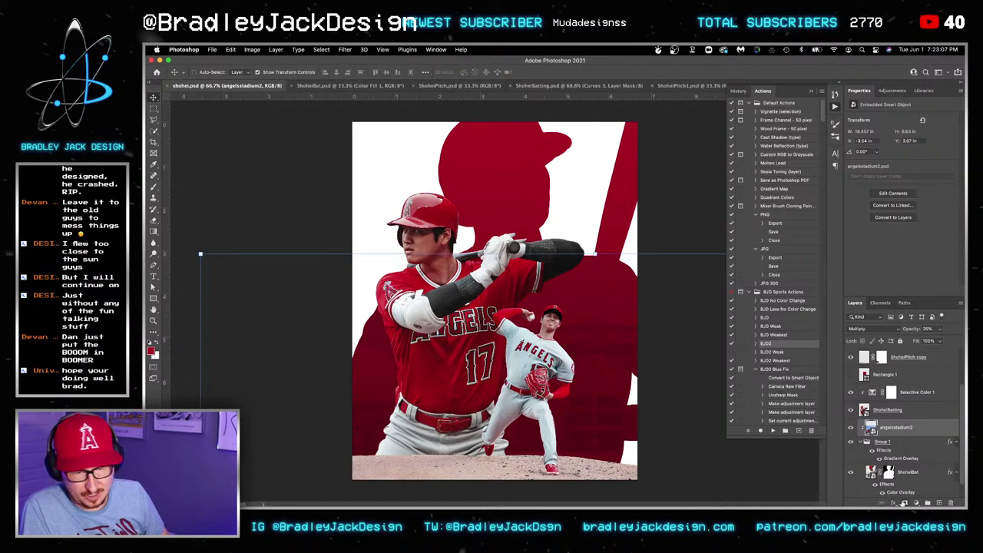
pyautogui.press('d')
pyautogui.click(915, 502)
pyautogui.press('g')
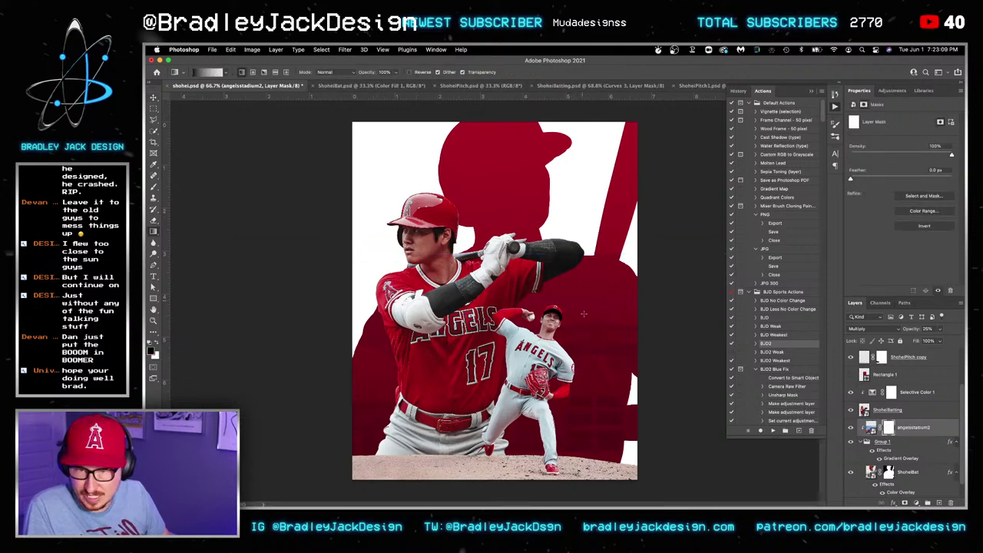
# Step: Fade the stadium photo toward the top with a black-to-white mask gradient, and save
pyautogui.moveTo(614, 239); pyautogui.dragTo(200, 254)
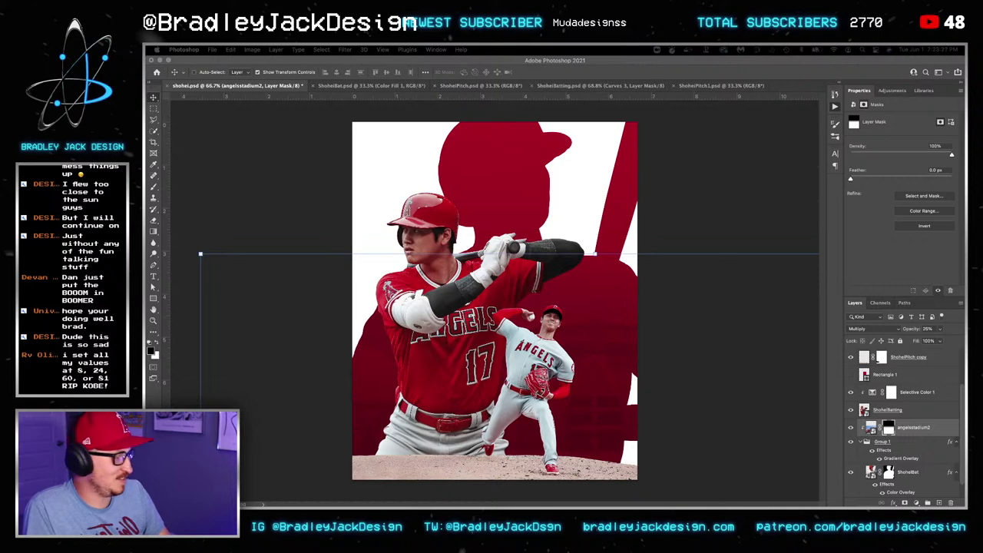
pyautogui.hotkey('alt', 'F9')
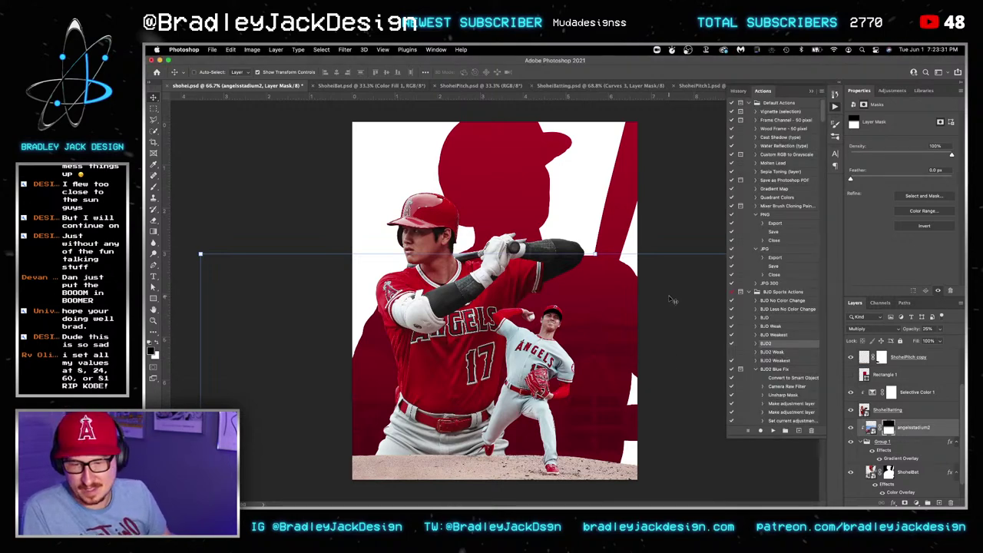
pyautogui.hotkey('ctrl', 's')
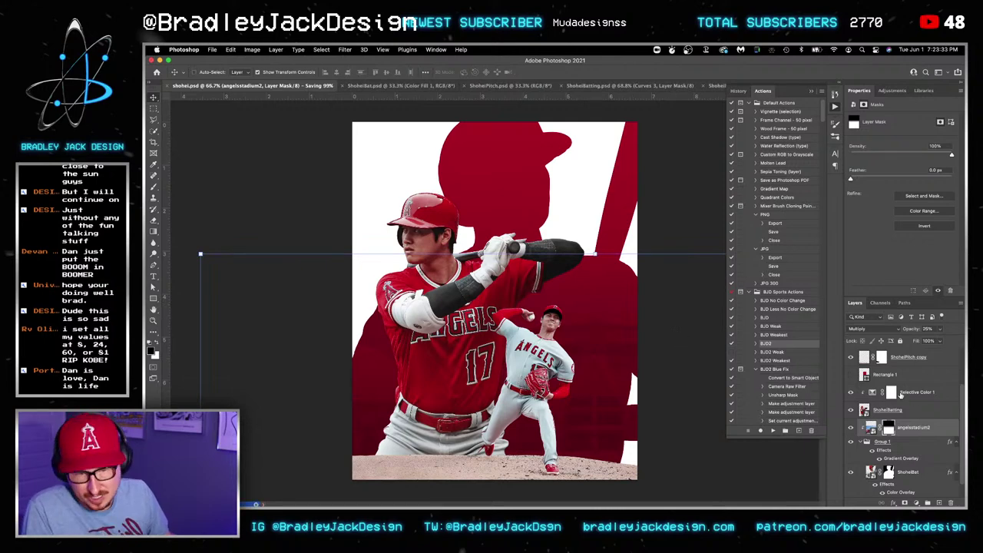
# Step: Select the Selective Color 1 mask with the Brush, ready to paint around the batter's face
pyautogui.click(901, 394)
pyautogui.press('b')
pyautogui.scroll(5, 399, 240)
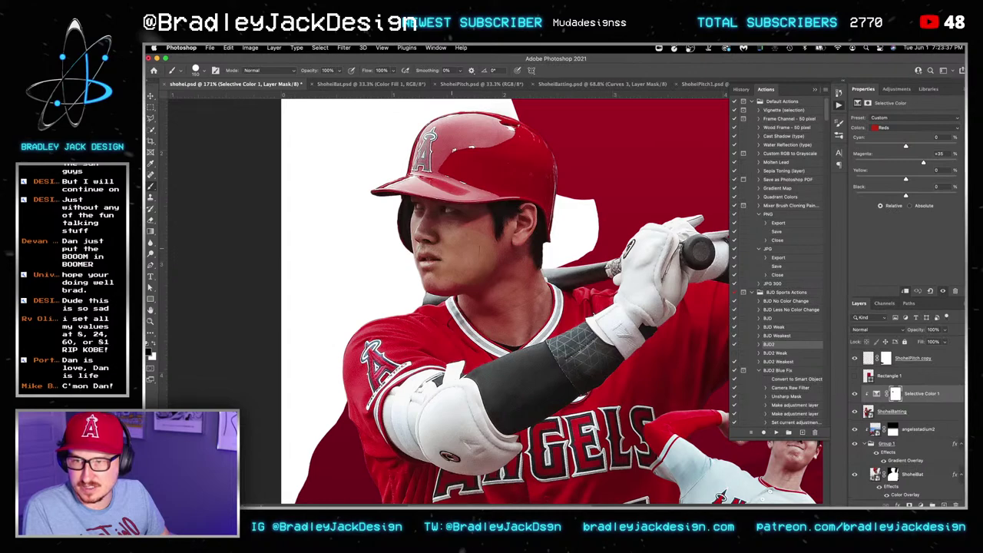
pyautogui.scroll(-6, 445, 274)
pyautogui.scroll(6, 479, 223)
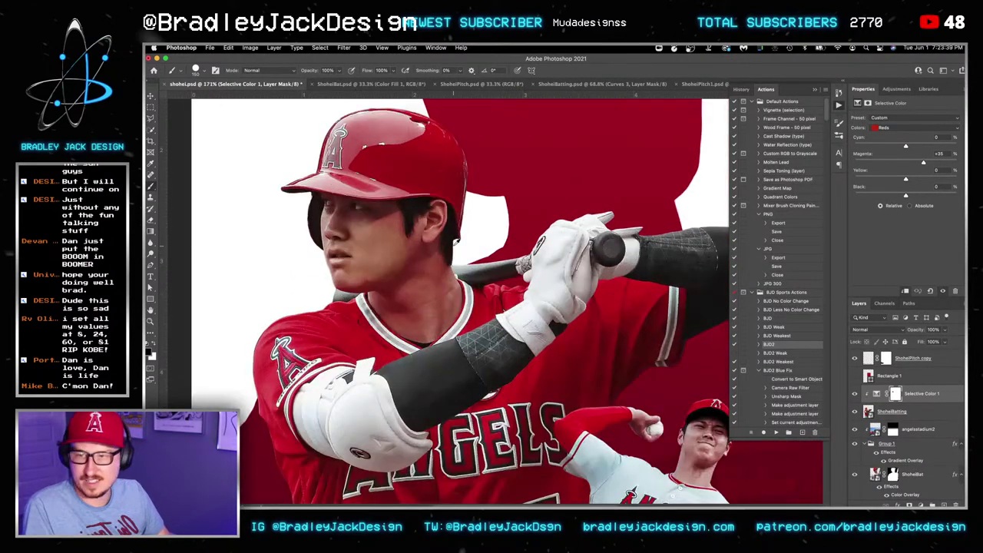
pyautogui.scroll(2, 479, 223)
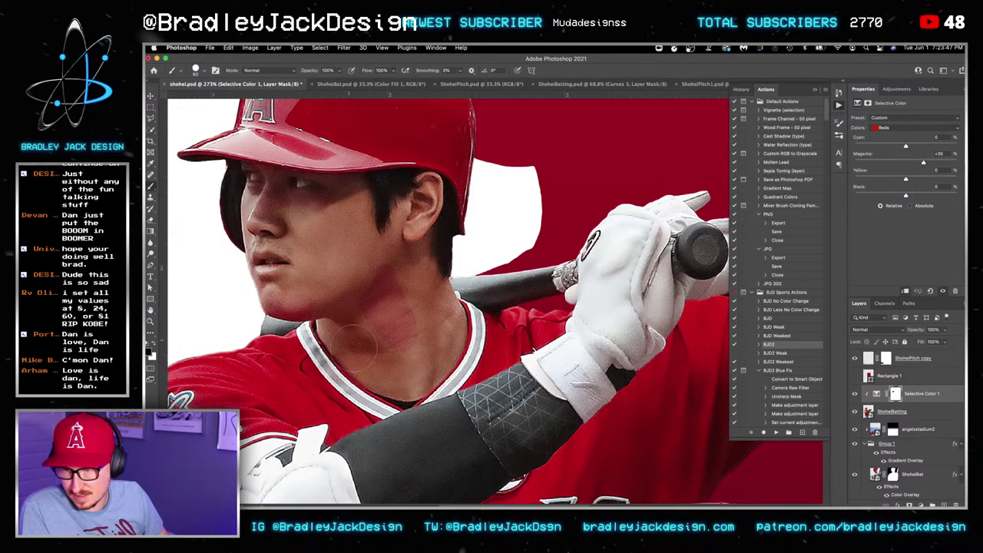
pyautogui.moveTo(616, 291); pyautogui.dragTo(681, 298)
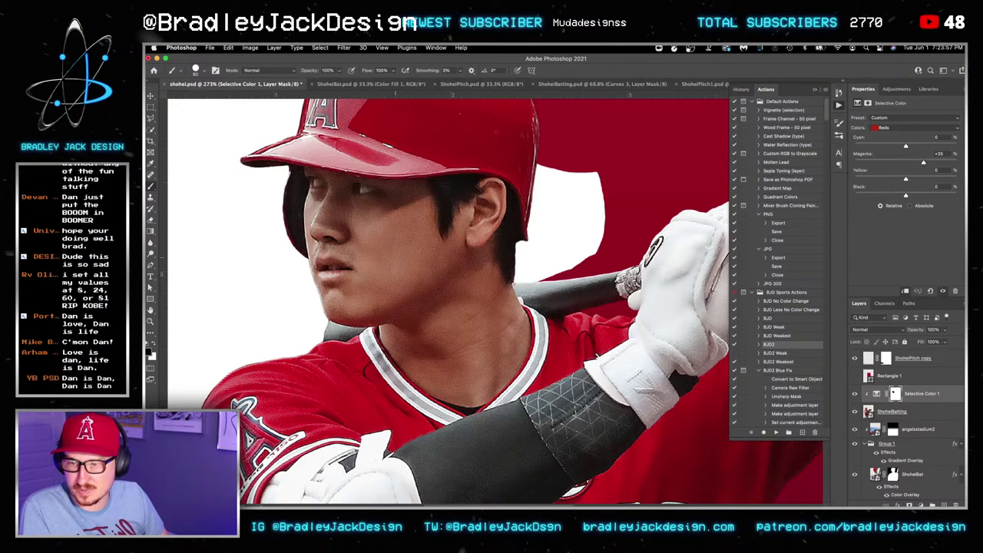
pyautogui.scroll(-5, 309, 181)
pyautogui.hscroll(5, 310, 181)
pyautogui.keyDown('alt'); pyautogui.scroll(-3, 309, 182); pyautogui.keyUp('alt')
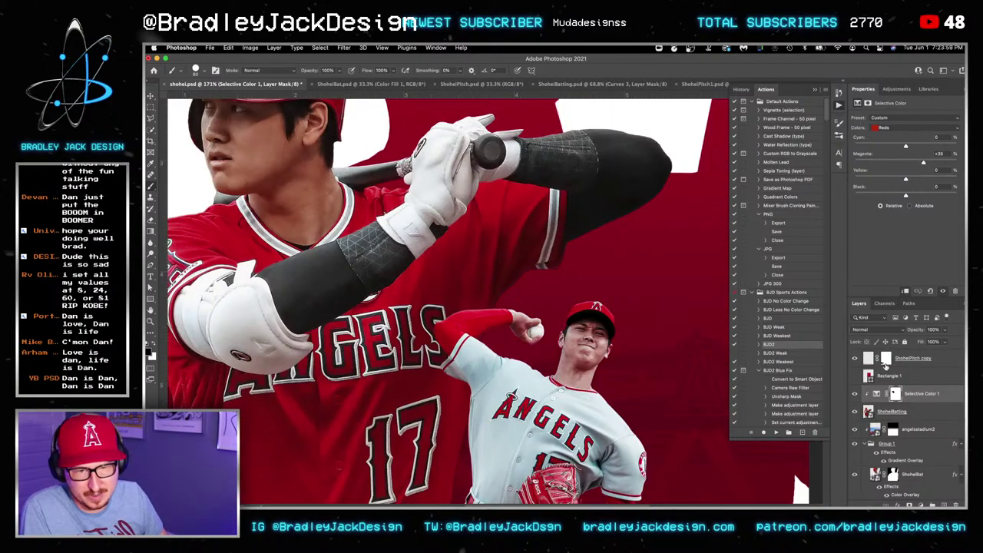
pyautogui.scroll(2, 889, 376)
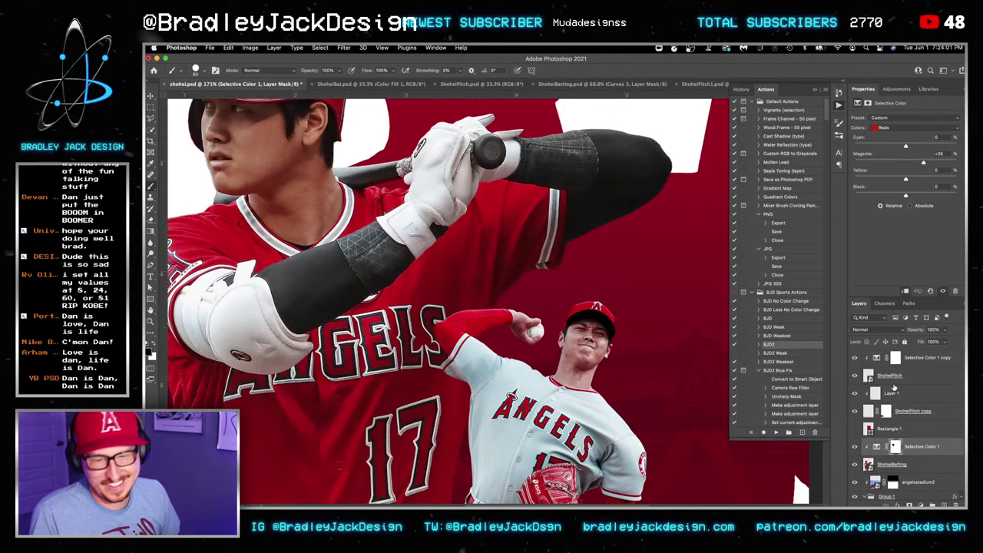
# Step: Paint on the Selective Color 1 copy mask to remove the tint around the pitcher's glove webbing
pyautogui.click(894, 357)
pyautogui.keyDown('alt'); pyautogui.scroll(10, 618, 323); pyautogui.keyUp('alt')
pyautogui.keyDown('alt'); pyautogui.scroll(-3, 618, 319); pyautogui.keyUp('alt')
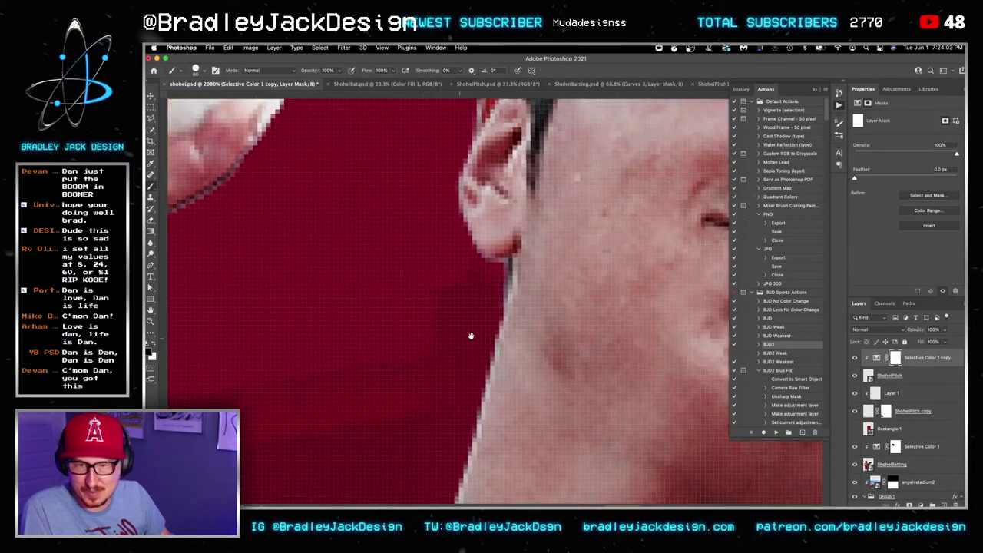
pyautogui.keyDown('alt'); pyautogui.scroll(-3, 492, 307); pyautogui.keyUp('alt')
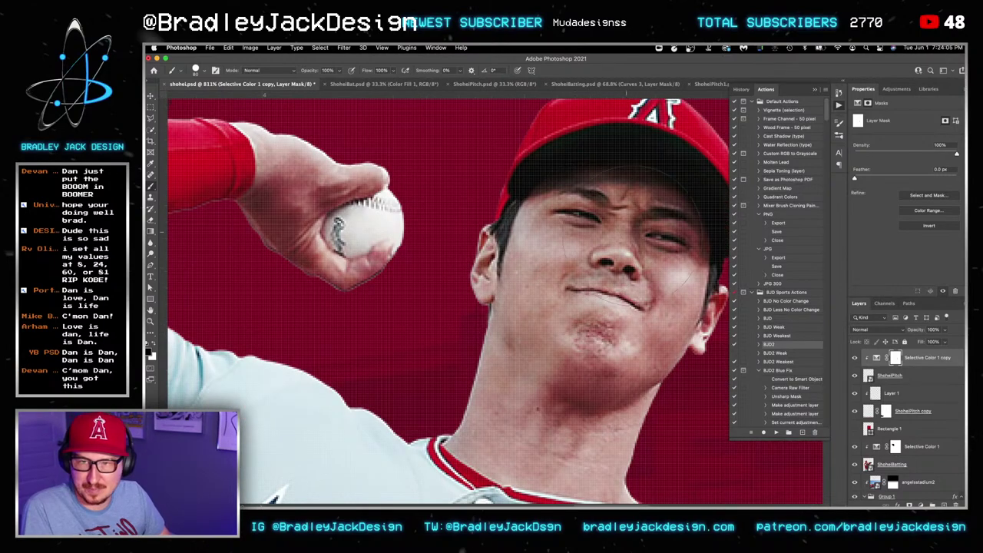
pyautogui.scroll(-3, 447, 301)
pyautogui.scroll(-2, 447, 301)
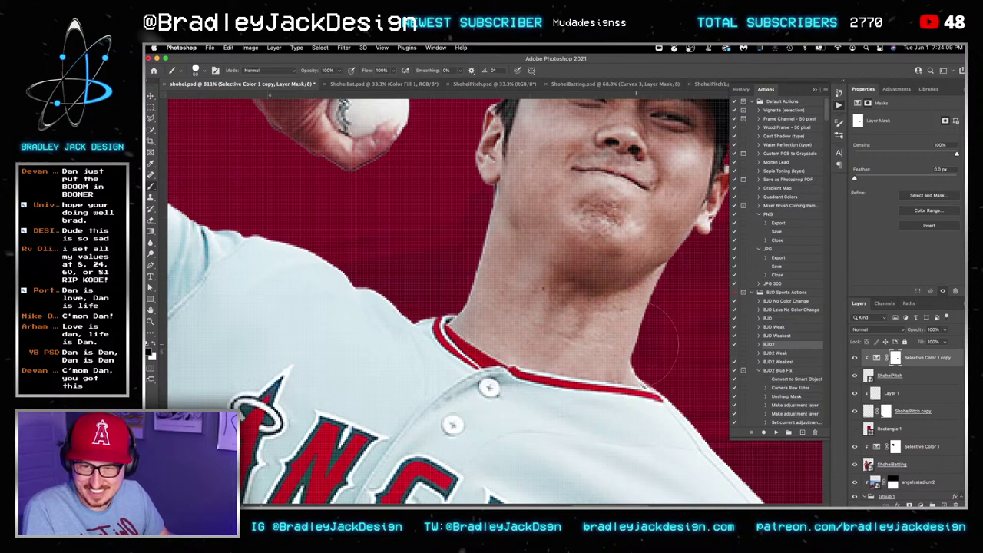
pyautogui.keyDown('alt'); pyautogui.scroll(-3, 535, 278); pyautogui.keyUp('alt')
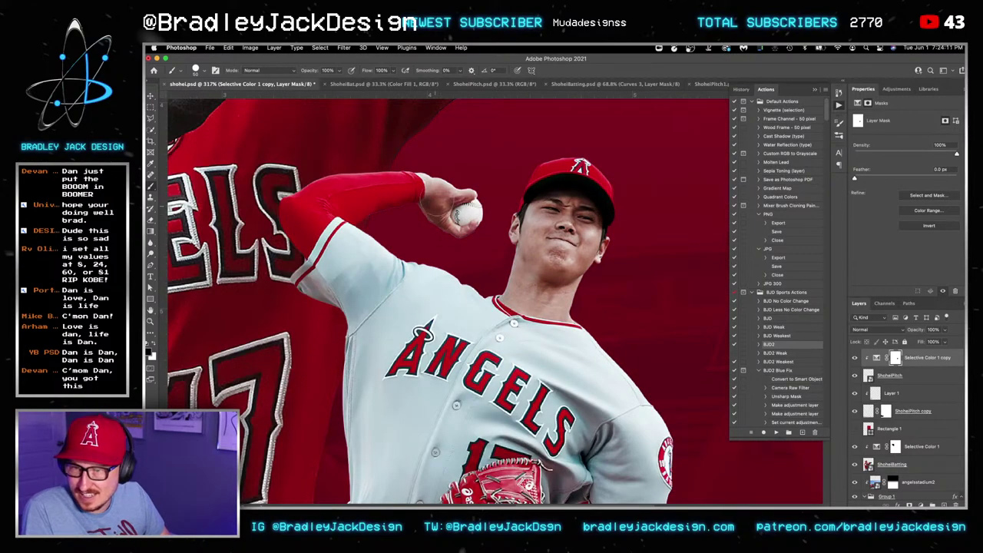
pyautogui.keyDown('alt'); pyautogui.scroll(-2, 445, 174); pyautogui.keyUp('alt')
pyautogui.keyDown('alt'); pyautogui.scroll(-2, 491, 246); pyautogui.keyUp('alt')
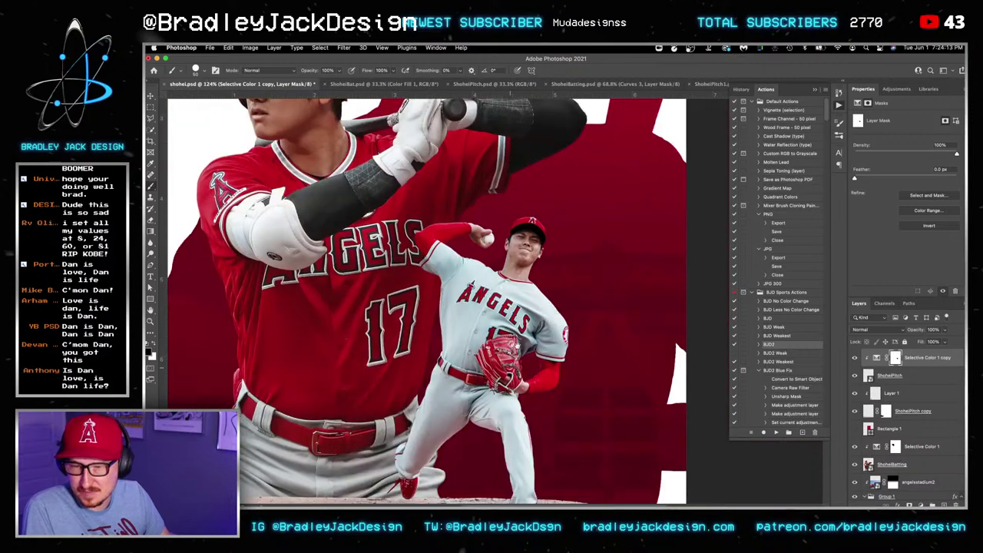
pyautogui.keyDown('alt'); pyautogui.scroll(-2, 537, 315); pyautogui.keyUp('alt')
pyautogui.keyDown('alt'); pyautogui.scroll(3, 539, 314); pyautogui.keyUp('alt')
pyautogui.keyDown('alt'); pyautogui.scroll(2, 538, 312); pyautogui.keyUp('alt')
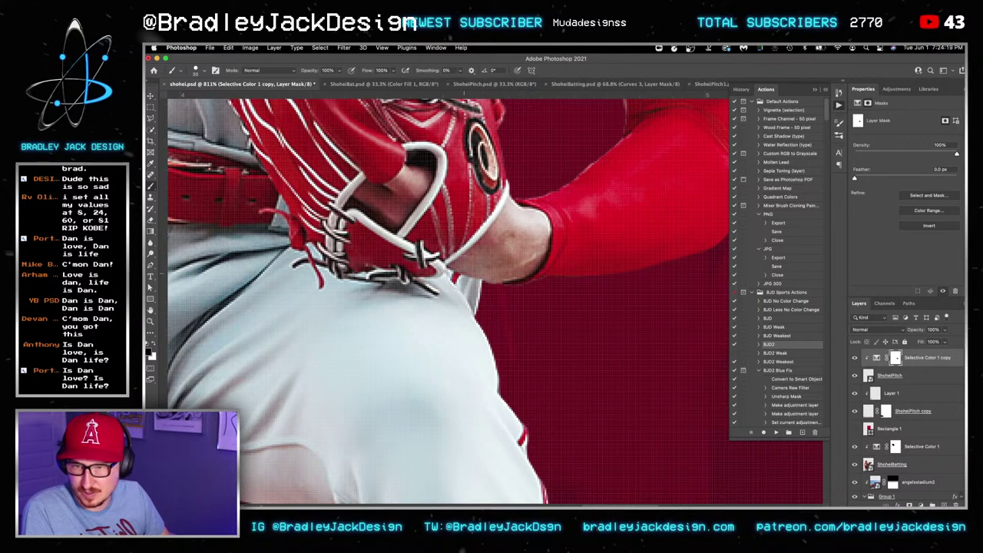
pyautogui.moveTo(389, 173); pyautogui.dragTo(423, 168)
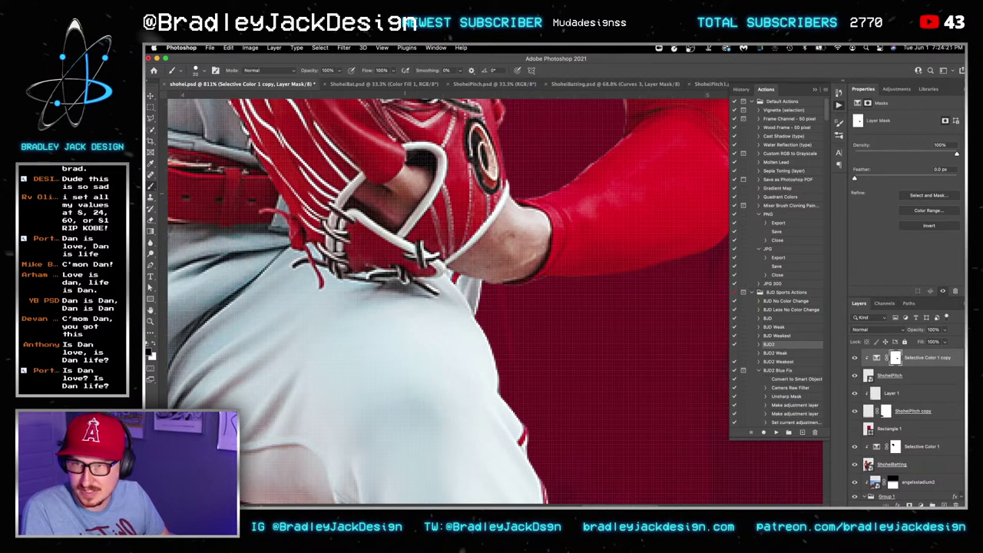
pyautogui.scroll(-3, 448, 205)
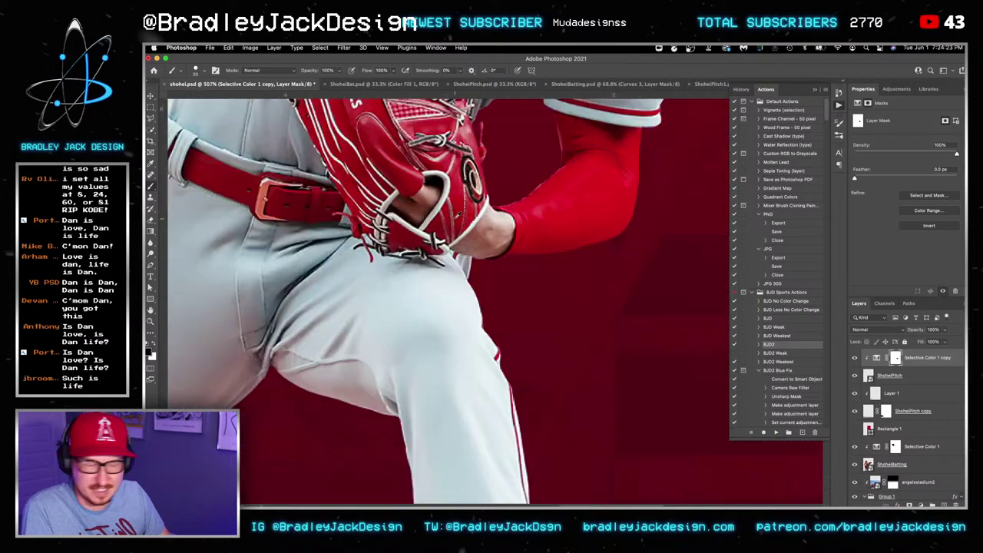
pyautogui.scroll(-3, 449, 205)
pyautogui.scroll(-3, 448, 205)
pyautogui.scroll(-2, 651, 315)
pyautogui.hotkey('ctrl', 's')
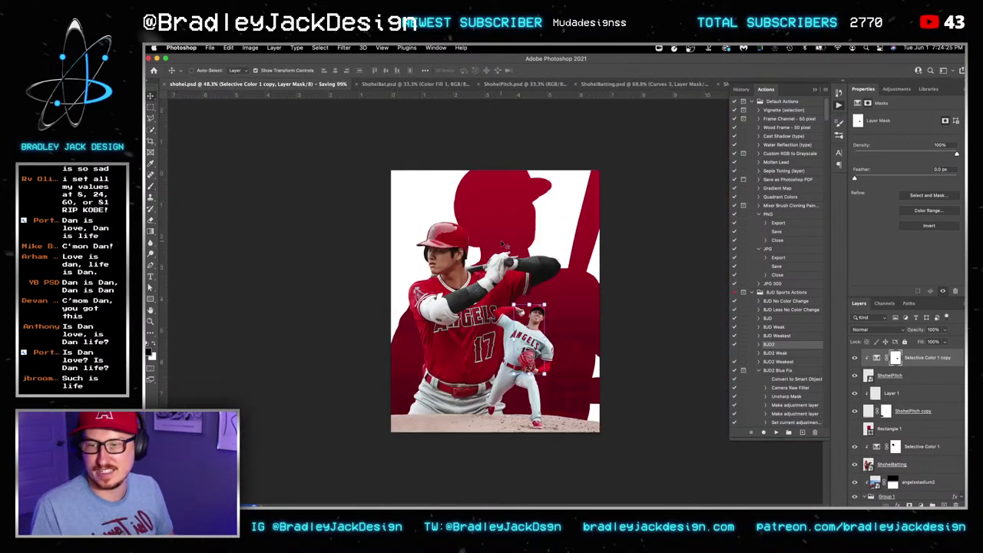
pyautogui.press('v')
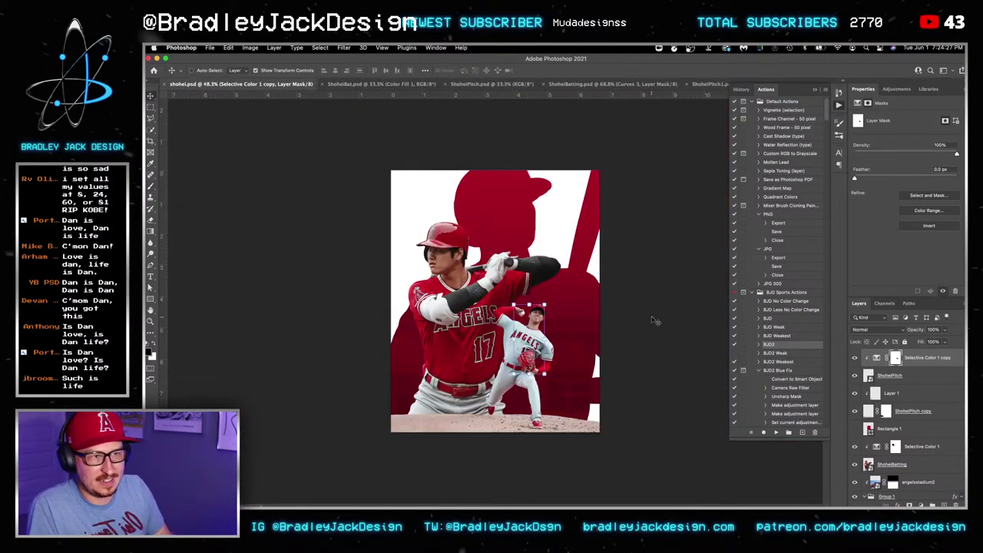
pyautogui.scroll(-1, 909, 430)
pyautogui.click(917, 458)
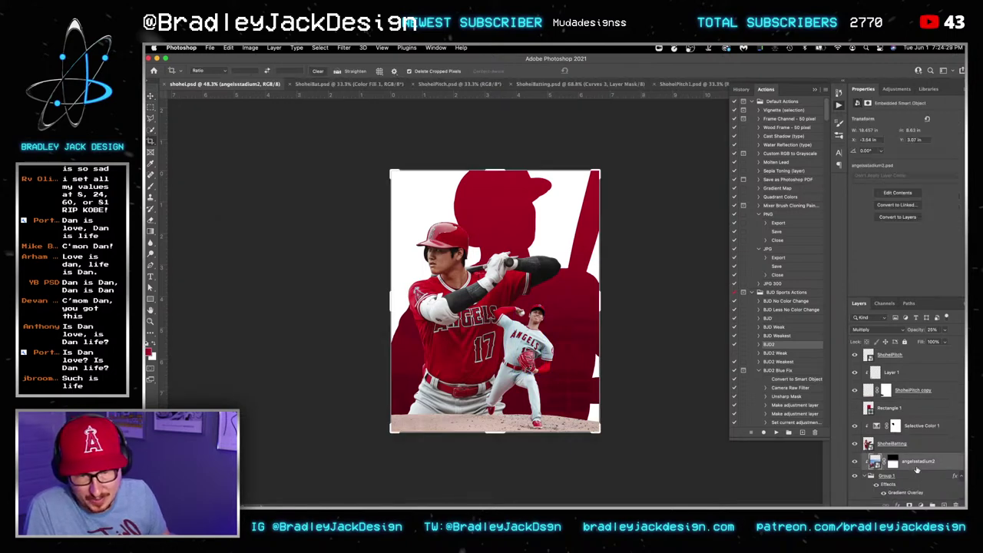
pyautogui.press('c')
pyautogui.hotkey('ctrl', '-')
pyautogui.hotkey('ctrl', '-')
pyautogui.hotkey('ctrl', '-')
pyautogui.hotkey('ctrl', '-')
pyautogui.hotkey('ctrl', '-')
pyautogui.hotkey('ctrl', '-')
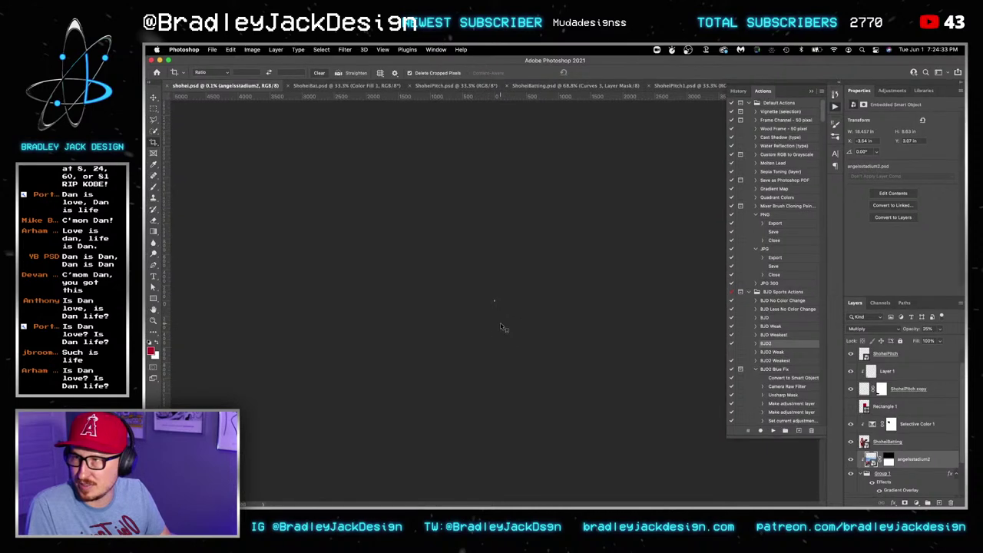
pyautogui.hotkey('ctrl', '0')
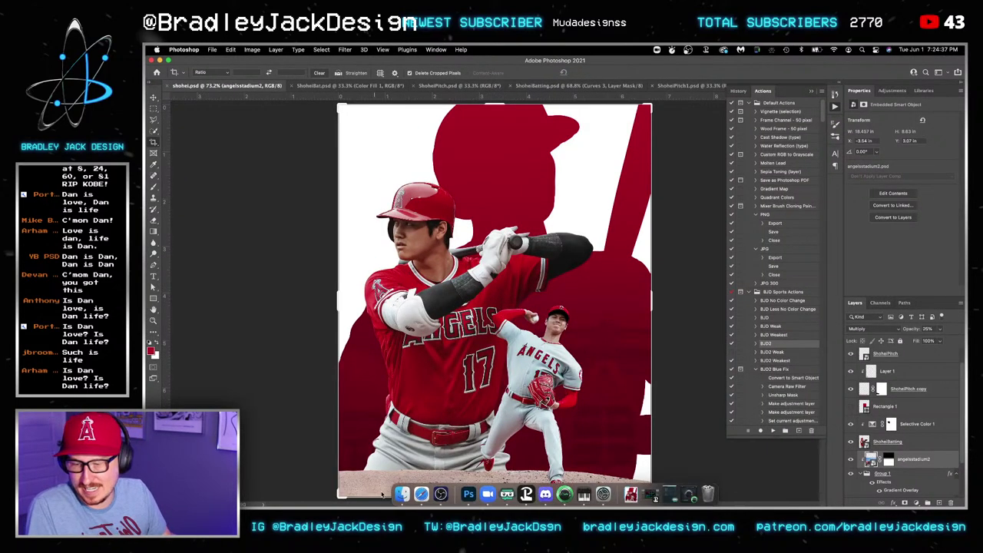
# Step: Place Shohei_Portrait.psd from the Shohei 2 folder into the poster
pyautogui.click(401, 490)
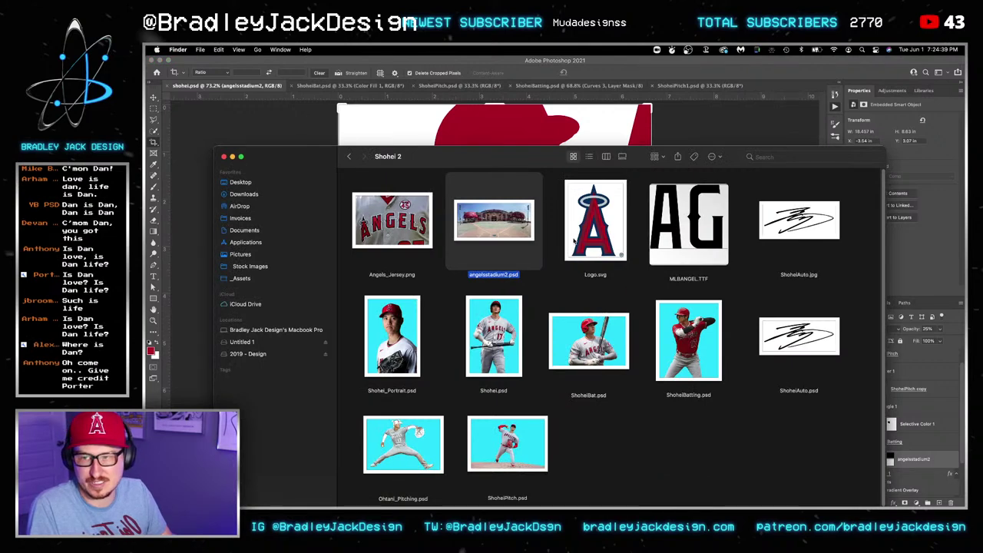
pyautogui.moveTo(418, 340); pyautogui.dragTo(453, 131)
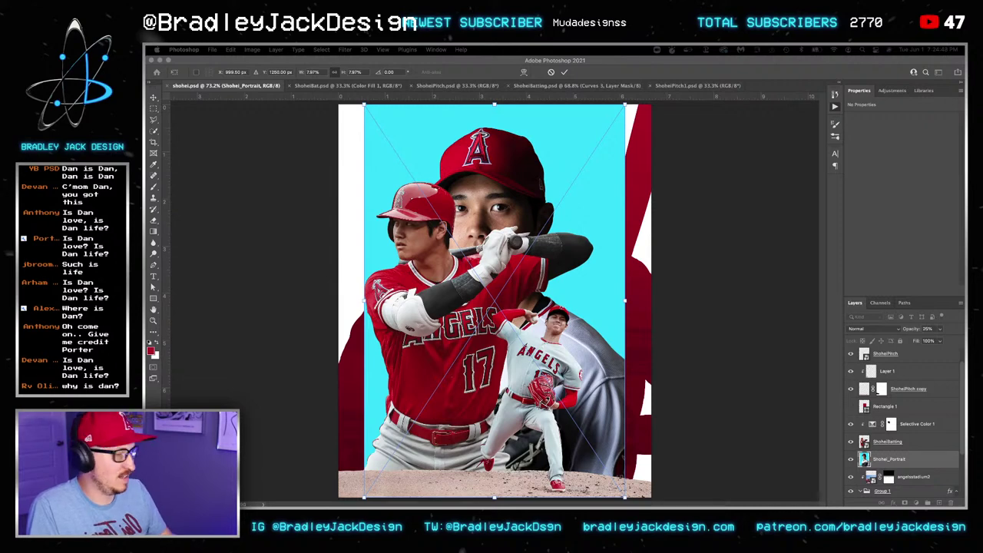
# Step: Edit the portrait smart object contents, apply the crop, then save and close them
pyautogui.click(911, 317)
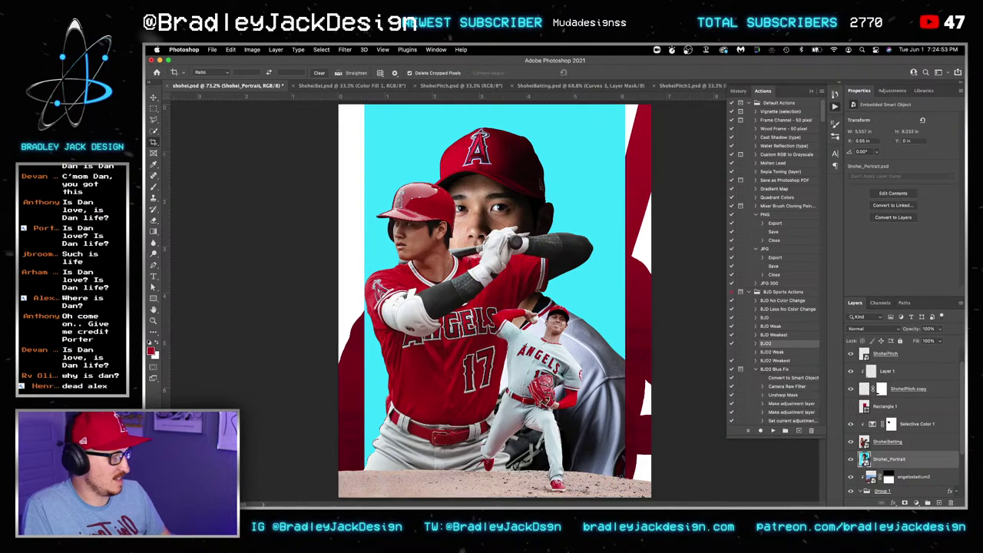
pyautogui.doubleClick(864, 458)
pyautogui.press('Return')
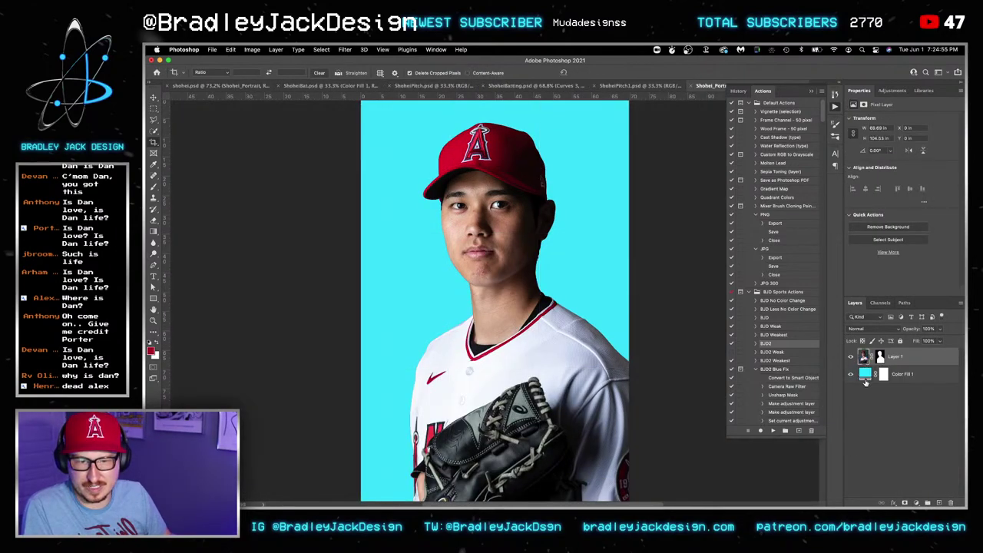
pyautogui.hotkey('ctrl', 's')
pyautogui.hotkey('ctrl', 'w')
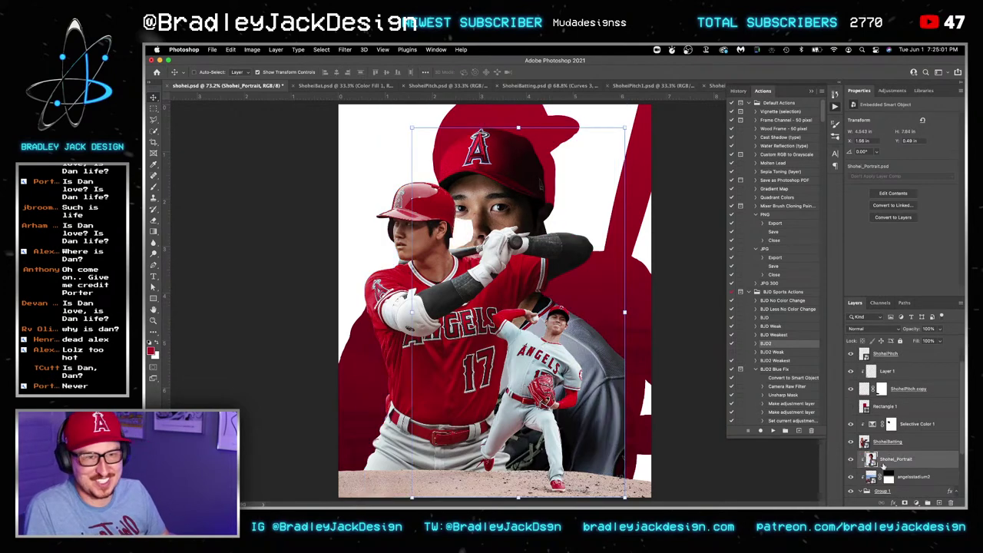
# Step: Enlarge the portrait and settle its face at top centre behind the batter
pyautogui.moveTo(628, 350)
pyautogui.mouseDown()
pyautogui.moveTo(554, 296)
pyautogui.moveTo(489, 273)
pyautogui.mouseUp()
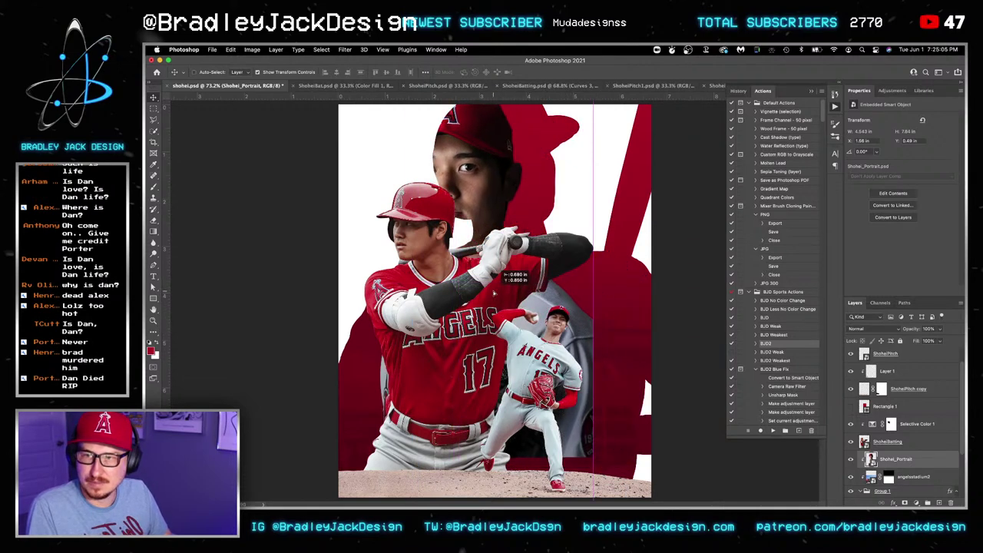
pyautogui.hotkey('ctrl', 't')
pyautogui.moveTo(589, 461); pyautogui.dragTo(757, 500)
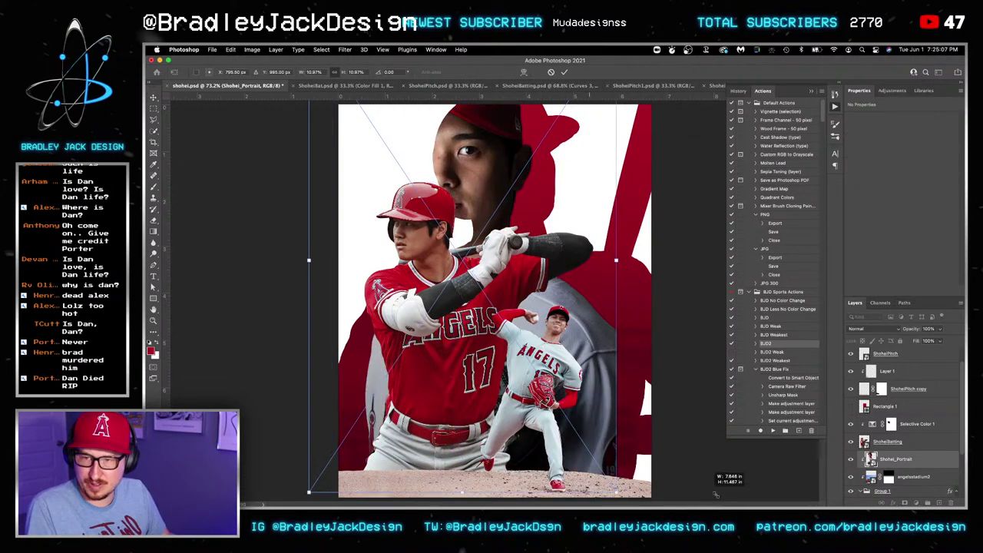
pyautogui.press('Return')
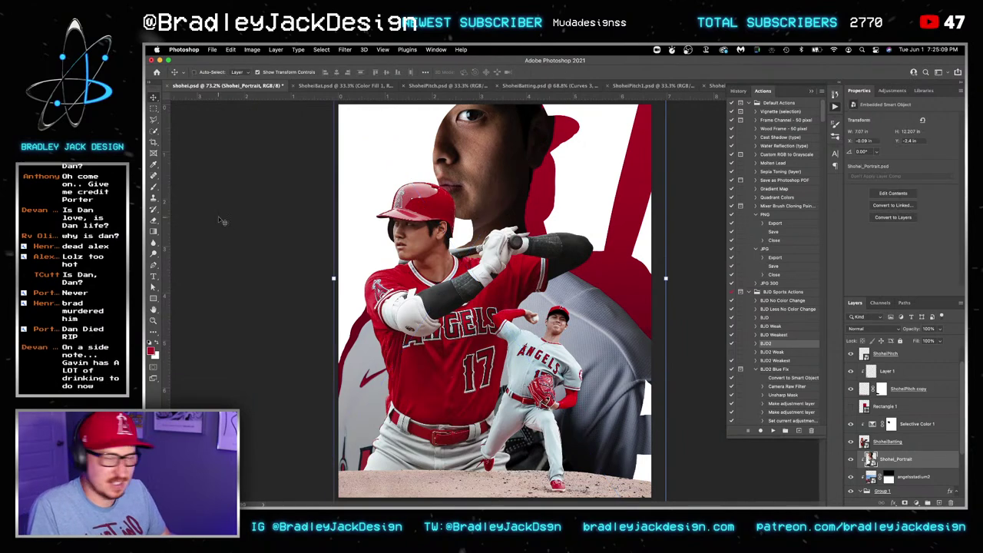
pyautogui.moveTo(460, 178)
pyautogui.mouseDown()
pyautogui.moveTo(493, 281)
pyautogui.moveTo(553, 265)
pyautogui.mouseUp()
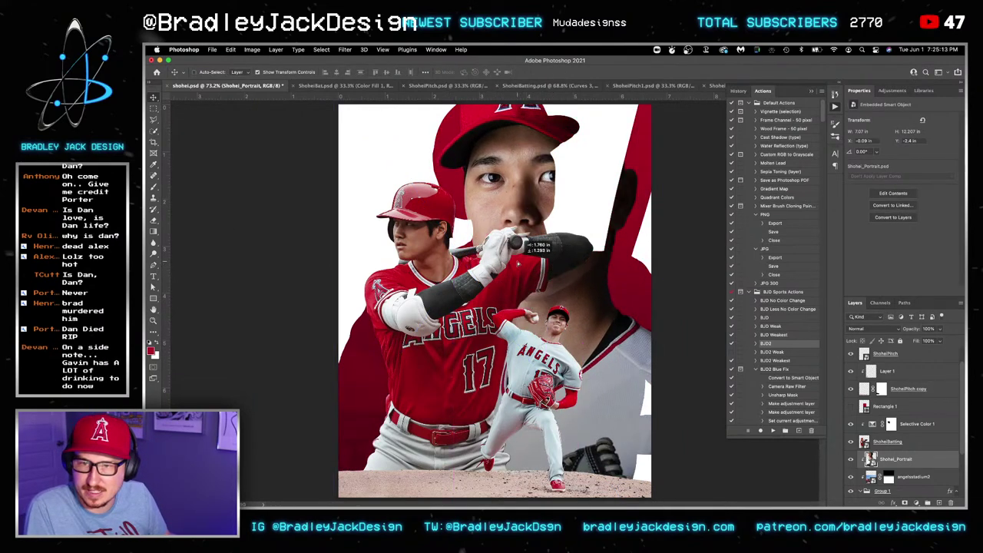
pyautogui.moveTo(553, 265)
pyautogui.mouseDown()
pyautogui.moveTo(498, 257)
pyautogui.moveTo(488, 246)
pyautogui.mouseUp()
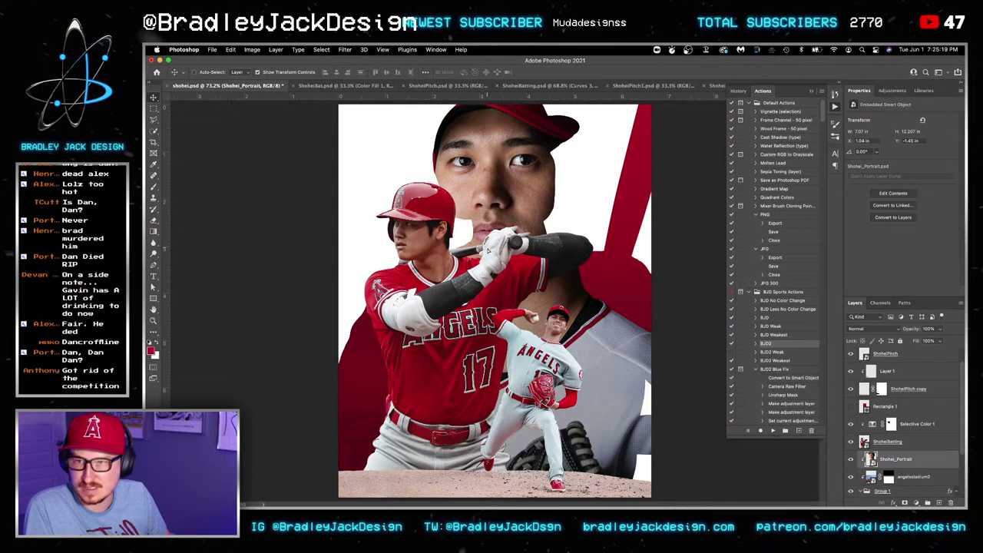
pyautogui.moveTo(488, 246); pyautogui.dragTo(492, 252)
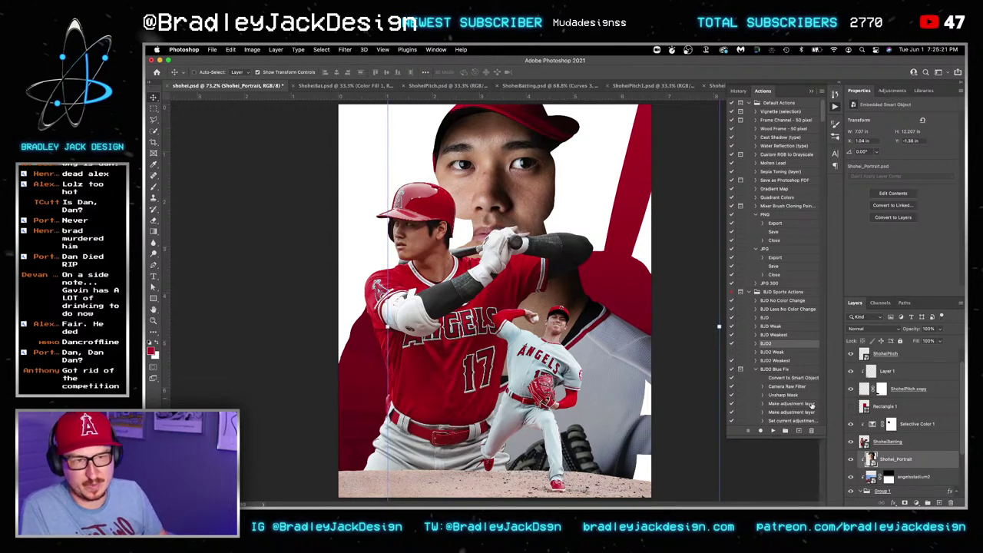
# Step: Duplicate the portrait, send the copy to the bottom in Multiply at 20% opacity
pyautogui.hotkey('ctrl', 'j')
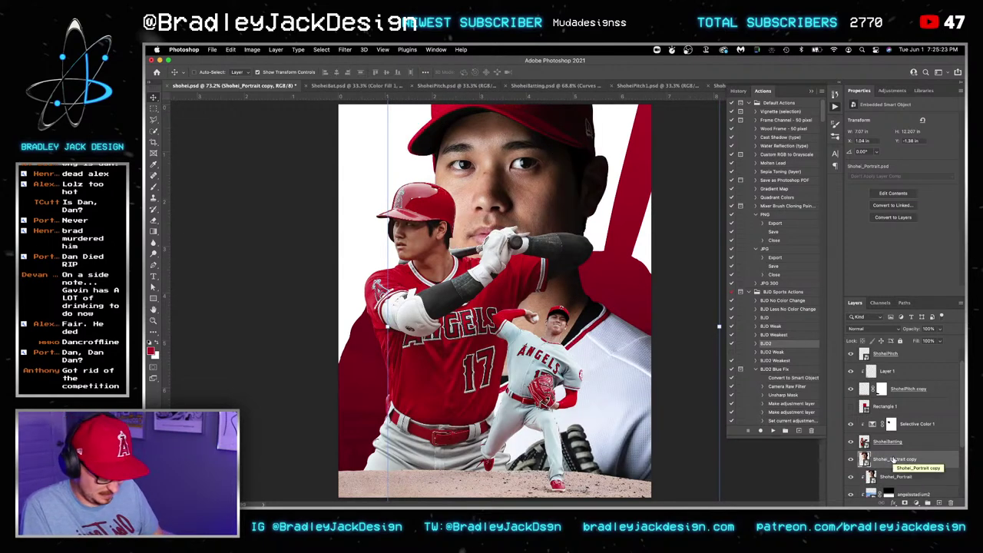
pyautogui.hotkey('shift', 'alt', 'm')
pyautogui.hotkey('ctrl', 'shift', '[')
pyautogui.press('2')
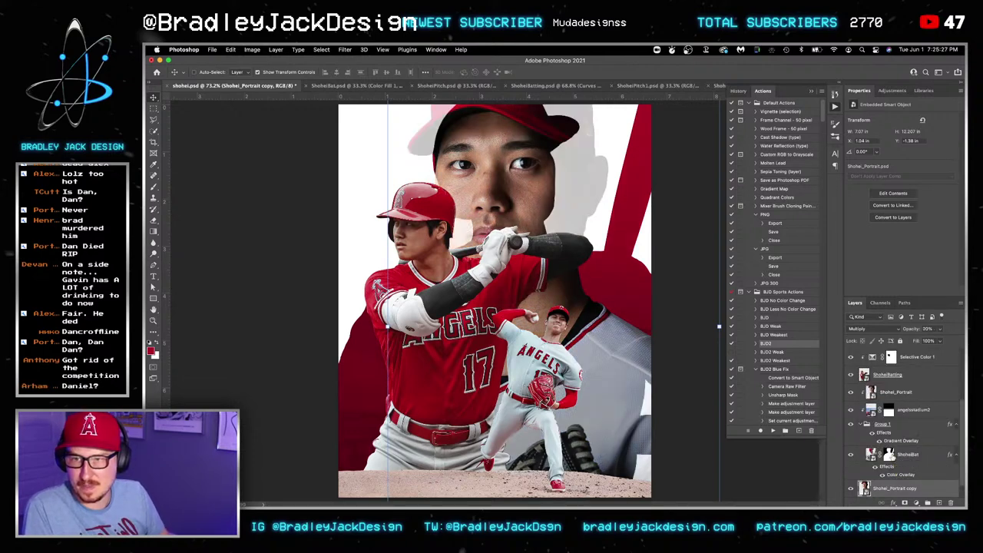
# Step: Restore the copy to 100% opacity and add a Black, White Gradient Map adjustment
pyautogui.press('0')
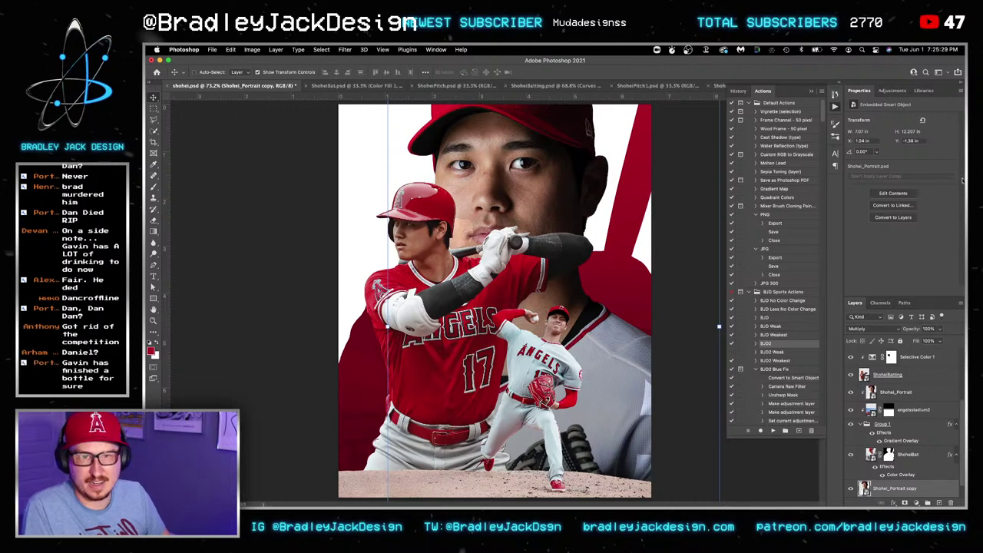
pyautogui.click(892, 90)
pyautogui.click(909, 137)
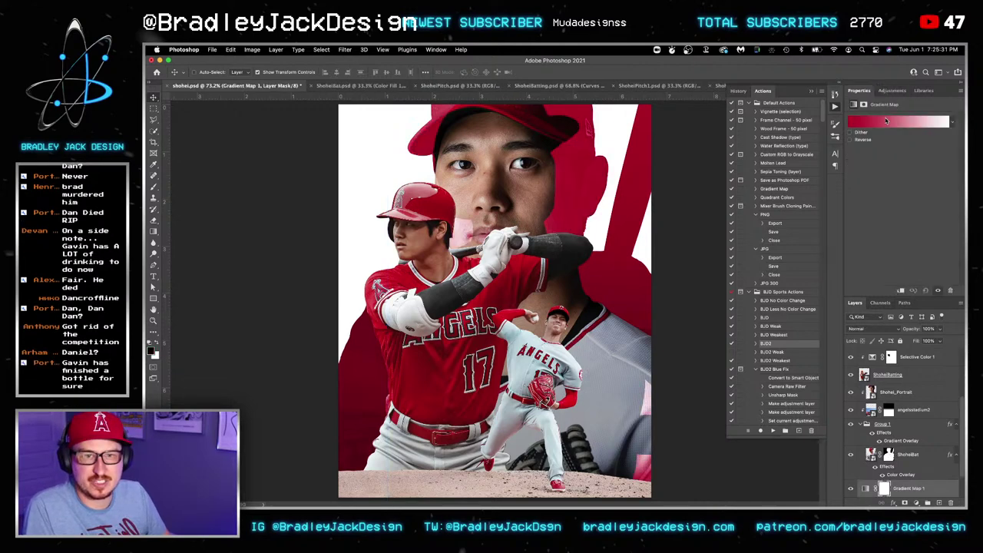
pyautogui.click(906, 121)
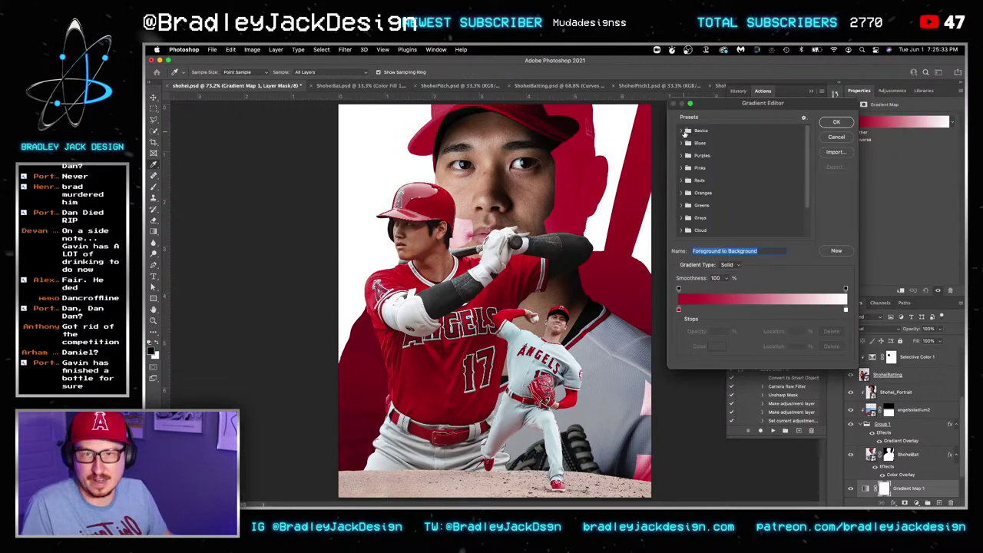
pyautogui.click(682, 131)
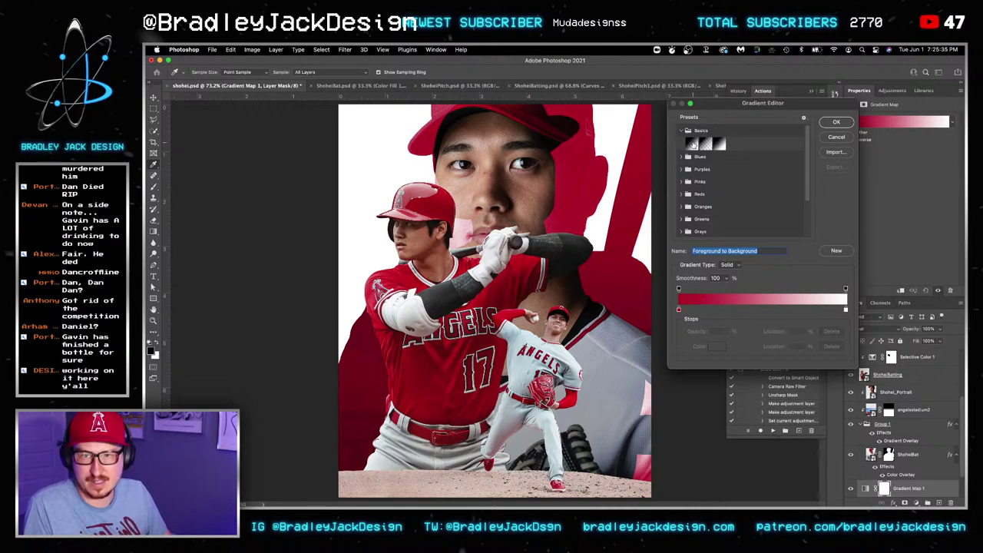
pyautogui.click(692, 143)
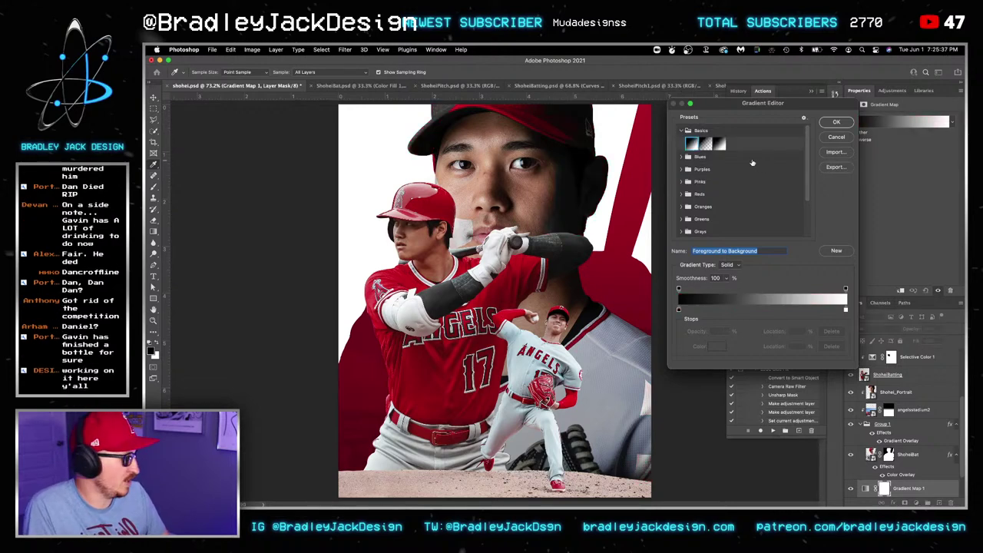
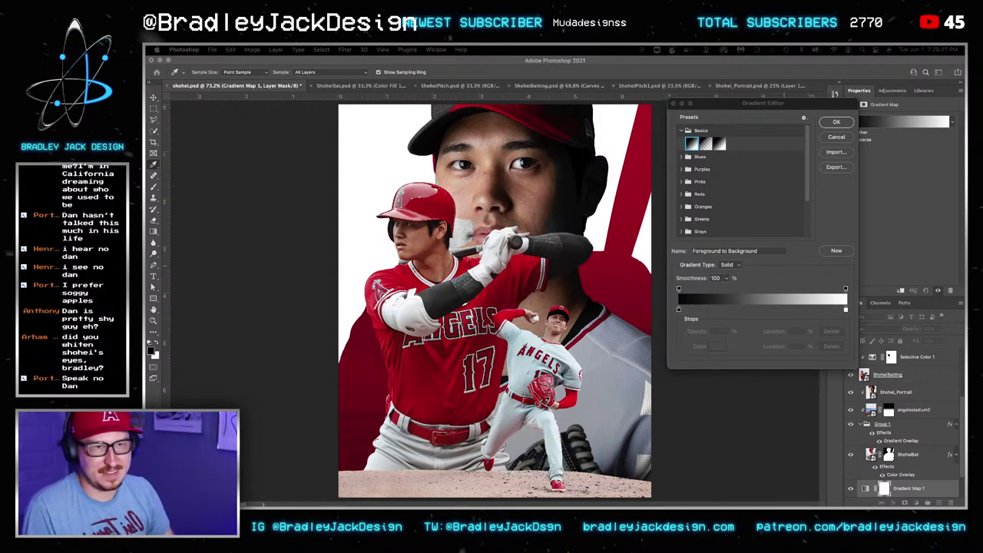
# Step: Move the gradient map's white color stop from the right end to 66%
pyautogui.click(840, 127)
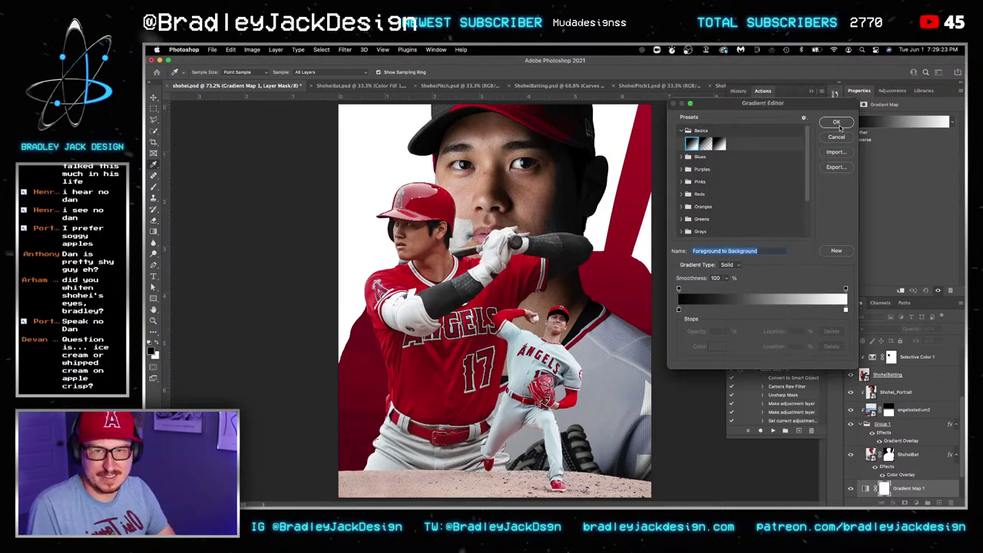
pyautogui.moveTo(846, 310); pyautogui.dragTo(790, 308)
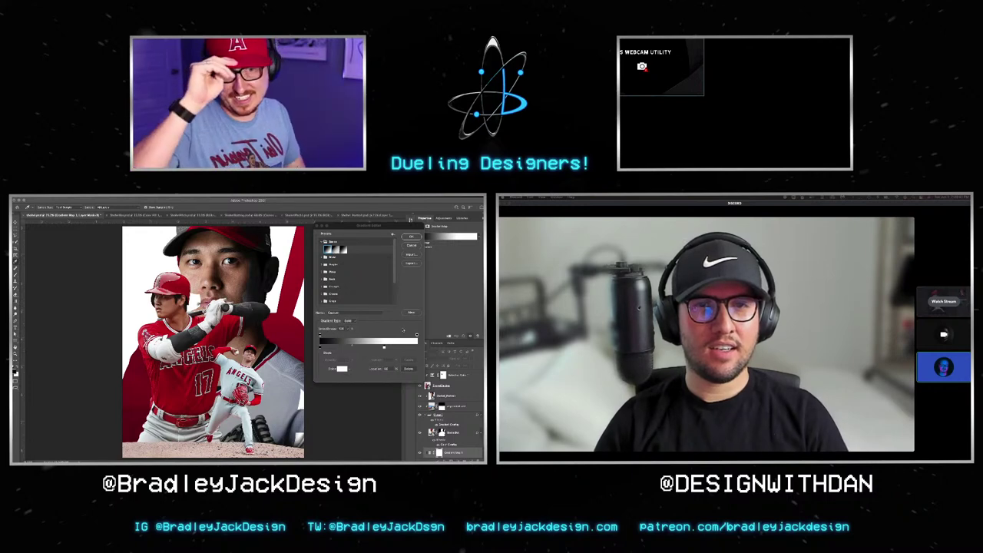
# Step: Load an additional gradient preset set from the Gradient Editor's options menu
pyautogui.click(393, 234)
pyautogui.click(409, 292)
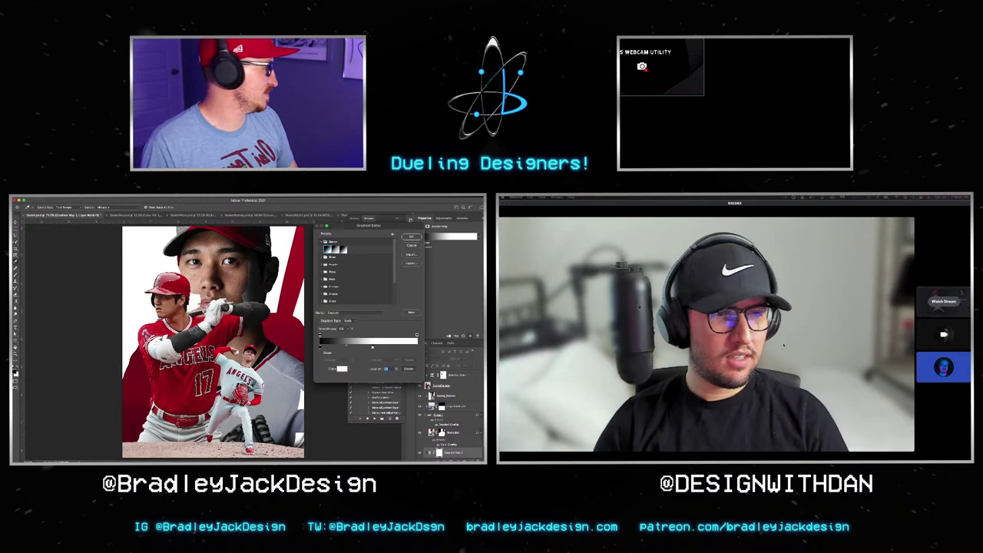
pyautogui.click(943, 301)
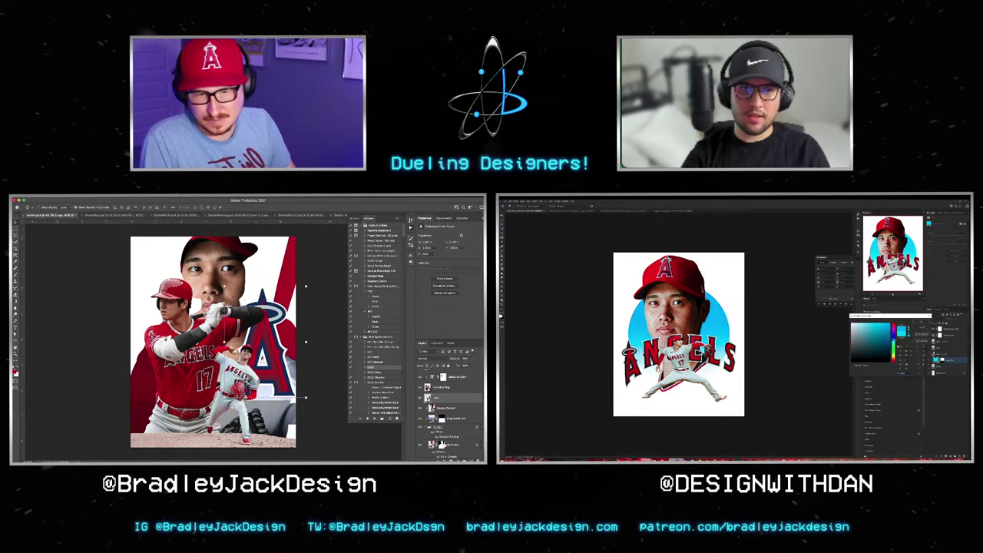
# Step: Enlarge the Angels 'A' logo proportionally and move it up and to the left
pyautogui.hotkey('ctrl', '-')
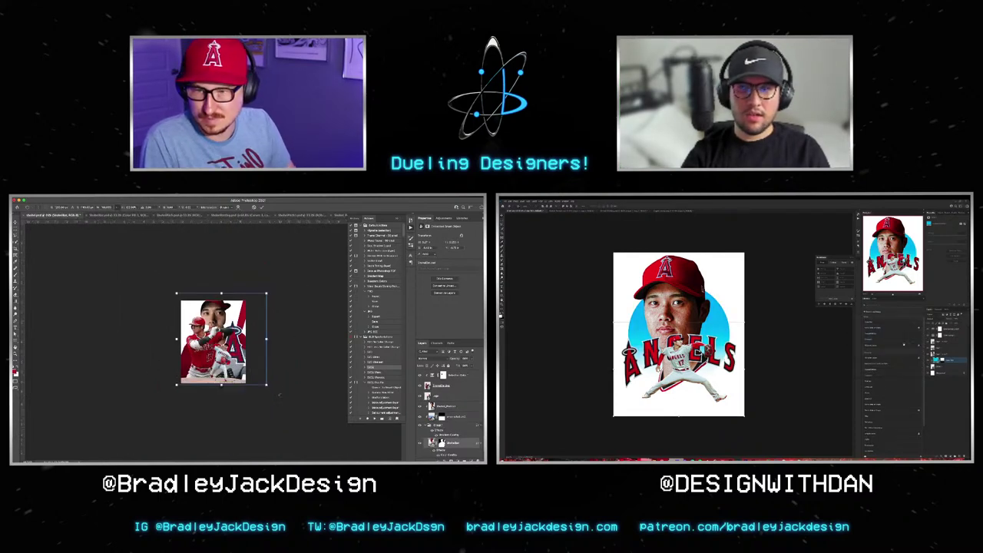
pyautogui.moveTo(267, 384); pyautogui.dragTo(274, 390)
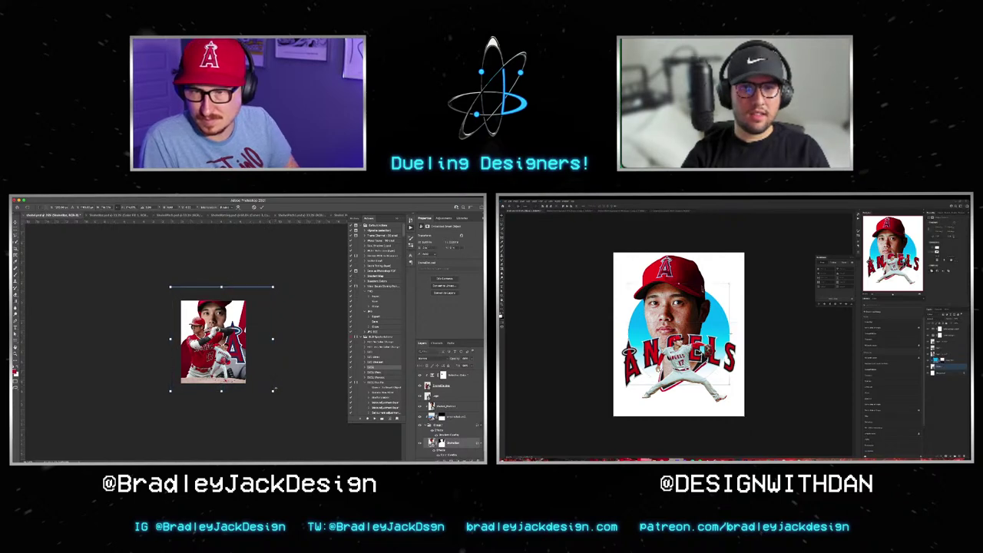
pyautogui.press('Return')
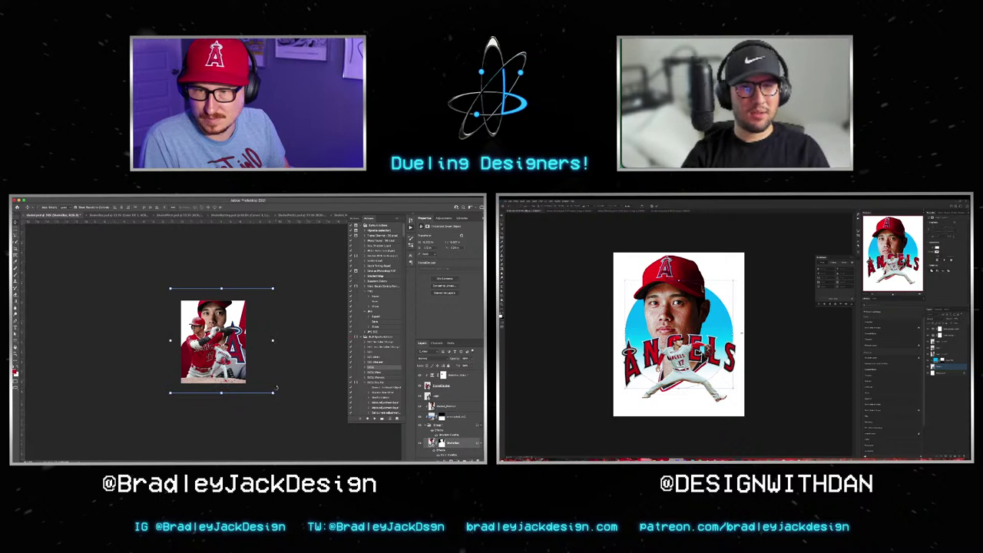
pyautogui.click(949, 348)
pyautogui.hotkey('ctrl', '0')
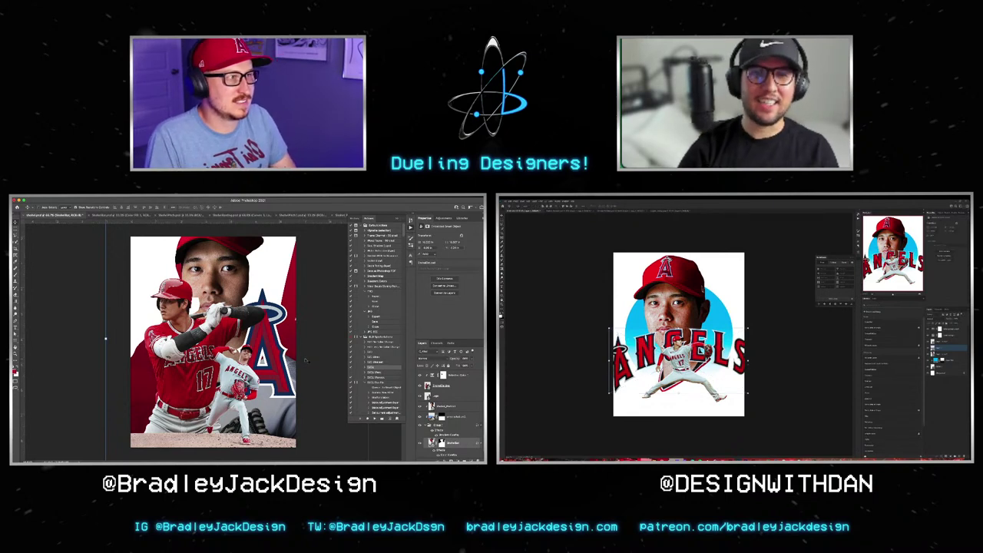
pyautogui.hotkey('ctrl', '0')
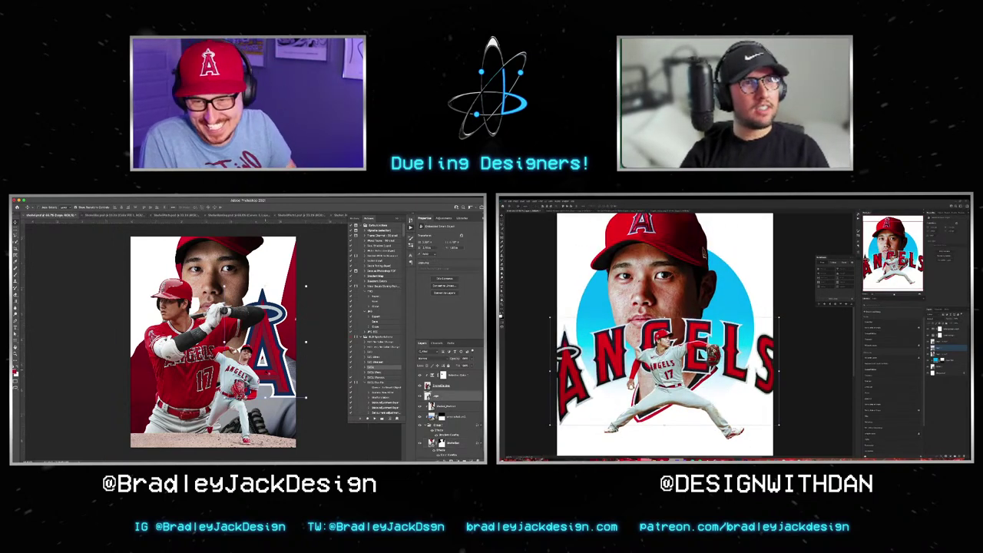
pyautogui.moveTo(286, 363); pyautogui.dragTo(265, 353)
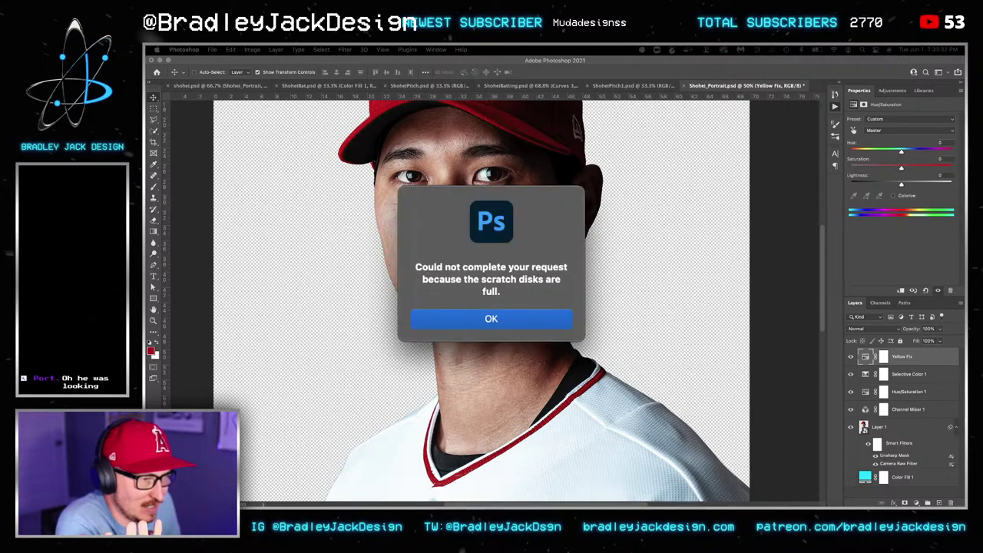
# Step: Dismiss the scratch-disk error, fit the Shohei portrait in view, and show the adjustment layer types
pyautogui.press('Return')
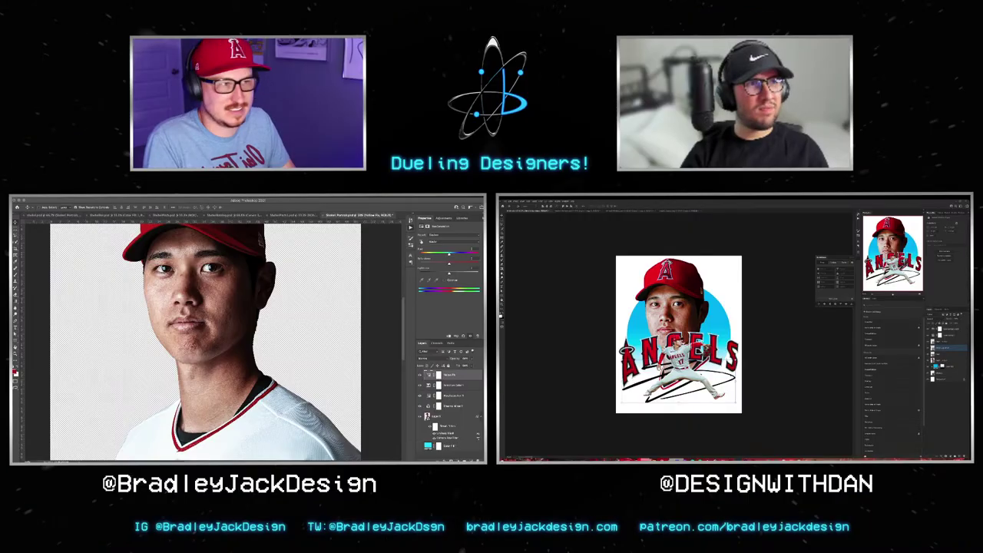
pyautogui.hotkey('alt', 'F9')
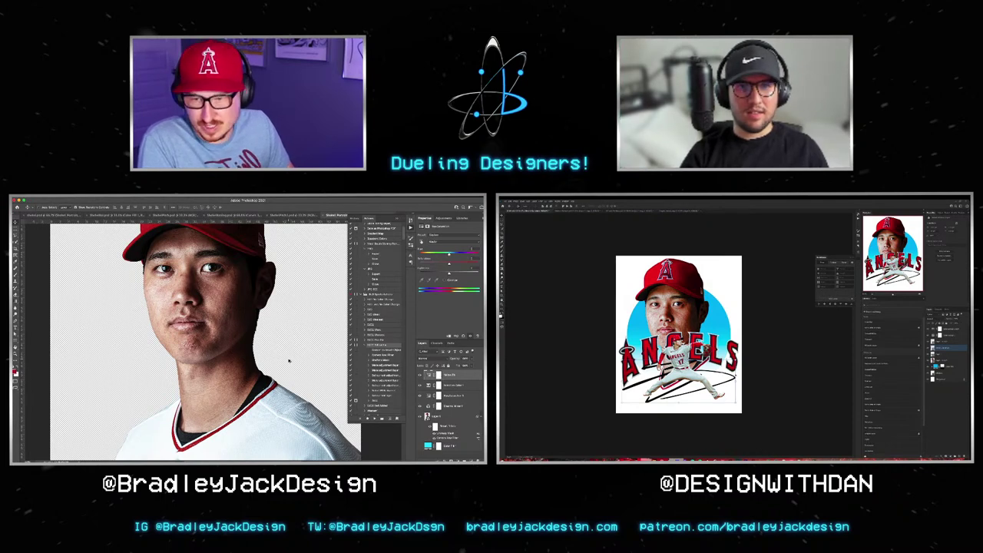
pyautogui.hotkey('ctrl', '0')
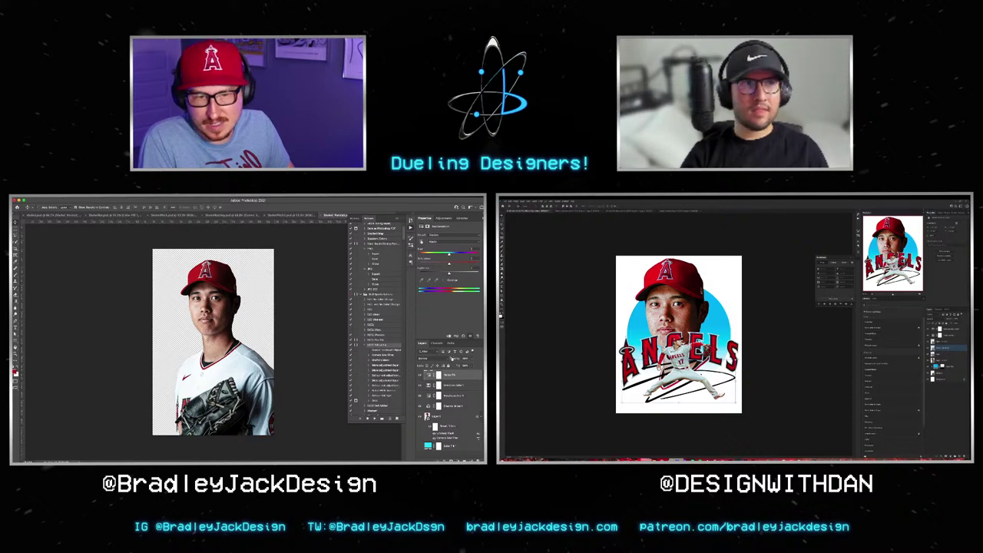
pyautogui.press('w')
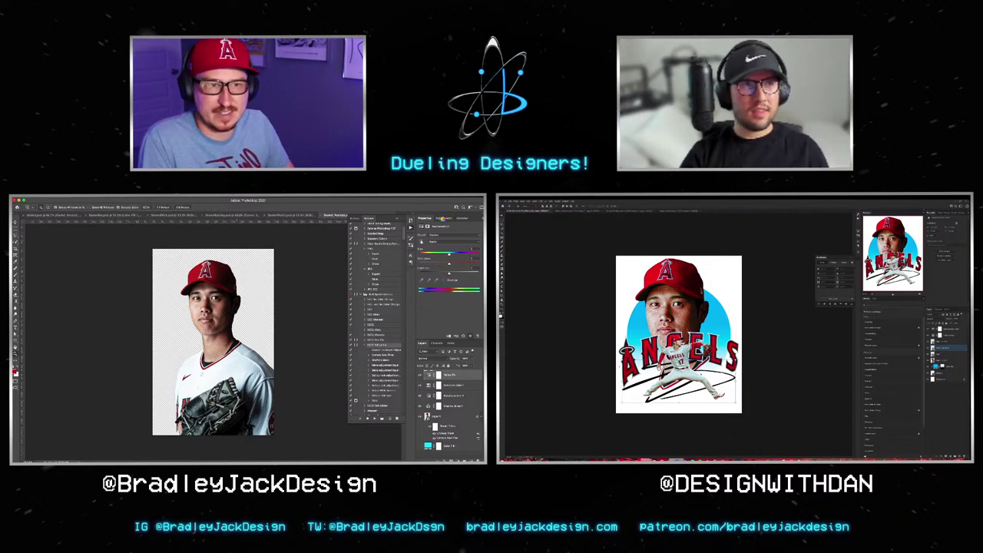
pyautogui.click(444, 218)
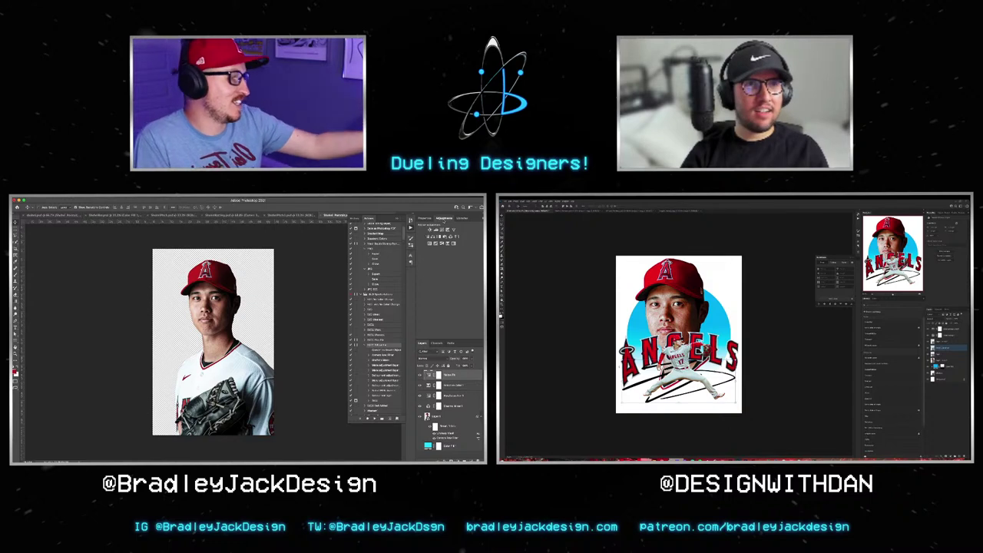
# Step: Add a Hue/Saturation layer targeting Yellows and desaturate the portrait to near black-and-white
pyautogui.press('w')
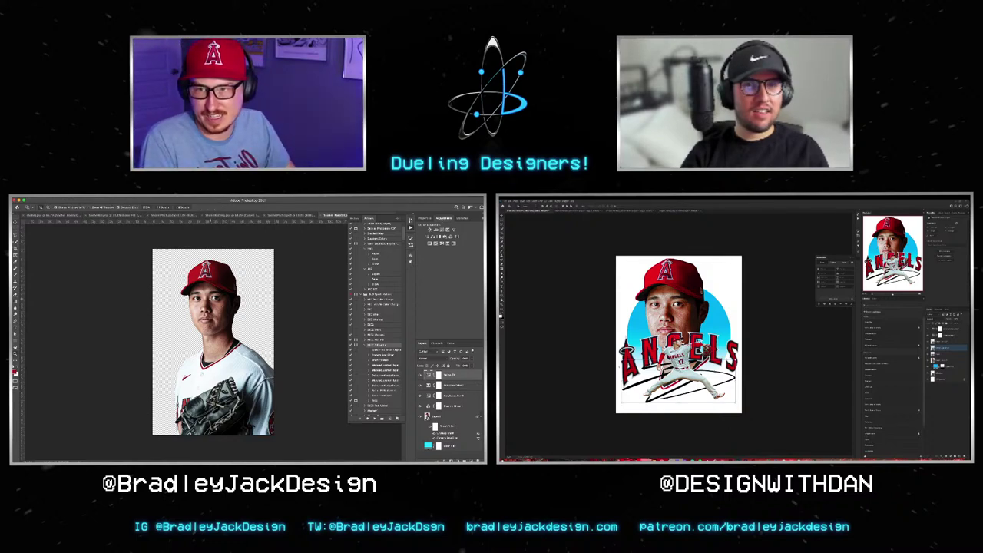
pyautogui.hotkey('ctrl', '+')
pyautogui.scroll(2, 203, 296)
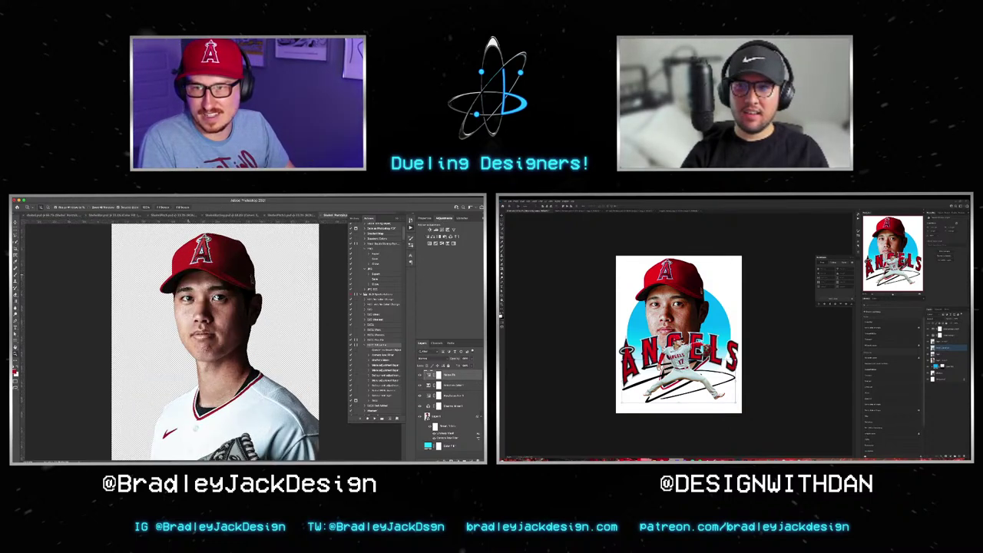
pyautogui.scroll(2, 204, 296)
pyautogui.scroll(3, 203, 296)
pyautogui.press('v')
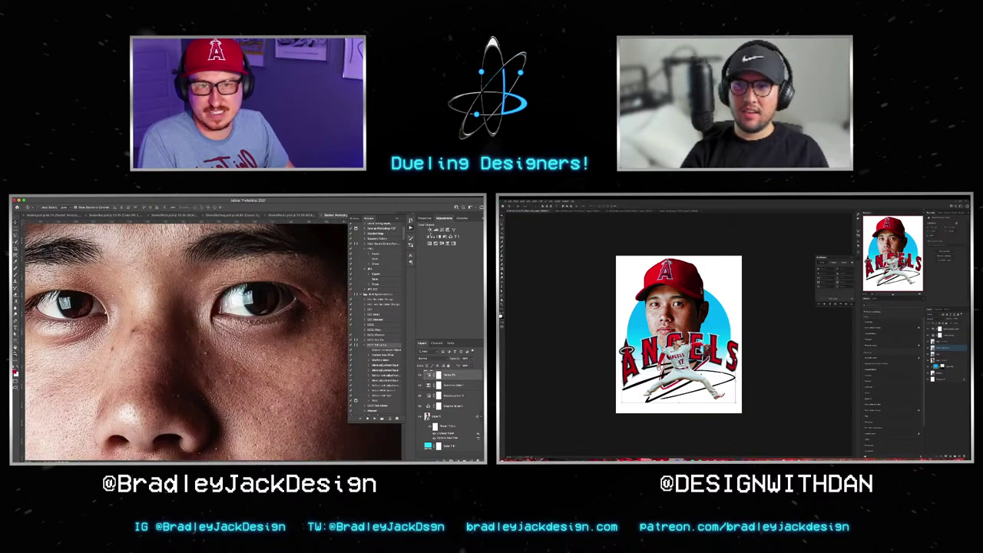
pyautogui.click(423, 236)
pyautogui.click(433, 242)
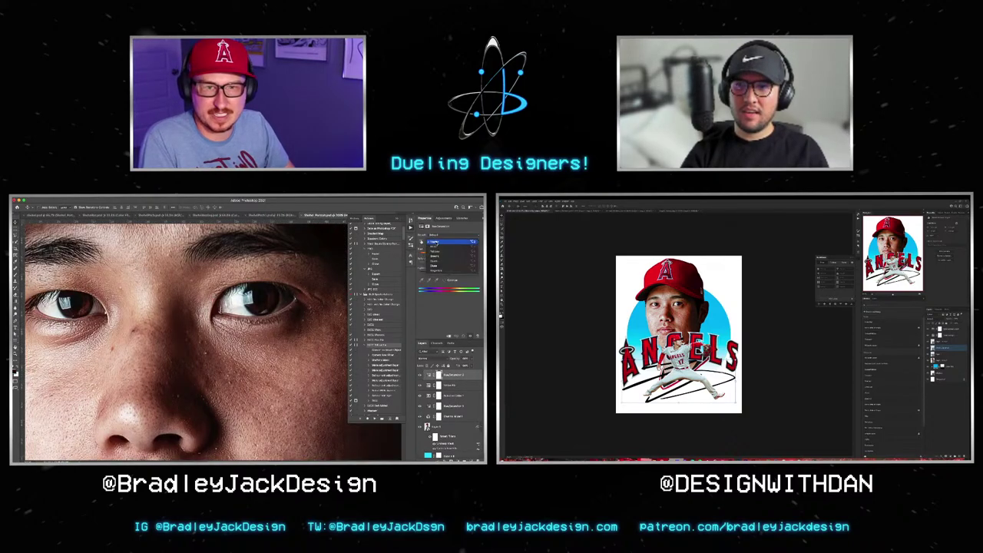
pyautogui.click(433, 250)
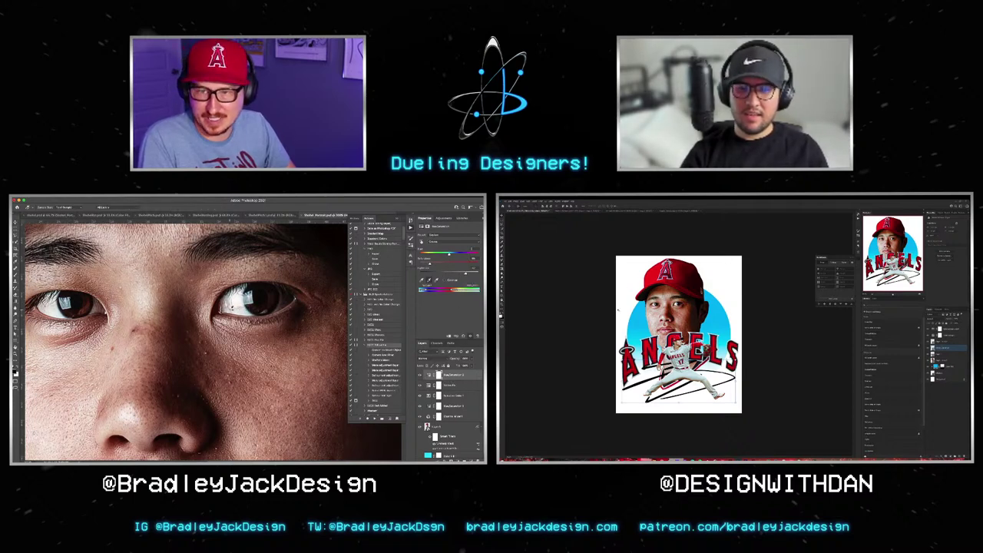
pyautogui.click(391, 314)
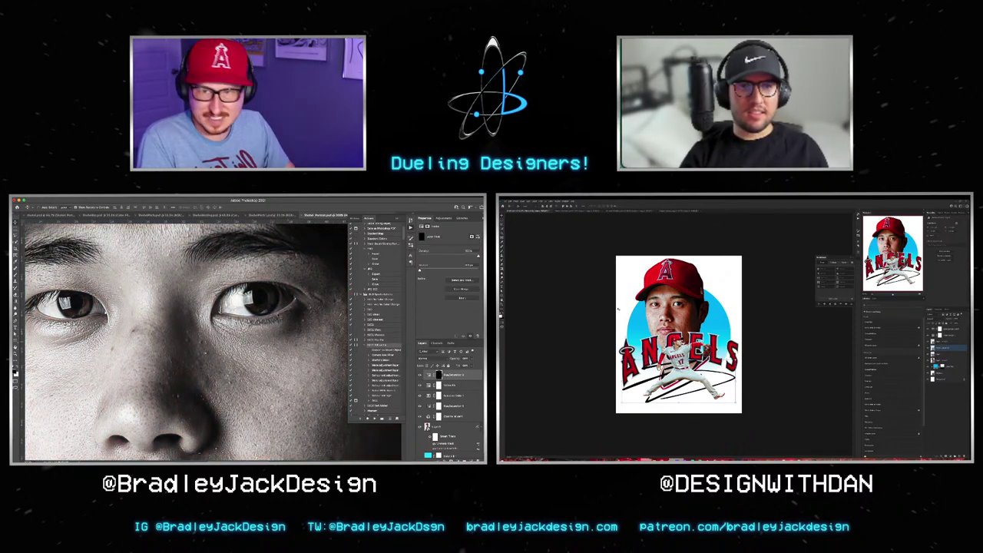
# Step: Undo the desaturation, group the selected layers into Group 3, and shift the guide left
pyautogui.hotkey('ctrl', 'z')
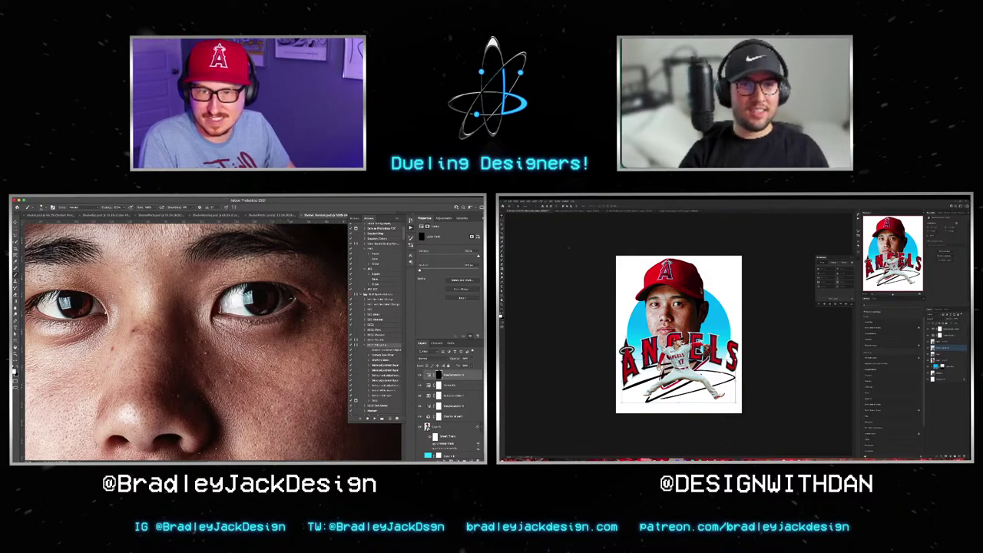
pyautogui.scroll(5, 254, 310)
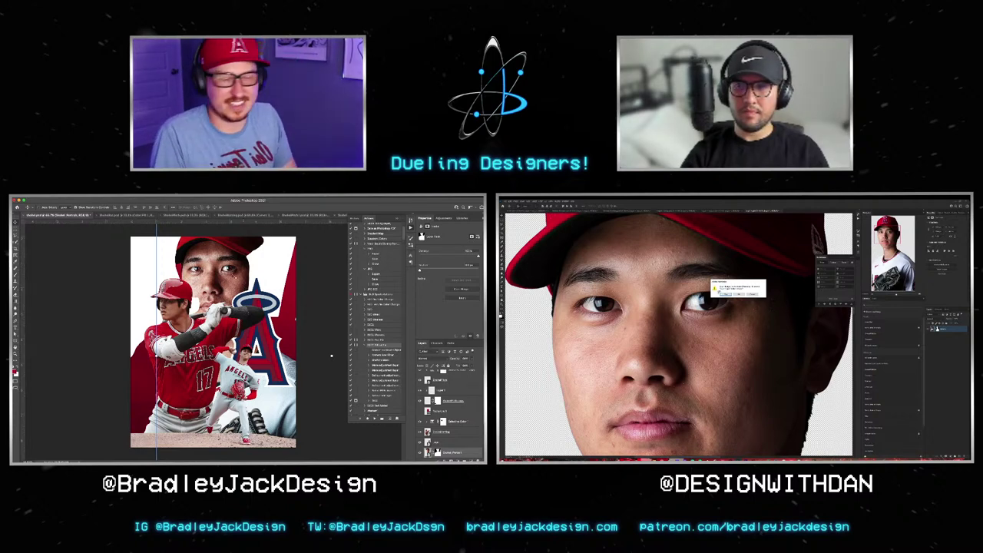
pyautogui.press('Return')
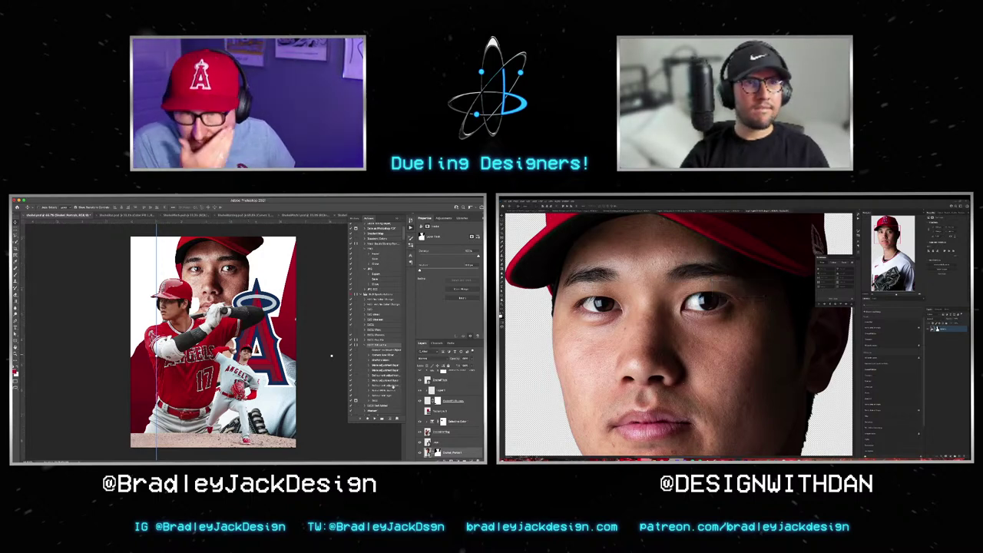
pyautogui.hotkey('ctrl', 'g')
pyautogui.moveTo(157, 342); pyautogui.dragTo(105, 337)
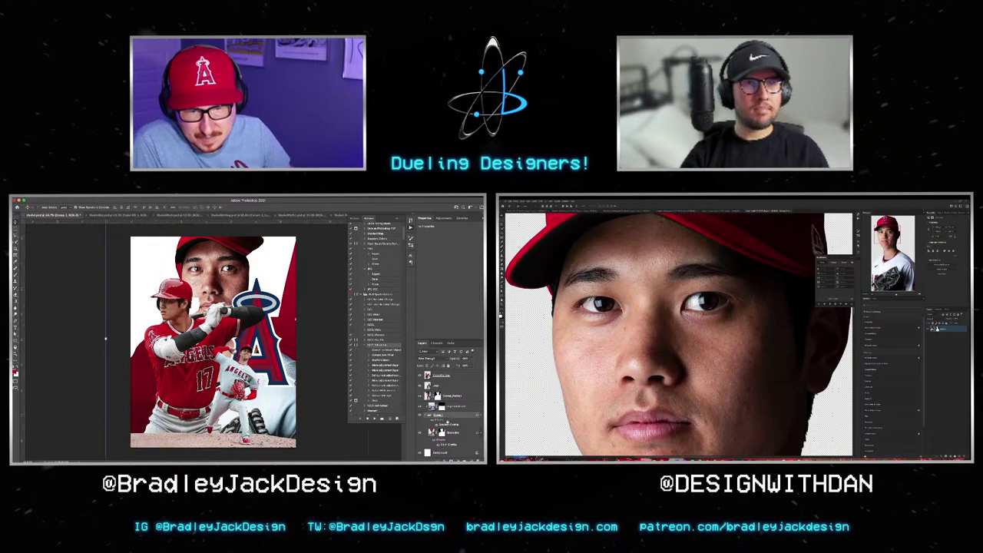
# Step: Review the layer's Layer Style effects, including the shadow settings, and apply them
pyautogui.doubleClick(457, 415)
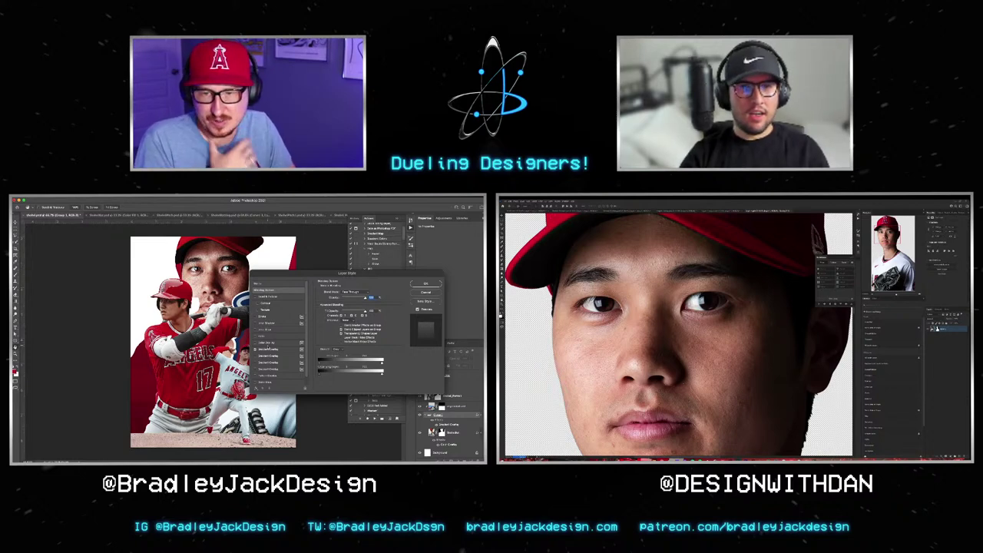
pyautogui.click(265, 329)
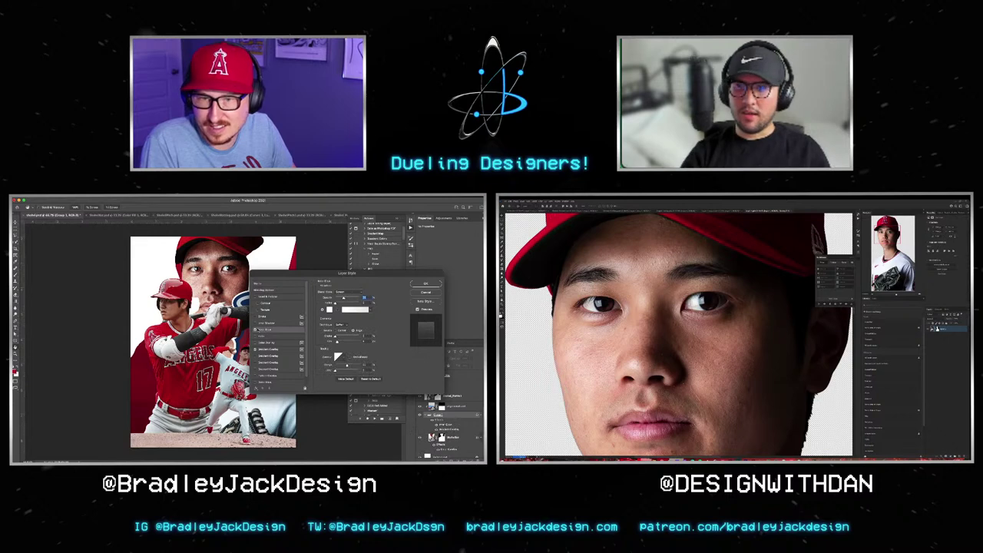
pyautogui.click(266, 322)
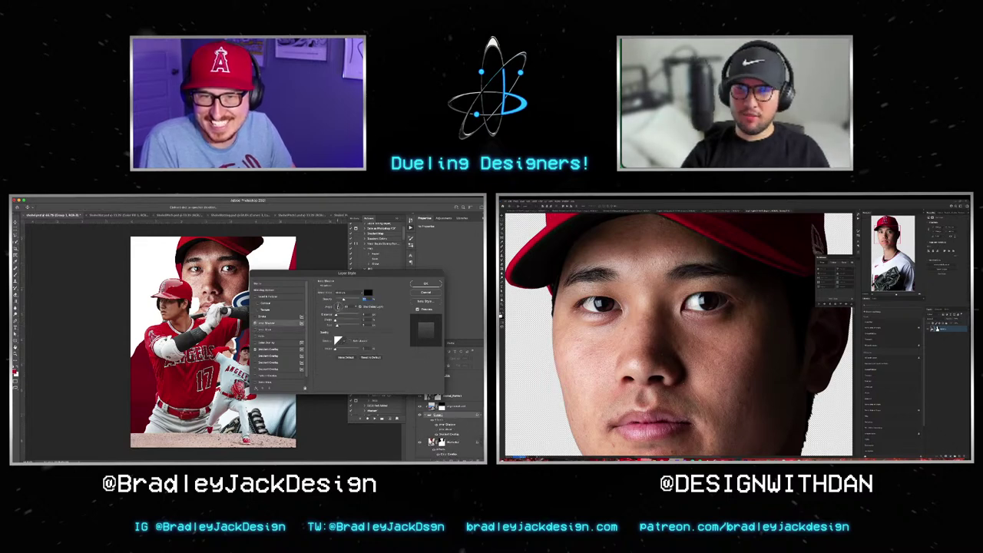
pyautogui.hotkey('ctrl', '0')
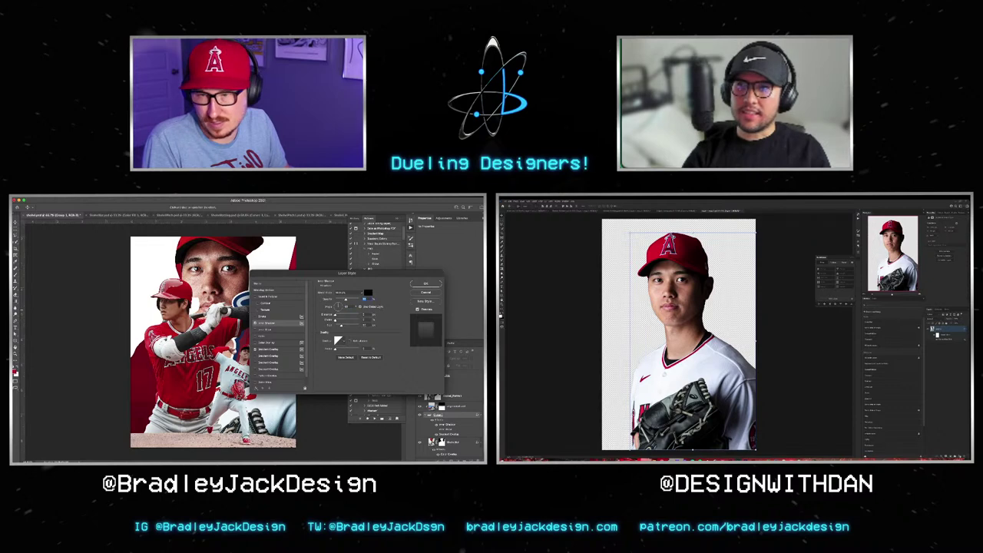
pyautogui.hotkey('ctrl', 'd')
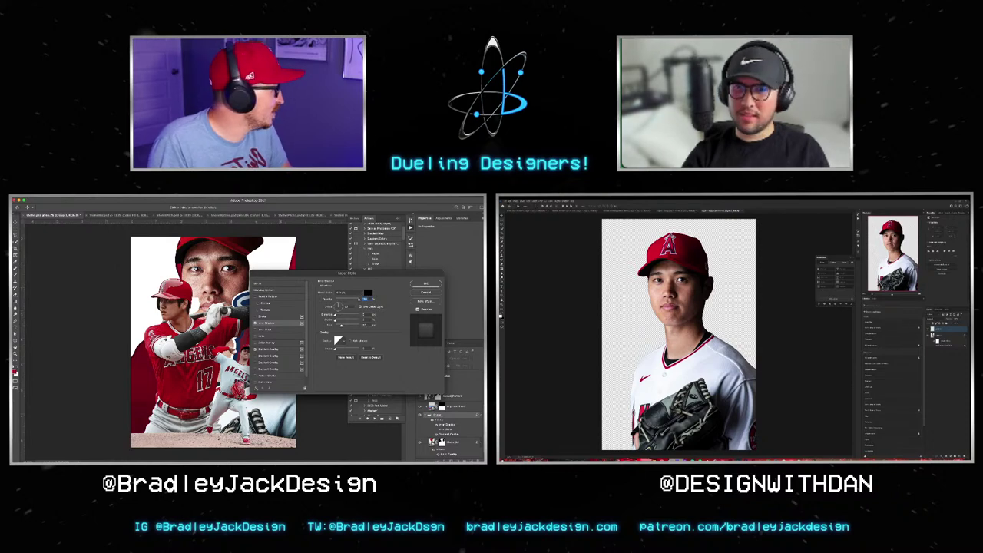
pyautogui.click(511, 205)
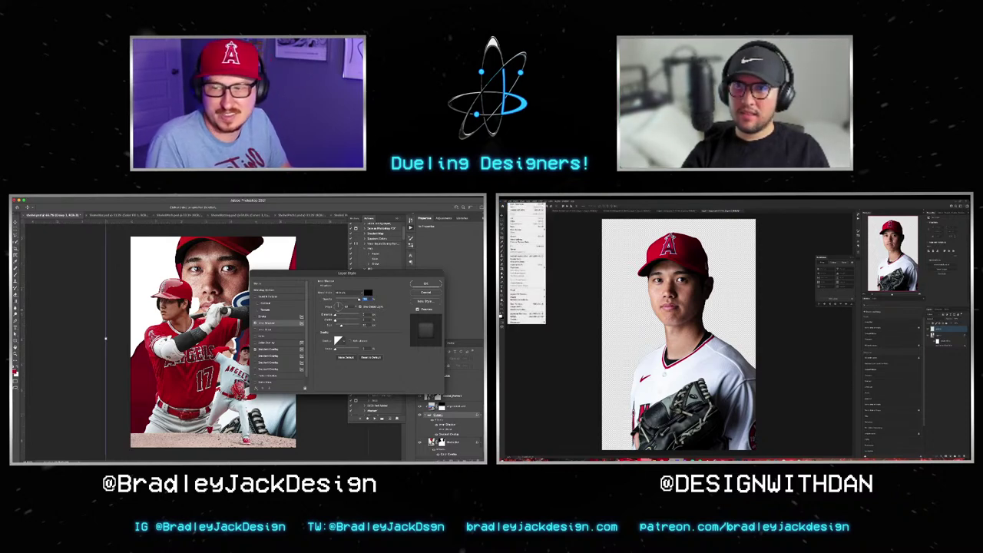
pyautogui.press('Return')
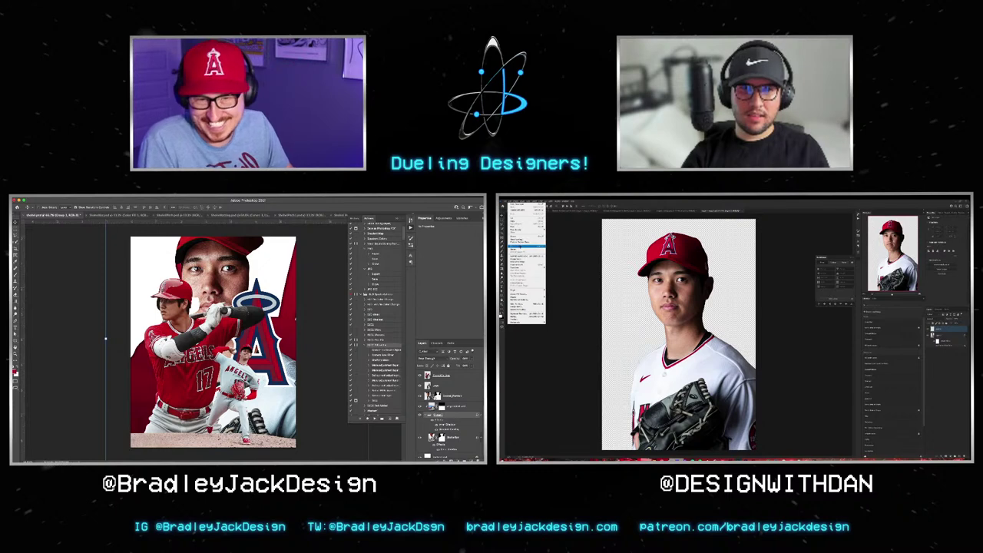
# Step: Switch to the pitching cutout document from the open-documents list
pyautogui.click(526, 245)
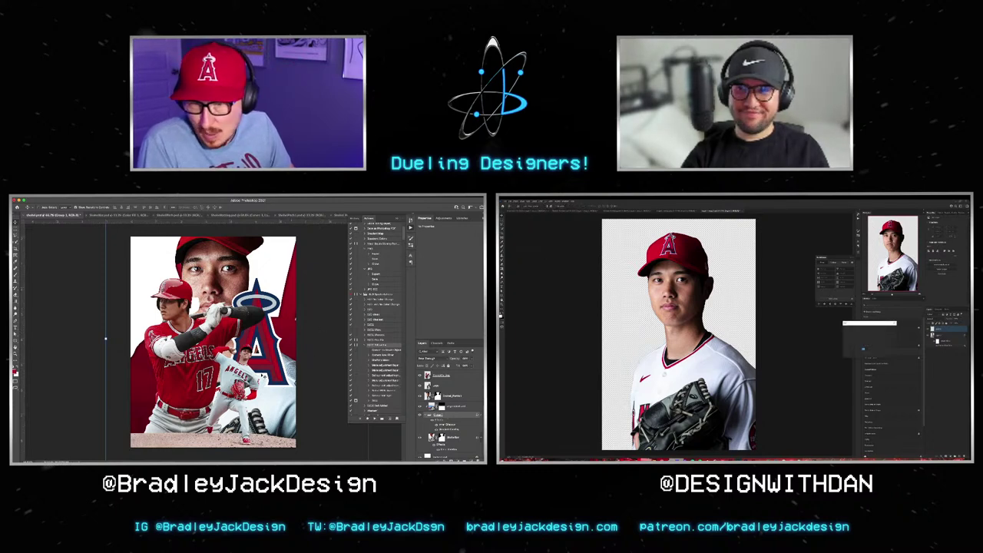
pyautogui.rightClick(244, 376)
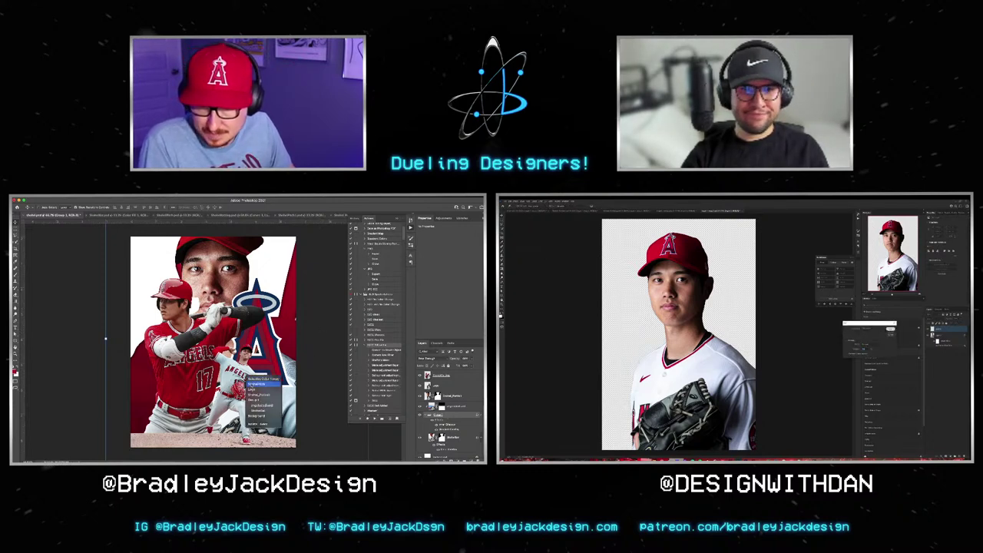
pyautogui.click(257, 384)
# Step: Add a Curves adjustment and a Hue/Saturation adjustment (via saved action) to the pitching cutout
pyautogui.click(181, 215)
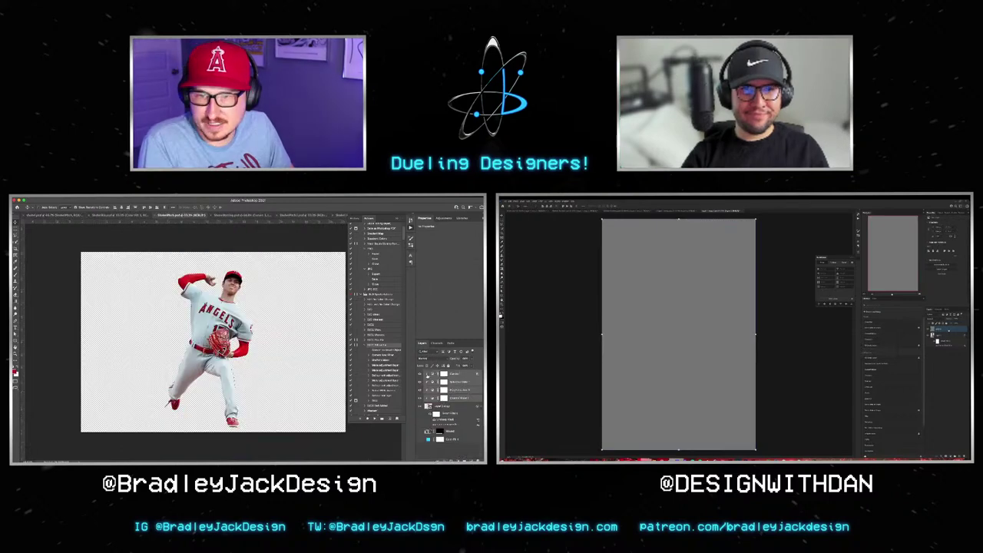
pyautogui.rightClick(930, 331)
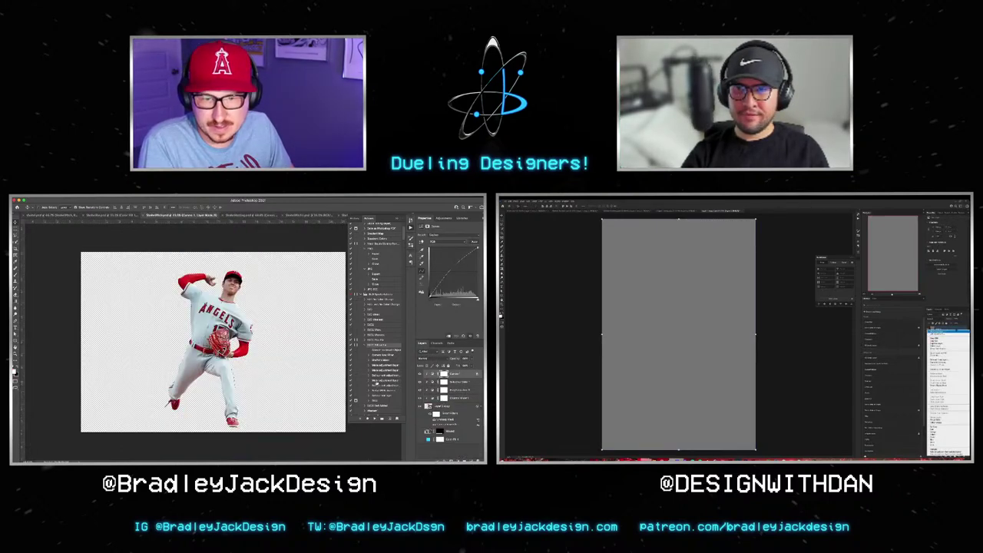
pyautogui.click(946, 332)
pyautogui.click(374, 418)
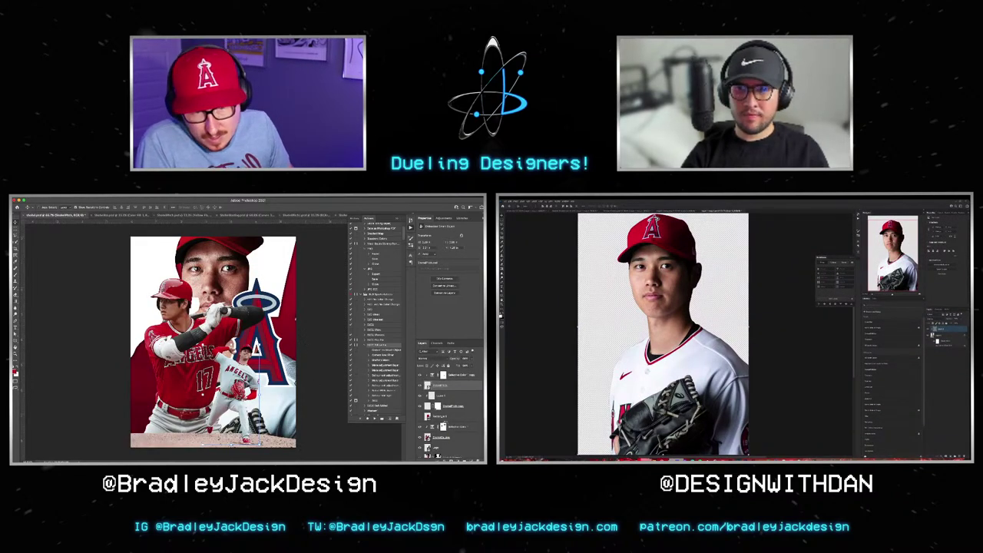
# Step: Zoom in on the player's face and move the layer up so the red rectangle shows
pyautogui.hotkey('ctrl', '+')
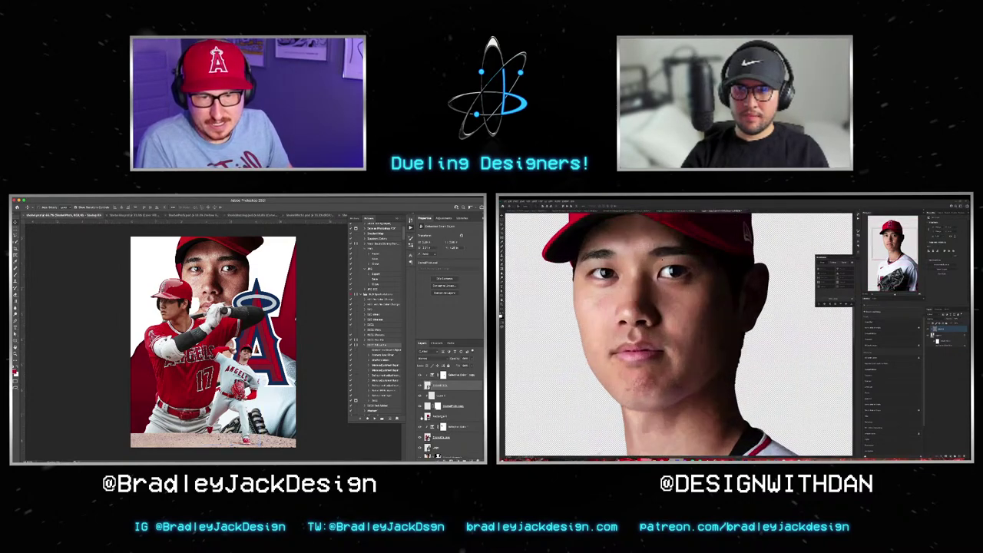
pyautogui.hotkey('ctrl', '+')
pyautogui.scroll(2, 676, 330)
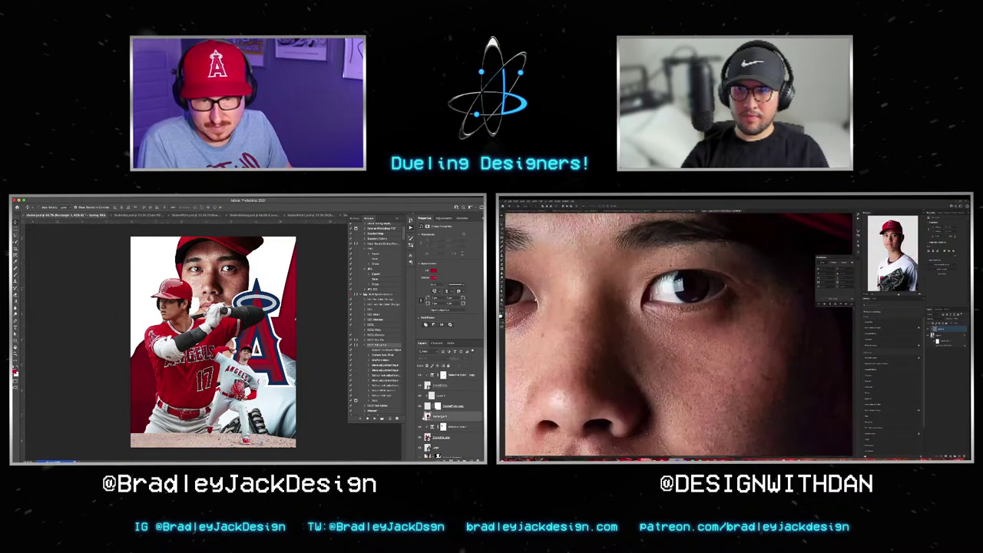
pyautogui.moveTo(439, 415); pyautogui.dragTo(439, 403)
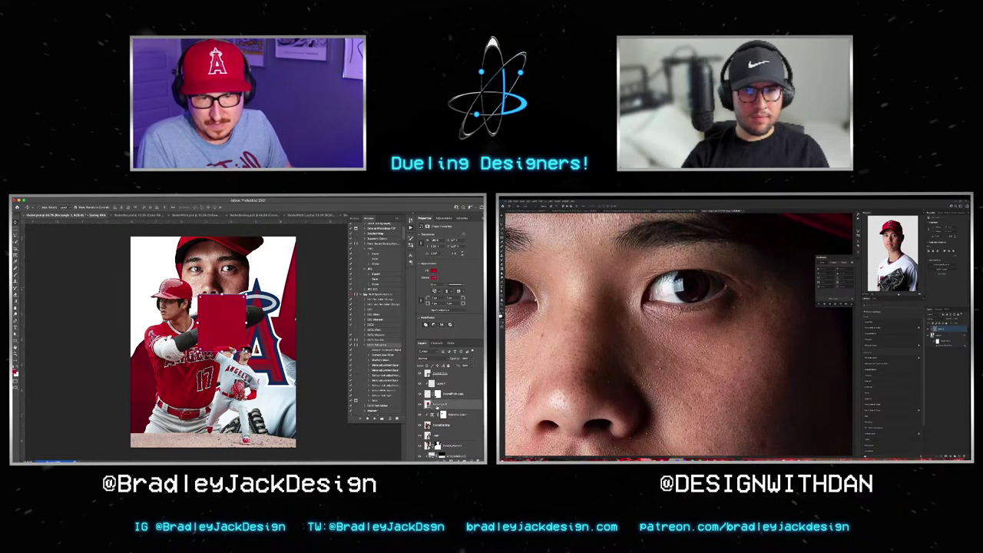
pyautogui.scroll(-1, 451, 414)
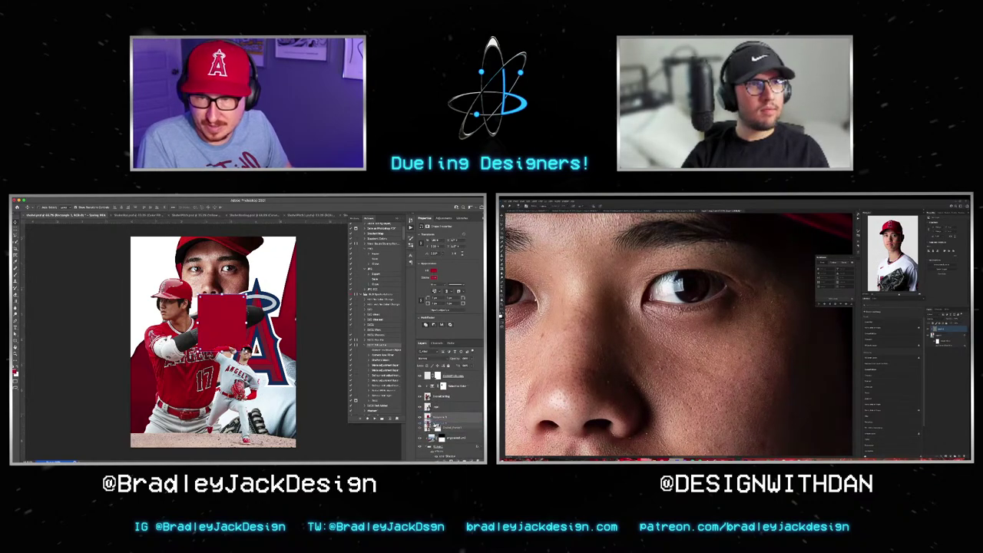
pyautogui.scroll(3, 684, 292)
pyautogui.scroll(2, 683, 292)
pyautogui.scroll(2, 683, 292)
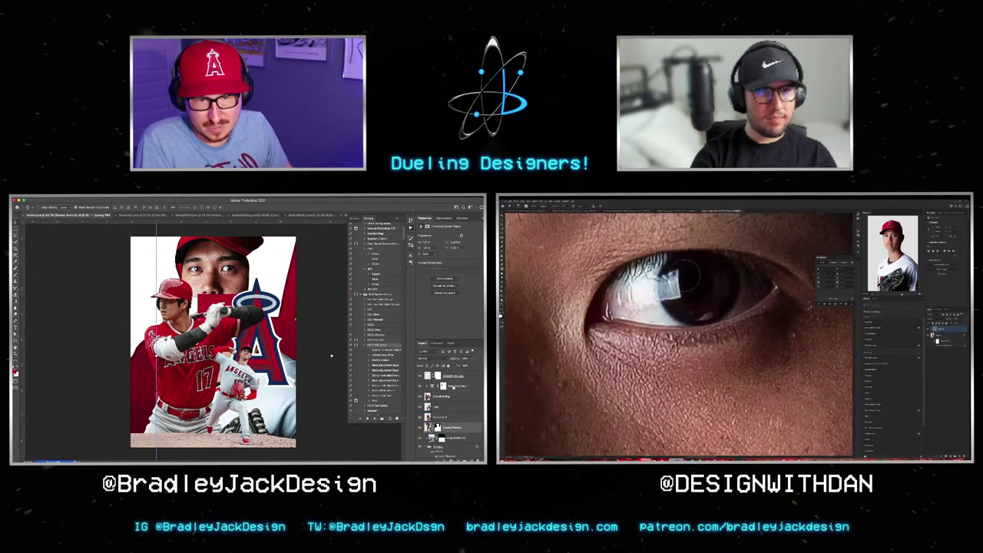
# Step: Add a Selective Color adjustment layer with an inverted black mask, ready to brush in
pyautogui.click(444, 455)
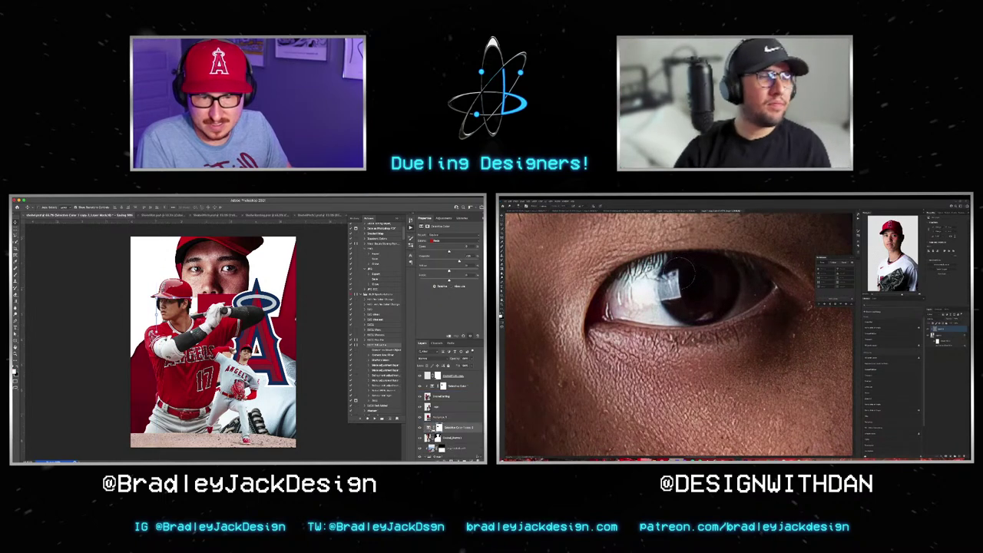
pyautogui.hotkey('ctrl', 'i')
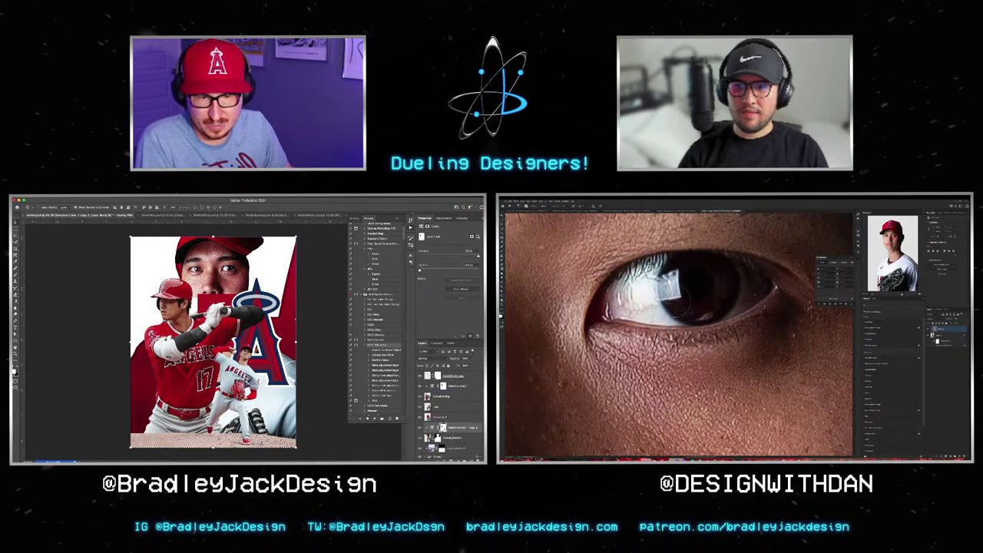
pyautogui.hotkey('ctrl', 'a')
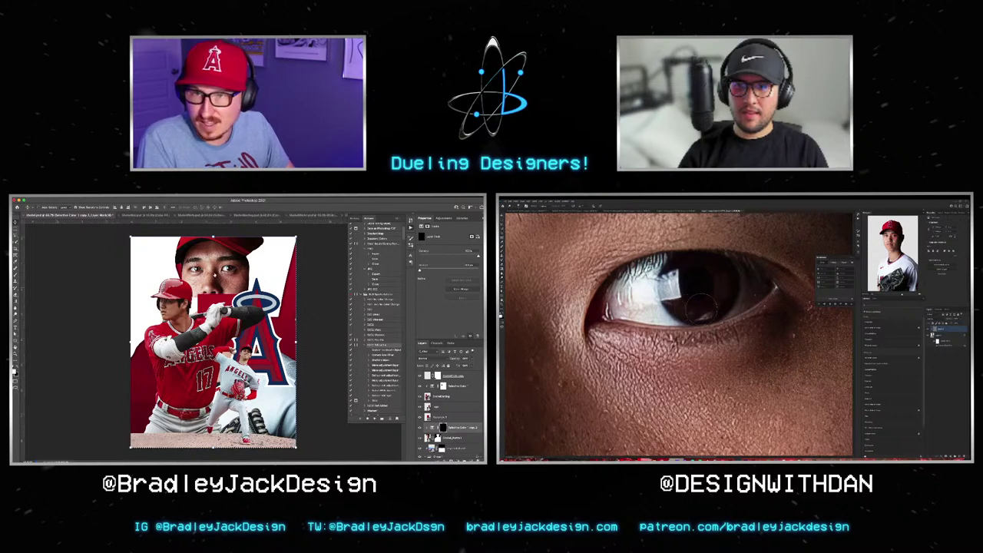
pyautogui.press('b')
pyautogui.hotkey('ctrl', '+')
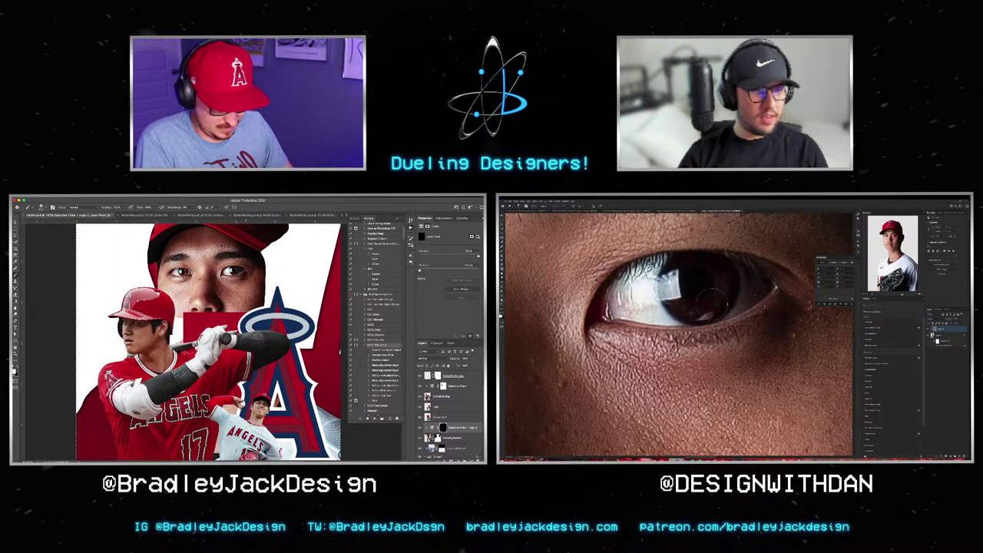
pyautogui.scroll(2, 208, 341)
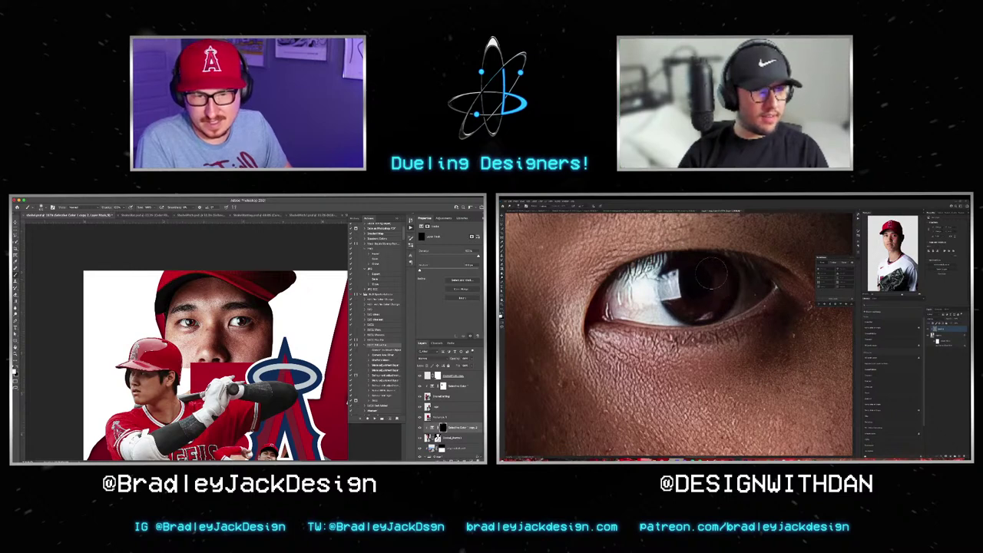
pyautogui.hotkey('alt', '[')
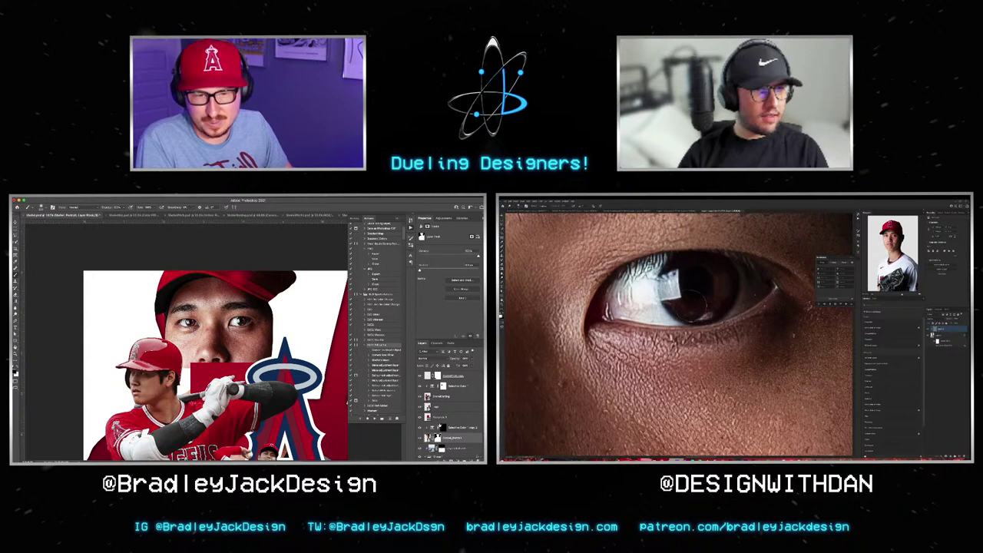
pyautogui.hotkey('alt', ']')
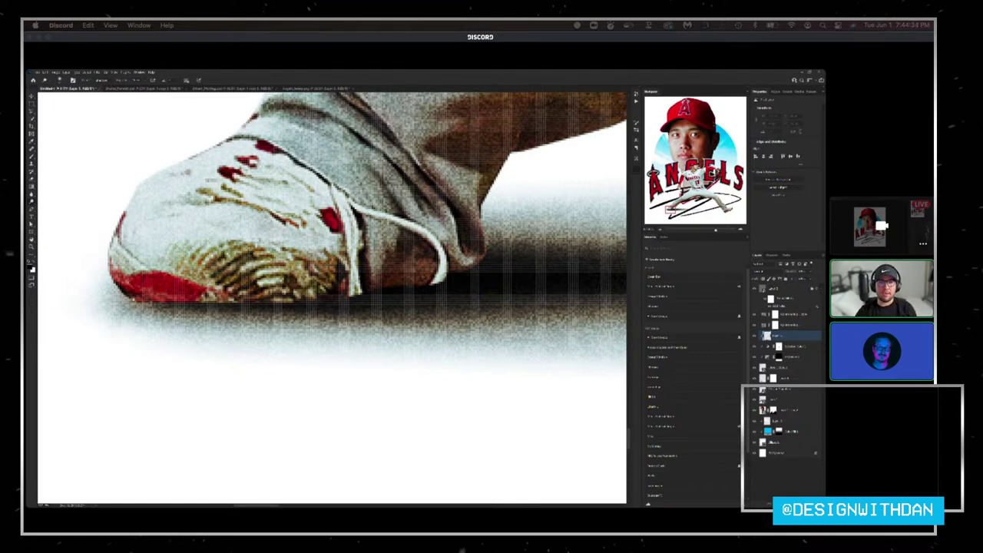
# Step: Toggle between full-screen and panel screen modes while panning to the pitcher's shoe
pyautogui.press('f')
pyautogui.moveTo(438, 257); pyautogui.dragTo(472, 274)
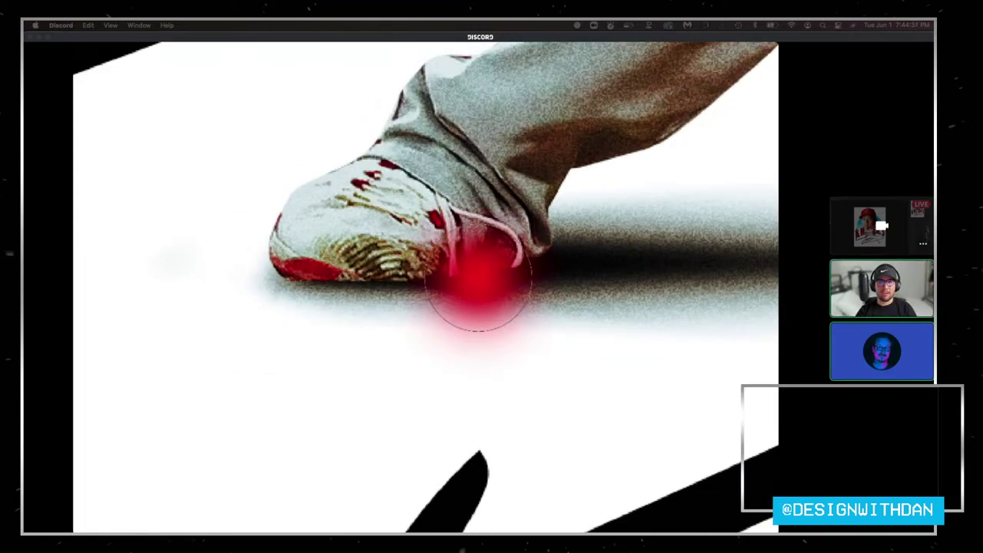
pyautogui.press('f')
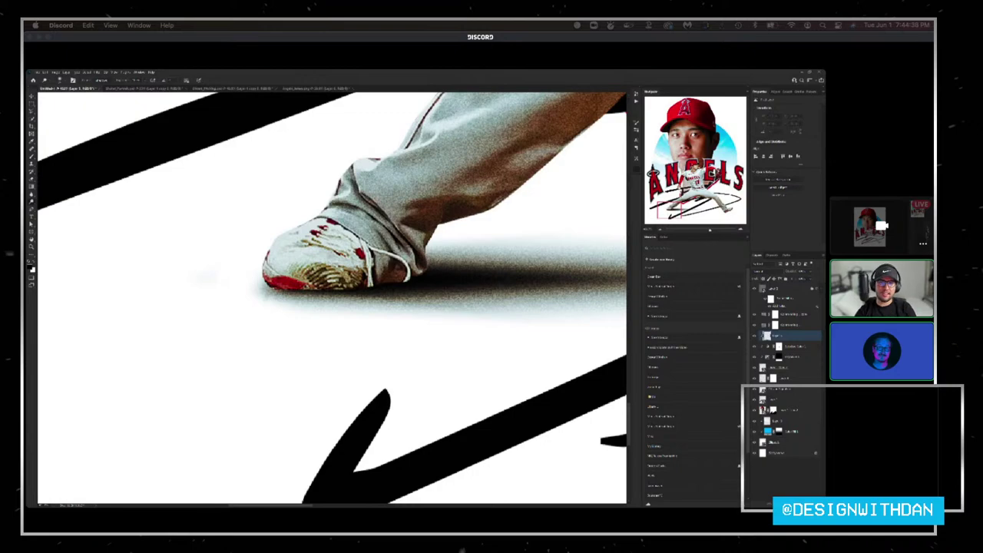
pyautogui.press('f')
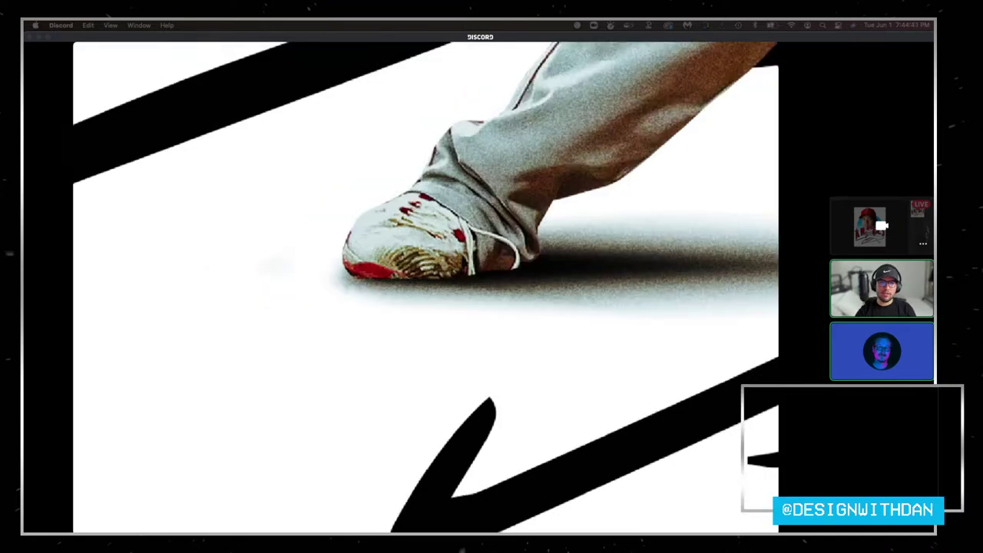
pyautogui.press('f')
pyautogui.press('f')
pyautogui.press('f')
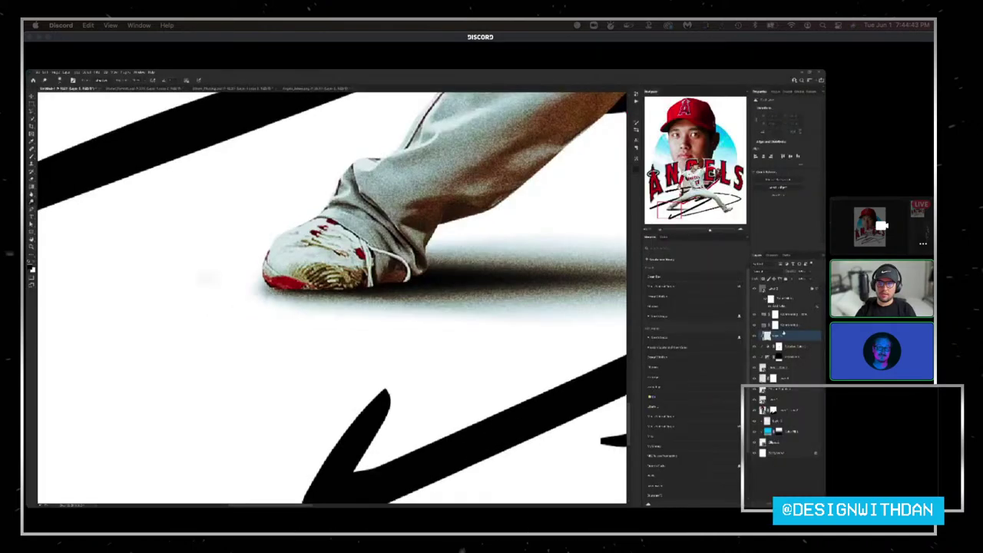
pyautogui.press('f')
pyautogui.press('f')
pyautogui.press('f')
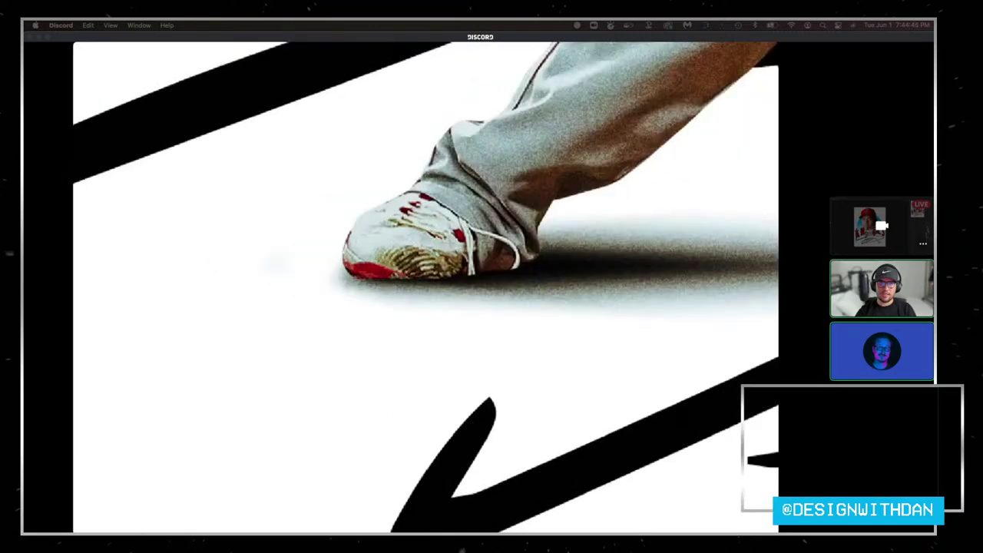
pyautogui.press('f')
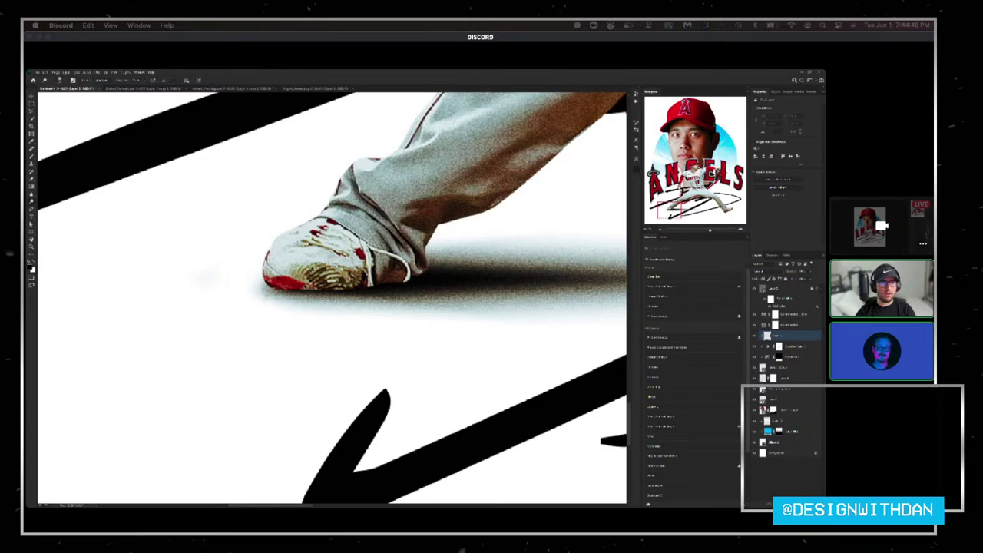
pyautogui.press('f')
pyautogui.press('f')
pyautogui.press('f')
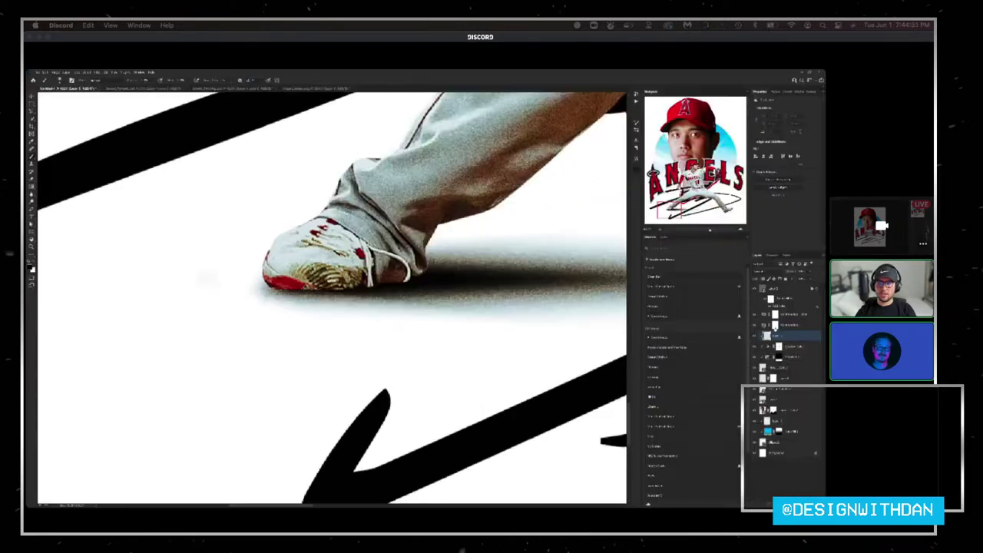
pyautogui.press('f')
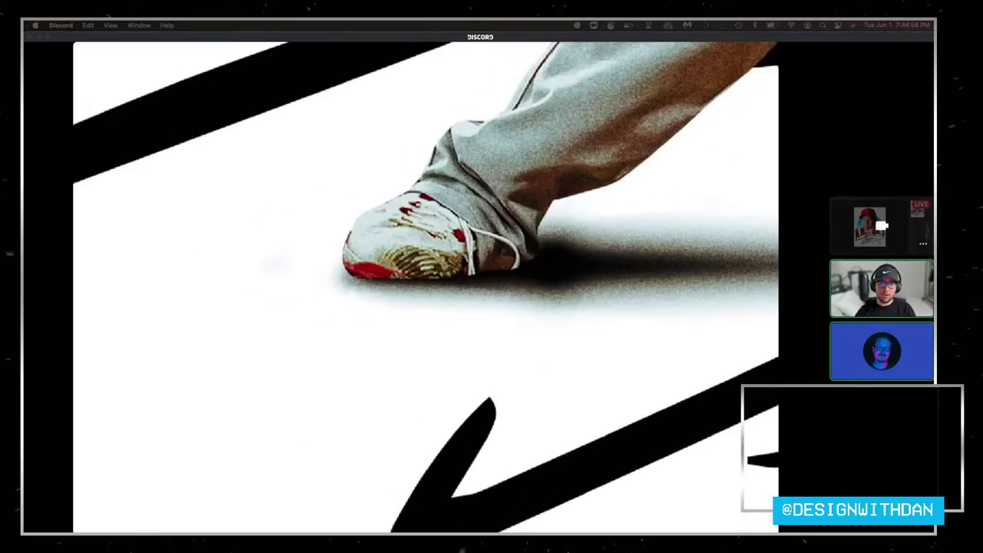
pyautogui.press('f')
pyautogui.press('f')
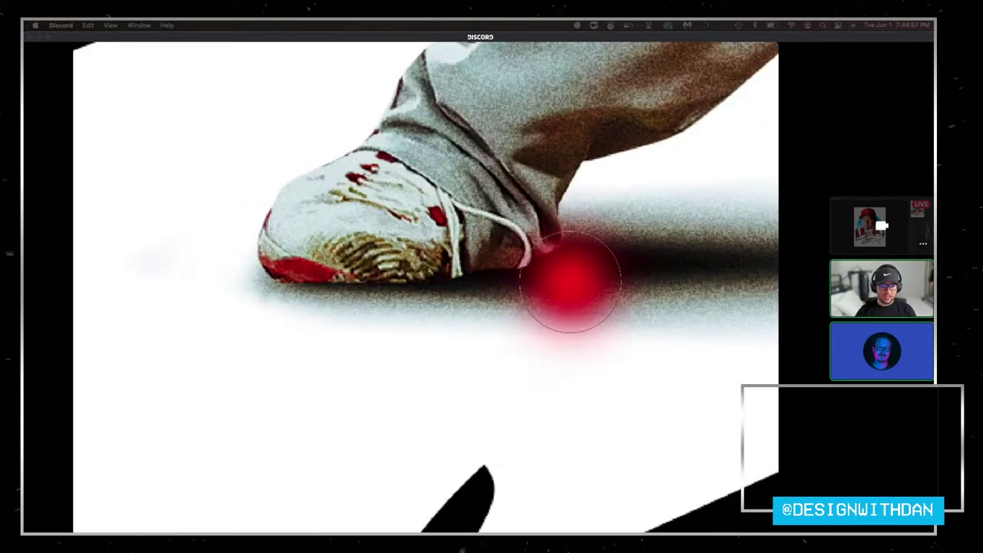
pyautogui.press('f')
# Step: Paint a dark shadow under the pitcher's front shoe and begin Free Transforming it
pyautogui.press('f')
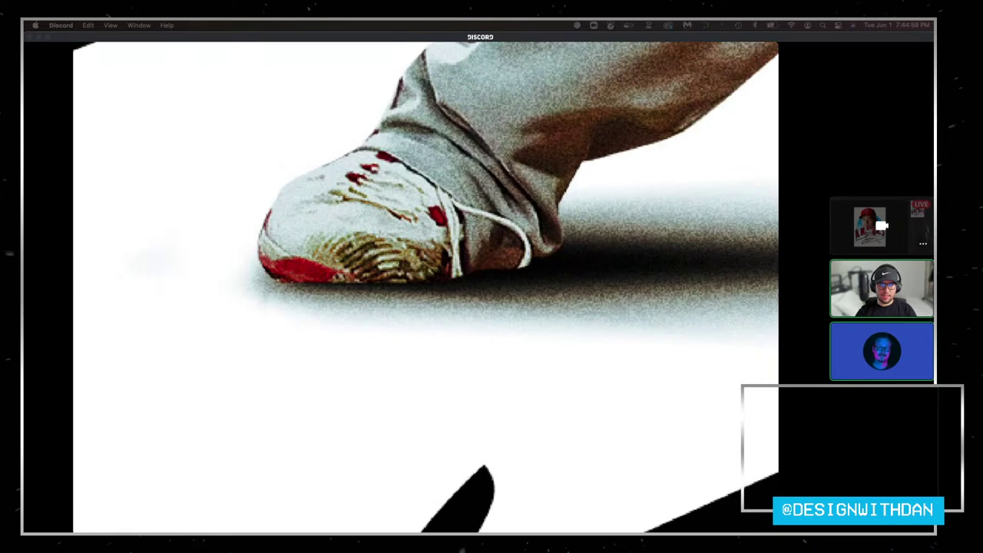
pyautogui.moveTo(522, 307); pyautogui.dragTo(346, 307)
pyautogui.press('f')
pyautogui.press('f')
pyautogui.hotkey('ctrl', 't')
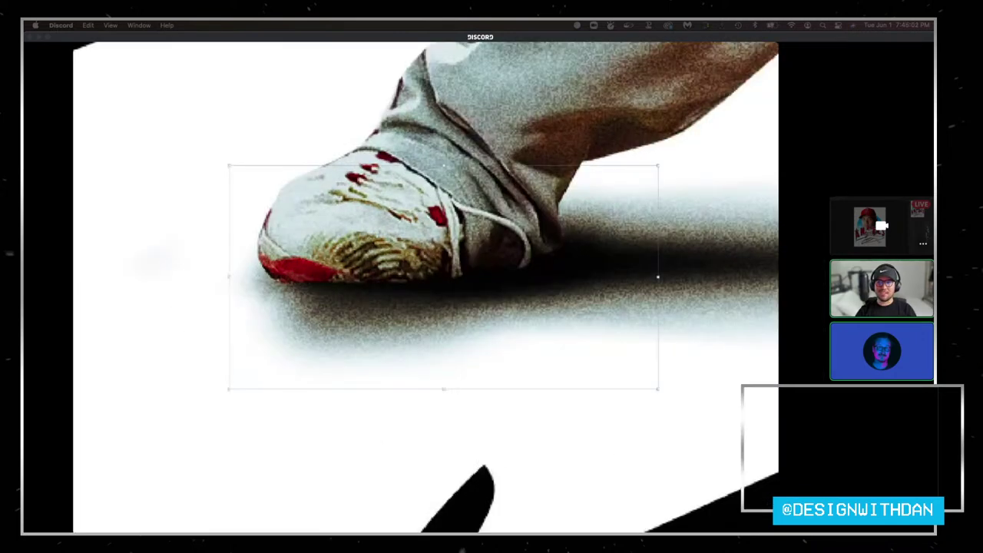
pyautogui.press('f')
pyautogui.press('f')
pyautogui.hotkey('ctrl', '-')
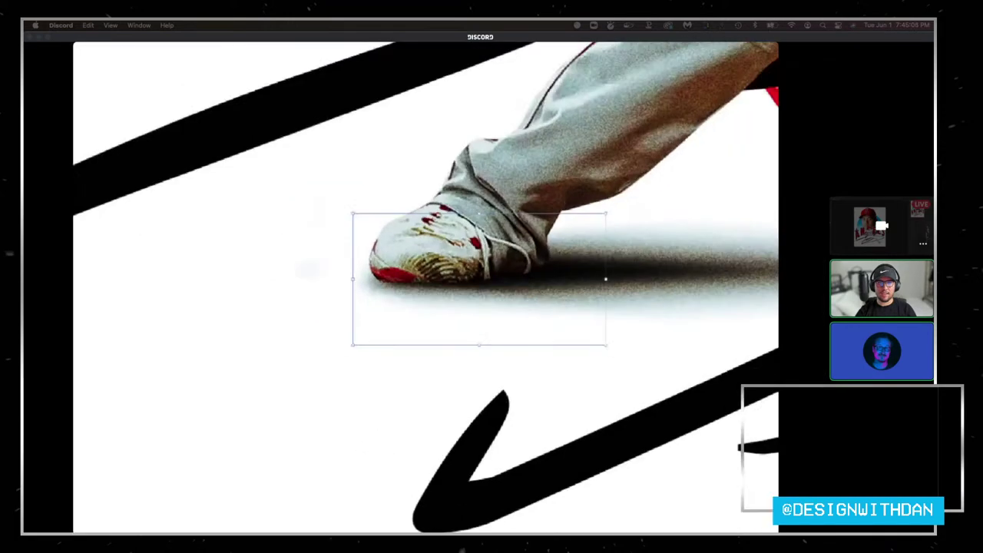
pyautogui.hotkey('ctrl', '-')
pyautogui.hotkey('ctrl', '-')
pyautogui.press('f')
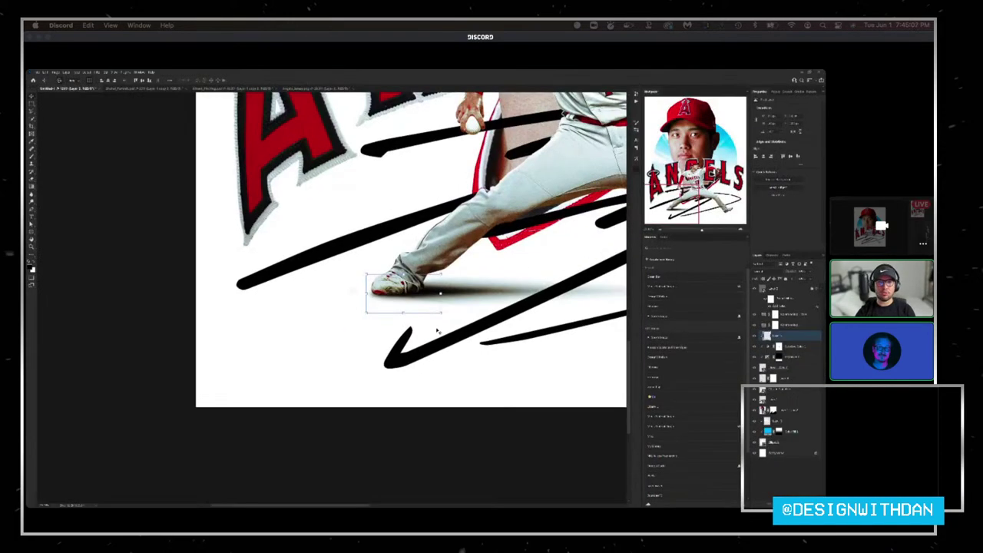
pyautogui.press('f')
pyautogui.hotkey('ctrl', '+')
pyautogui.hotkey('ctrl', '+')
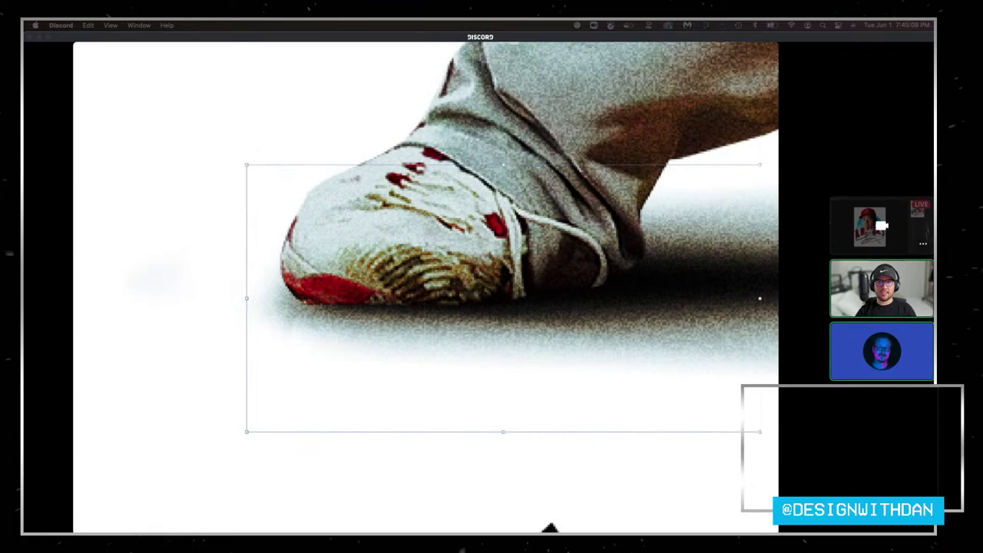
pyautogui.press('f')
pyautogui.press('f')
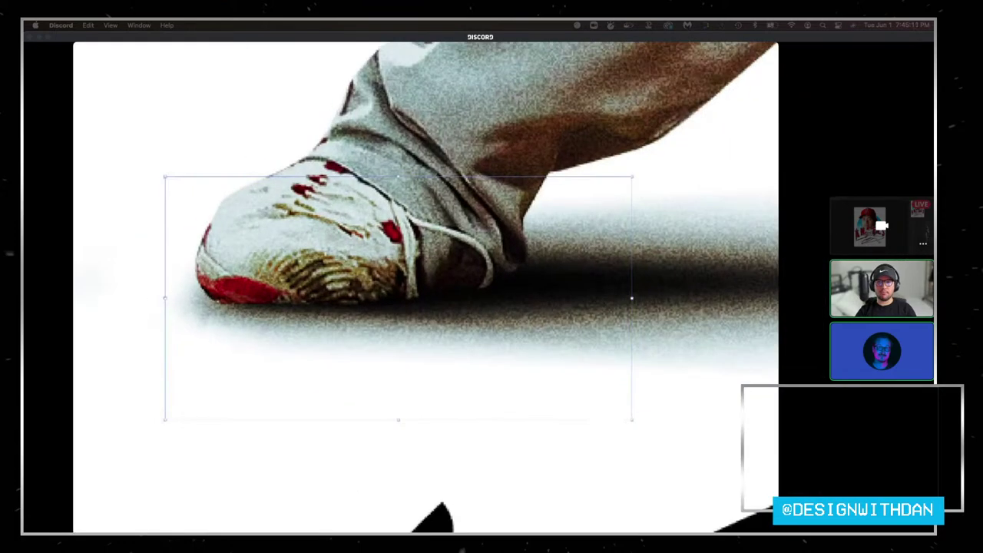
pyautogui.press('f')
pyautogui.hotkey('ctrl', '-')
pyautogui.press('f')
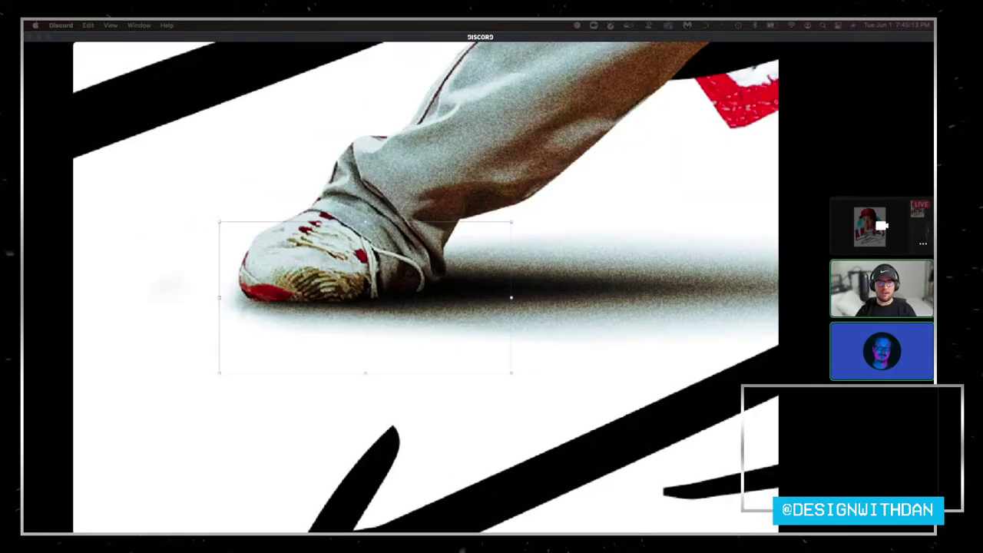
pyautogui.hotkey('ctrl', '-')
pyautogui.hotkey('ctrl', '-')
pyautogui.hotkey('ctrl', '-')
pyautogui.hotkey('ctrl', '-')
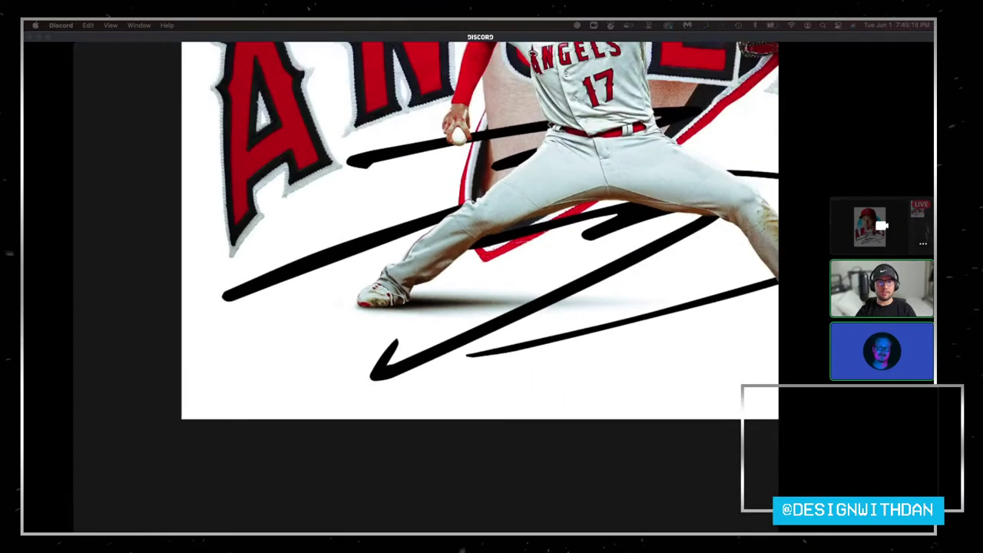
pyautogui.press('f')
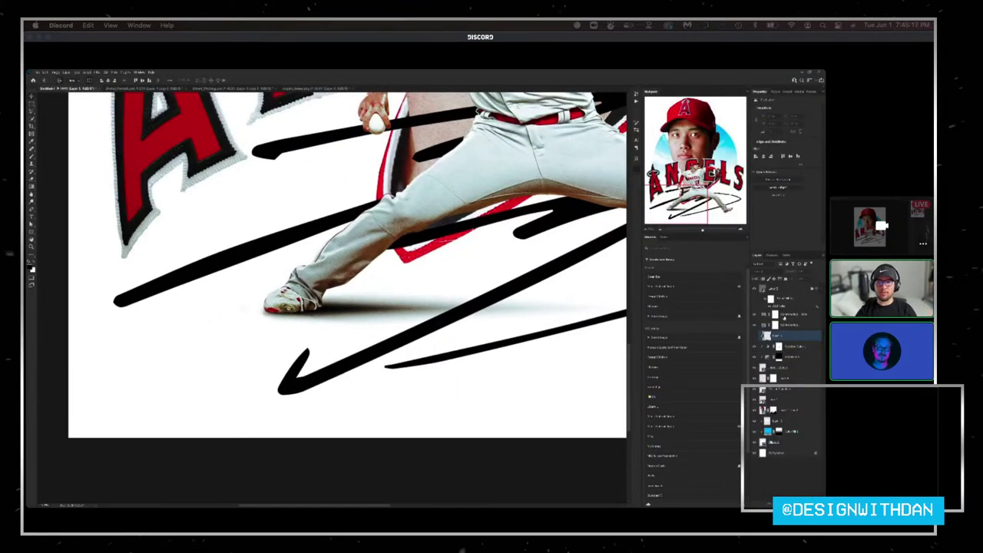
# Step: Stretch the shoe shadow wider across the stride and review it with panels hidden
pyautogui.moveTo(258, 289); pyautogui.dragTo(341, 332)
pyautogui.press('f')
pyautogui.press('f')
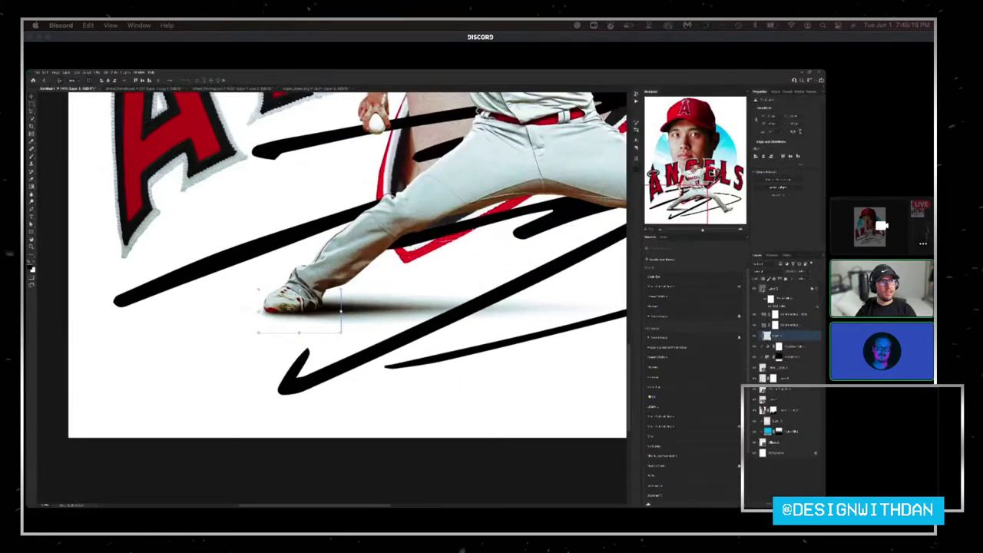
pyautogui.hotkey('ctrl', '-')
pyautogui.hotkey('ctrl', '-')
pyautogui.hotkey('ctrl', '-')
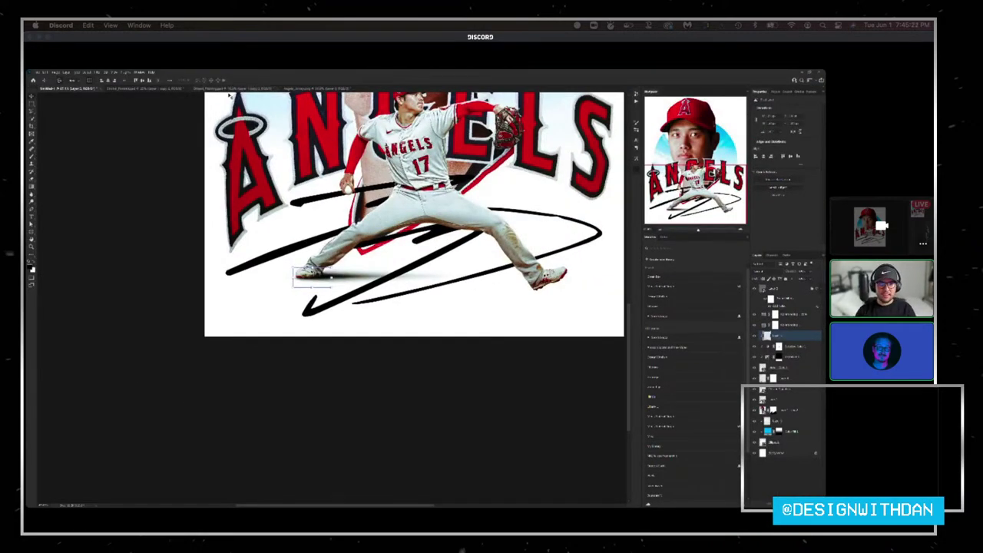
pyautogui.hotkey('ctrl', '+')
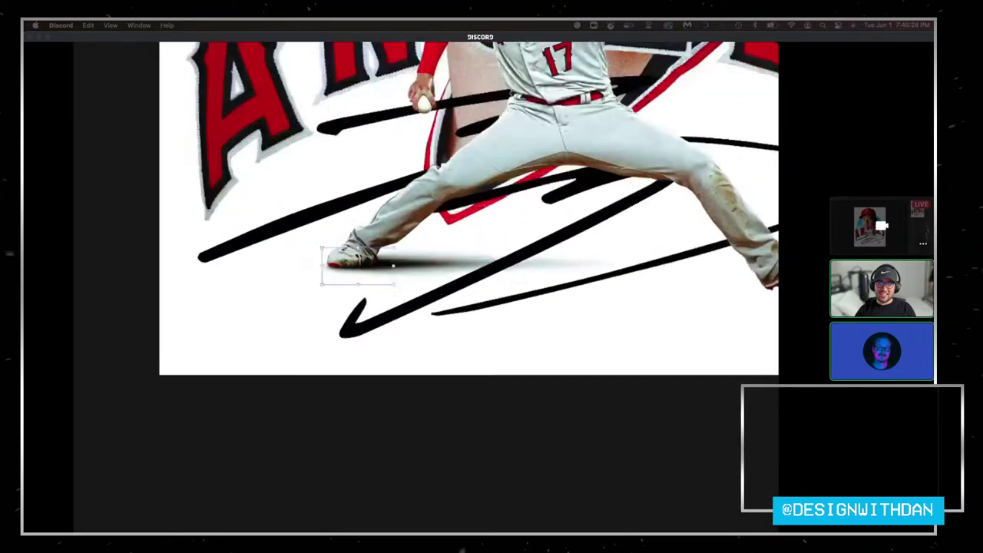
pyautogui.hotkey('ctrl', '+')
pyautogui.hotkey('ctrl', '+')
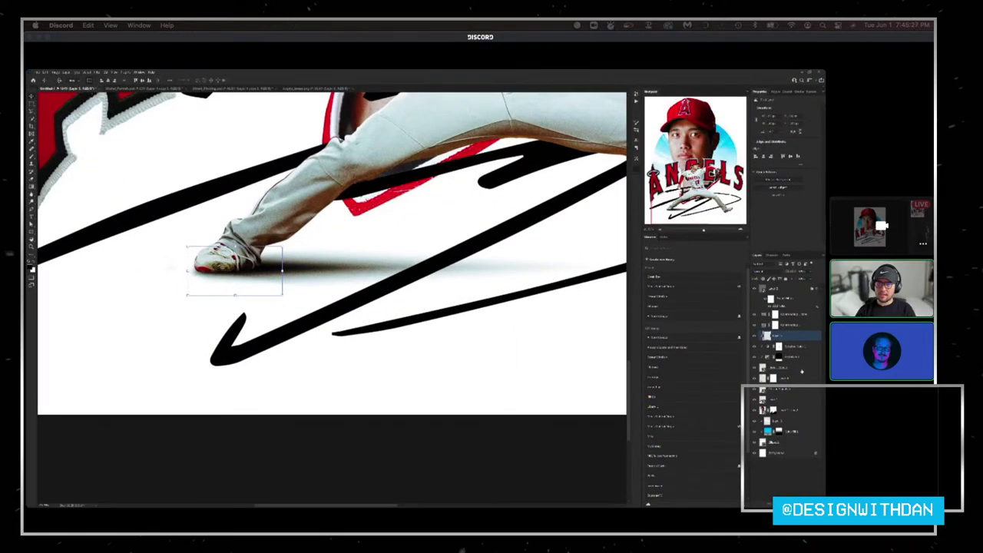
pyautogui.press('Tab')
pyautogui.press('Tab')
pyautogui.press('Tab')
pyautogui.press('Tab')
pyautogui.press('Tab')
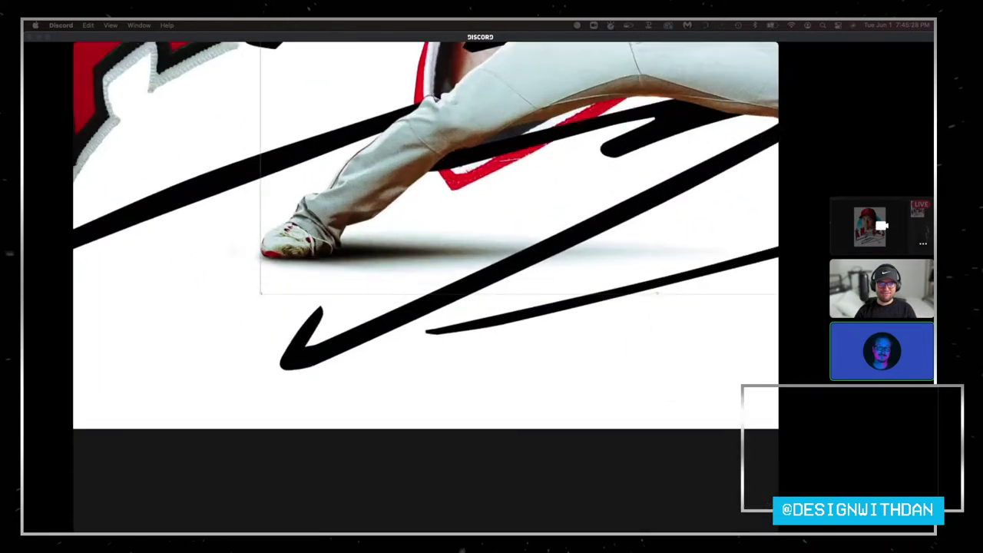
pyautogui.press('Tab')
pyautogui.press('Tab')
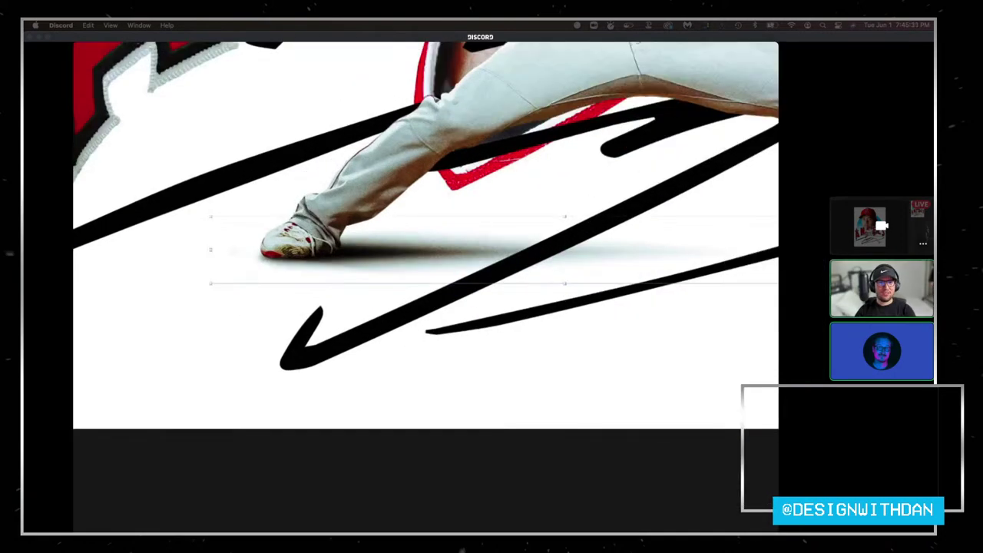
pyautogui.press('Tab')
pyautogui.press('Tab')
pyautogui.press('Tab')
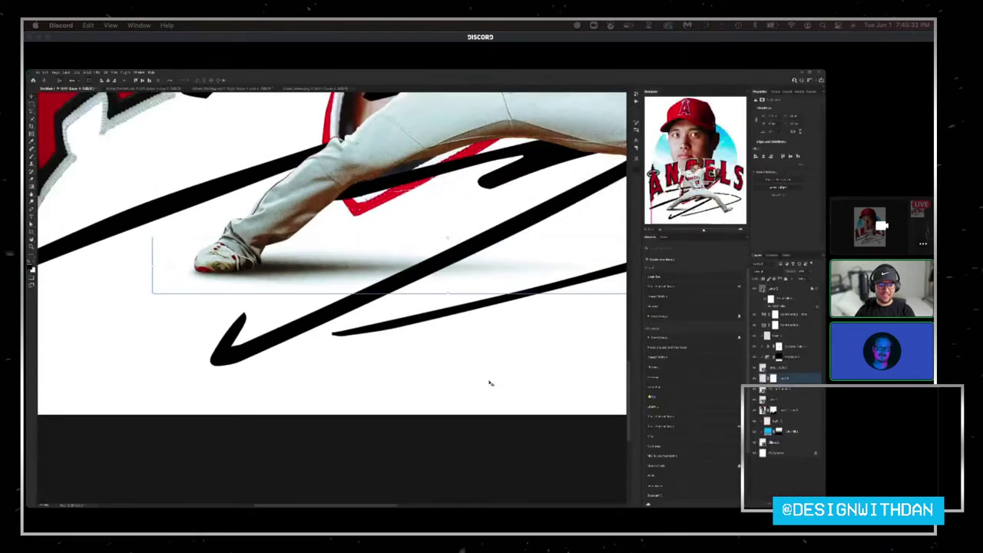
pyautogui.press('Tab')
pyautogui.press('Tab')
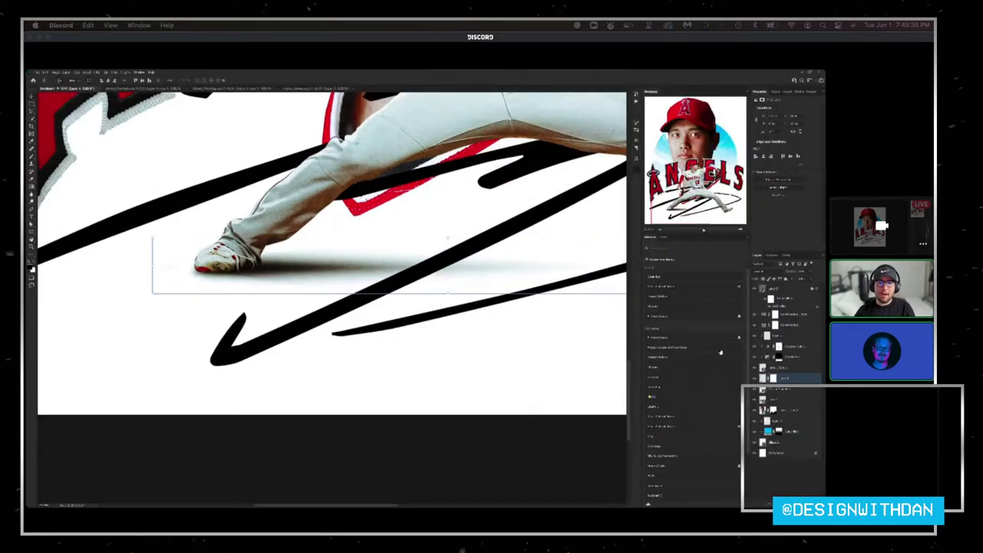
pyautogui.press('Tab')
pyautogui.scroll(-5, 351, 305)
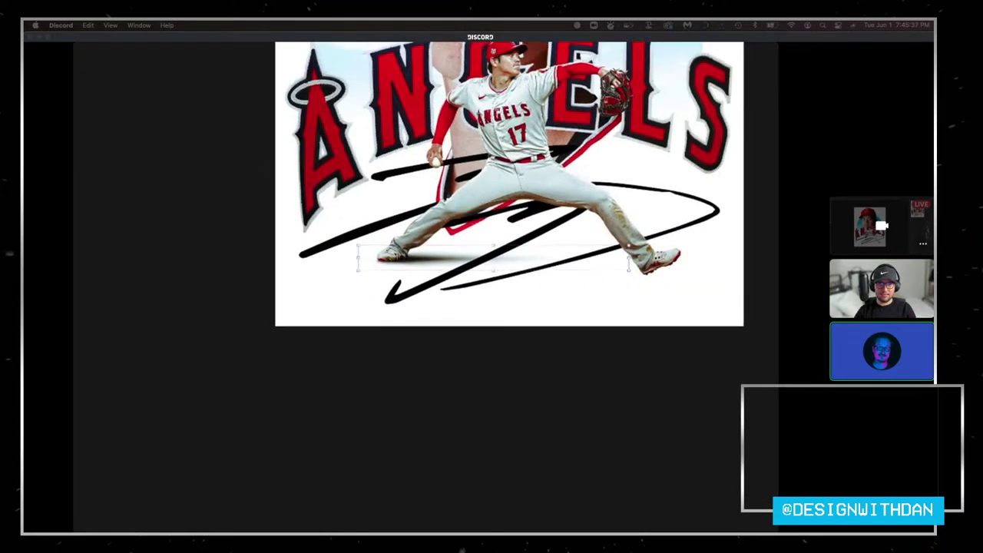
# Step: Widen the pitcher's ground shadow slightly to the right with Free Transform
pyautogui.press('Tab')
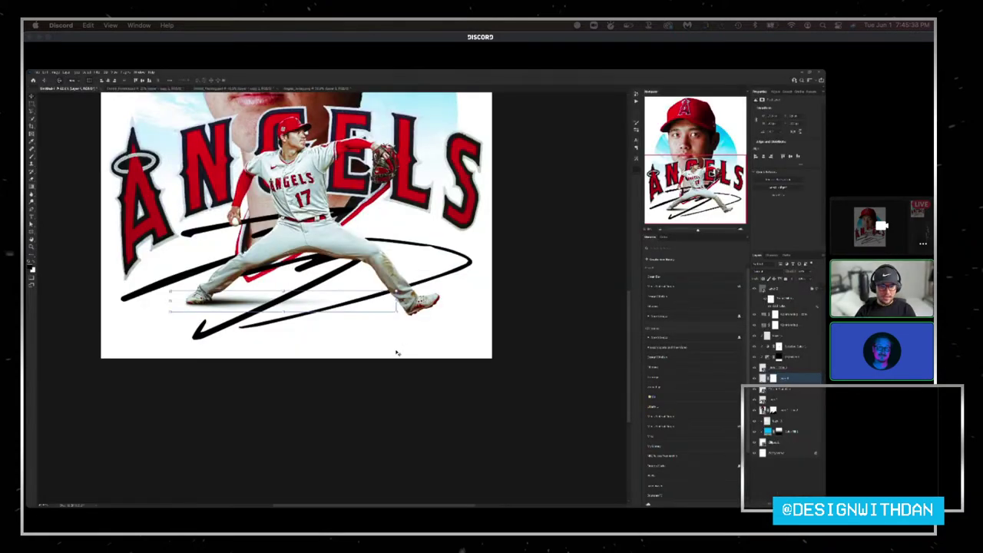
pyautogui.press('Tab')
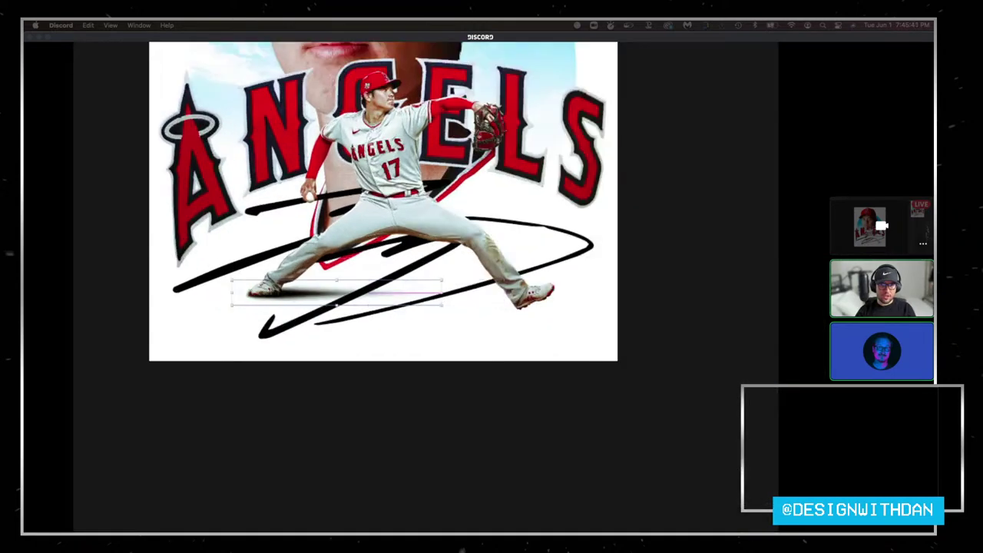
pyautogui.moveTo(503, 292); pyautogui.dragTo(511, 292)
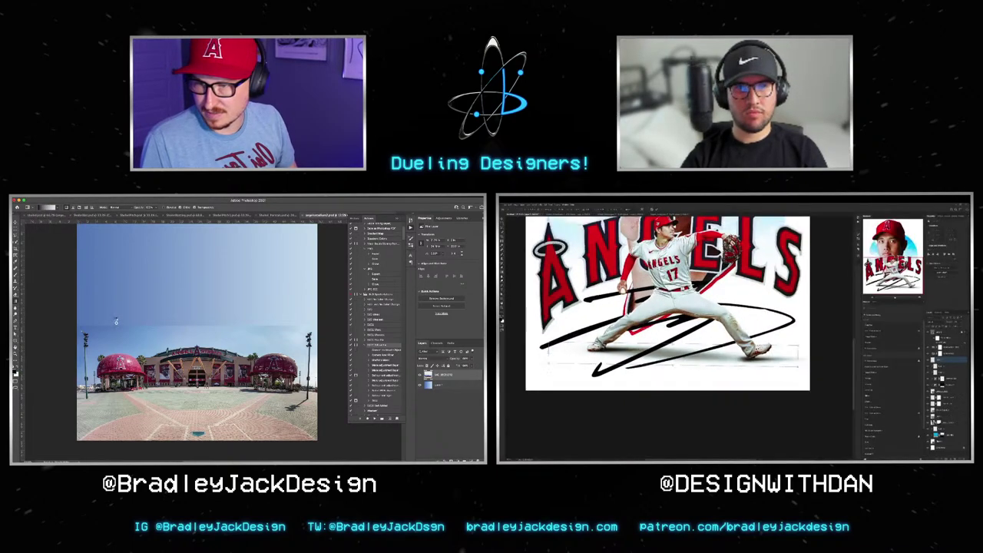
# Step: Fill the empty sky above the stadium photo with a blue gradient
pyautogui.moveTo(127, 325); pyautogui.dragTo(215, 315)
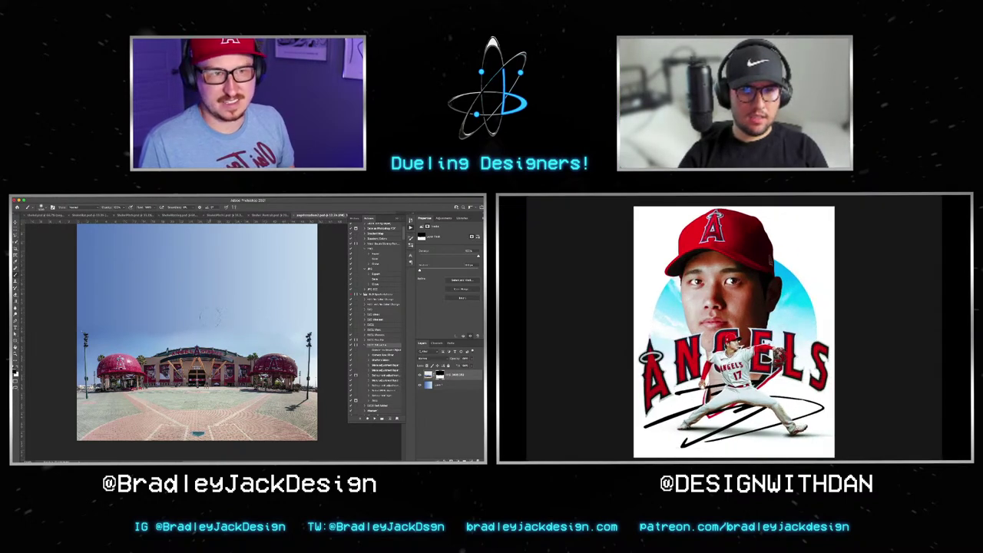
pyautogui.press('v')
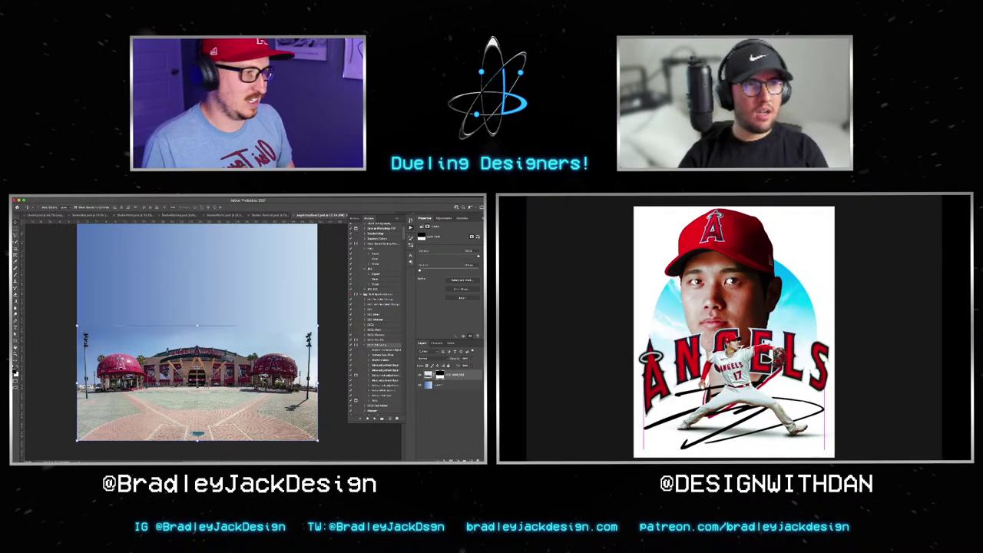
pyautogui.hotkey('alt', 'F9')
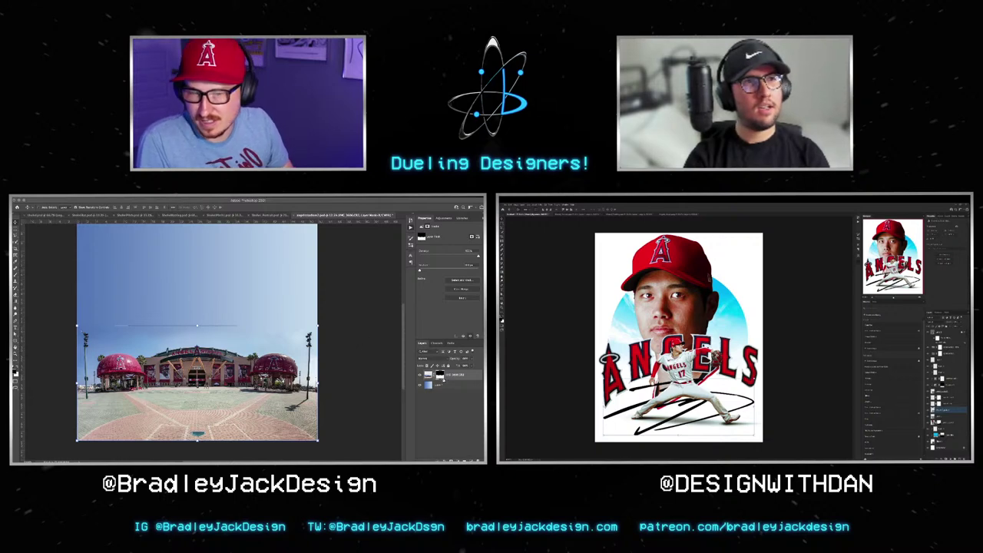
pyautogui.hotkey('alt', 'F9')
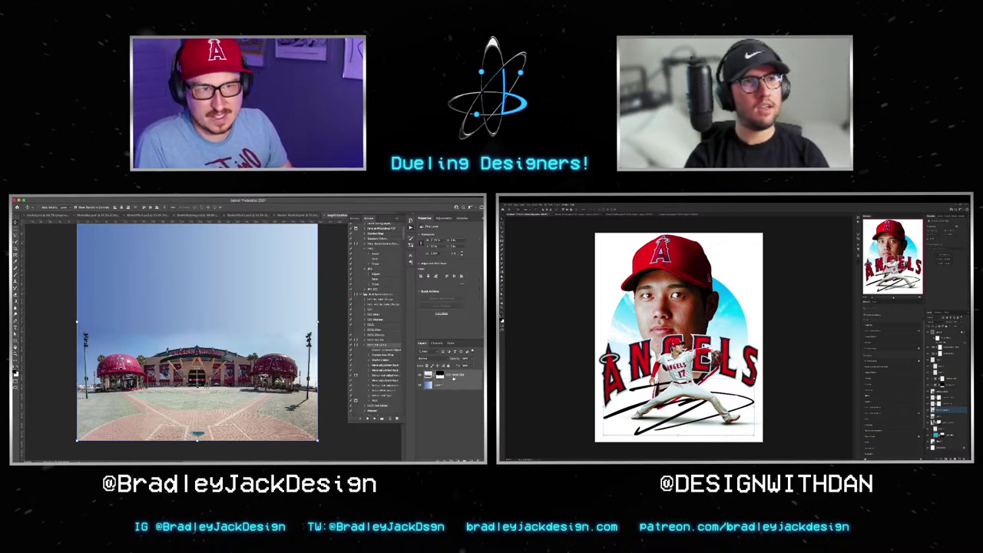
# Step: Convert the stadium layer to a Smart Object for Sky Replacement
pyautogui.rightClick(454, 378)
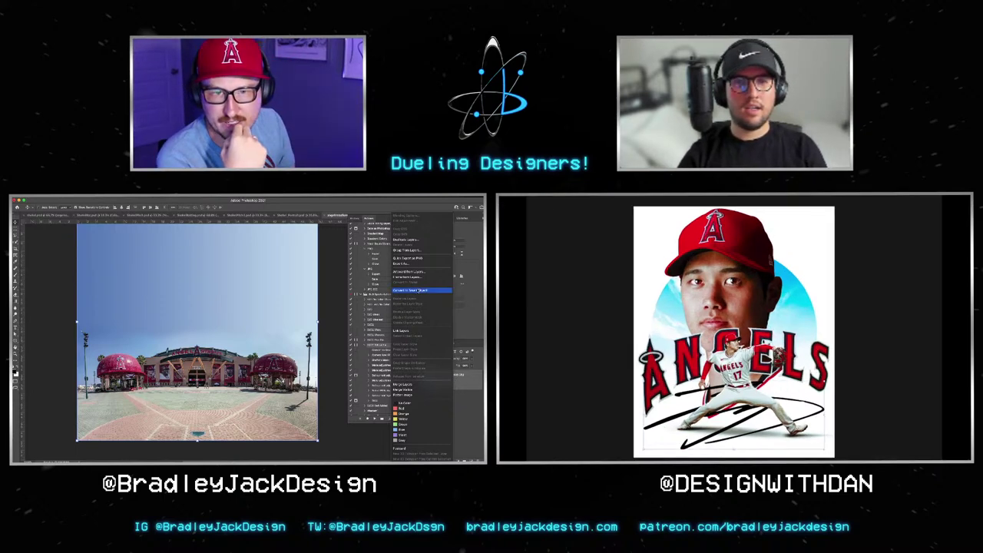
pyautogui.click(414, 290)
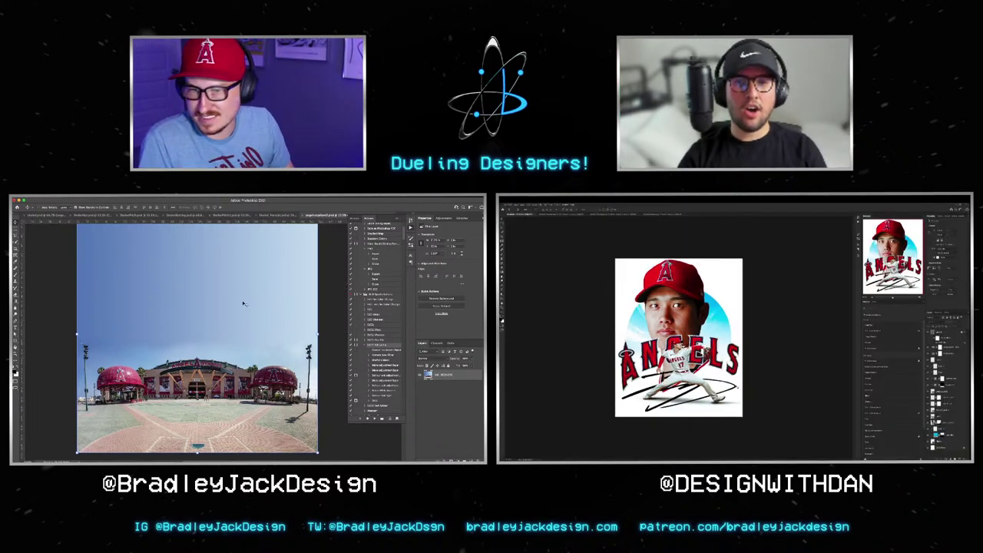
pyautogui.click(138, 198)
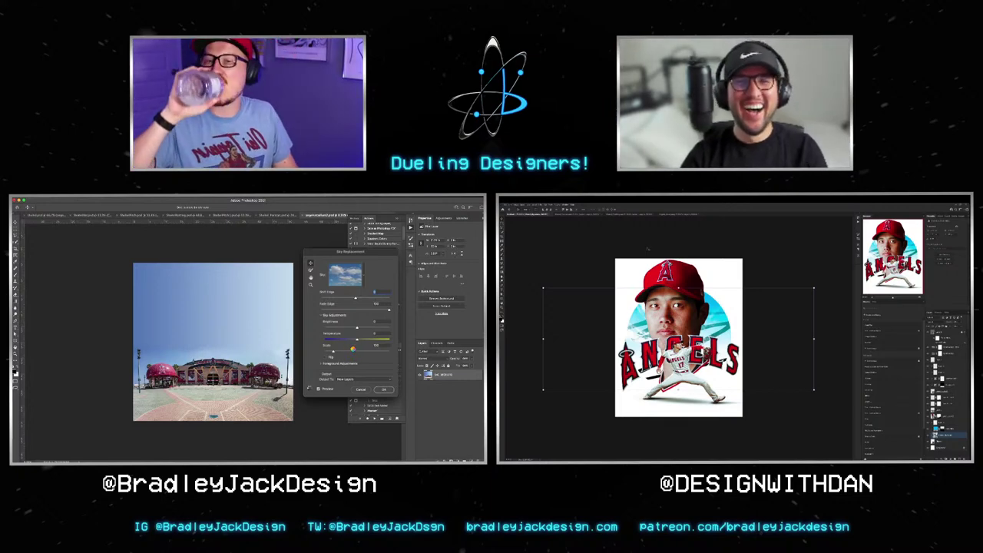
# Step: Apply a deep blue wispy-cloud sky preset to the ballpark, then return to the portrait composition
pyautogui.press('f')
pyautogui.press('f')
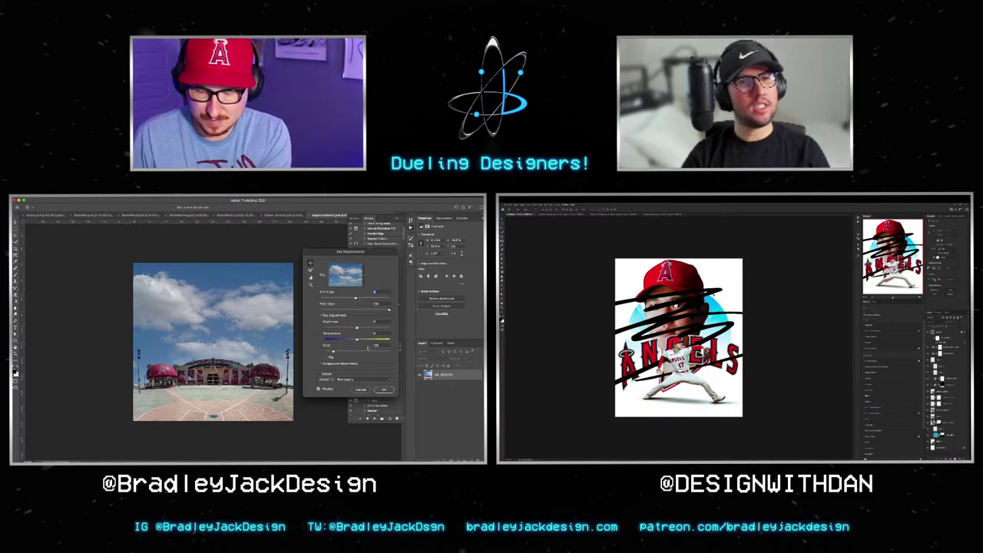
pyautogui.press('f')
pyautogui.press('f')
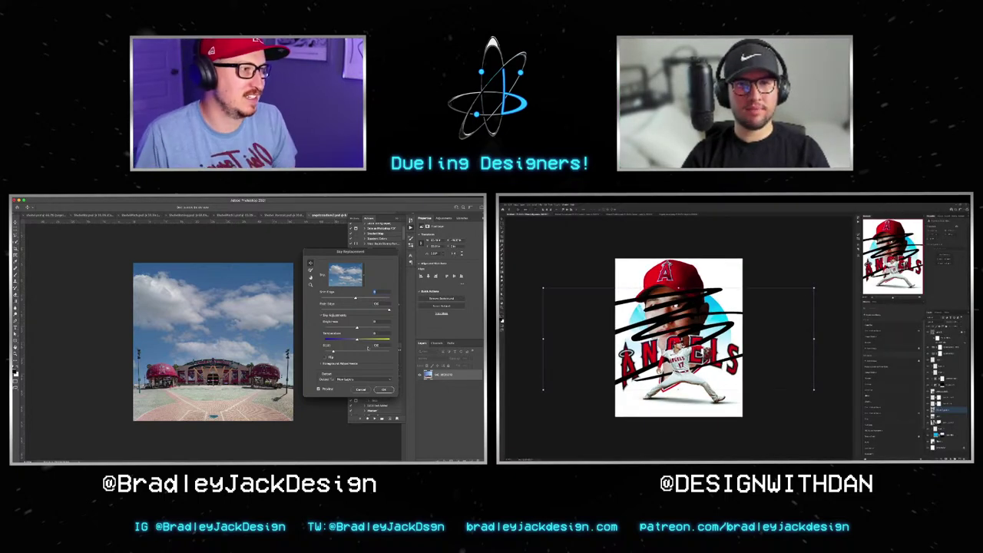
pyautogui.press('f')
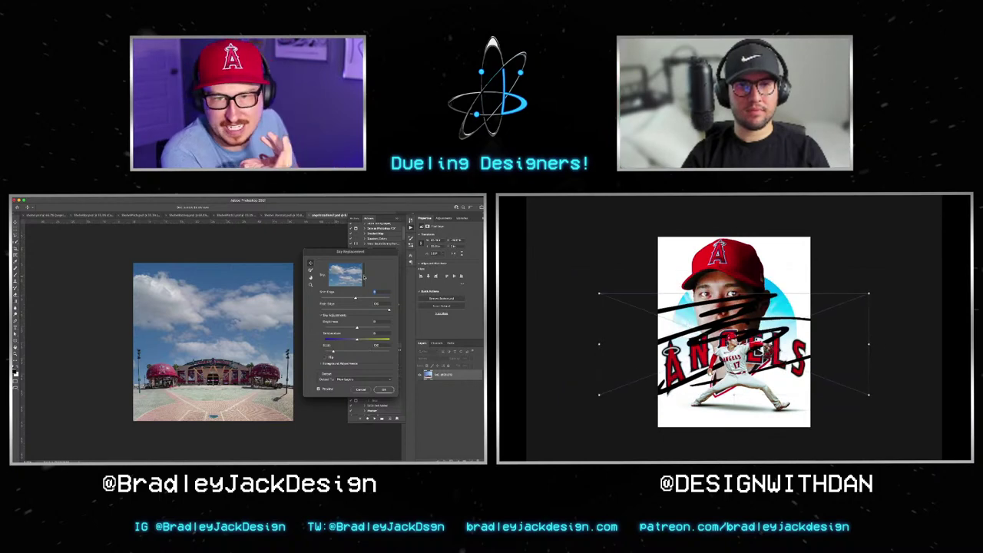
pyautogui.click(345, 274)
pyautogui.scroll(-5, 337, 338)
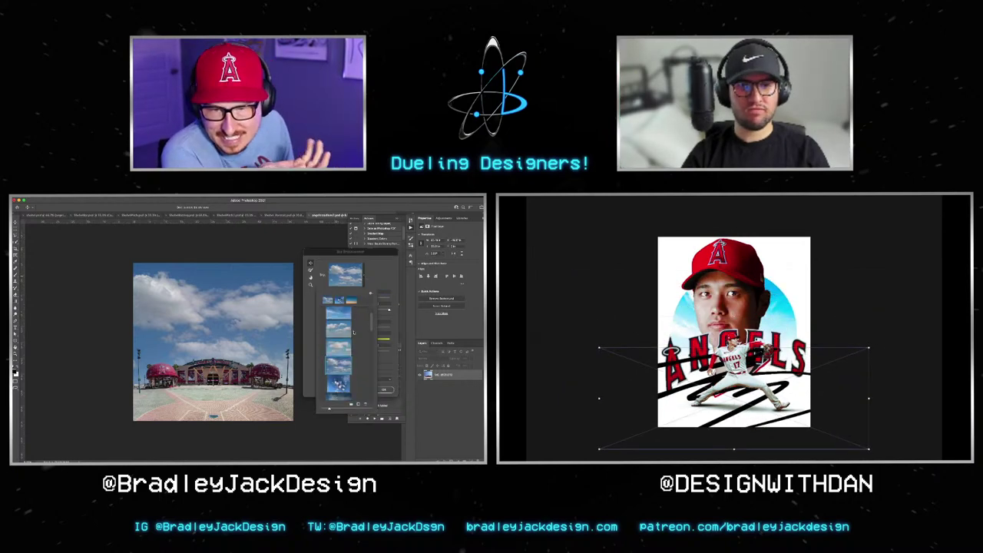
pyautogui.press('f')
pyautogui.press('f')
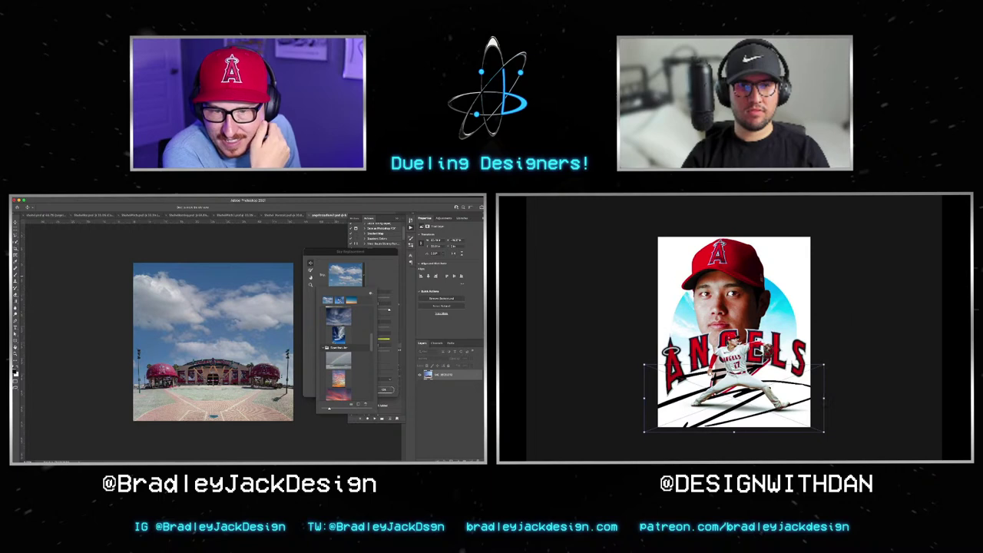
pyautogui.press('f')
pyautogui.press('f')
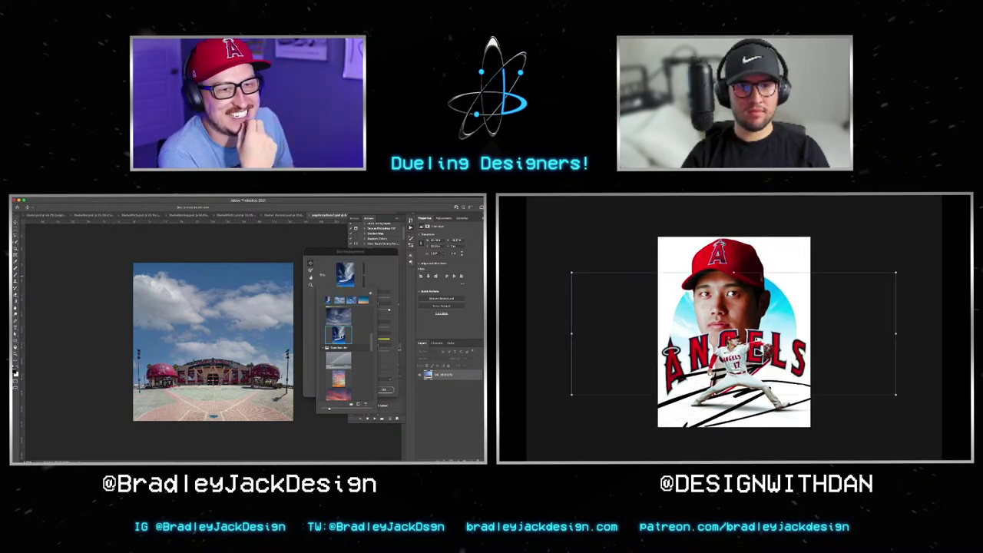
pyautogui.press('f')
pyautogui.press('f')
pyautogui.press('f')
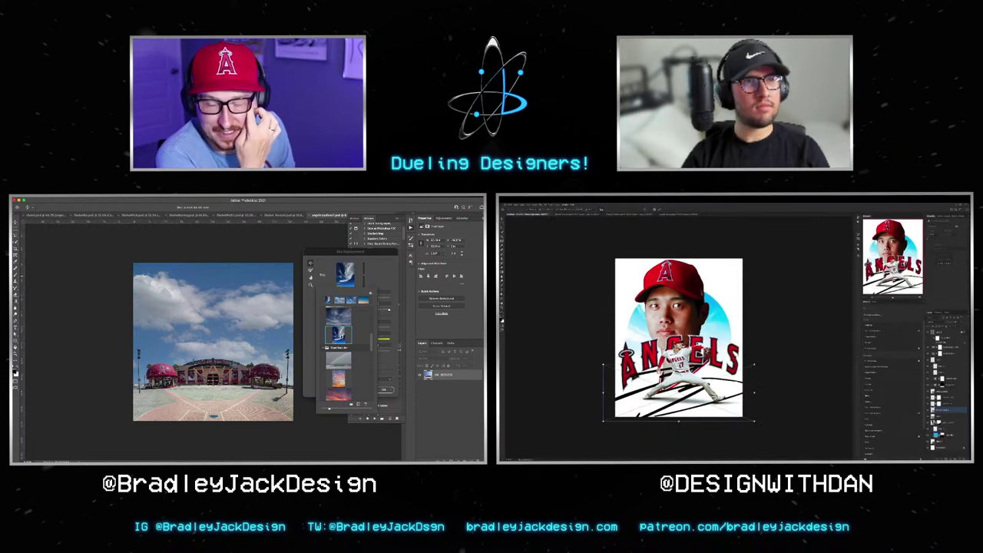
pyautogui.press('f')
pyautogui.press('f')
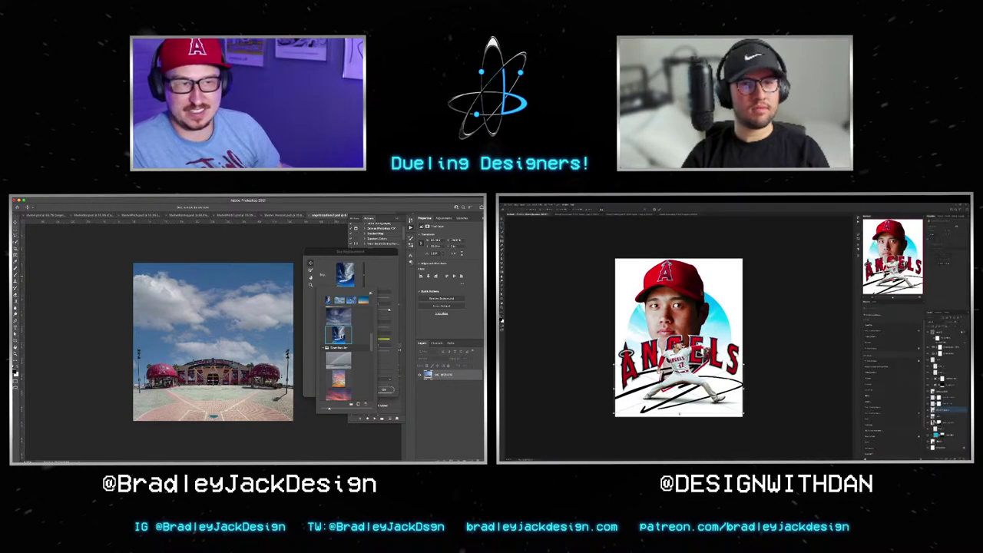
pyautogui.press('f')
pyautogui.press('f')
pyautogui.press('f')
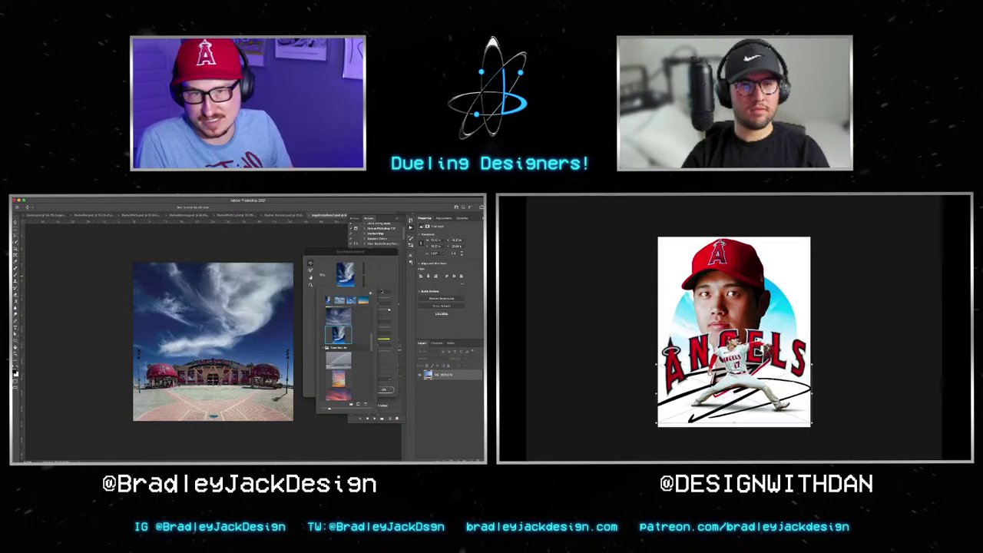
pyautogui.press('f')
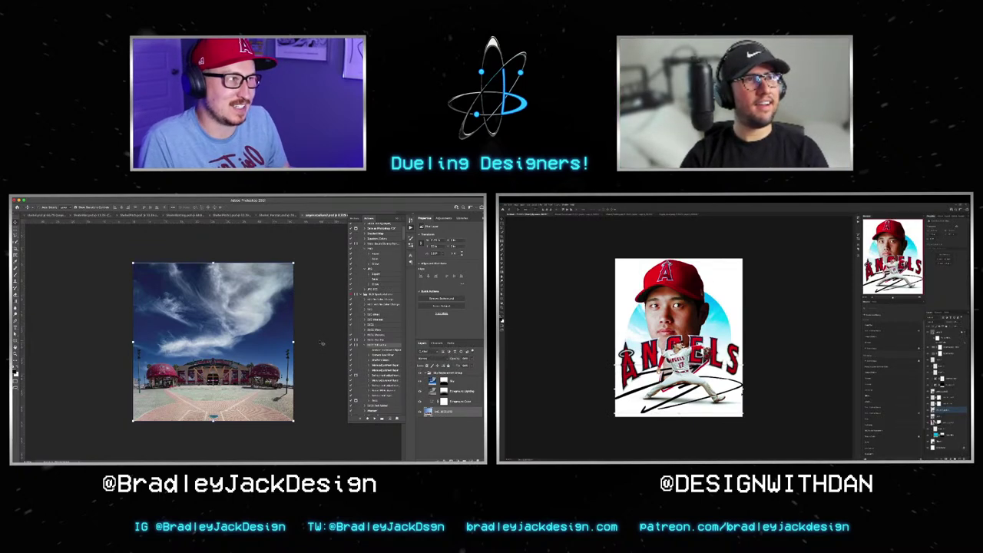
pyautogui.hotkey('ctrl', 'Tab')
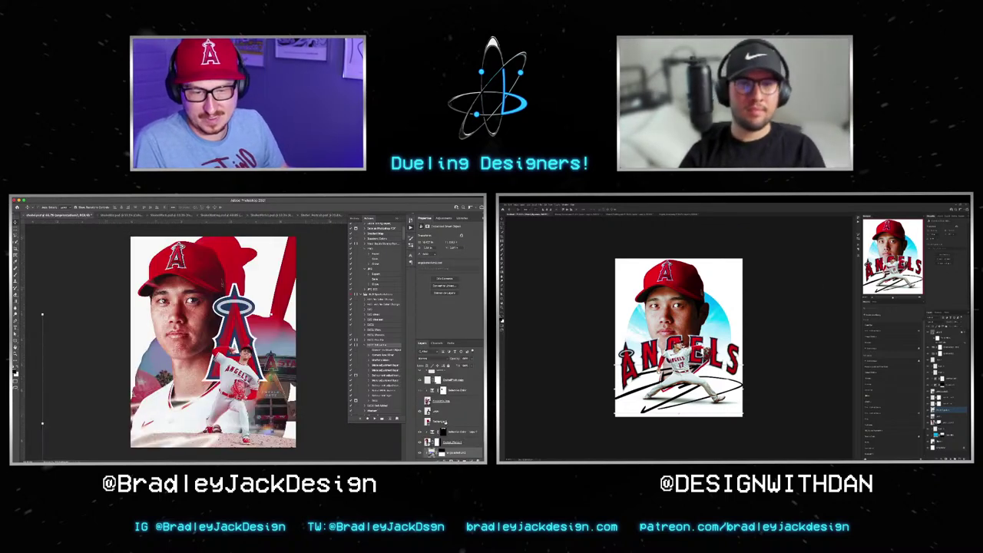
# Step: Fit the poster to the window, then open and close the stadium photo smart object
pyautogui.press('f')
pyautogui.hotkey('ctrl', '0')
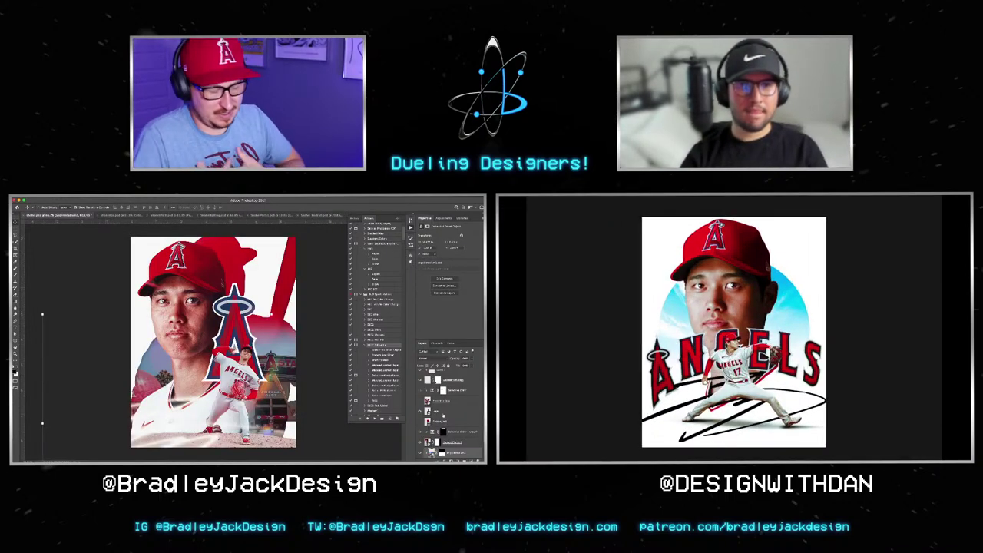
pyautogui.press('f')
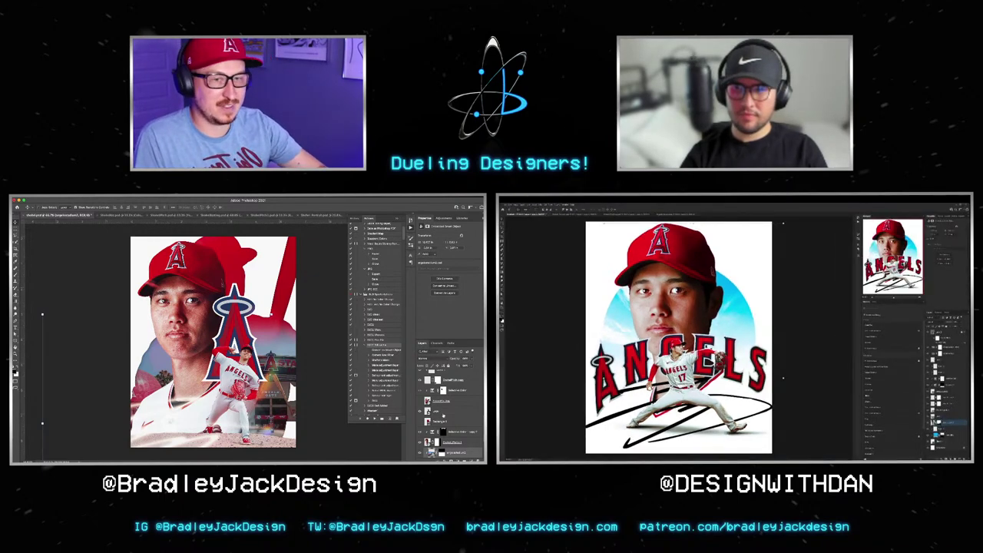
pyautogui.press('f')
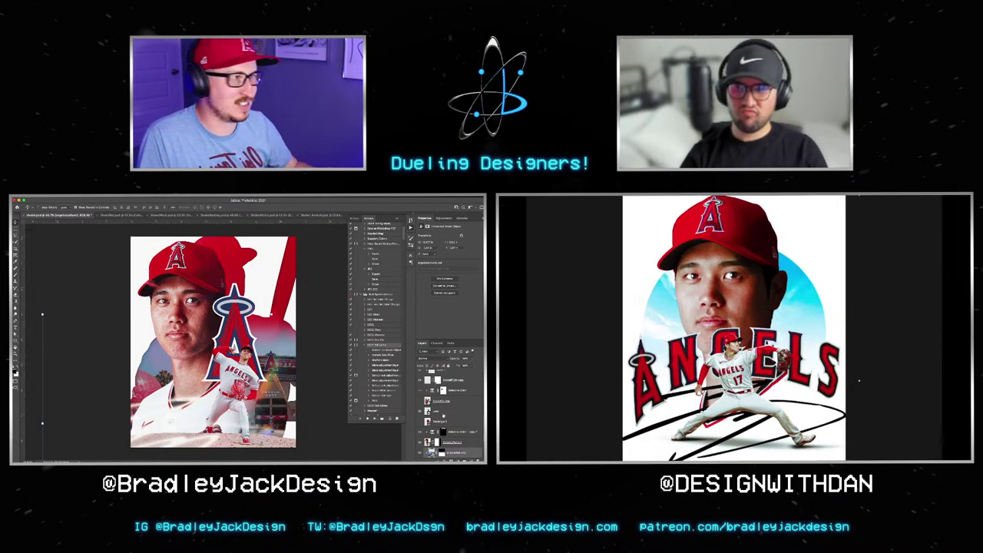
pyautogui.press('f')
pyautogui.press('f')
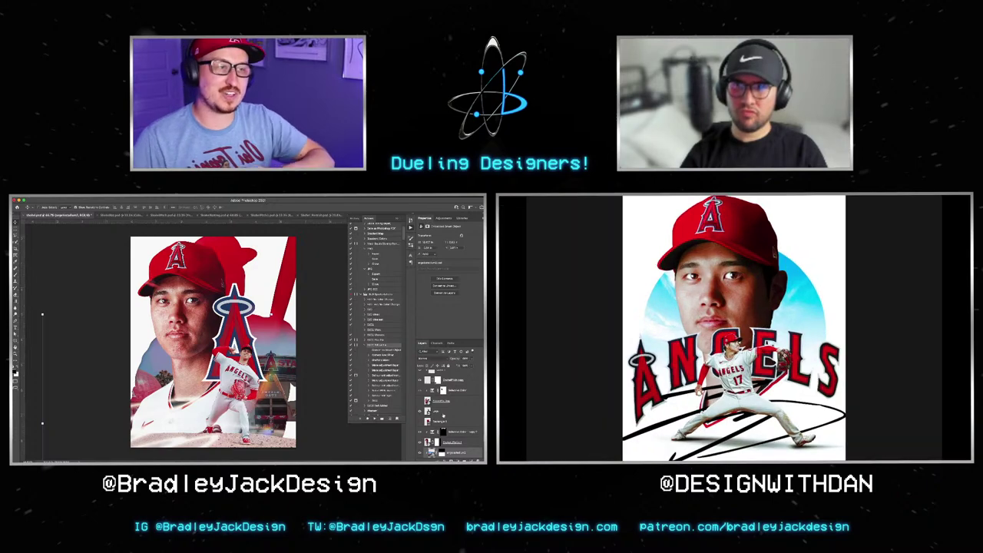
pyautogui.press('f')
pyautogui.press('f')
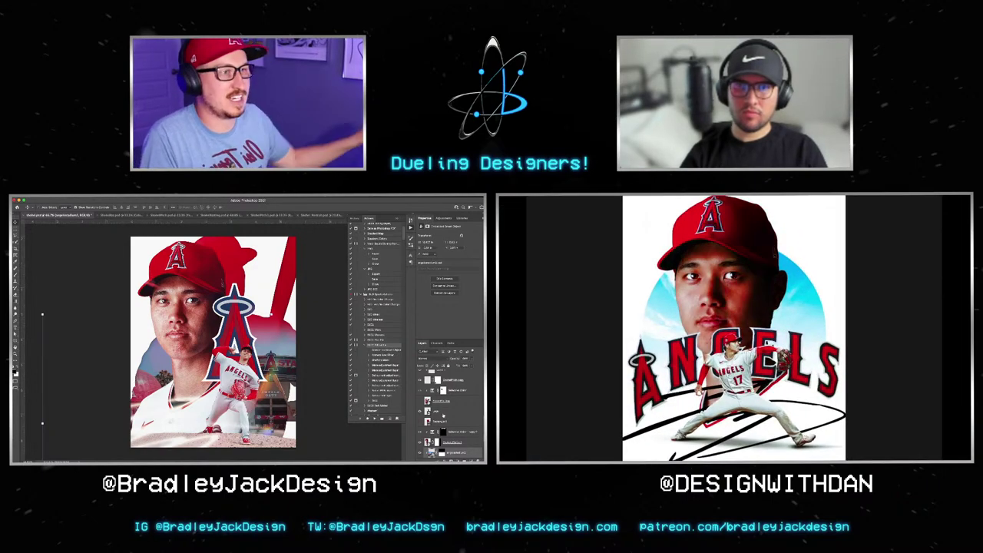
pyautogui.press('f')
pyautogui.press('f')
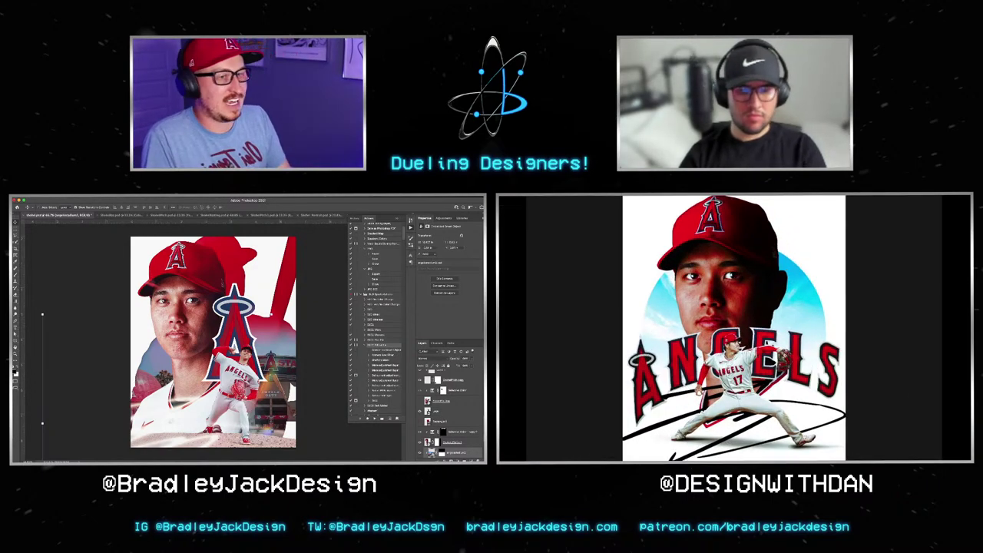
pyautogui.hotkey('ctrl', 'z')
pyautogui.press('f')
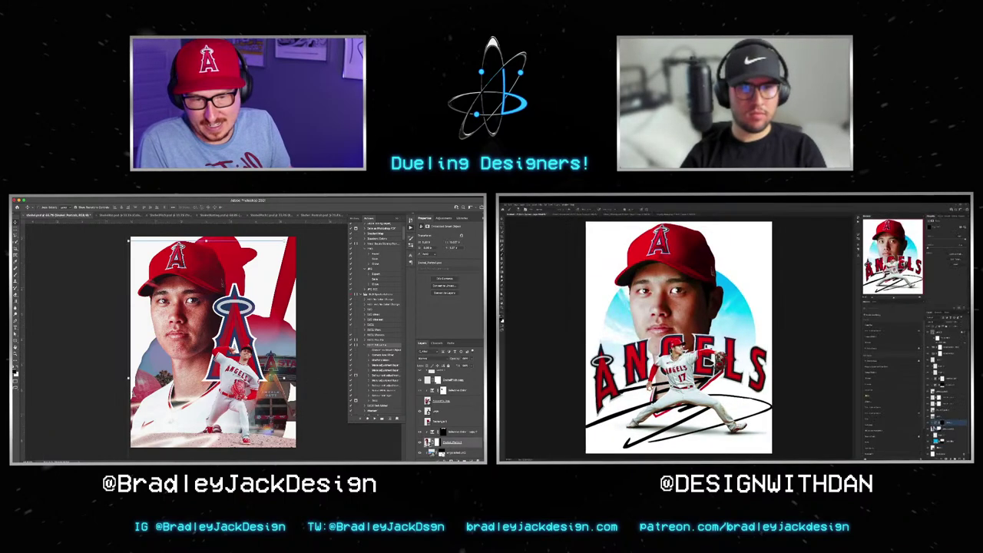
pyautogui.press('f')
pyautogui.press('f')
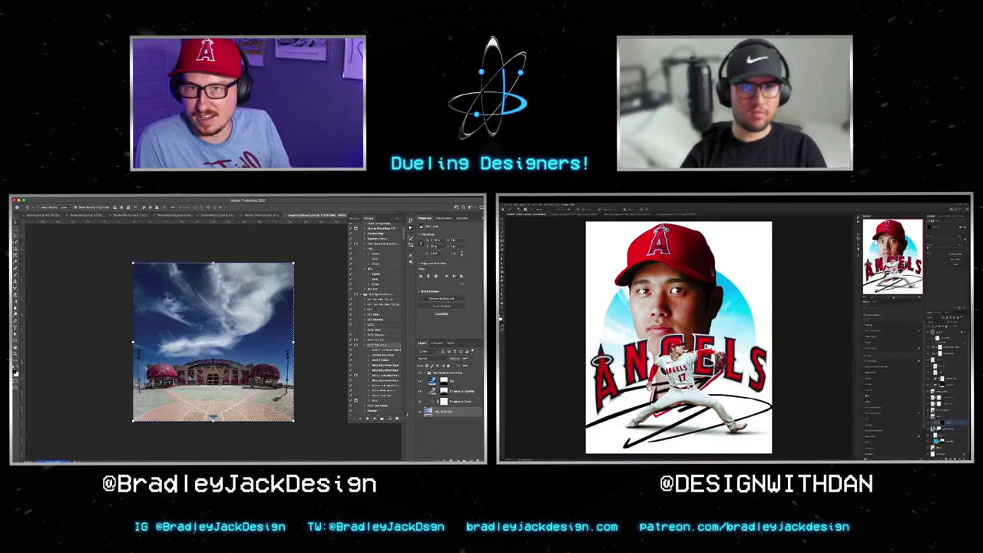
pyautogui.press('Escape')
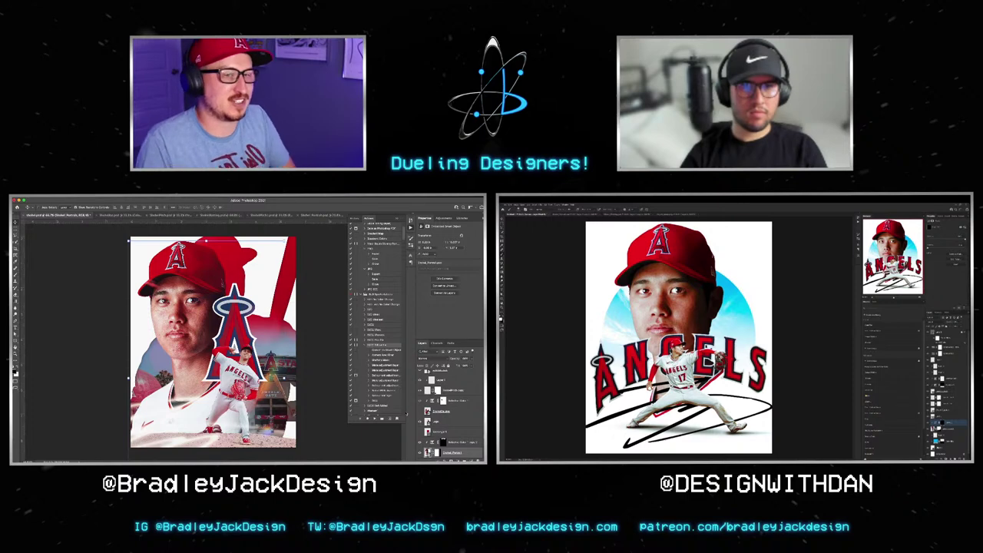
pyautogui.press('f')
pyautogui.press('f')
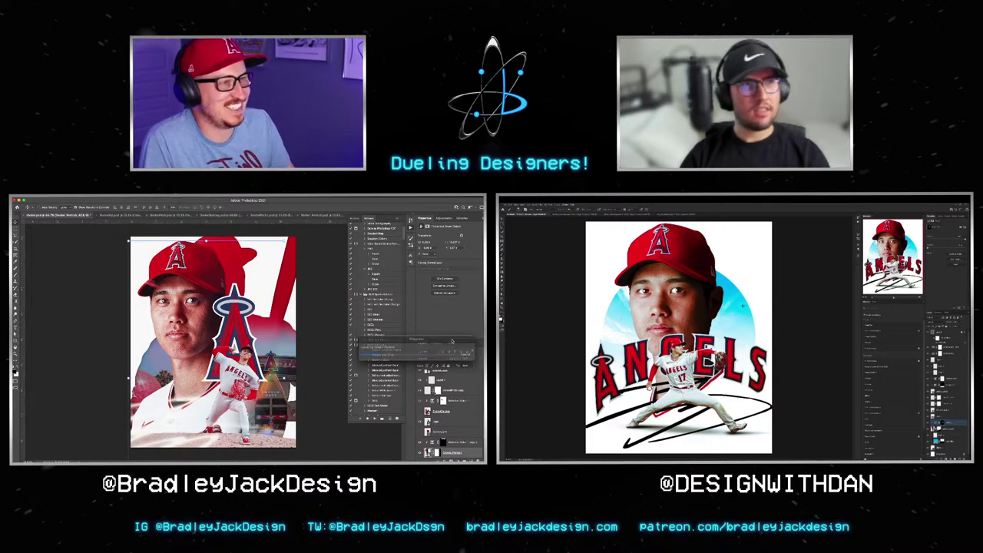
# Step: Place a new image layer that extends far beyond the poster canvas
pyautogui.click(382, 355)
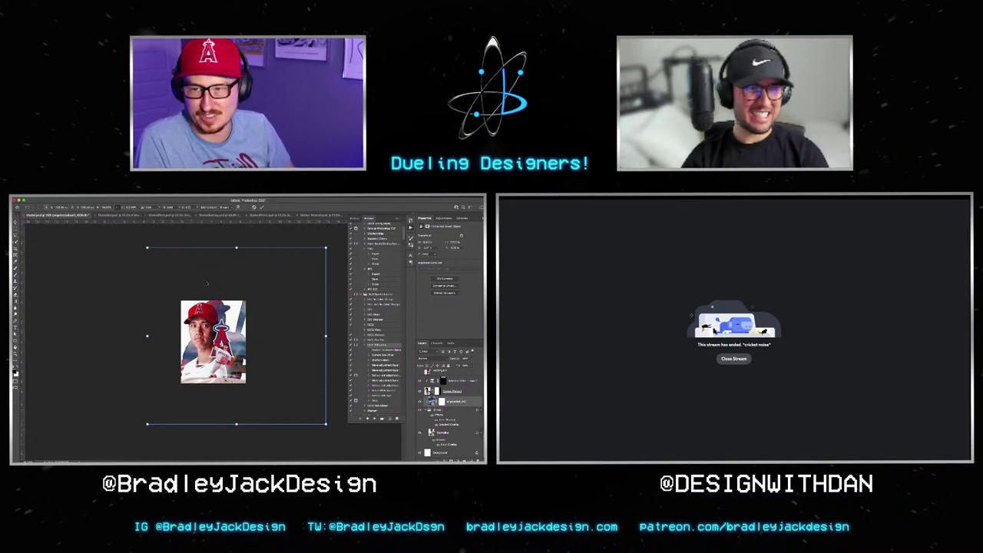
# Step: Scale and move the oversized placed layer to cover the poster canvas, then commit
pyautogui.moveTo(326, 248); pyautogui.dragTo(245, 332)
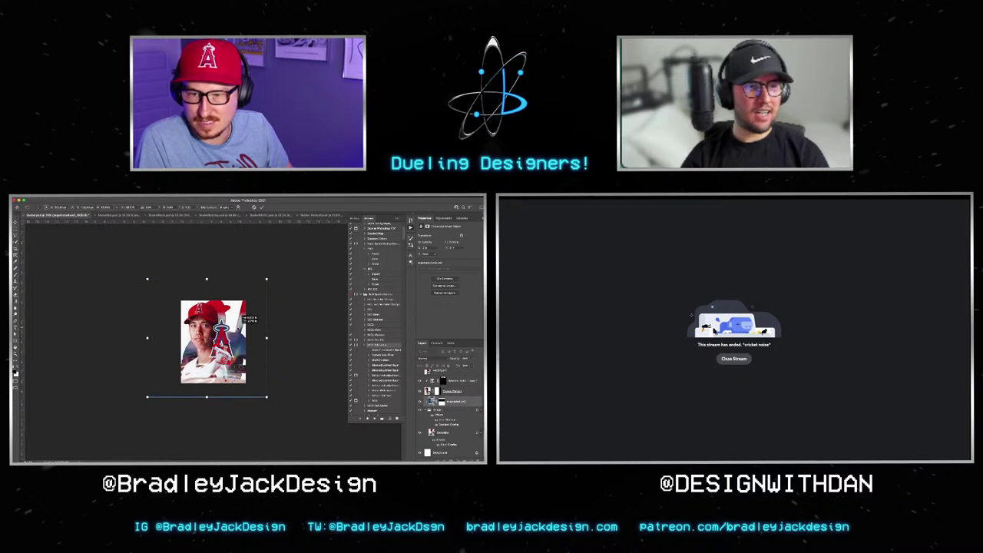
pyautogui.moveTo(244, 332); pyautogui.dragTo(243, 317)
pyautogui.moveTo(147, 281); pyautogui.dragTo(174, 295)
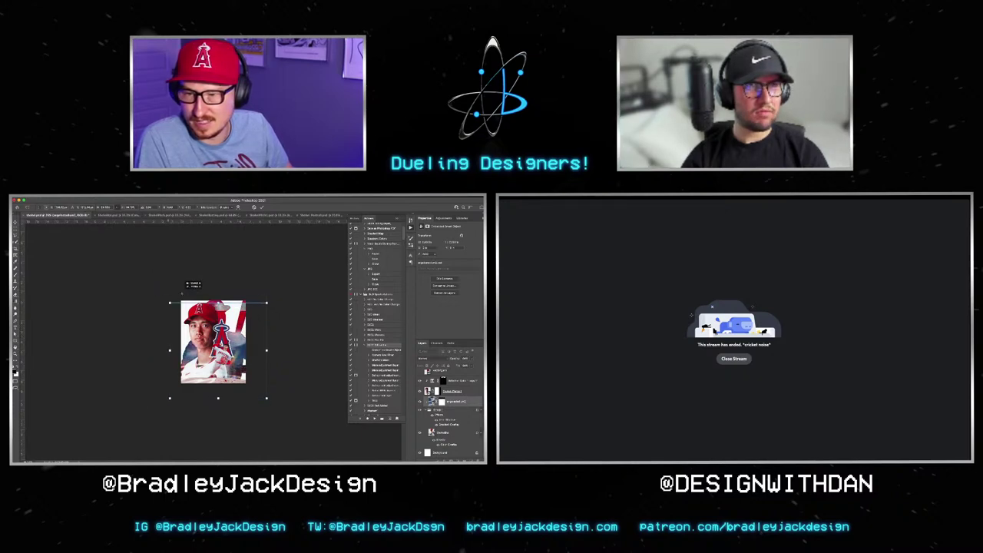
pyautogui.moveTo(238, 328); pyautogui.dragTo(236, 328)
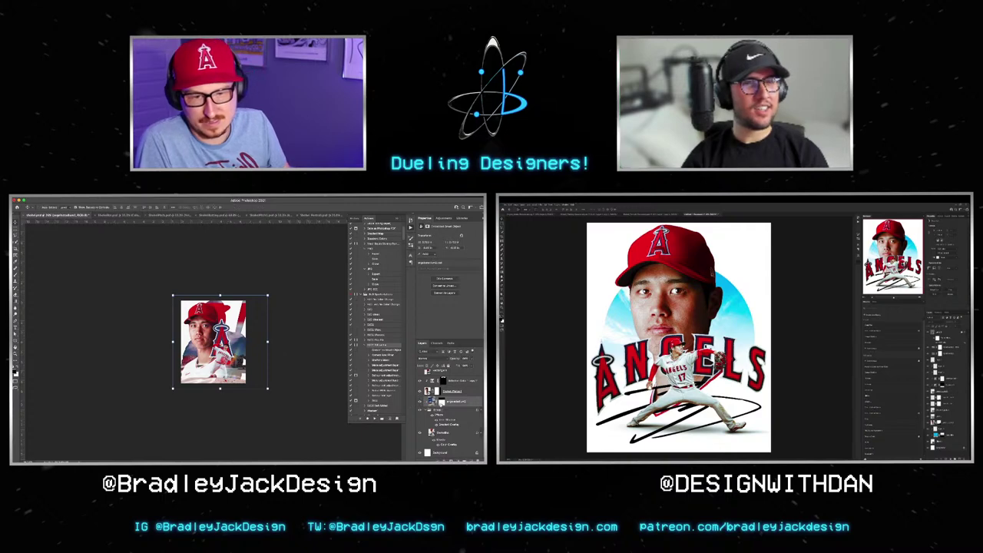
pyautogui.press('Return')
pyautogui.hotkey('ctrl', '0')
pyautogui.rightClick(436, 402)
# Step: Apply a mask option to the backdrop silhouette layer and zoom back in
pyautogui.click(414, 413)
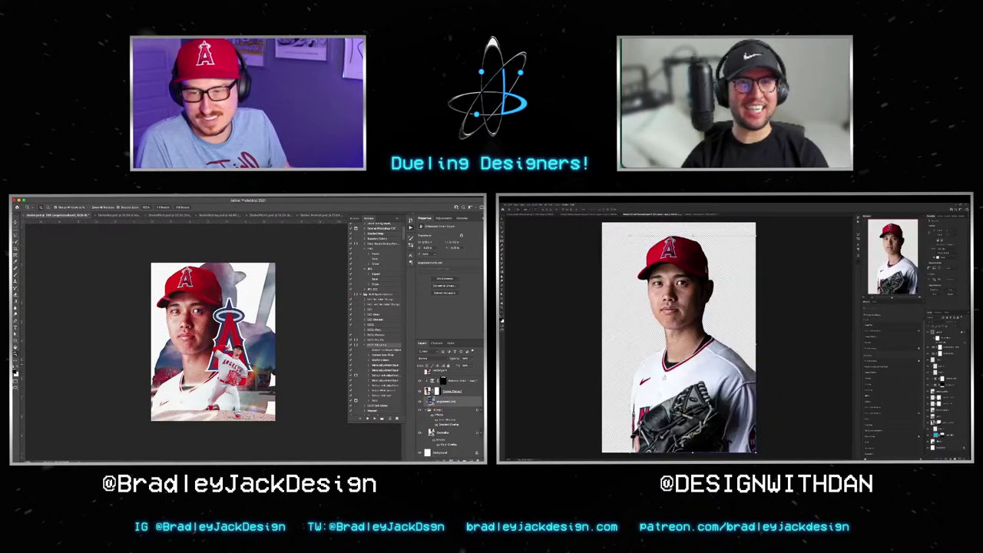
pyautogui.hotkey('ctrl', '+')
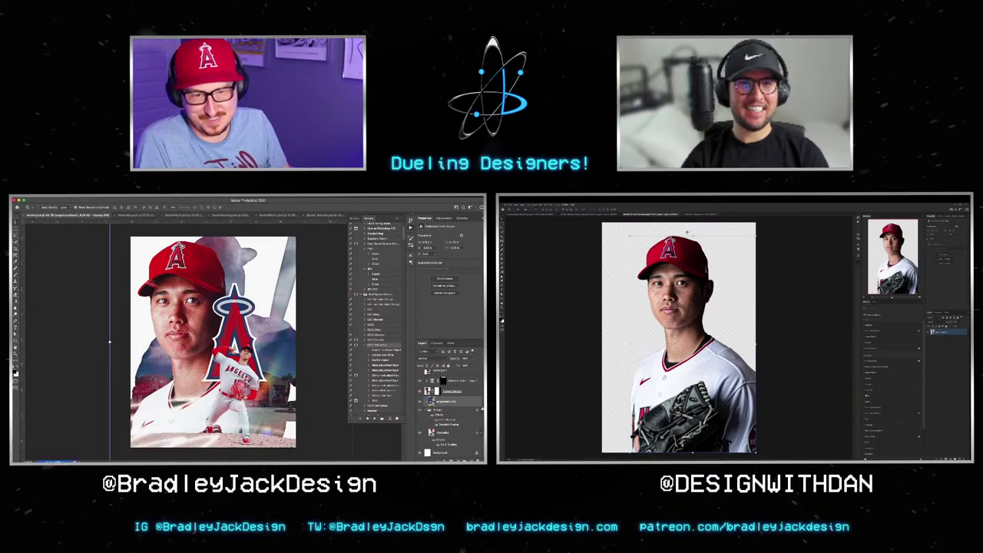
pyautogui.hotkey('ctrl', 'Tab')
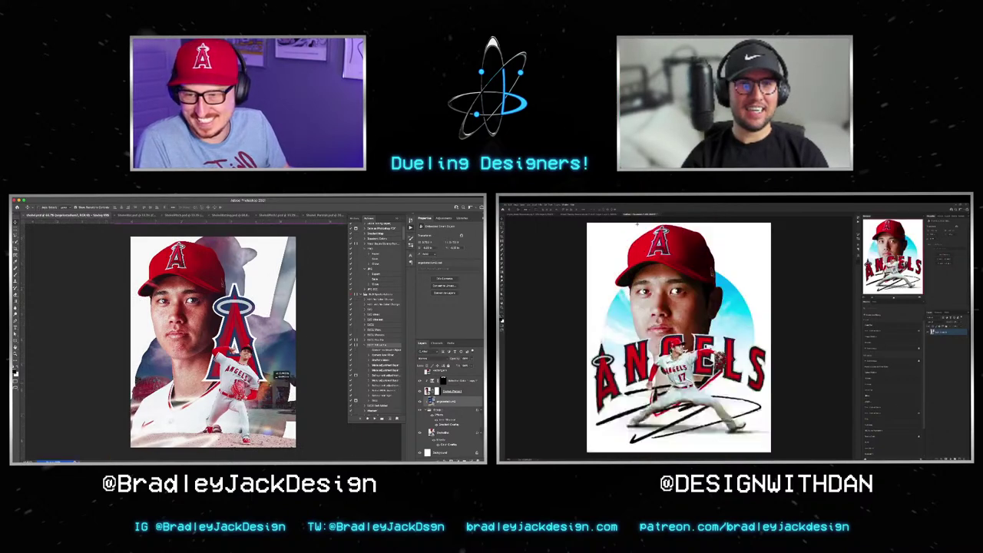
pyautogui.press('f')
pyautogui.press('f')
pyautogui.press('f')
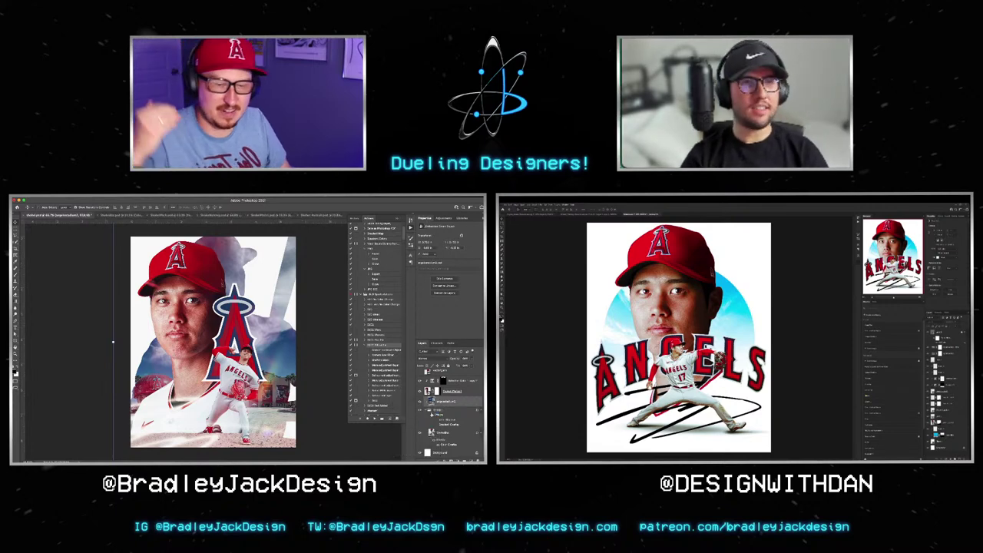
# Step: Review the poster full-screen and check the pitcher cutout and ANGELS wordmark documents
pyautogui.press('f')
pyautogui.press('f')
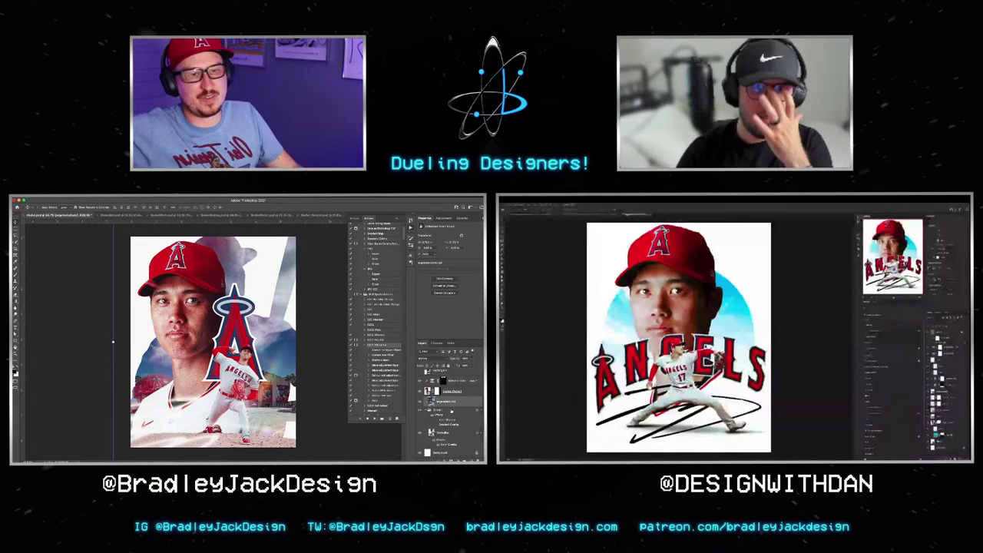
pyautogui.press('f')
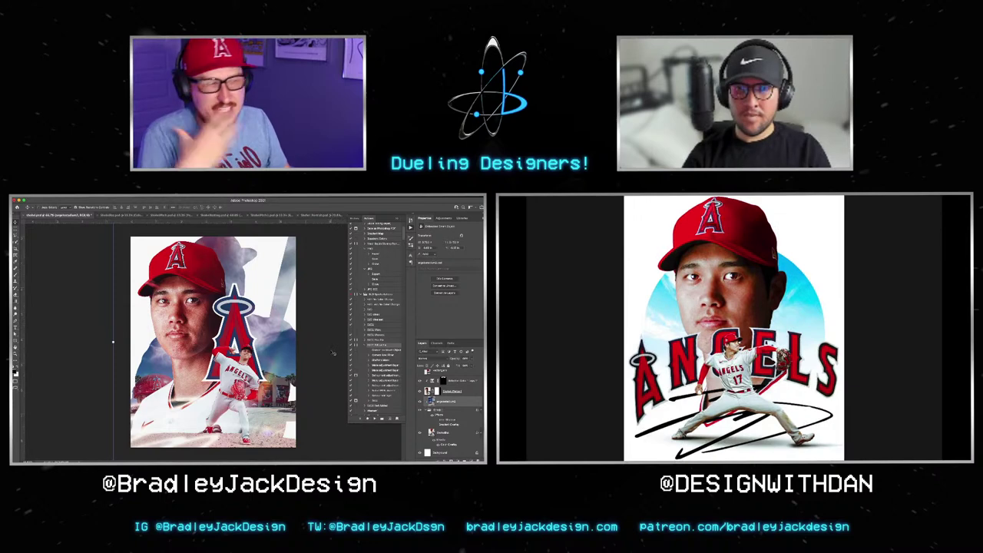
pyautogui.press('f')
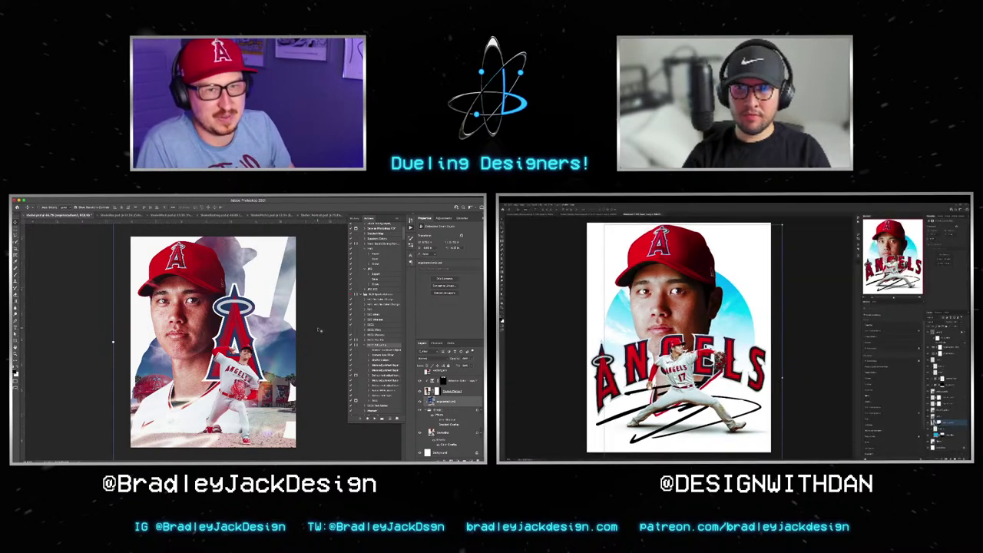
pyautogui.press('f')
pyautogui.press('f')
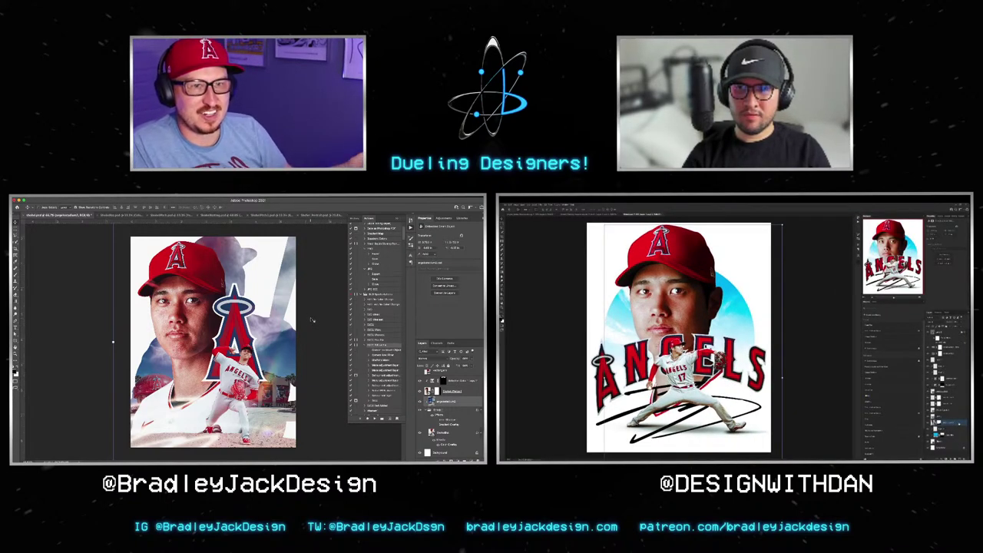
pyautogui.press('f')
pyautogui.press('f')
pyautogui.press('f')
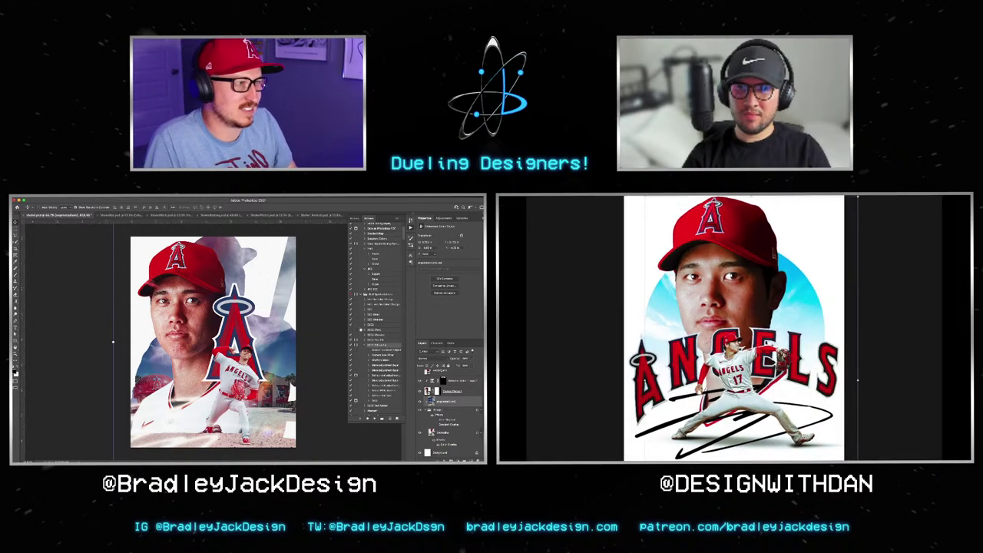
pyautogui.press('f')
pyautogui.press('f')
pyautogui.press('f')
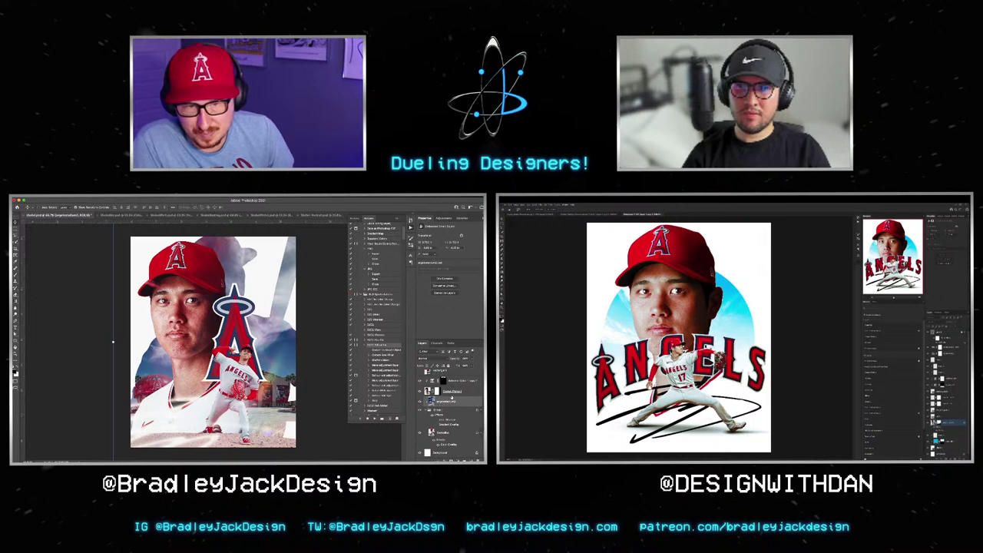
pyautogui.press('f')
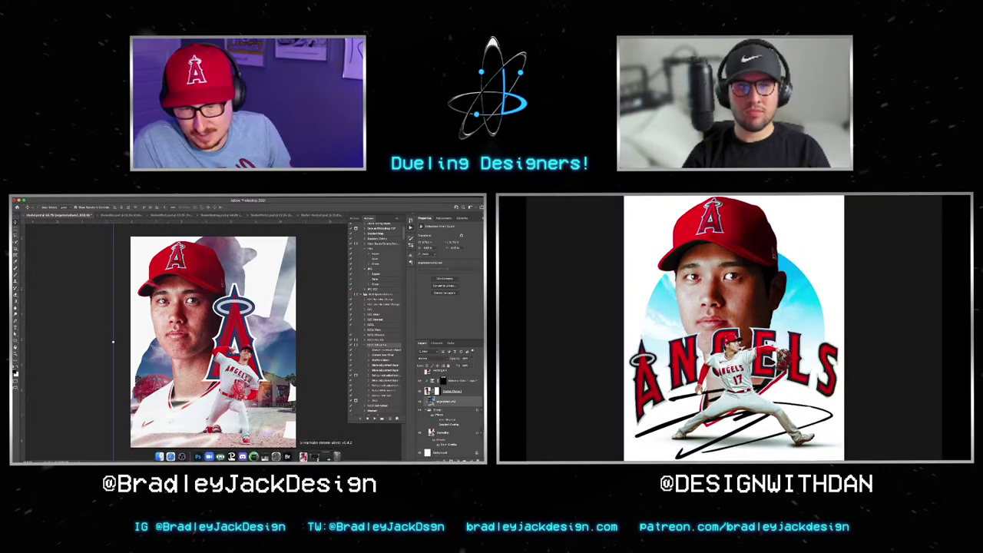
pyautogui.hotkey('ctrl', '+')
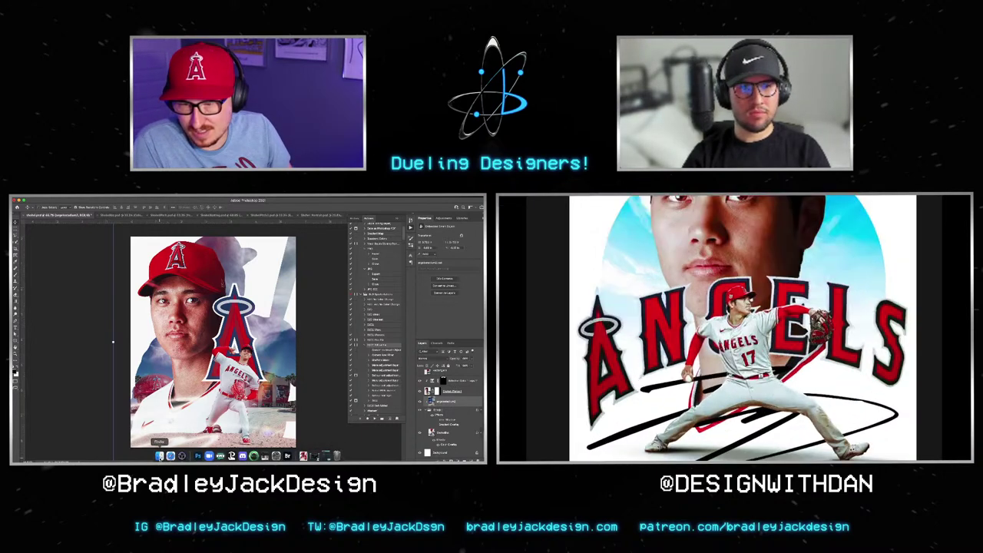
pyautogui.press('f')
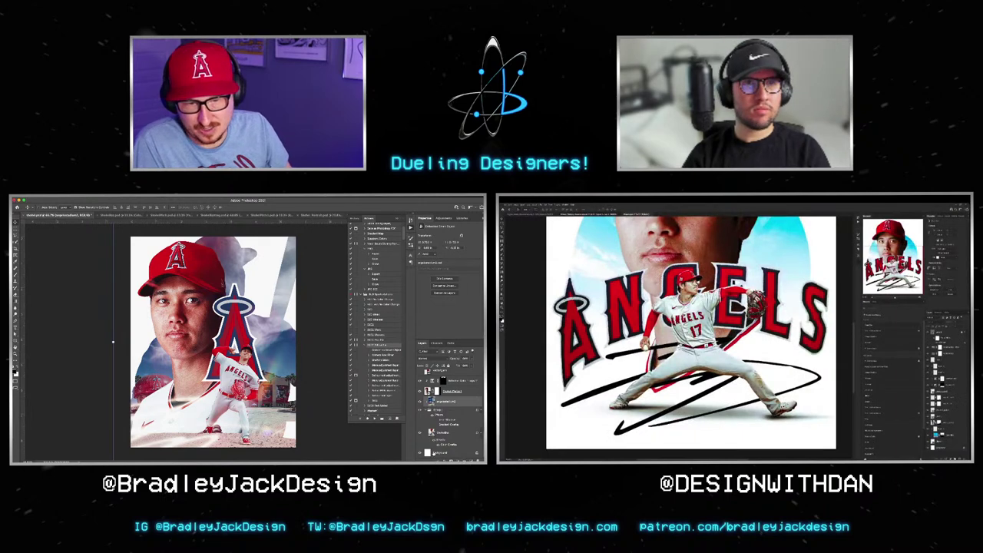
pyautogui.hotkey('ctrl', 'Tab')
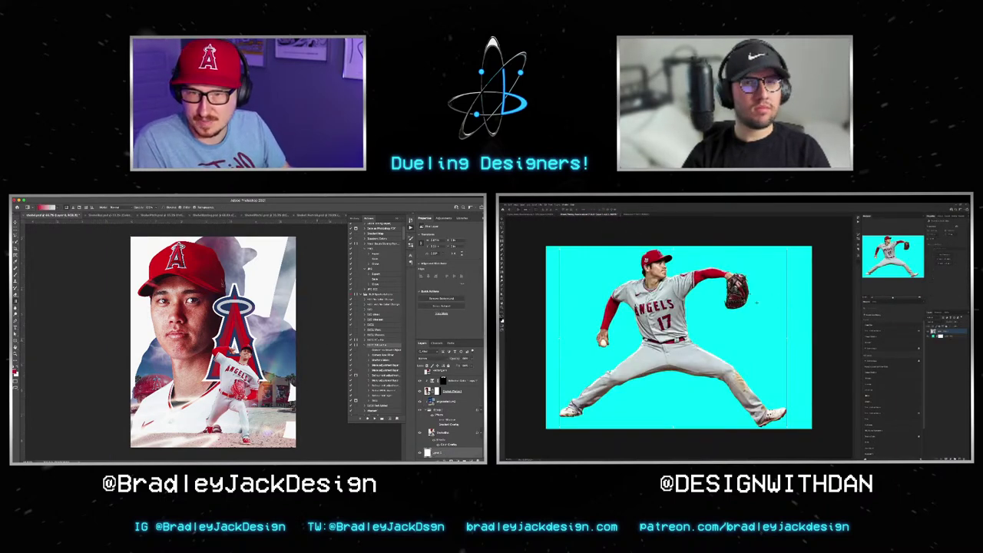
pyautogui.hotkey('ctrl', 'Tab')
pyautogui.press('f')
pyautogui.press('f')
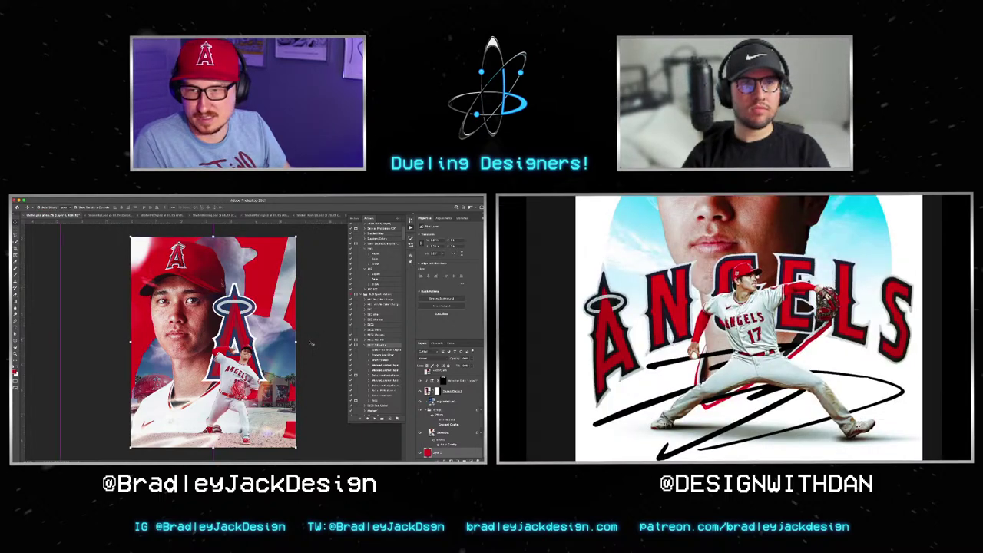
pyautogui.press('f')
pyautogui.hotkey('ctrl', 'Tab')
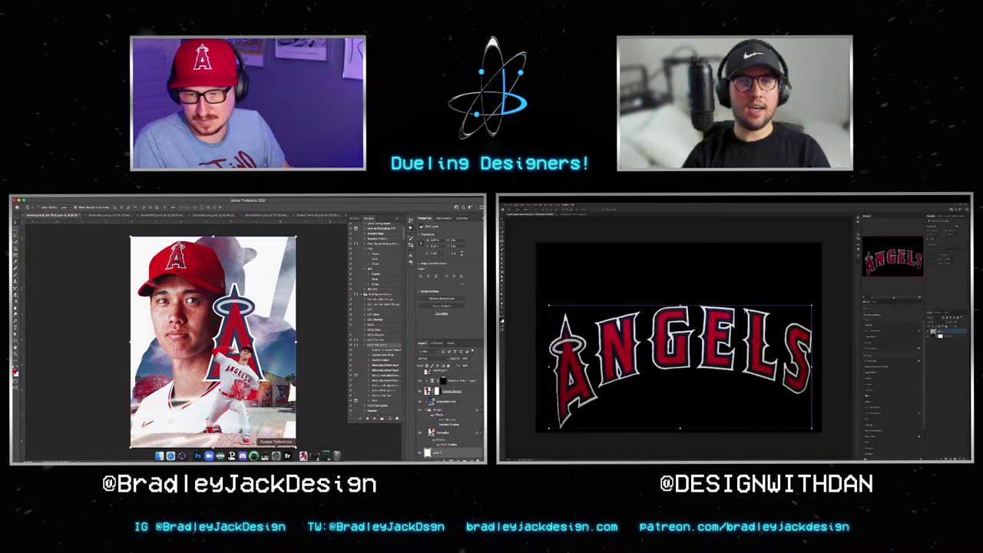
pyautogui.hotkey('ctrl', 'Tab')
pyautogui.press('f')
pyautogui.press('f')
pyautogui.press('f')
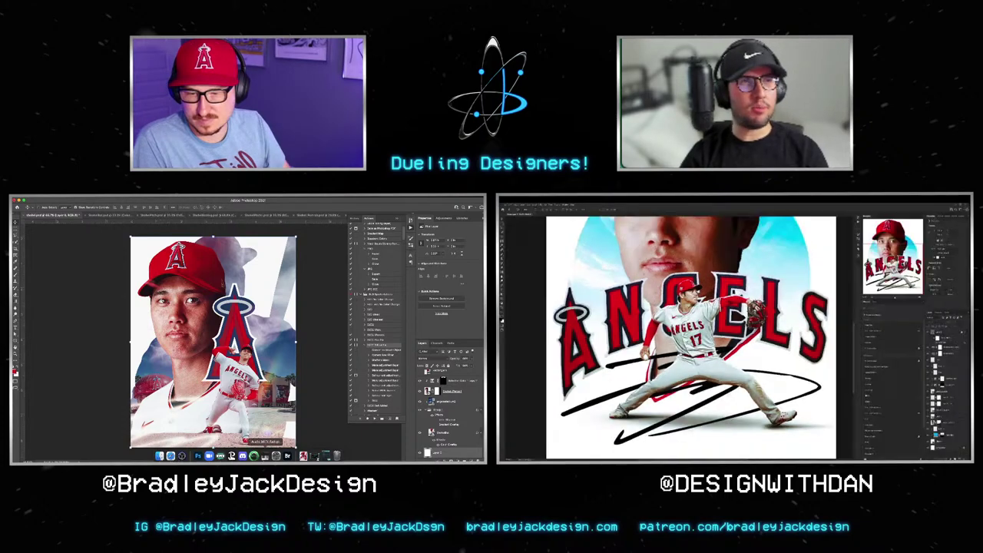
pyautogui.press('f')
pyautogui.press('f')
pyautogui.press('f')
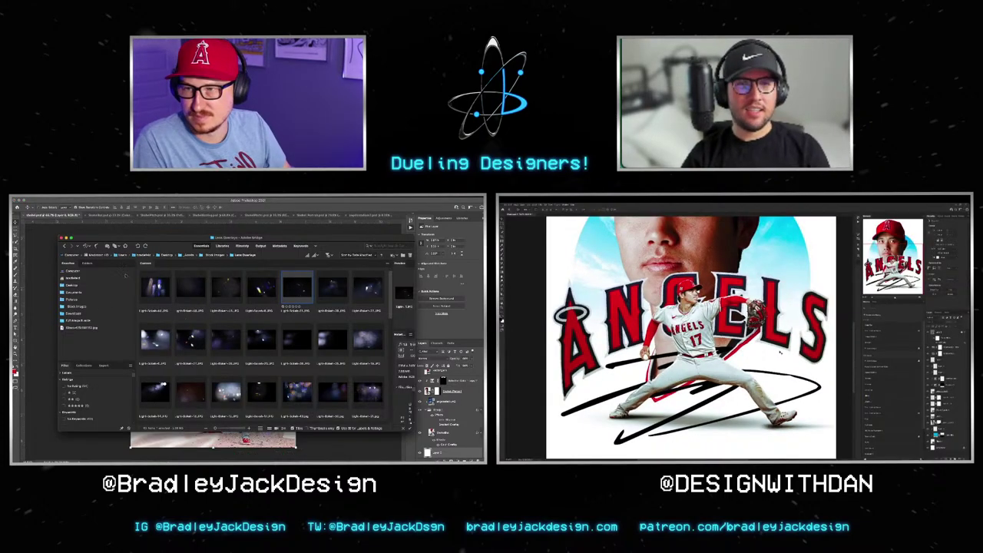
pyautogui.press('f')
pyautogui.press('f')
pyautogui.press('f')
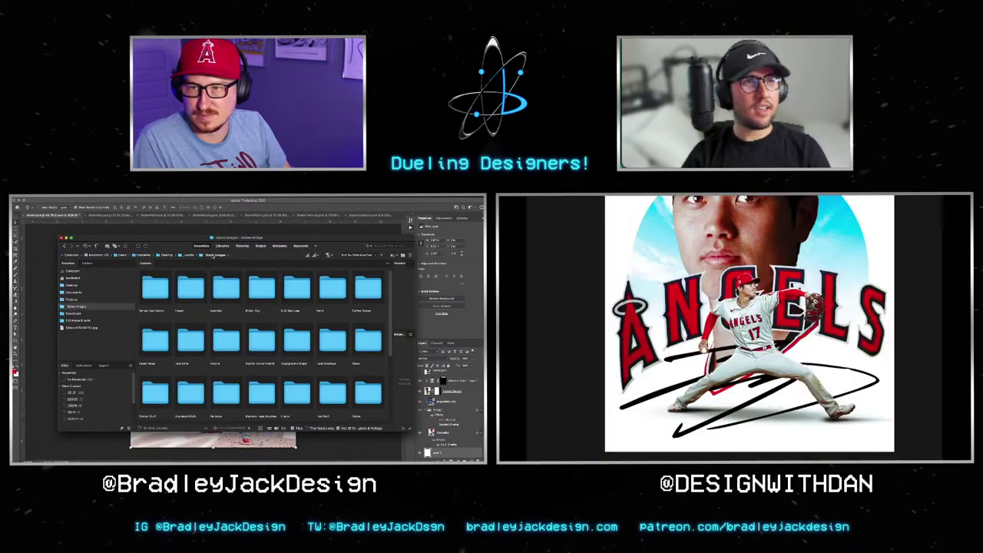
pyautogui.press('f')
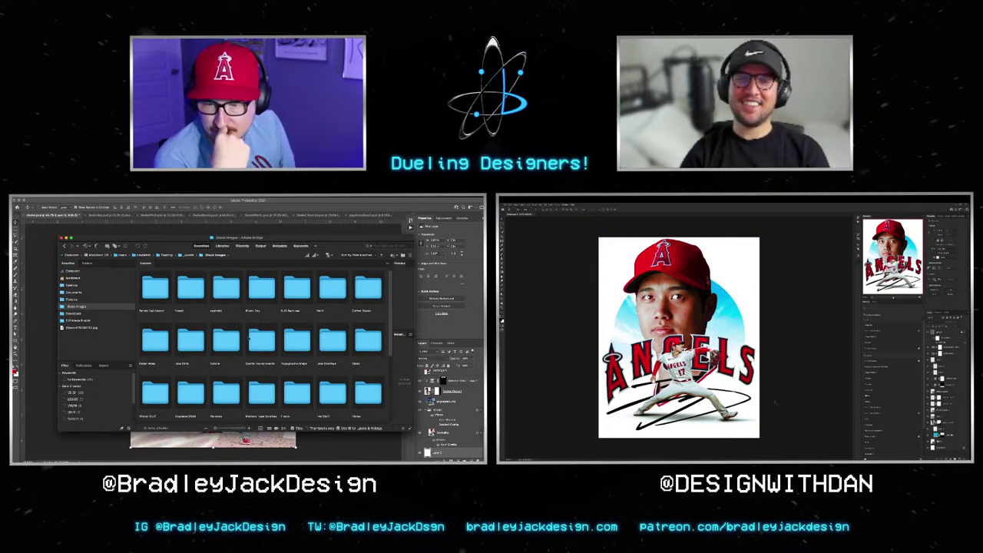
# Step: Pick the plain white paper texture from Bridge's Paper folder and return to the composite
pyautogui.scroll(-3, 377, 391)
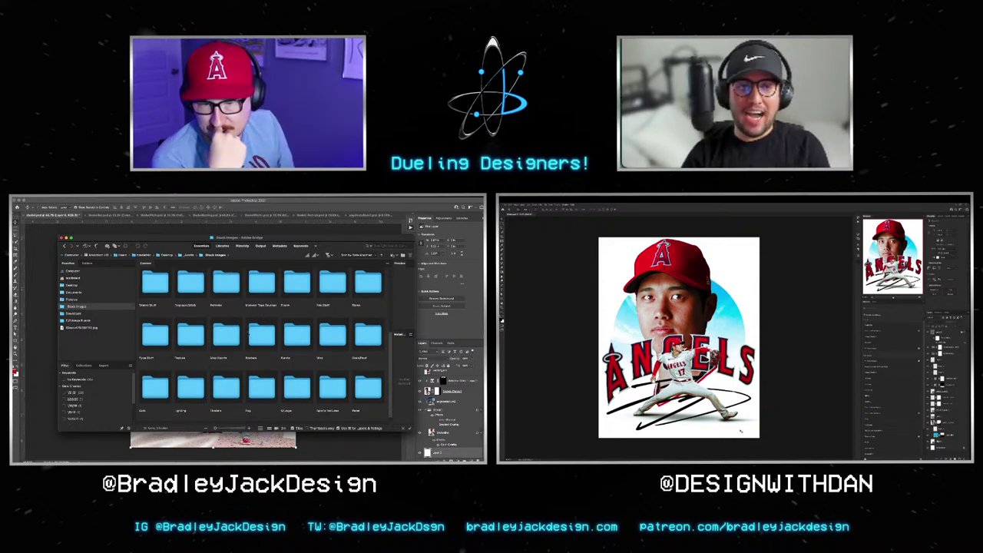
pyautogui.doubleClick(367, 388)
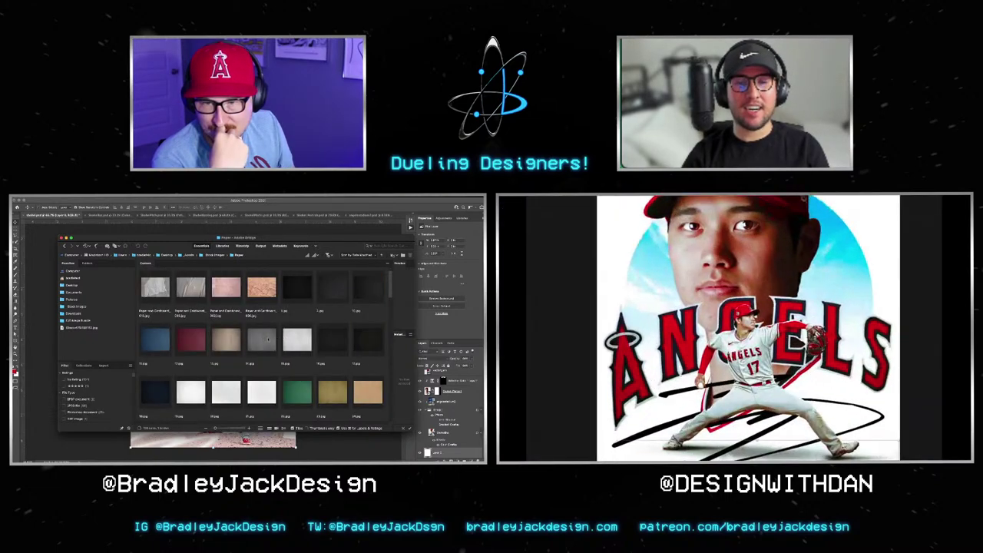
pyautogui.click(190, 391)
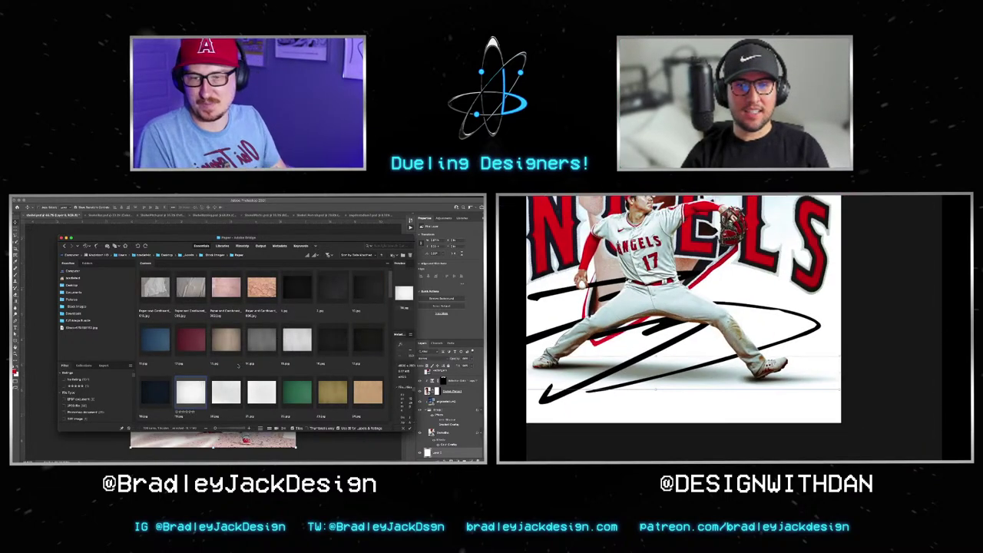
pyautogui.scroll(-2, 194, 399)
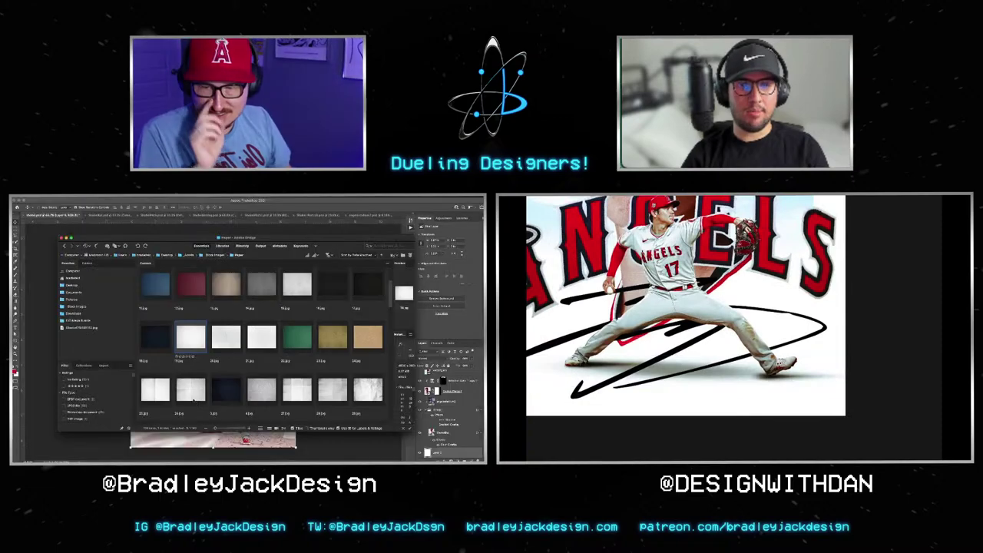
pyautogui.click(315, 437)
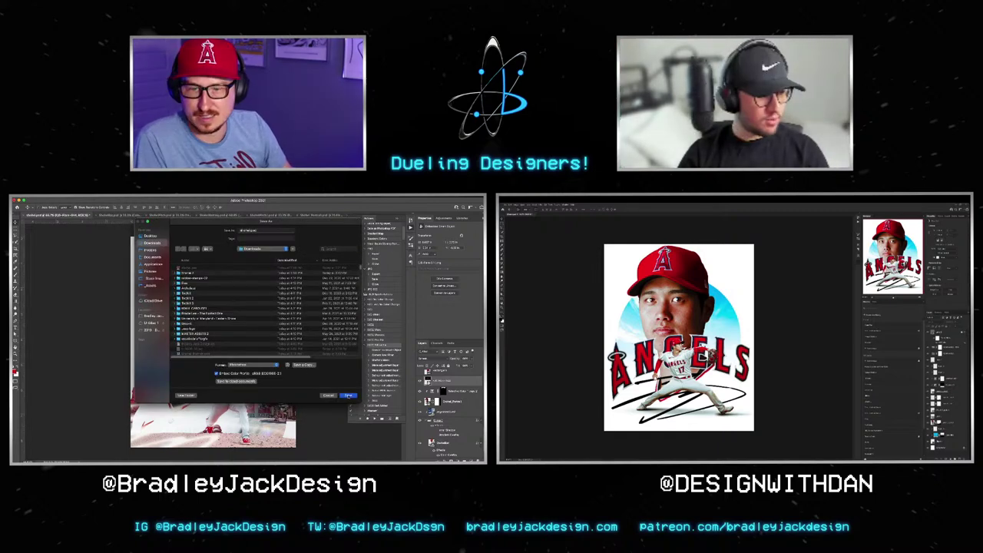
# Step: Save the composite as a large PSB document, replacing the existing file
pyautogui.click(348, 396)
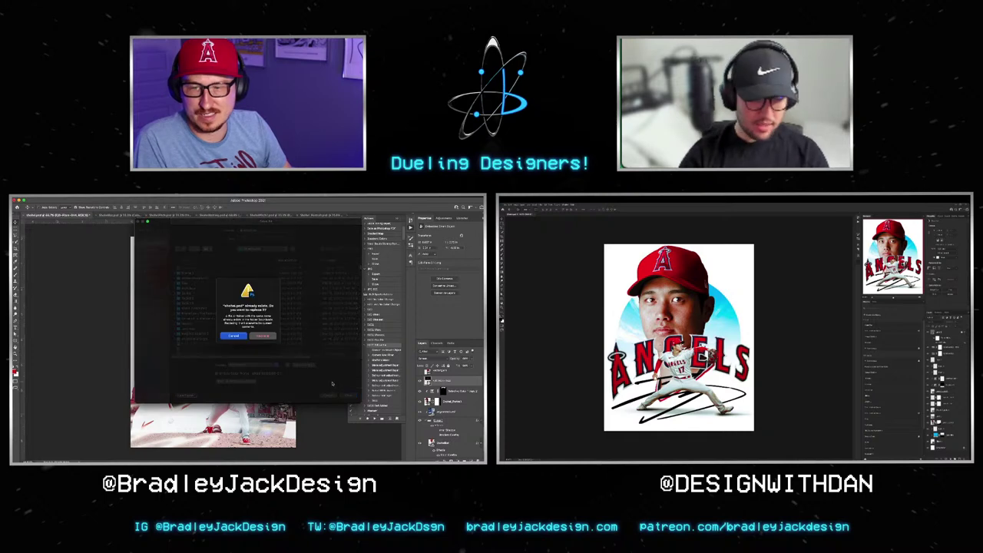
pyautogui.click(261, 335)
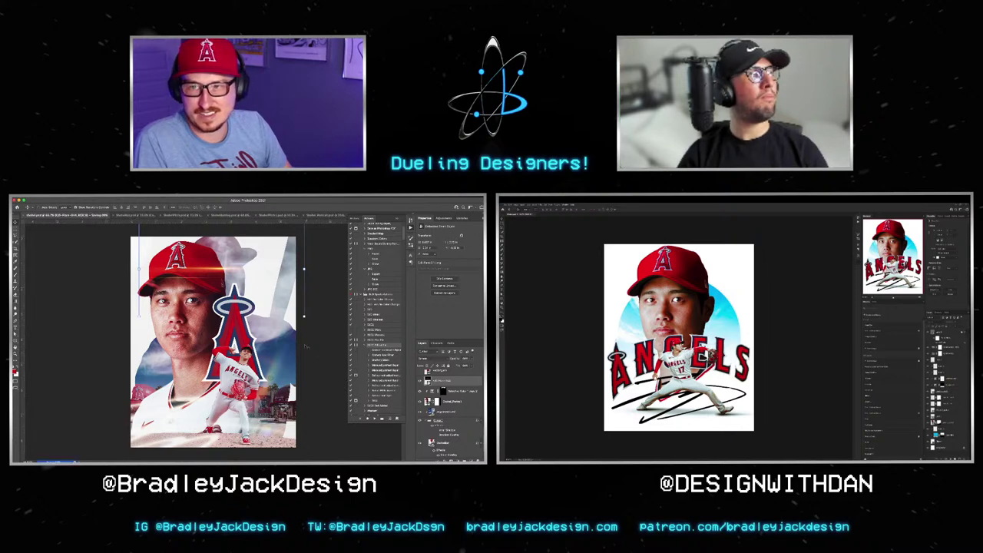
pyautogui.hotkey('ctrl', 't')
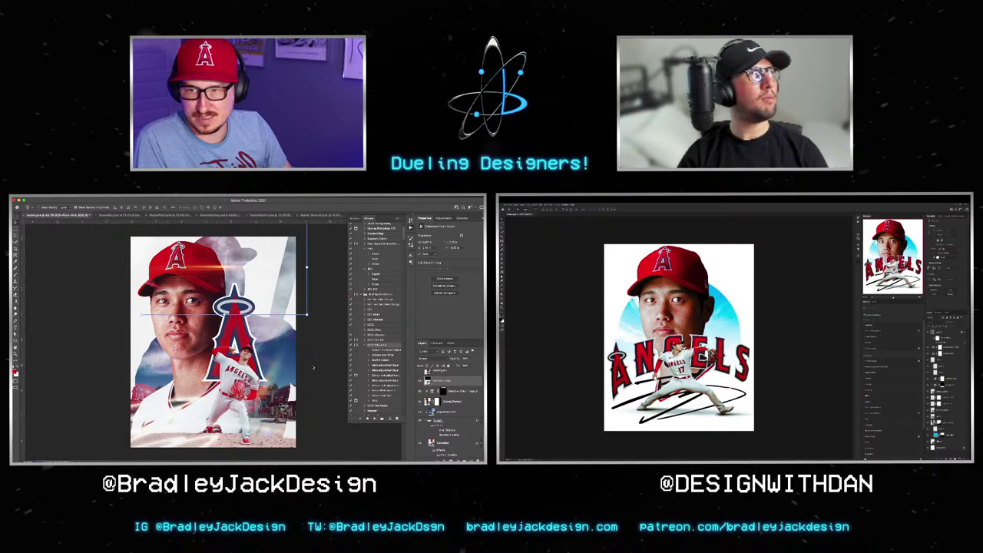
pyautogui.hotkey('ctrl', 's')
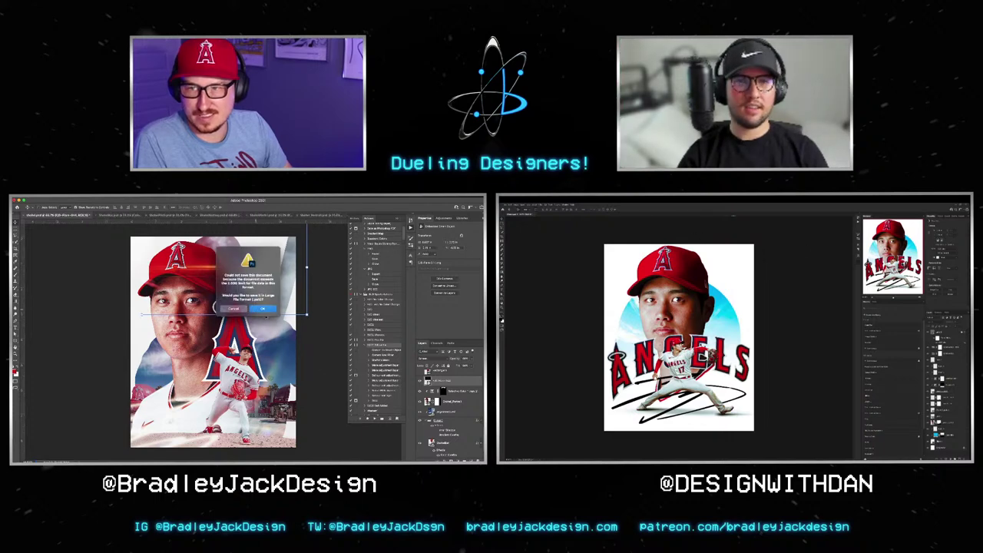
pyautogui.press('Return')
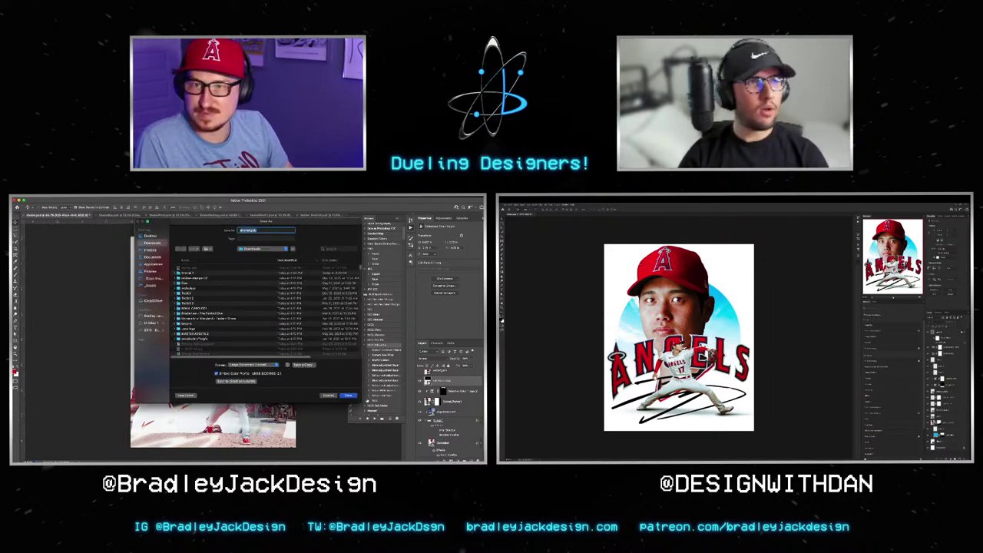
pyautogui.press('Return')
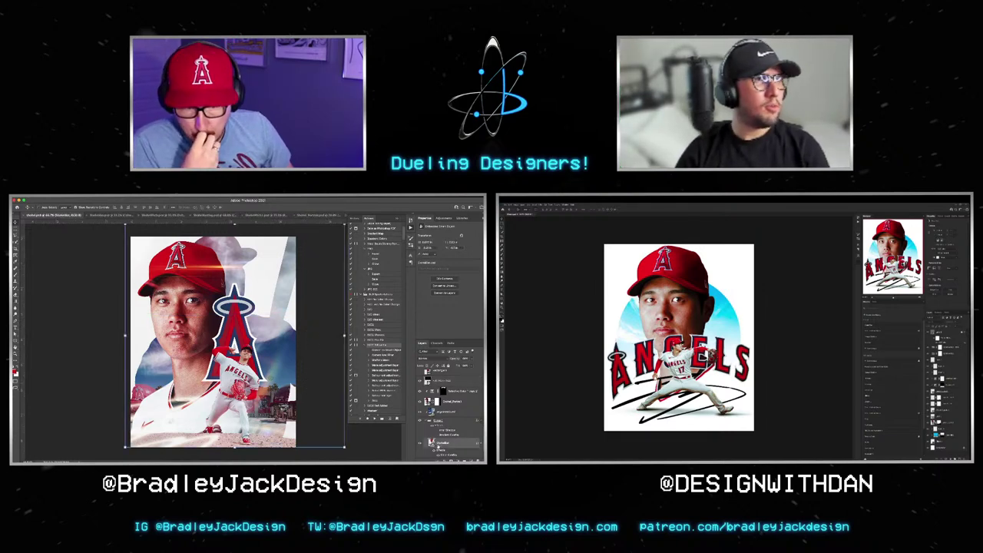
# Step: Adjust the background shape's Color Overlay layer style so it keeps its non-red look
pyautogui.doubleClick(431, 443)
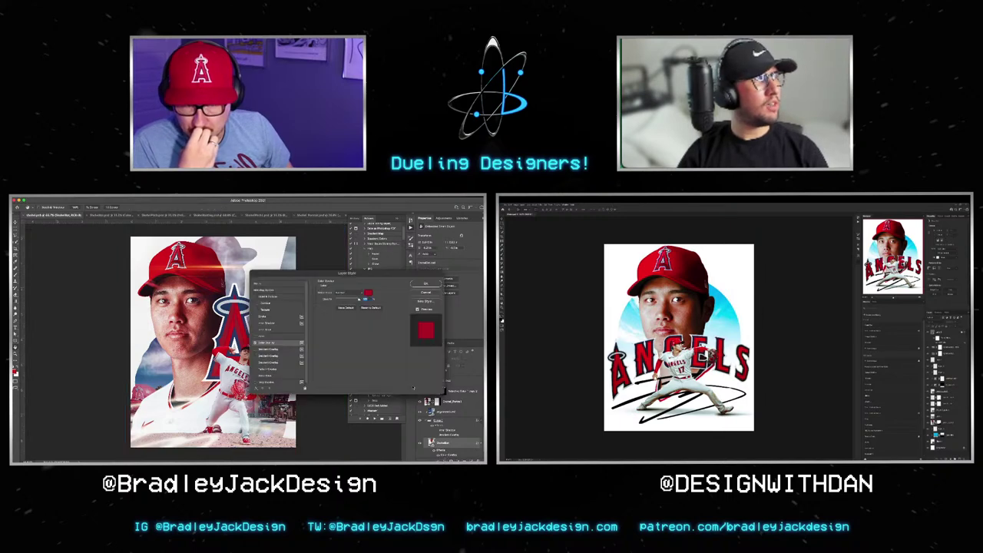
pyautogui.click(426, 284)
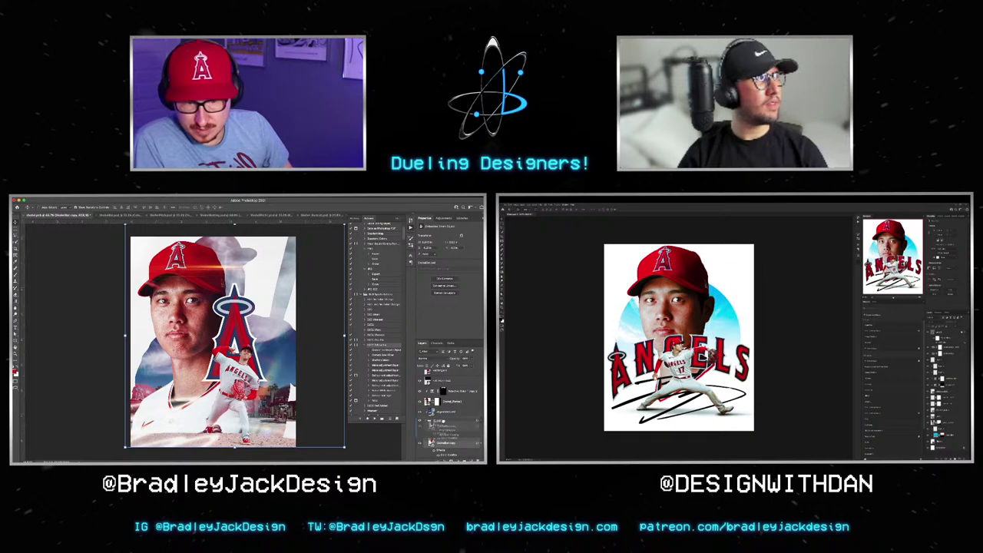
pyautogui.moveTo(432, 431); pyautogui.dragTo(435, 414)
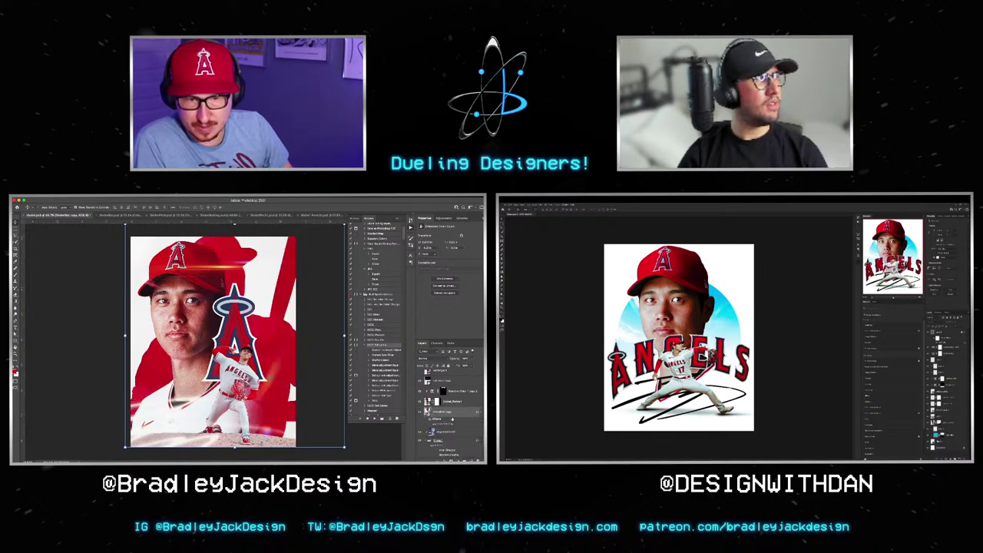
pyautogui.doubleClick(464, 414)
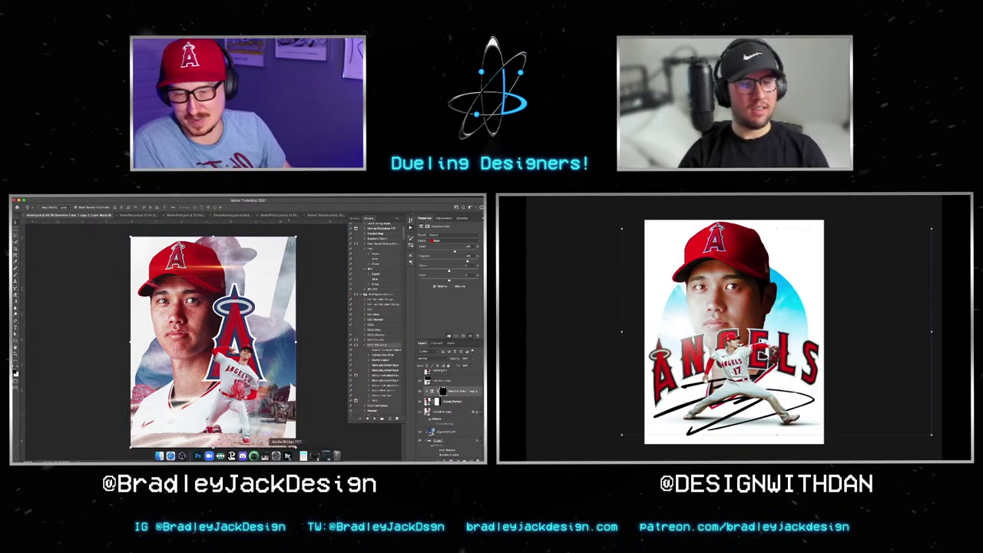
# Step: Browse Bridge for a golden texture image and return to Photoshop
pyautogui.click(287, 455)
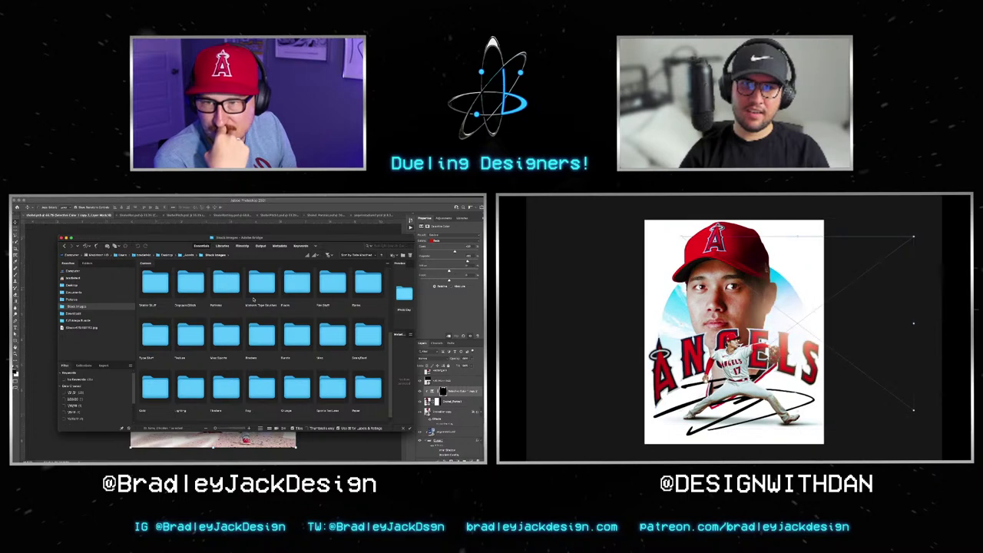
pyautogui.scroll(1, 253, 299)
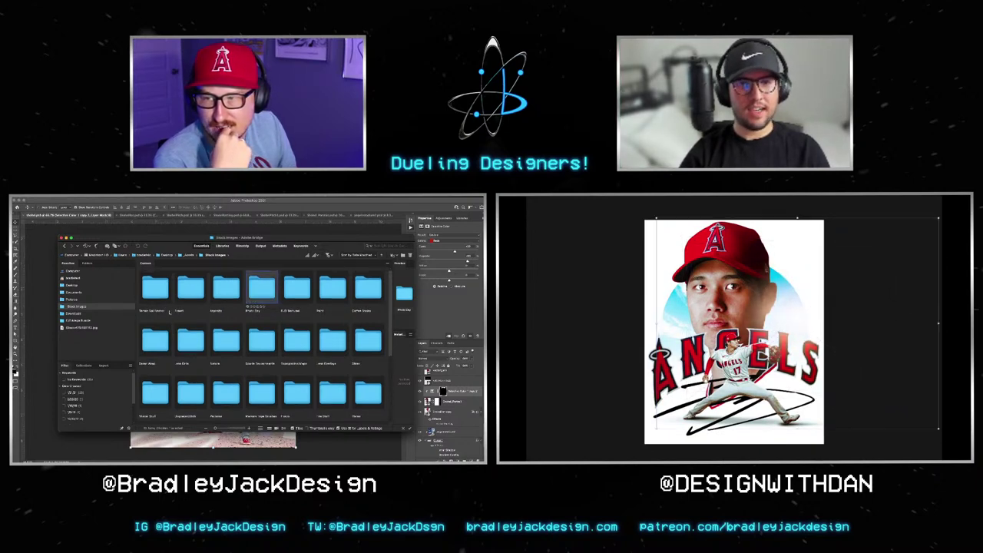
pyautogui.scroll(-1, 226, 319)
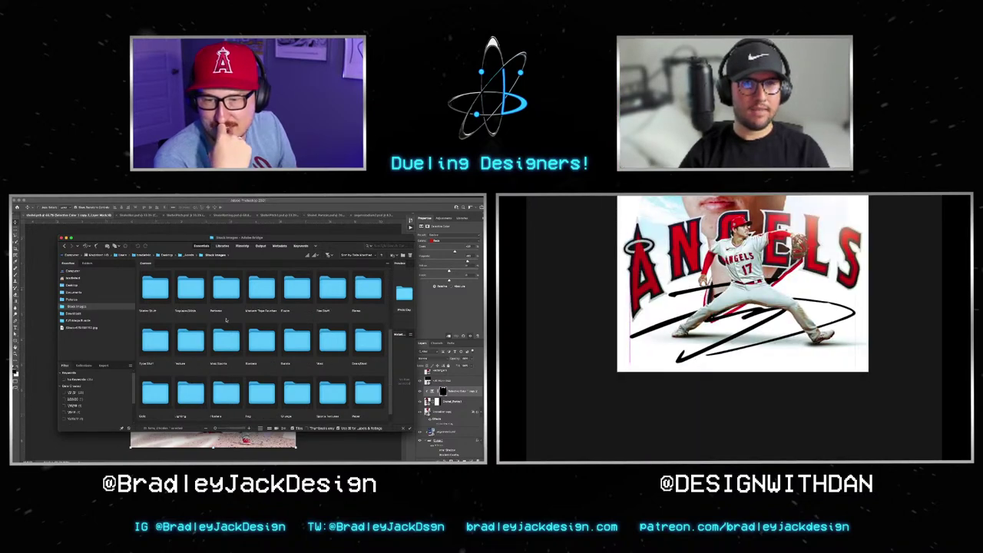
pyautogui.click(207, 440)
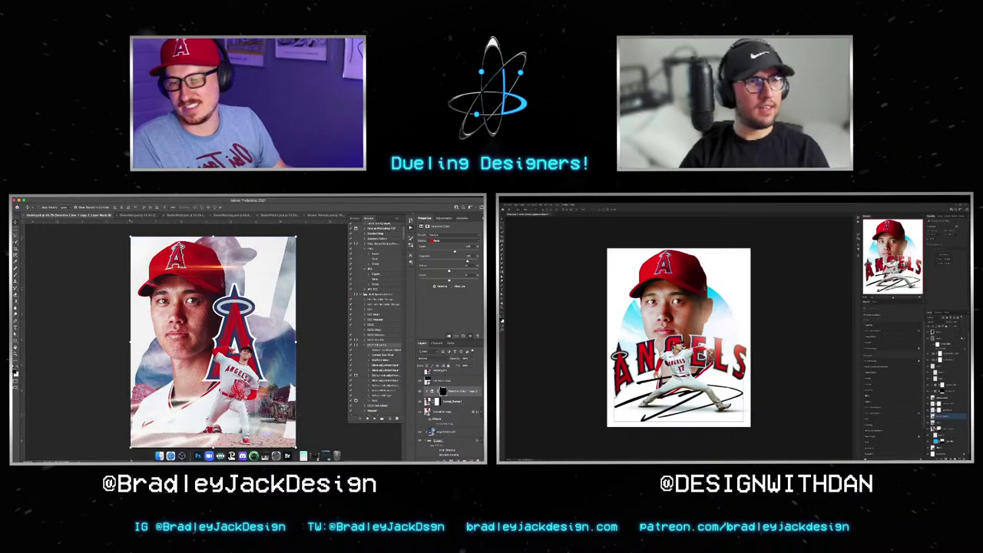
pyautogui.click(159, 455)
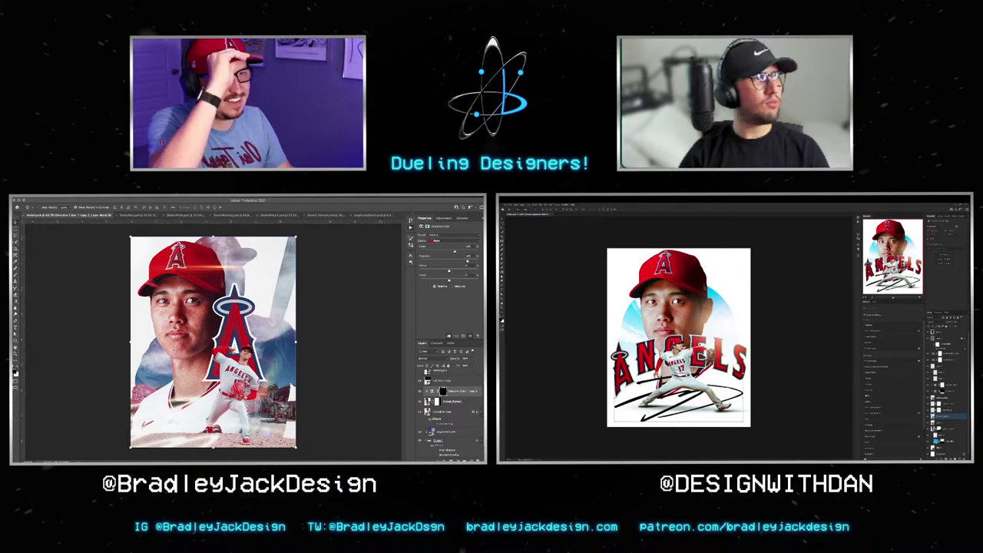
# Step: Paste the golden texture photo into the poster and bring up its layer options
pyautogui.press('f')
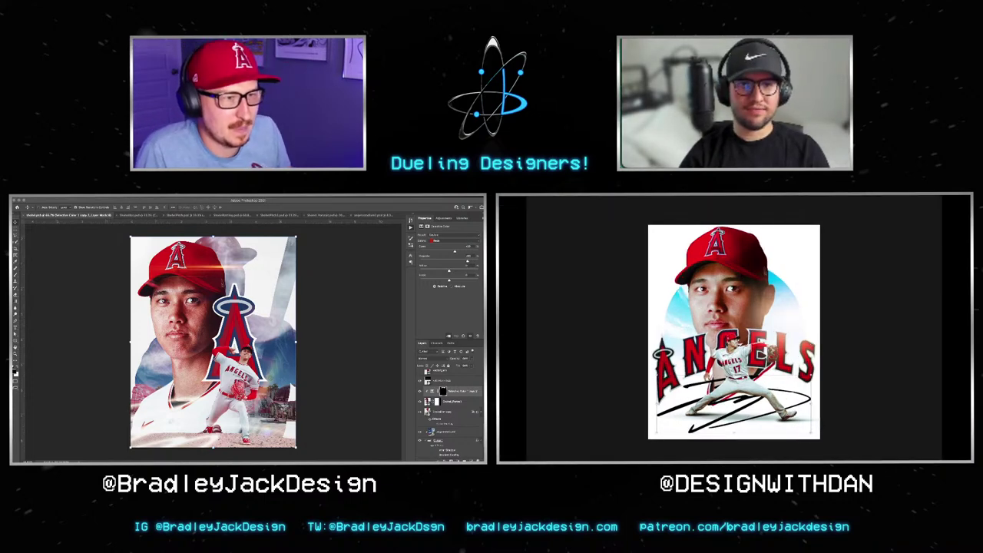
pyautogui.hotkey('ctrl', 'v')
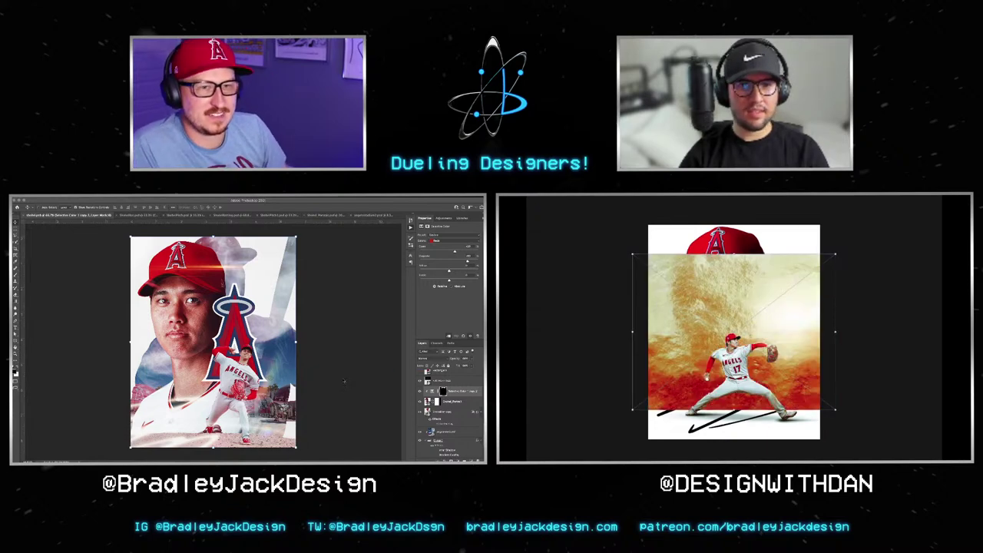
pyautogui.rightClick(343, 381)
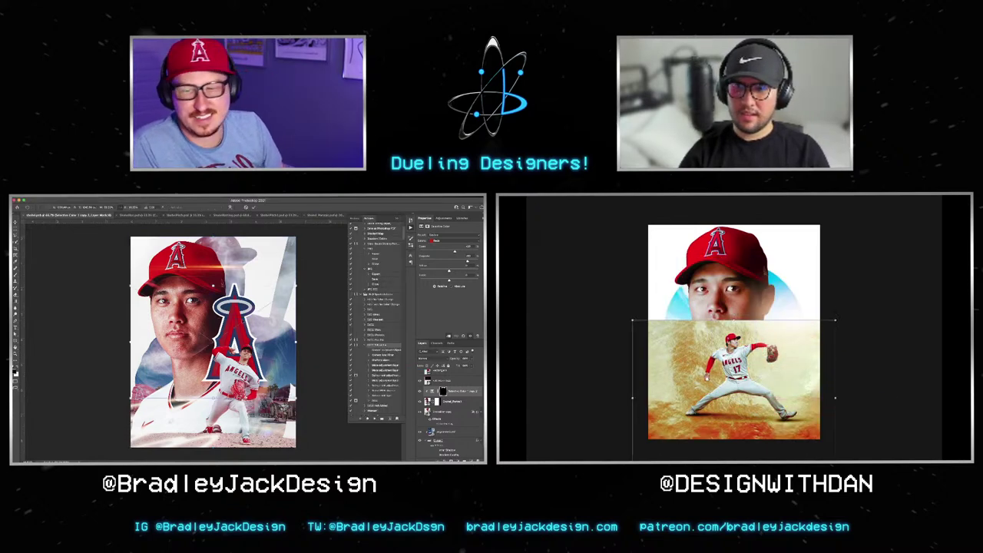
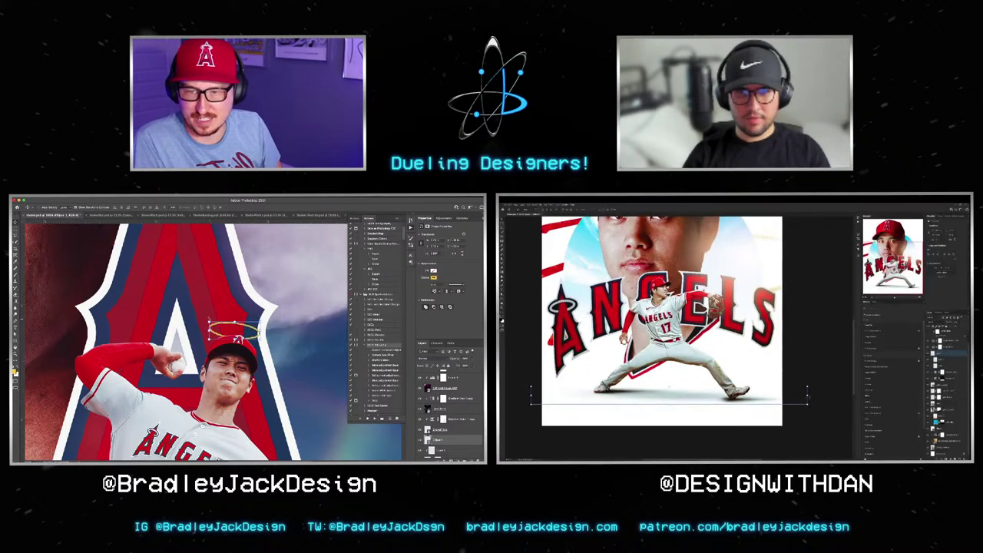
# Step: Reshape the halo ring above Ohtani's cap with Free Transform
pyautogui.hotkey('ctrl', 't')
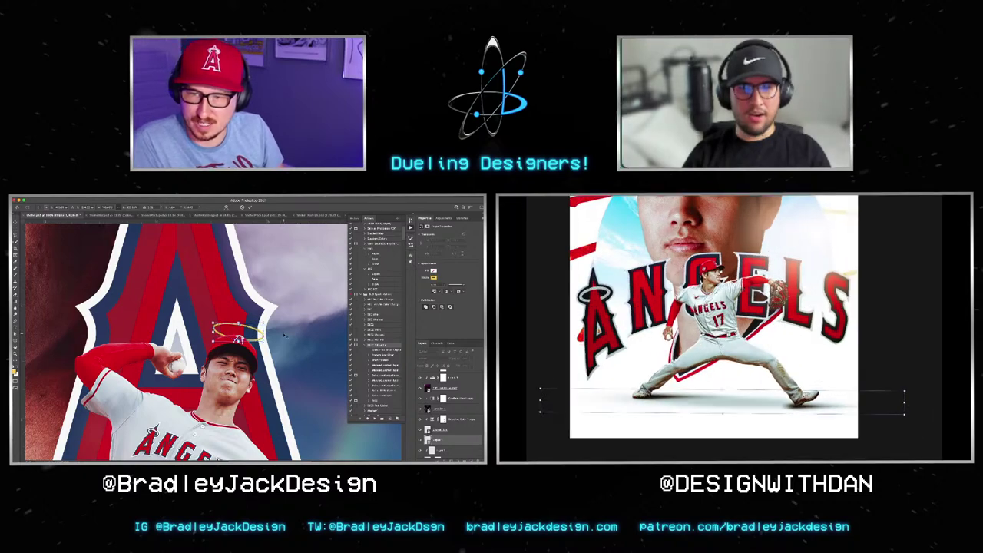
pyautogui.press('Return')
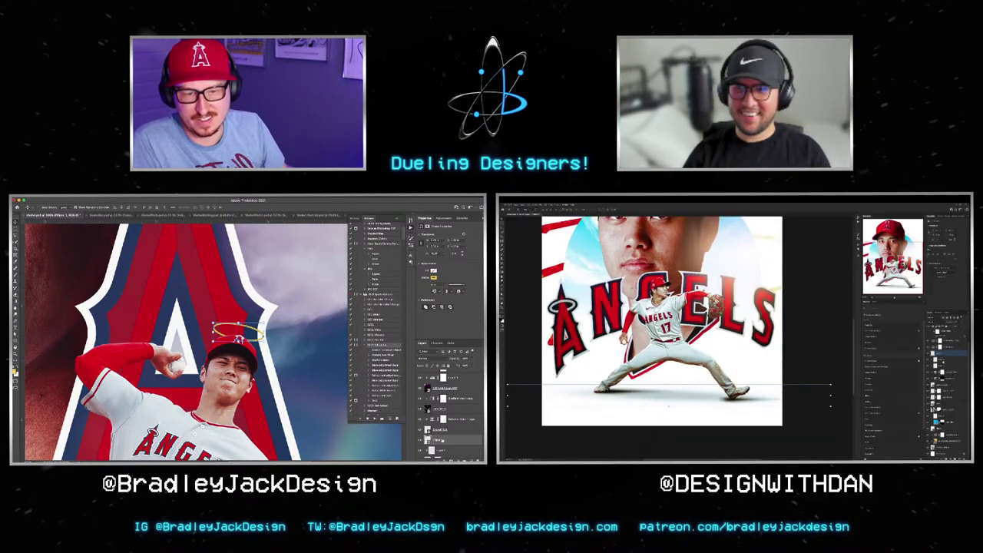
pyautogui.click(132, 200)
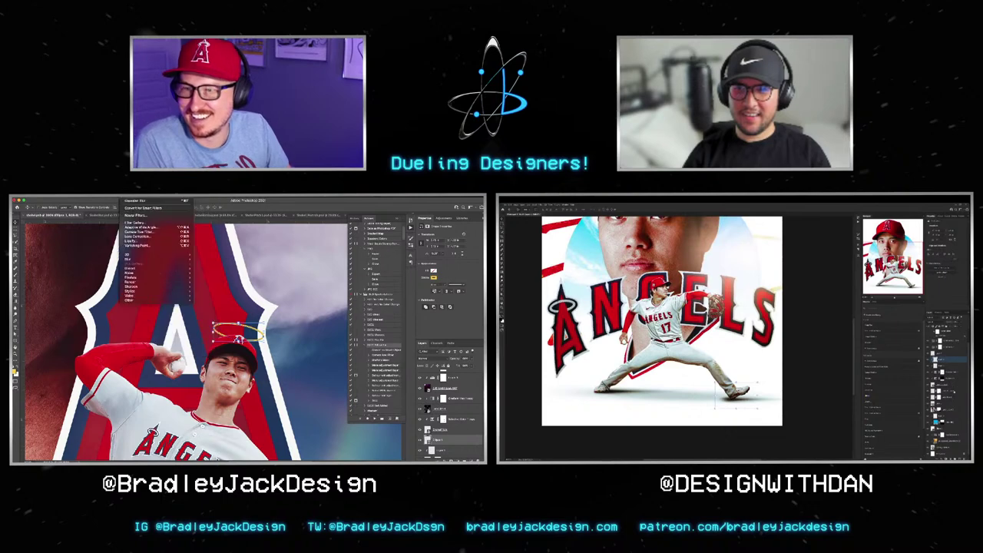
pyautogui.hotkey('ctrl', 't')
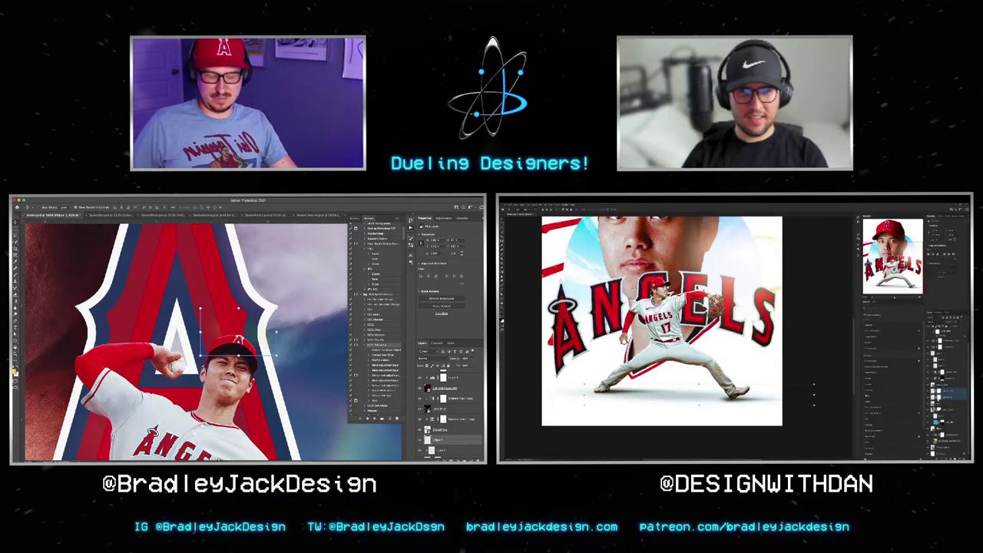
# Step: Convert the halo layer to a Smart Object and apply a Gaussian Blur, then add a second one
pyautogui.rightClick(441, 443)
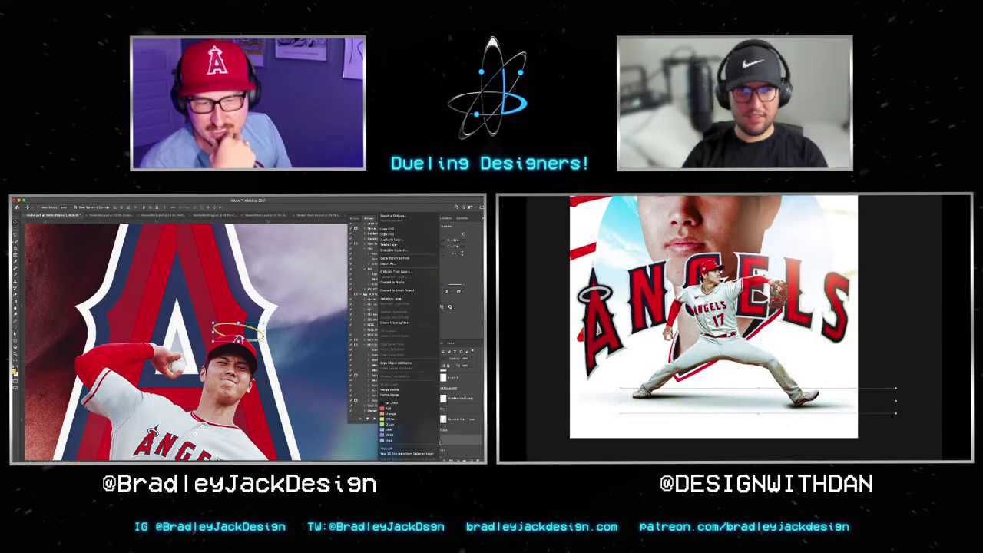
pyautogui.click(409, 290)
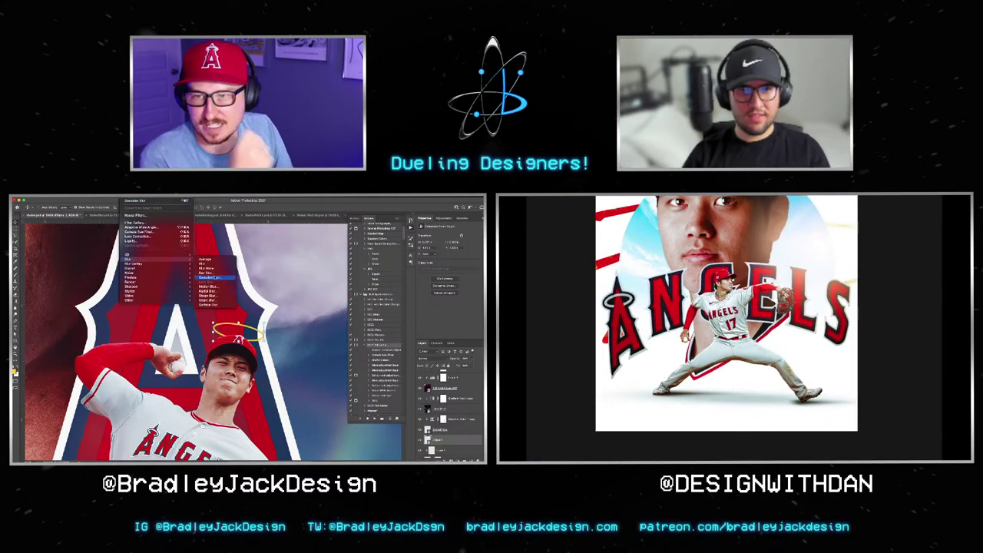
pyautogui.click(207, 276)
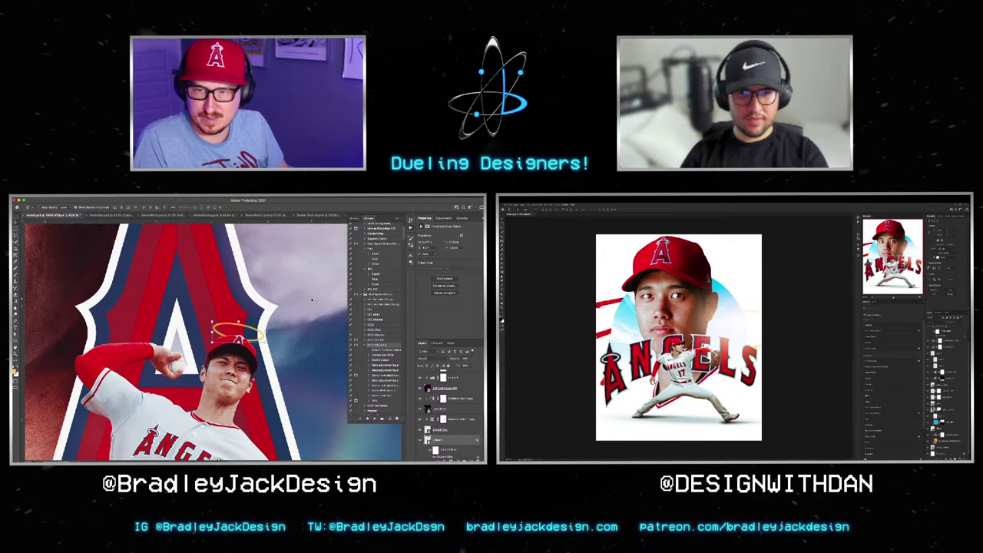
pyautogui.press('Return')
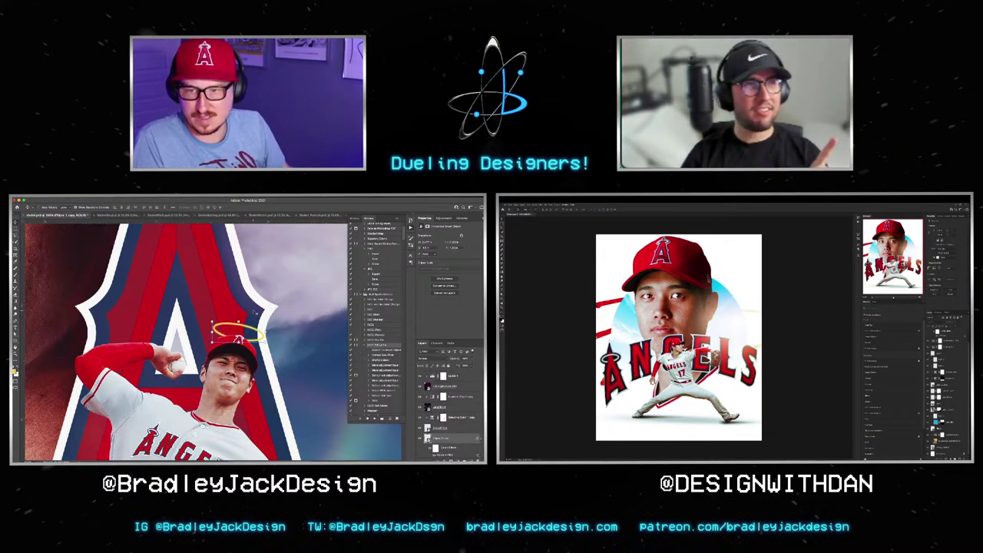
pyautogui.click(130, 201)
pyautogui.moveTo(132, 259)
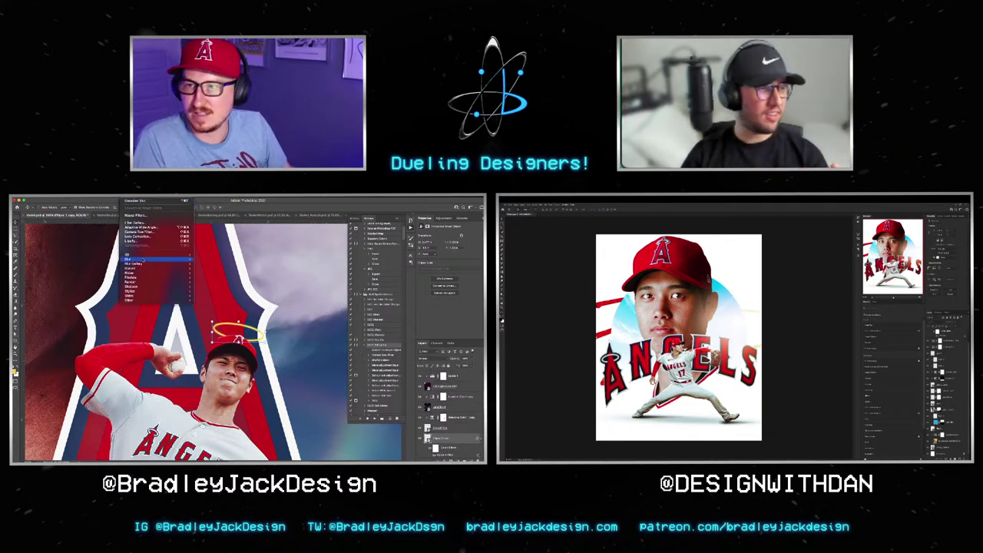
pyautogui.click(209, 278)
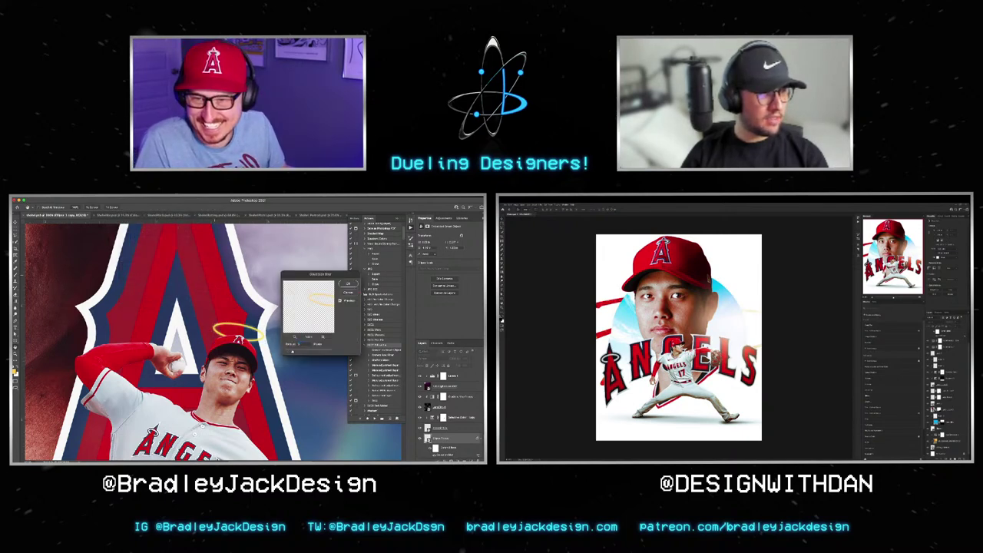
# Step: Confirm the second Gaussian blur on the halo and zoom out to review the poster
pyautogui.press('Return')
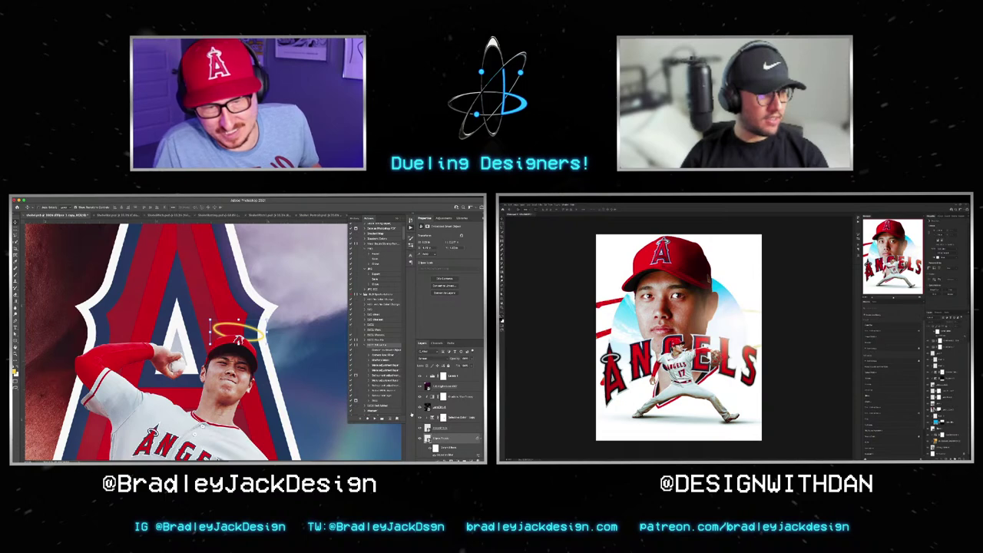
pyautogui.press('b')
pyautogui.hotkey('ctrl', '-')
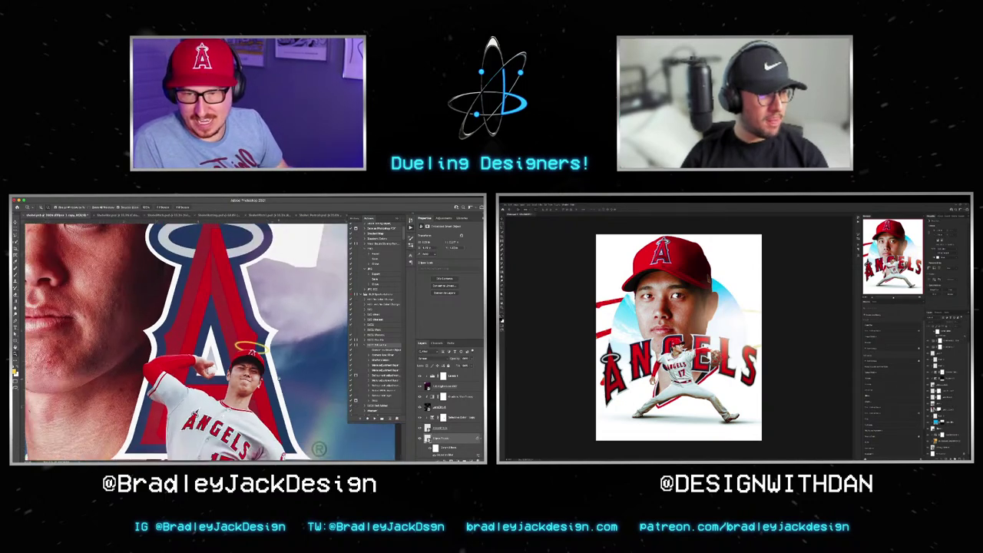
pyautogui.hotkey('ctrl', '-')
pyautogui.hotkey('ctrl', '-')
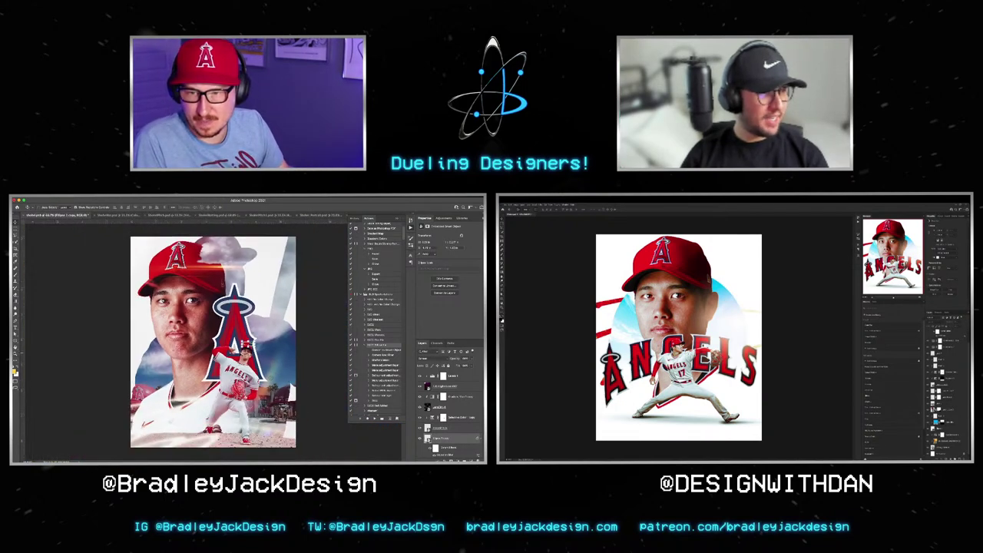
pyautogui.hotkey('ctrl', '+')
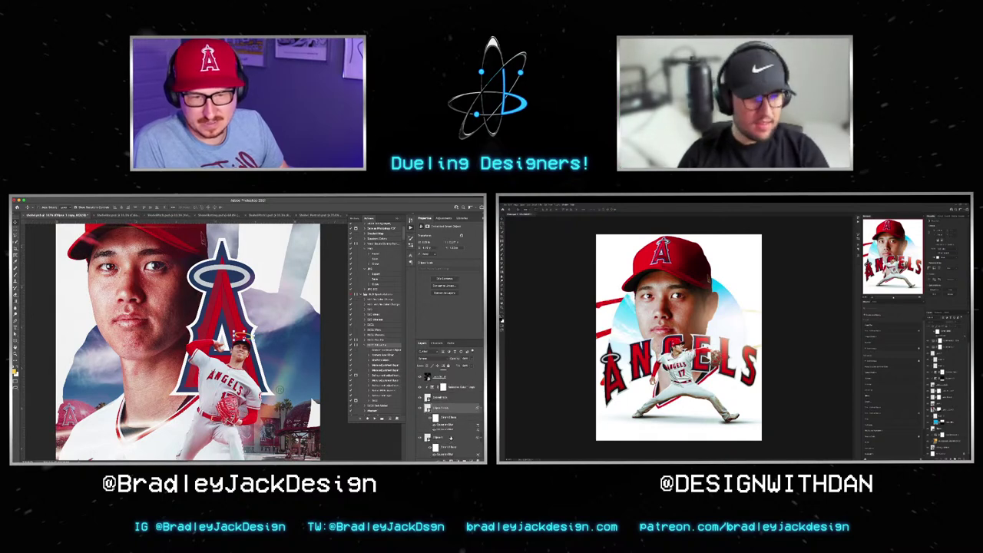
# Step: Select another layer, switch to the Move tool and fit the whole artwork in view
pyautogui.click(451, 437)
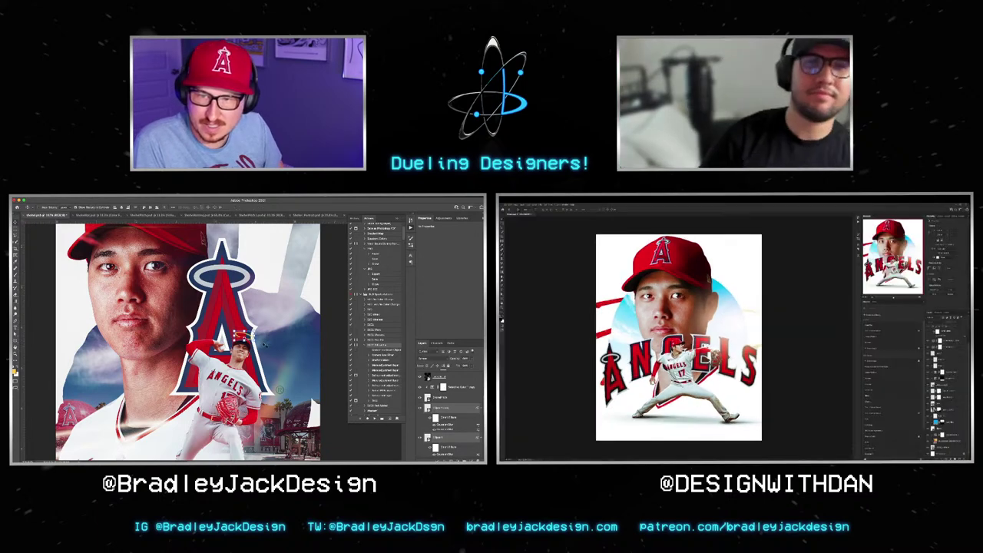
pyautogui.press('v')
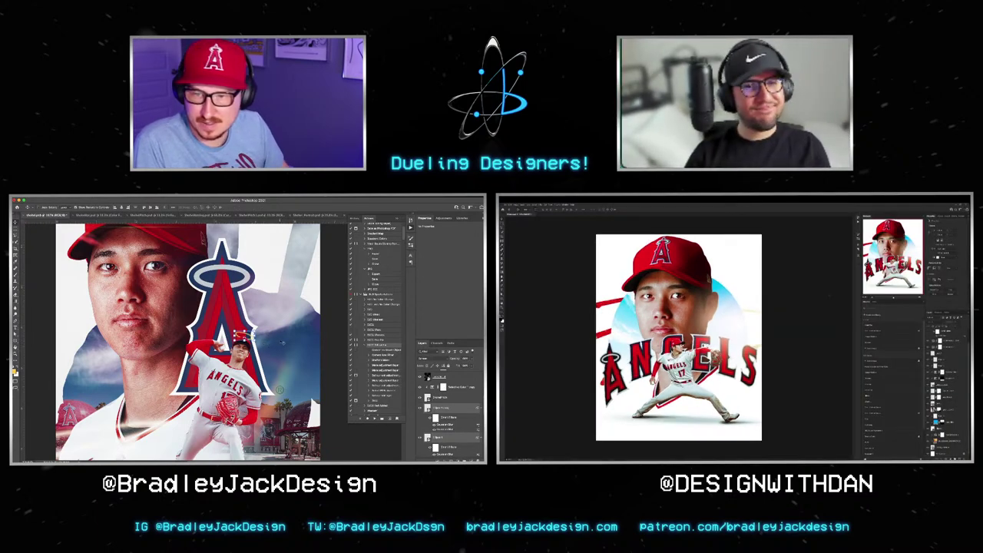
pyautogui.hotkey('ctrl', '0')
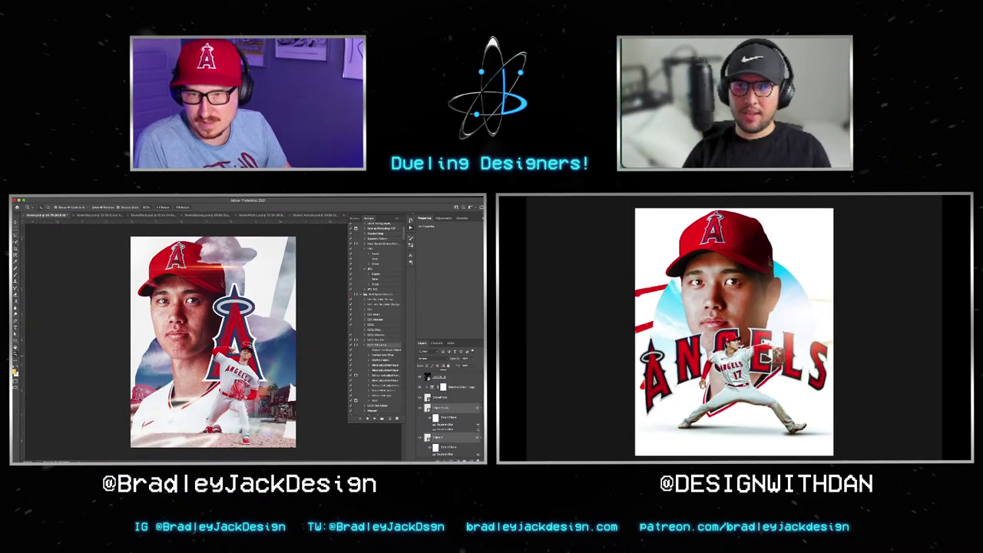
pyautogui.scroll(3, 234, 360)
pyautogui.scroll(3, 234, 360)
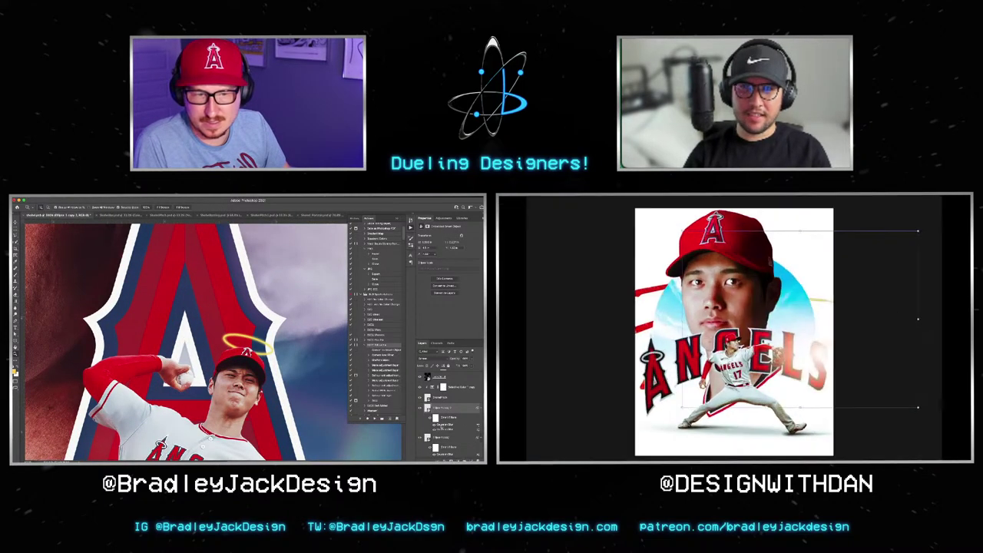
pyautogui.doubleClick(440, 424)
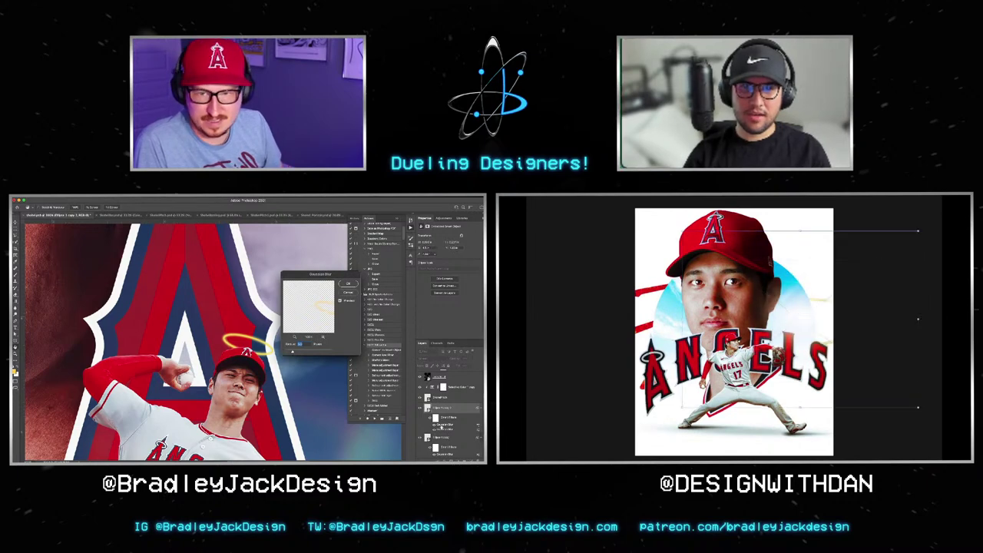
pyautogui.press('Return')
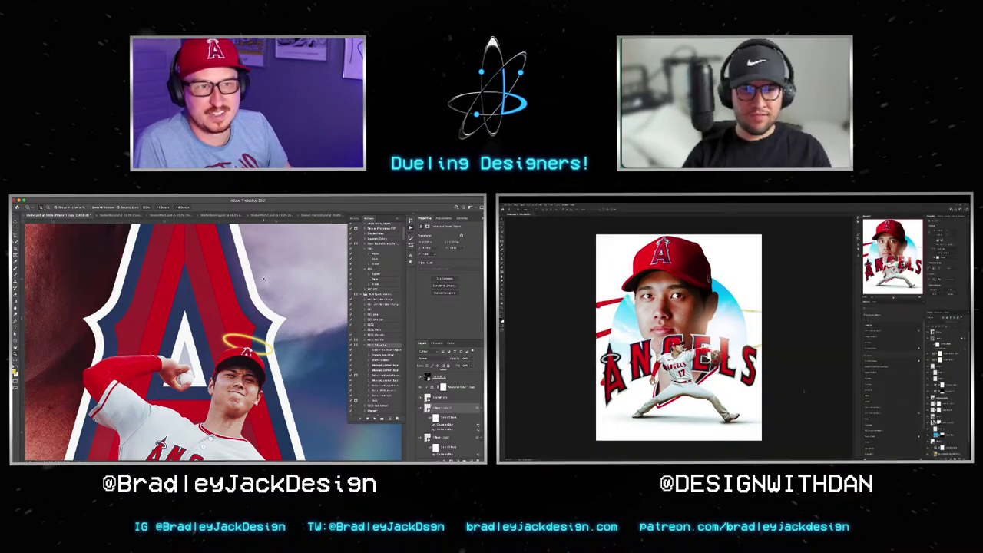
pyautogui.scroll(2, 262, 291)
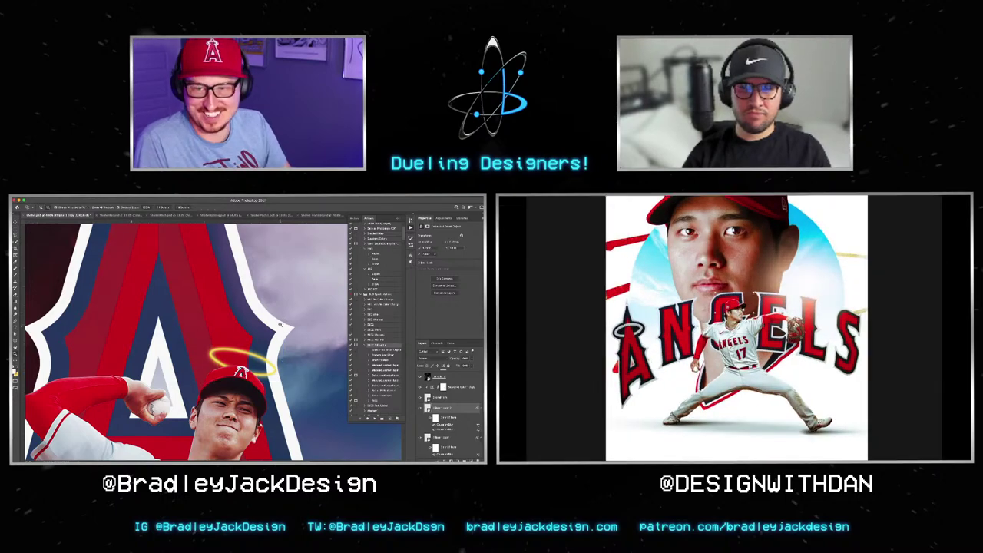
pyautogui.hotkey('ctrl', '0')
pyautogui.hotkey('ctrl', '-')
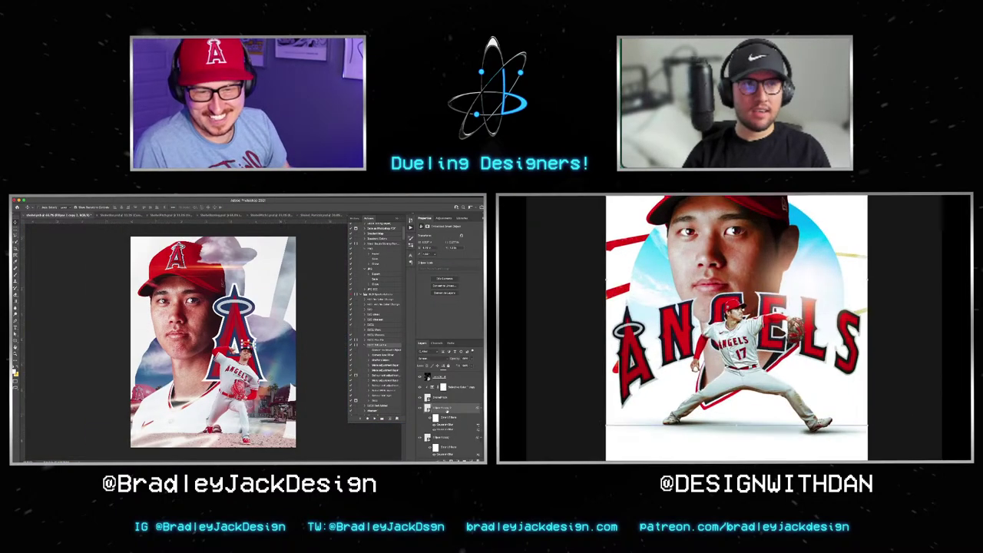
pyautogui.press('f')
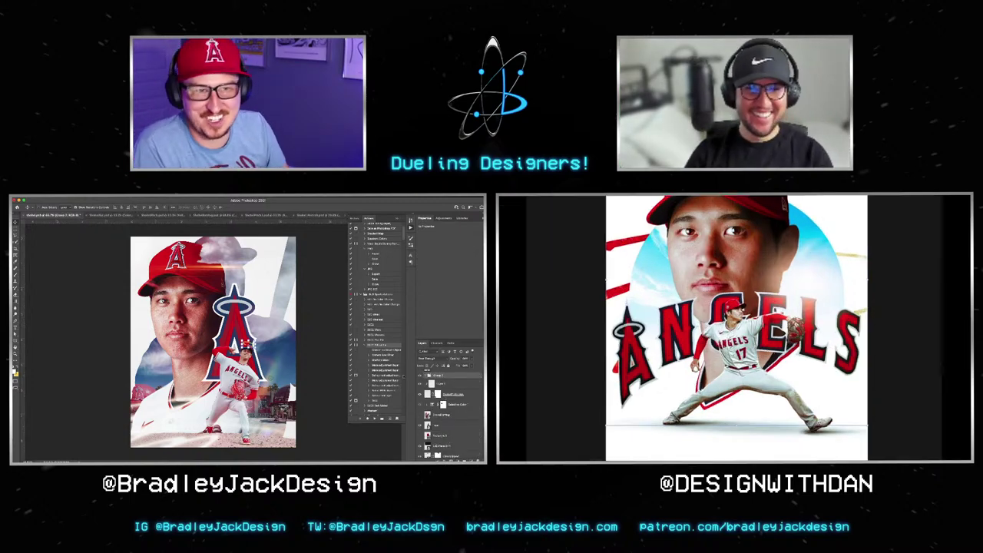
pyautogui.hotkey('ctrl', '+')
pyautogui.hotkey('ctrl', '+')
pyautogui.hotkey('ctrl', '+')
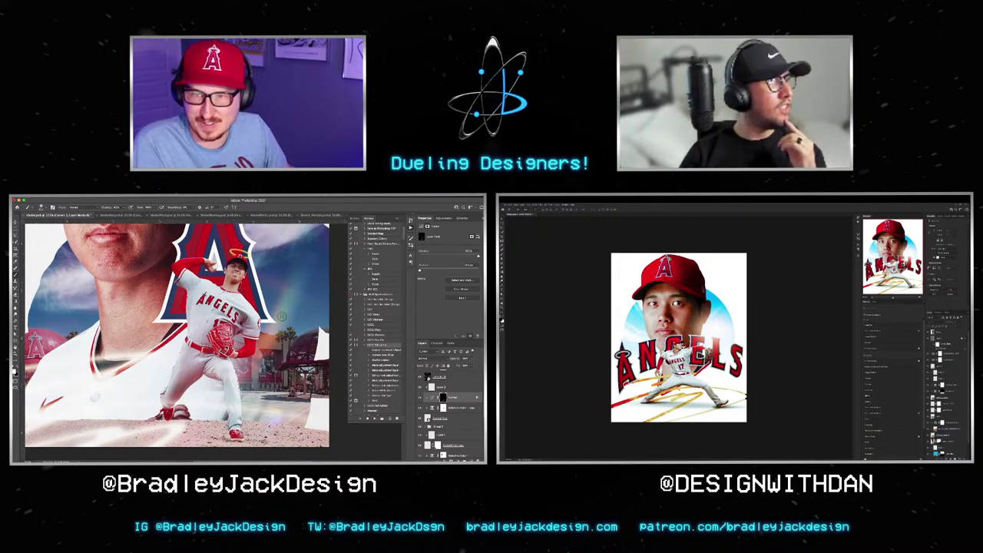
# Step: Show the poster full screen to review the palm tree beside Ohtani's head
pyautogui.press('f')
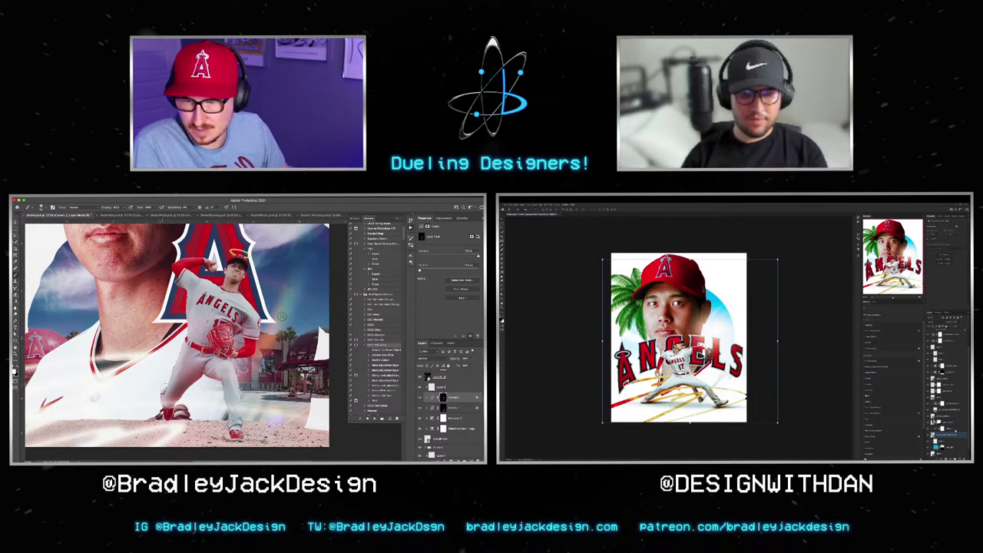
# Step: Preview the palm-framed poster in full-screen modes, then dismiss the selection-modify options
pyautogui.press('f')
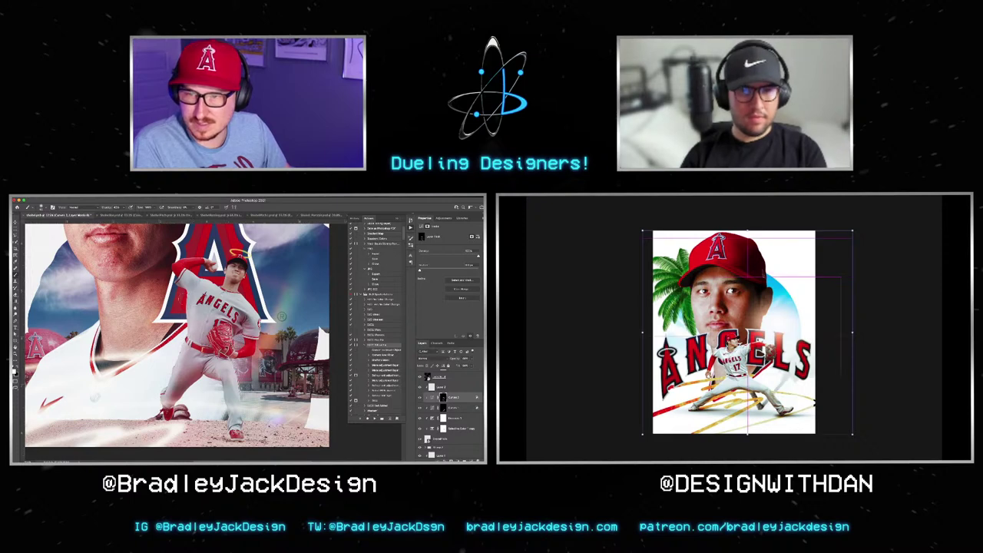
pyautogui.press('f')
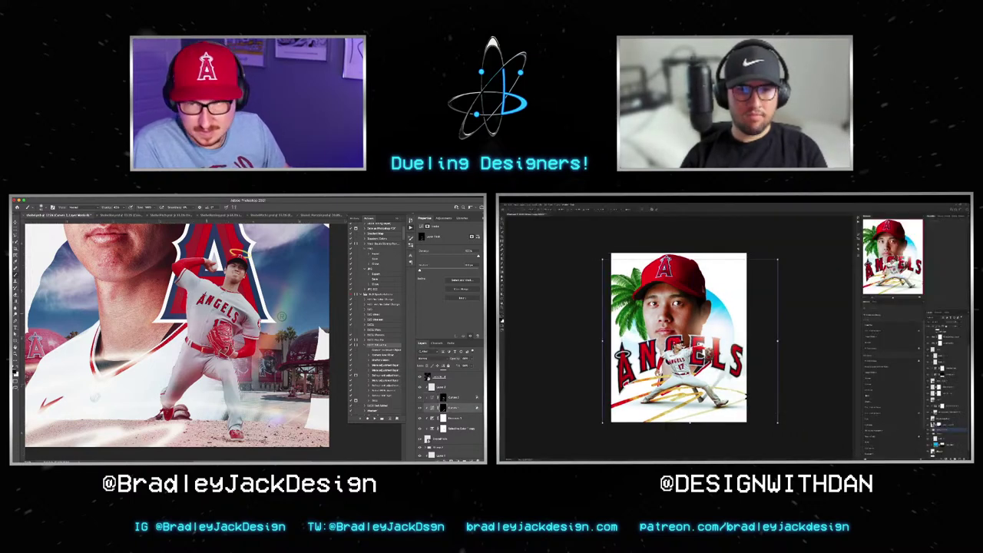
pyautogui.press('f')
pyautogui.press('f')
pyautogui.press('f')
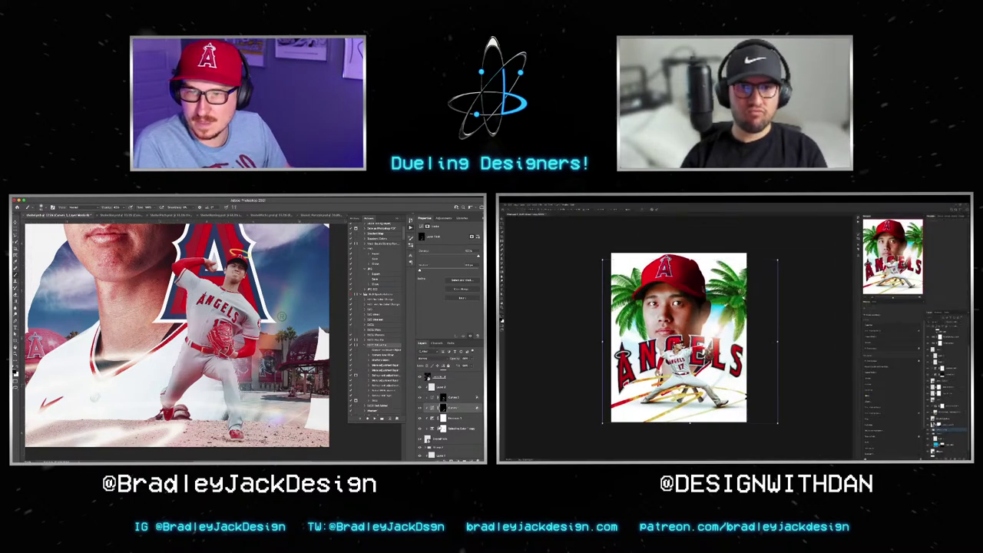
pyautogui.press('f')
pyautogui.press('f')
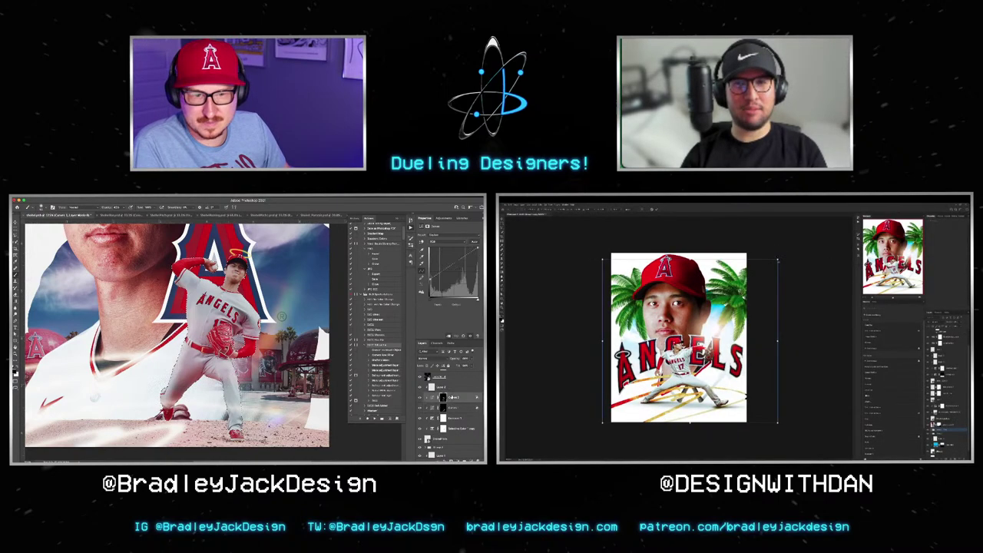
pyautogui.press('f')
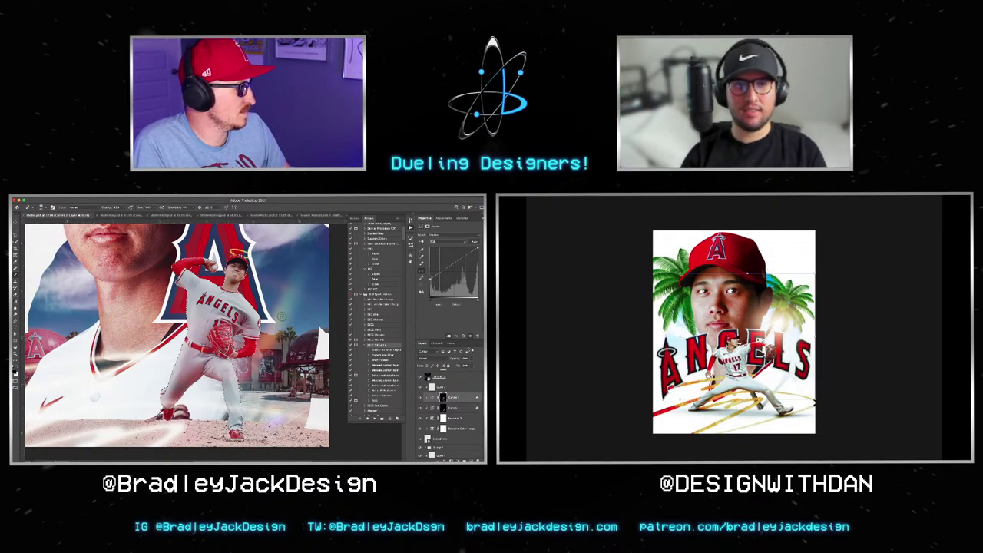
pyautogui.press('f')
pyautogui.press('f')
pyautogui.press('f')
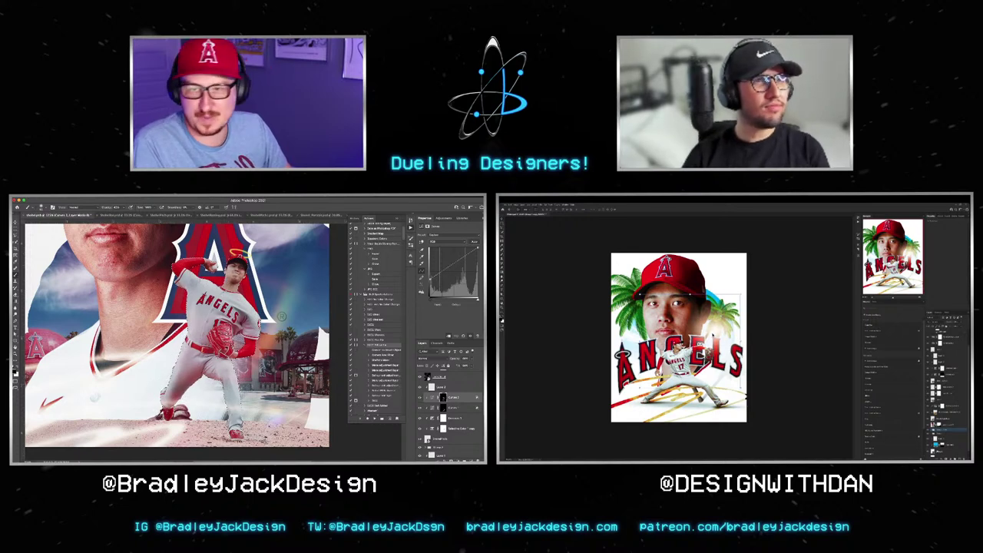
pyautogui.press('f')
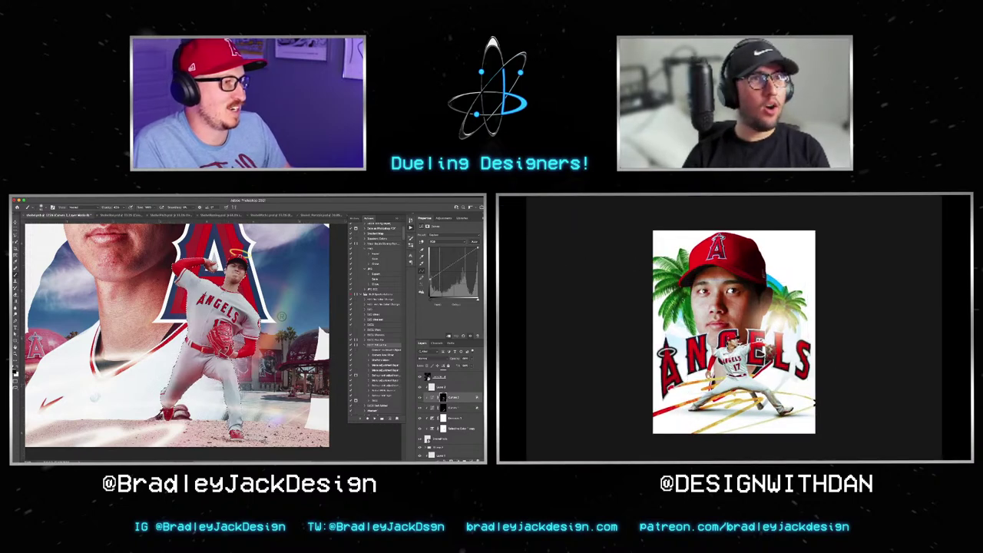
pyautogui.press('f')
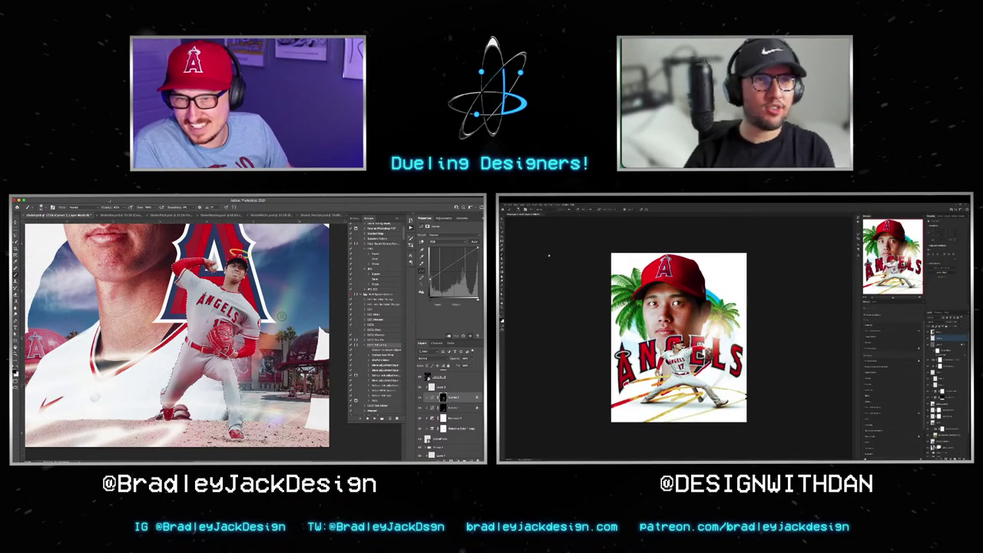
pyautogui.click(114, 201)
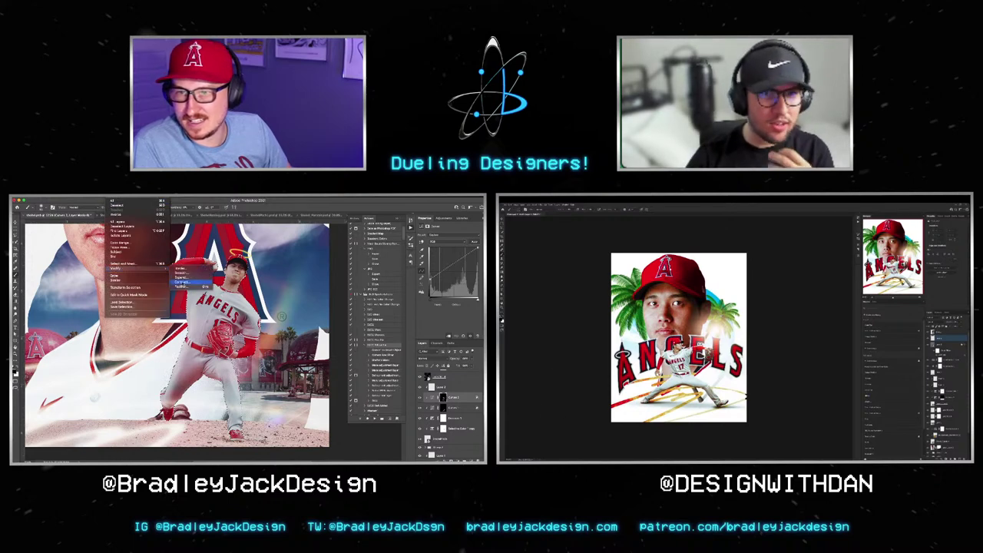
pyautogui.press('Escape')
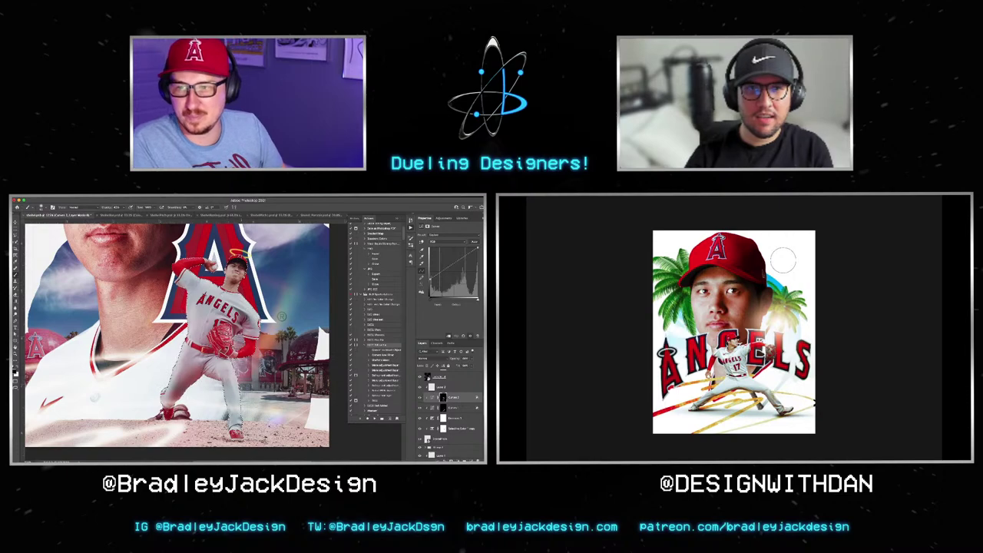
# Step: Cycle through screen modes to preview the poster full screen
pyautogui.press('f')
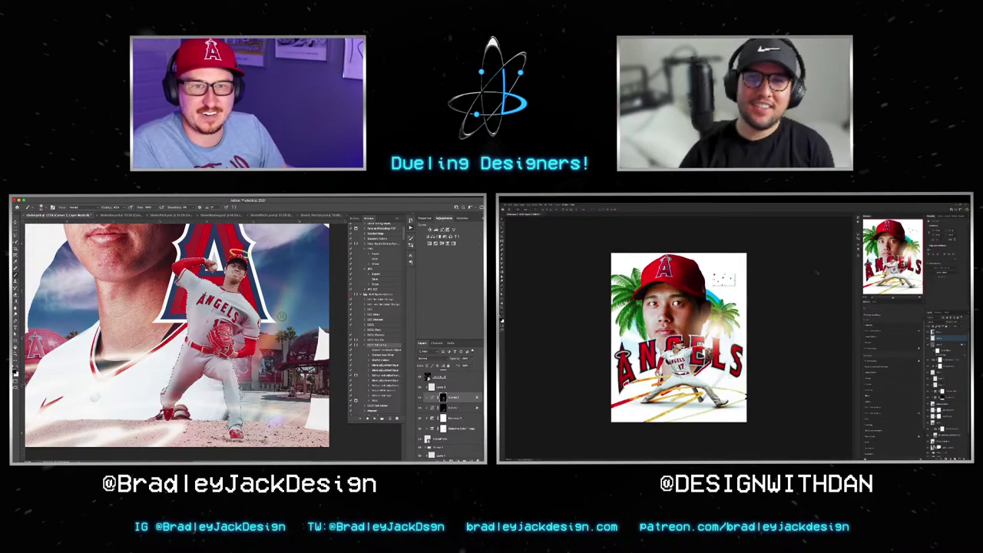
pyautogui.press('f')
pyautogui.press('f')
pyautogui.press('f')
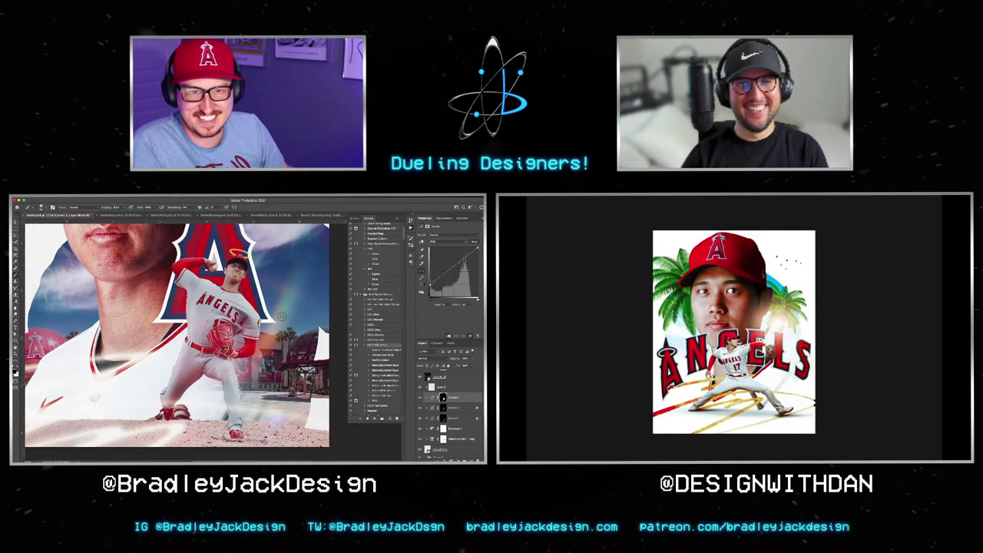
pyautogui.press('f')
pyautogui.press('f')
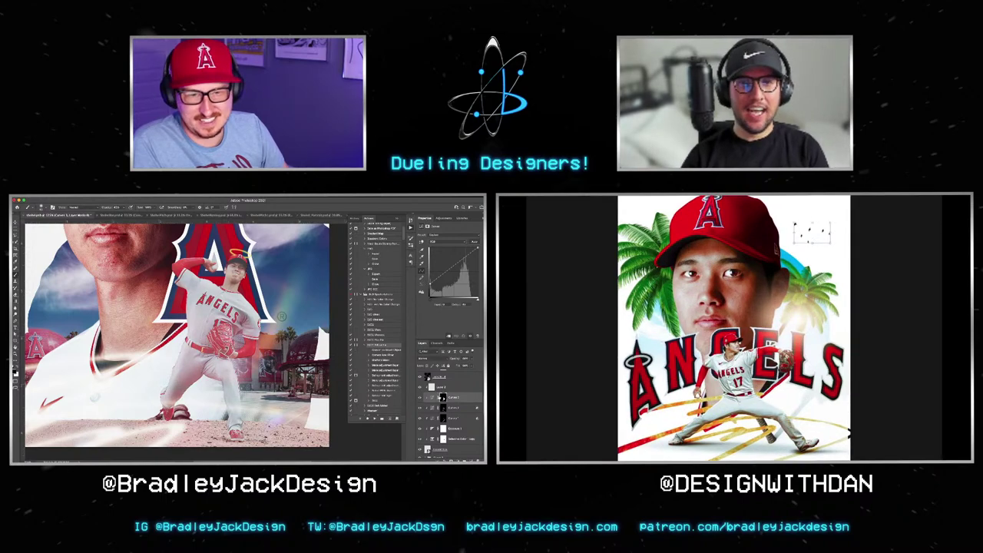
pyautogui.press('f')
pyautogui.press('f')
pyautogui.press('f')
pyautogui.press('f')
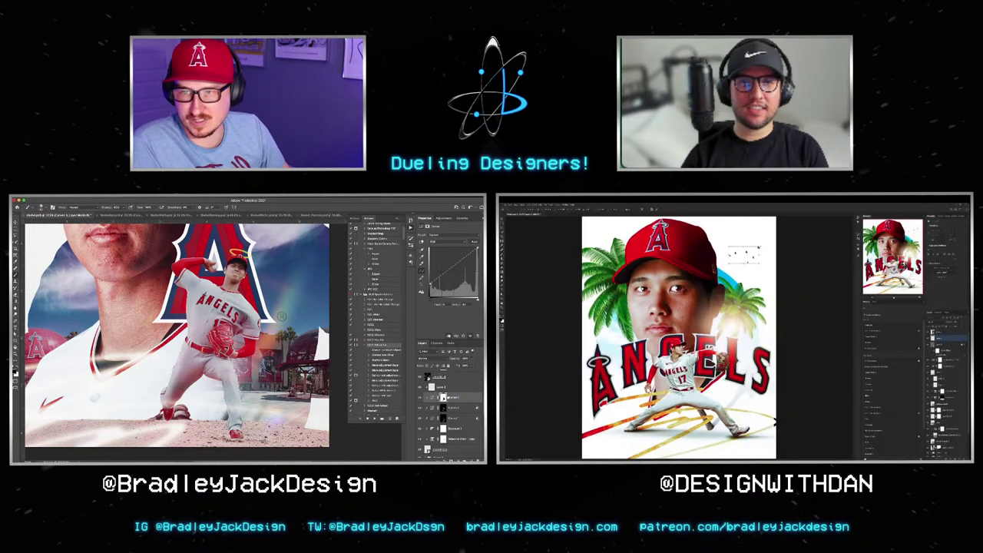
pyautogui.press('f')
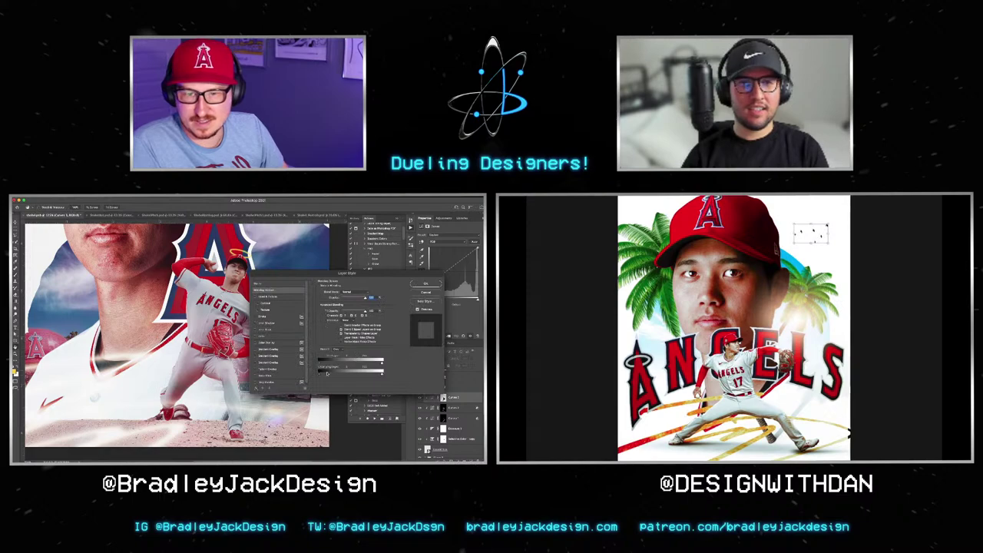
# Step: Commit the birds' placement, apply the layer style, and fit the poster in the window
pyautogui.press('Return')
pyautogui.press('f')
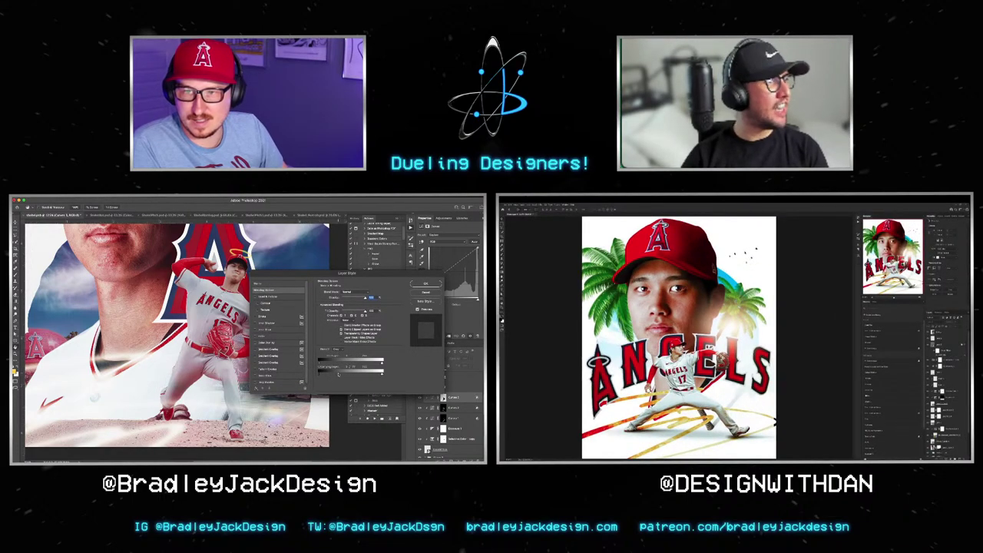
pyautogui.press('Return')
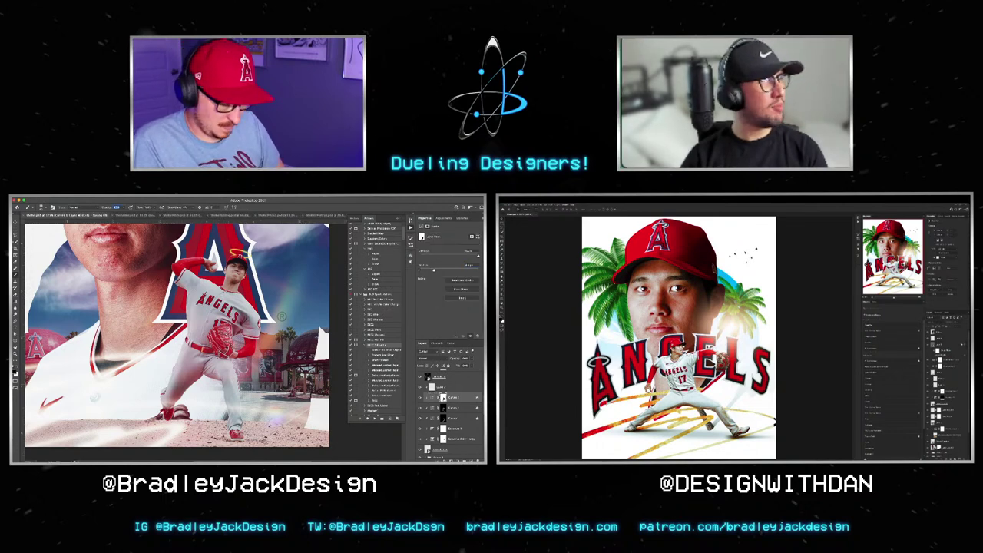
pyautogui.hotkey('ctrl', '0')
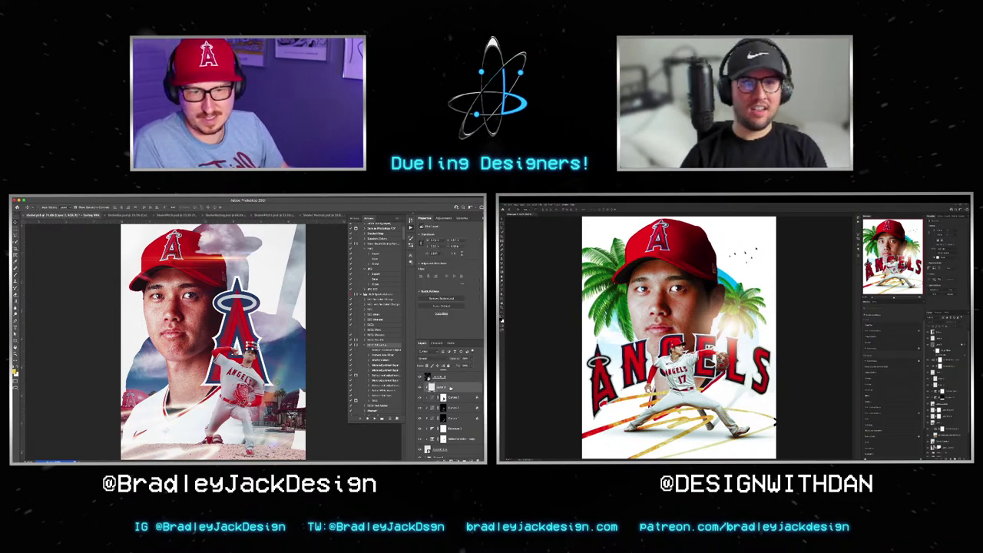
# Step: Paste a cloud image into the poster, preview it, and target Yellows in Selective Color
pyautogui.press('f')
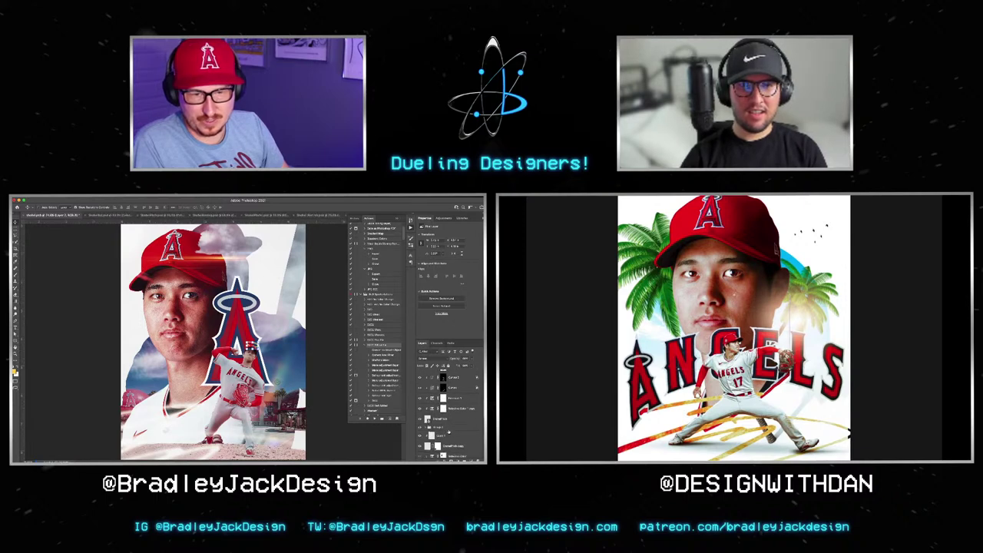
pyautogui.hotkey('ctrl', 'v')
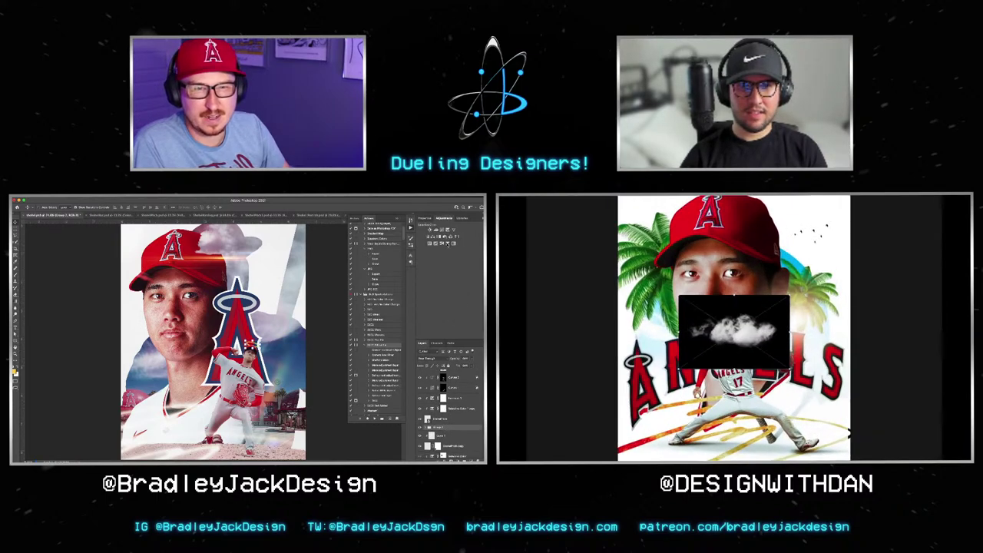
pyautogui.press('f')
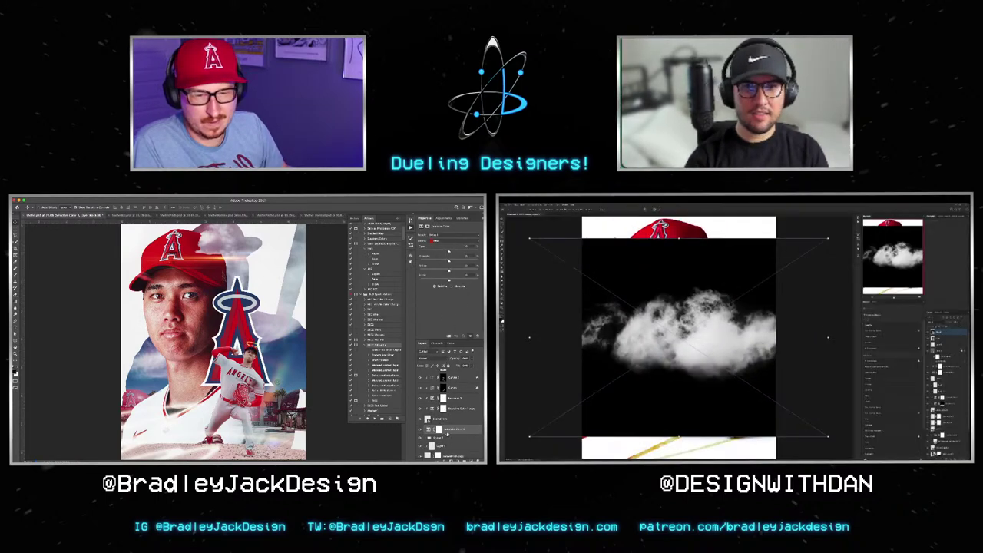
pyautogui.press('f')
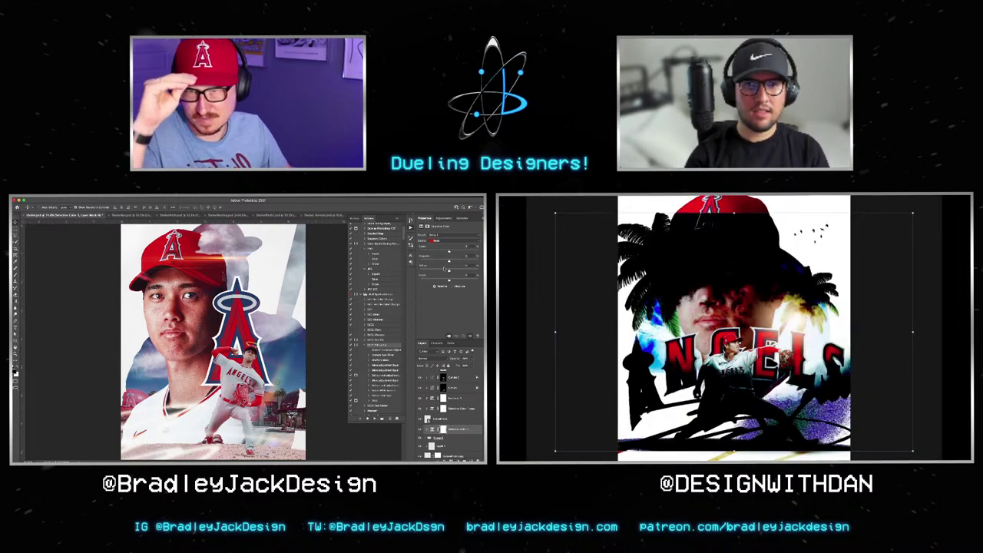
pyautogui.press('f')
pyautogui.click(443, 248)
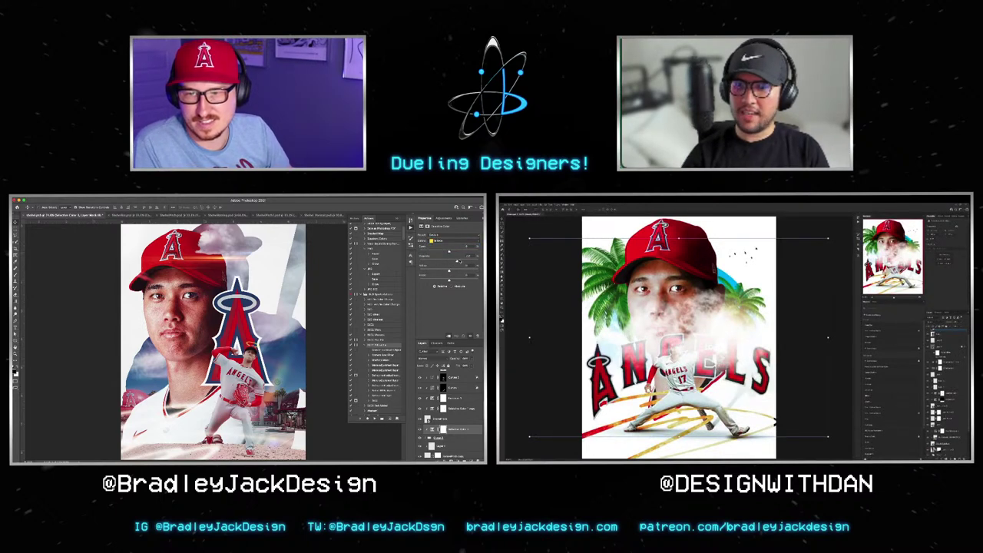
# Step: Nudge the cloud layer down and shrink it evenly around its centre
pyautogui.press('f')
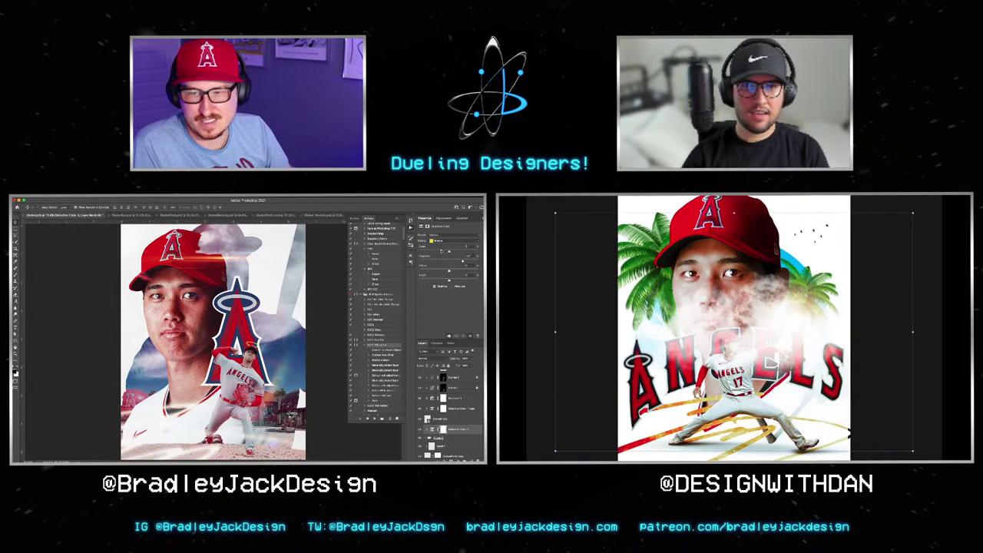
pyautogui.press('f')
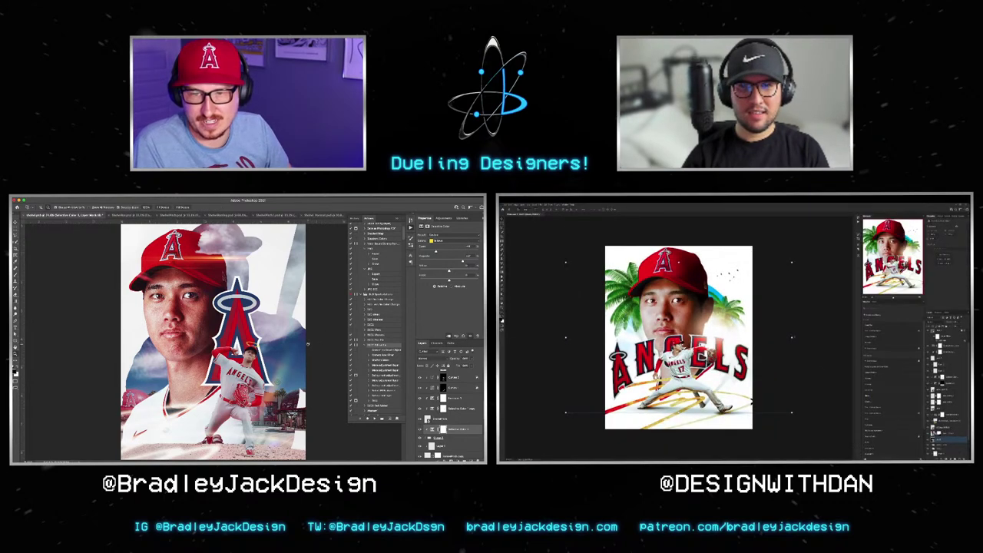
pyautogui.hotkey('ctrl', '-')
pyautogui.press('f')
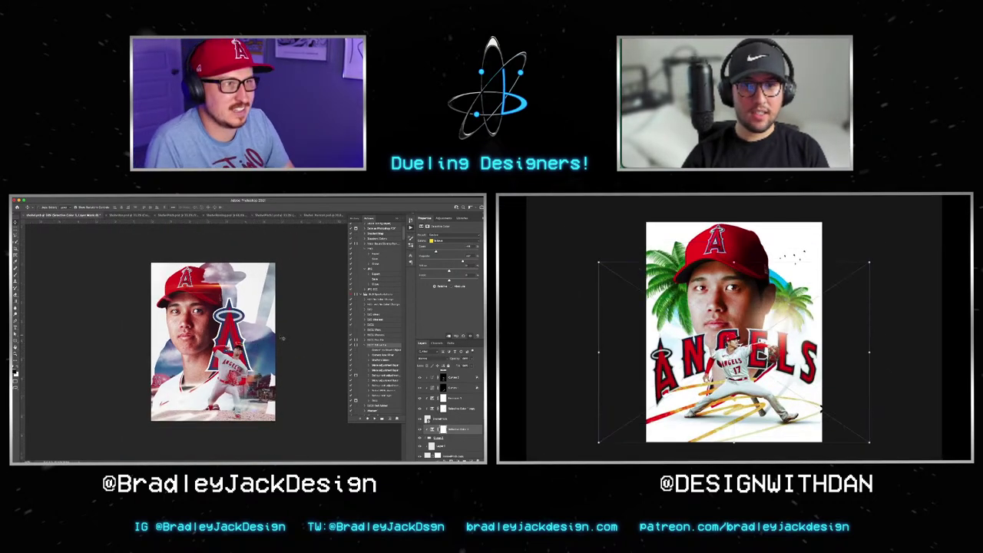
pyautogui.hotkey('shift', 'Down')
pyautogui.hotkey('shift', 'Down')
pyautogui.hotkey('shift', 'Down')
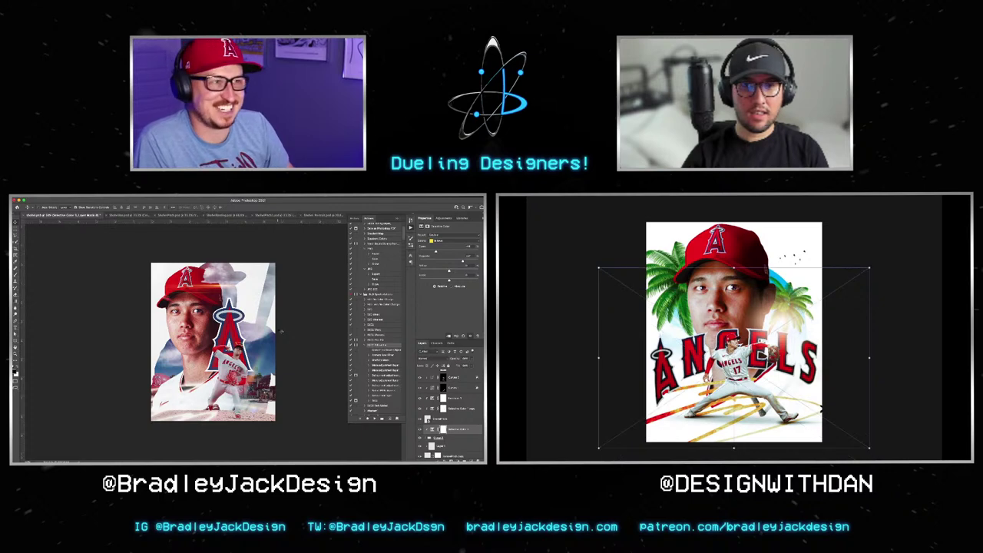
pyautogui.moveTo(868, 447)
pyautogui.mouseDown()
pyautogui.moveTo(838, 426)
pyautogui.moveTo(868, 422)
pyautogui.mouseUp()
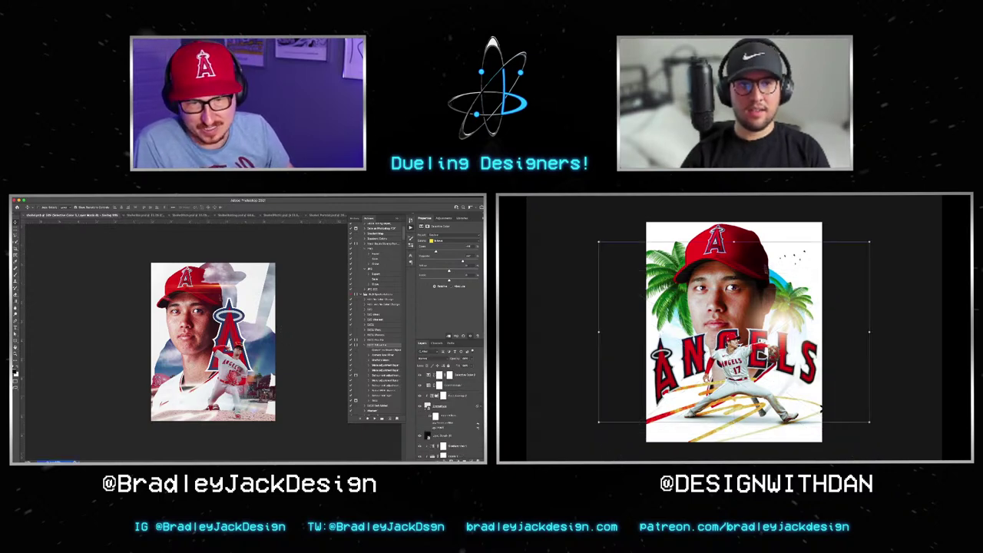
pyautogui.press('Return')
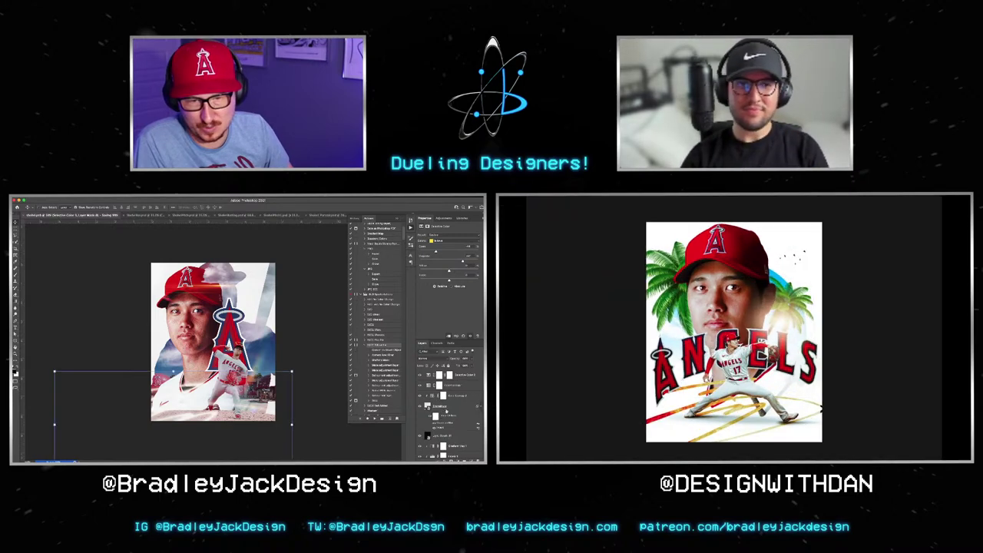
# Step: Move the lens flare layer up beside Ohtani's cap
pyautogui.click(440, 405)
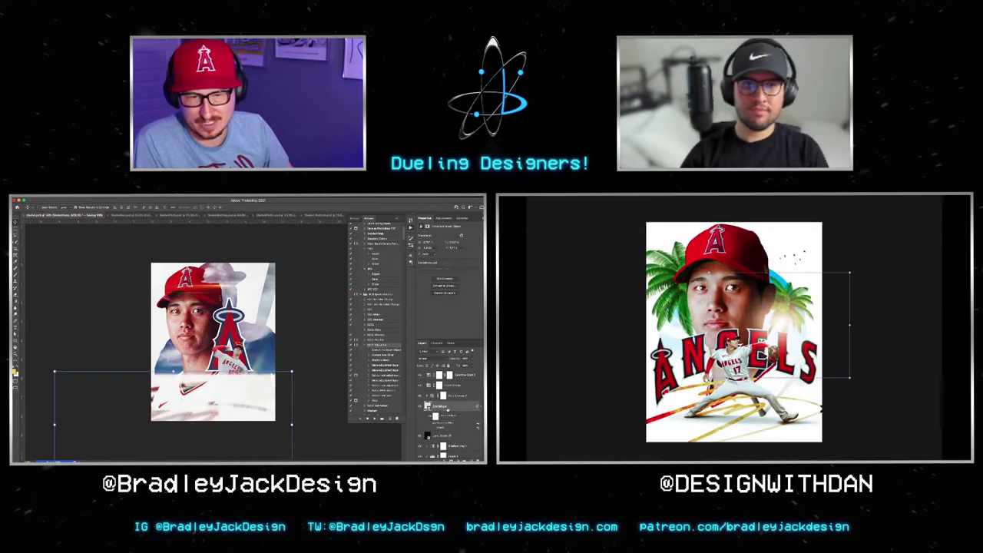
pyautogui.moveTo(824, 324); pyautogui.dragTo(693, 274)
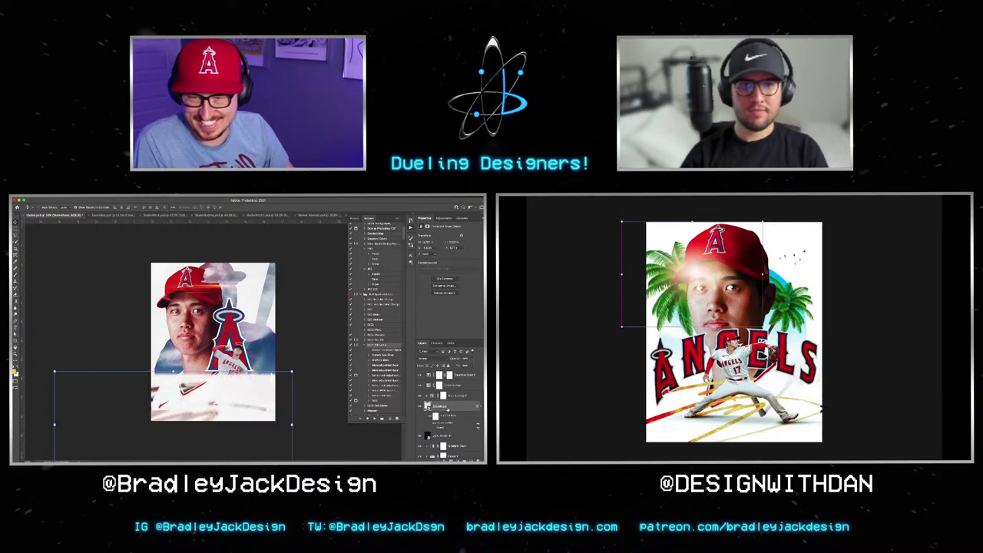
pyautogui.press('Return')
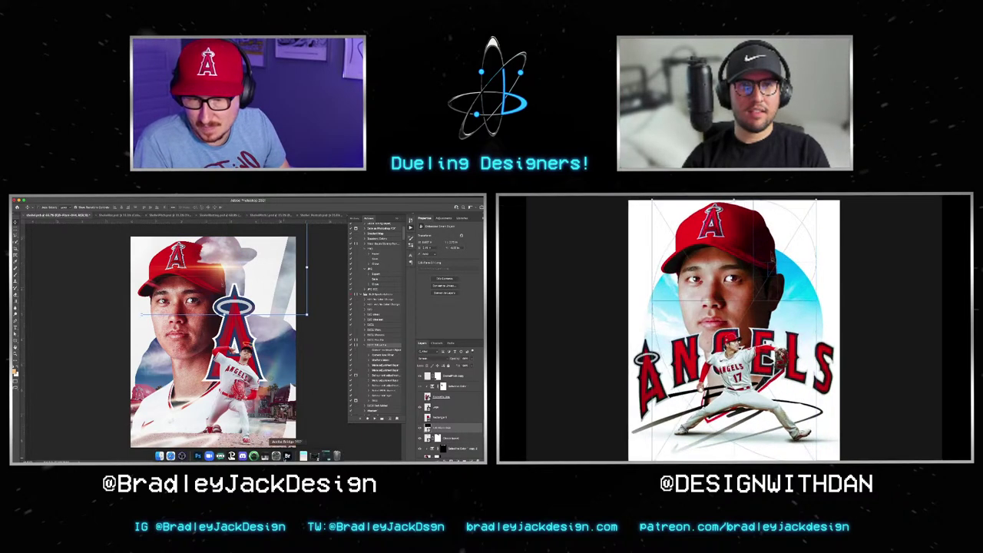
# Step: Browse the flares folder in Bridge and try dragging the blue flare into the poster
pyautogui.click(287, 456)
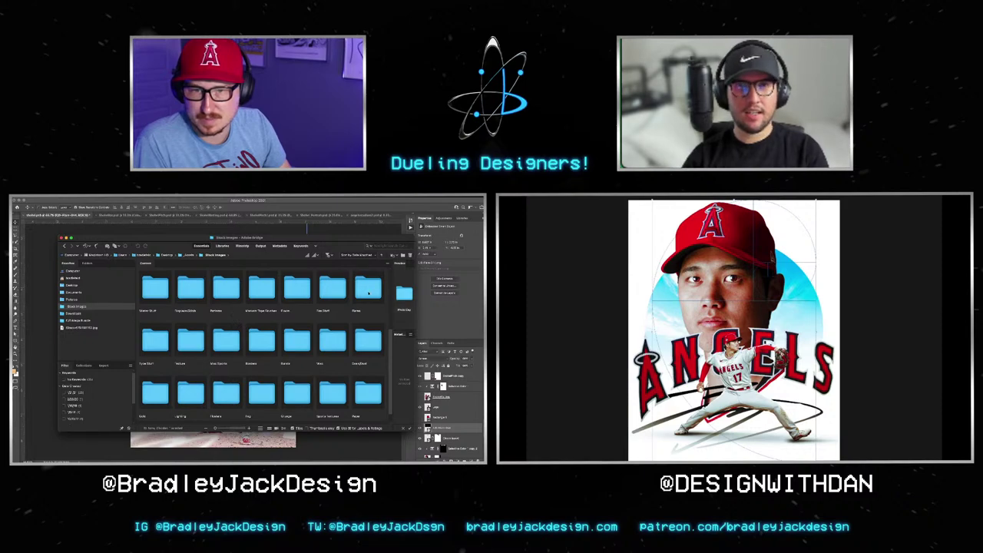
pyautogui.doubleClick(368, 290)
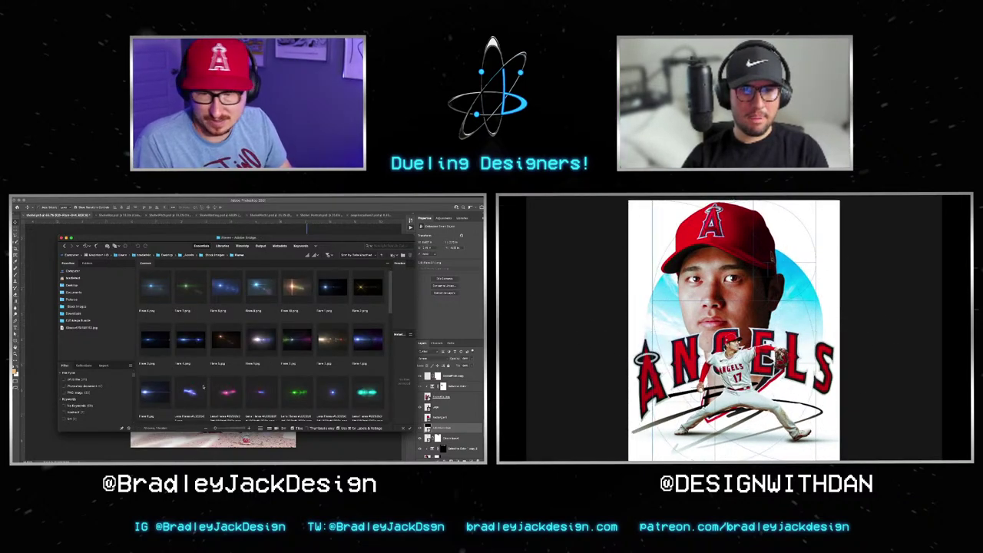
pyautogui.moveTo(203, 386); pyautogui.dragTo(403, 292)
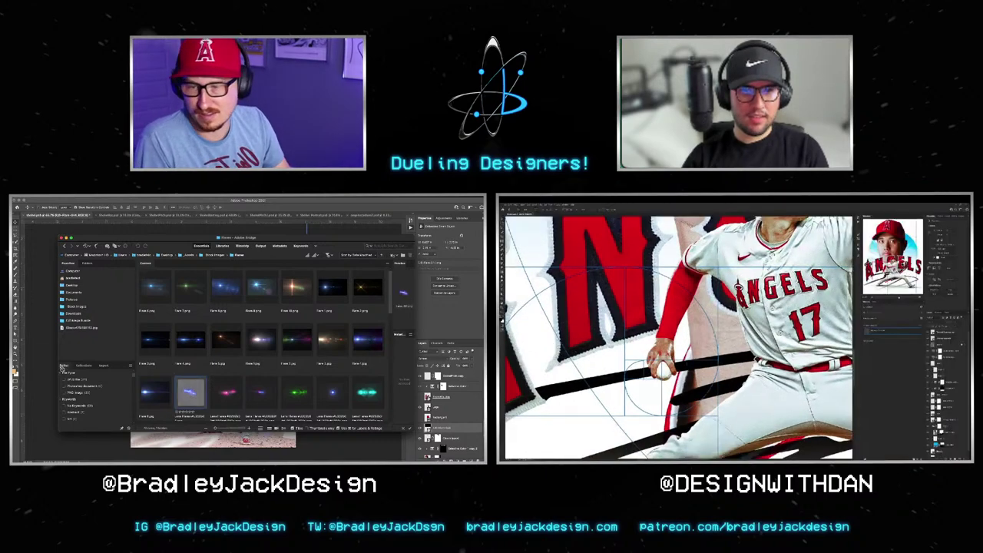
pyautogui.moveTo(63, 367); pyautogui.dragTo(48, 361)
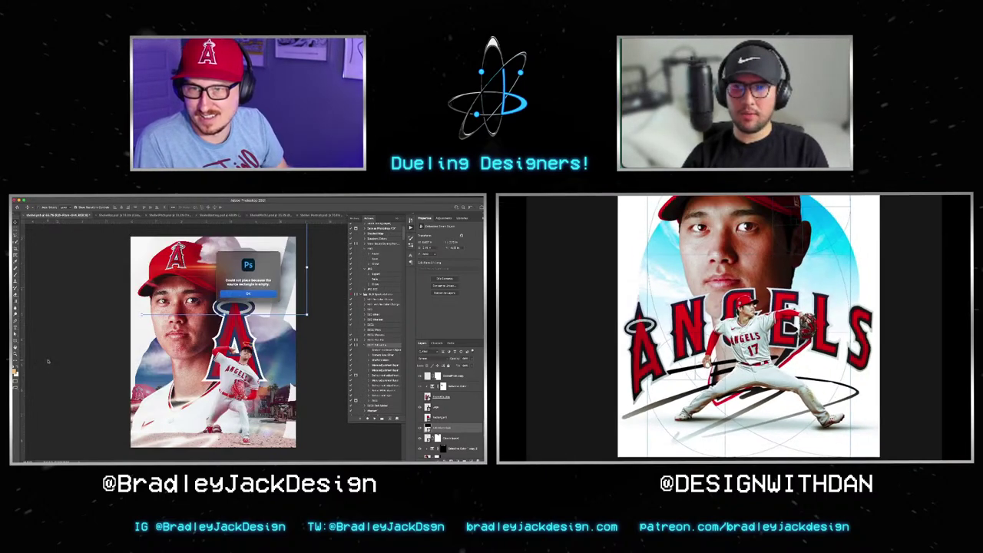
pyautogui.press('Return')
# Step: Preview the blue flare image full size, then switch back to Photoshop
pyautogui.press('space')
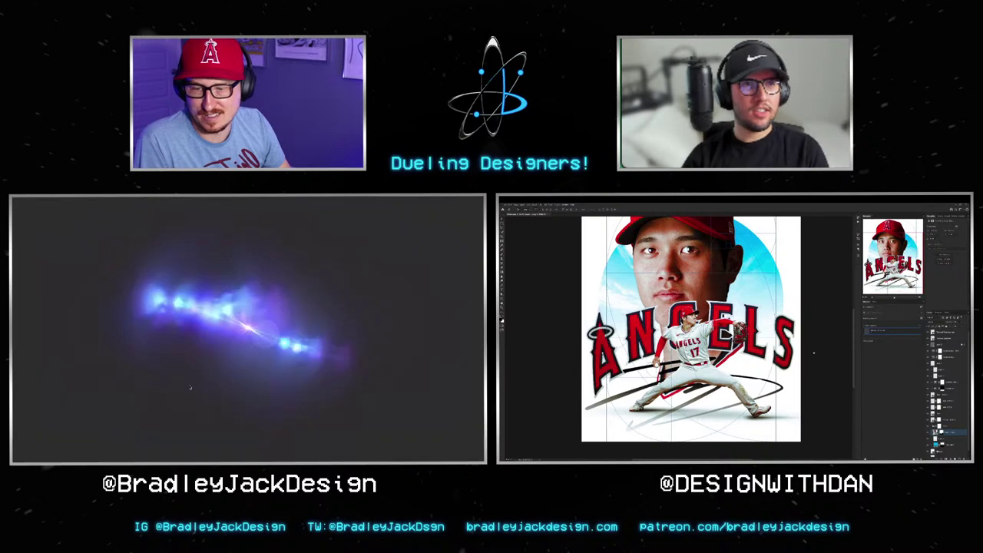
pyautogui.press('f')
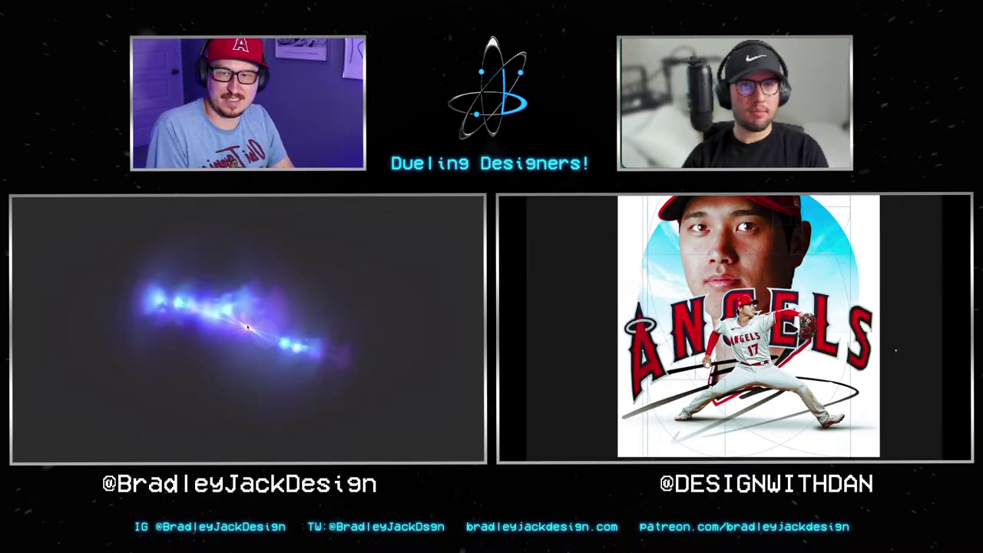
pyautogui.press('space')
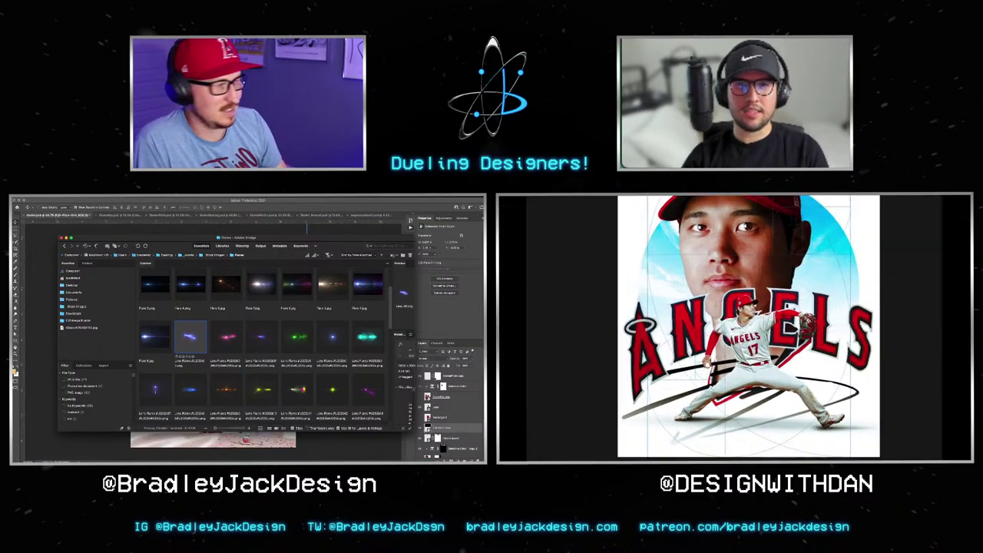
pyautogui.press('f')
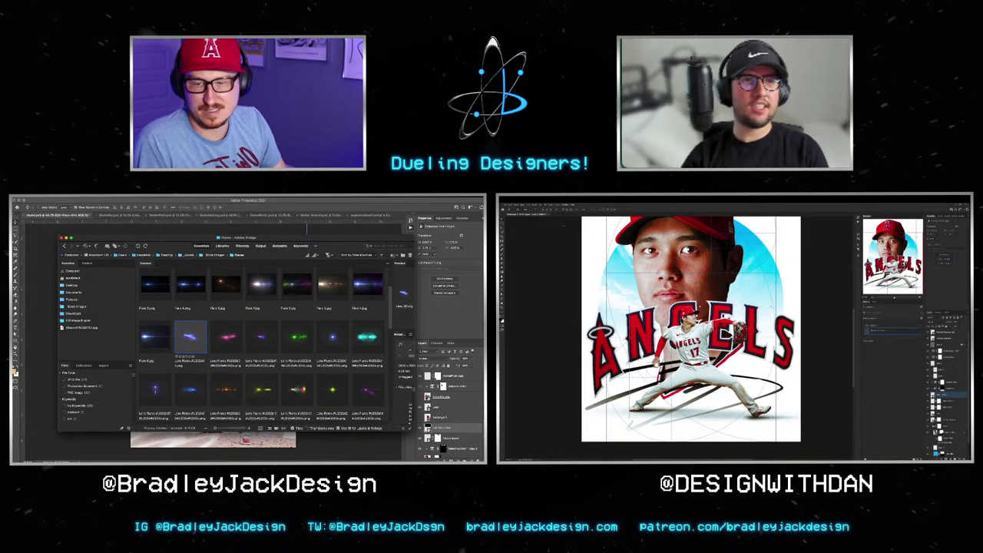
pyautogui.press('super+Tab')
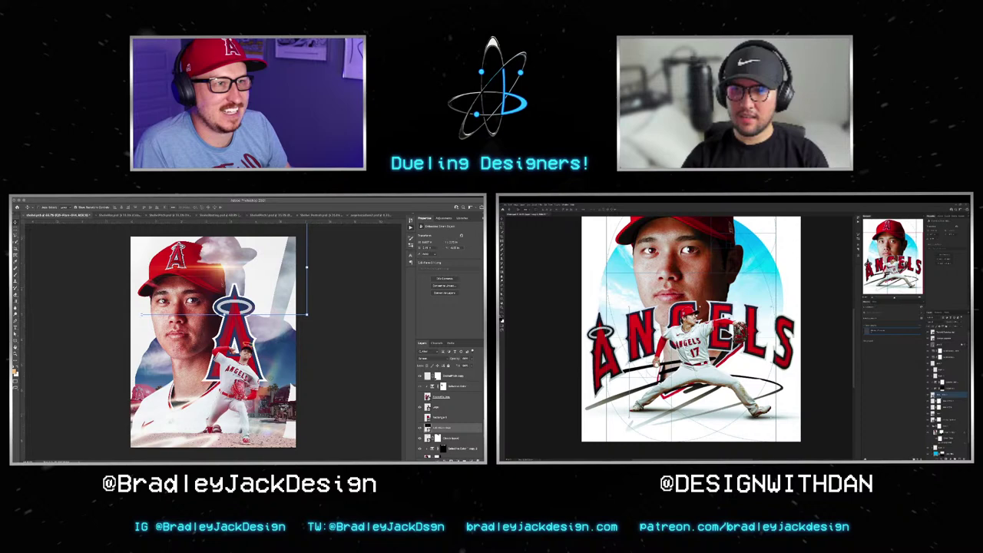
# Step: Repeatedly cycle screen modes to preview the poster while placing the light-streak image
pyautogui.press('f')
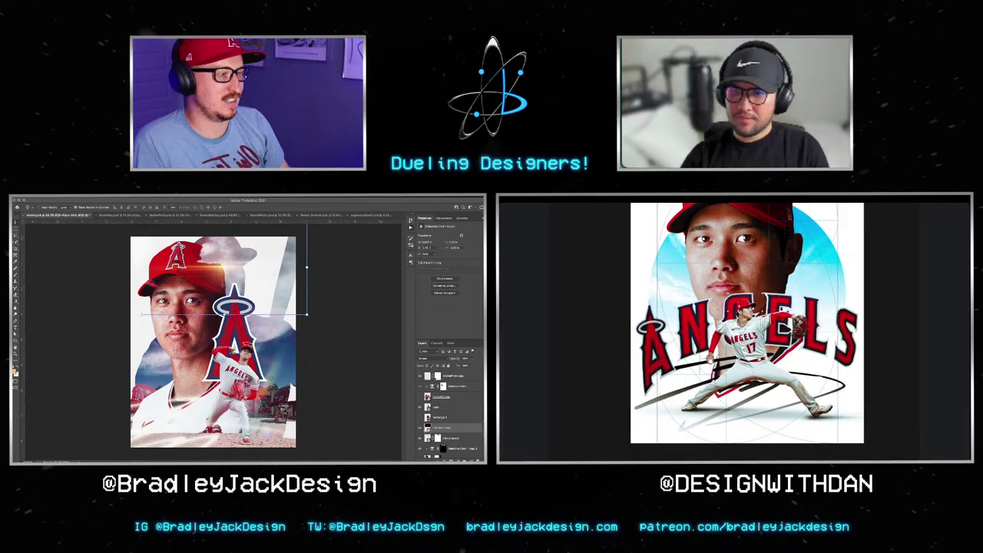
pyautogui.press('f')
pyautogui.press('f')
pyautogui.press('f')
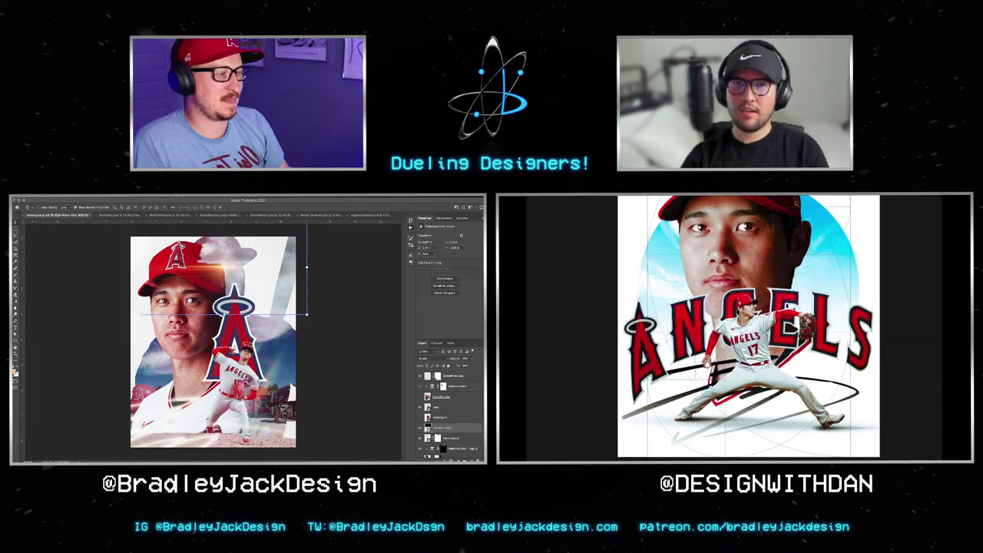
pyautogui.press('f')
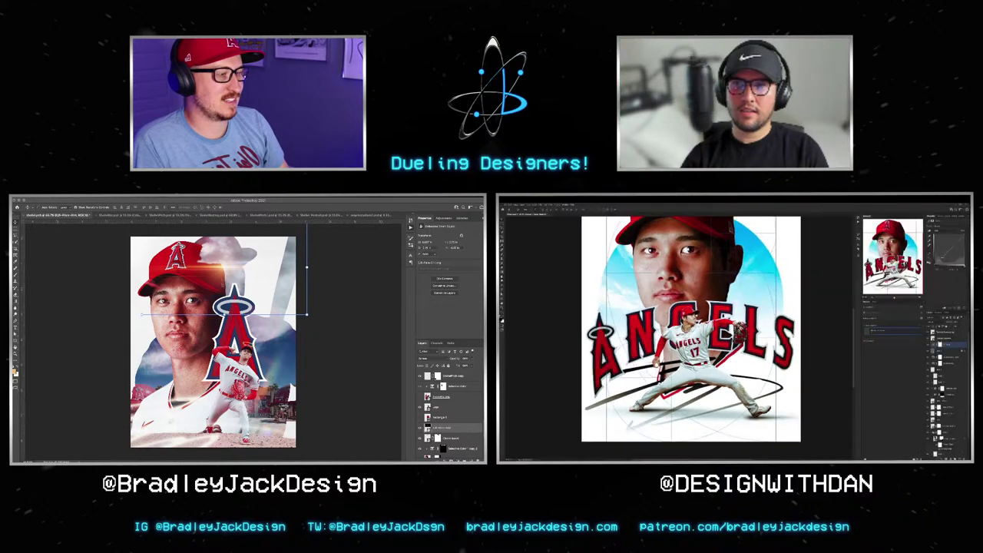
pyautogui.press('f')
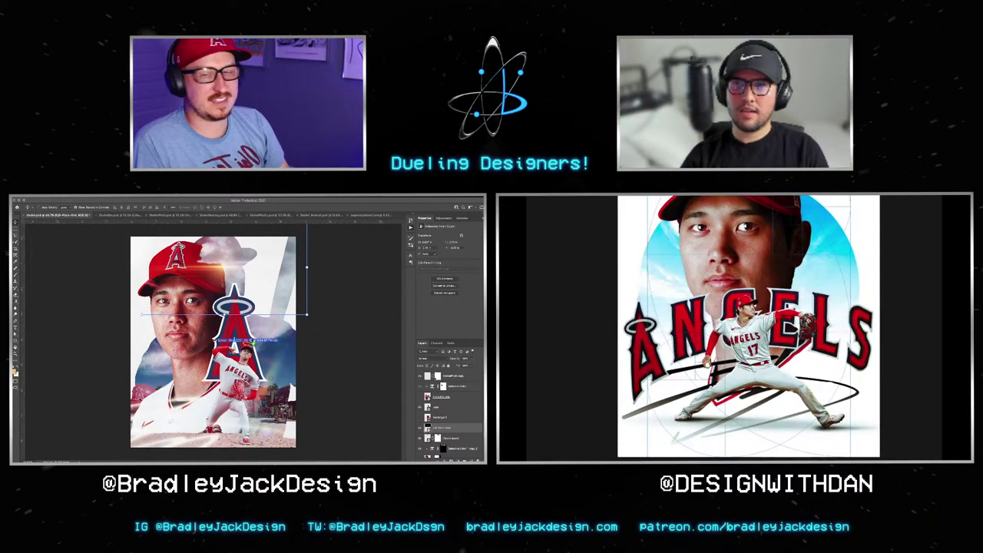
pyautogui.press('f')
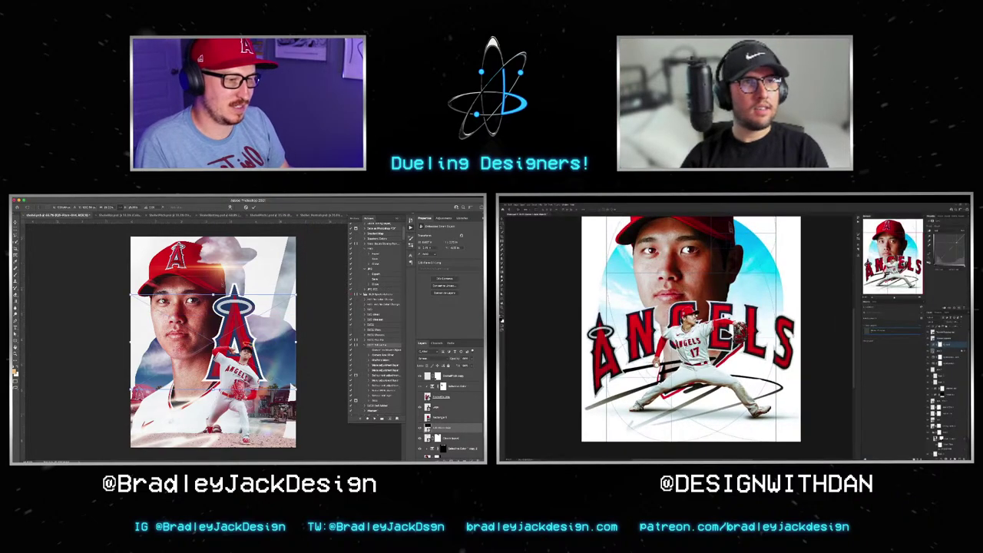
pyautogui.press('f')
pyautogui.press('f')
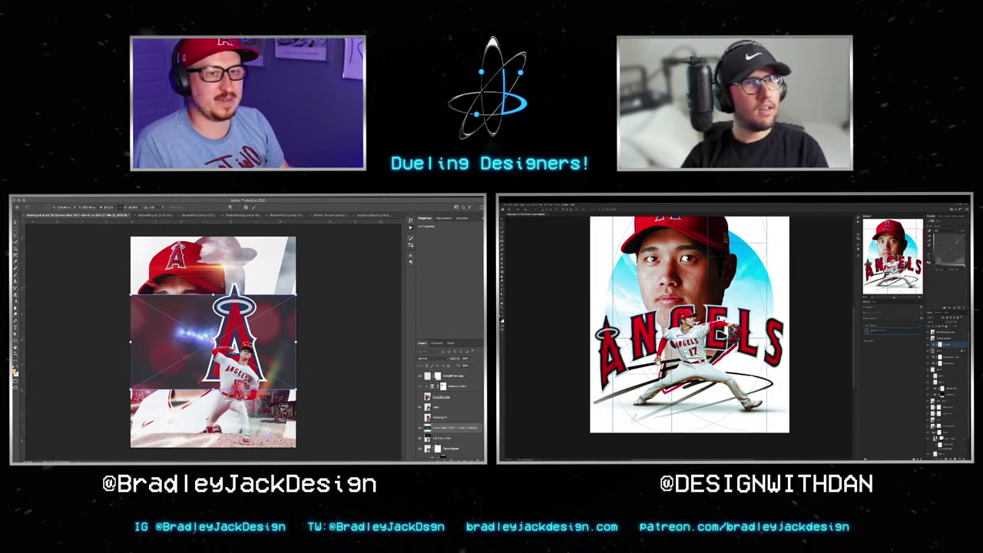
pyautogui.press('f')
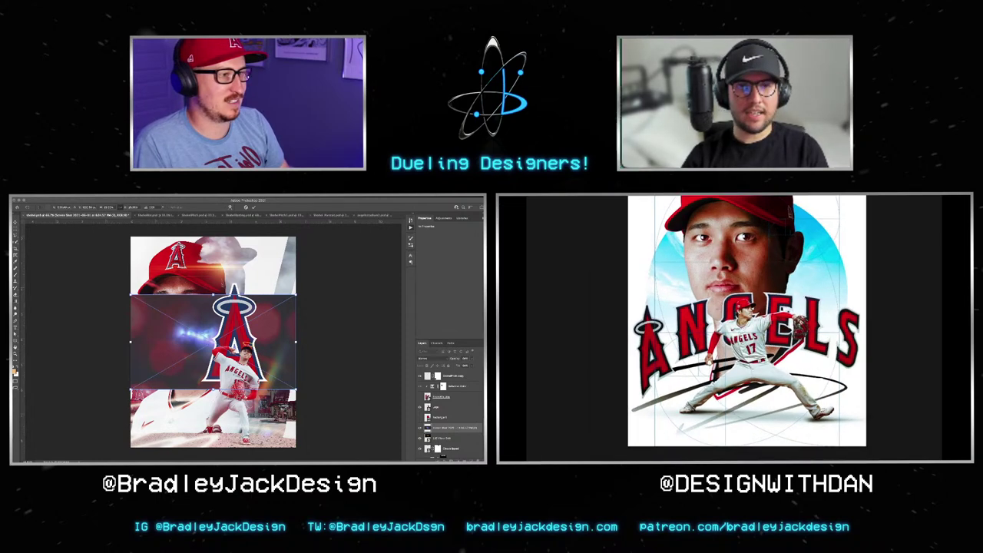
pyautogui.press('f')
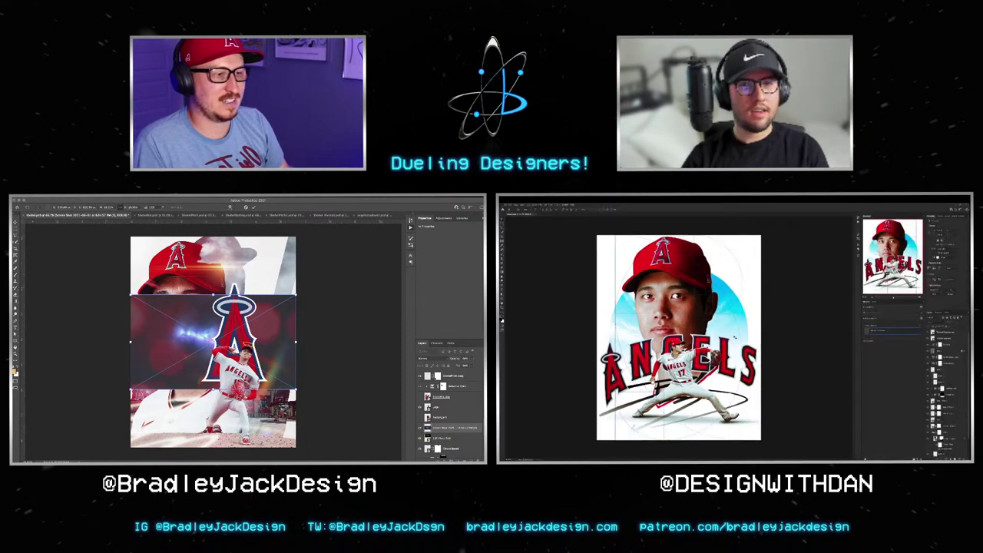
pyautogui.press('f')
pyautogui.press('f')
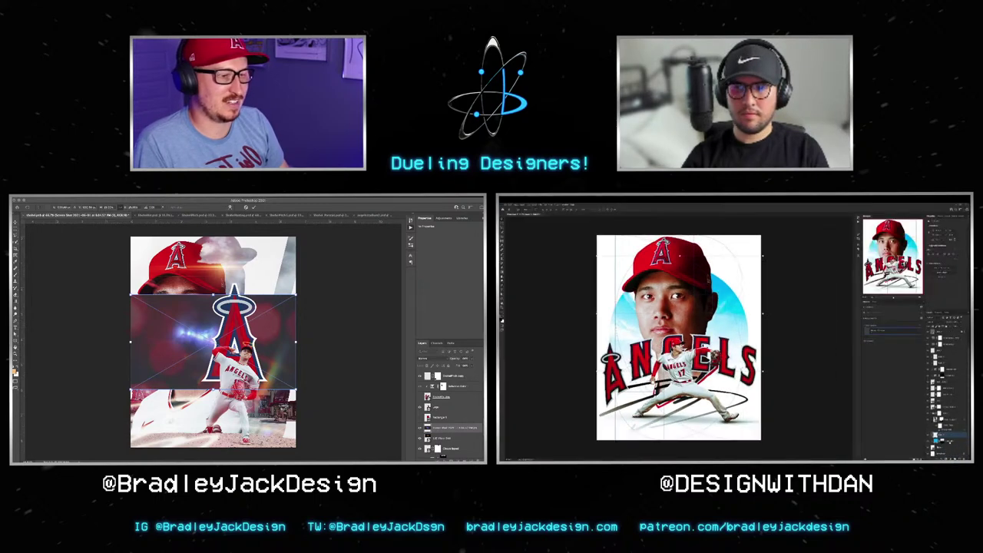
pyautogui.press('f')
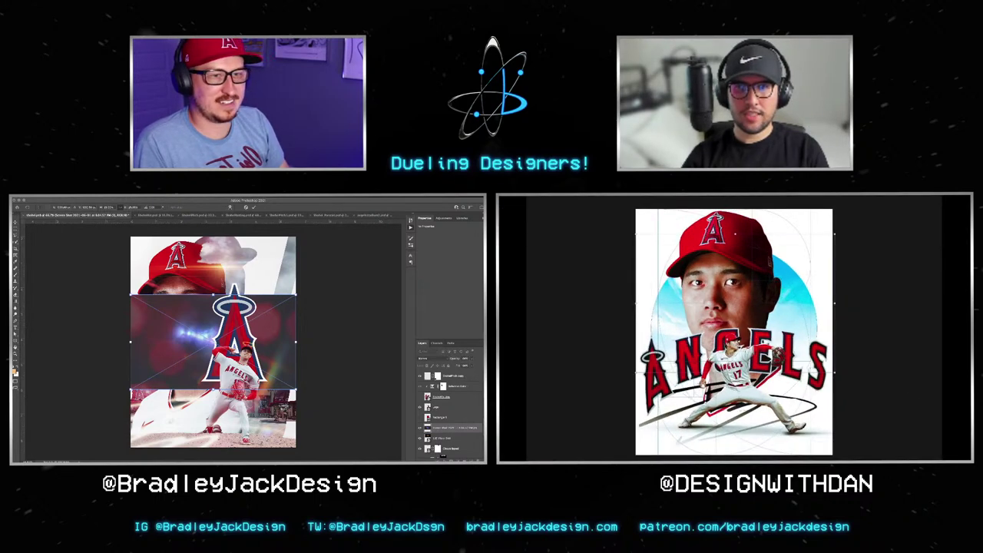
pyautogui.press('f')
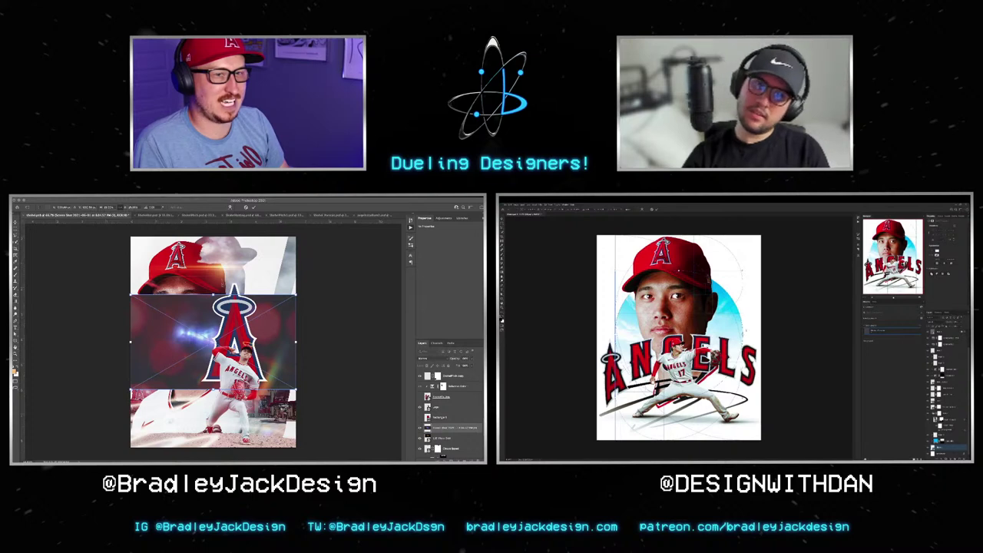
pyautogui.press('f')
pyautogui.press('f')
pyautogui.press('f')
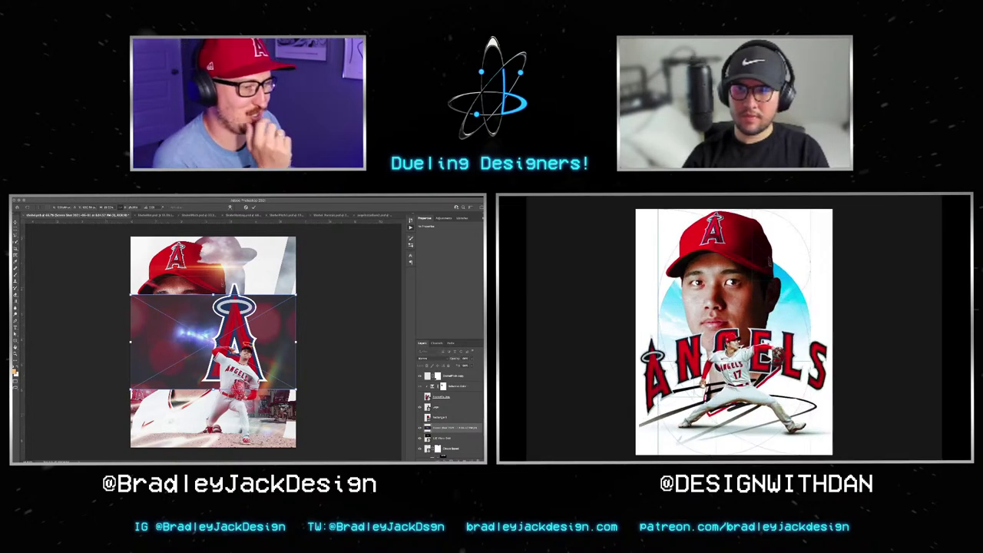
pyautogui.press('f')
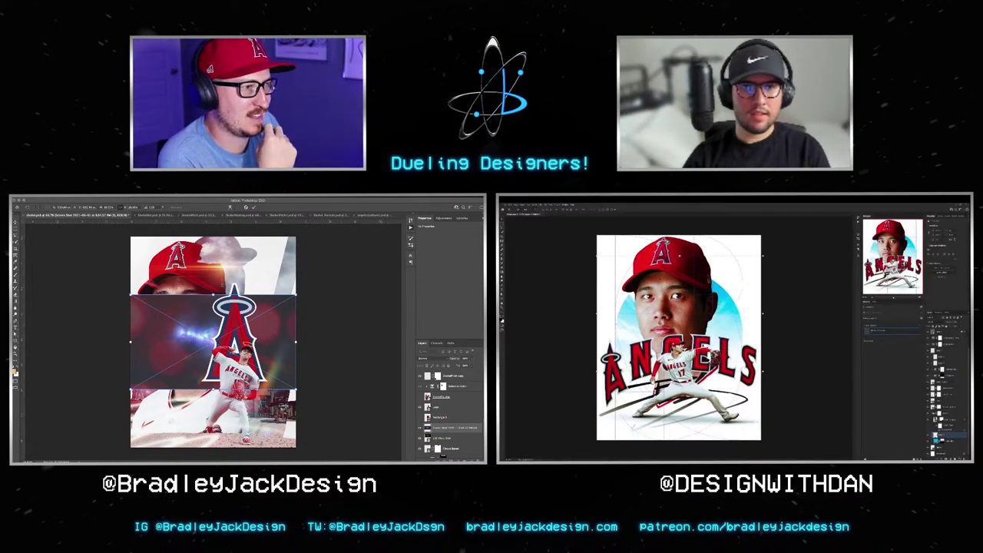
pyautogui.press('f')
pyautogui.press('f')
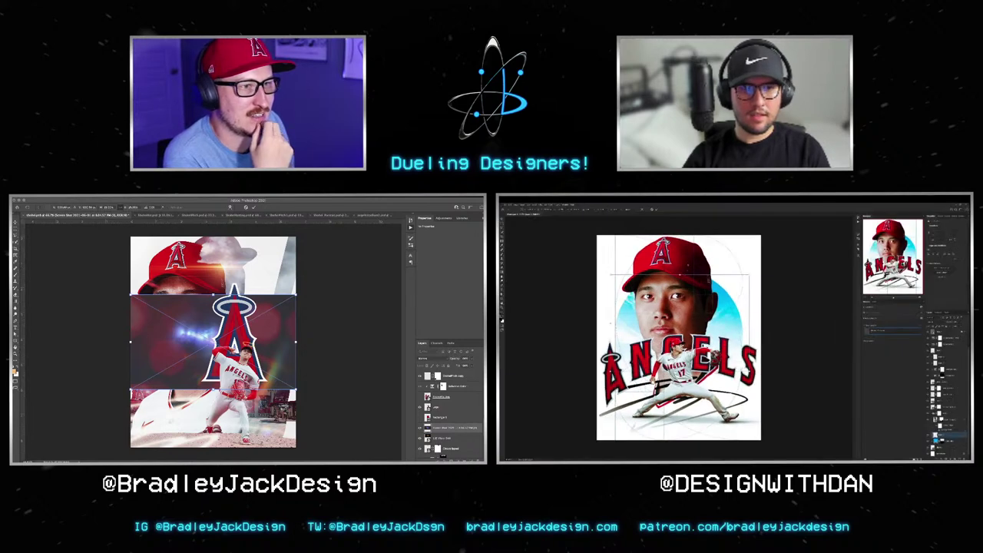
pyautogui.press('f')
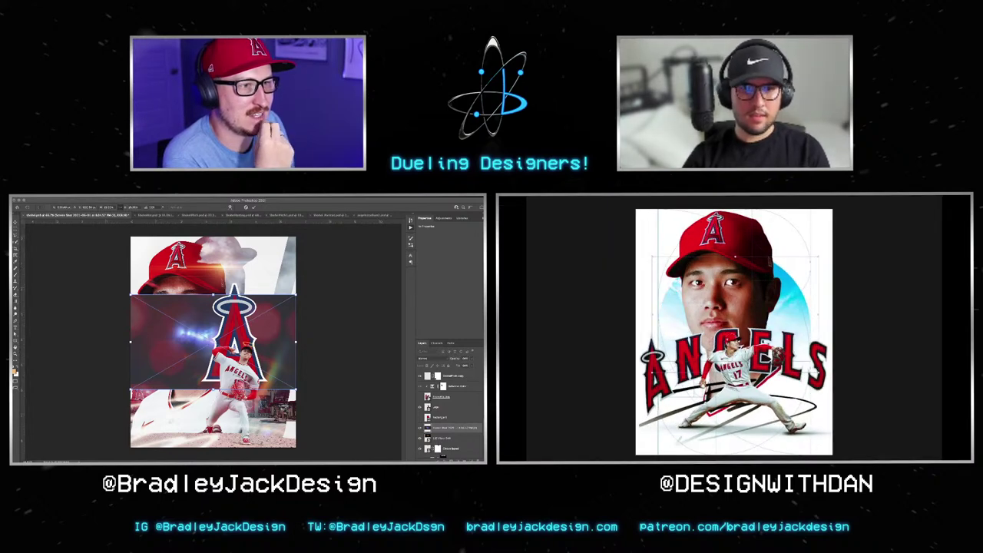
pyautogui.press('f')
pyautogui.press('f')
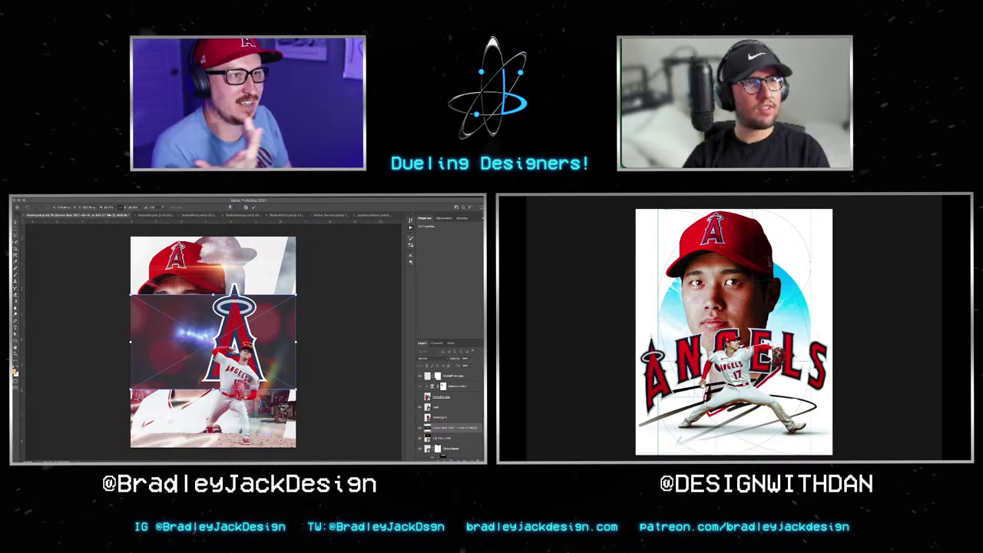
pyautogui.press('f')
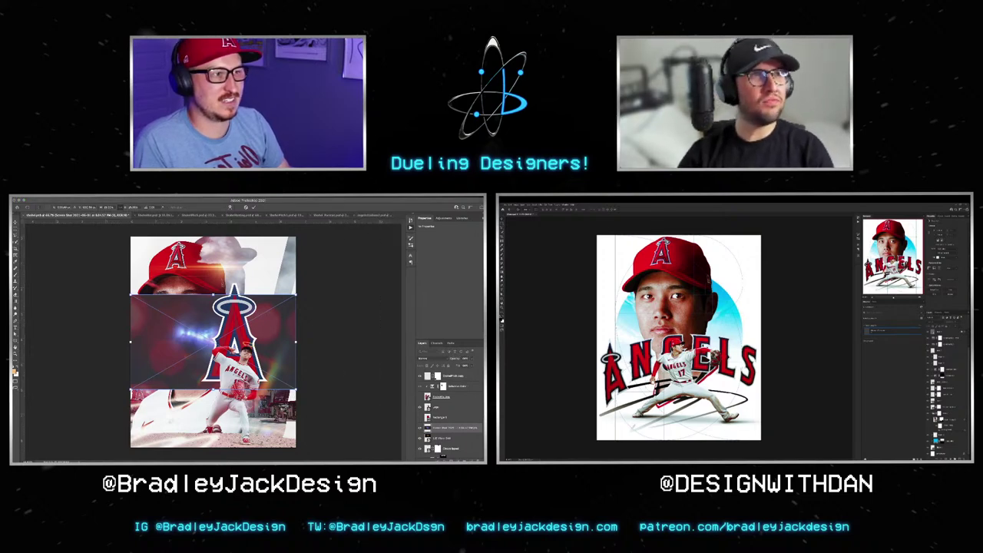
# Step: Open the Actions panel and drag the light-streak image up to the poster's top
pyautogui.click(410, 254)
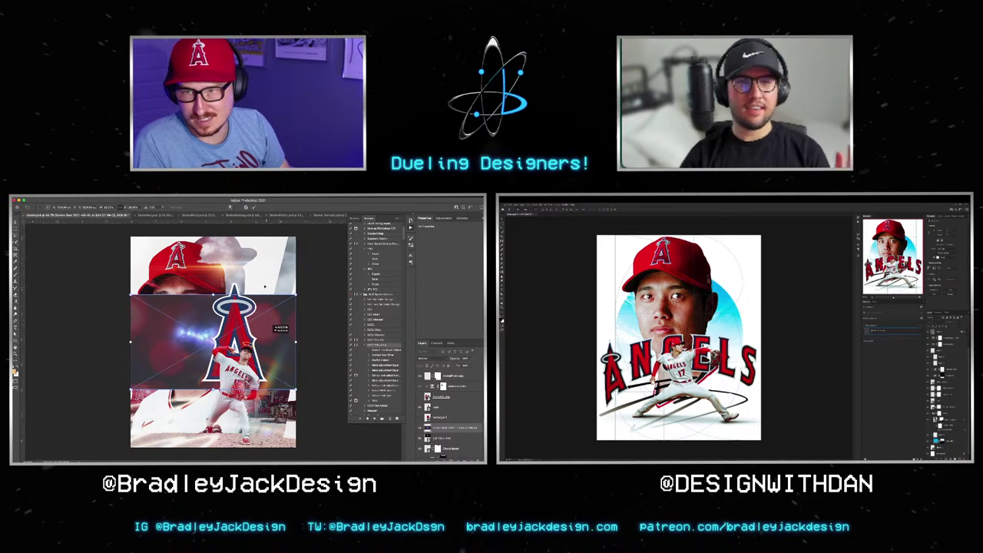
pyautogui.moveTo(261, 298); pyautogui.dragTo(259, 231)
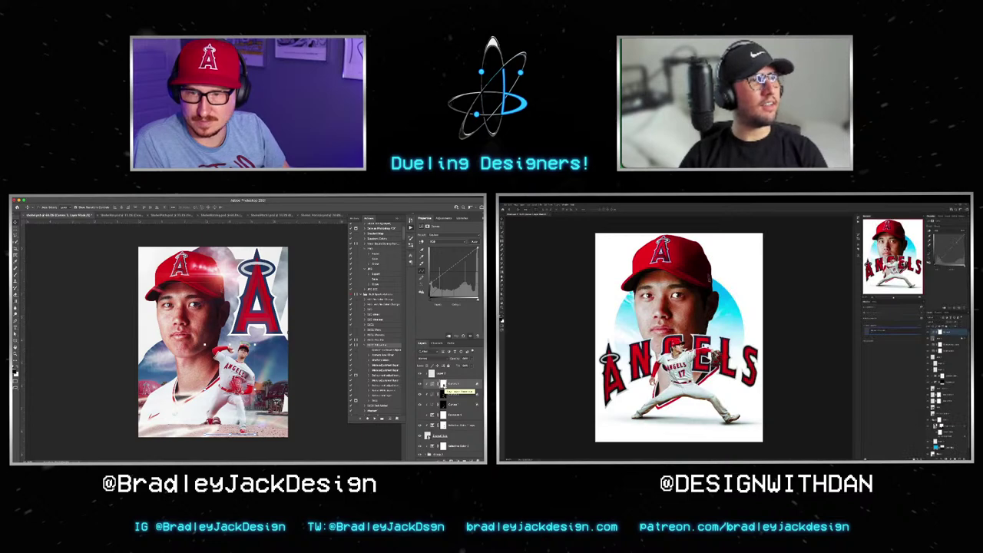
# Step: Save the Ohtani poster document with Ctrl+S
pyautogui.hotkey('ctrl', 's')
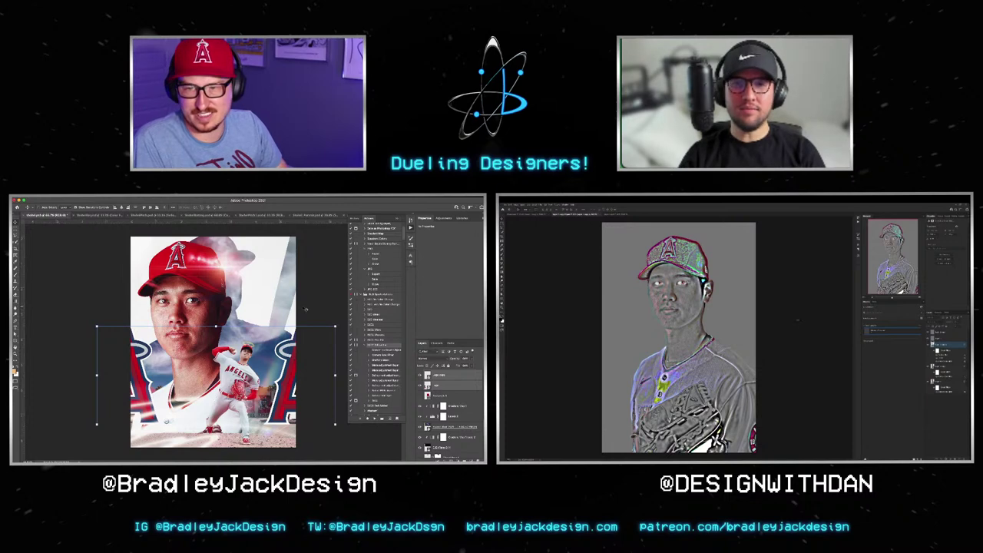
# Step: Hide the High Pass emboss layer and the grey background layer, checking the result full screen
pyautogui.press('f')
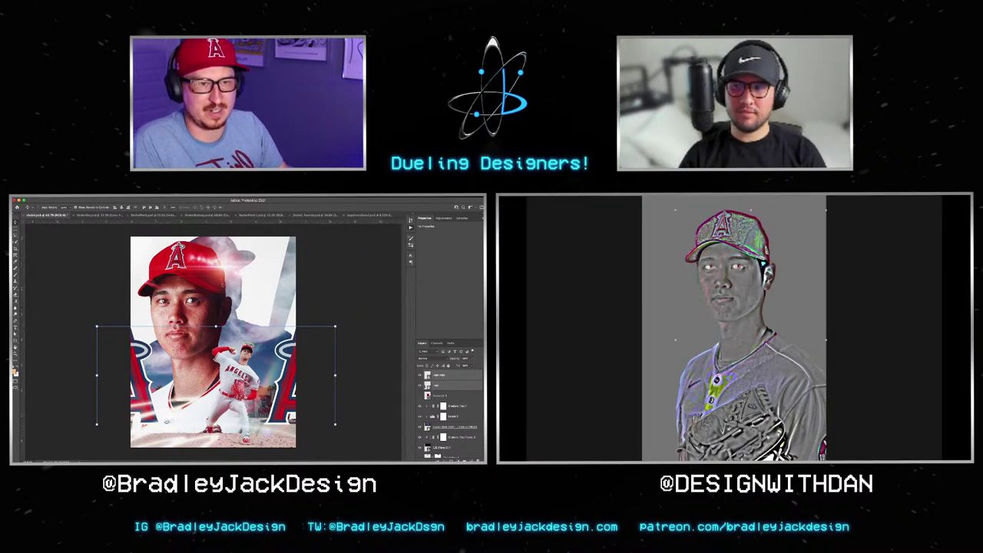
pyautogui.press('f')
pyautogui.press('f')
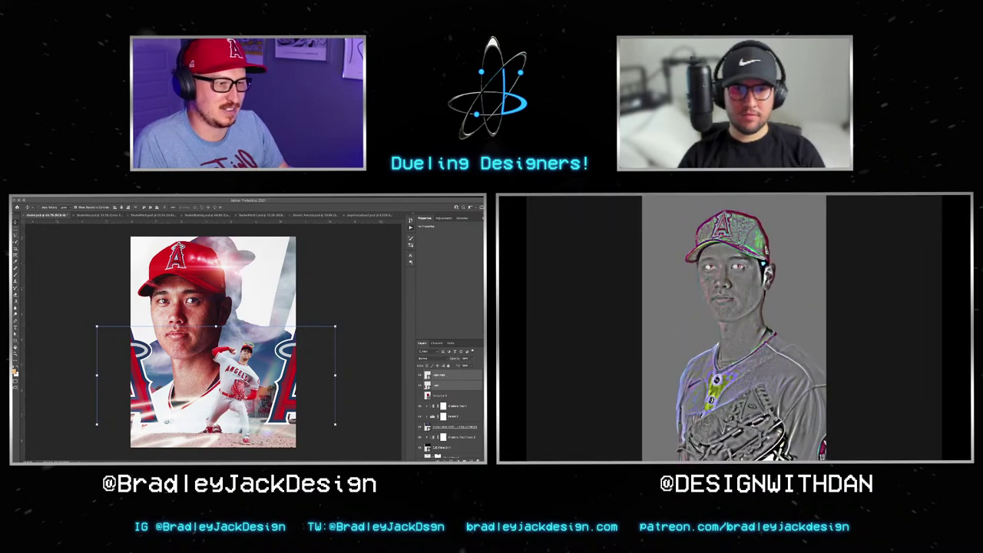
pyautogui.press('f')
pyautogui.press('f')
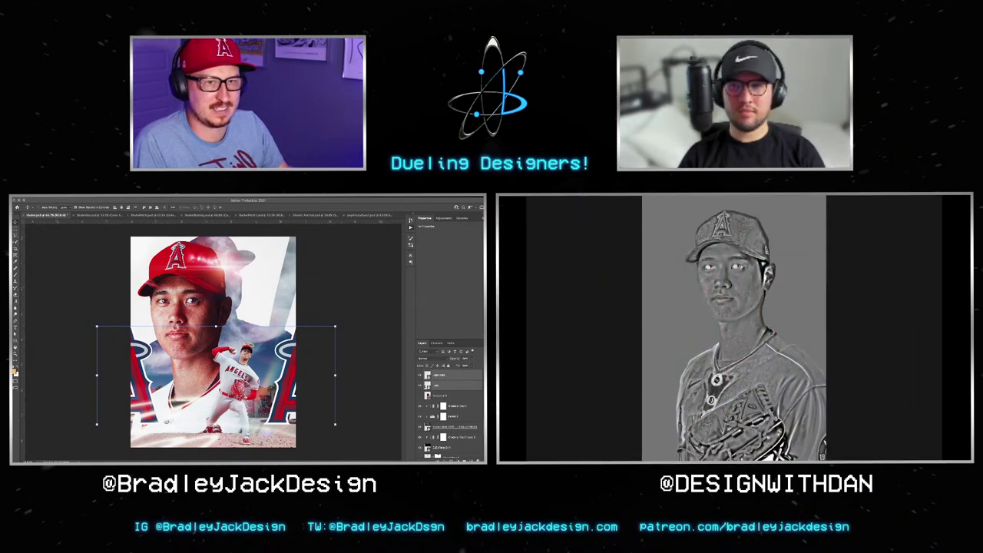
pyautogui.press('f')
pyautogui.press('f')
pyautogui.hotkey('shift', '+')
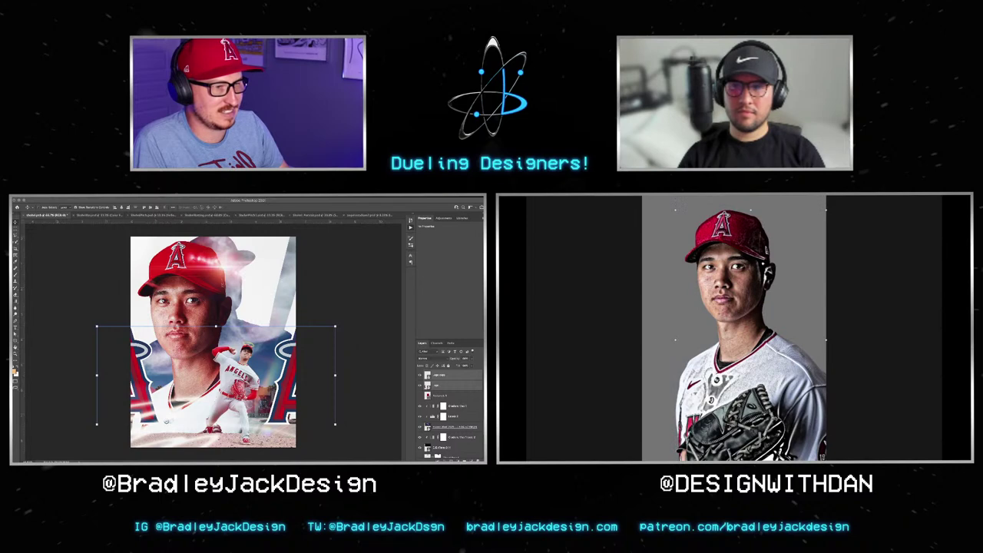
pyautogui.press('f')
pyautogui.press('f')
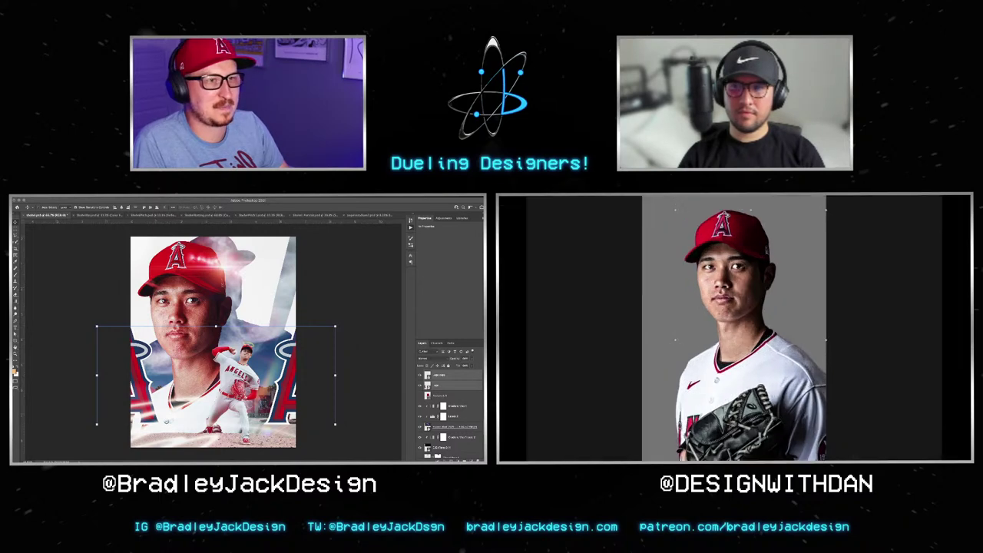
pyautogui.press('f')
pyautogui.press('f')
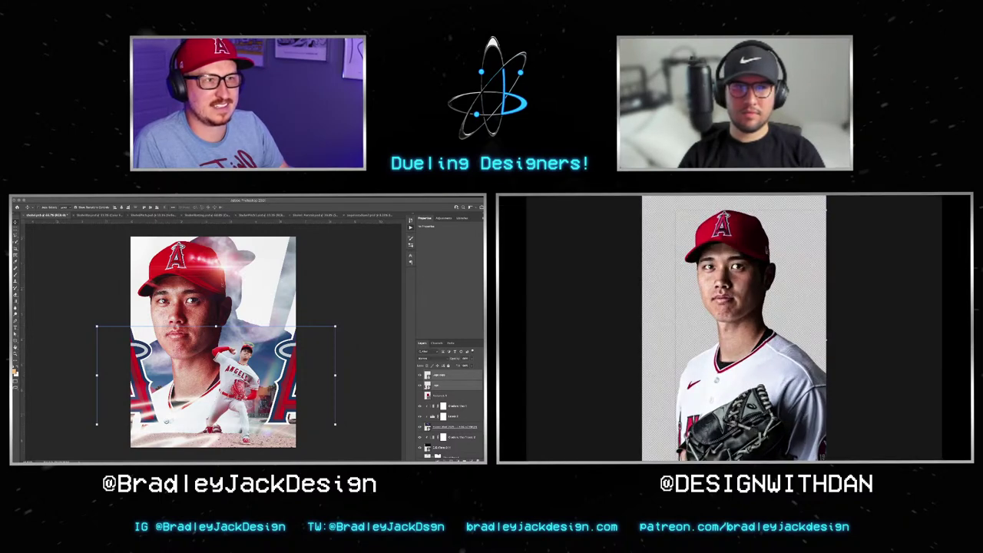
pyautogui.press('f')
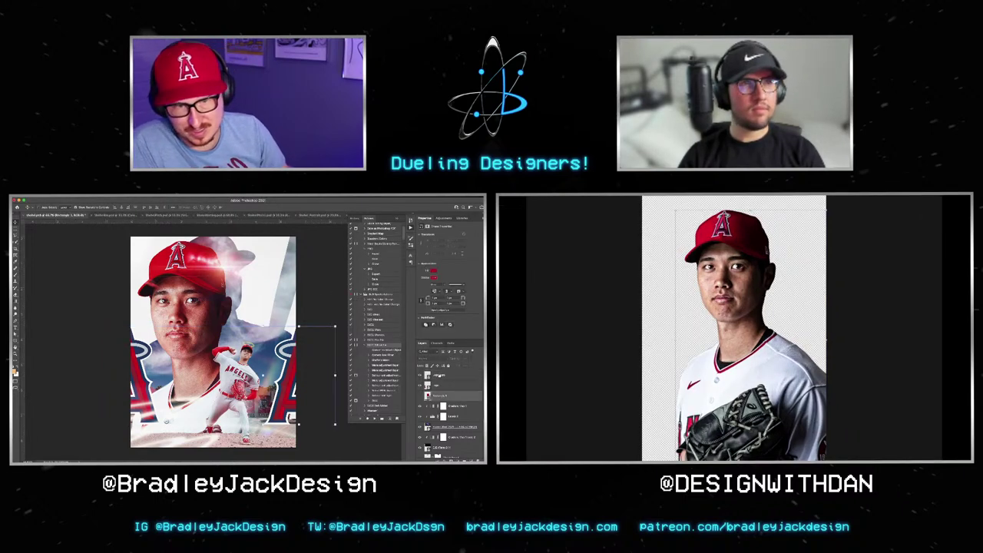
# Step: Switch to the ANGELS poster document and zoom in on the face and lettering
pyautogui.hotkey('ctrl', 'Tab')
pyautogui.hotkey('ctrl', 'Tab')
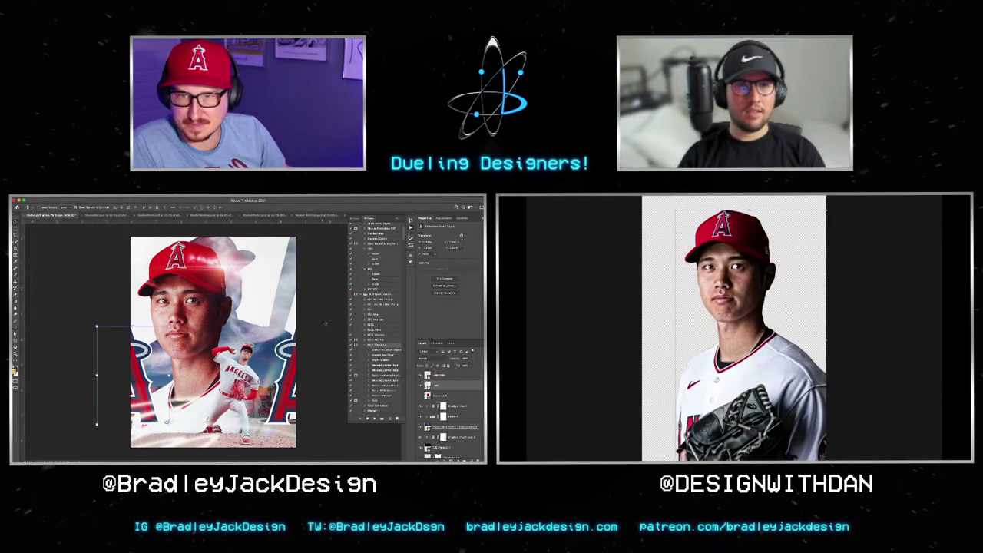
pyautogui.hotkey('ctrl', 'Tab')
pyautogui.press('f')
pyautogui.press('f')
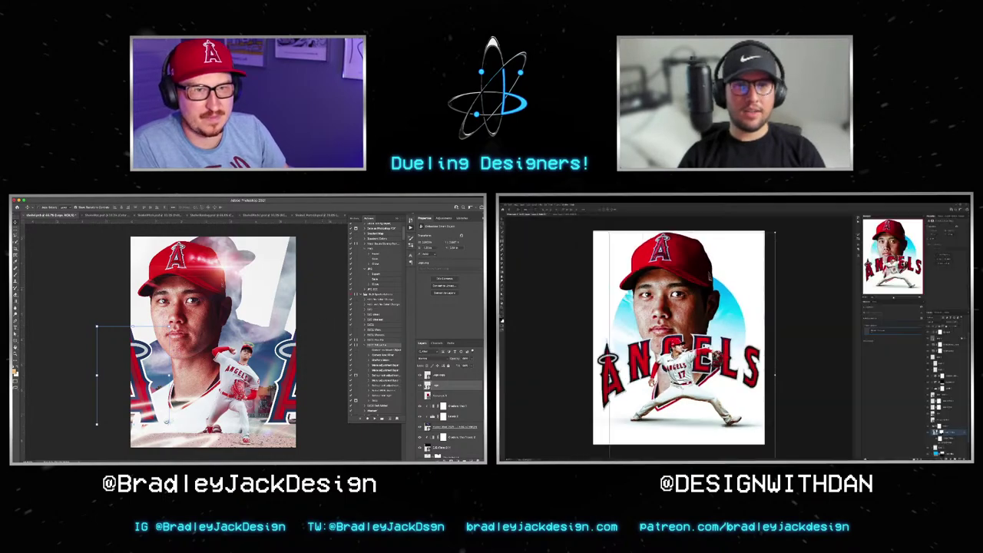
pyautogui.press('f')
pyautogui.hotkey('ctrl', '+')
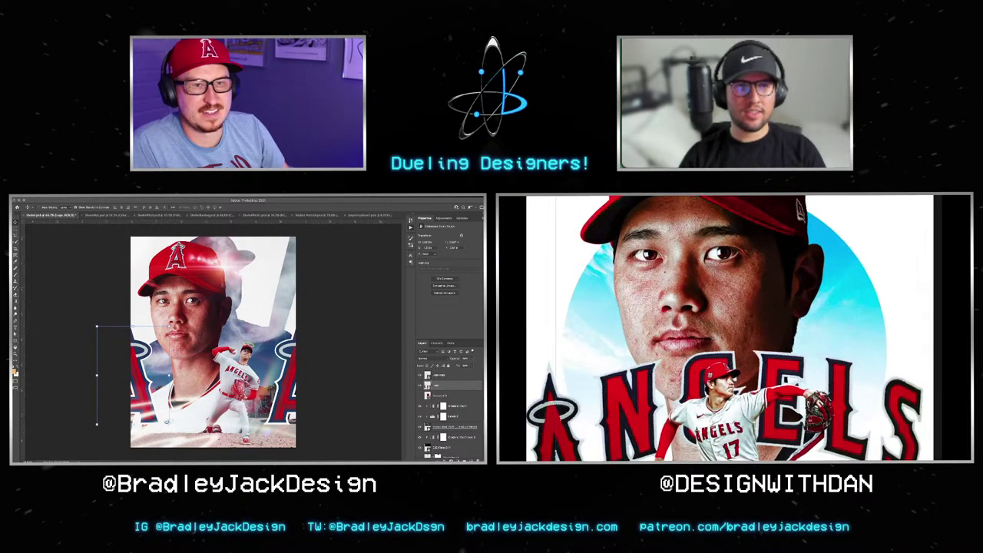
pyautogui.hotkey('ctrl', '-')
pyautogui.hotkey('ctrl', '-')
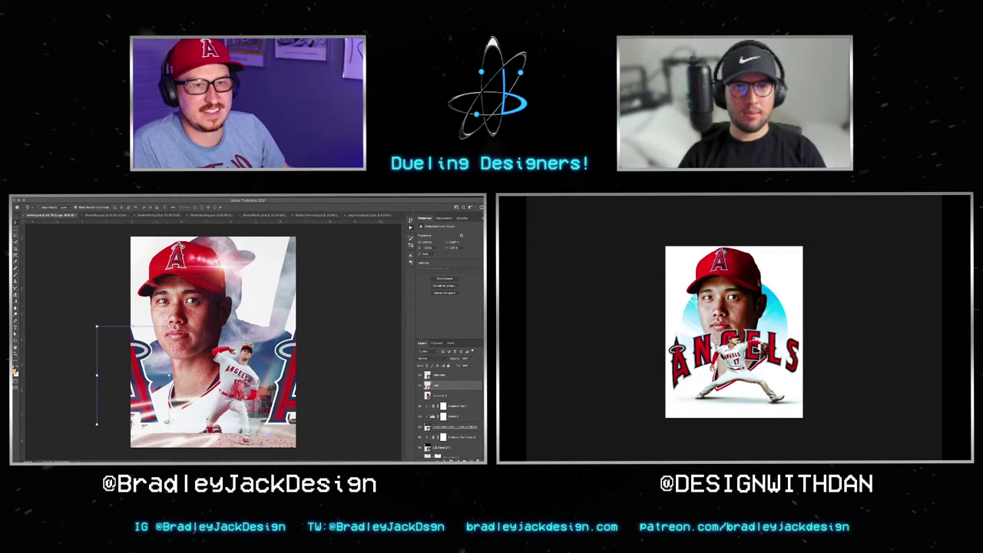
pyautogui.hotkey('ctrl', '+')
# Step: Toggle the poster between full-screen and panel views, briefly showing the Actions list
pyautogui.press('f')
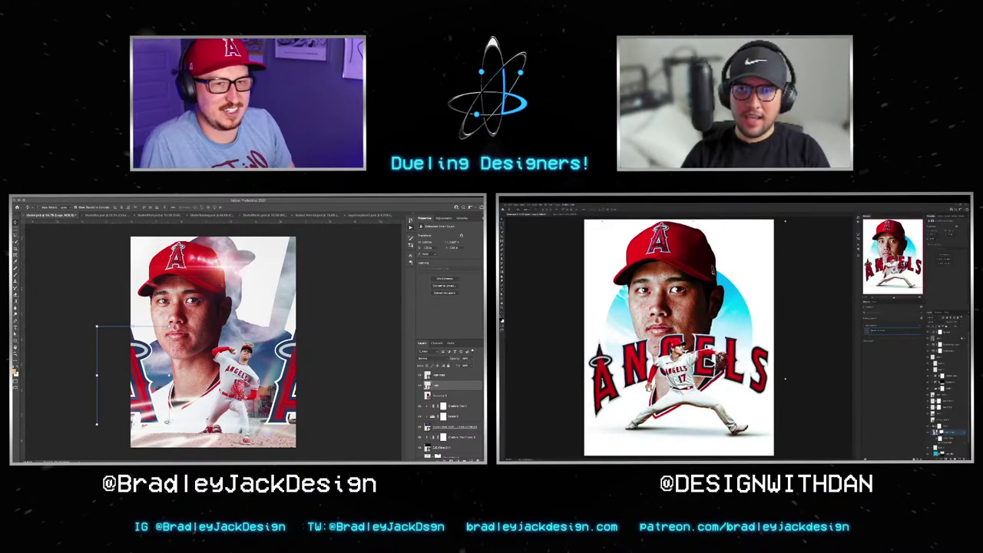
pyautogui.press('f')
pyautogui.press('f')
pyautogui.hotkey('ctrl', '-')
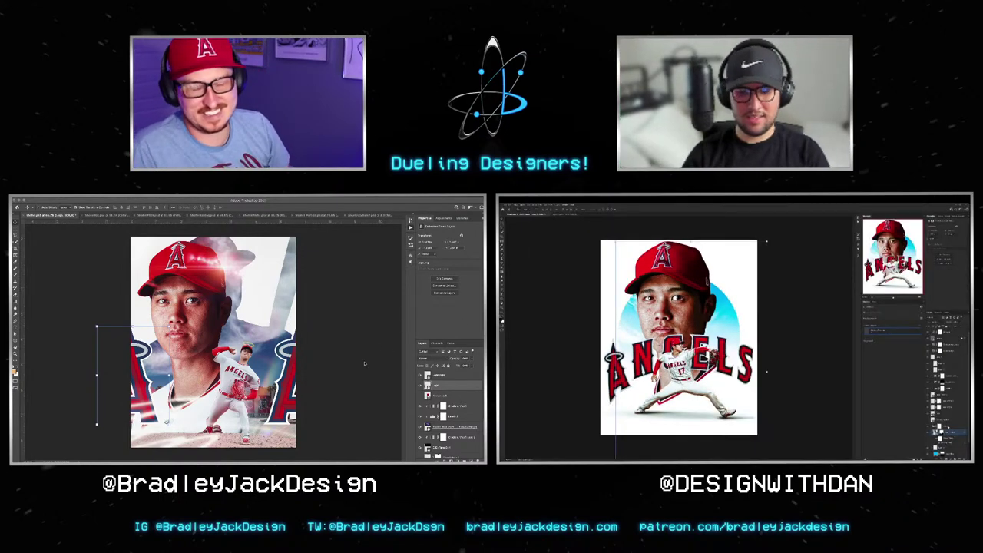
pyautogui.press('f')
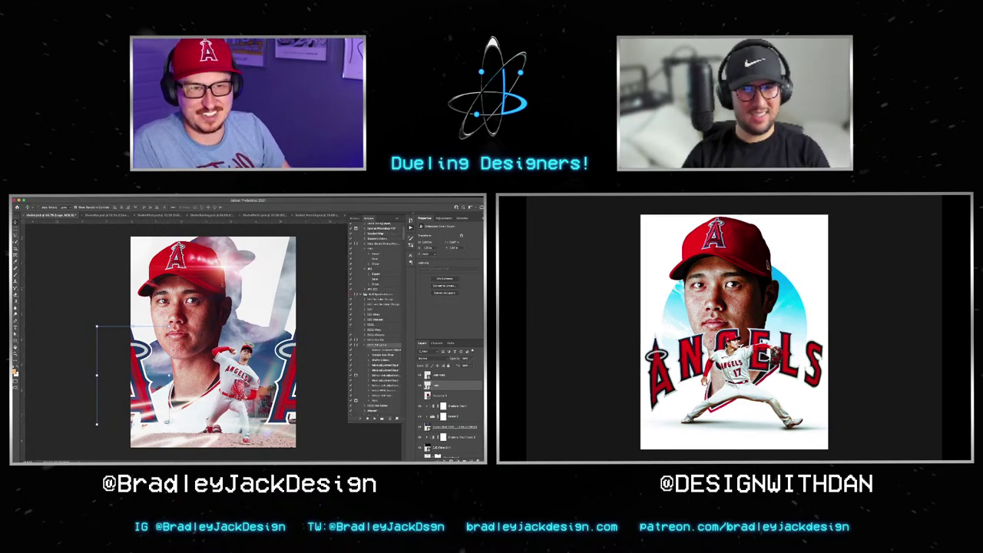
pyautogui.press('Escape')
pyautogui.press('f')
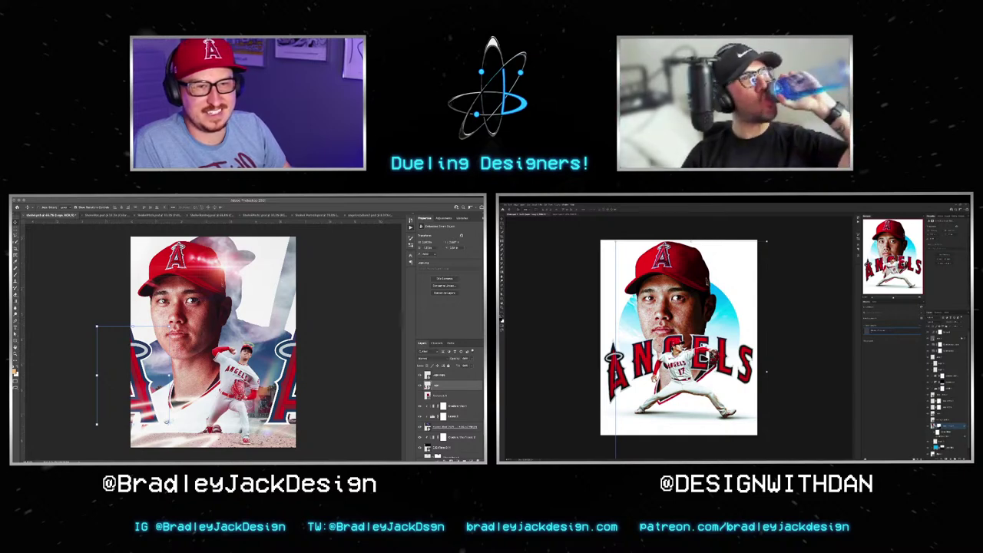
pyautogui.hotkey('alt', 'F9')
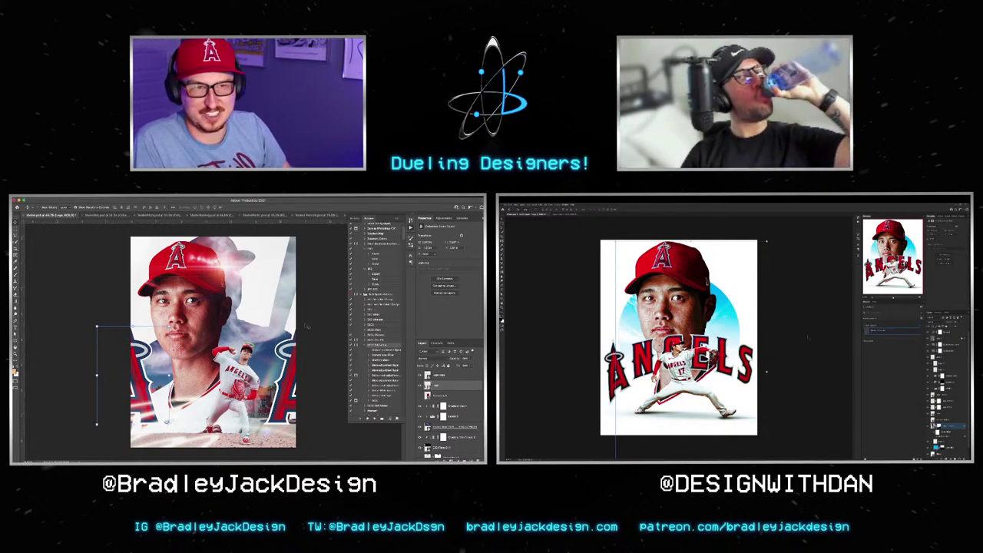
pyautogui.press('f')
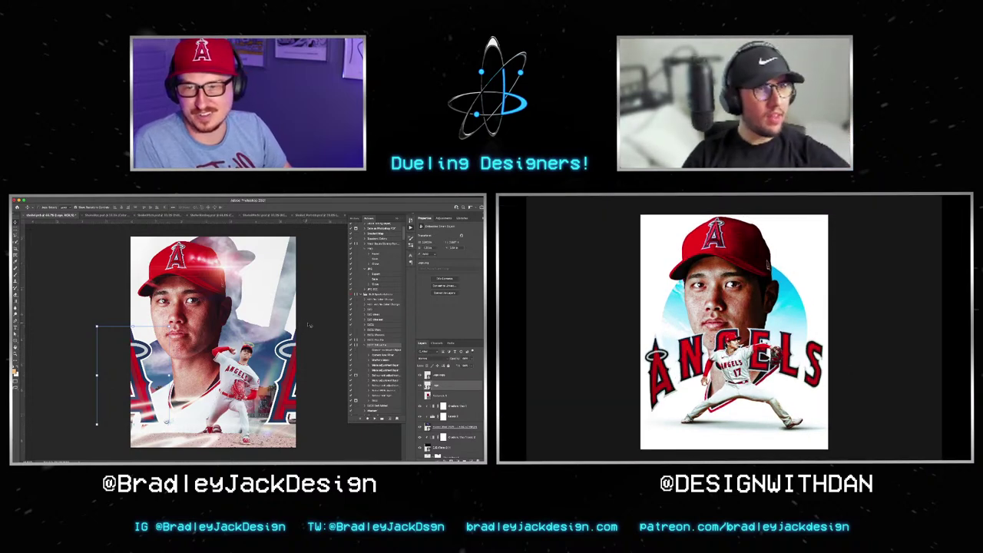
pyautogui.press('f')
pyautogui.press('f')
pyautogui.press('f')
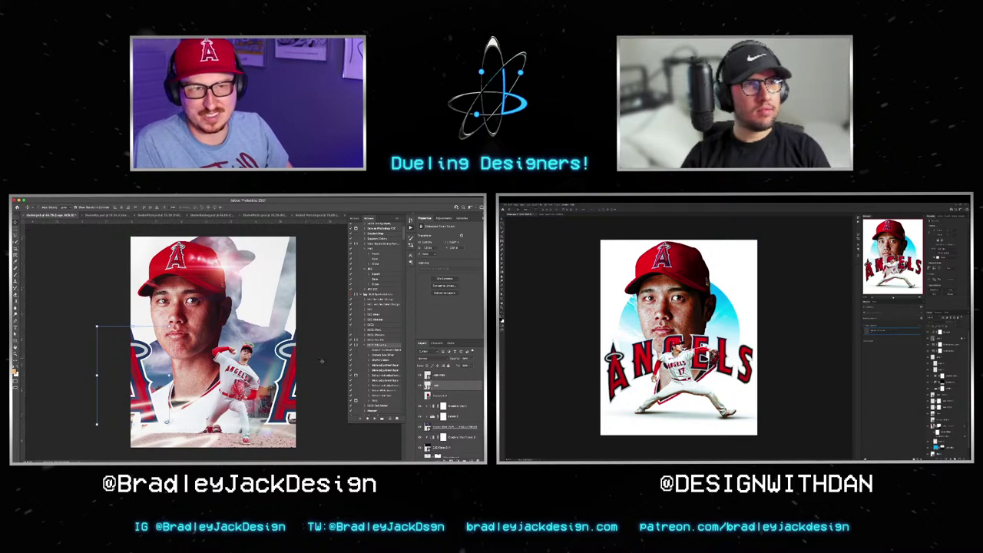
# Step: Select the next layer up and review the whole poster in full-screen and panel views
pyautogui.hotkey('alt', ']')
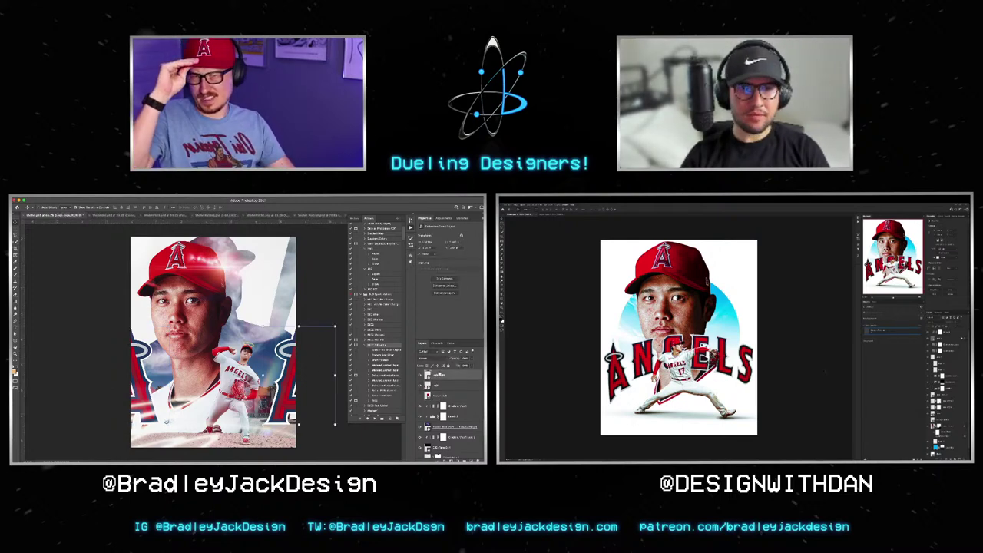
pyautogui.press('f')
pyautogui.hotkey('ctrl', '+')
pyautogui.hotkey('ctrl', '+')
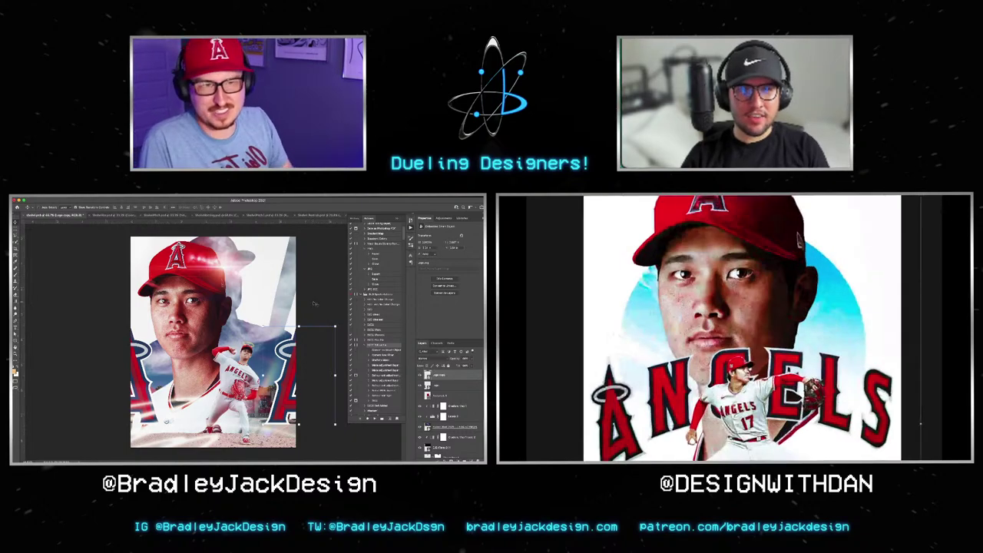
pyautogui.hotkey('ctrl', '-')
pyautogui.press('f')
pyautogui.press('f')
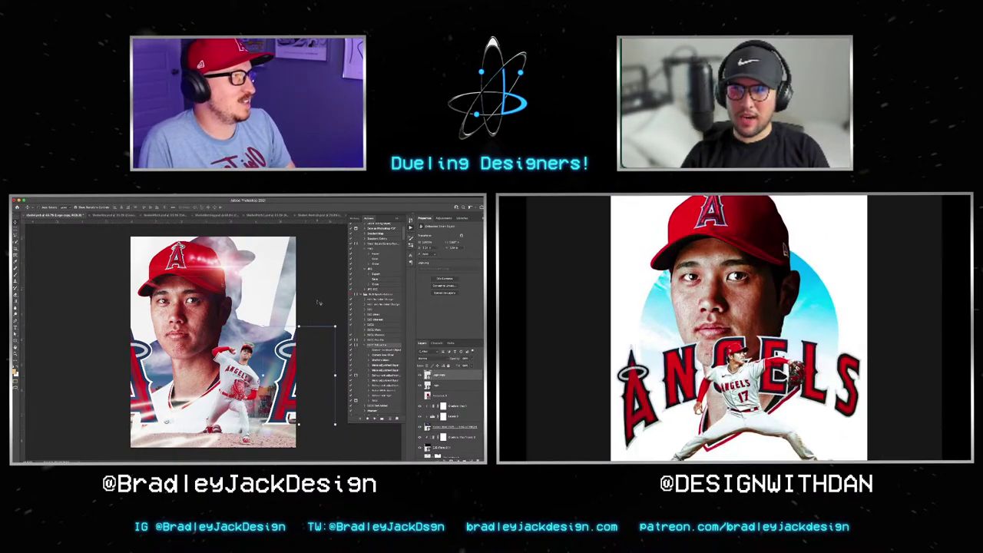
pyautogui.press('f')
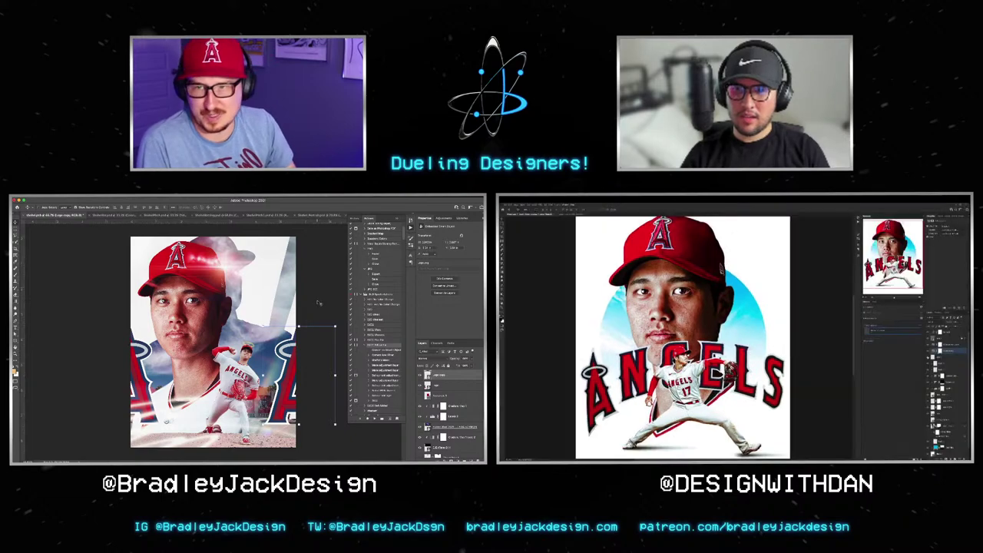
pyautogui.press('f')
pyautogui.press('f')
pyautogui.press('f')
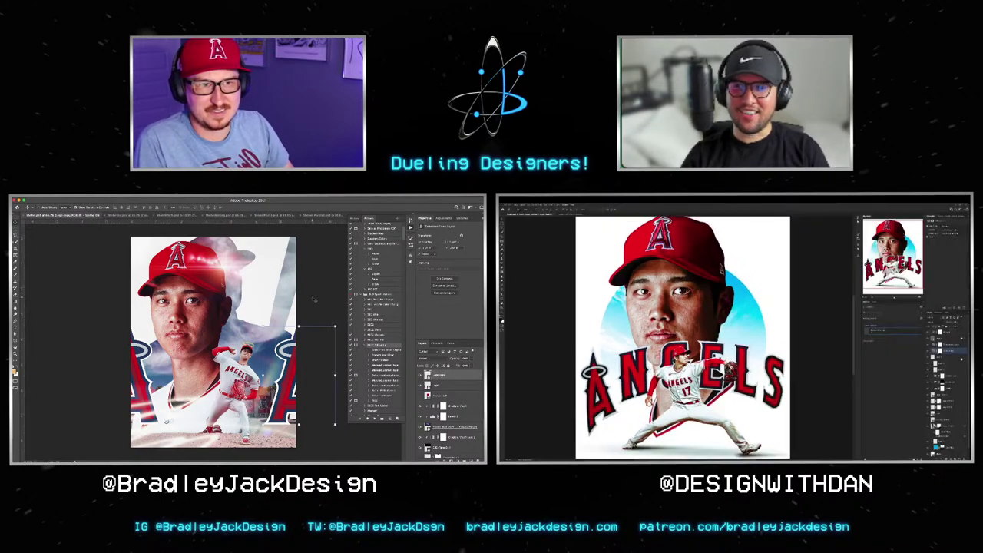
pyautogui.press('f')
pyautogui.press('f')
pyautogui.press('f')
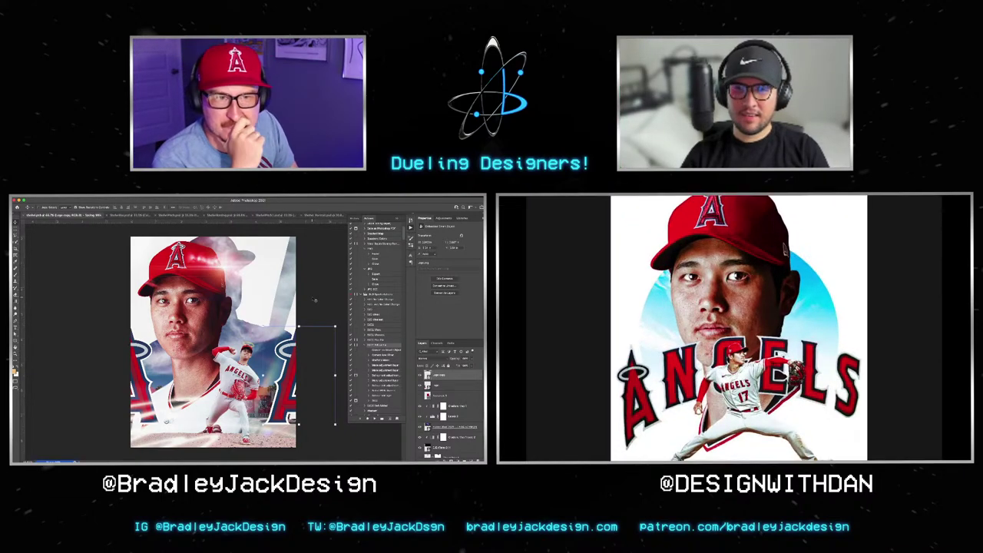
pyautogui.press('f')
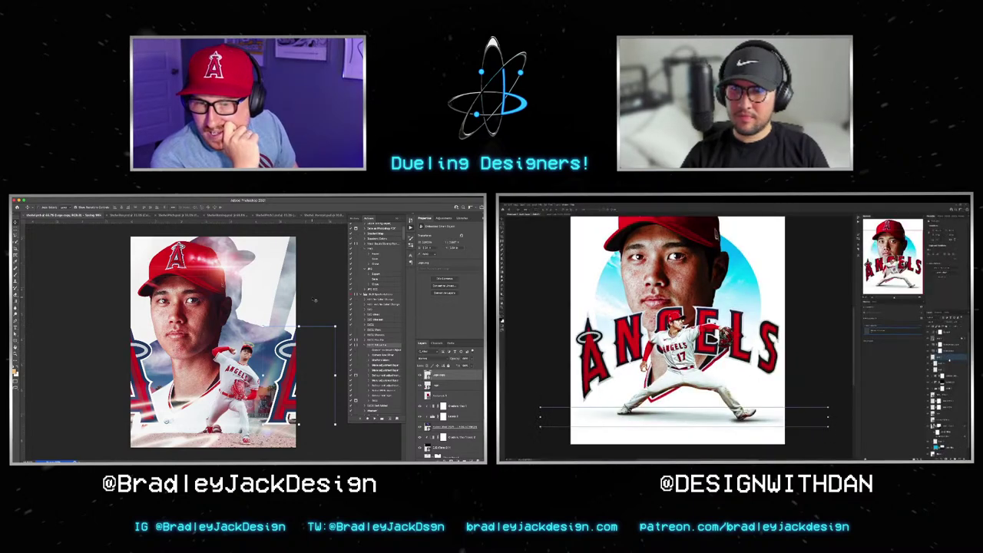
pyautogui.press('f')
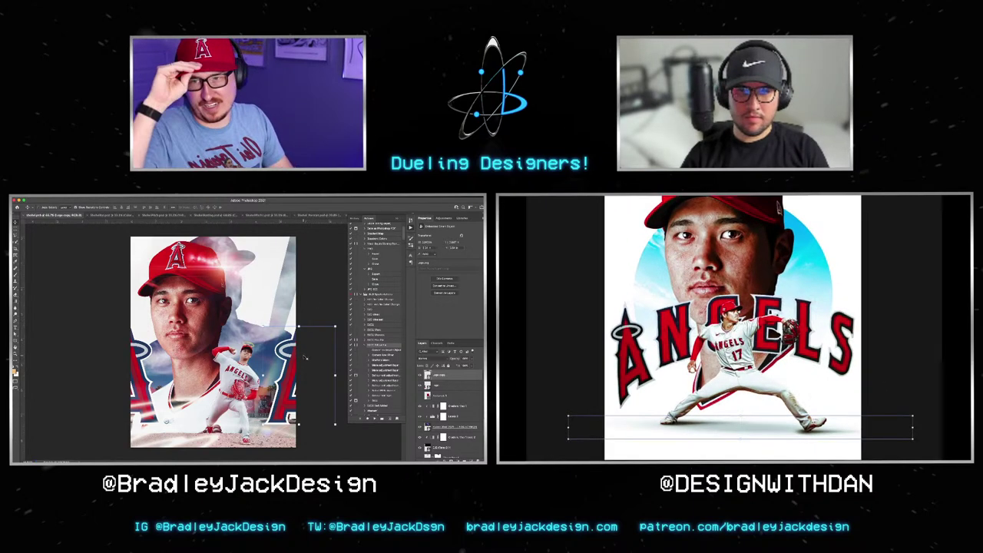
pyautogui.press('f')
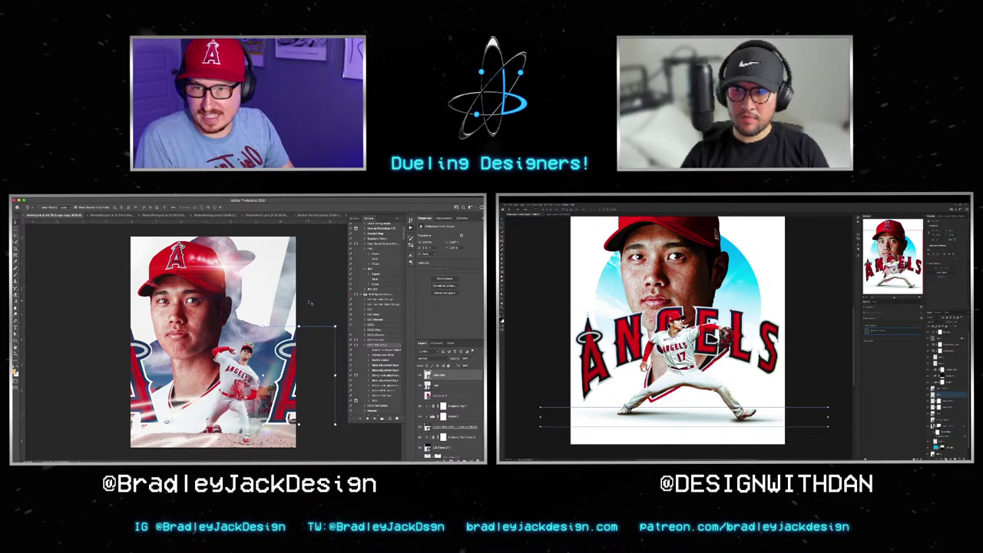
pyautogui.press('f')
pyautogui.press('f')
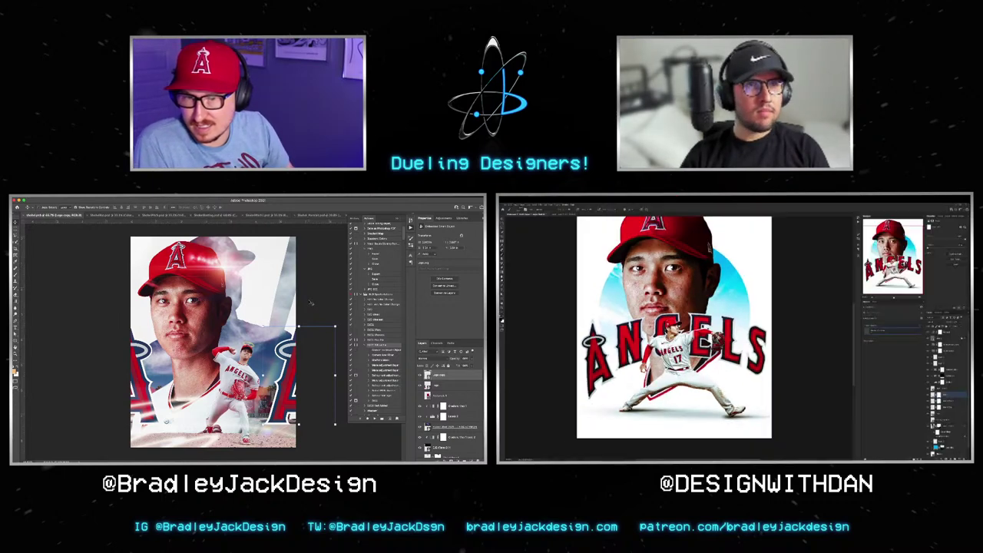
# Step: Select the backdrop layer behind Ohtani's head in the Layers panel
pyautogui.scroll(2, 450, 407)
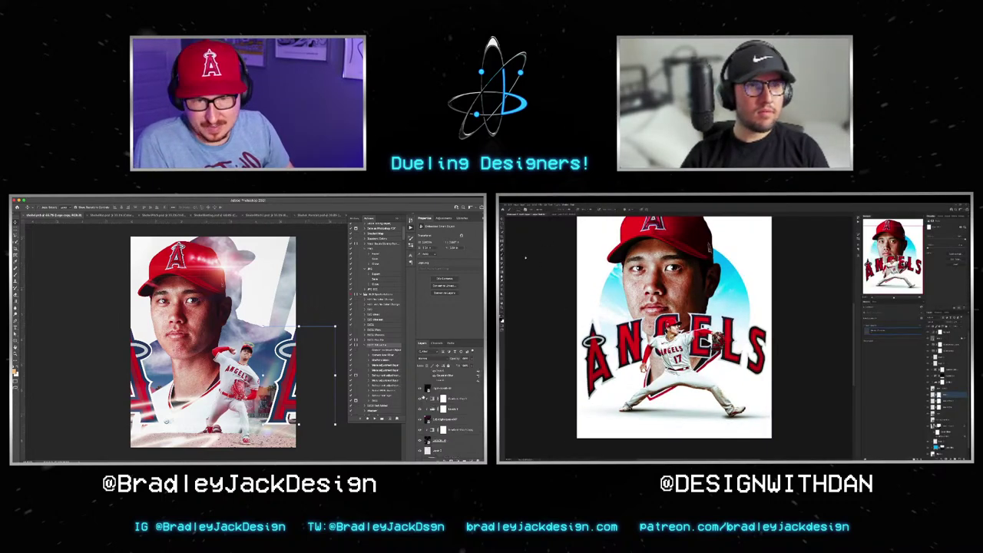
pyautogui.scroll(2, 449, 407)
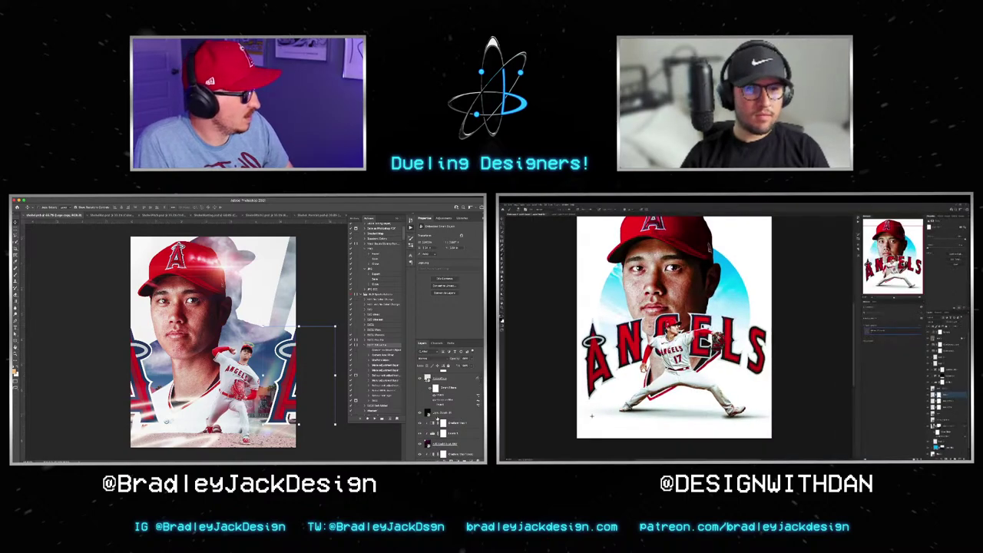
pyautogui.press('f')
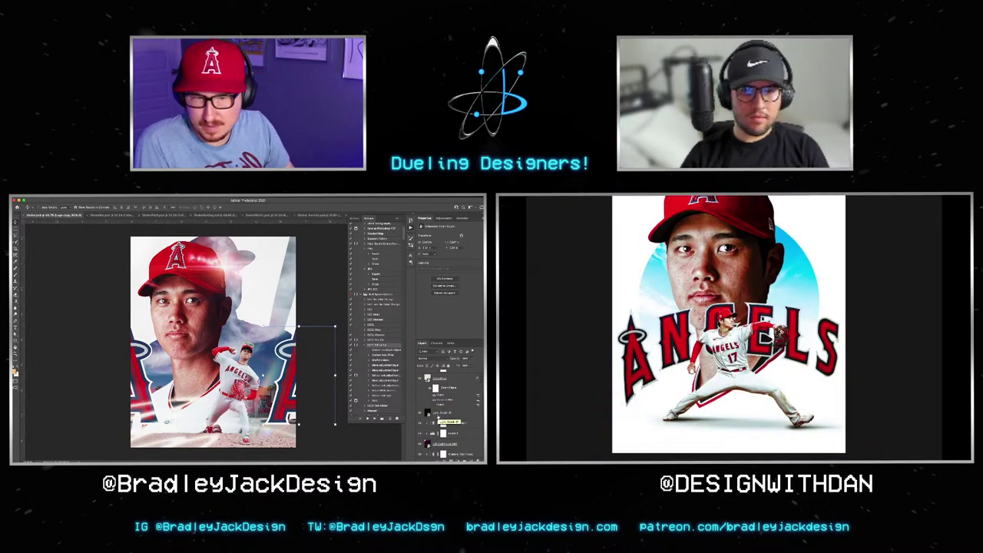
pyautogui.scroll(2, 449, 407)
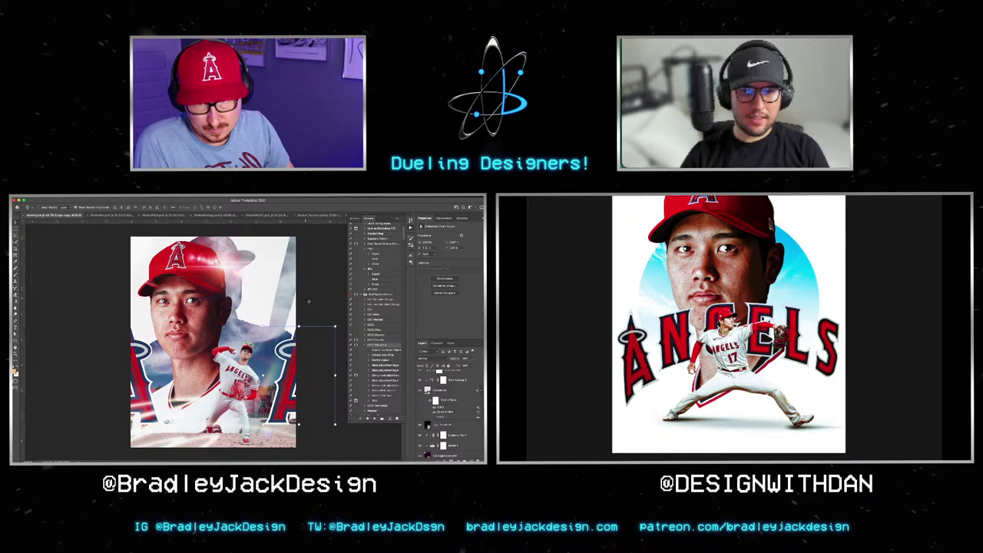
pyautogui.click(438, 453)
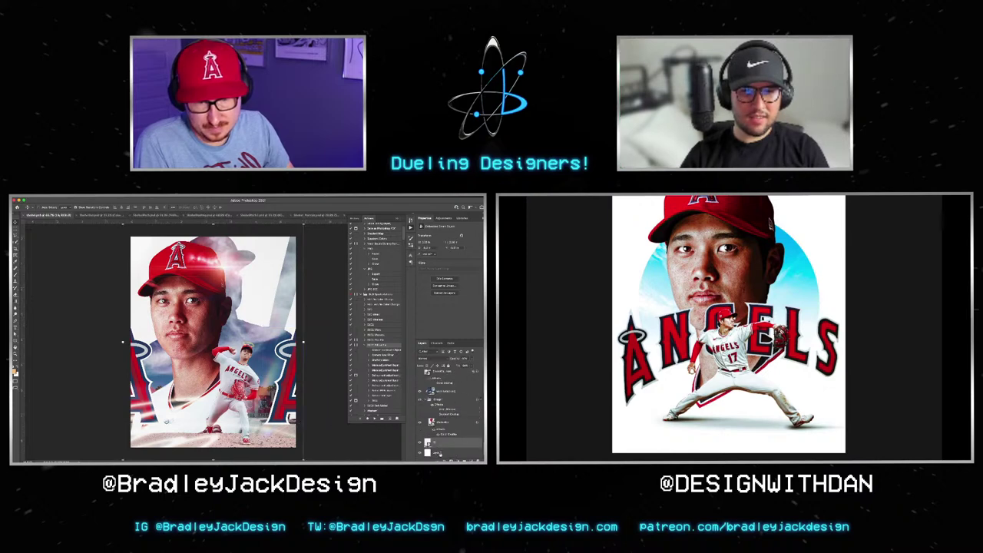
# Step: Add a red glow behind the head with the Gradient tool, undoing a solid red fill
pyautogui.press('g')
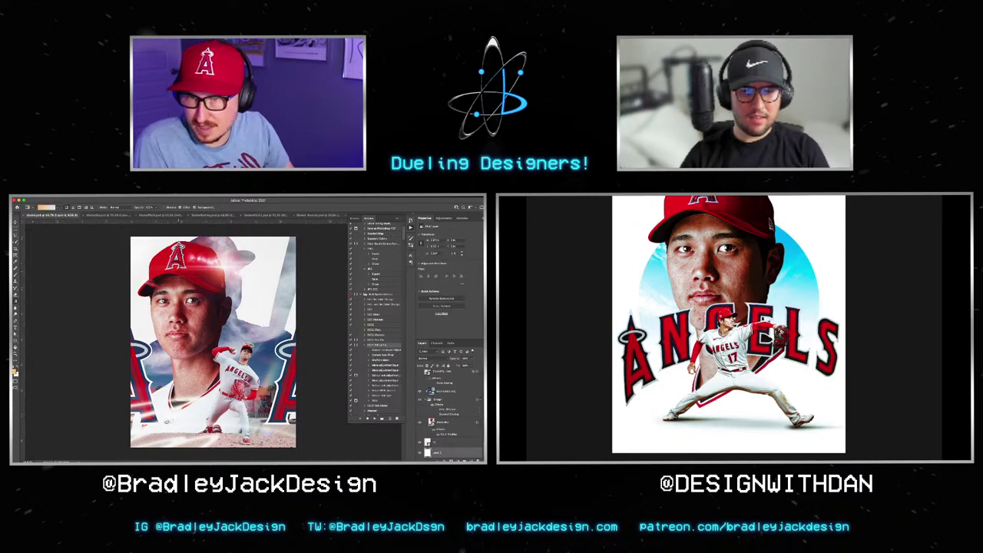
pyautogui.hotkey('ctrl', 't')
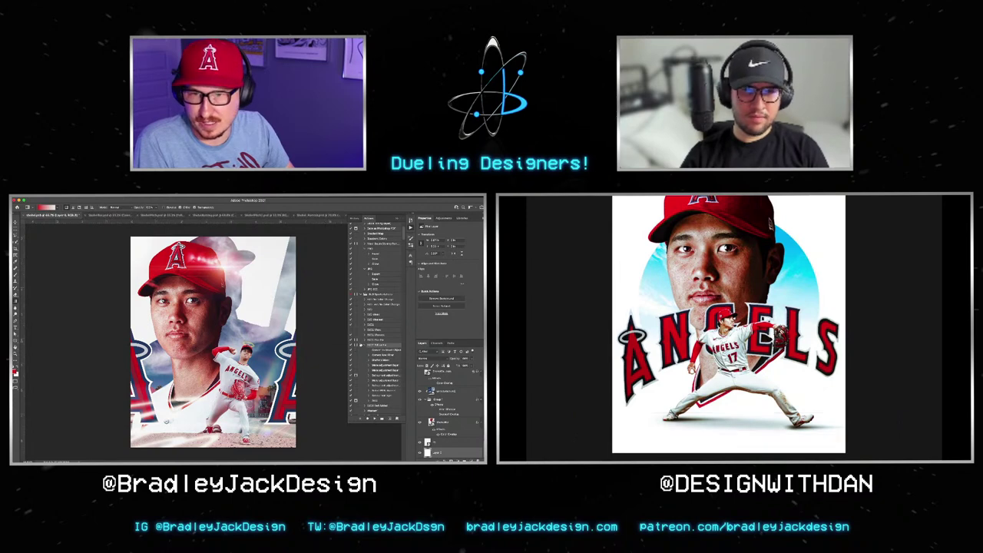
pyautogui.hotkey('alt', 'BackSpace')
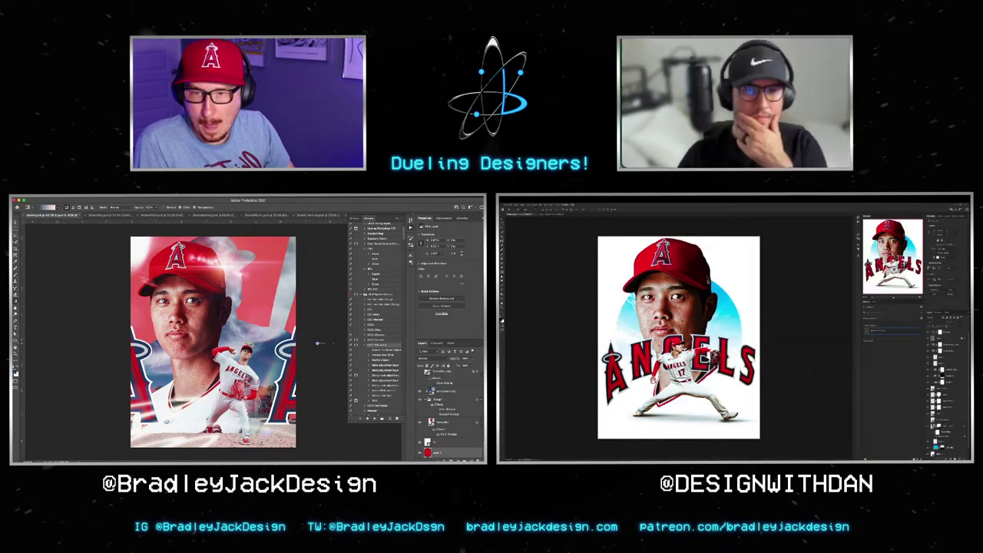
pyautogui.hotkey('ctrl', 'z')
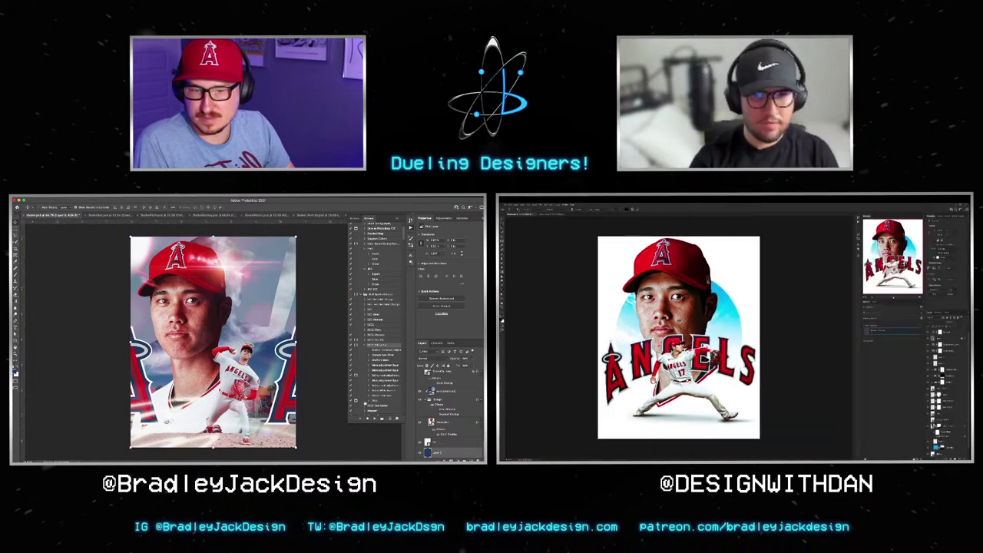
pyautogui.press('f')
pyautogui.press('g')
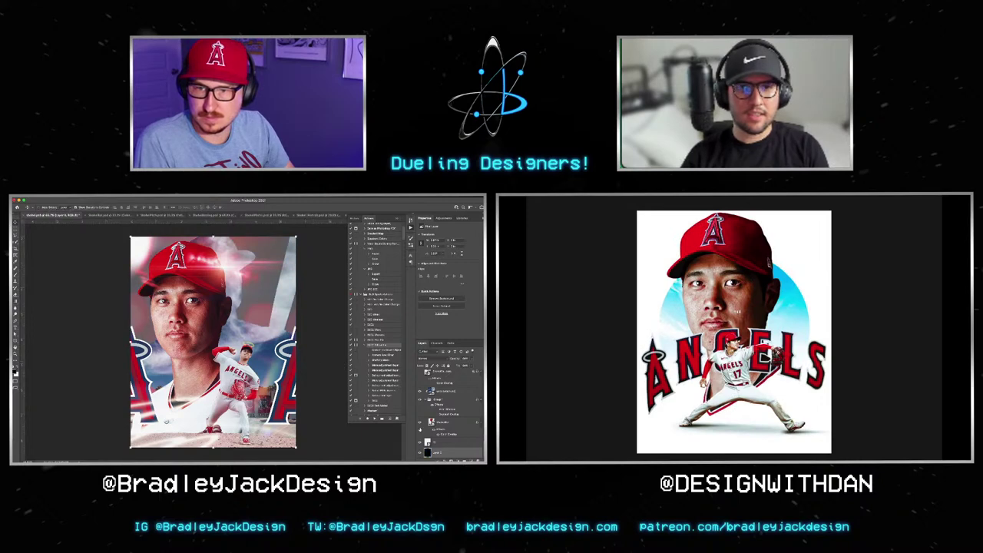
# Step: Type SHOHEI in a condensed font and move it beside Ohtani's head
pyautogui.write('SHOHEI')
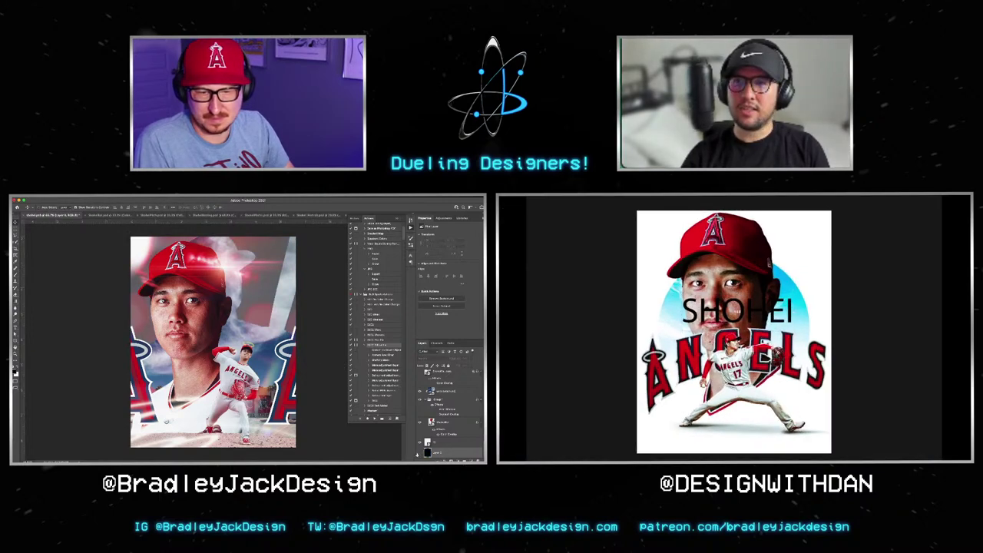
pyautogui.write('gg')
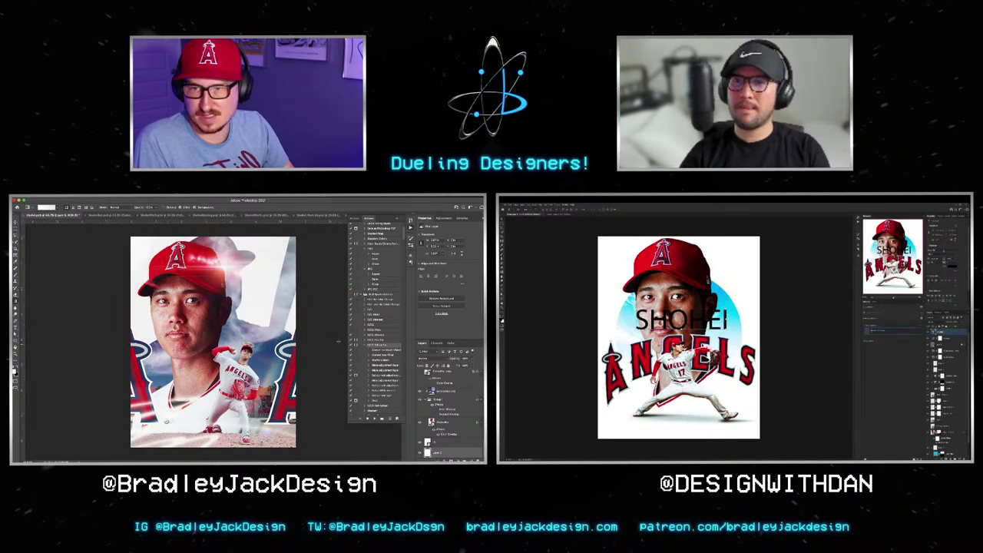
pyautogui.write('v')
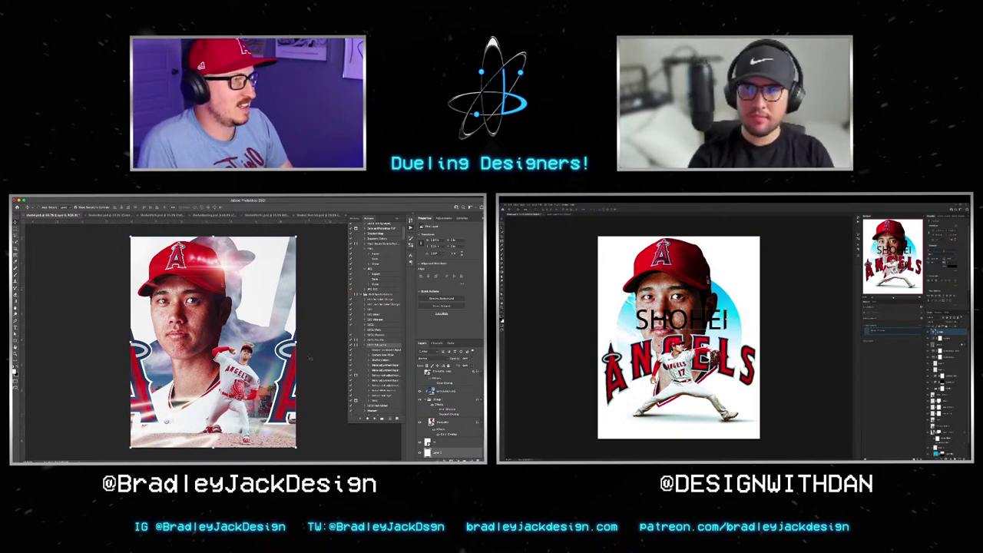
pyautogui.press('f')
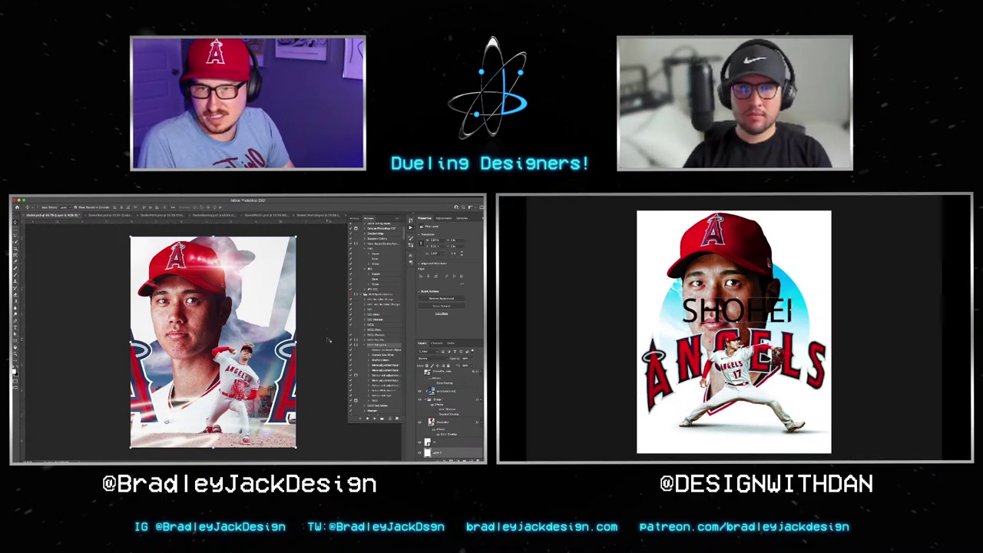
pyautogui.press('f')
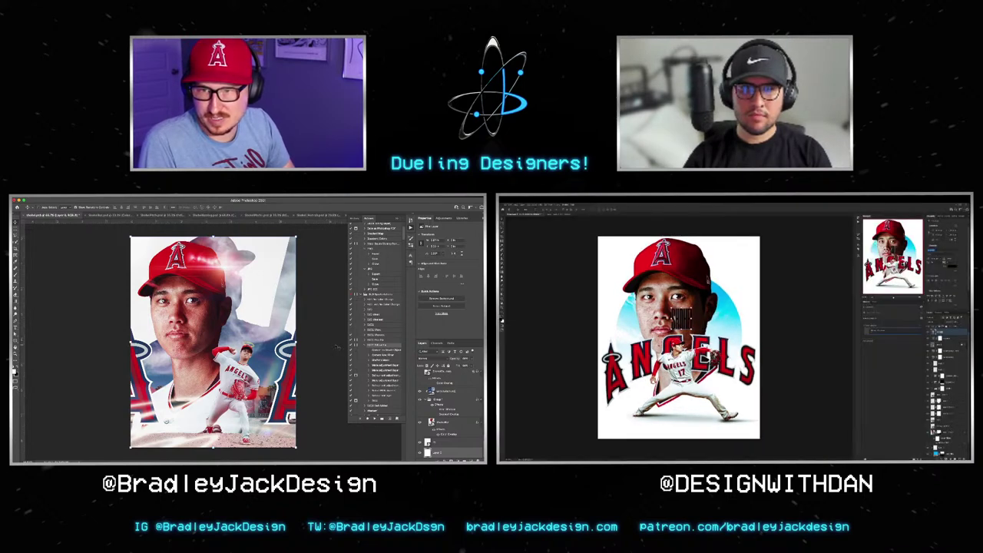
pyautogui.press('f')
pyautogui.press('f')
pyautogui.press('f')
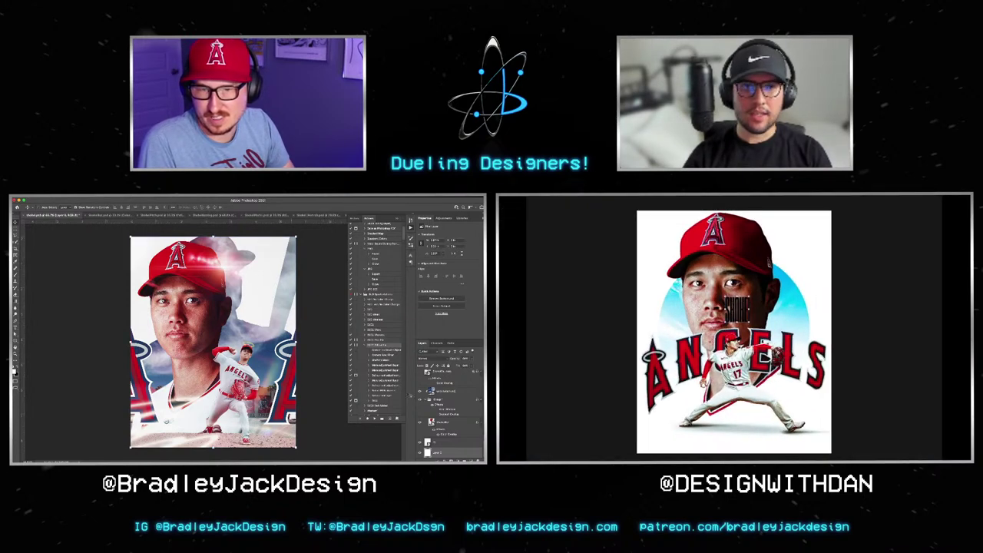
pyautogui.press('f')
pyautogui.press('f')
pyautogui.moveTo(735, 307)
pyautogui.mouseDown()
pyautogui.moveTo(655, 243)
pyautogui.moveTo(690, 404)
pyautogui.moveTo(679, 391)
pyautogui.moveTo(786, 392)
pyautogui.moveTo(765, 396)
pyautogui.moveTo(797, 311)
pyautogui.mouseUp()
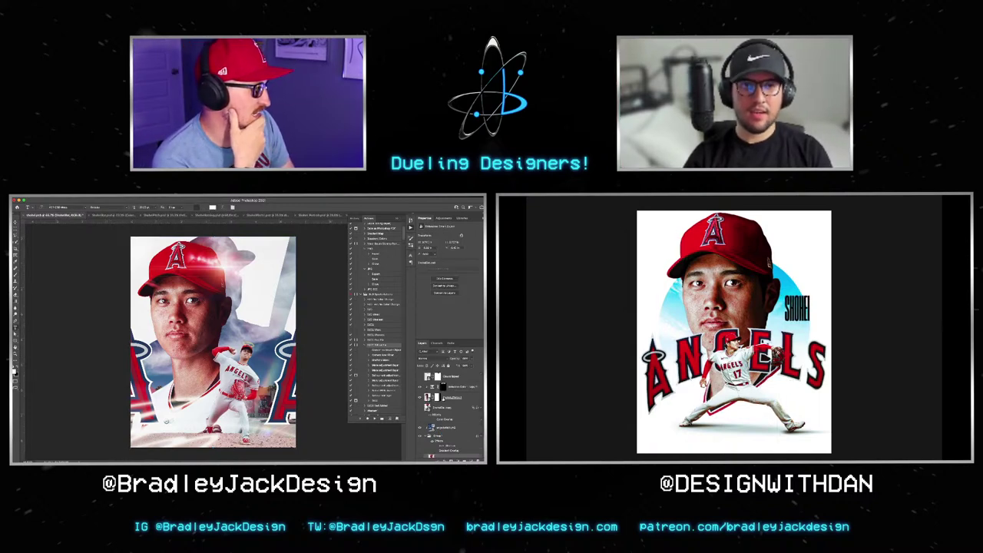
# Step: Duplicate SHOHEI below itself, retype the copy as OHTANI, and align the two lines
pyautogui.press('f')
pyautogui.press('f')
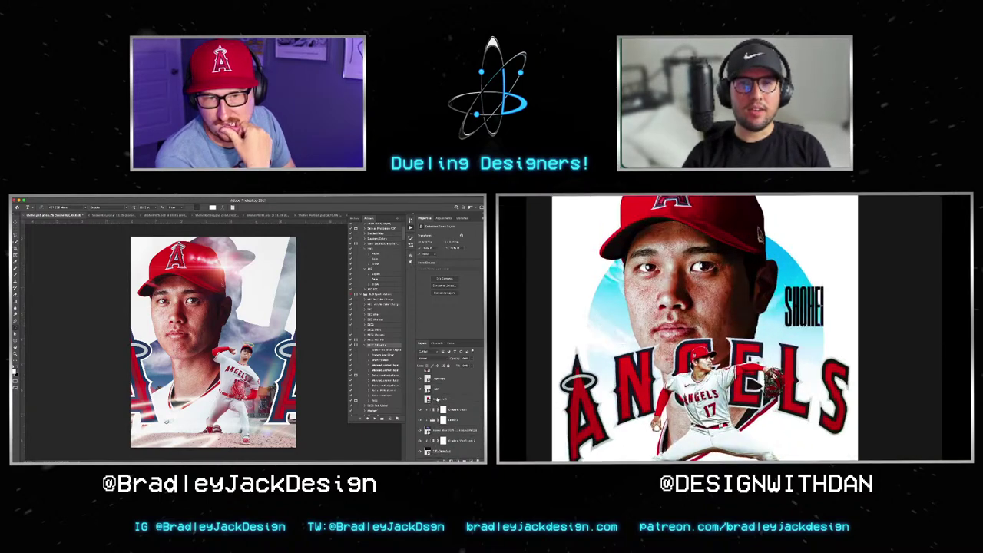
pyautogui.hotkey('ctrl', '+')
pyautogui.hotkey('ctrl', '+')
pyautogui.hotkey('ctrl', '+')
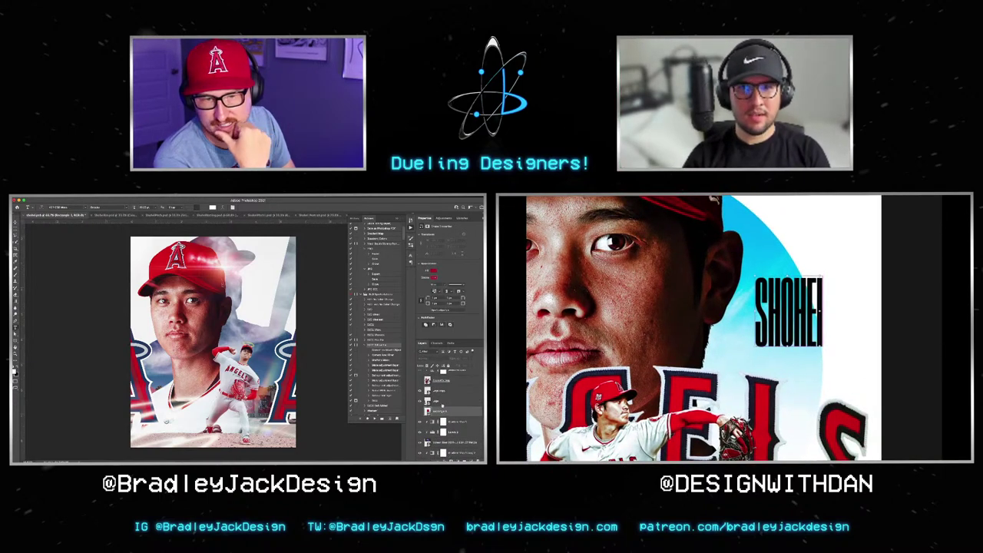
pyautogui.moveTo(789, 311); pyautogui.dragTo(789, 378)
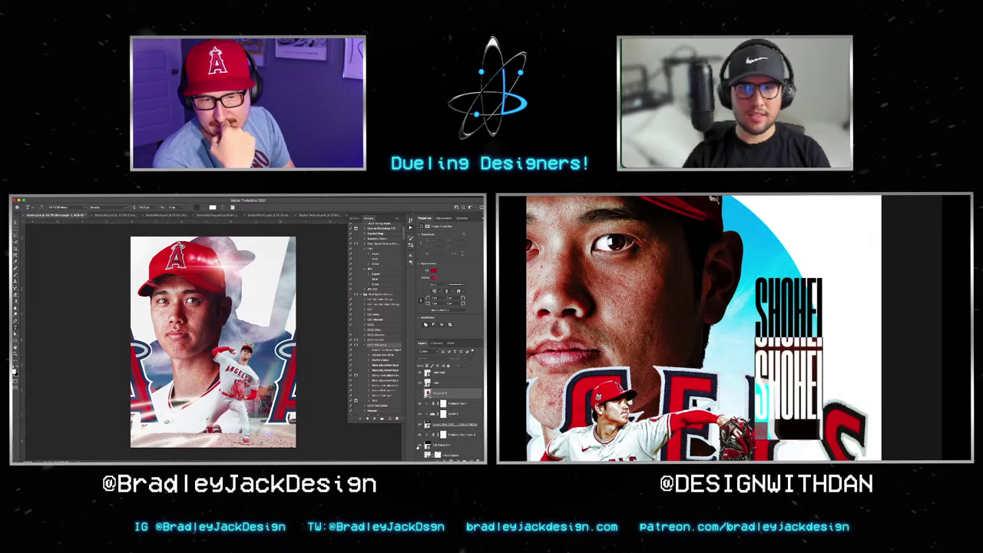
pyautogui.write('OHTANI')
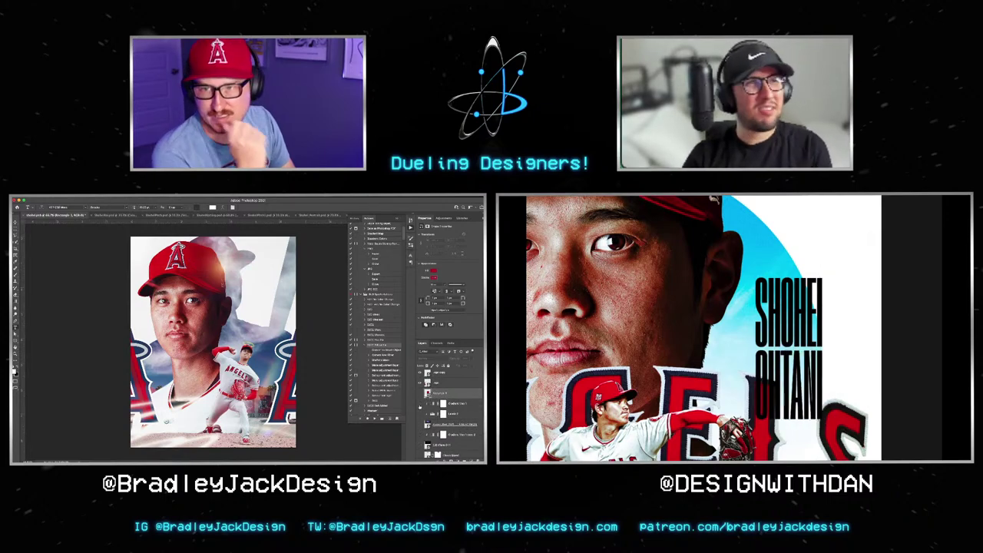
pyautogui.scroll(-2, 449, 415)
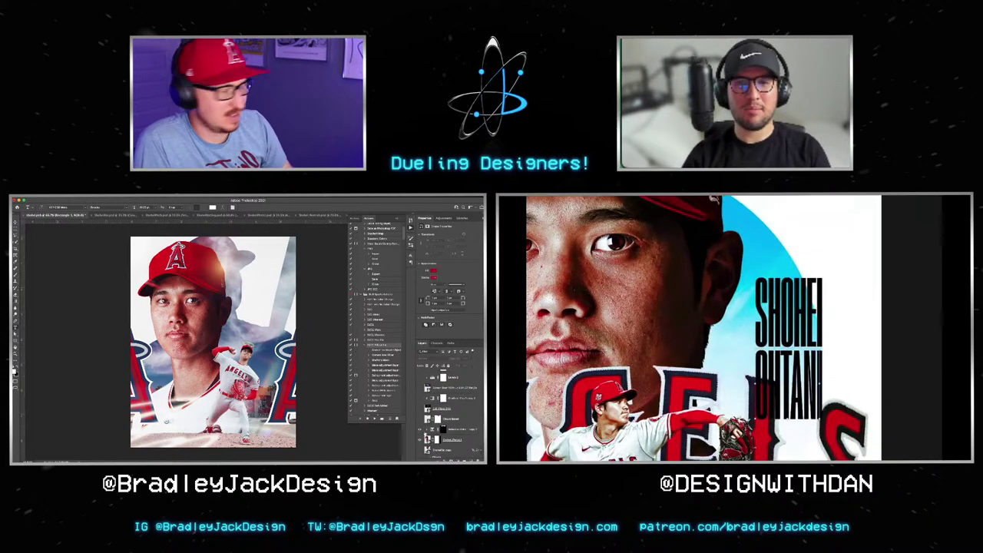
pyautogui.moveTo(788, 384); pyautogui.dragTo(796, 384)
# Step: Scale the SHOHEI OHTANI block taller so it reaches the ANGELS lettering
pyautogui.scroll(-2, 449, 414)
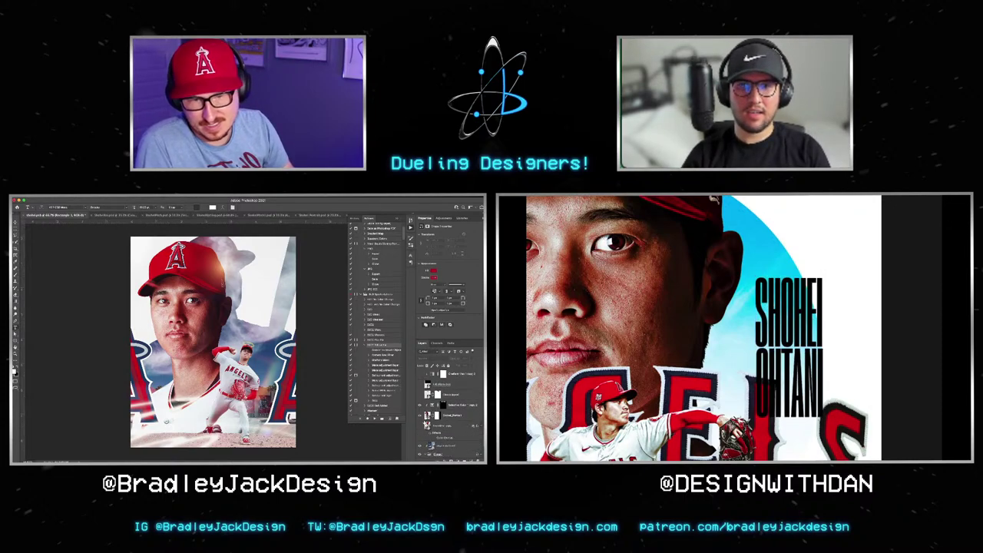
pyautogui.scroll(-2, 449, 415)
pyautogui.hotkey('ctrl', '0')
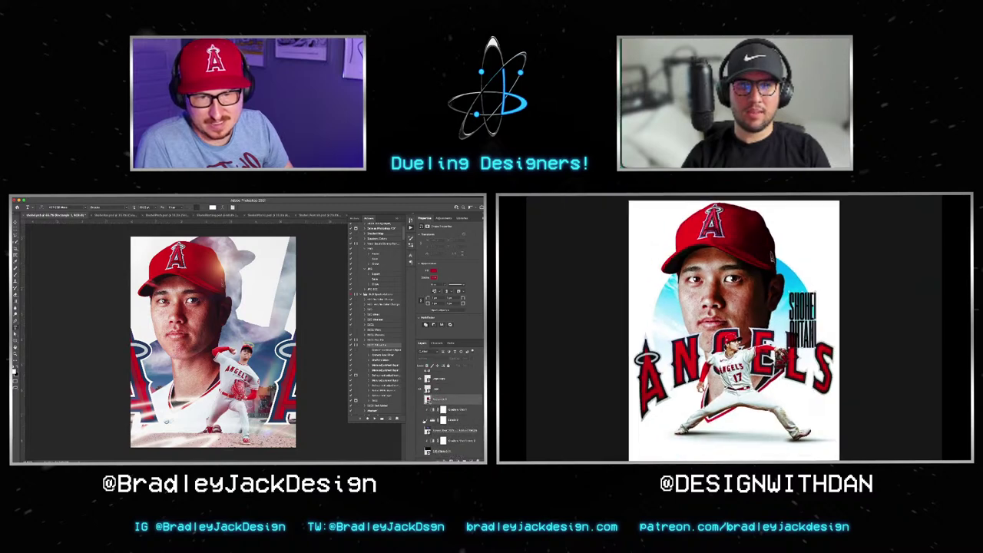
pyautogui.moveTo(802, 292); pyautogui.dragTo(802, 269)
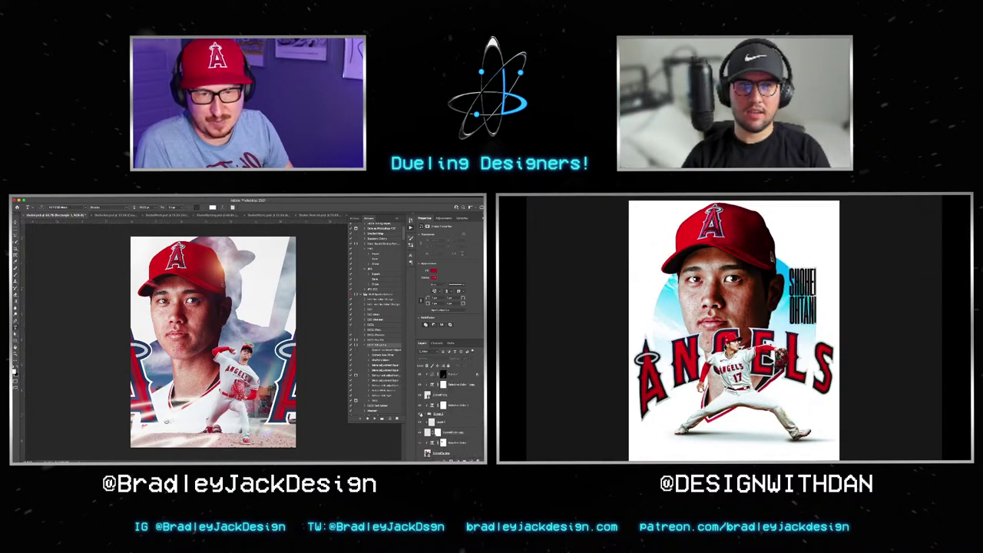
pyautogui.moveTo(815, 268)
pyautogui.mouseDown()
pyautogui.moveTo(829, 236)
pyautogui.moveTo(806, 239)
pyautogui.mouseUp()
# Step: Retype the name text so it reads SHOHEI OHTANI, then commit it
pyautogui.press('f')
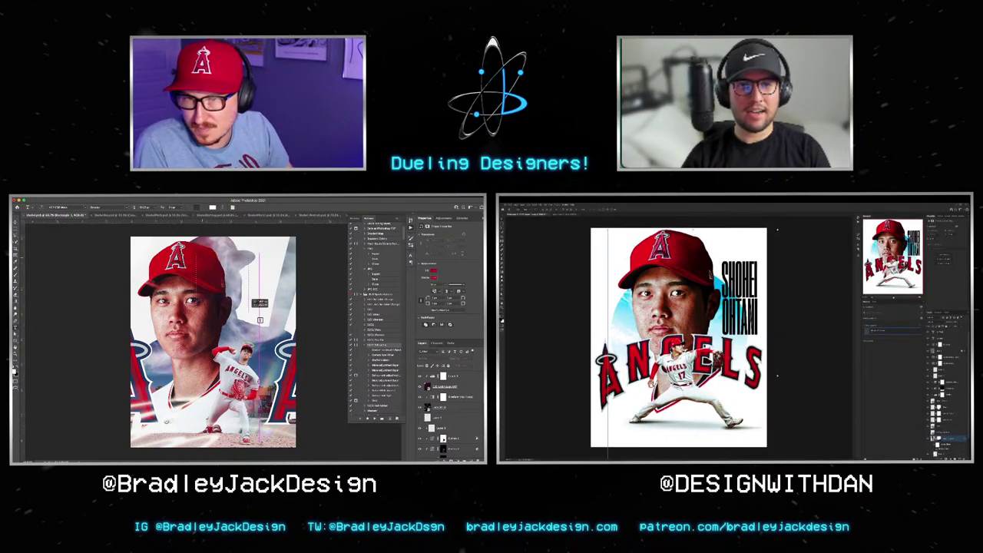
pyautogui.press('f')
pyautogui.press('f')
pyautogui.write('SH')
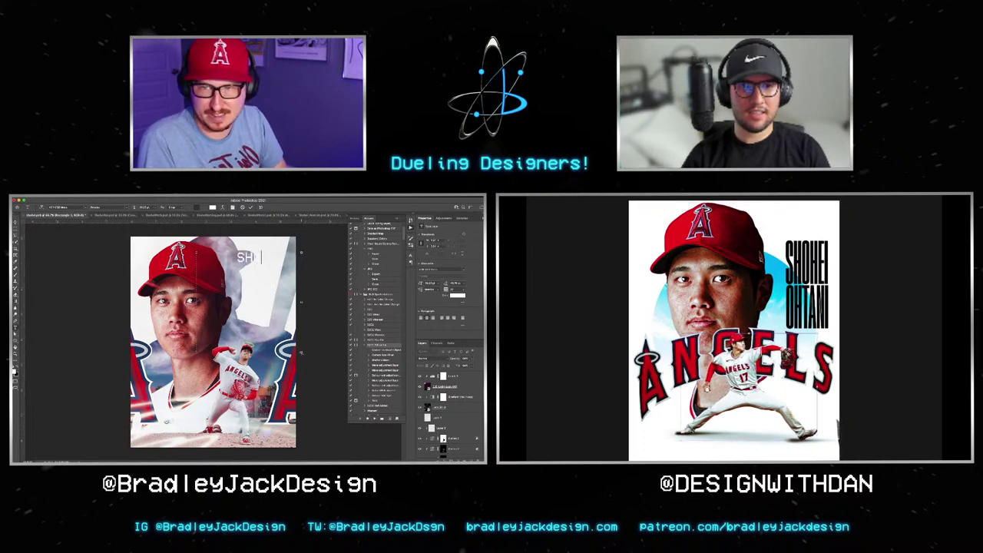
pyautogui.write('OH')
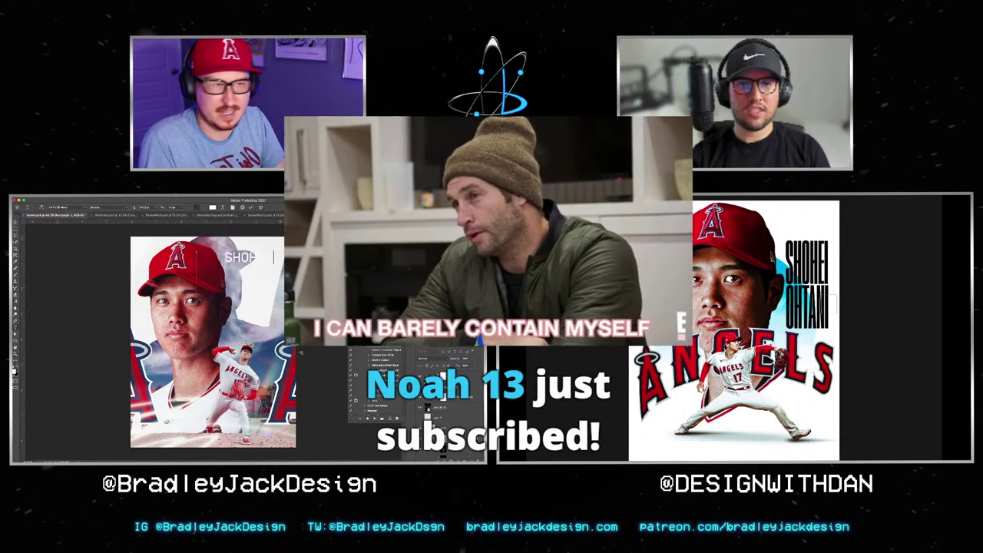
pyautogui.write('f')
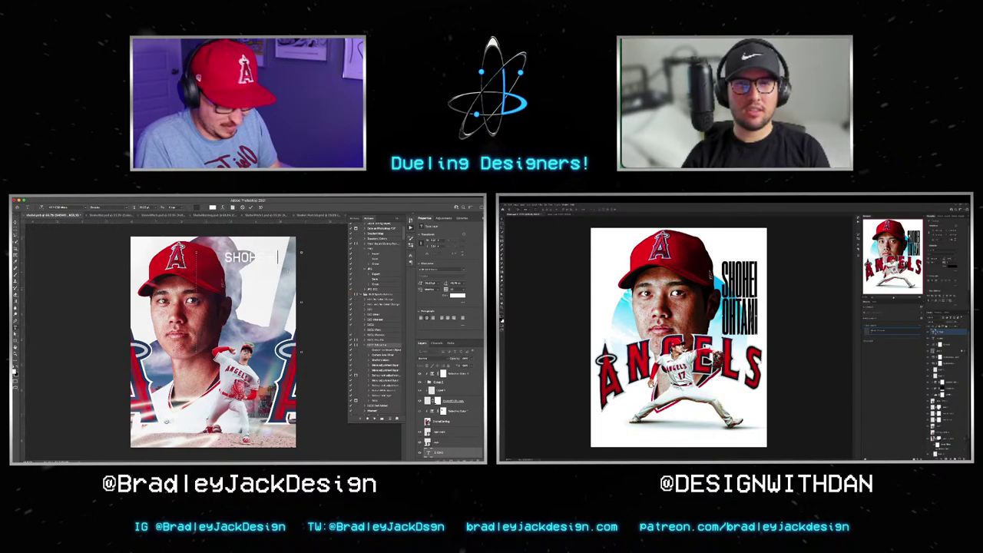
pyautogui.write('f')
pyautogui.press('Return')
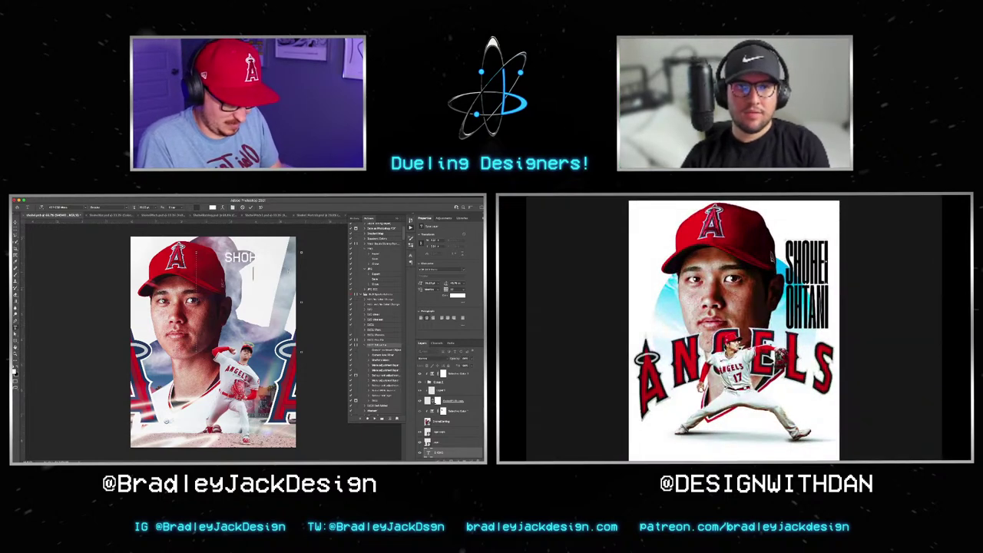
pyautogui.hotkey('ctrl', 'a')
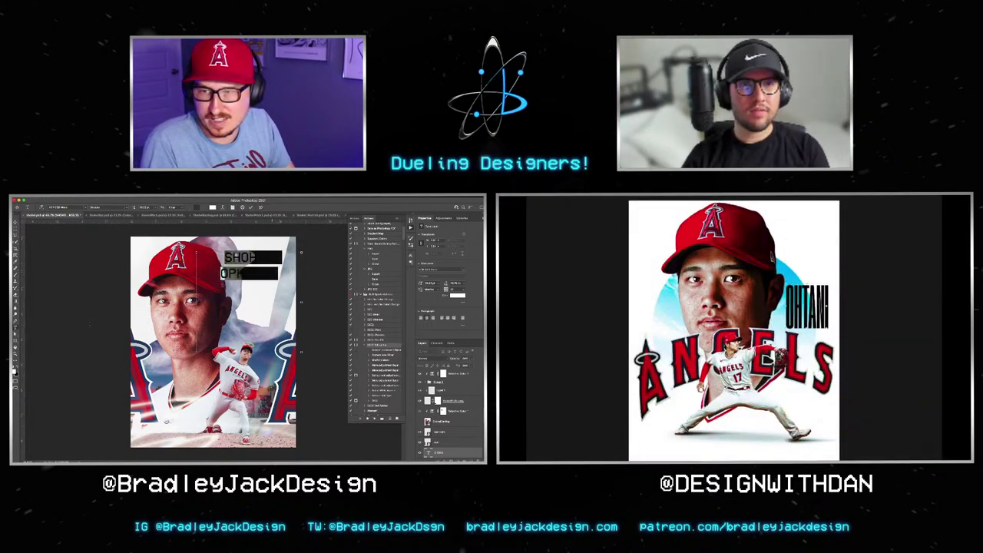
pyautogui.press('f')
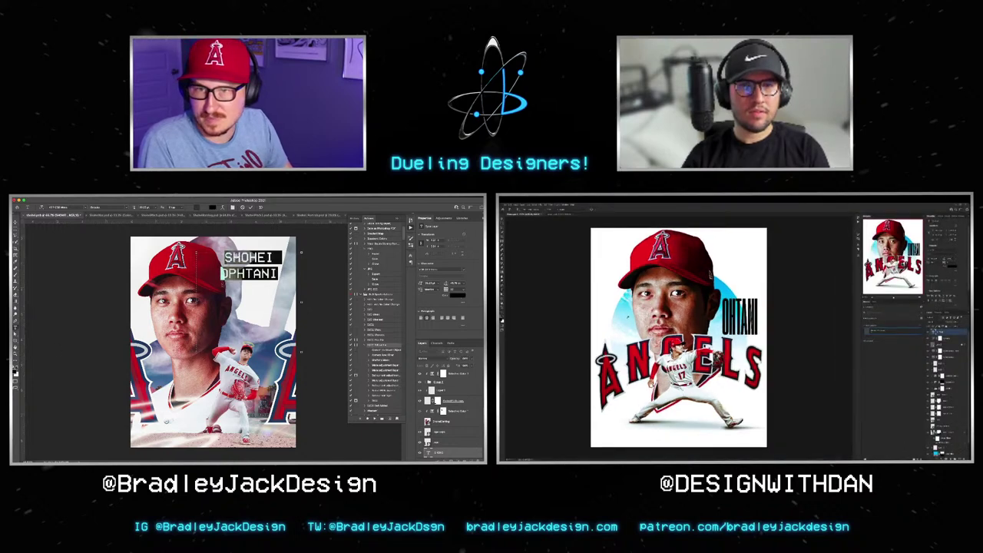
pyautogui.press('f')
pyautogui.press('f')
pyautogui.press('f')
pyautogui.press('f')
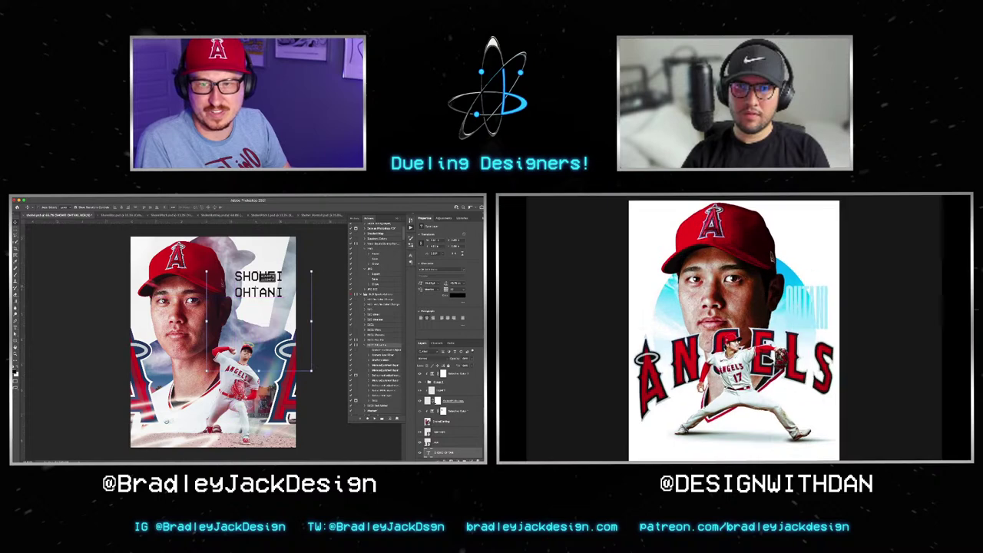
pyautogui.press('f')
# Step: Move the SHOHEI OHTANI block to the upper right beside Ohtani's cap
pyautogui.press('v')
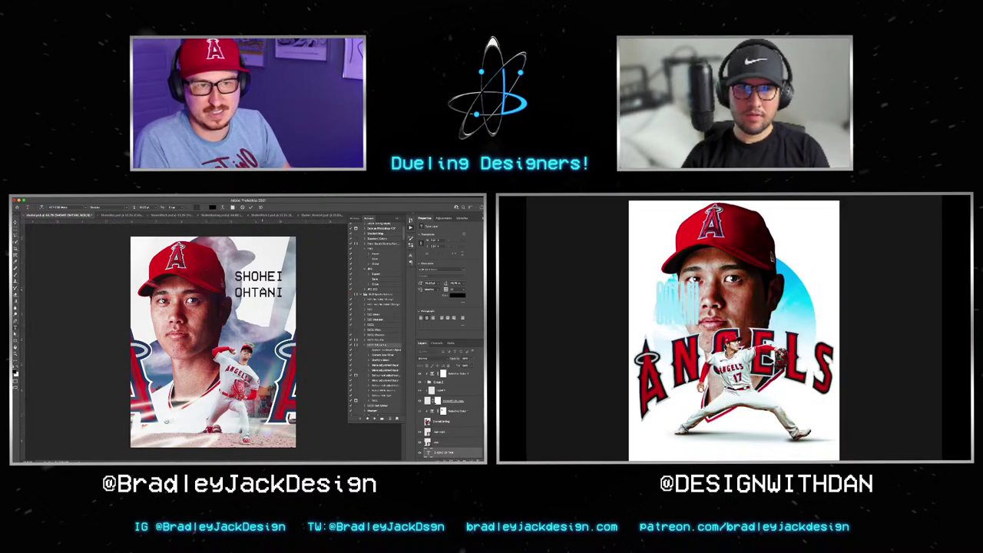
pyautogui.moveTo(654, 315); pyautogui.dragTo(801, 307)
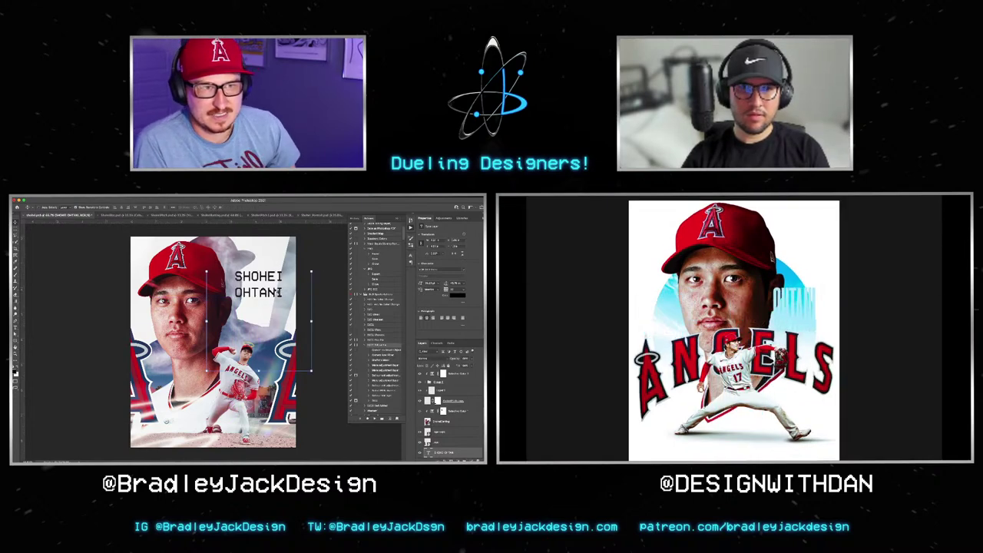
pyautogui.press('f')
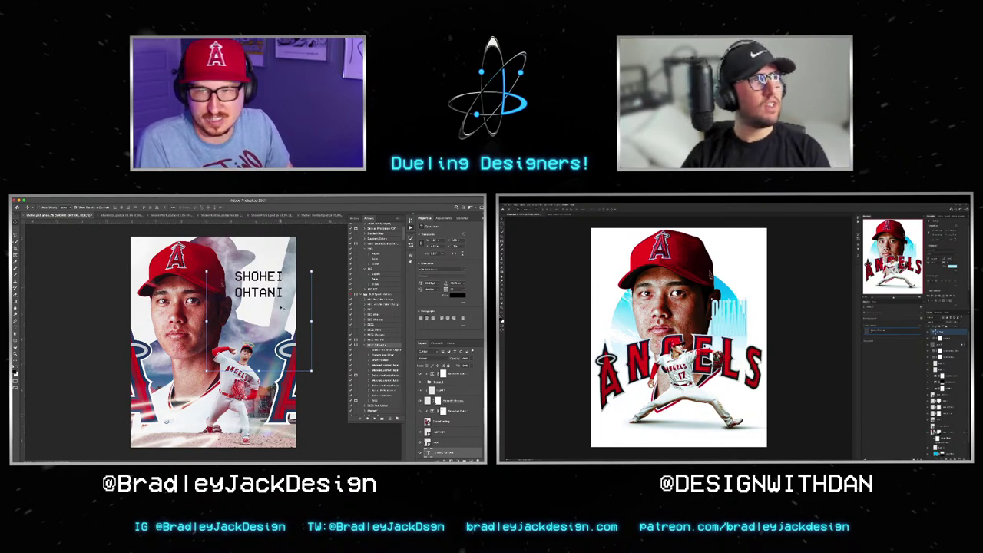
pyautogui.hotkey('ctrl', 'a')
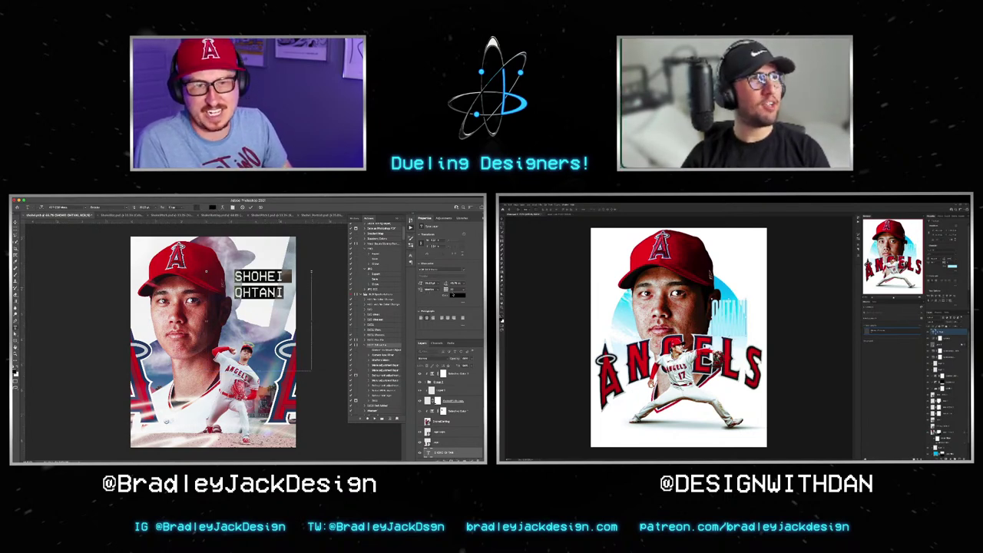
pyautogui.hotkey('ctrl', 'Return')
pyautogui.press('v')
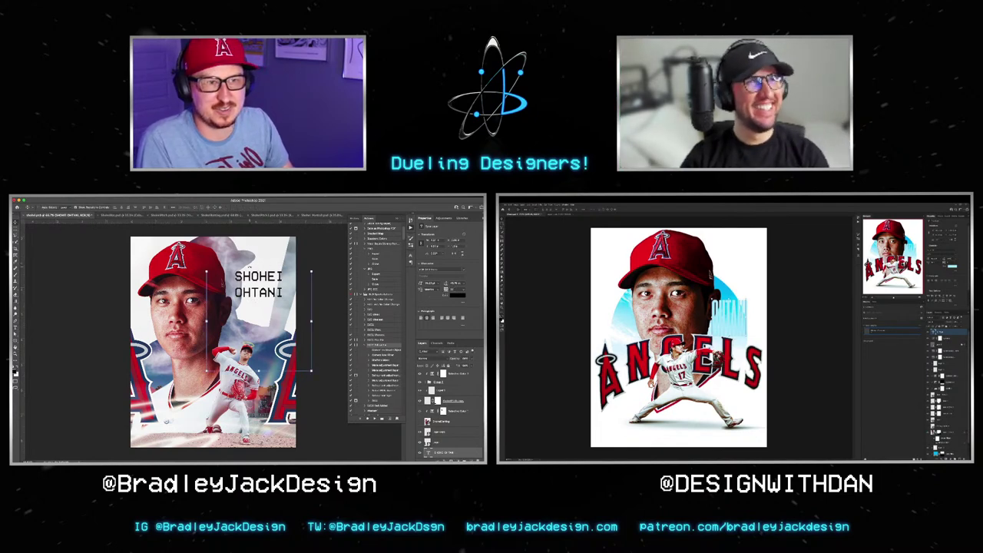
# Step: Recheck and commit the SHOHEI OHTANI text, then select the Rectangle 1 layer
pyautogui.press('t')
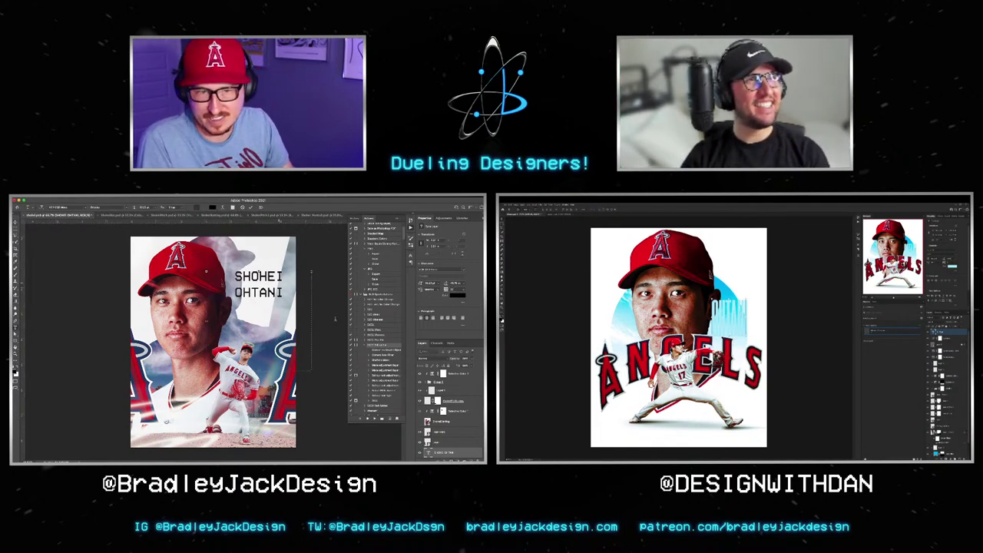
pyautogui.click(284, 293)
pyautogui.hotkey('ctrl', 'a')
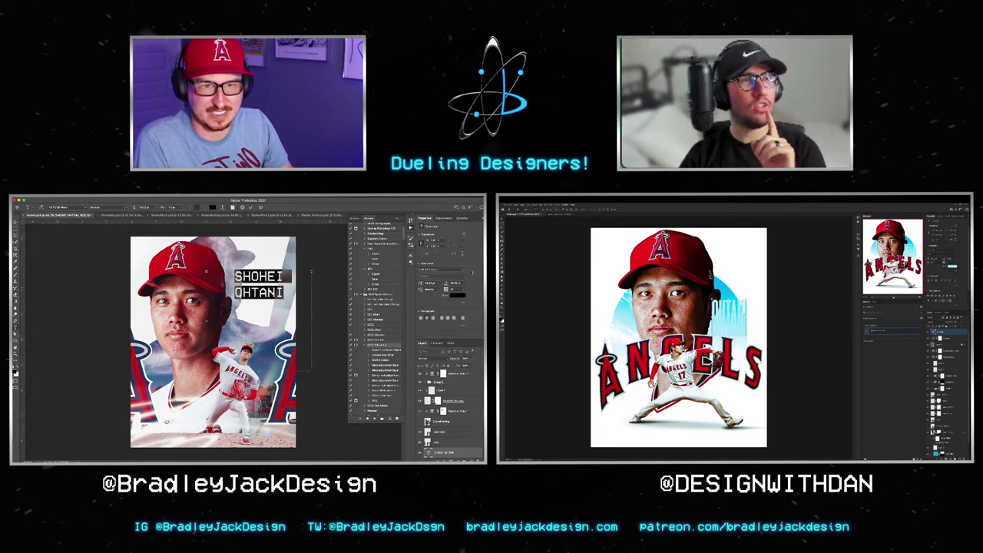
pyautogui.hotkey('ctrl', 'Return')
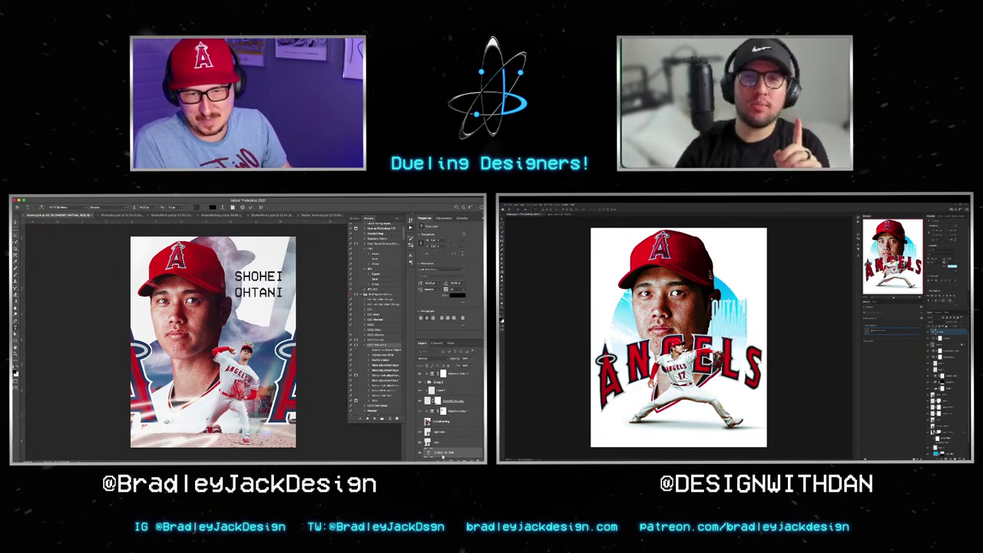
pyautogui.press('v')
pyautogui.click(439, 450)
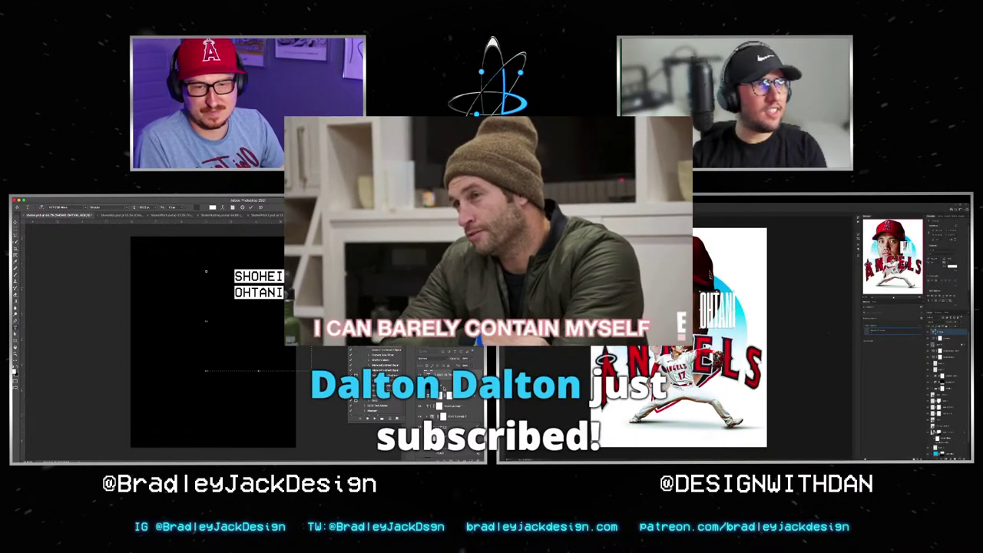
# Step: Convert the name layer to a smart object and open its contents
pyautogui.rightClick(443, 377)
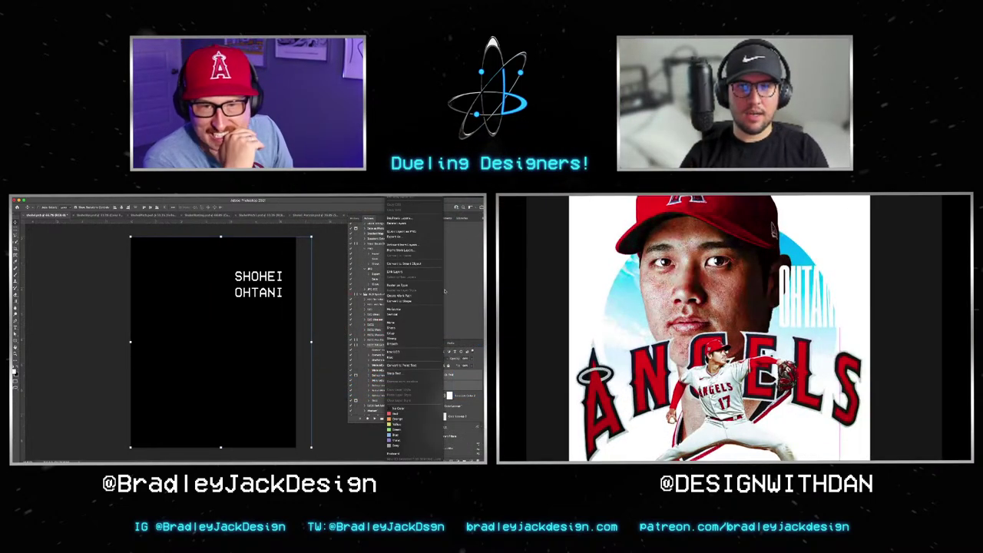
pyautogui.click(427, 264)
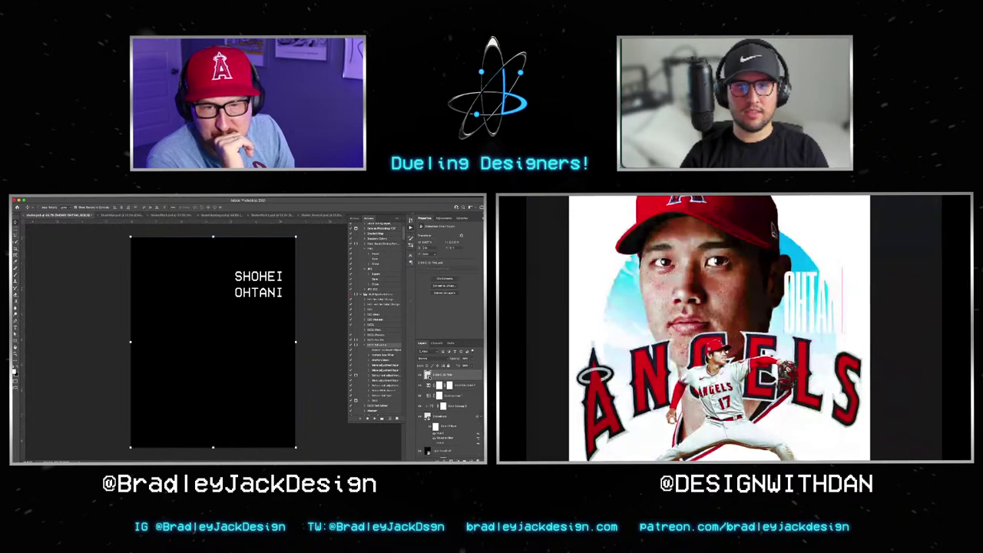
pyautogui.doubleClick(427, 375)
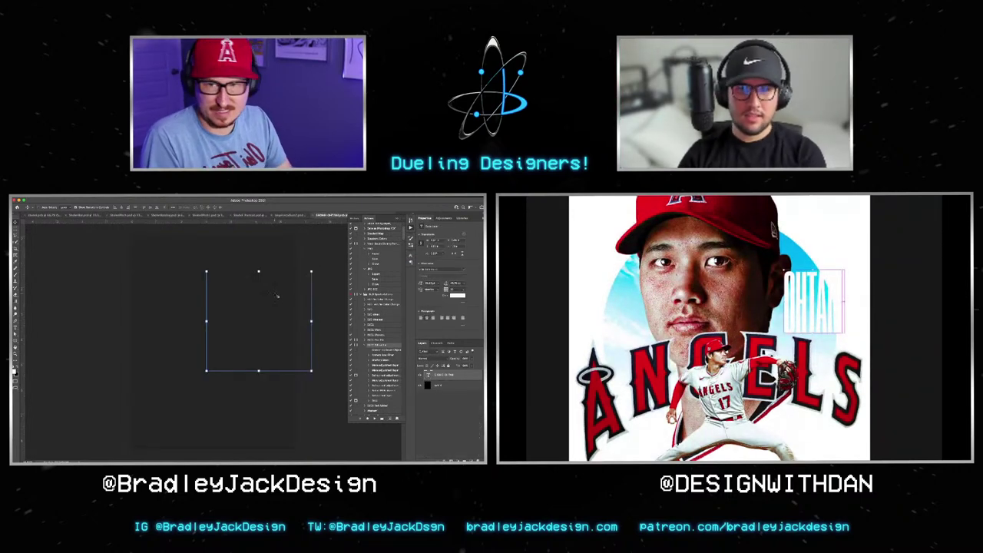
pyautogui.write('SHOHEI OHTANI')
# Step: Resize the text box so SHOHEI OHTANI sits centred on the black canvas
pyautogui.moveTo(311, 320); pyautogui.dragTo(295, 320)
pyautogui.moveTo(205, 320); pyautogui.dragTo(139, 320)
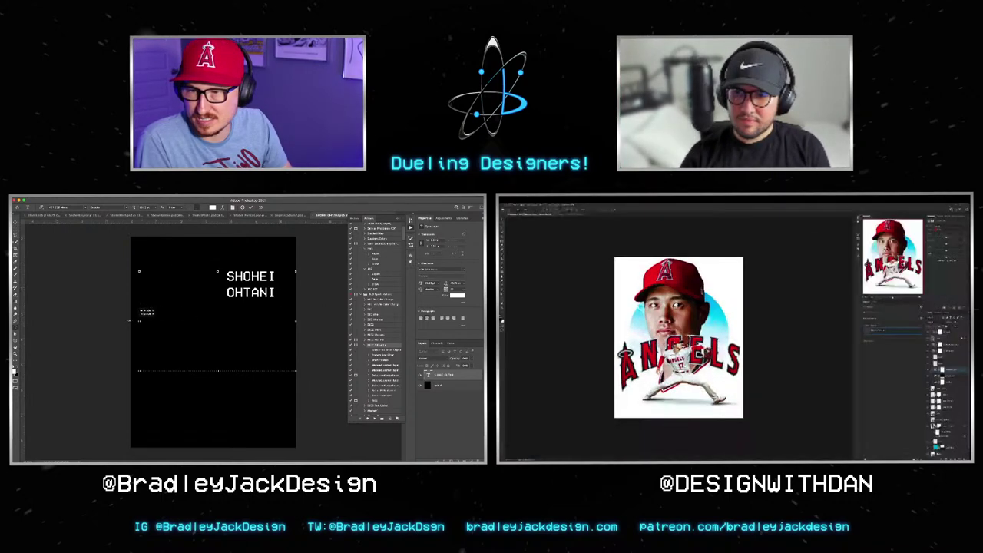
pyautogui.hotkey('ctrl', 'a')
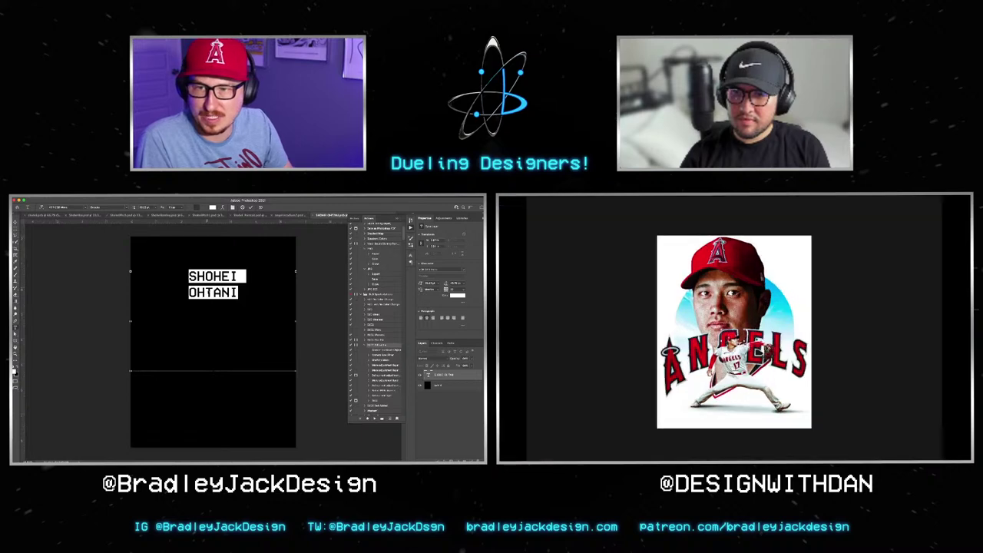
pyautogui.press('BackSpace')
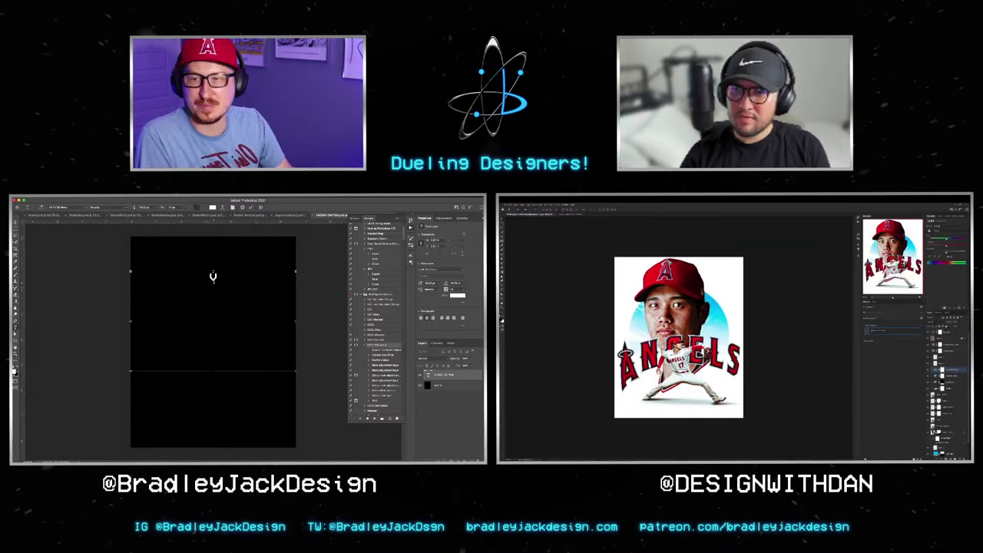
pyautogui.hotkey('ctrl', 'z')
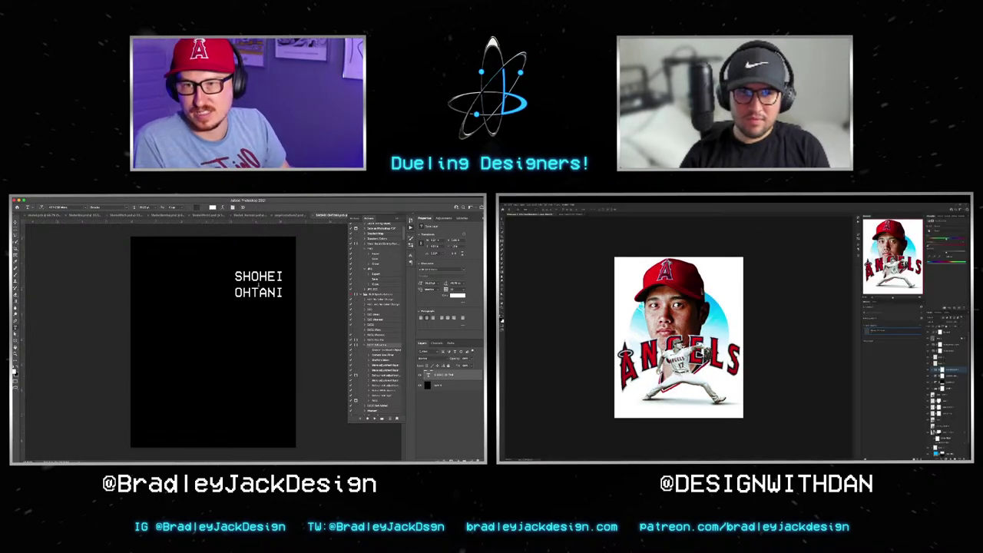
pyautogui.moveTo(206, 322); pyautogui.dragTo(132, 323)
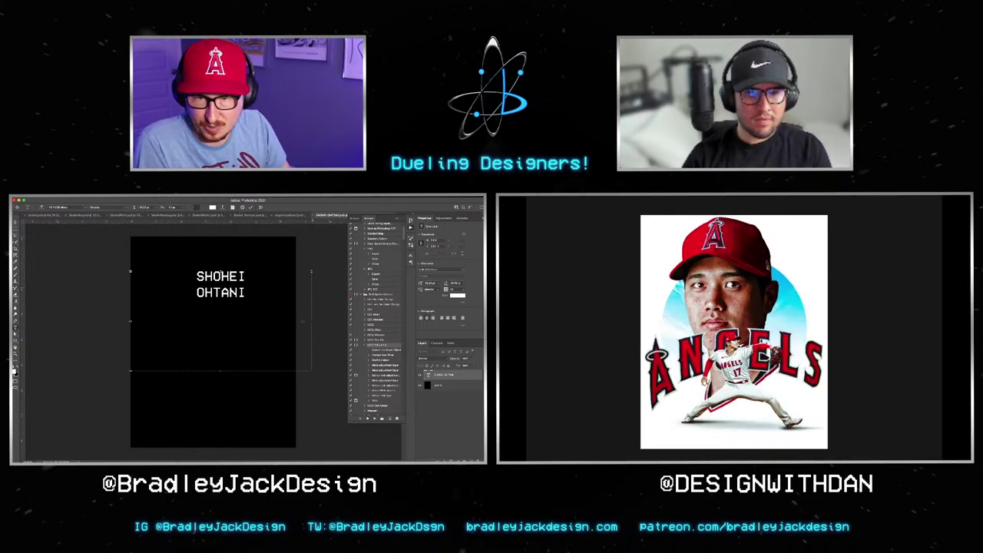
pyautogui.moveTo(311, 321); pyautogui.dragTo(293, 321)
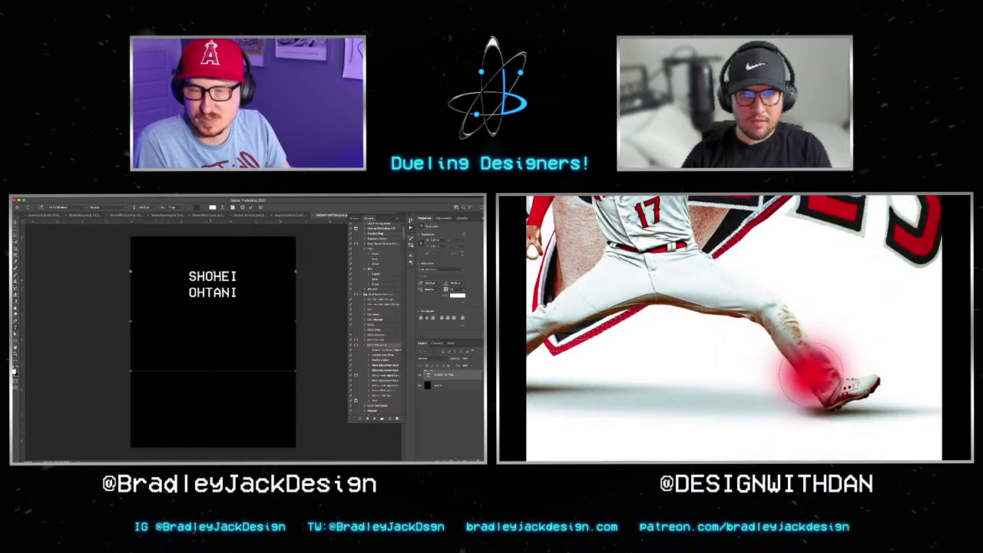
pyautogui.hotkey('ctrl', 'a')
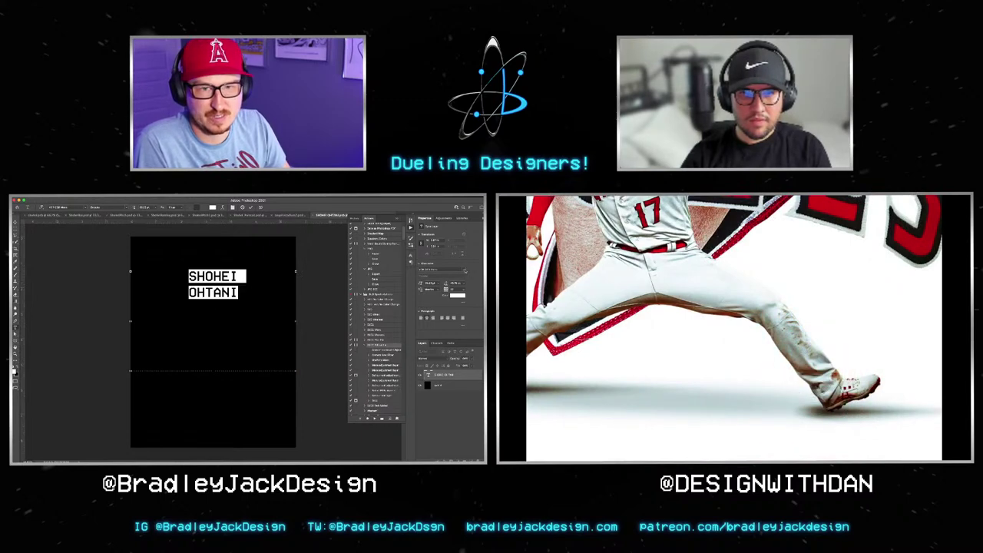
# Step: Give SHOHEI OHTANI a condensed font, then scroll the font list previewing other families
pyautogui.click(463, 270)
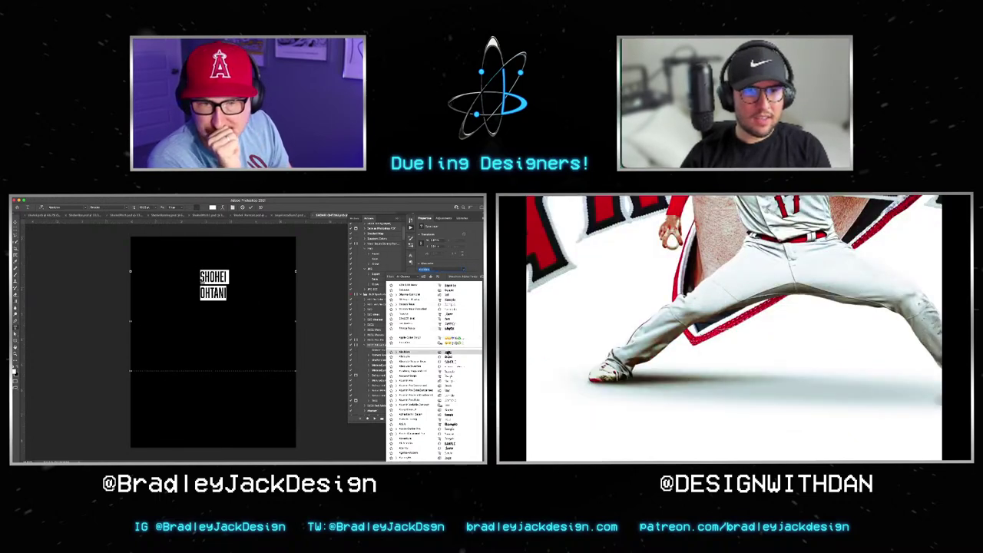
pyautogui.click(453, 351)
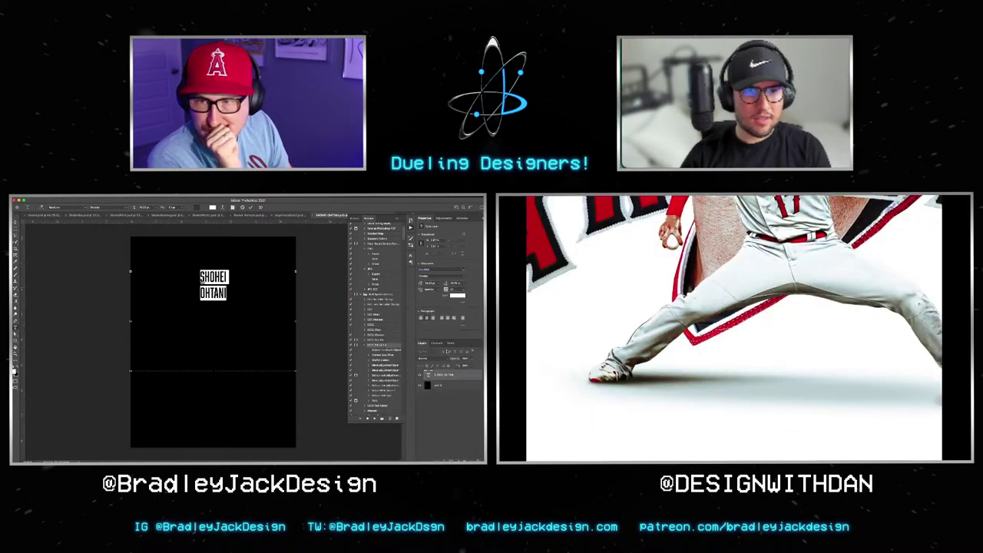
pyautogui.click(462, 271)
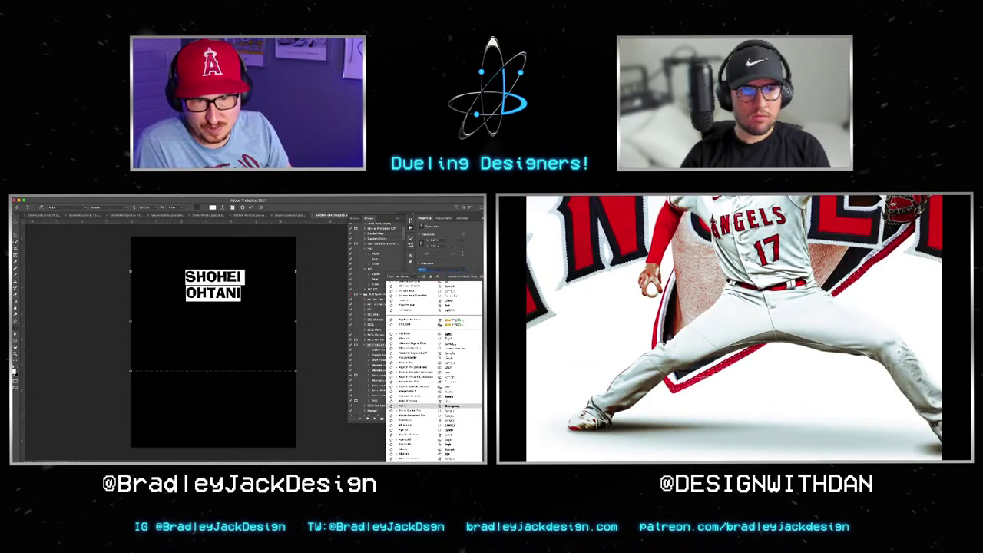
pyautogui.scroll(-5, 433, 372)
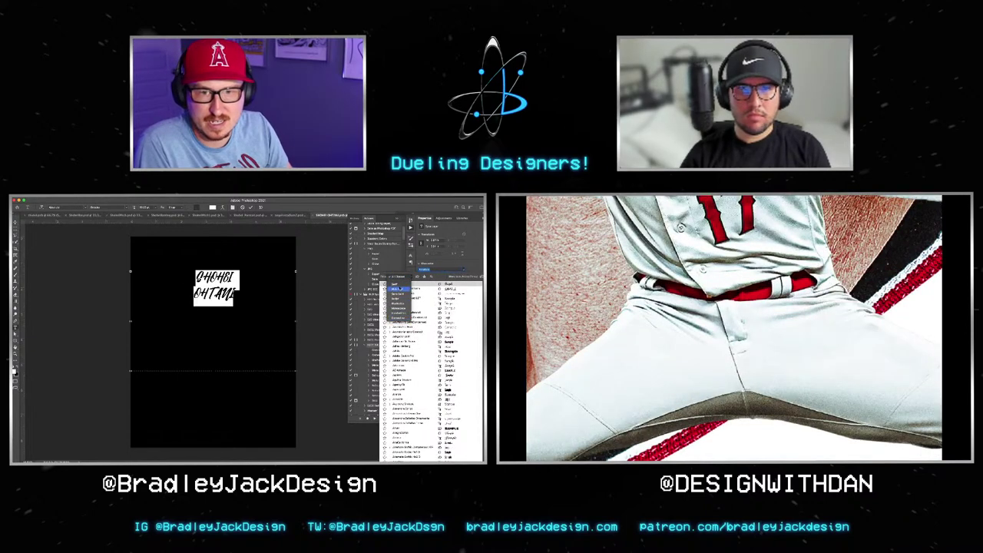
pyautogui.scroll(10, 434, 373)
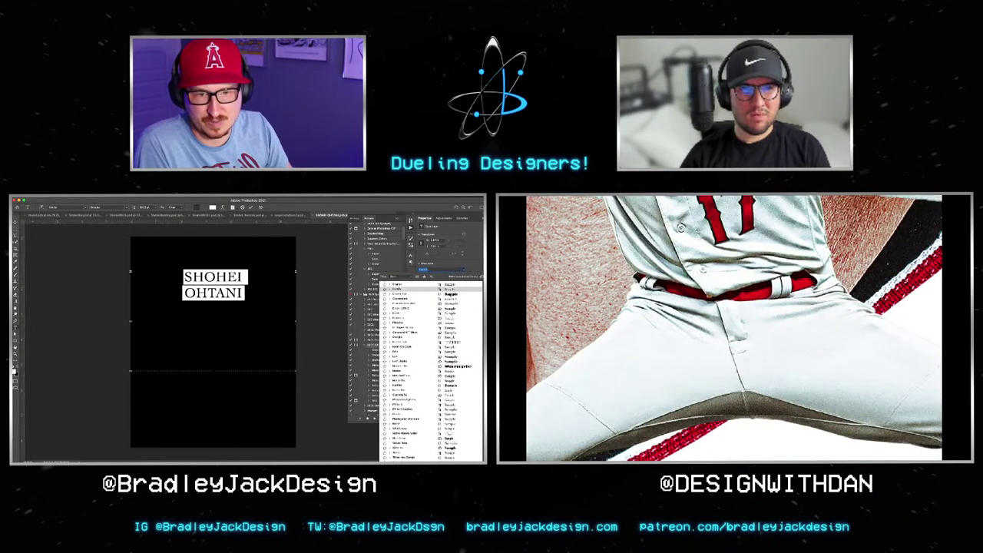
pyautogui.scroll(2, 433, 372)
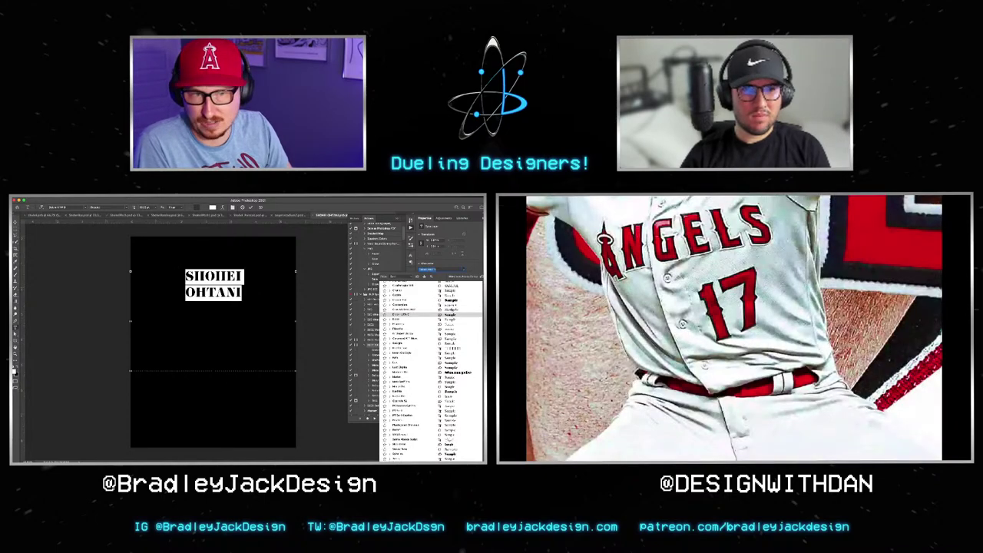
pyautogui.scroll(2, 434, 373)
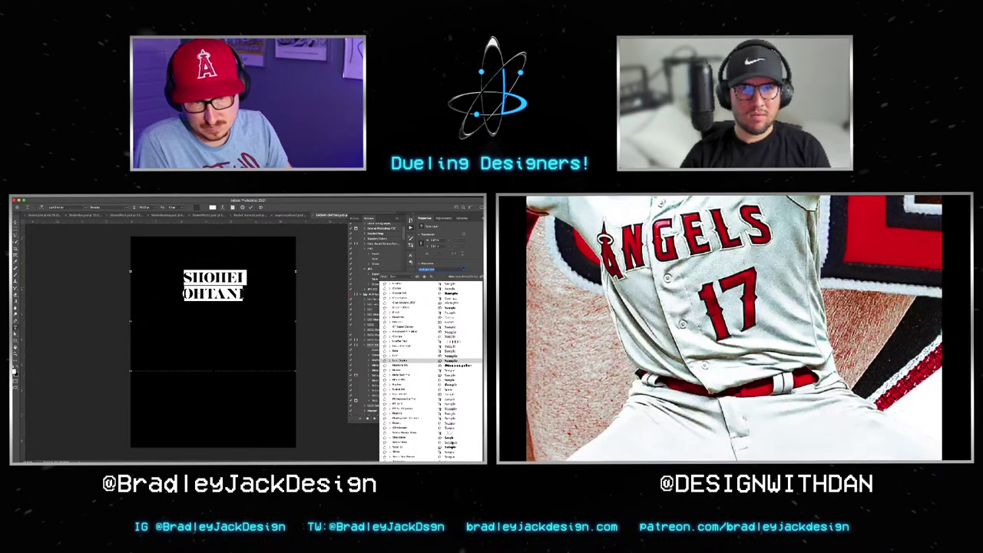
pyautogui.scroll(2, 449, 433)
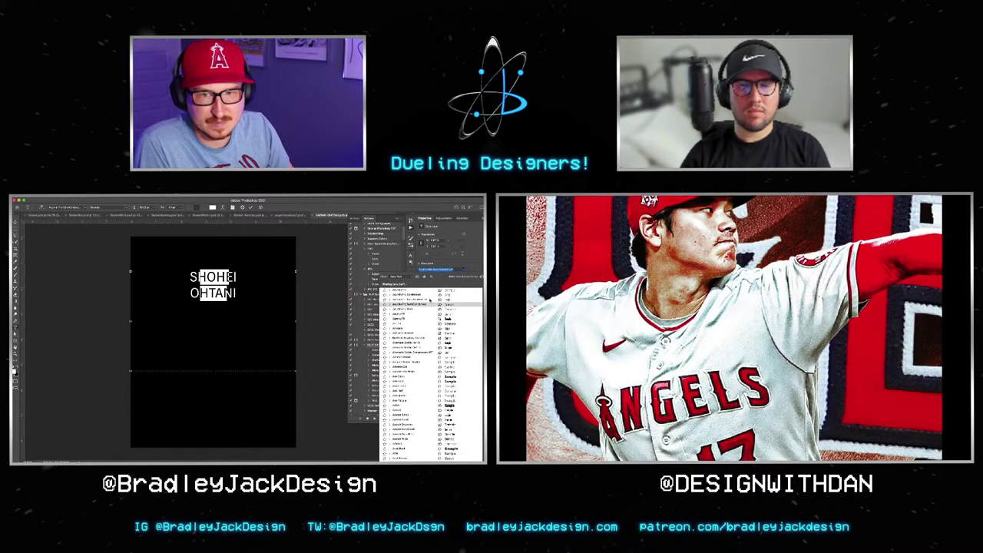
pyautogui.scroll(-3, 450, 326)
pyautogui.scroll(-3, 450, 326)
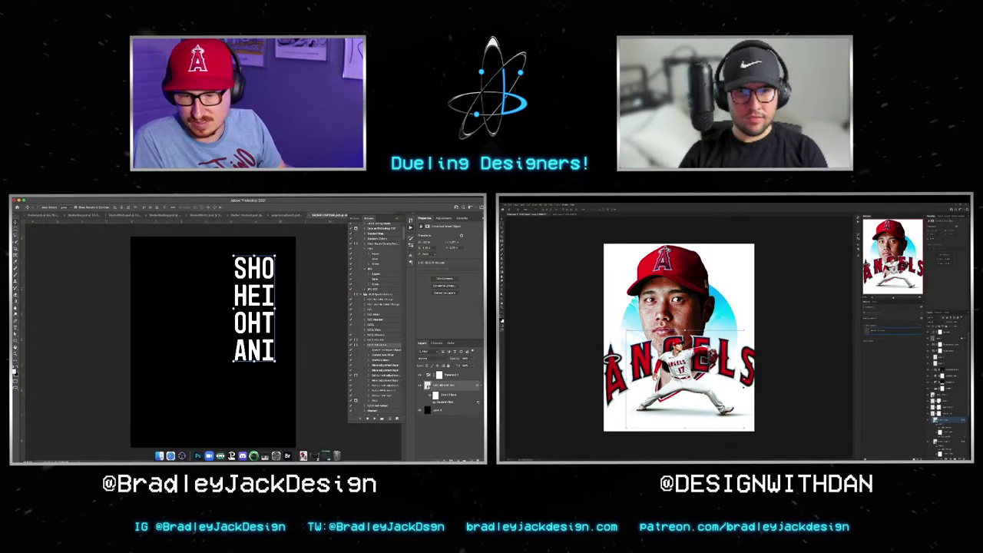
# Step: In Bridge, open Stock images > glitch and drag a noise texture toward the poster
pyautogui.click(287, 455)
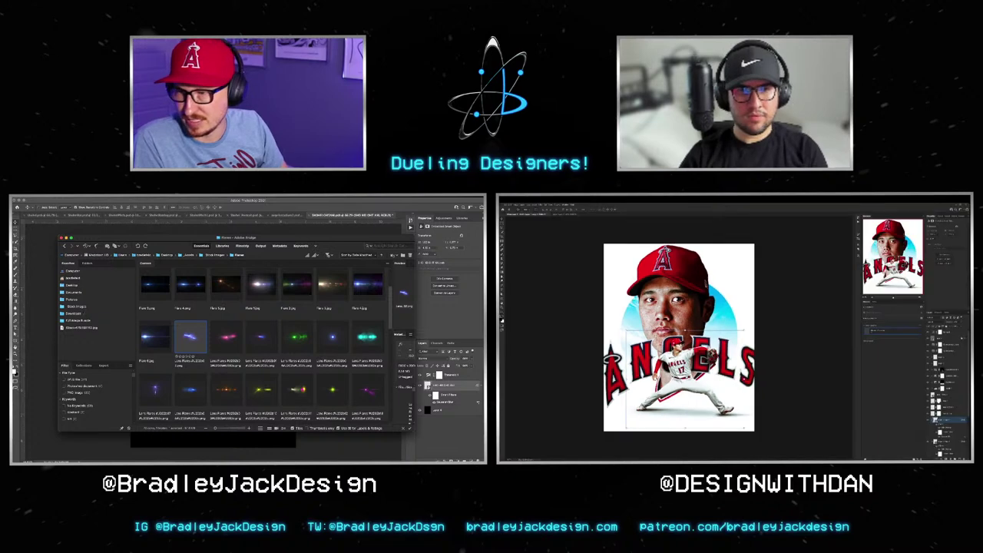
pyautogui.click(129, 305)
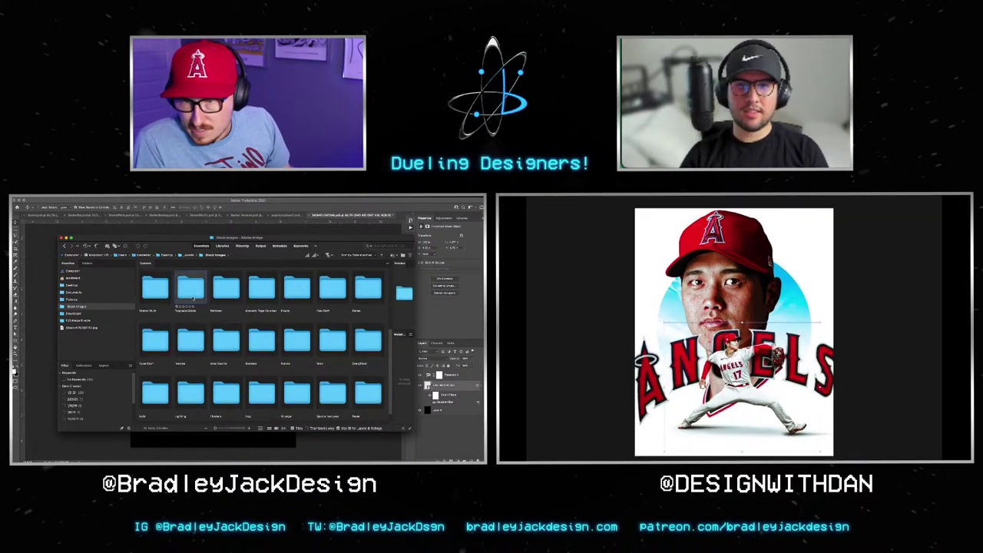
pyautogui.doubleClick(259, 340)
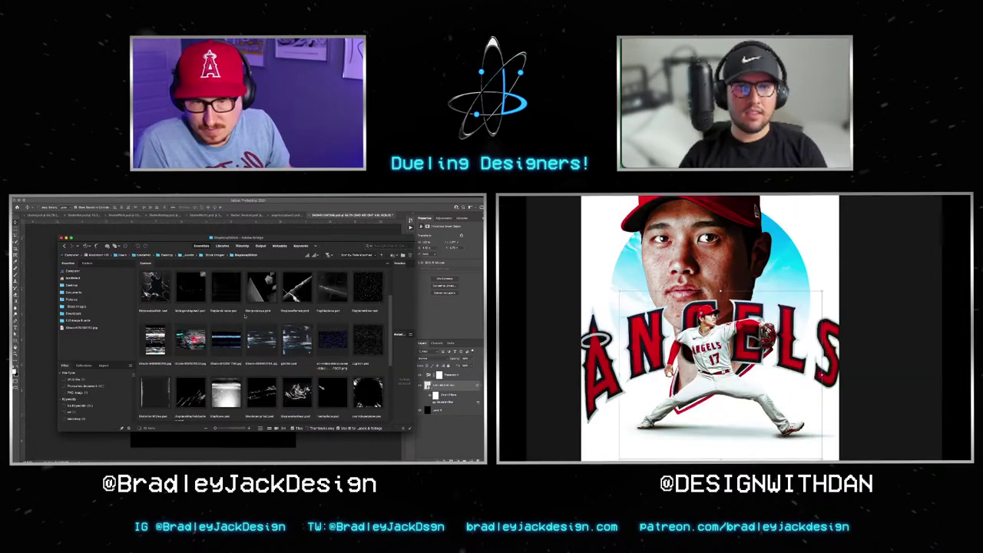
pyautogui.scroll(-3, 246, 315)
pyautogui.scroll(-3, 246, 314)
pyautogui.scroll(-1, 246, 315)
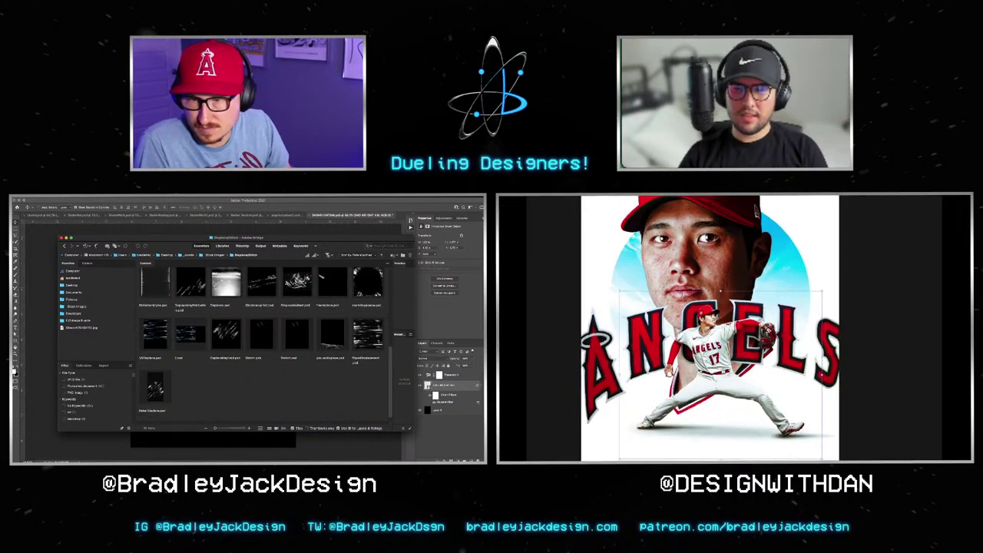
pyautogui.click(226, 333)
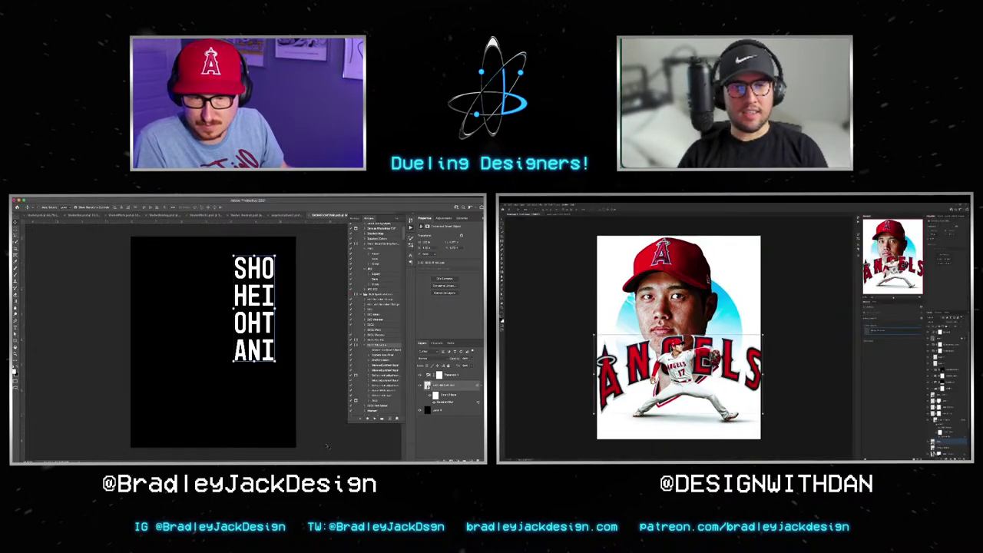
pyautogui.moveTo(327, 445)
pyautogui.mouseDown()
pyautogui.moveTo(213, 342)
pyautogui.moveTo(246, 327)
pyautogui.mouseUp()
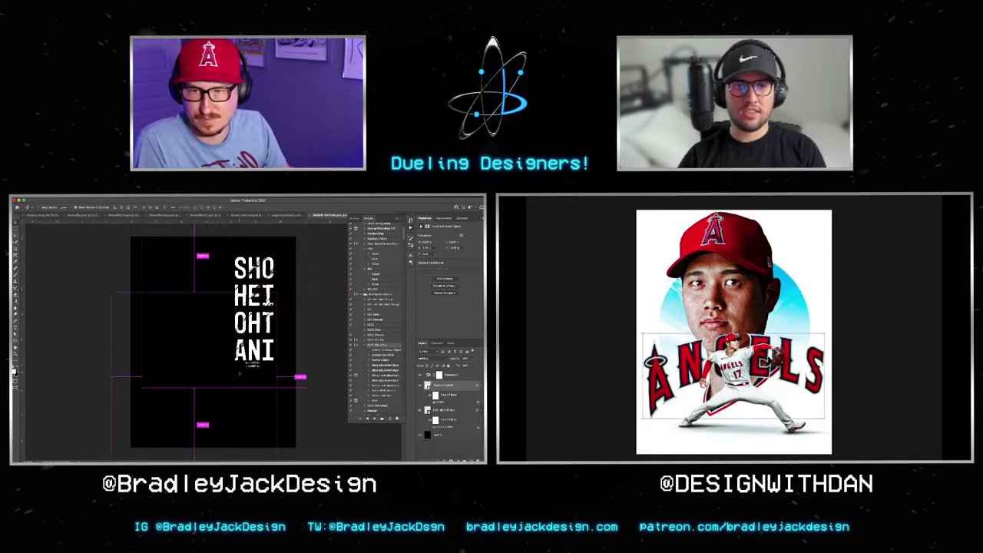
# Step: Review the poster with the texture in full-screen and panel views, zooming in and out
pyautogui.press('f')
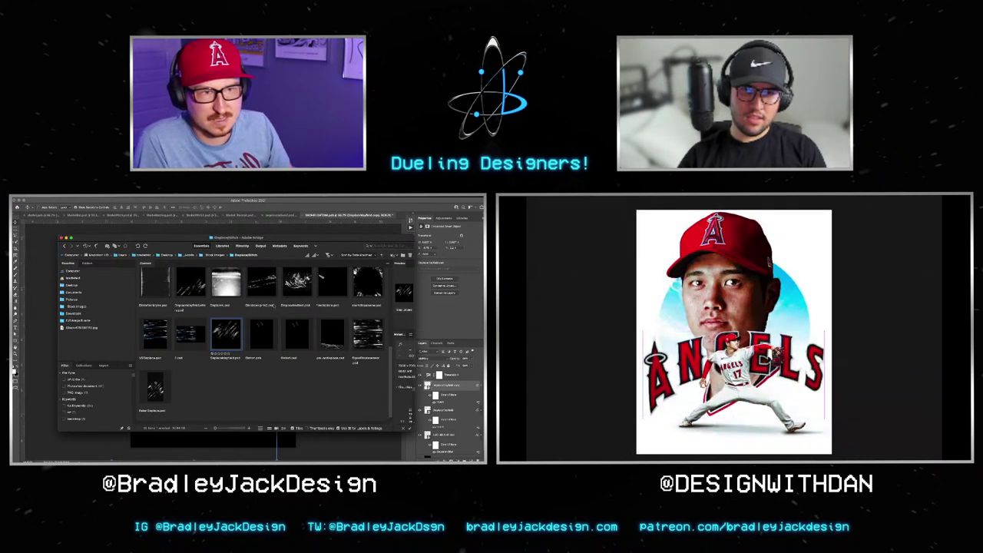
pyautogui.press('f')
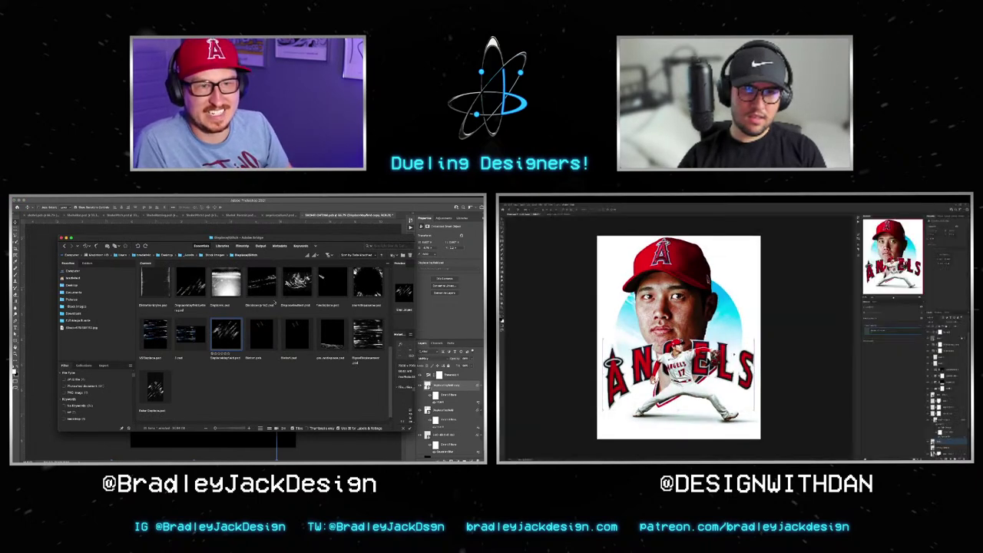
pyautogui.press('f')
pyautogui.press('f')
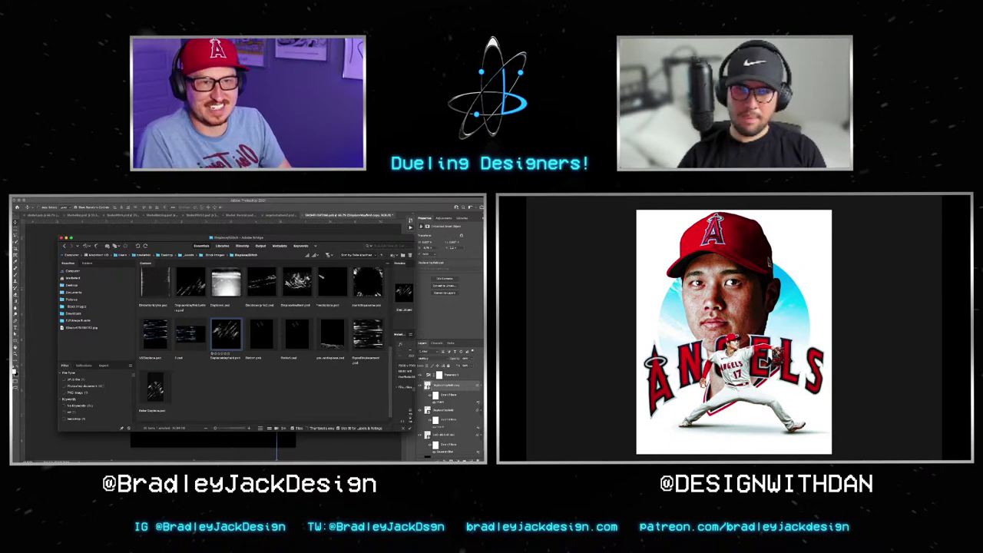
pyautogui.press('f')
pyautogui.press('f')
pyautogui.press('f')
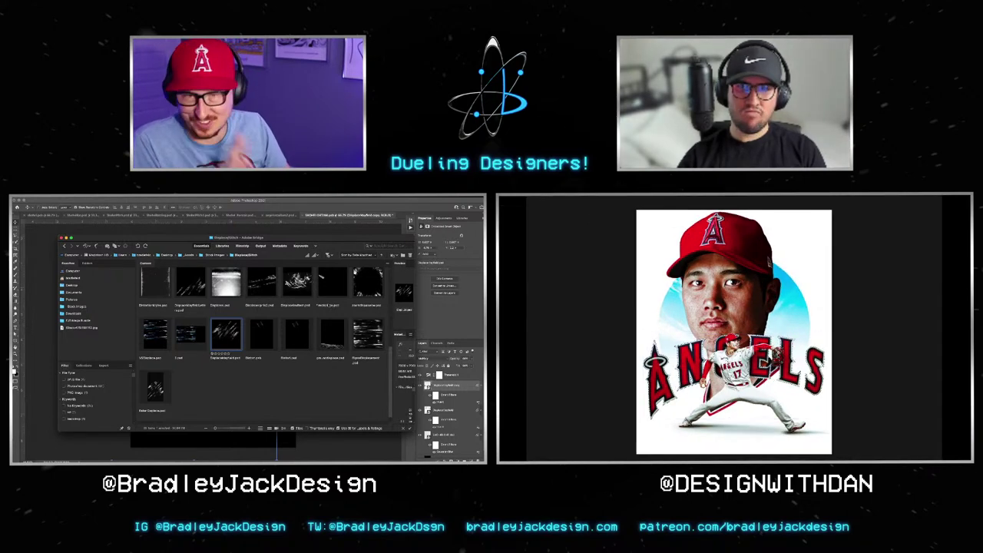
pyautogui.hotkey('ctrl', '+')
pyautogui.scroll(3, 277, 343)
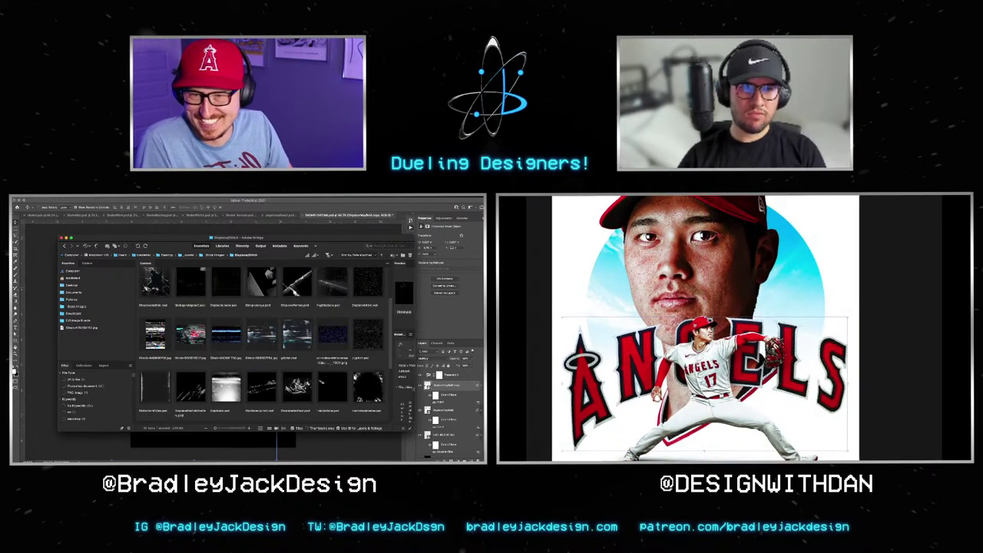
pyautogui.hotkey('ctrl', '-')
pyautogui.scroll(2, 266, 342)
pyautogui.scroll(-2, 266, 341)
# Step: Drop the dark glitch-noise texture onto the canvas as a band across the stacked name
pyautogui.press('f')
pyautogui.press('f')
pyautogui.press('f')
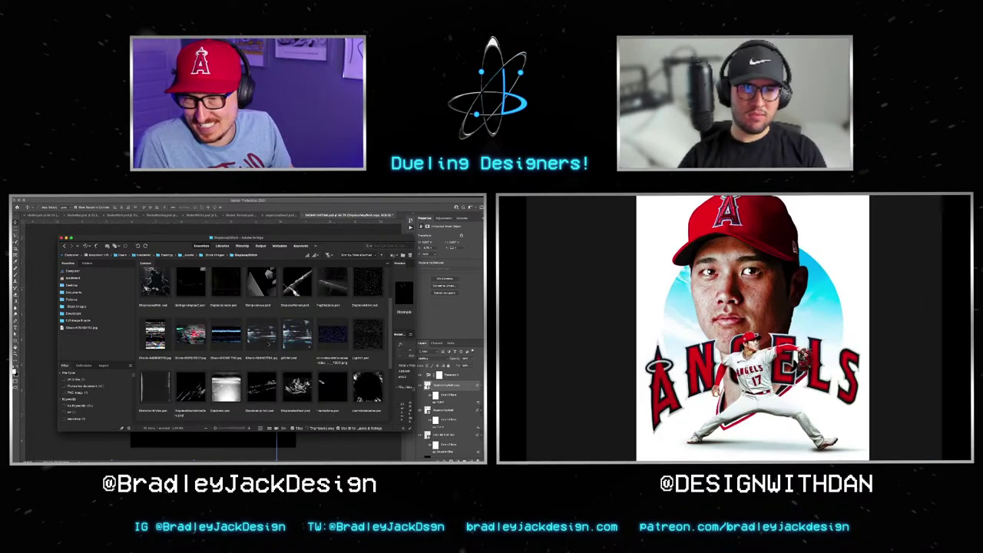
pyautogui.scroll(1, 266, 342)
pyautogui.press('f')
pyautogui.press('f')
pyautogui.press('f')
pyautogui.press('f')
pyautogui.press('f')
pyautogui.press('f')
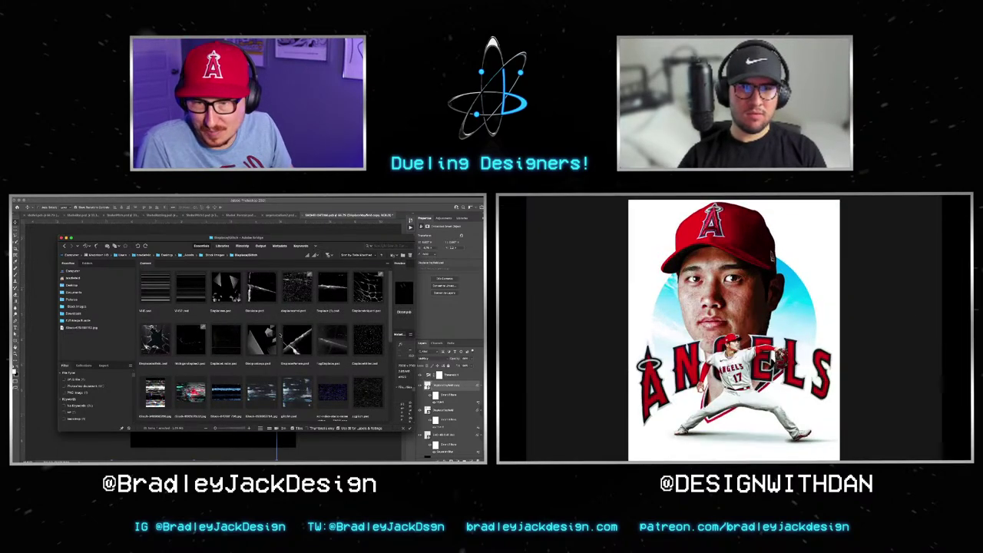
pyautogui.scroll(-1, 266, 342)
pyautogui.press('f')
pyautogui.scroll(-1, 266, 341)
pyautogui.press('f')
pyautogui.press('f')
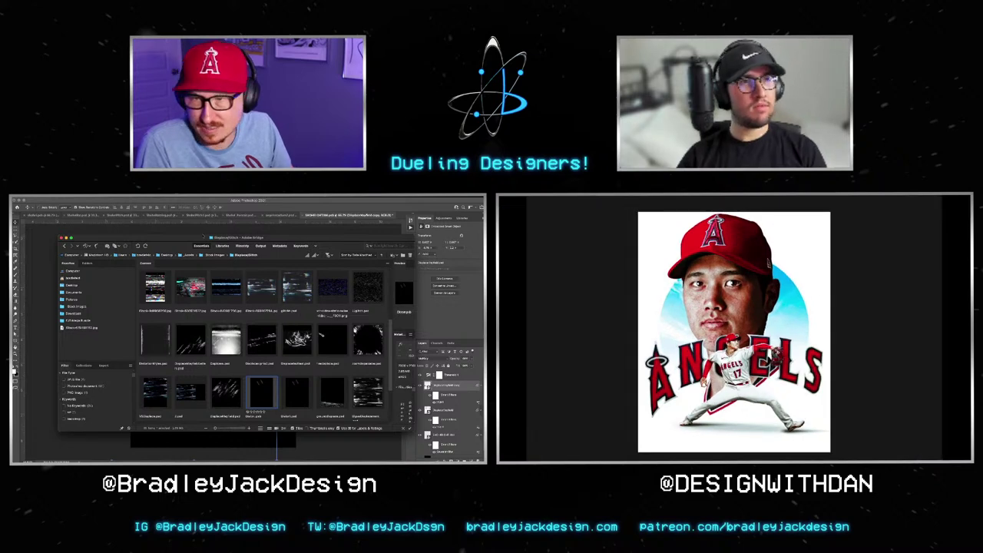
pyautogui.scroll(2, 333, 394)
pyautogui.press('f')
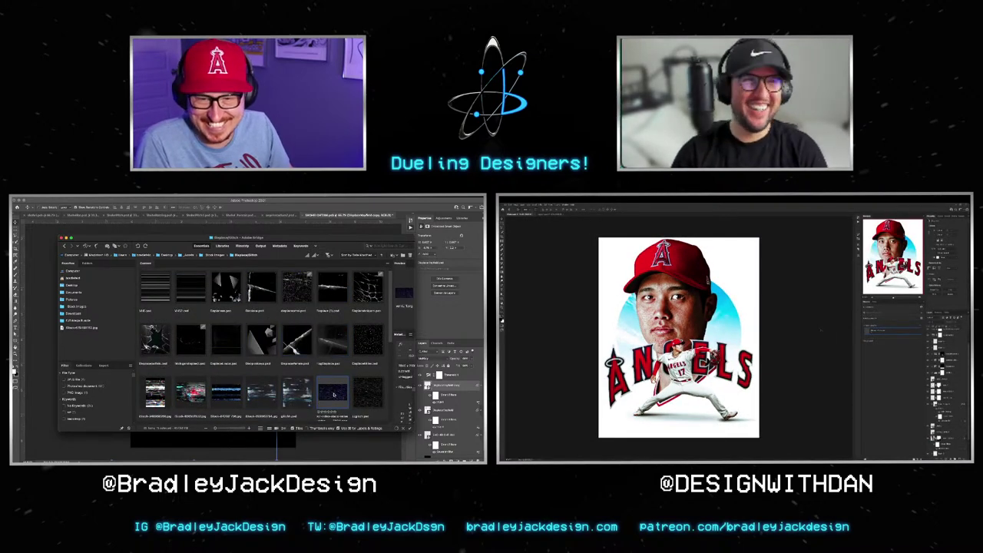
pyautogui.moveTo(333, 394); pyautogui.dragTo(272, 239)
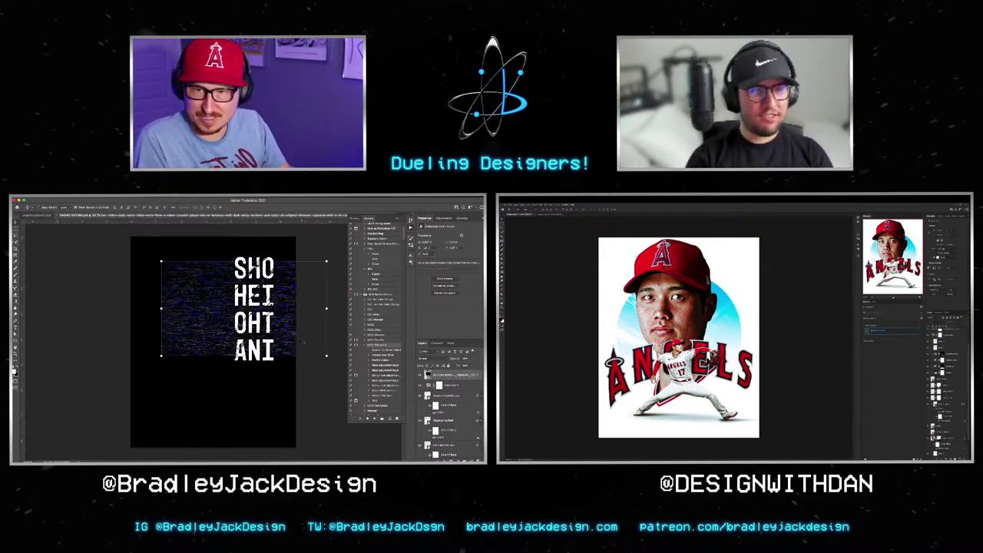
# Step: Enlarge the glitch texture from its centre so it covers the stacked name
pyautogui.moveTo(324, 355); pyautogui.dragTo(354, 372)
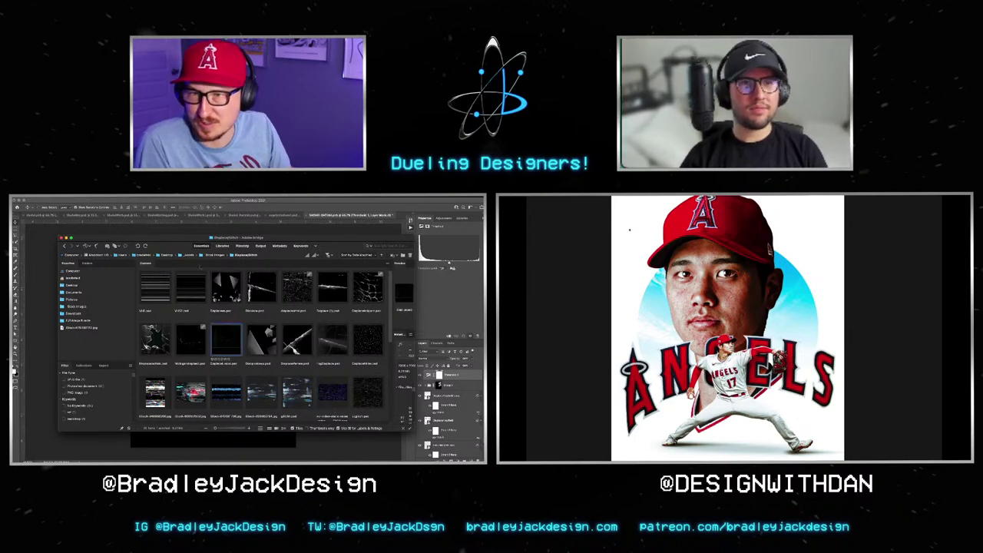
# Step: Drag a white grain texture from Bridge's Stock Images Grain/Dust folder onto the Photoshop canvas
pyautogui.click(102, 305)
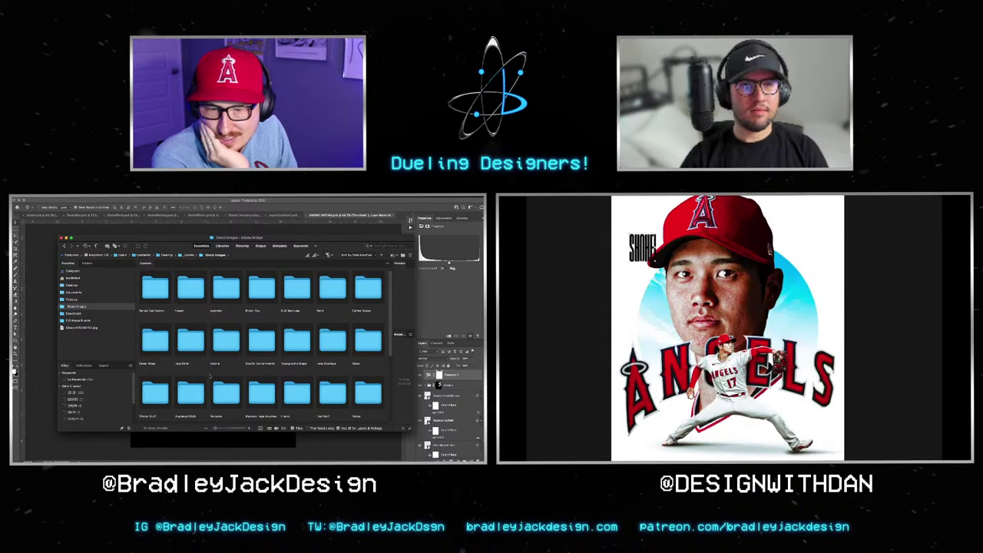
pyautogui.scroll(-5, 209, 376)
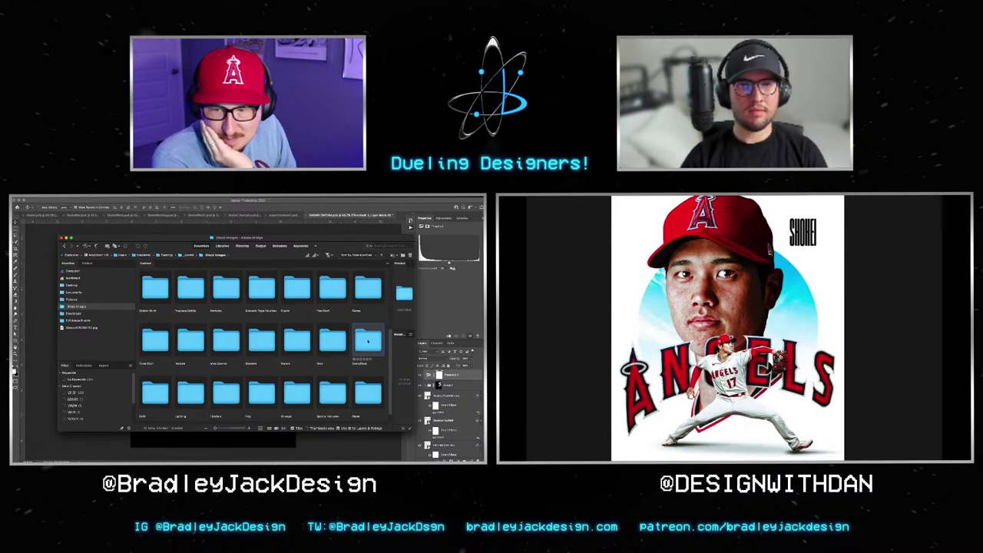
pyautogui.doubleClick(367, 341)
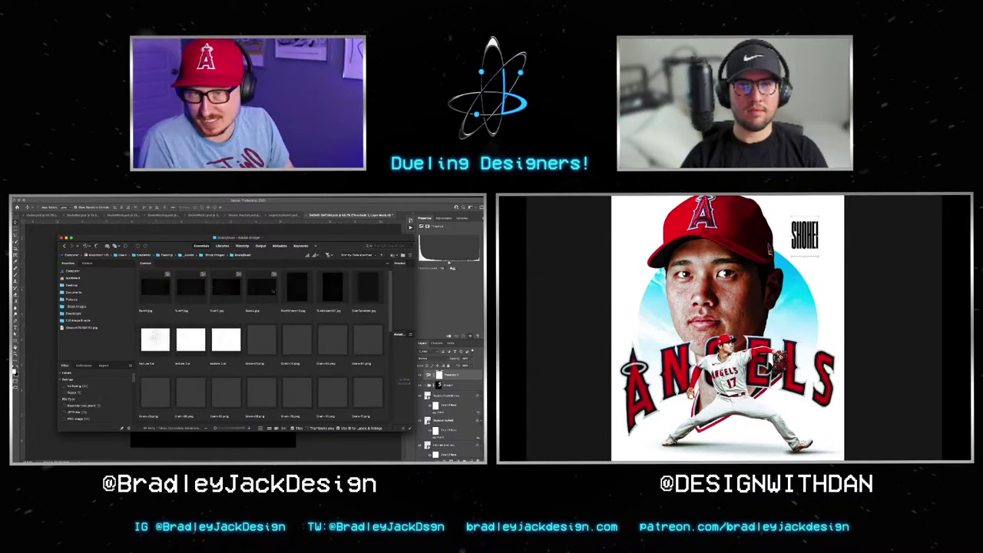
pyautogui.scroll(-3, 240, 317)
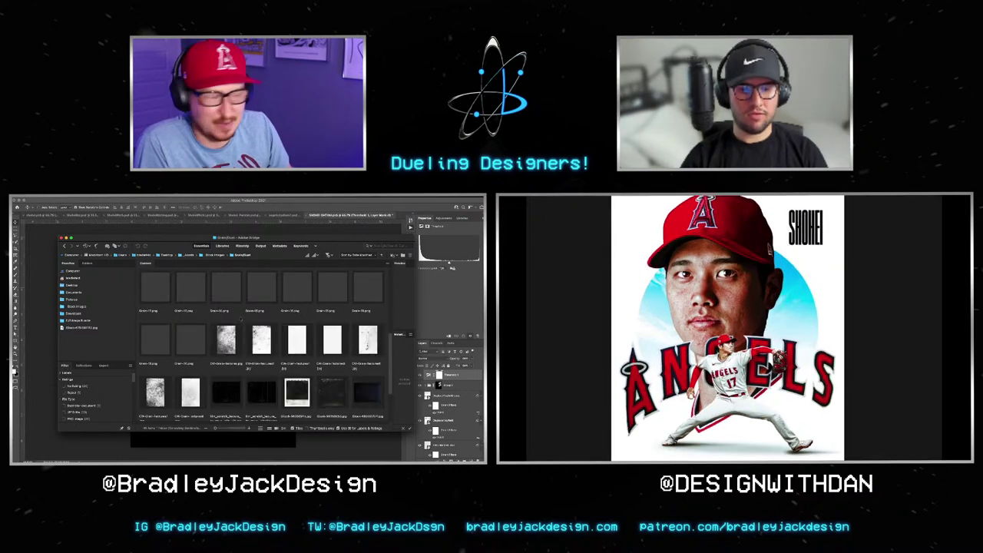
pyautogui.moveTo(368, 342)
pyautogui.mouseDown()
pyautogui.moveTo(306, 445)
pyautogui.moveTo(213, 342)
pyautogui.mouseUp()
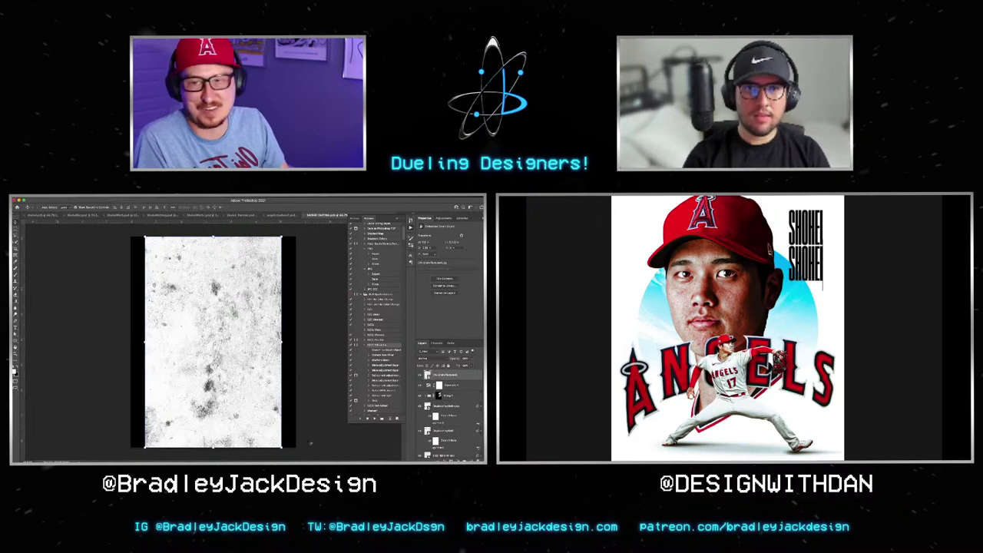
# Step: Commit the grain texture, clip it to the name text, and shift it up-right
pyautogui.press('Return')
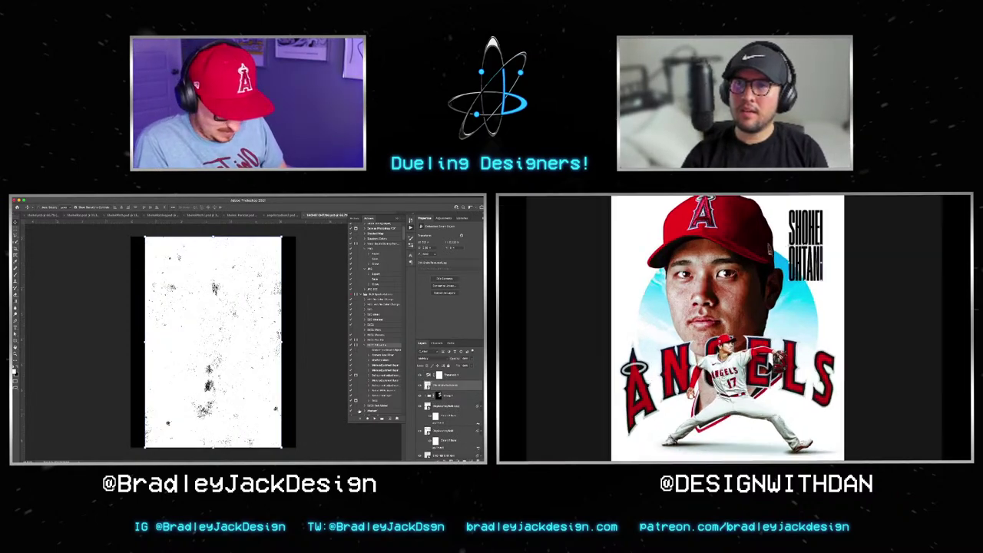
pyautogui.hotkey('ctrl', 'alt', 'g')
pyautogui.moveTo(230, 318); pyautogui.dragTo(261, 306)
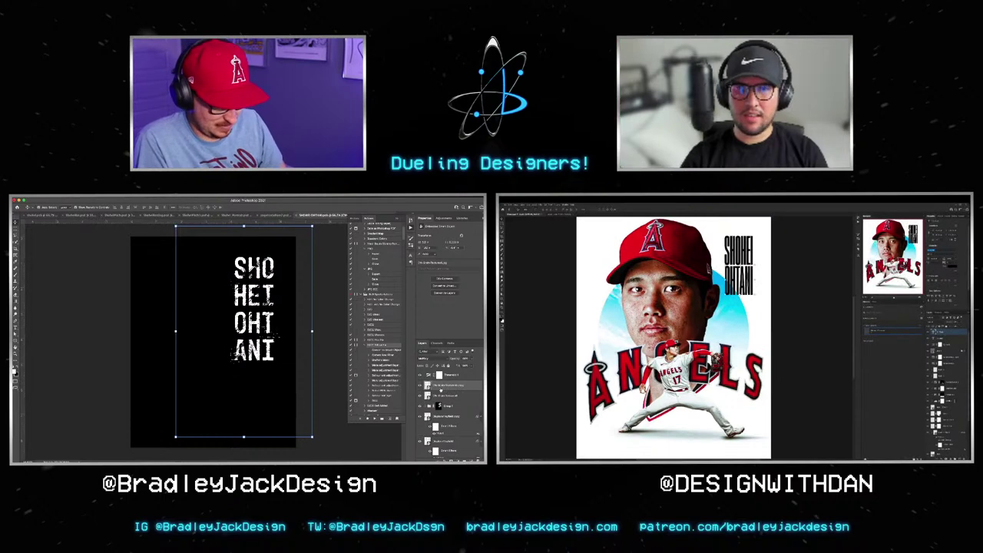
# Step: Enlarge the grain texture over the letters and apply it, then undo to the plain title
pyautogui.click(311, 437)
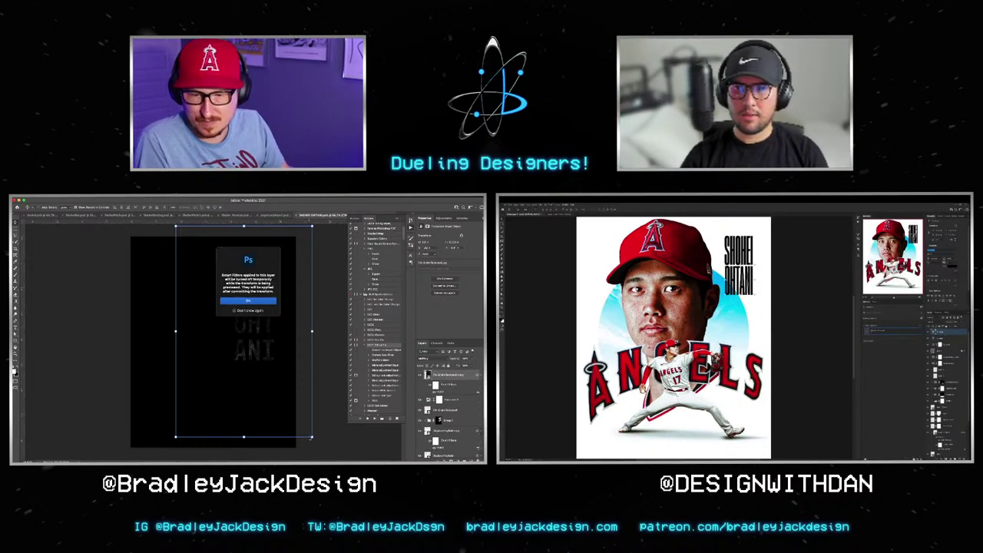
pyautogui.press('Return')
pyautogui.moveTo(311, 437); pyautogui.dragTo(334, 446)
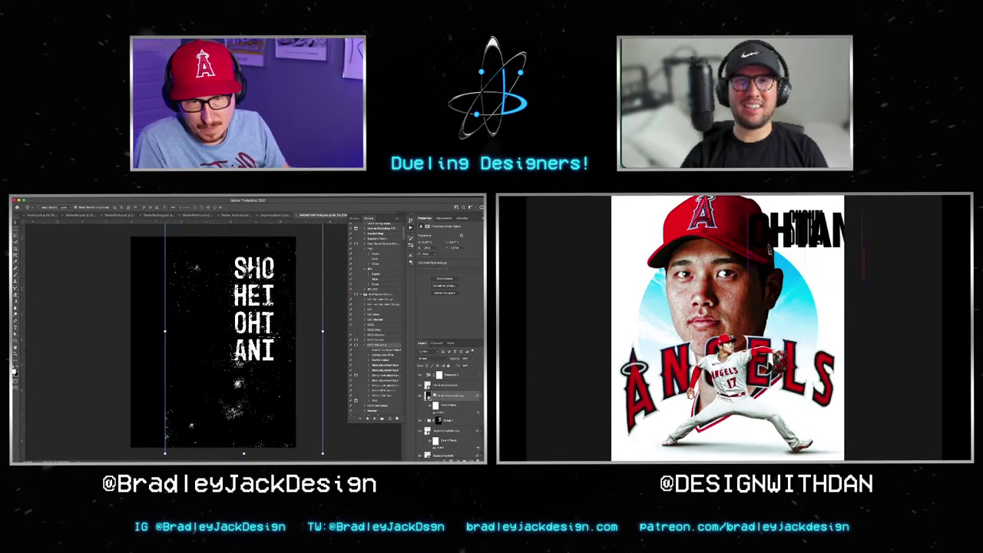
pyautogui.press('b')
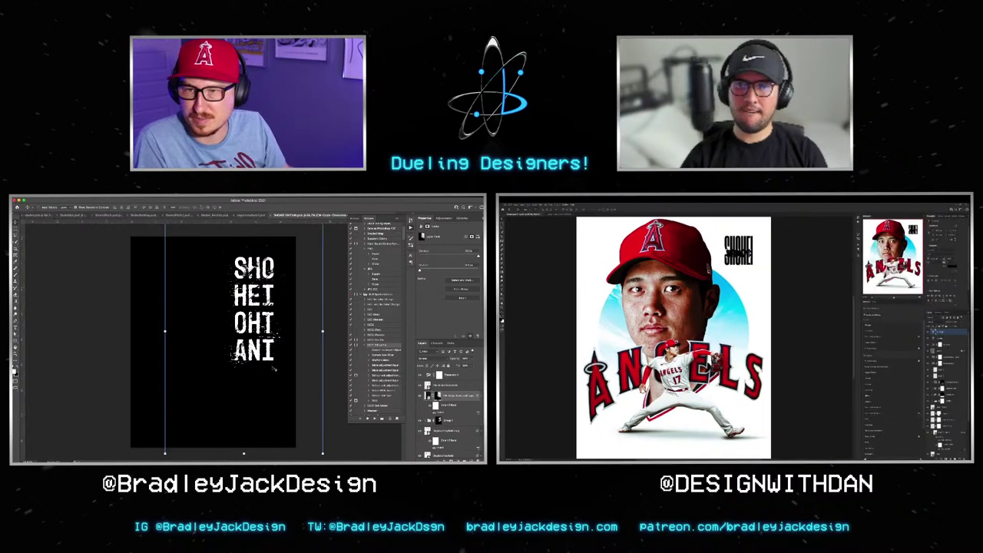
pyautogui.hotkey('ctrl', 'z')
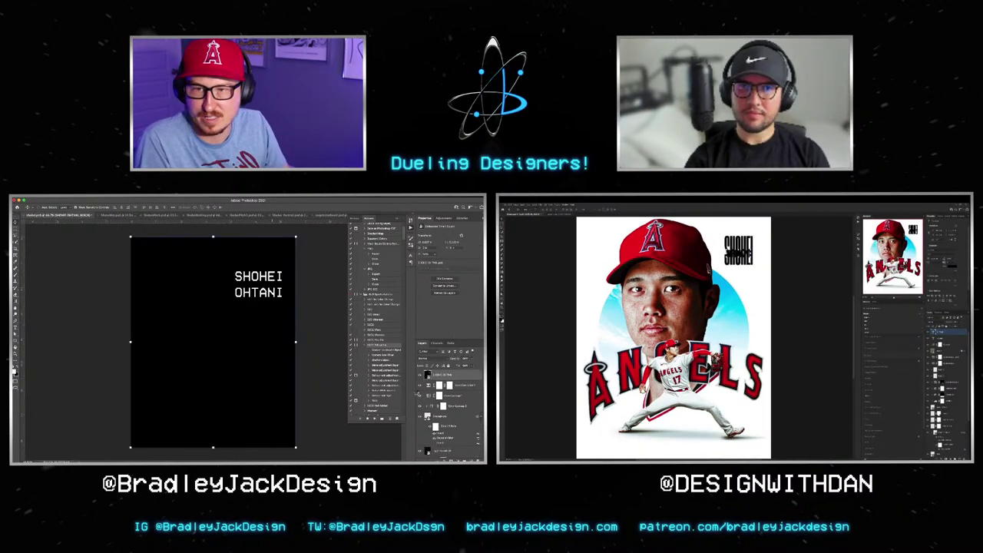
# Step: Redo to the grunge SHO HEI OHT ANI block, inspect one colour channel, then return to Layers
pyautogui.hotkey('ctrl', 'shift', 'z')
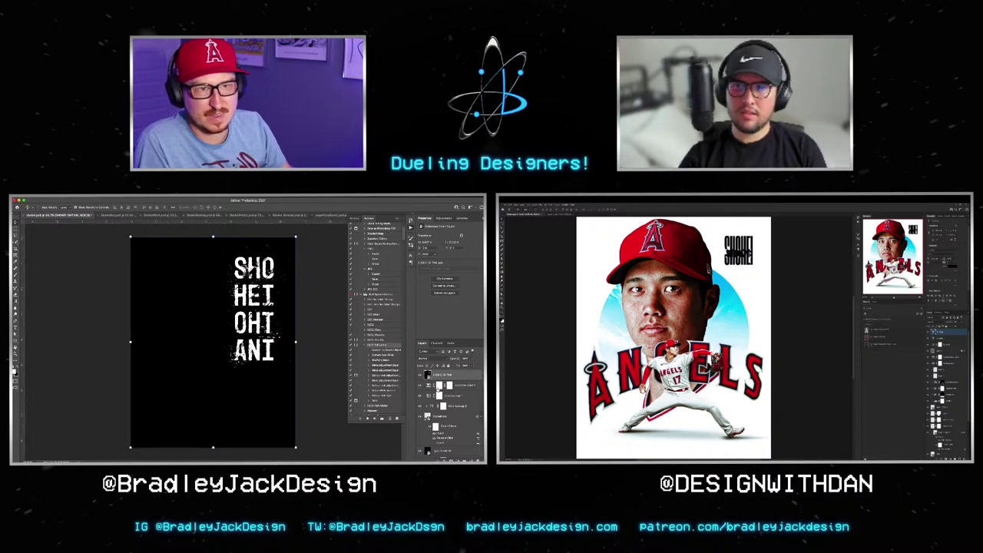
pyautogui.press('f')
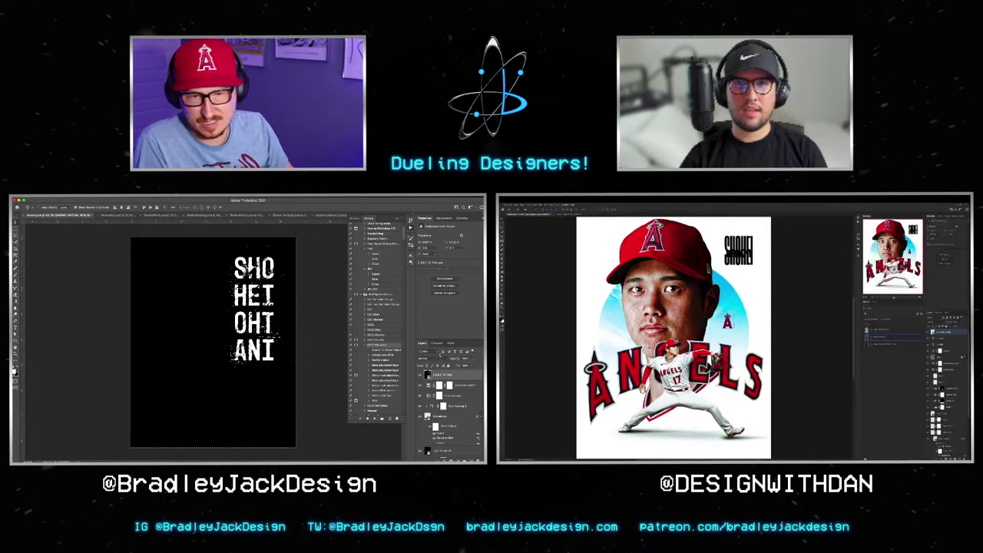
pyautogui.click(436, 343)
pyautogui.click(437, 390)
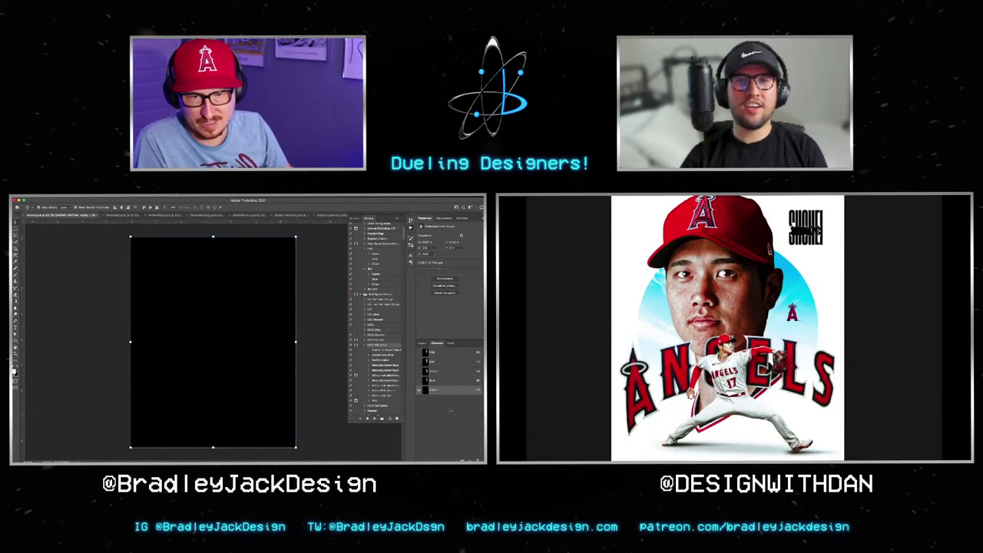
pyautogui.press('f')
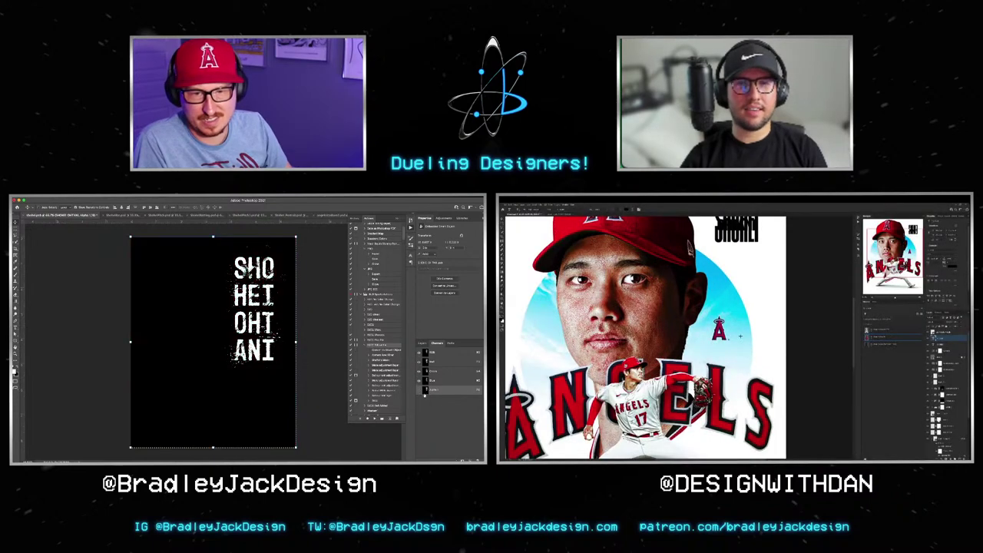
pyautogui.click(422, 343)
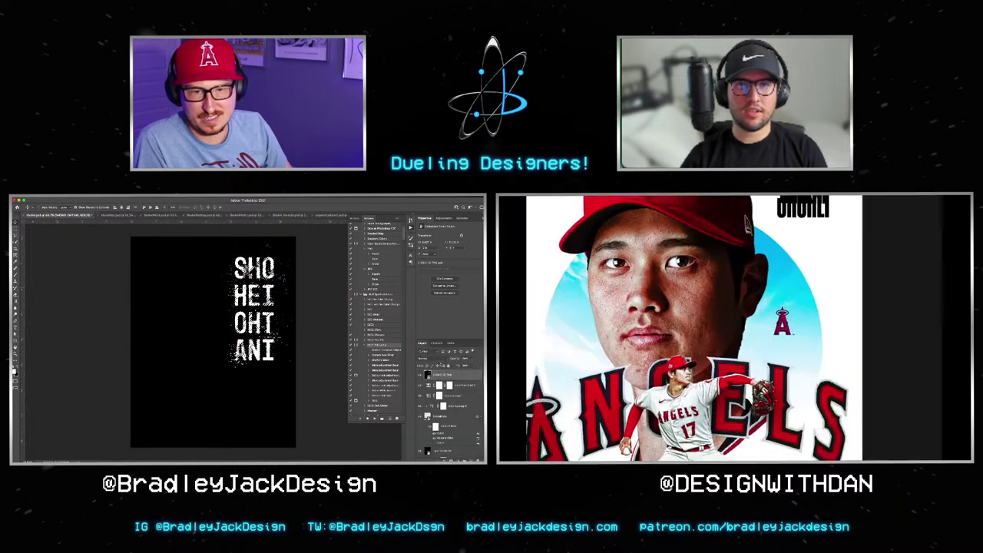
pyautogui.press('f')
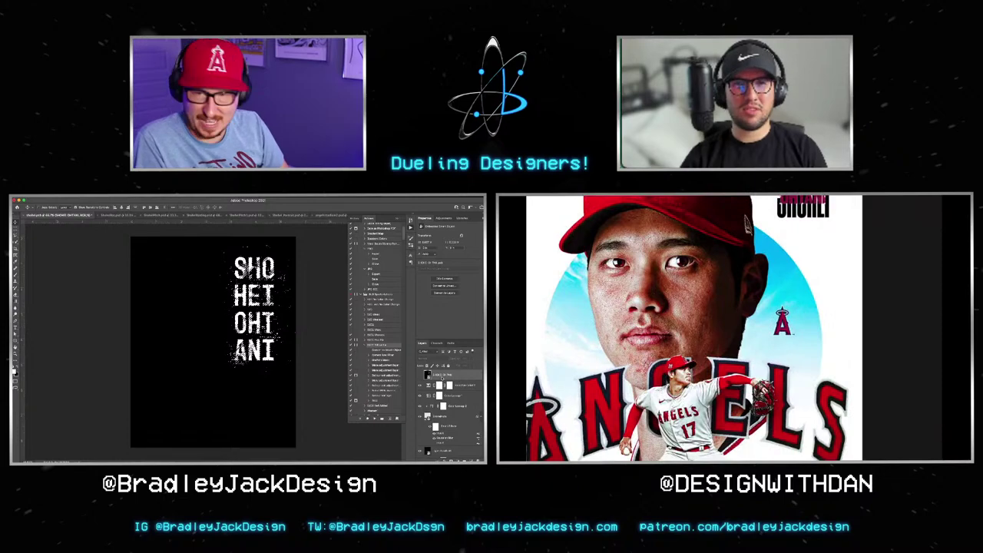
# Step: Pick red as the foreground colour and fill the stacked SHOHEI OHTANI title with it
pyautogui.press('f')
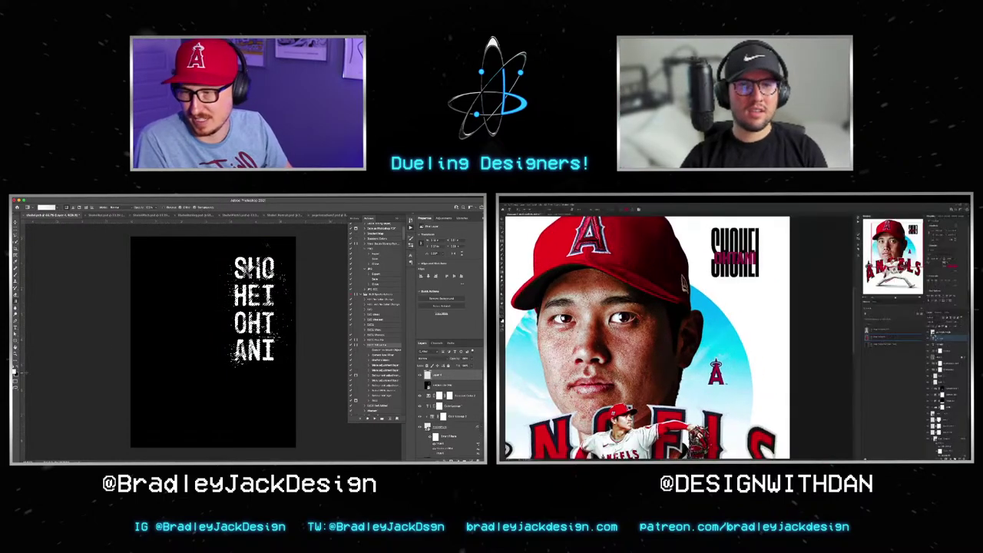
pyautogui.click(15, 371)
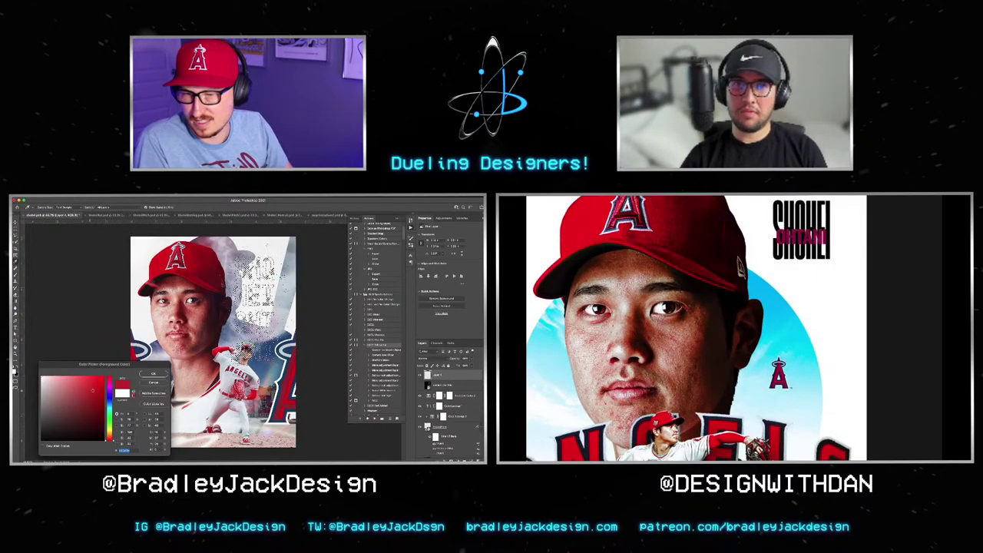
pyautogui.press('f')
pyautogui.scroll(3, 691, 330)
pyautogui.press('Return')
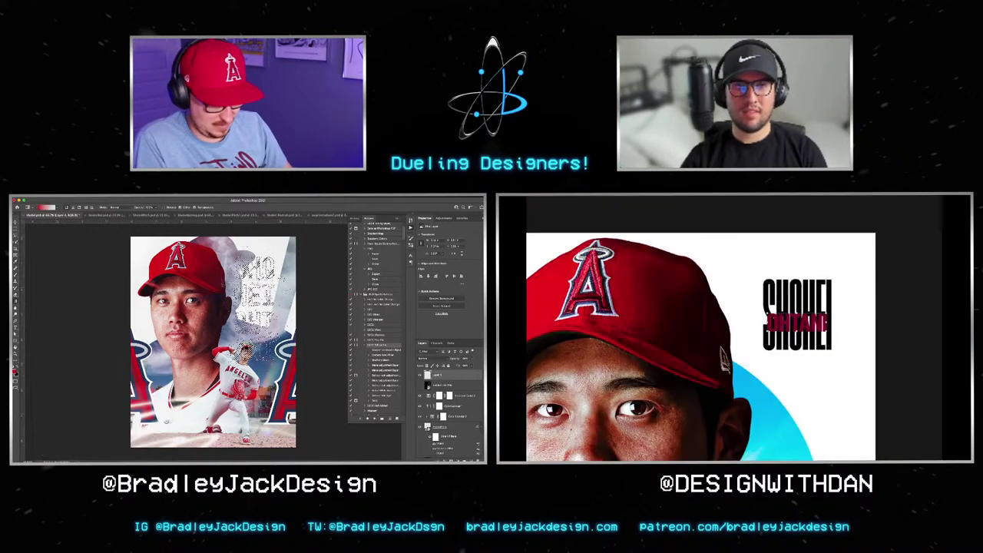
pyautogui.press('f')
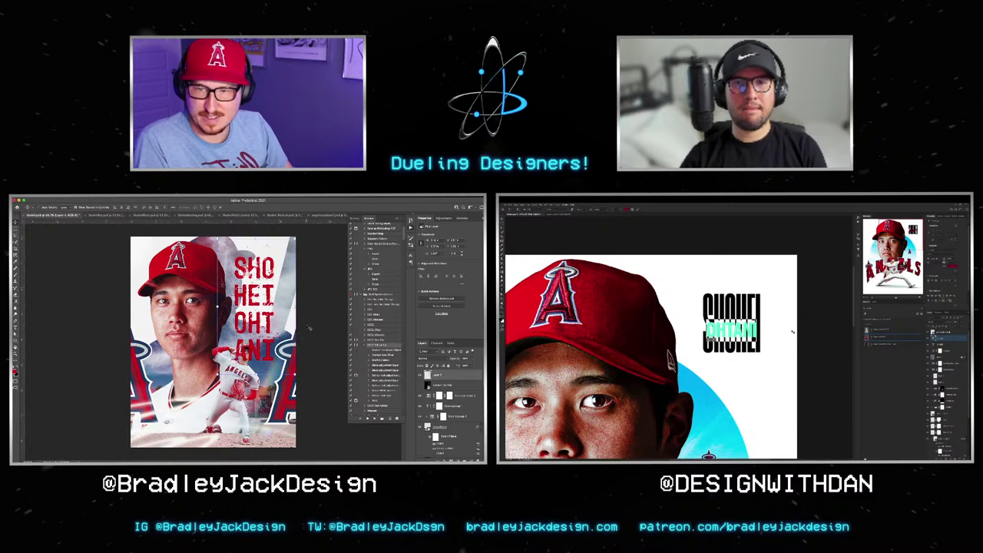
pyautogui.press('f')
pyautogui.moveTo(786, 332); pyautogui.dragTo(846, 336)
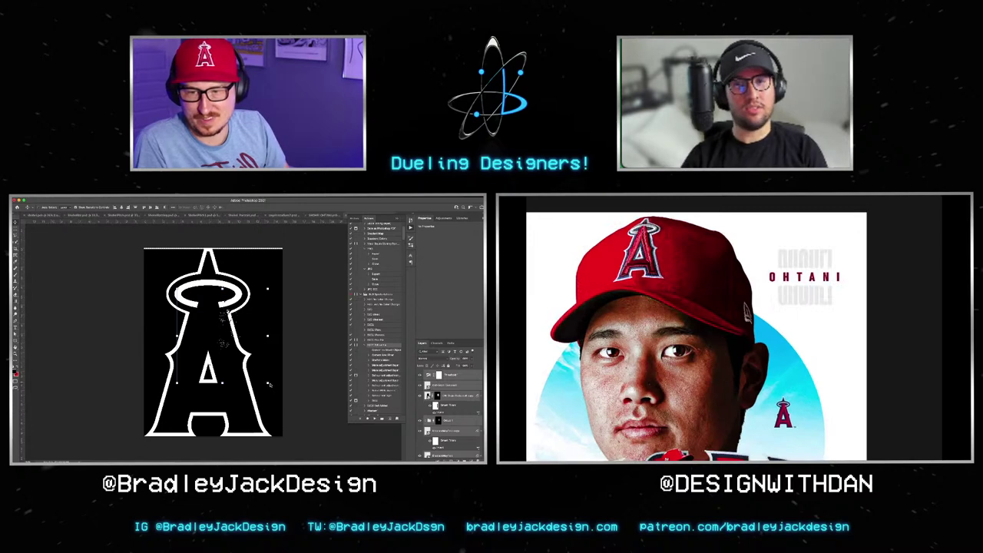
# Step: Move the grunge texture across the Angels logo to sit at its right edge
pyautogui.moveTo(227, 319); pyautogui.dragTo(201, 376)
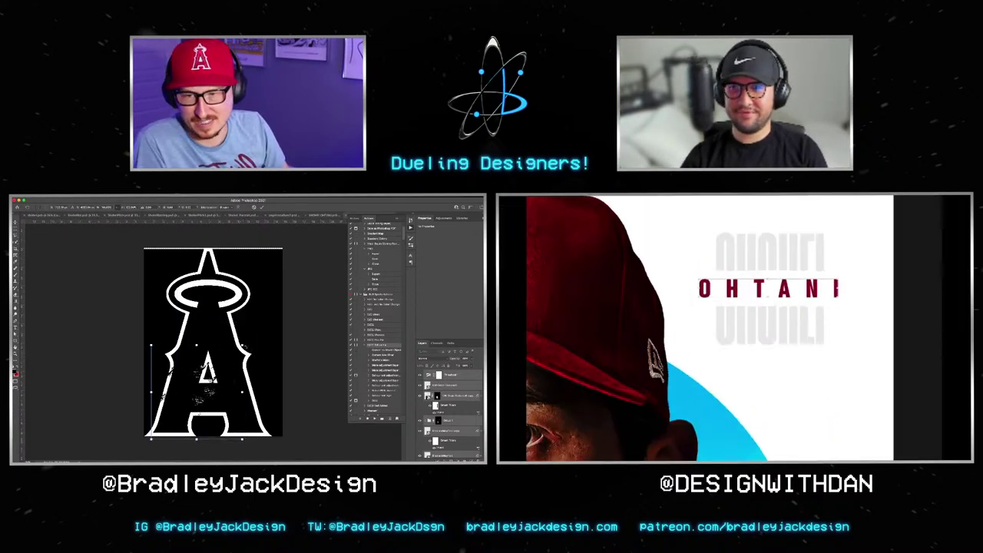
pyautogui.moveTo(253, 334); pyautogui.dragTo(338, 247)
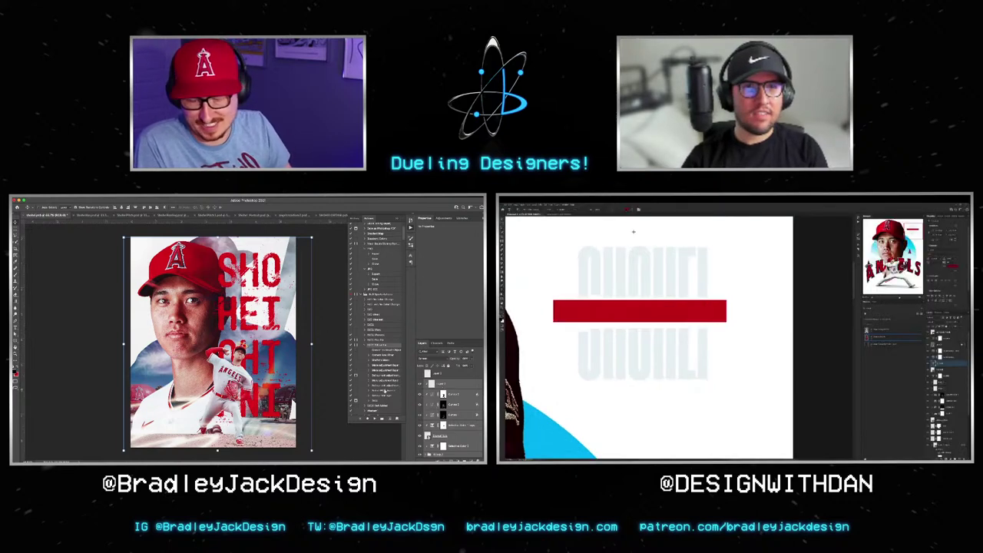
# Step: Enlarge the red OHTANI text so it bleeds off the right edge, and open Bridge
pyautogui.write('OHTANI')
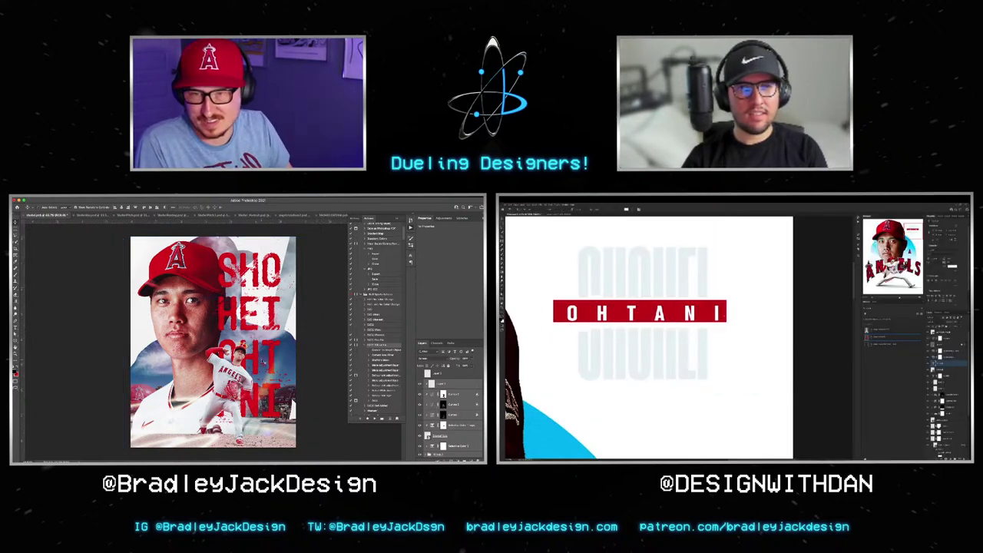
pyautogui.scroll(-2, 450, 432)
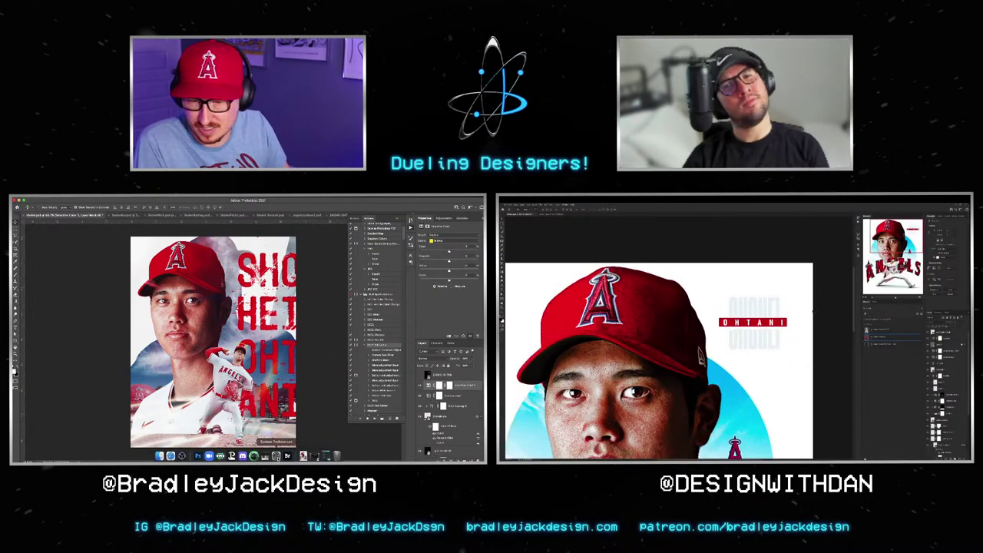
pyautogui.hotkey('ctrl', 'alt', 'o')
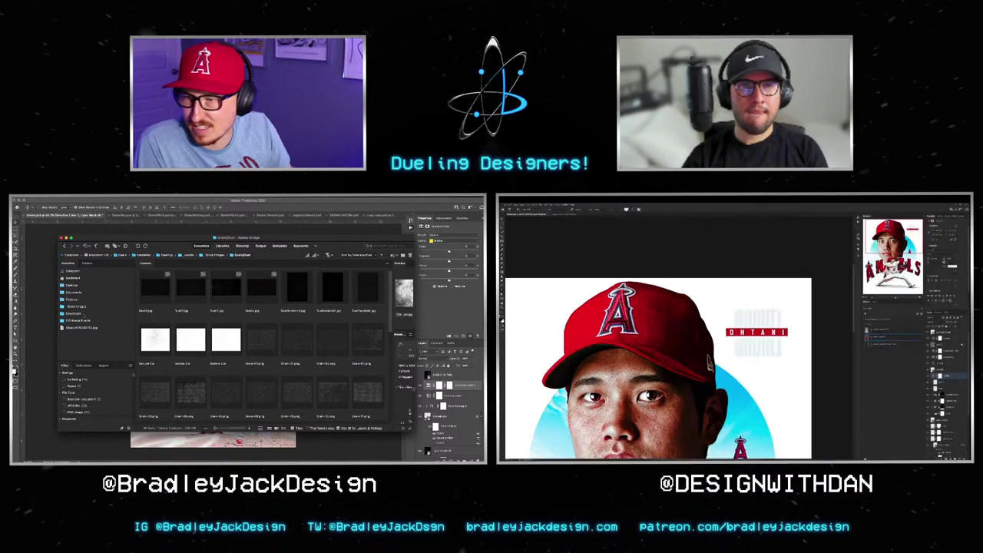
# Step: Place a border image from Bridge's Stock Images Borders folder into the poster
pyautogui.click(77, 306)
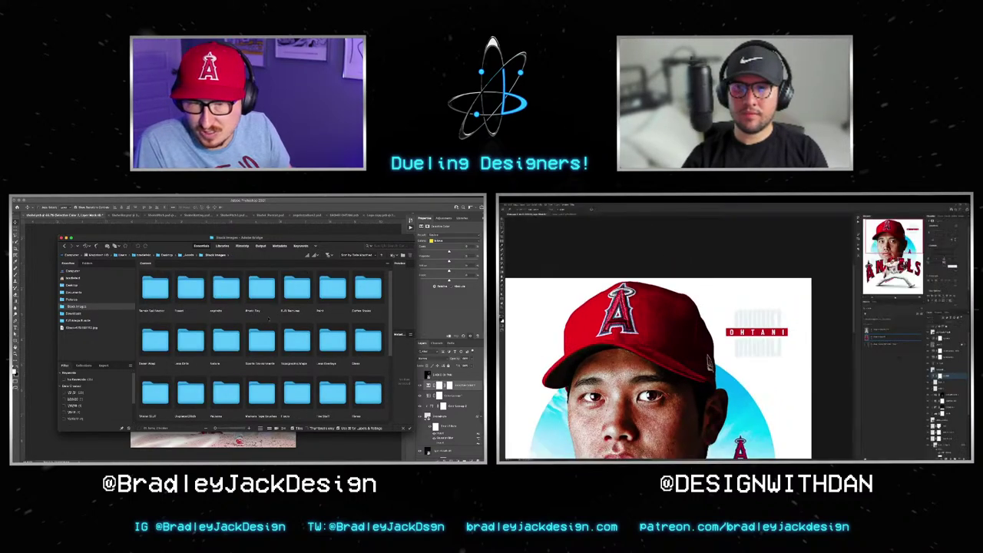
pyautogui.scroll(-3, 261, 337)
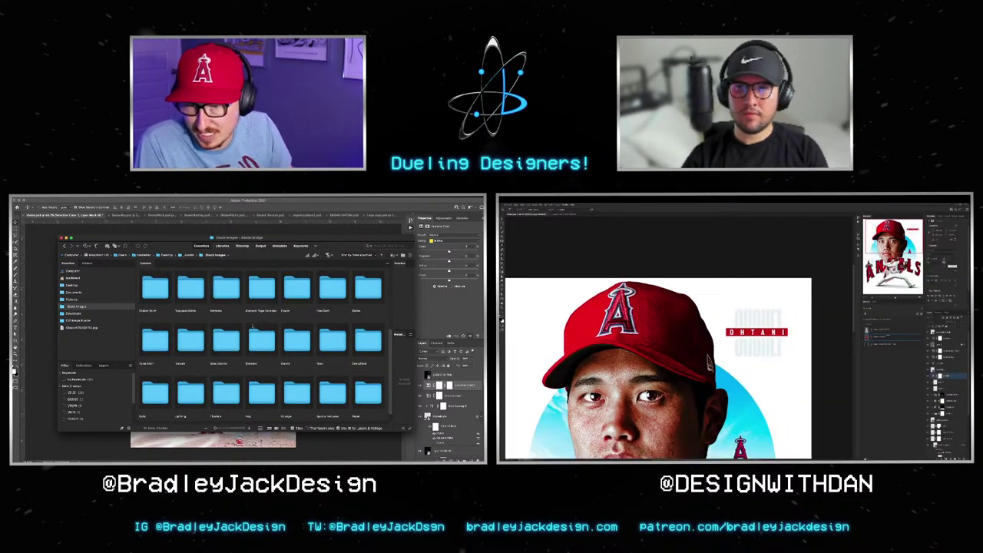
pyautogui.doubleClick(261, 340)
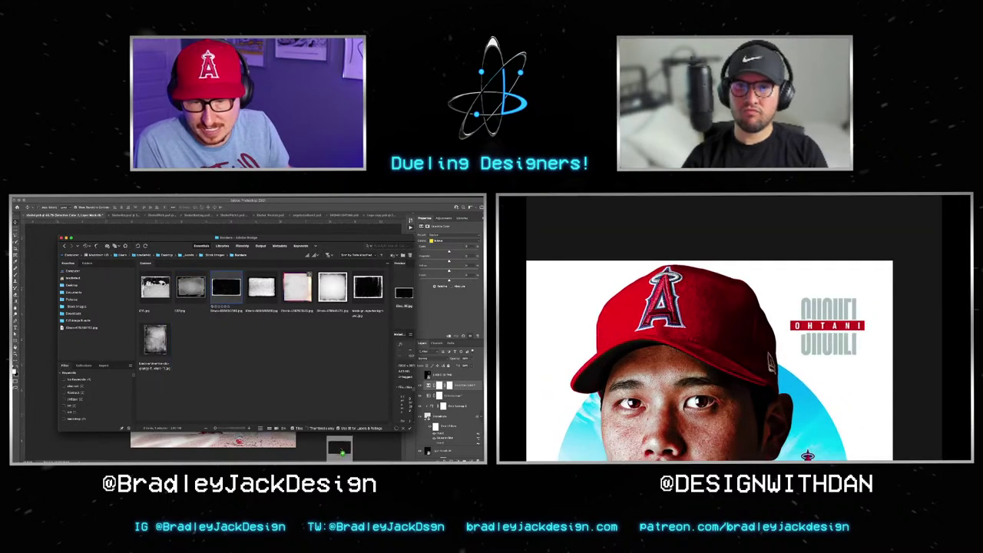
pyautogui.click(340, 445)
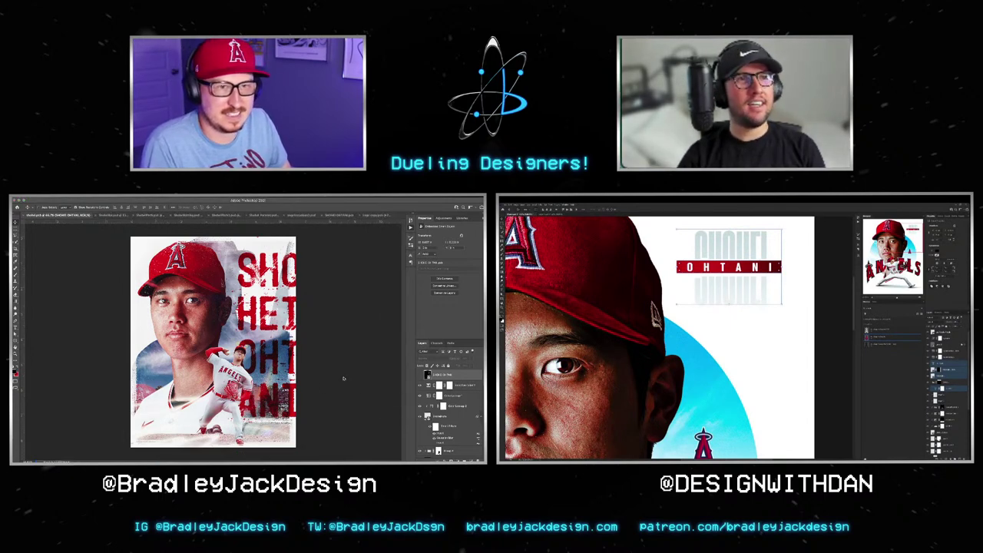
# Step: Reopen the Actions panel with Alt+F9 and confirm a new foreground colour
pyautogui.hotkey('alt', 'F9')
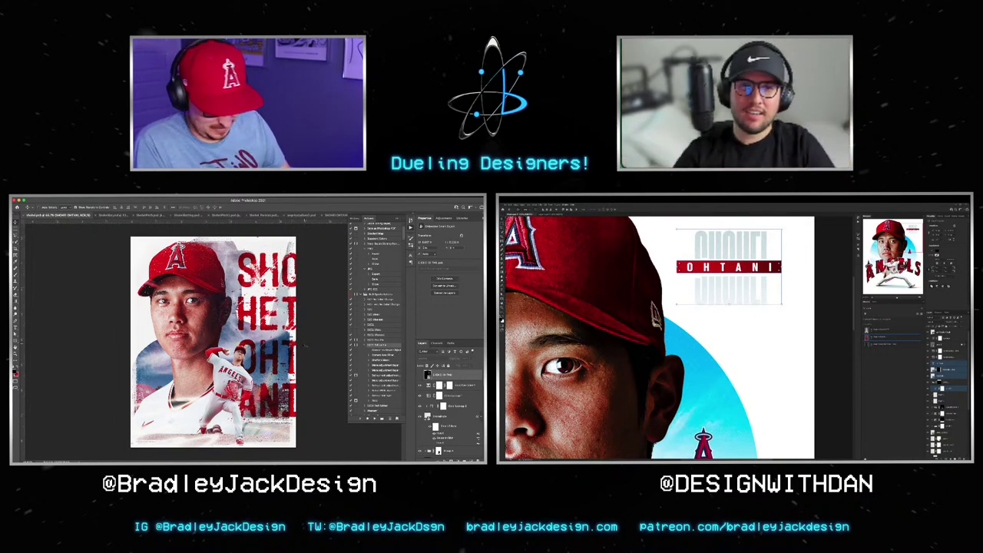
pyautogui.click(15, 372)
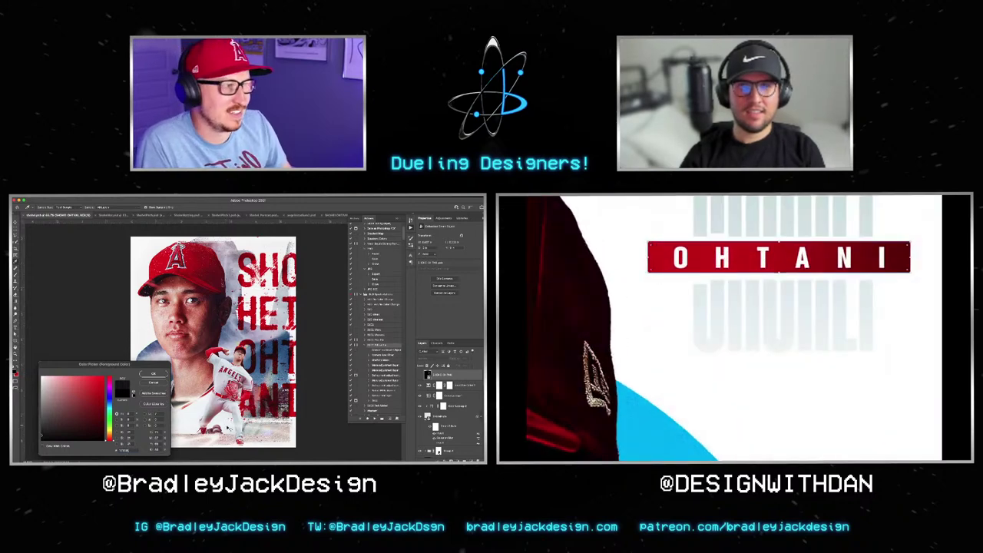
pyautogui.press('Return')
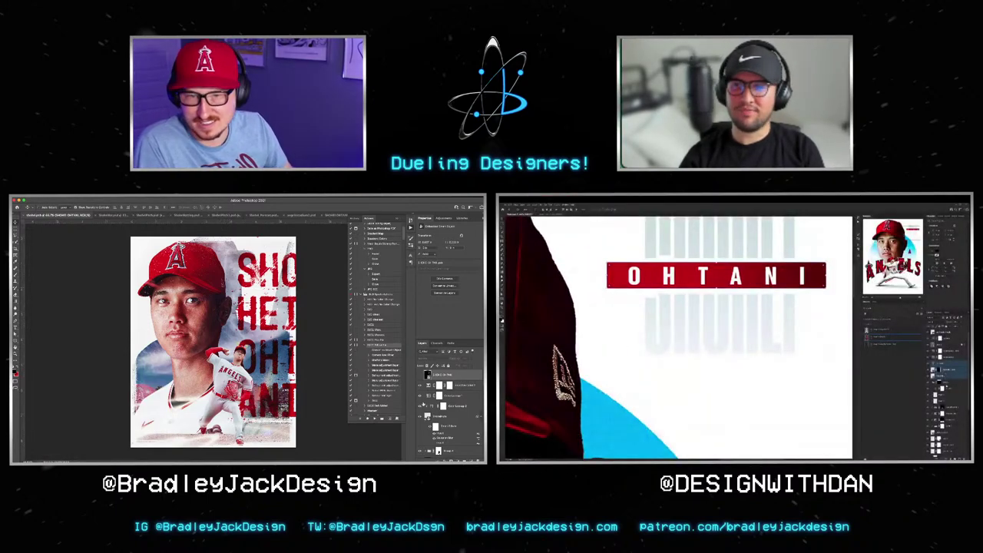
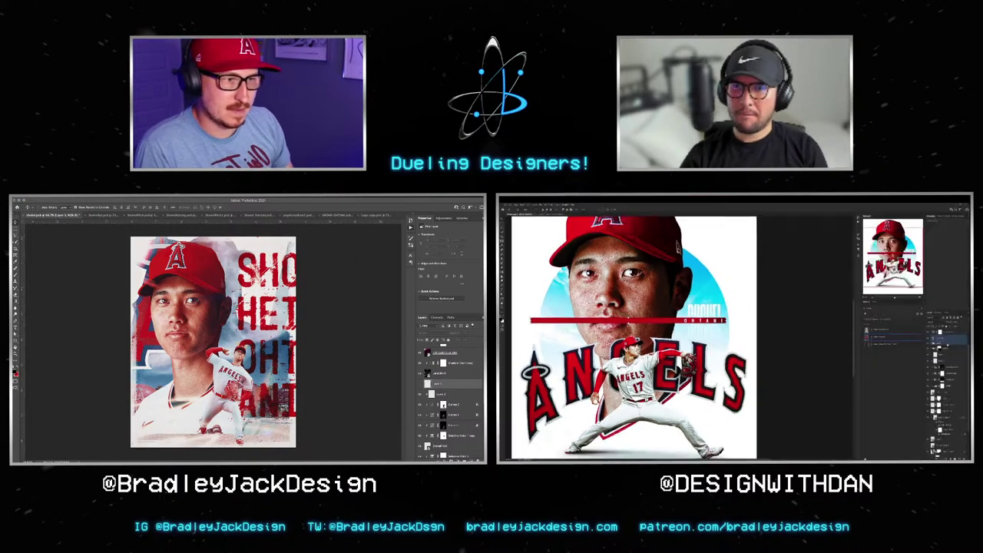
# Step: Scale the large Angels A logo down to a small emblem and move it near the chest
pyautogui.hotkey('alt', 'F9')
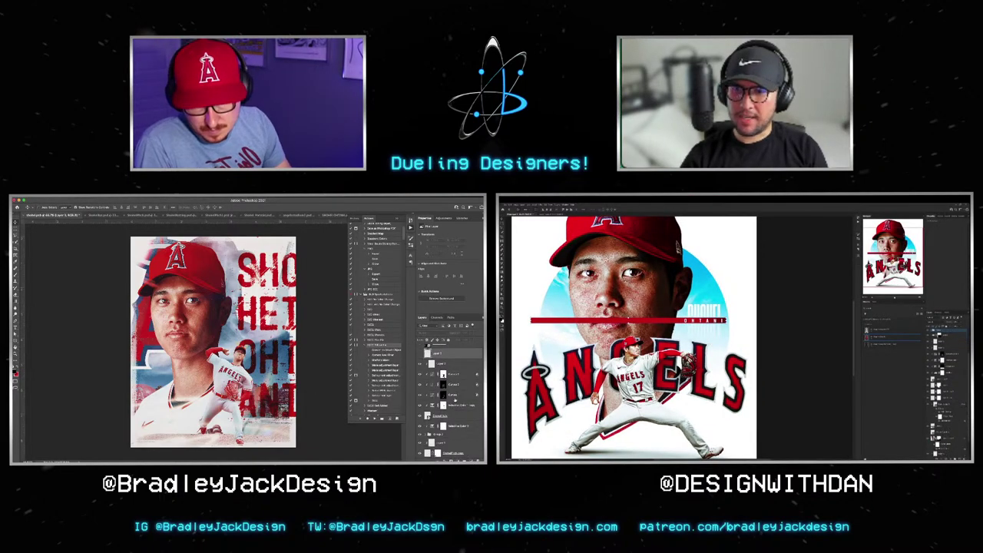
pyautogui.scroll(-3, 451, 408)
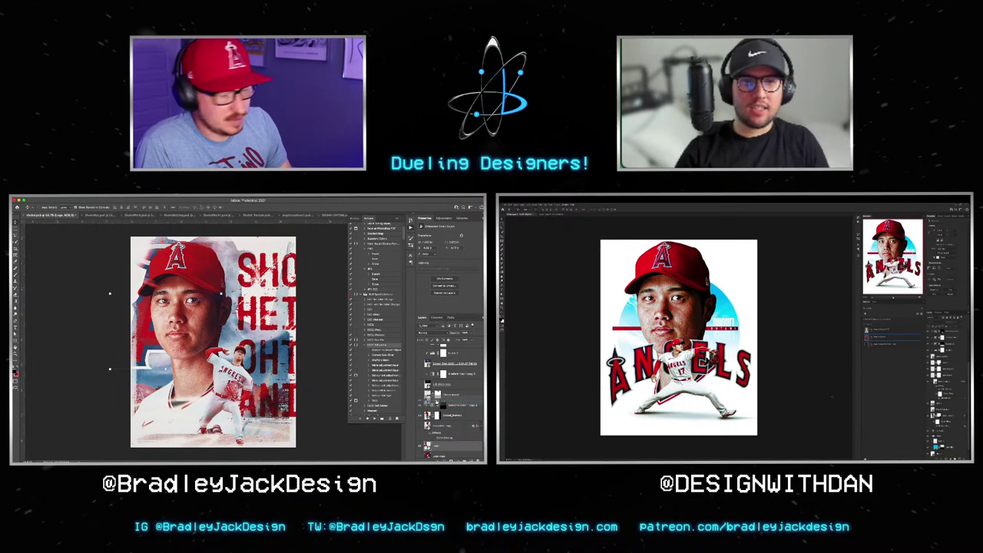
pyautogui.hotkey('ctrl', 't')
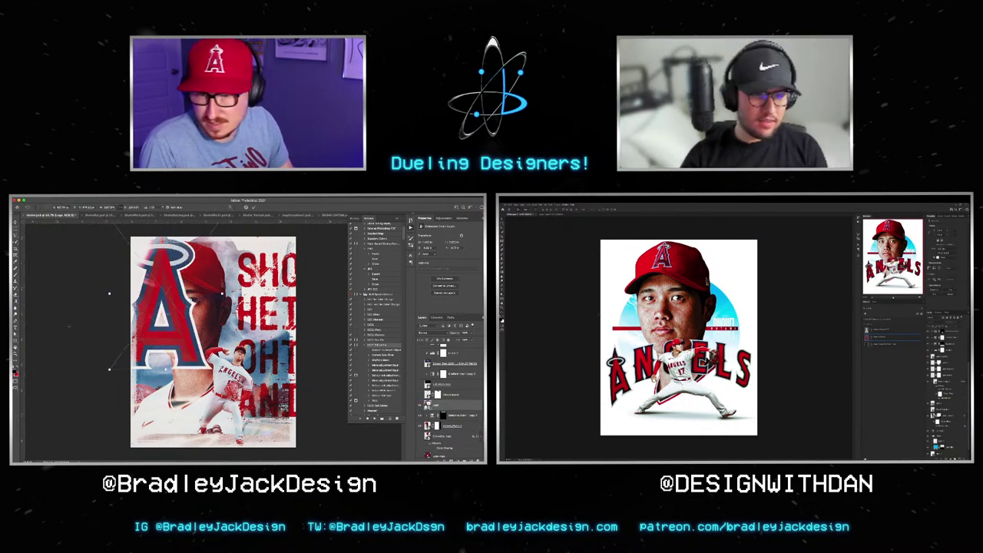
pyautogui.moveTo(109, 370); pyautogui.dragTo(152, 316)
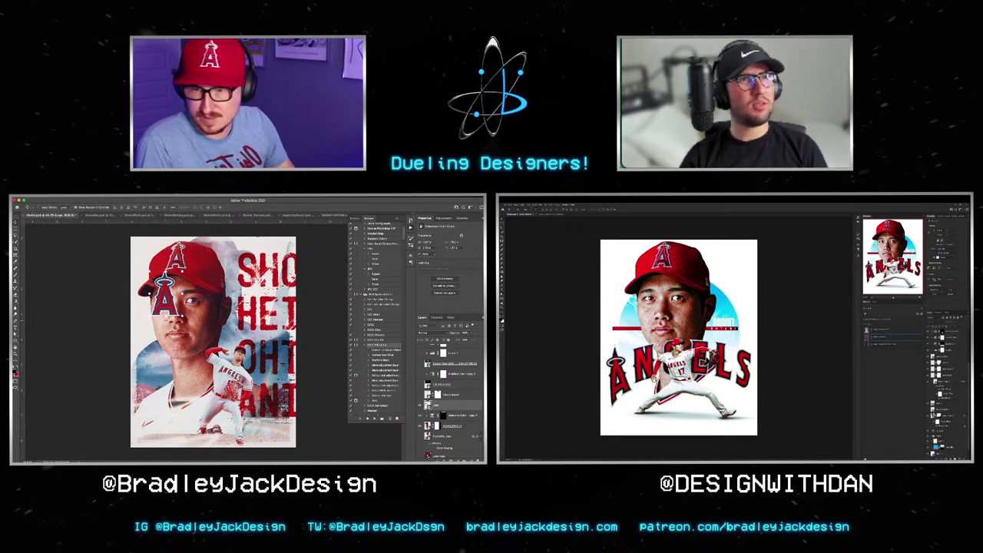
pyautogui.moveTo(163, 300); pyautogui.dragTo(177, 391)
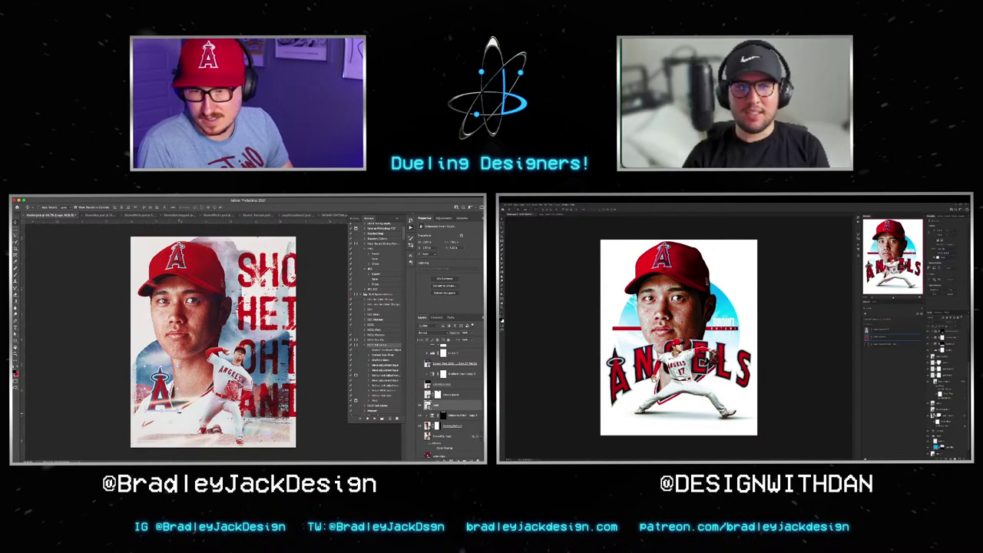
pyautogui.press('Return')
pyautogui.moveTo(178, 400)
pyautogui.mouseDown()
pyautogui.moveTo(176, 413)
pyautogui.moveTo(185, 407)
pyautogui.mouseUp()
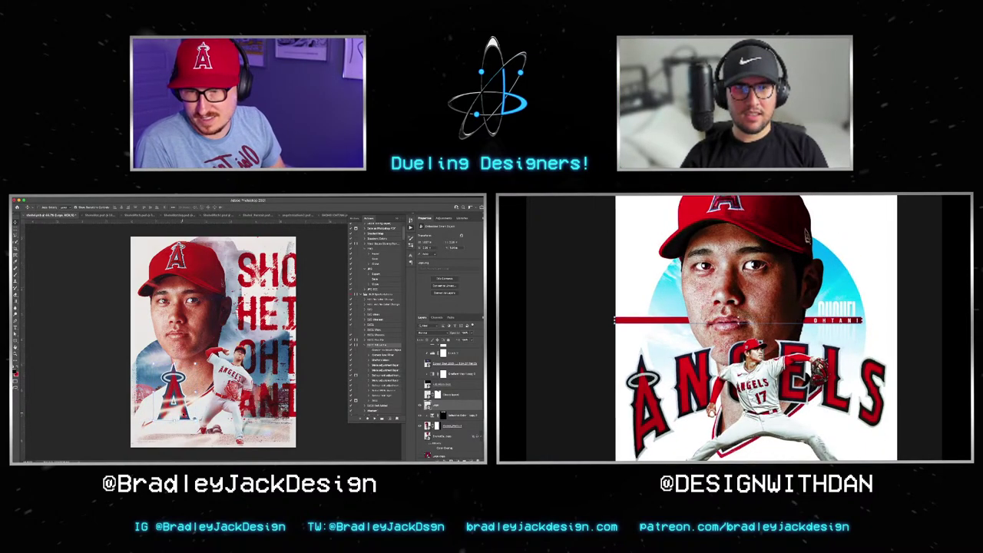
# Step: Nudge the small A logo slightly to the left
pyautogui.moveTo(185, 407); pyautogui.dragTo(165, 397)
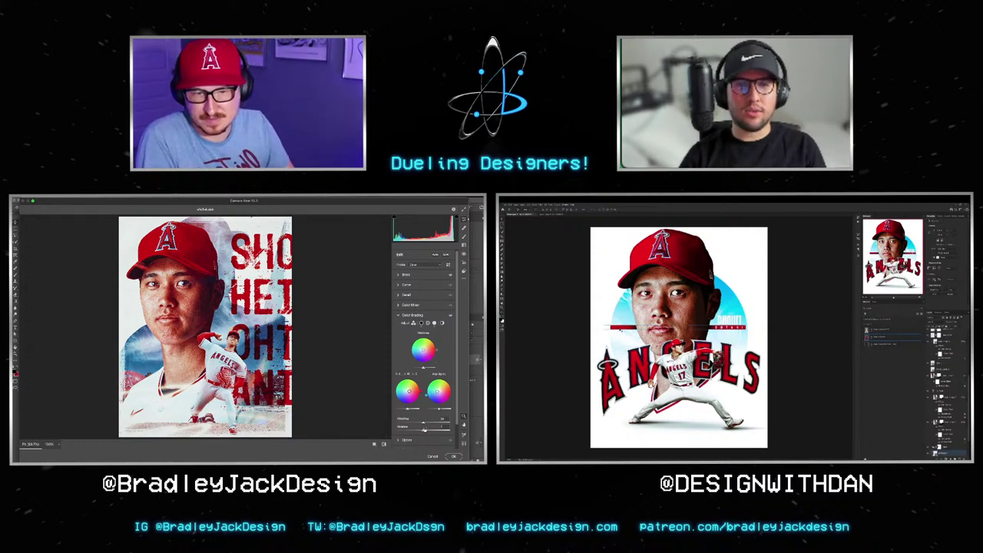
# Step: Expand Geometry and apply the Camera Raw adjustments to the poster
pyautogui.scroll(-2, 423, 384)
pyautogui.click(423, 424)
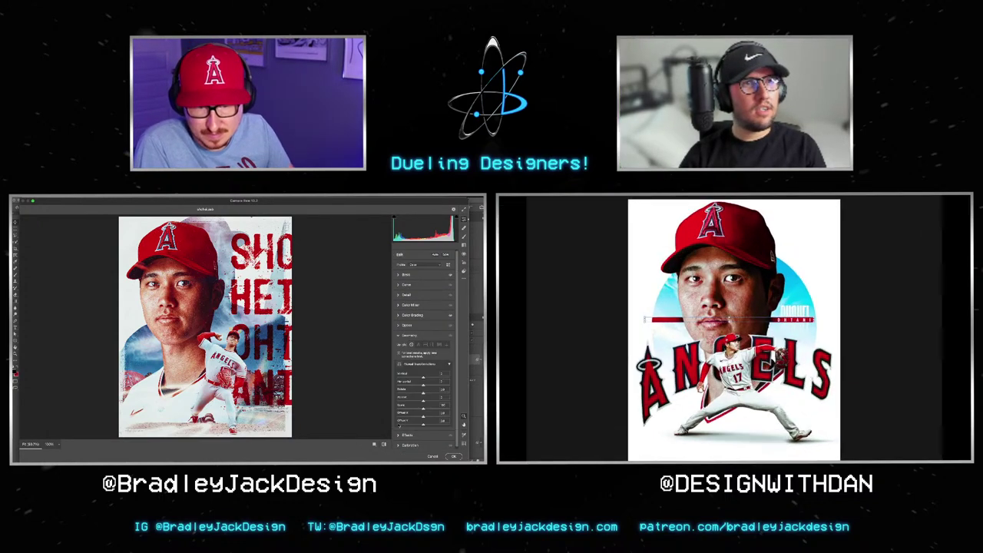
pyautogui.click(453, 456)
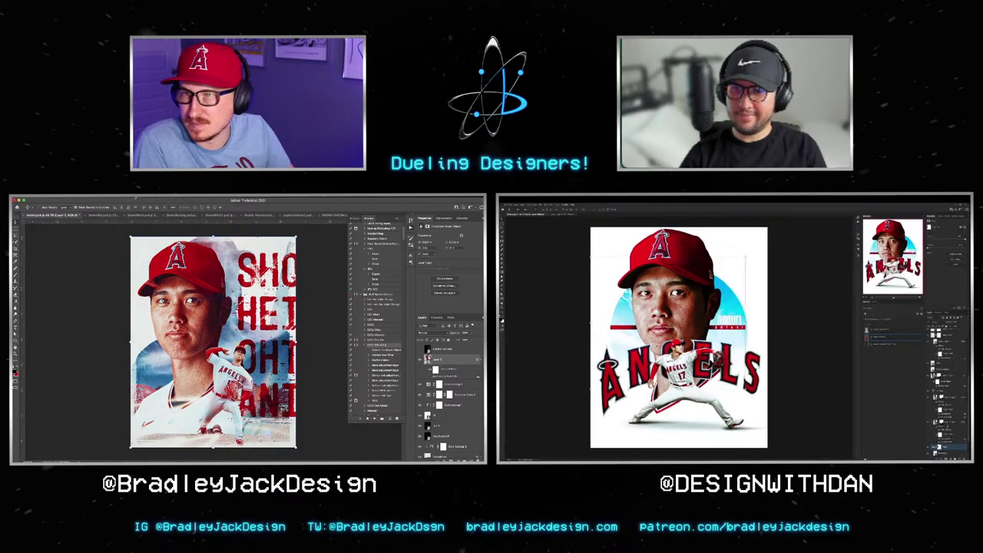
pyautogui.click(130, 199)
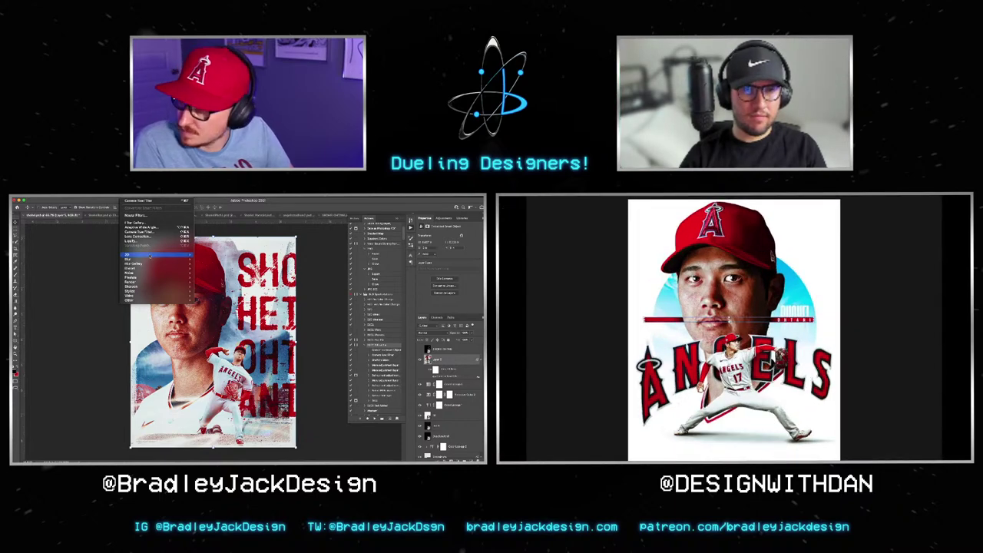
pyautogui.moveTo(146, 259)
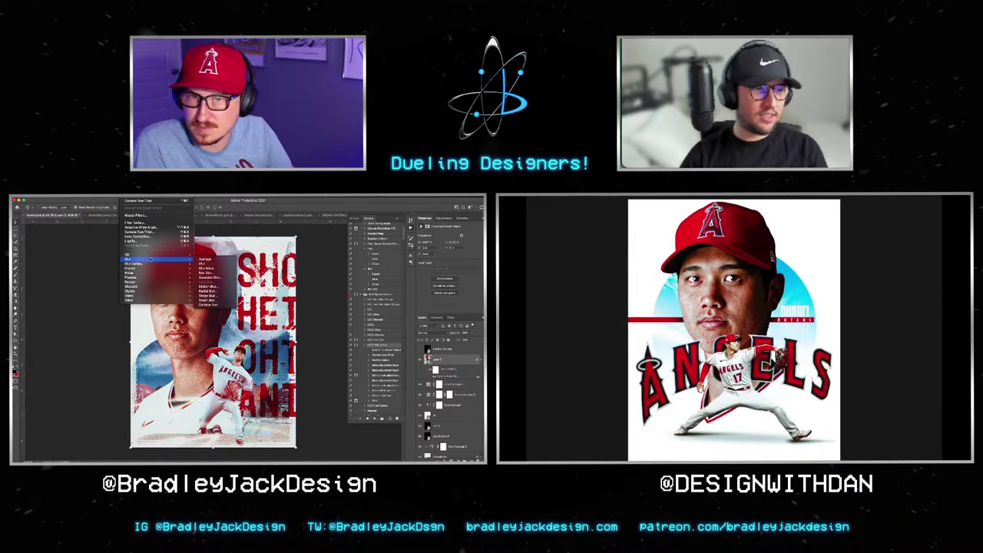
# Step: Dismiss the filter menu without applying a filter and view the artwork full screen
pyautogui.press('Escape')
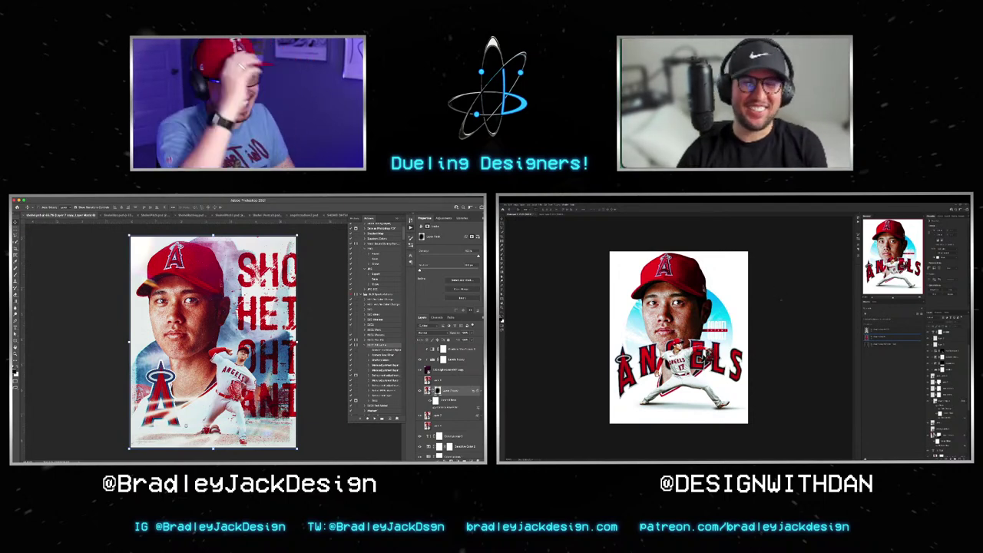
pyautogui.press('f')
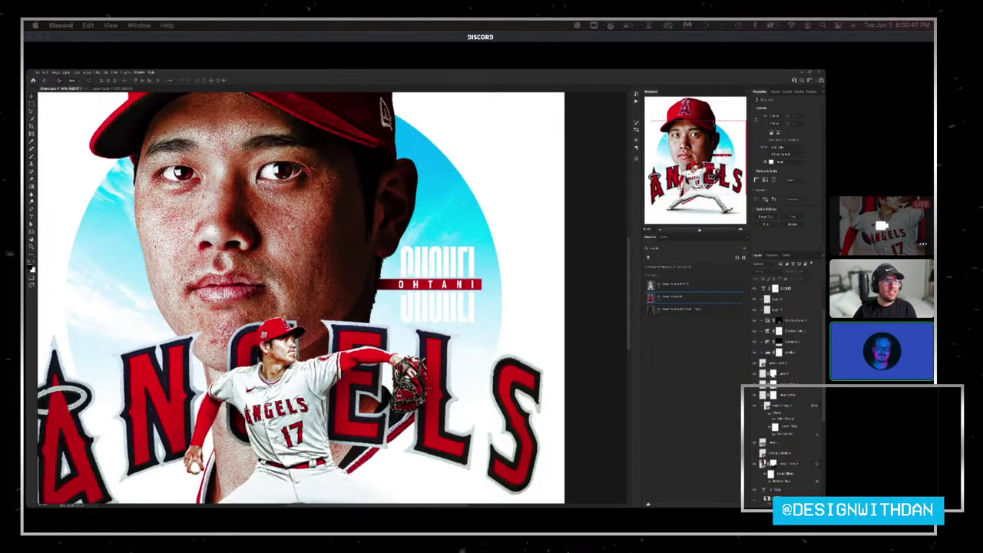
pyautogui.press('f')
pyautogui.press('f')
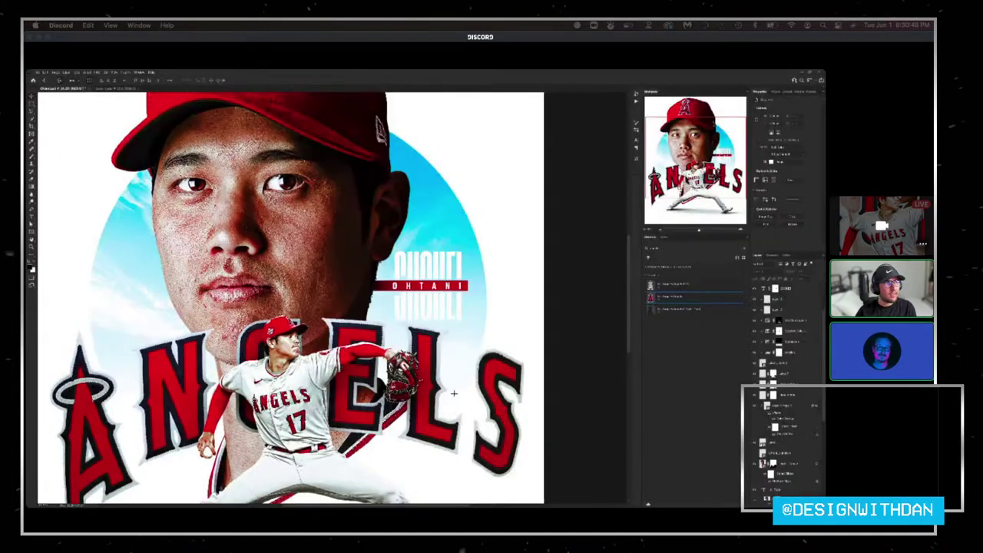
pyautogui.press('f')
pyautogui.press('f')
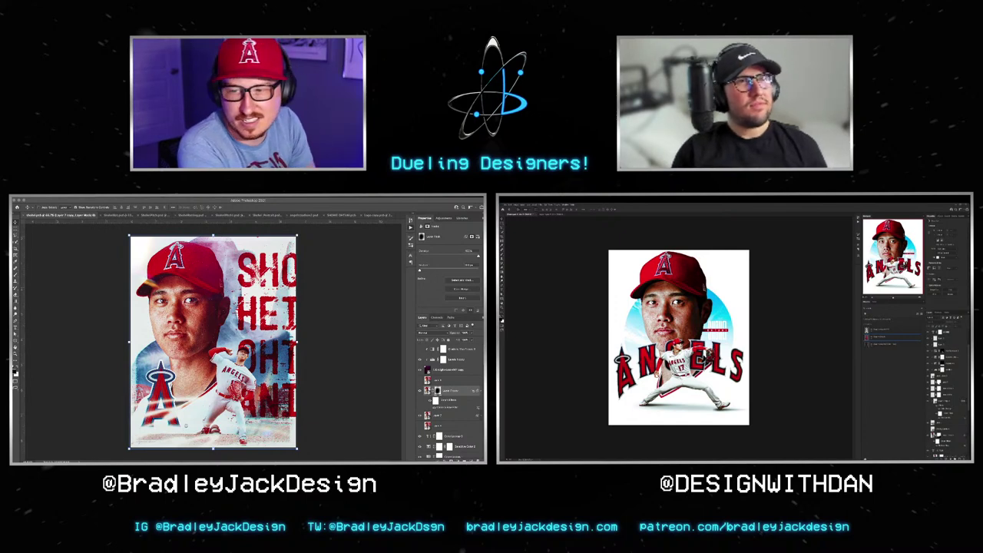
# Step: Expand an action set in the Actions panel and select the next action
pyautogui.hotkey('alt', 'F9')
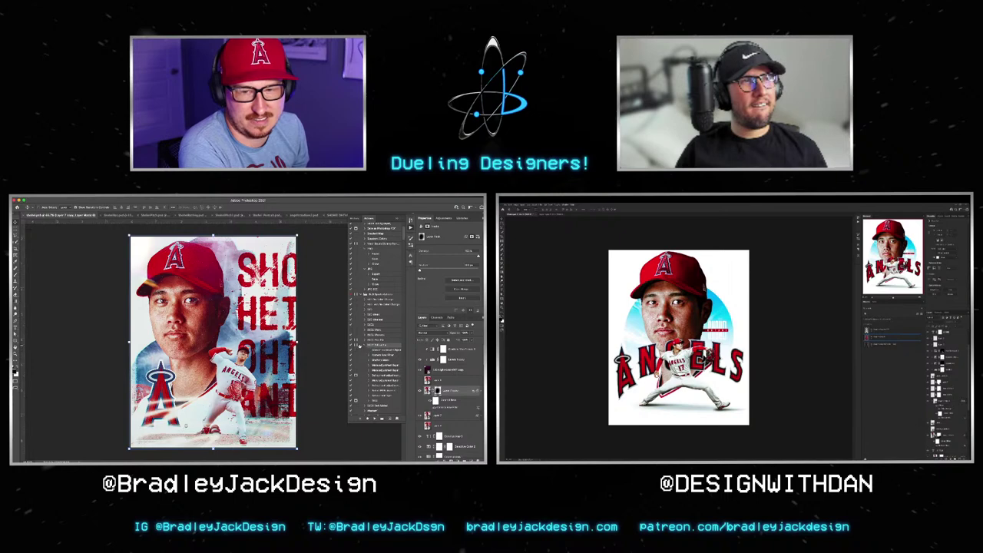
pyautogui.click(364, 346)
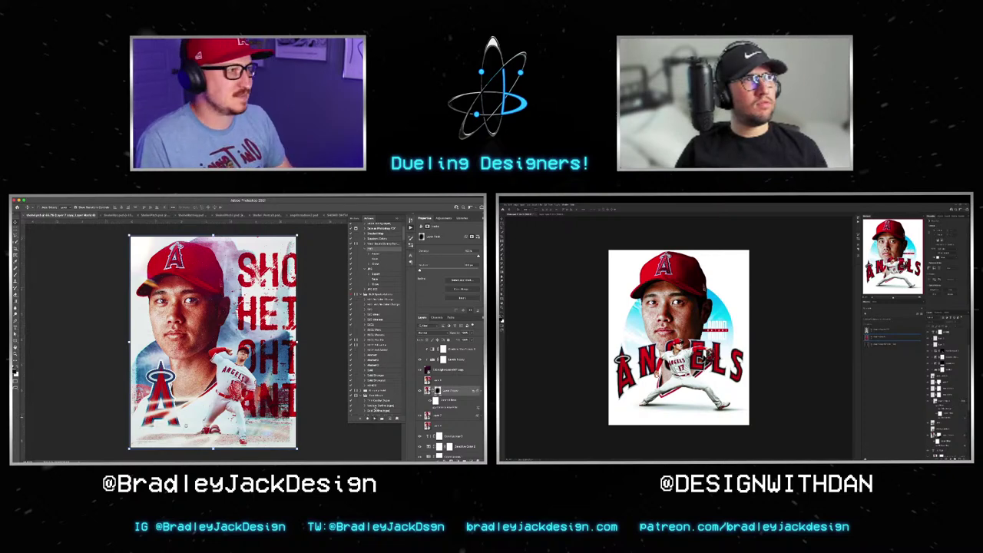
pyautogui.click(376, 253)
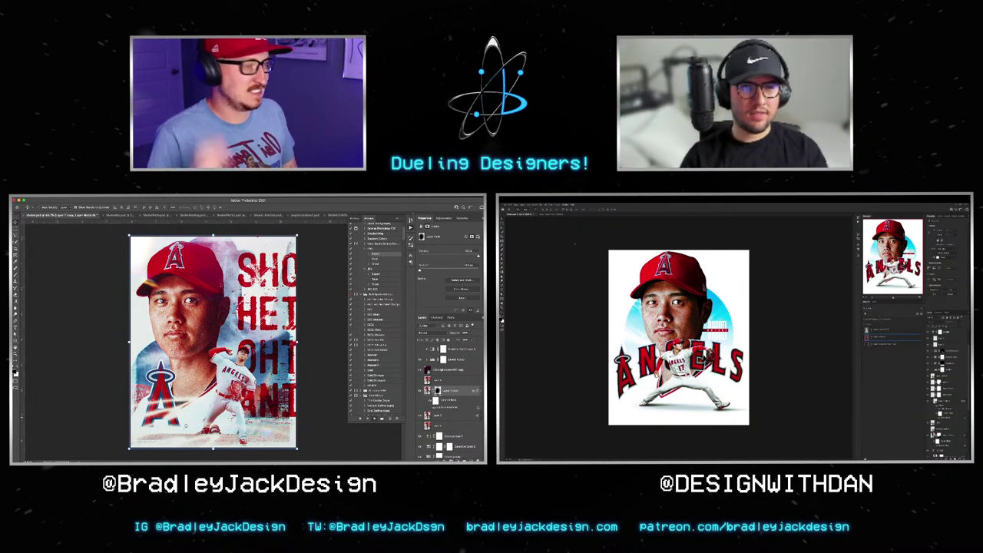
pyautogui.press('f')
pyautogui.press('f')
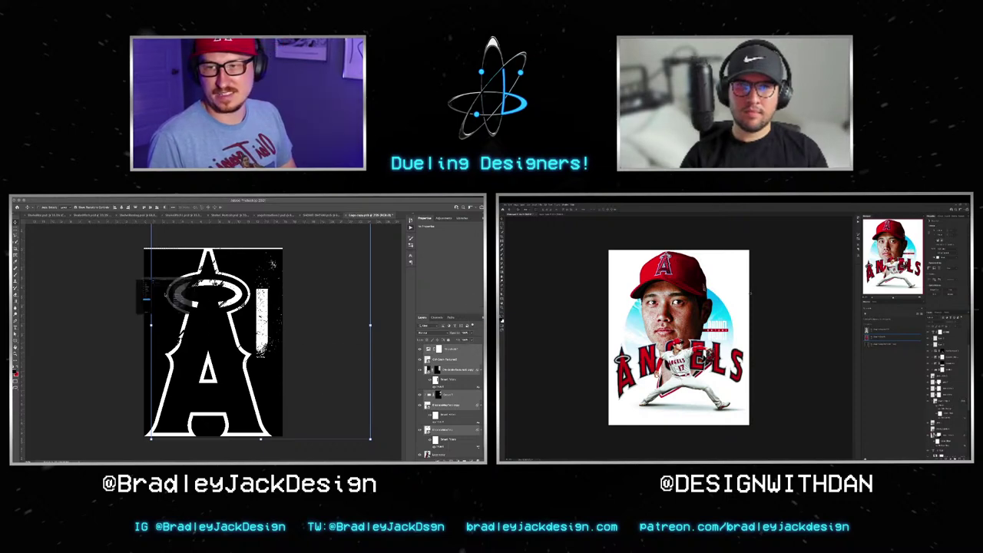
# Step: Collapse the Twitter messages drawer and return to the Angels logo document in Photoshop
pyautogui.press('super+Tab')
pyautogui.scroll(-1, 173, 291)
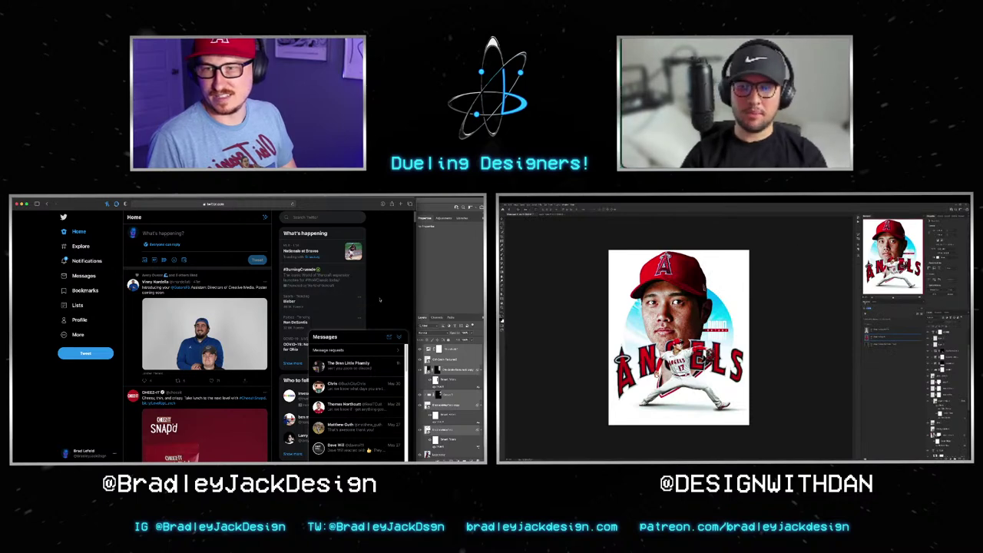
pyautogui.click(398, 337)
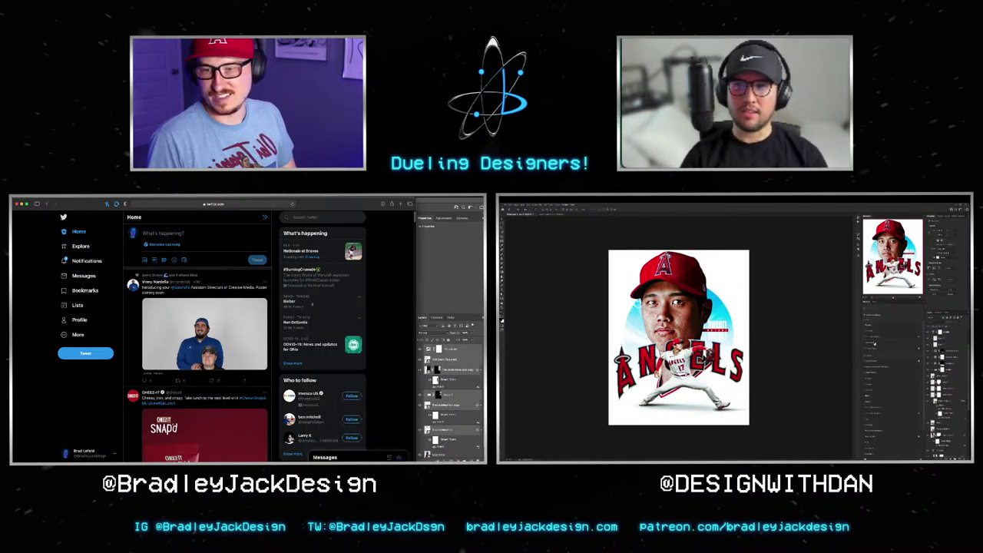
pyautogui.click(450, 248)
pyautogui.press('f')
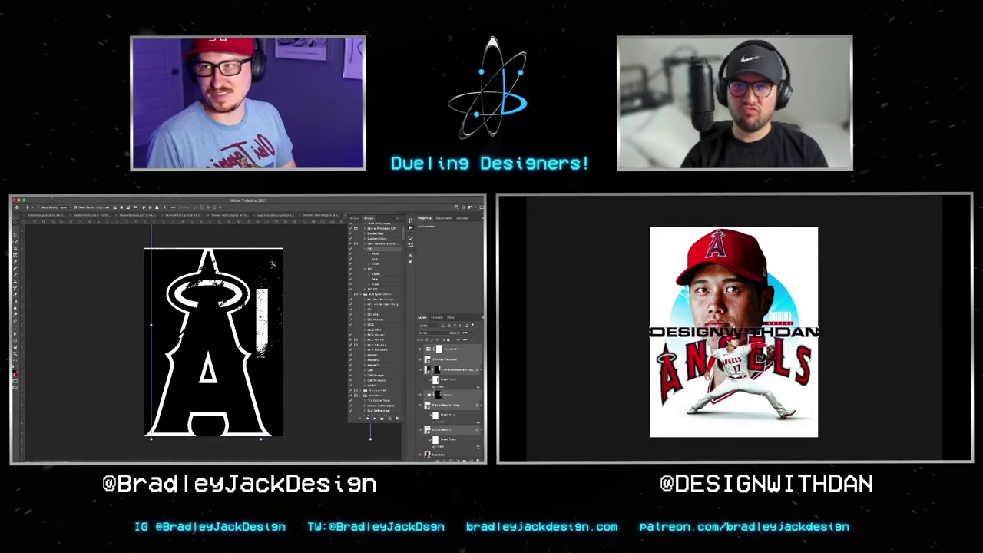
# Step: Dismiss the Open Recent list and switch to the Ohtani poster document in the normal workspace
pyautogui.click(53, 200)
pyautogui.moveTo(61, 218)
pyautogui.press('Escape')
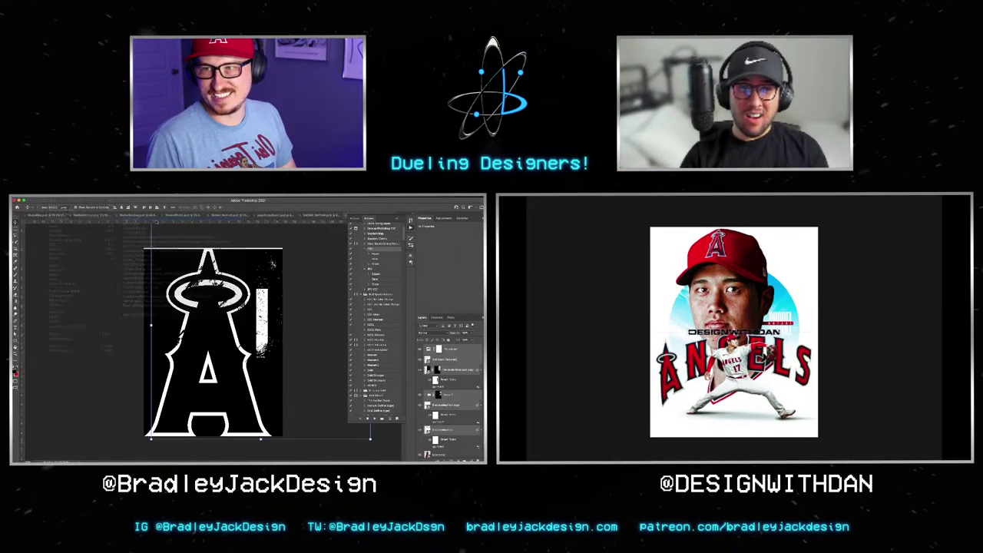
pyautogui.press('f')
pyautogui.press('f')
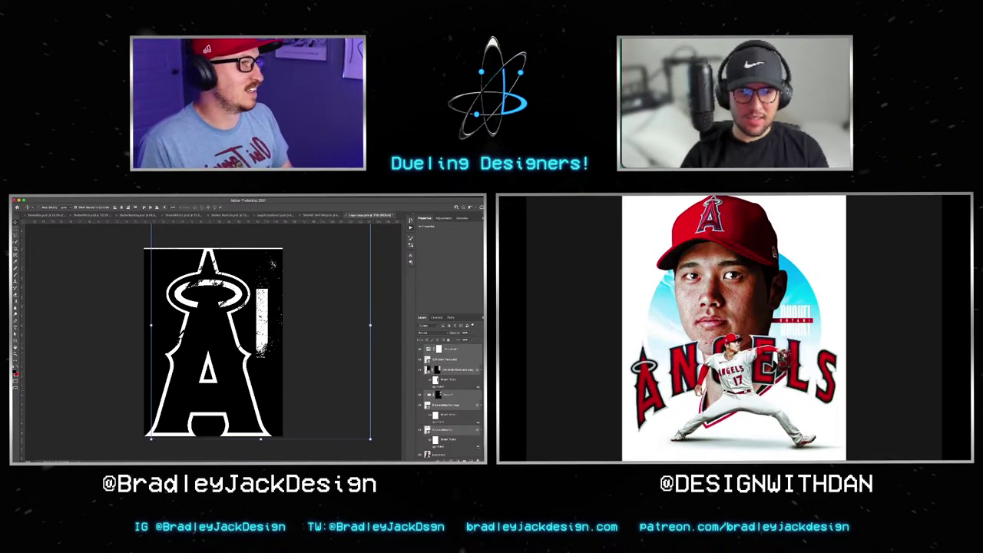
pyautogui.press('f')
pyautogui.press('f')
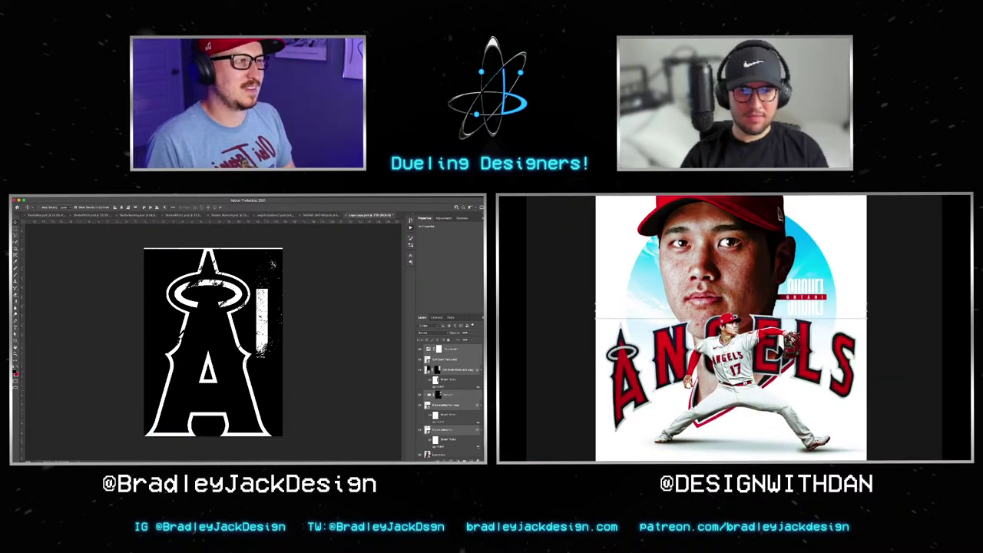
pyautogui.hotkey('ctrl', '0')
pyautogui.hotkey('ctrl', 'Tab')
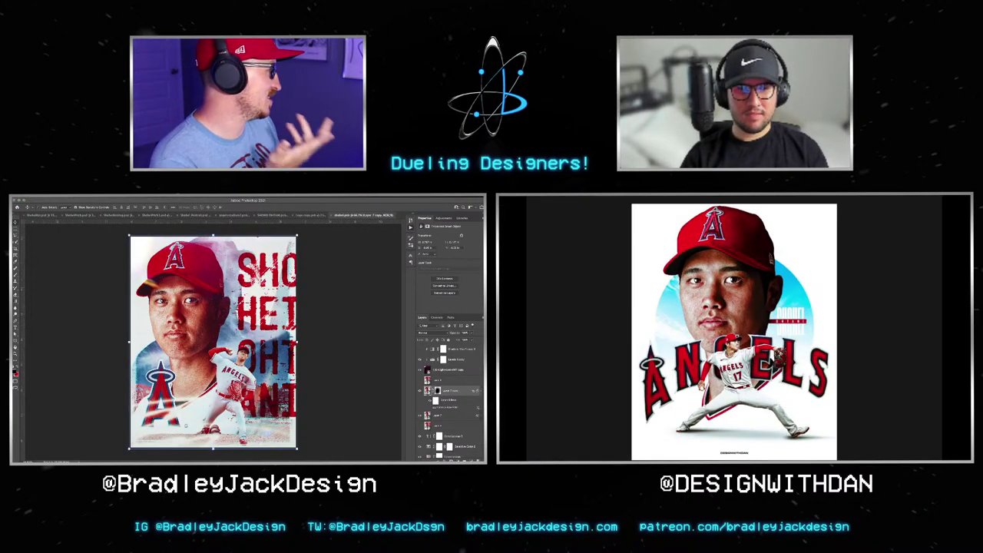
pyautogui.press('f')
pyautogui.press('f')
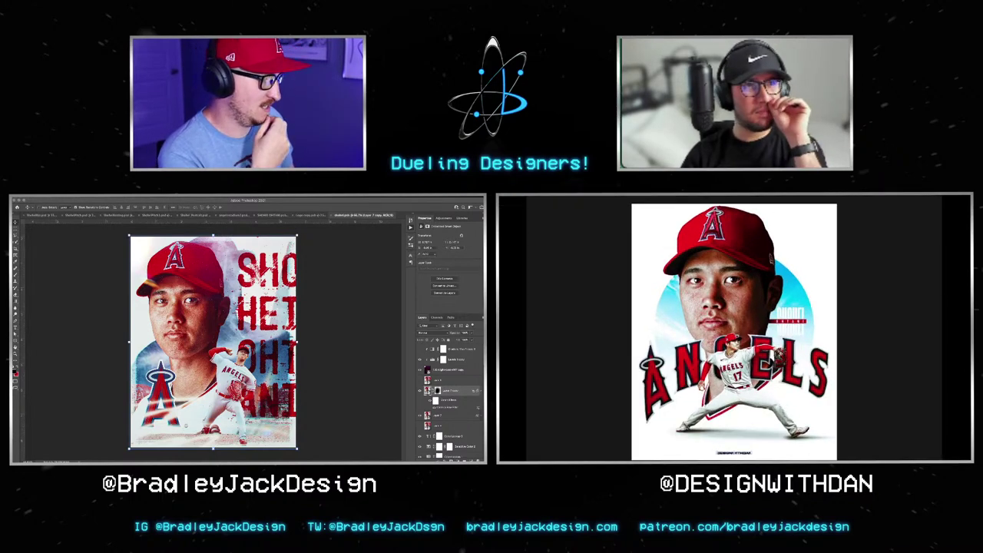
pyautogui.press('f')
pyautogui.press('f')
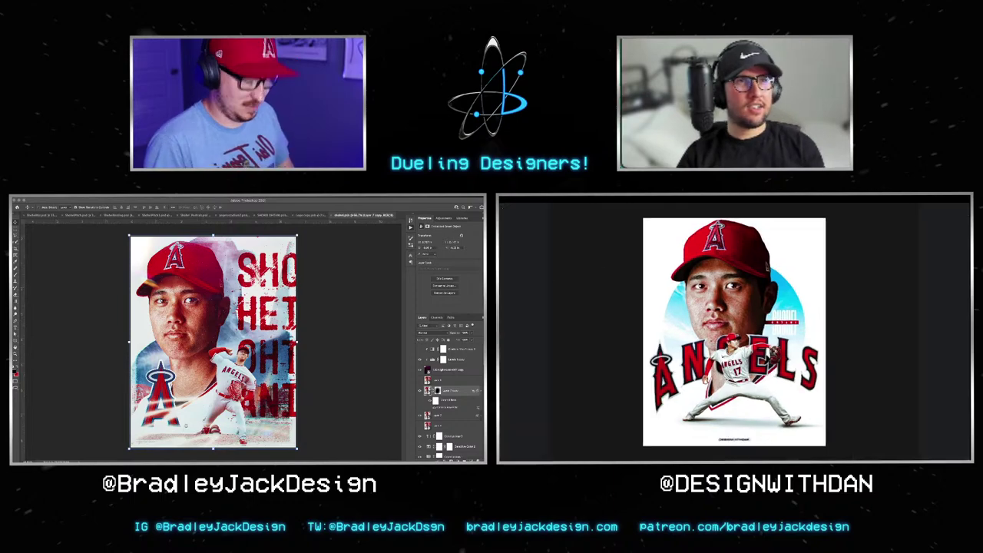
pyautogui.press('f')
pyautogui.press('f')
pyautogui.press('f')
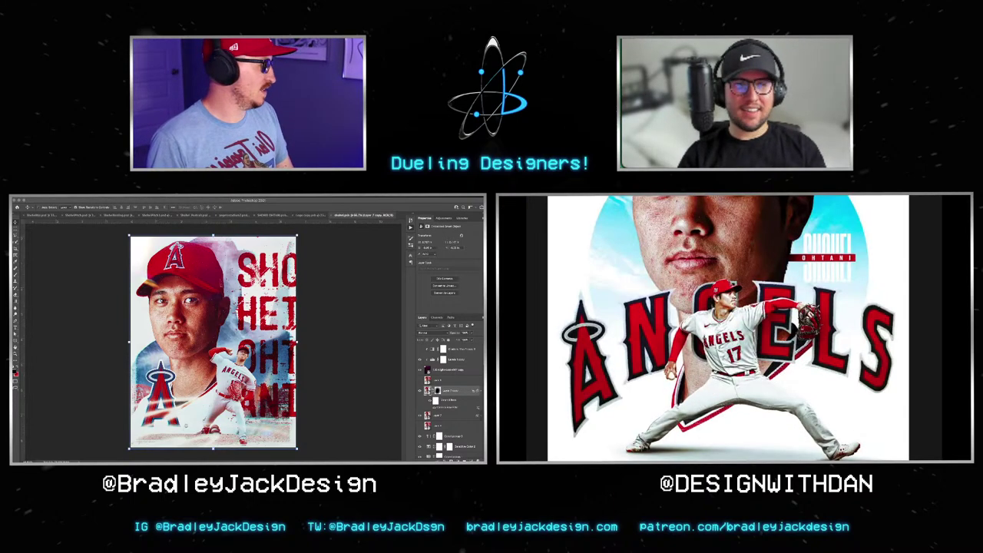
pyautogui.press('f')
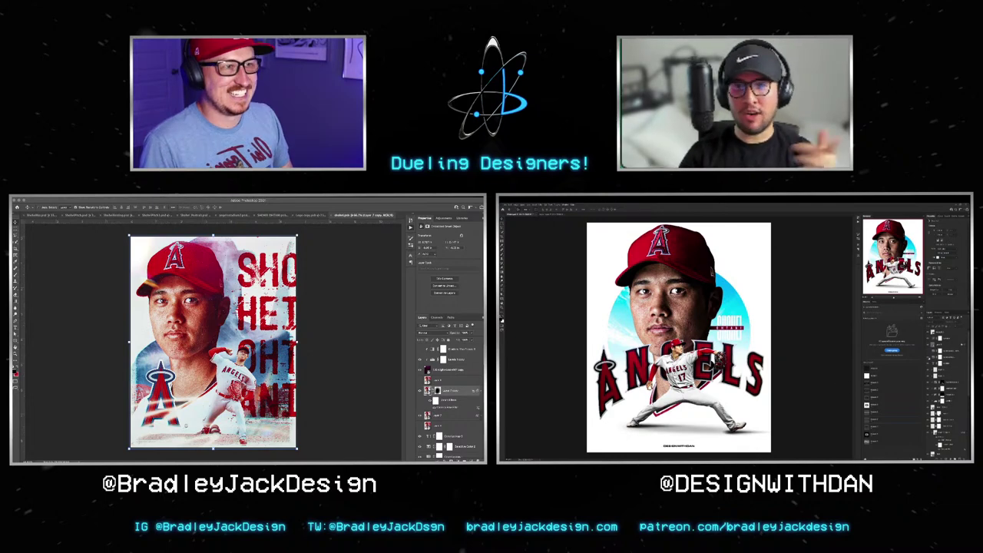
pyautogui.press('f')
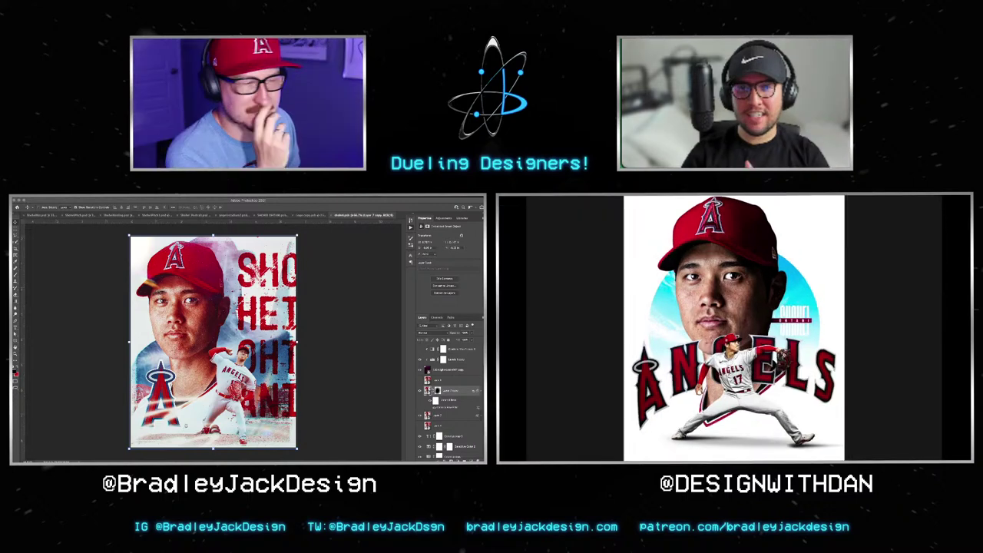
pyautogui.press('f')
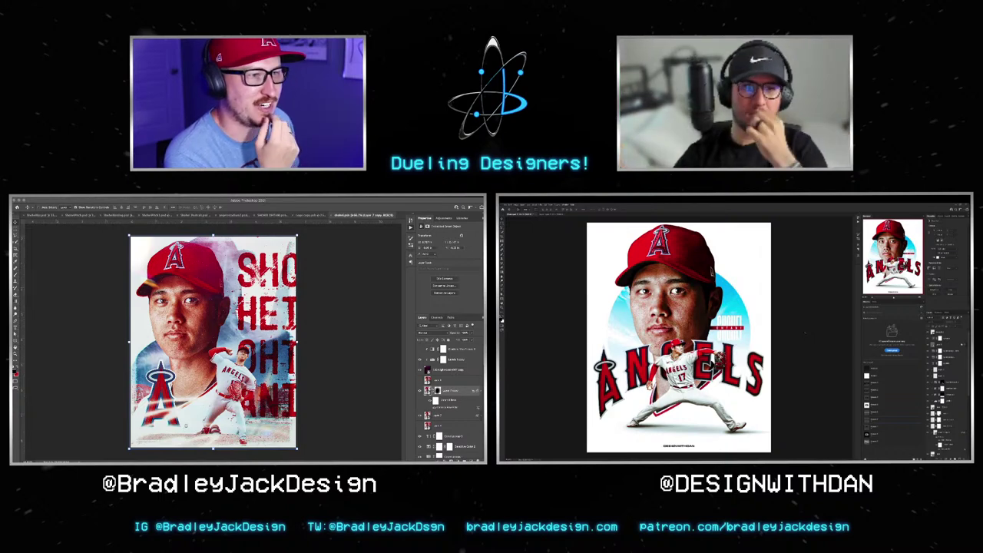
pyautogui.press('f')
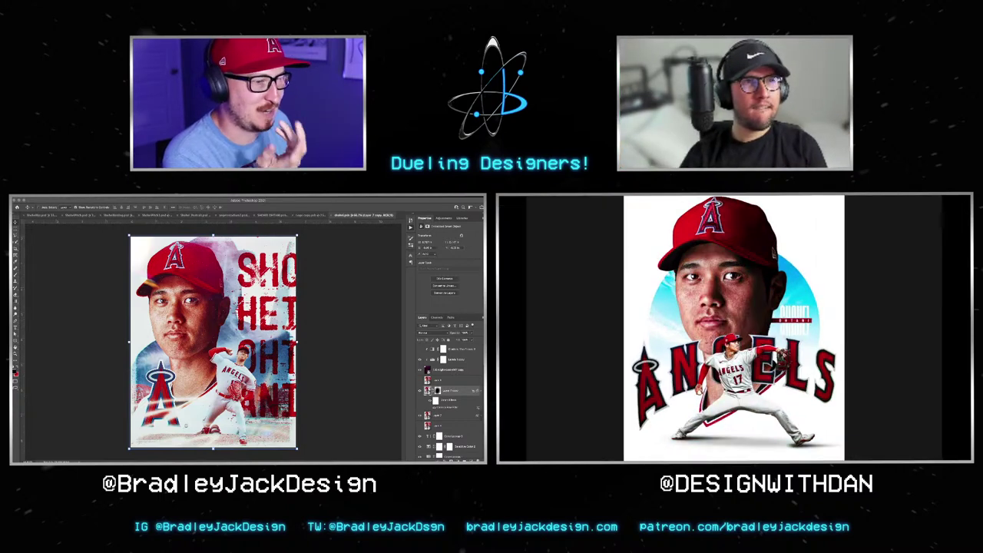
pyautogui.press('Tab')
pyautogui.press('Tab')
pyautogui.press('Tab')
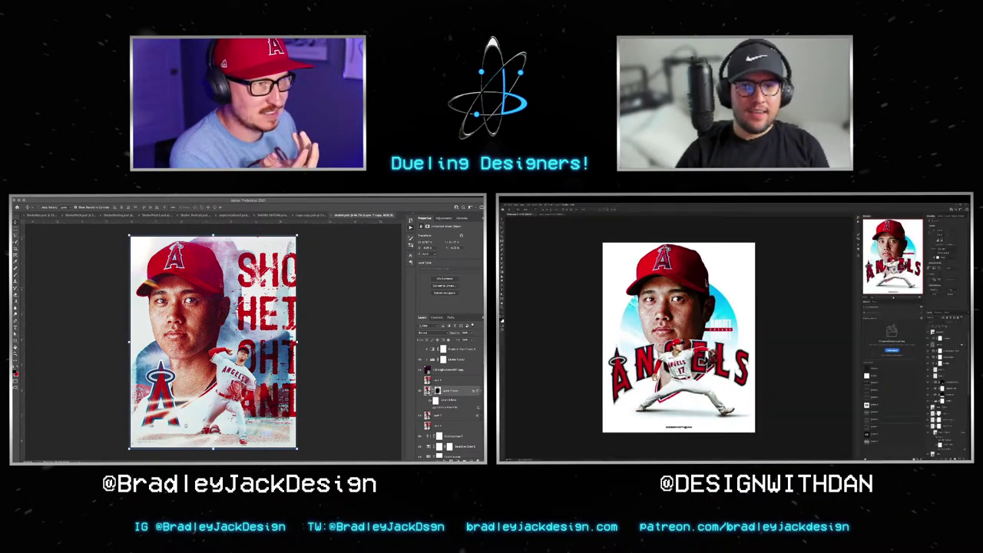
pyautogui.press('Tab')
pyautogui.hotkey('ctrl', '+')
pyautogui.press('Tab')
pyautogui.press('Tab')
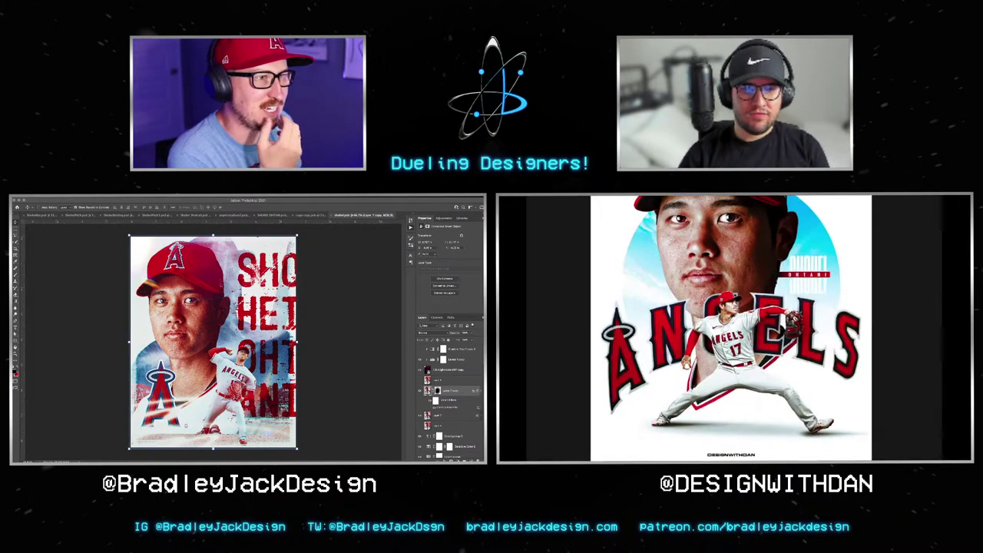
pyautogui.press('f')
pyautogui.press('Tab')
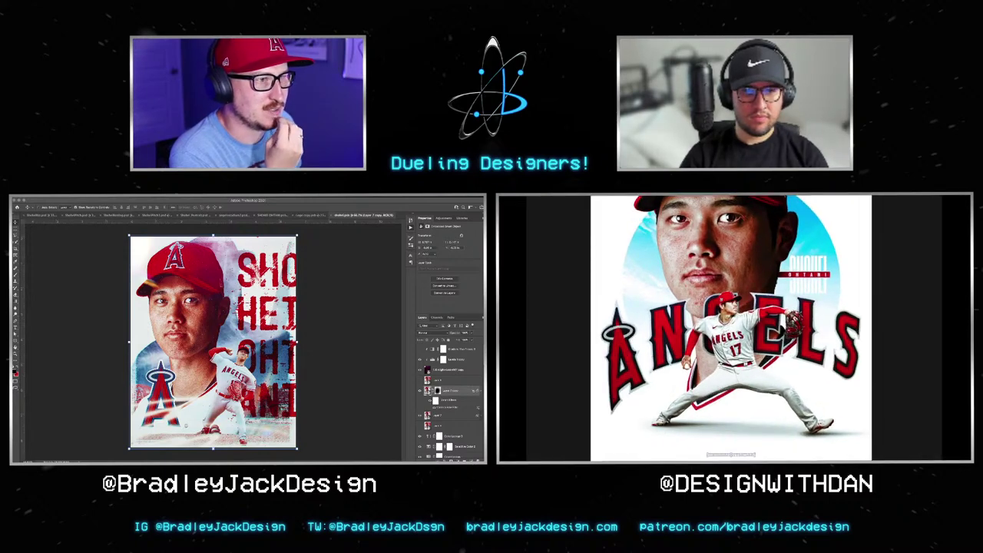
pyautogui.press('f')
pyautogui.press('Tab')
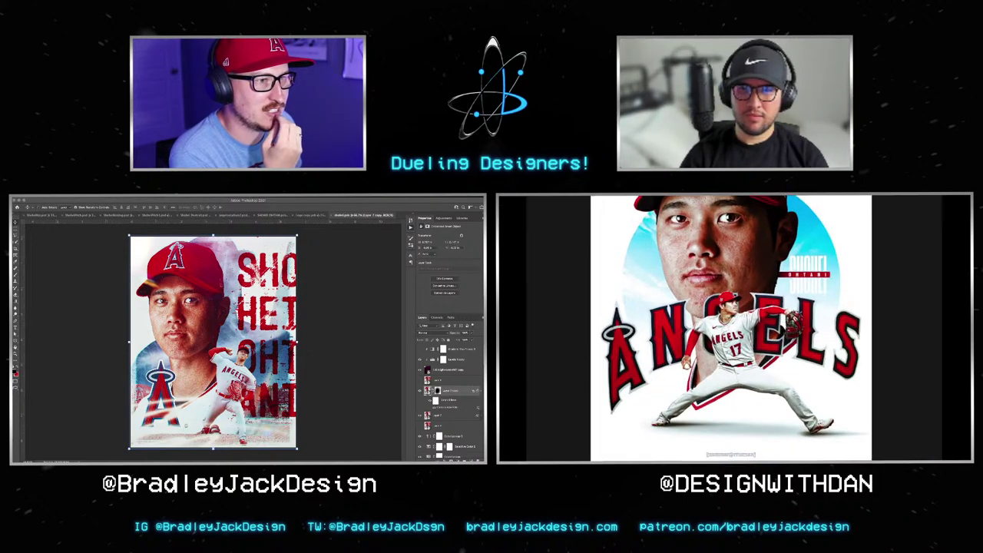
pyautogui.press('f')
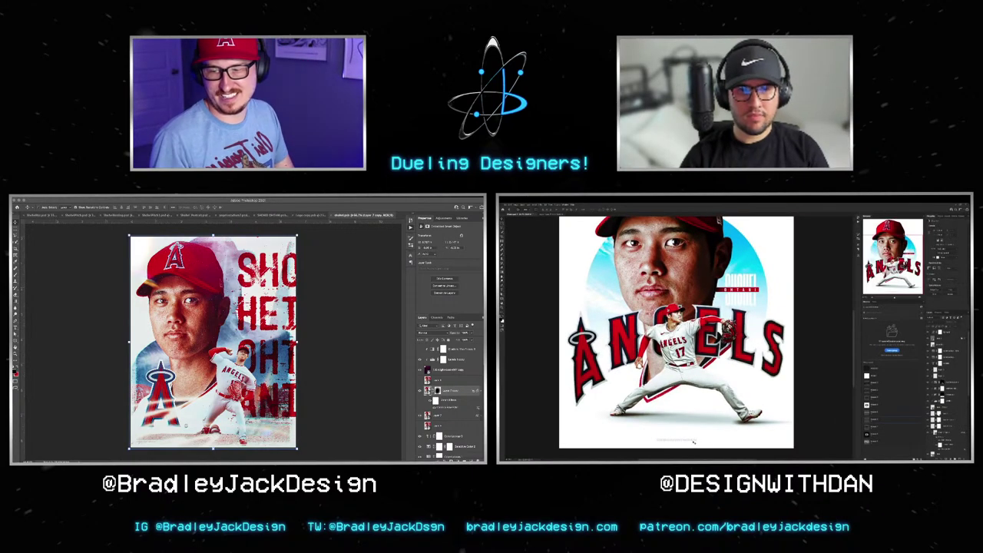
pyautogui.press('Tab')
pyautogui.press('f')
pyautogui.press('f')
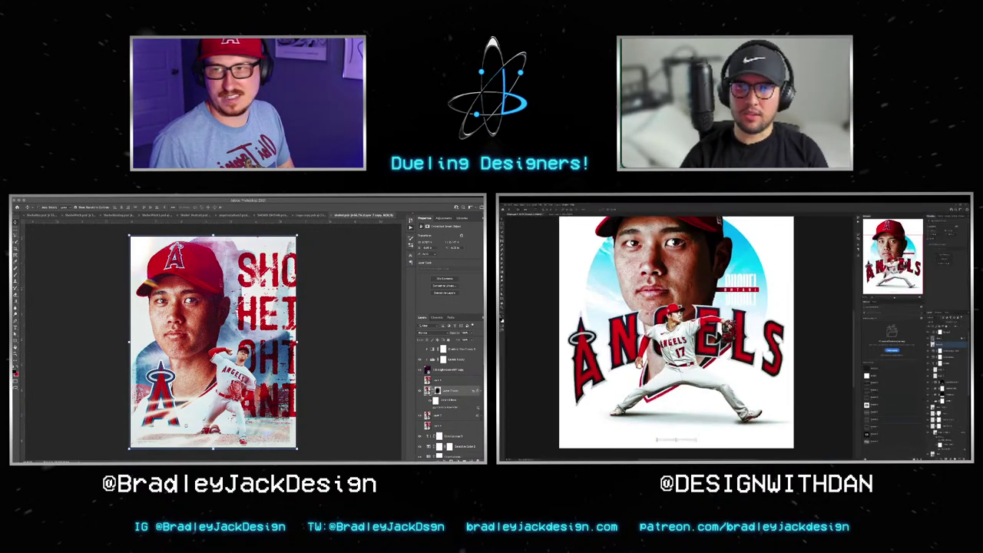
pyautogui.press('Tab')
pyautogui.press('f')
pyautogui.press('f')
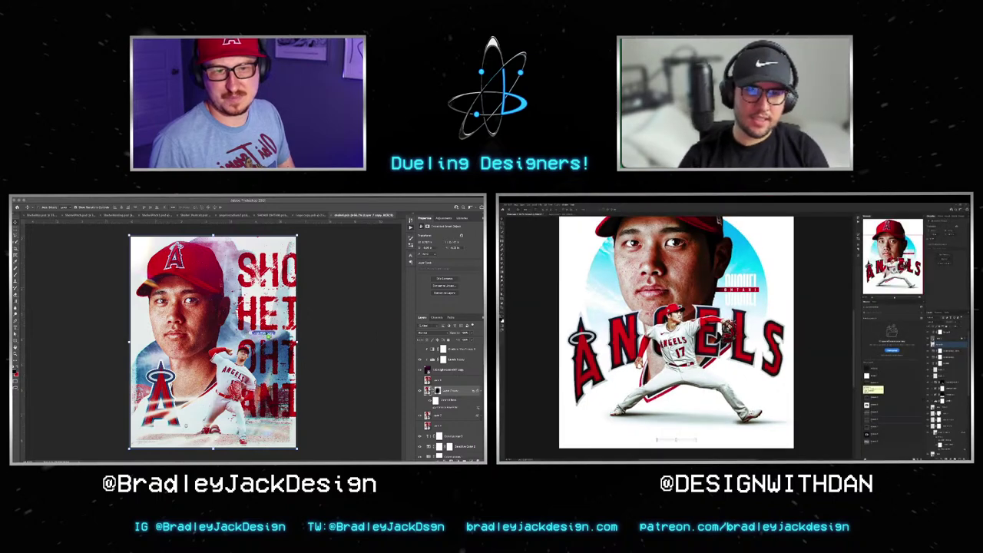
pyautogui.press('f')
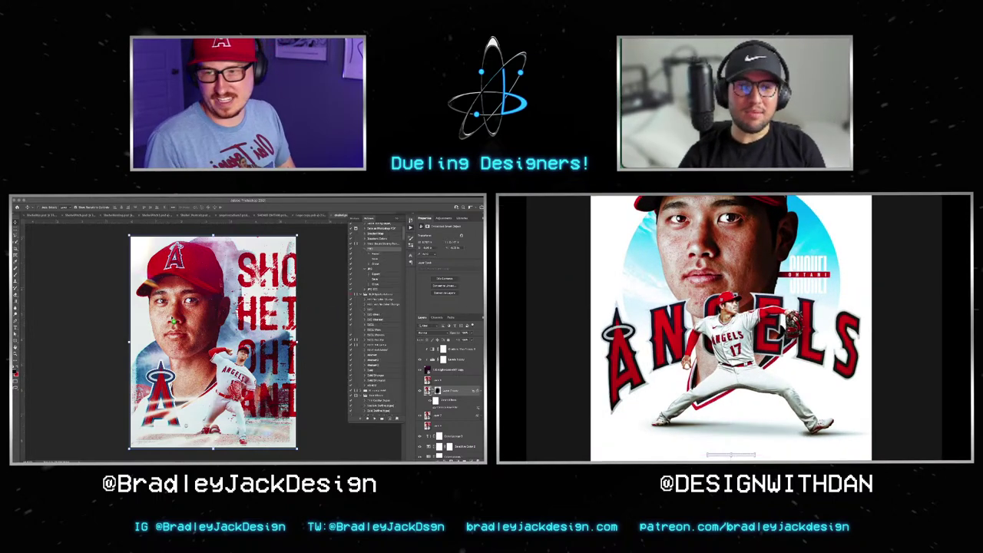
# Step: Cancel the oversized atom logo, bring its layer to the top, and shrink it toward the top-left
pyautogui.hotkey('ctrl', '-')
pyautogui.hotkey('ctrl', '-')
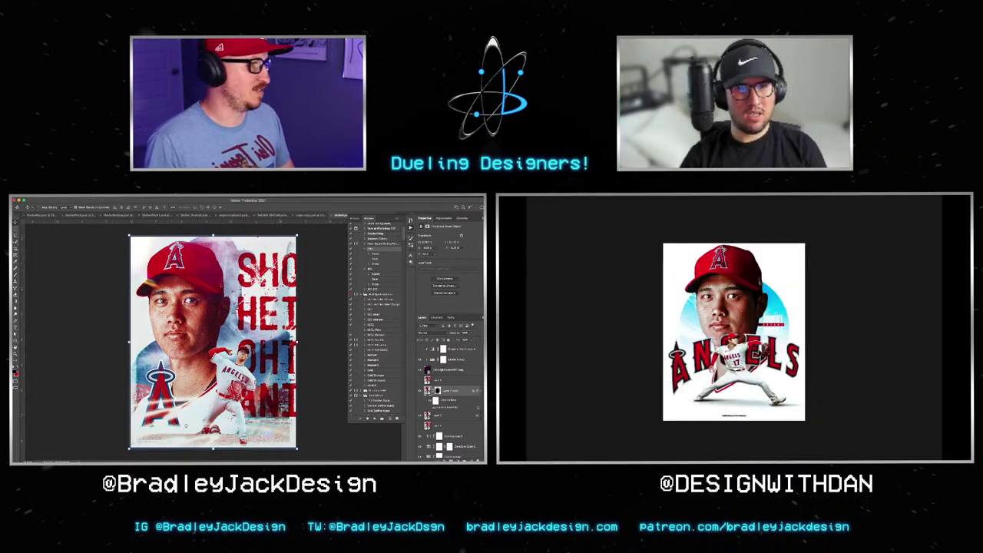
pyautogui.press('f')
pyautogui.press('f')
pyautogui.press('f')
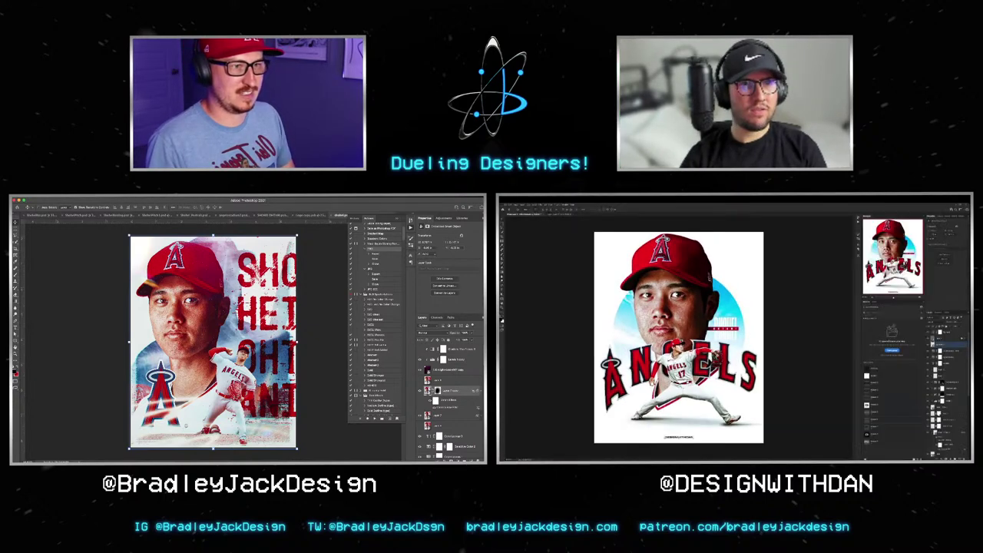
pyautogui.hotkey('ctrl', 't')
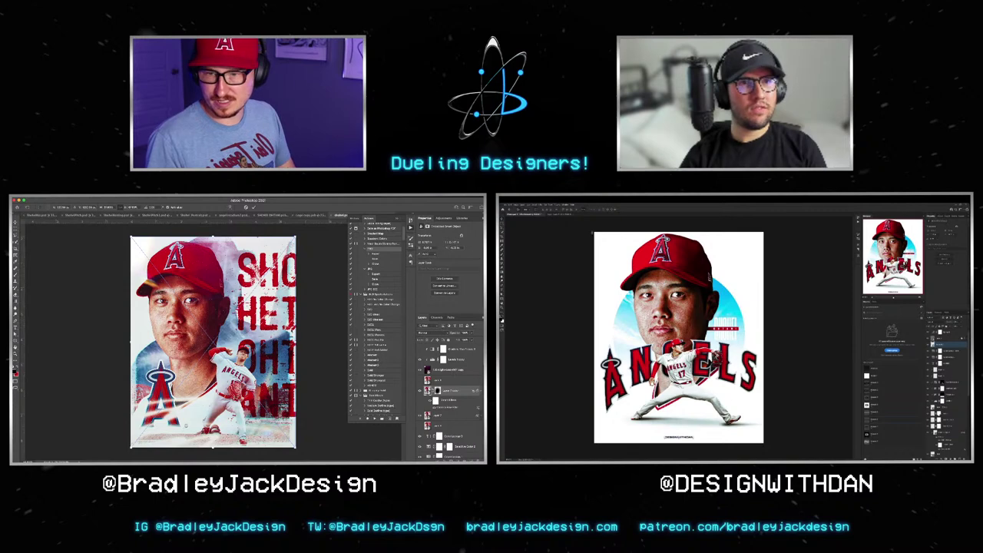
pyautogui.press('Return')
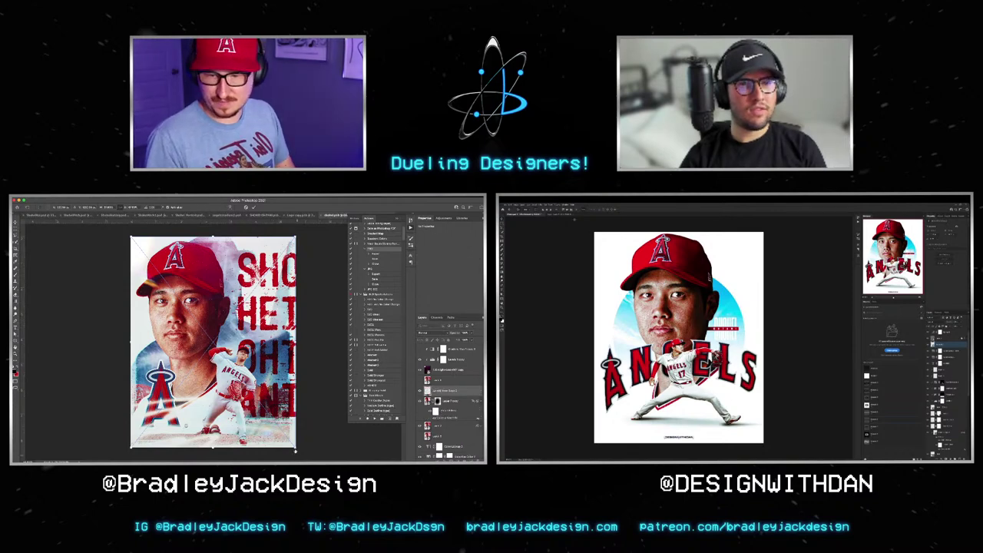
pyautogui.press('f')
pyautogui.press('f')
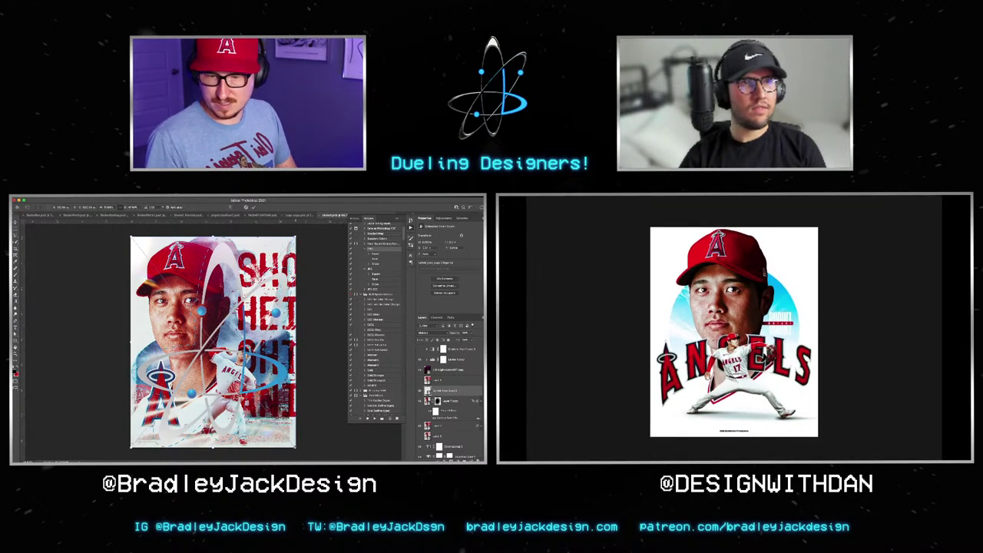
pyautogui.press('f')
pyautogui.press('Escape')
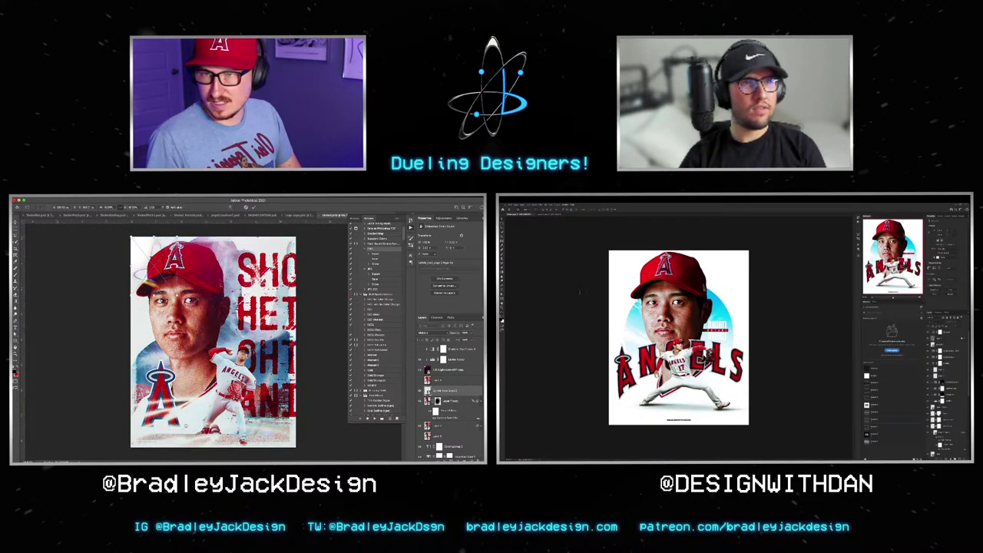
pyautogui.hotkey('ctrl', 'shift', ']')
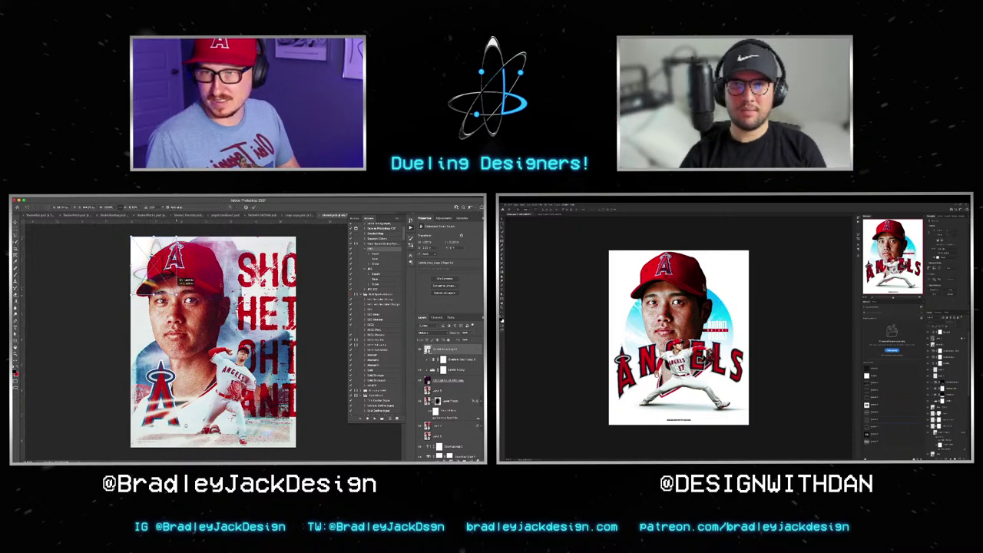
pyautogui.moveTo(175, 273); pyautogui.dragTo(143, 235)
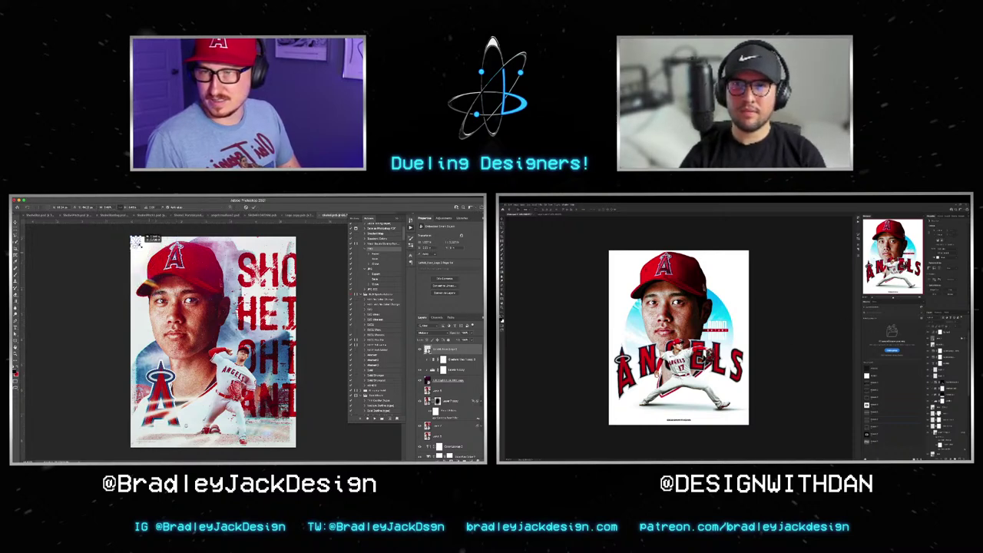
# Step: Commit the resized atom logo, preview the poster full screen, and bring Twitter forward
pyautogui.press('Return')
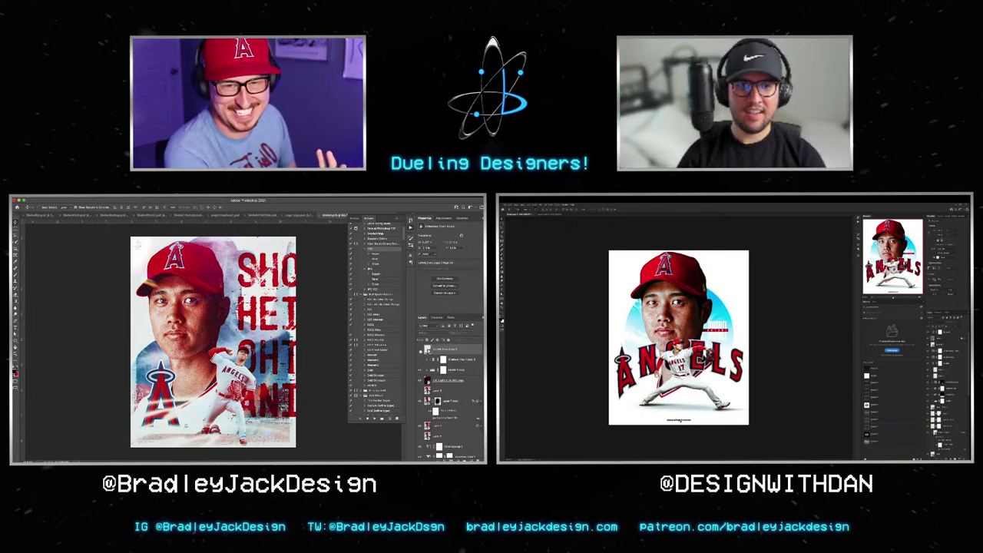
pyautogui.press('f')
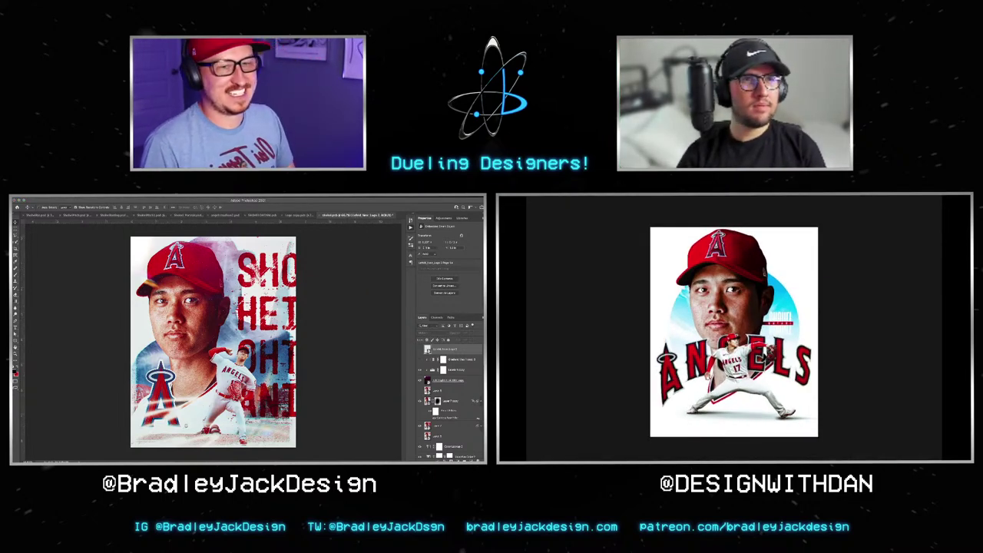
pyautogui.press('f')
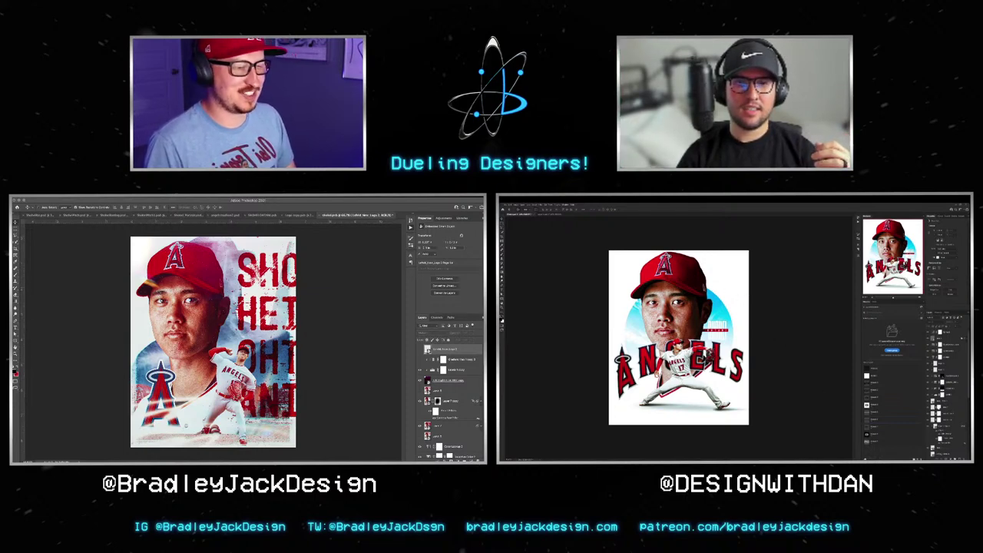
pyautogui.press('f')
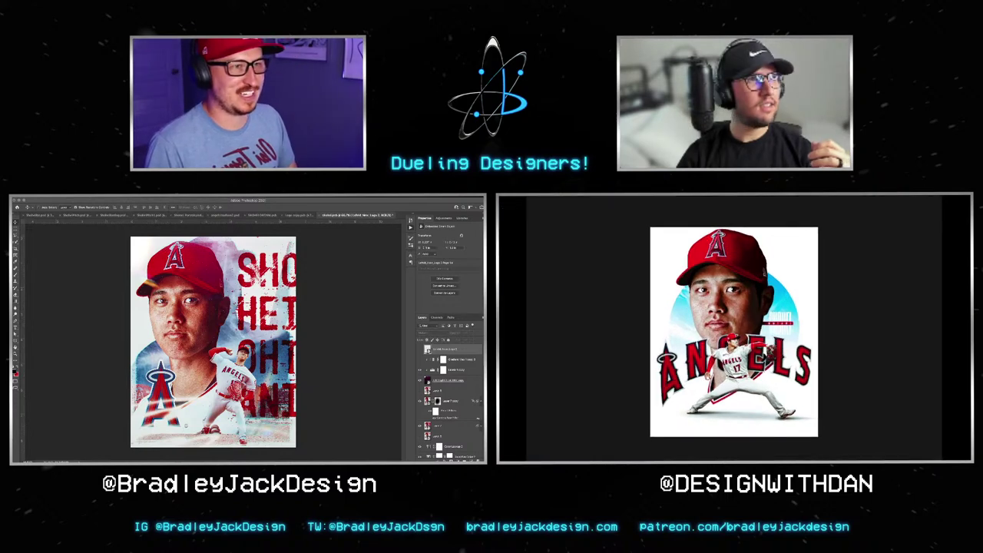
pyautogui.press('f')
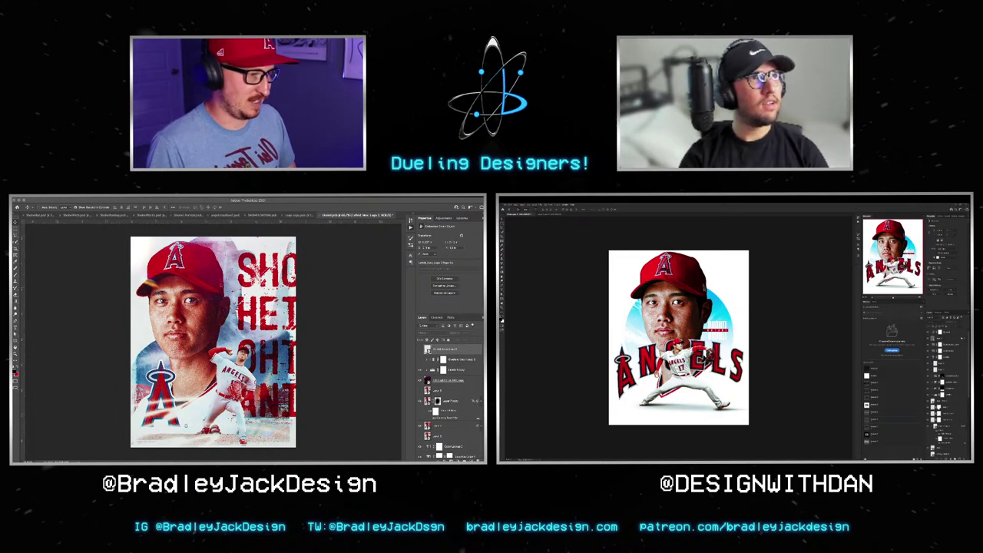
pyautogui.press('super+Tab')
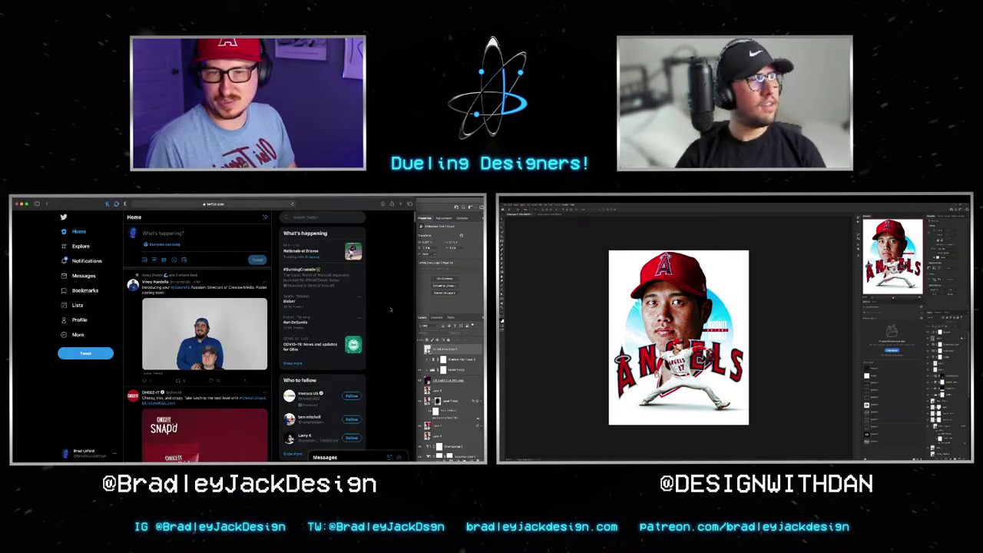
# Step: Attach the poster image and write a 'battle' caption tagging the other designer and inviting votes
pyautogui.scroll(-5, 196, 360)
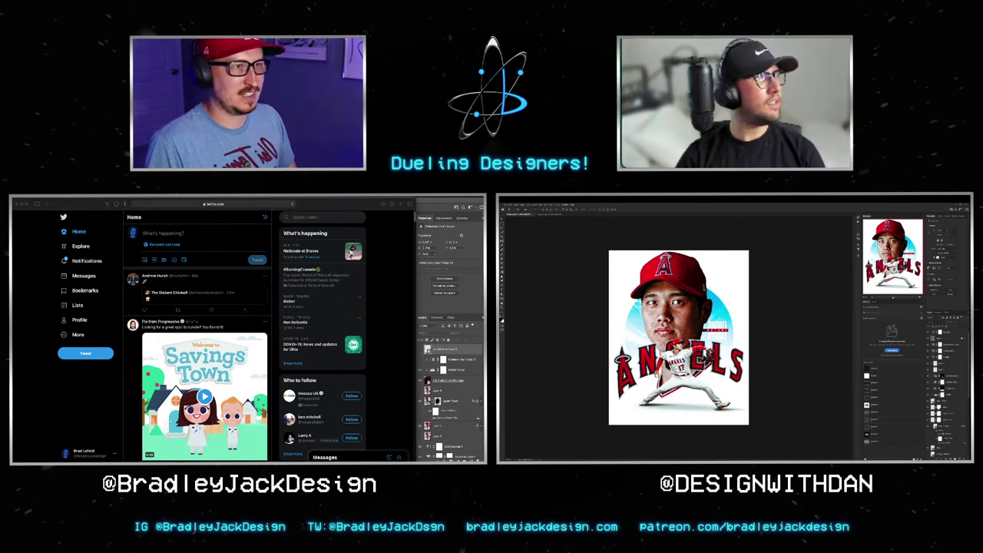
pyautogui.moveTo(191, 240); pyautogui.dragTo(185, 240)
pyautogui.write('Results fro')
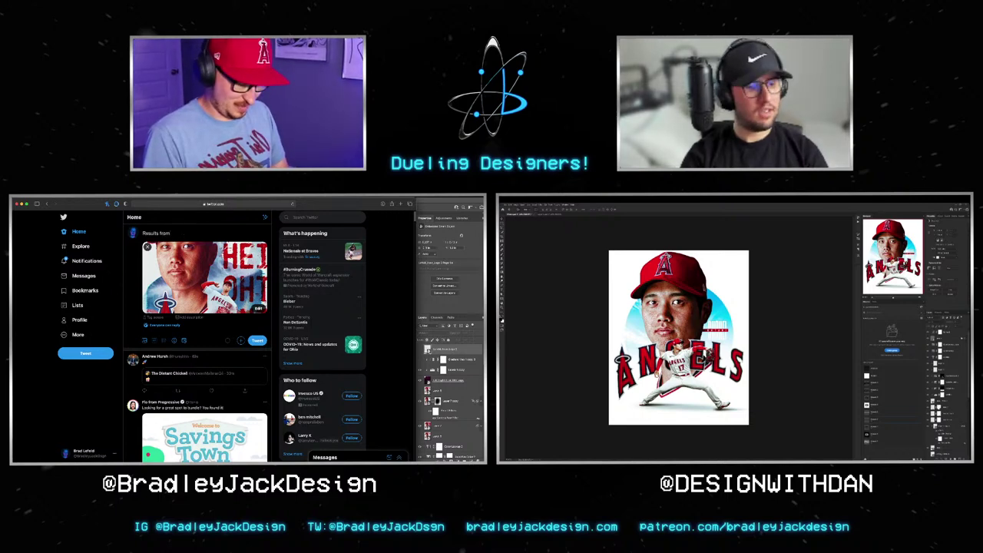
pyautogui.write('my "b')
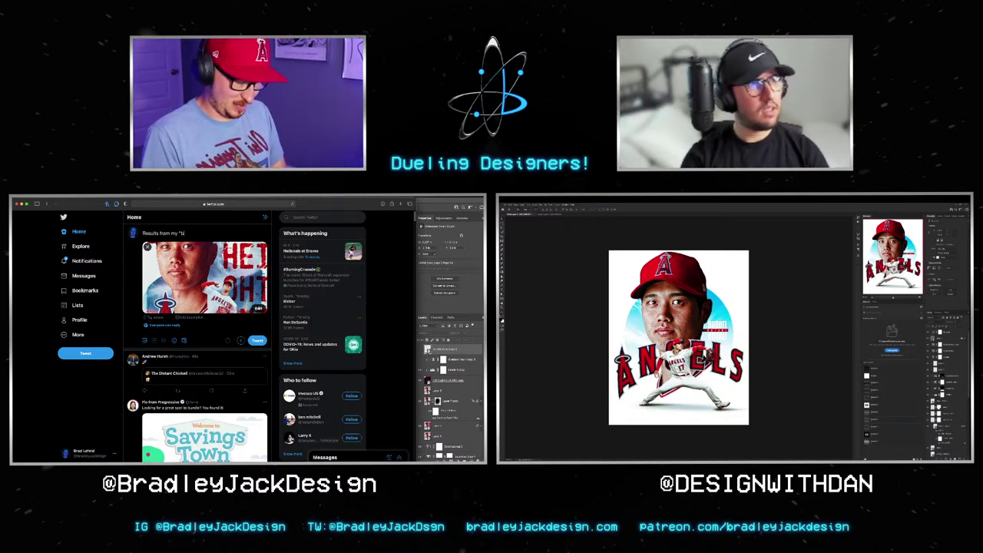
pyautogui.write('attle" with @D')
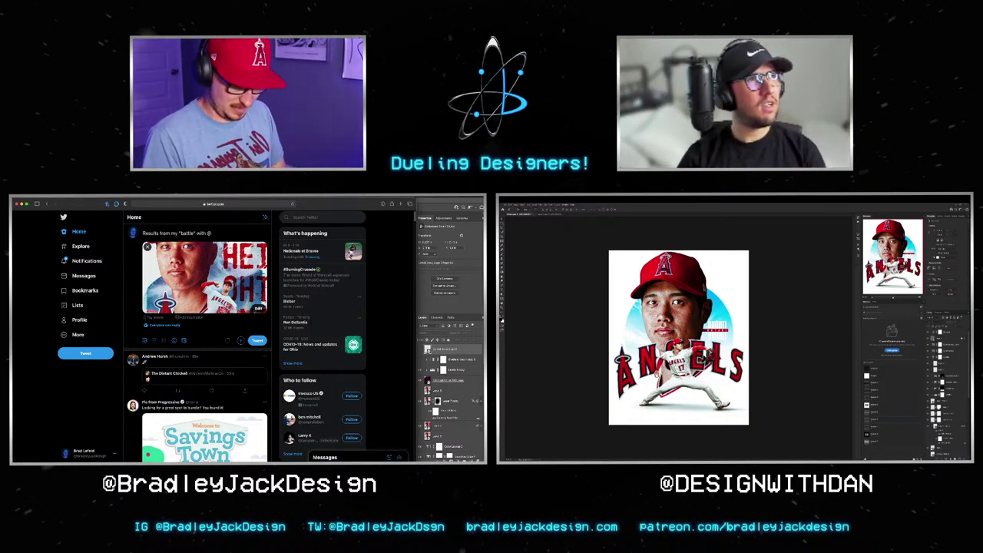
pyautogui.write('ESIG')
pyautogui.press('Return')
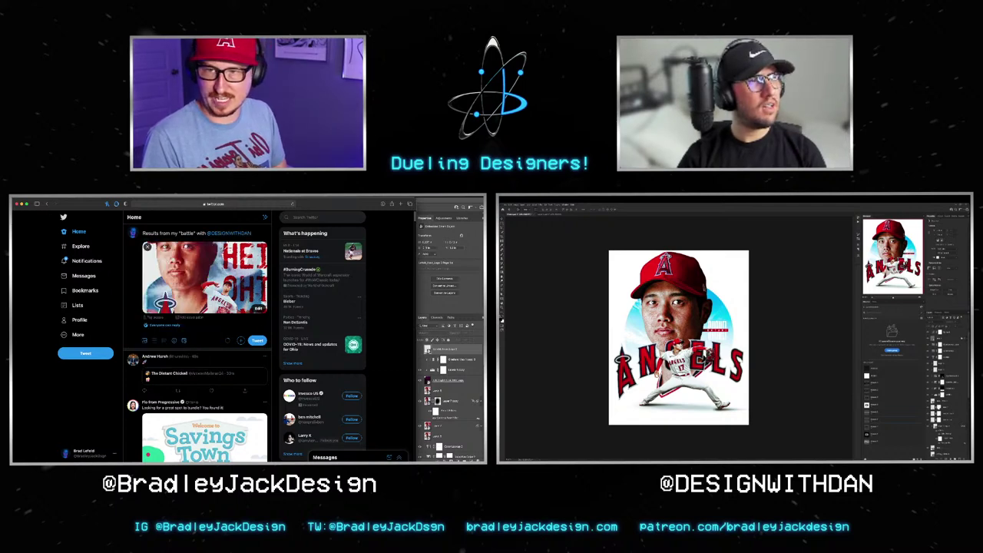
pyautogui.write('even though he ')
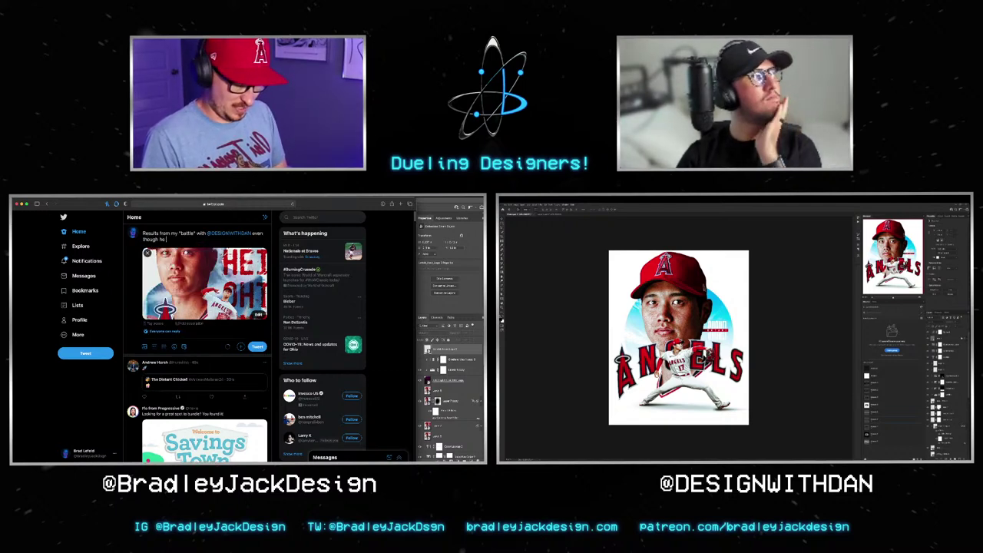
pyautogui.write('had ton')
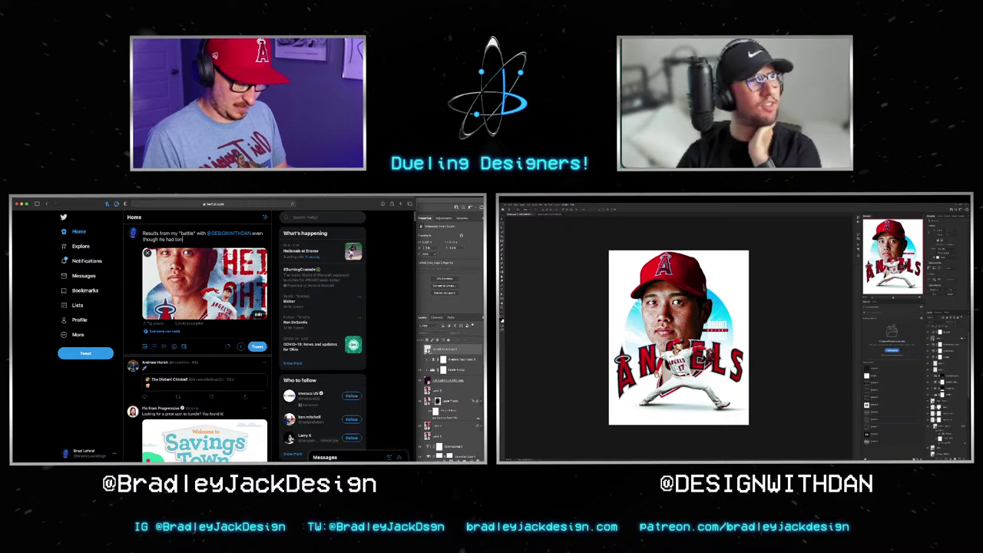
pyautogui.write('s of technicaly')
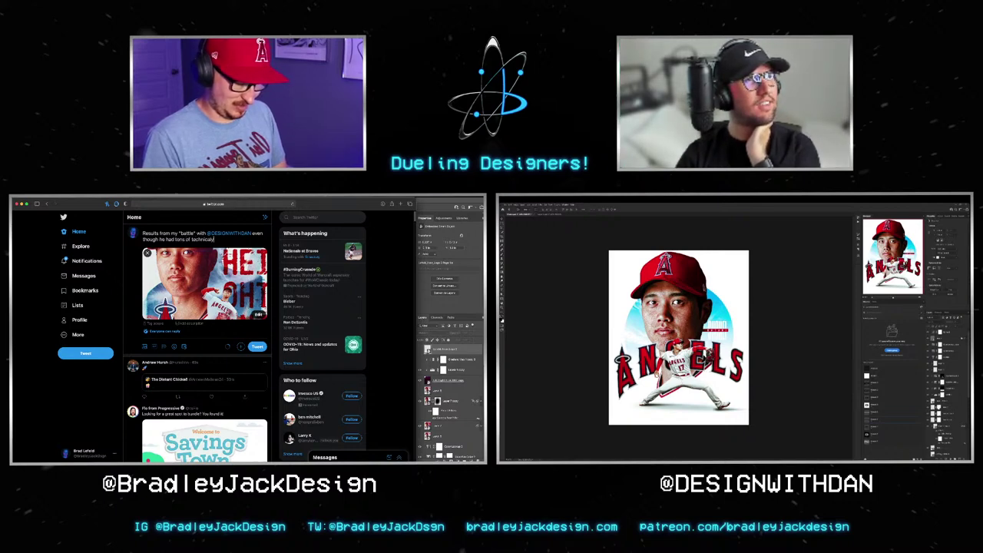
pyautogui.press('Return')
pyautogui.press('Return')
pyautogui.write('Which')
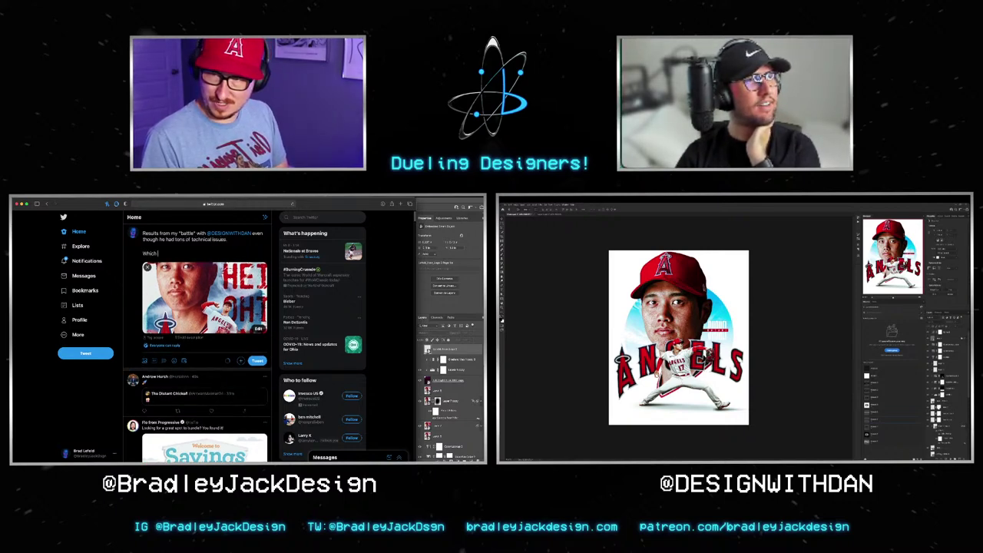
pyautogui.write(' do you like best?')
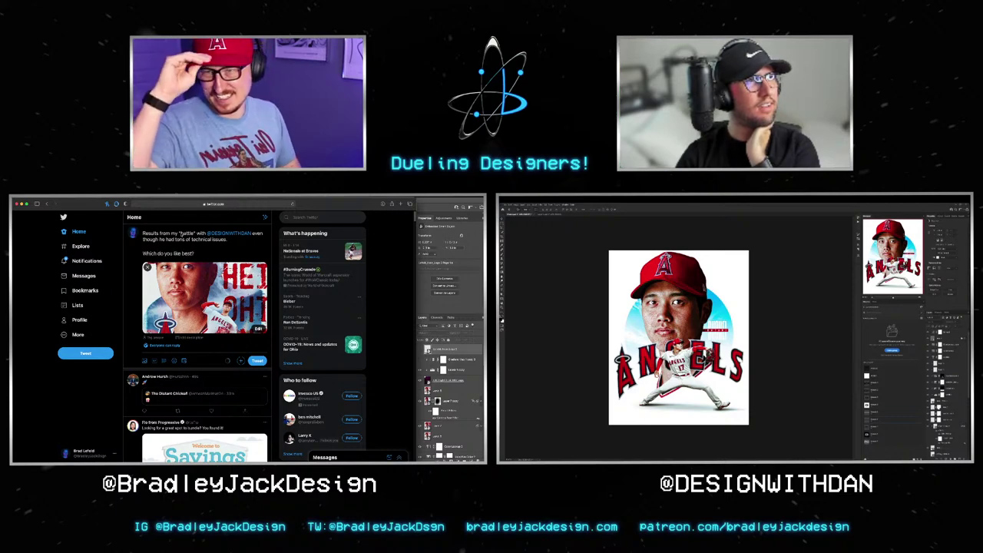
pyautogui.write(' Vote in the')
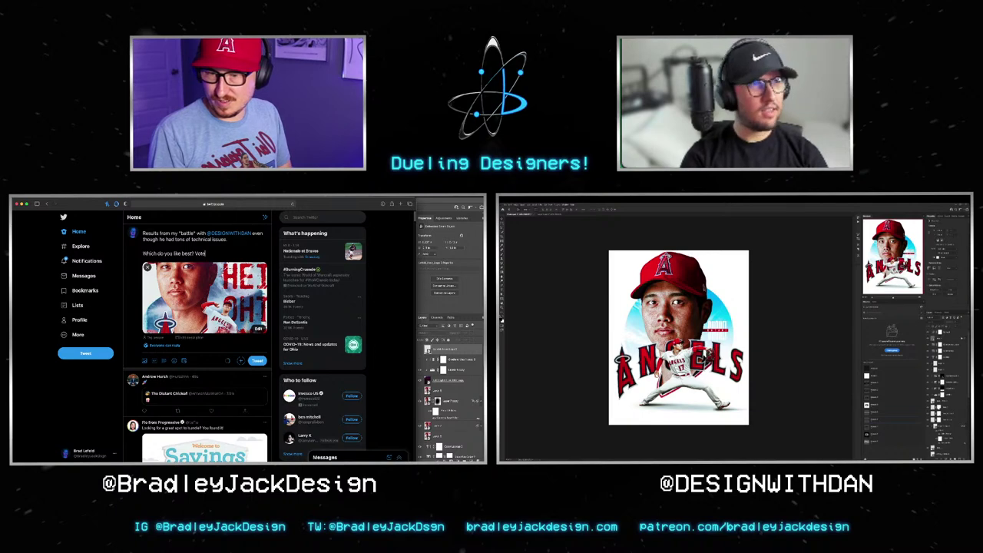
pyautogui.write(' next')
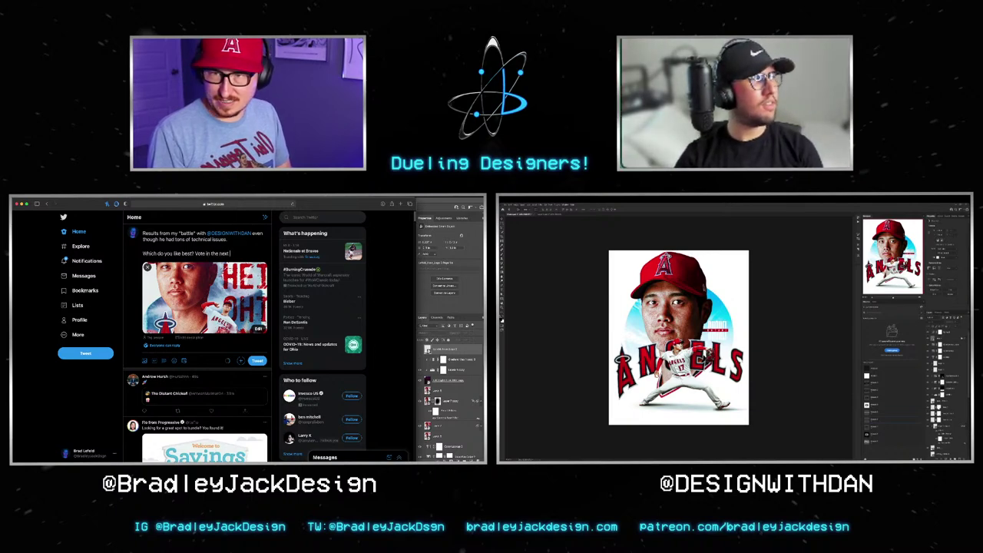
pyautogui.write(' tweet.')
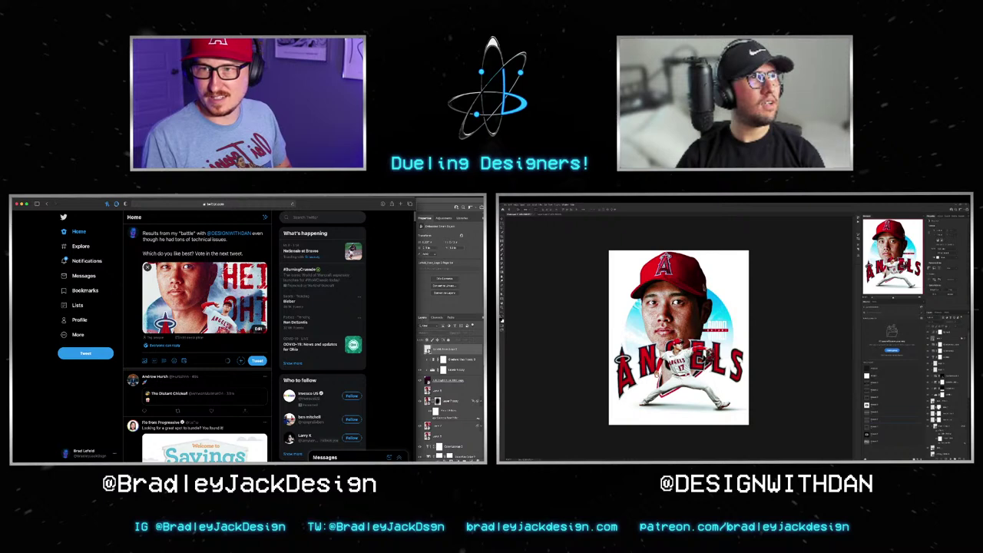
# Step: Reword it as 'Designer Duel' and add the hashtags #SportsDesign and #DesignerDuel
pyautogui.write('Design')
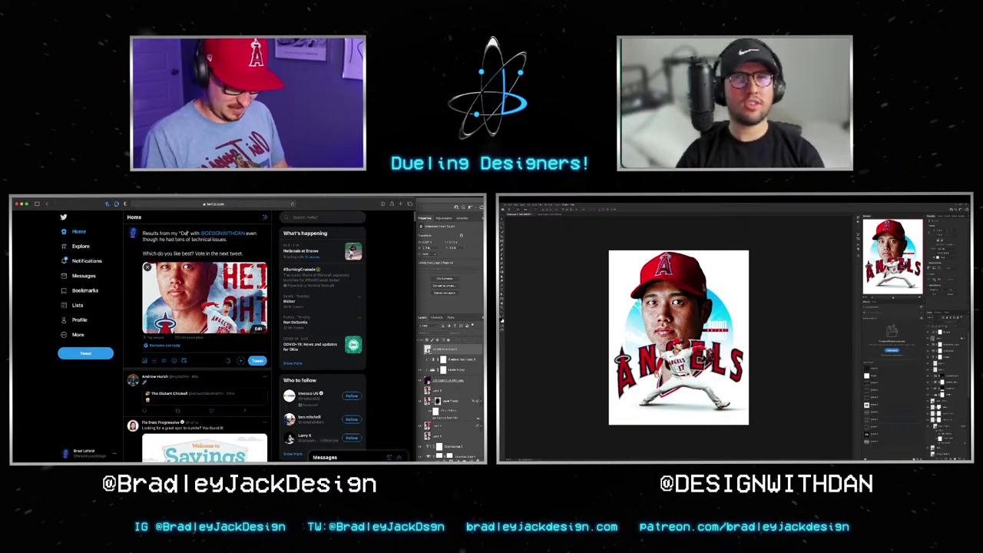
pyautogui.write('er Duel')
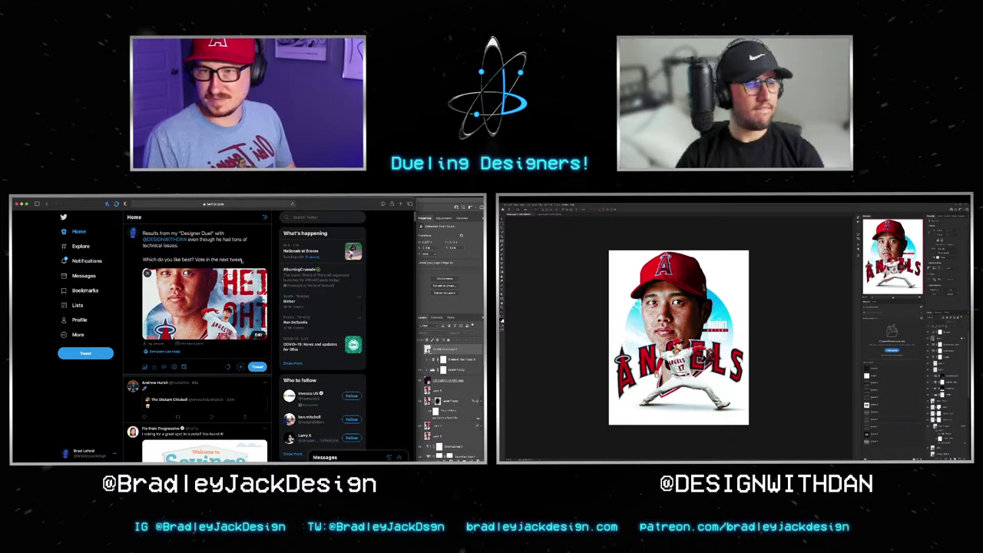
pyautogui.press('Return')
pyautogui.press('Return')
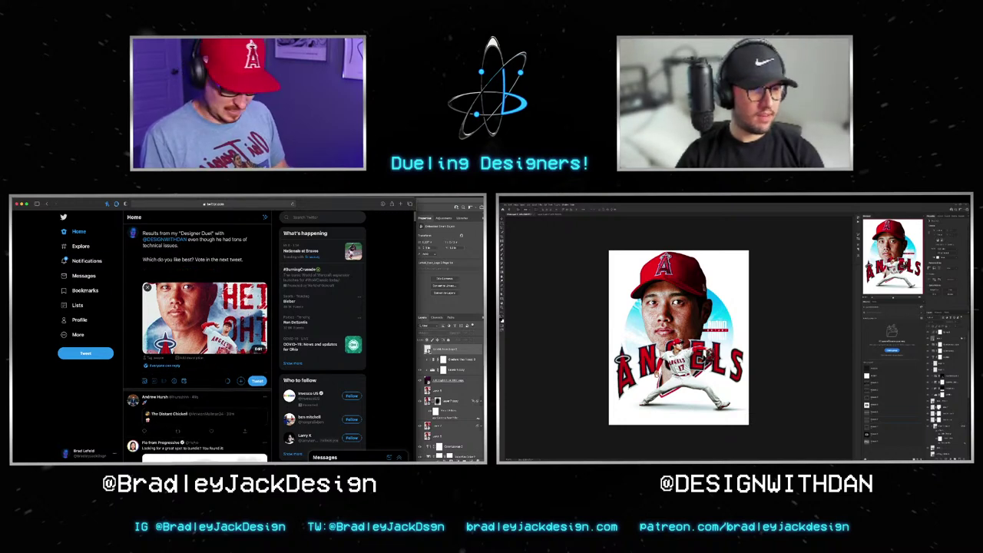
pyautogui.write('#SportsDesig')
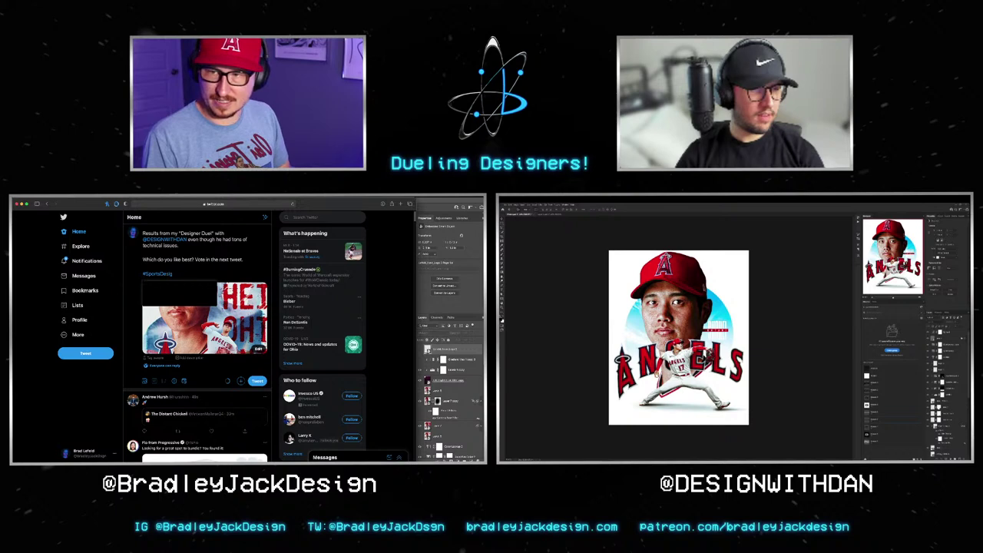
pyautogui.write('n @DesignerD')
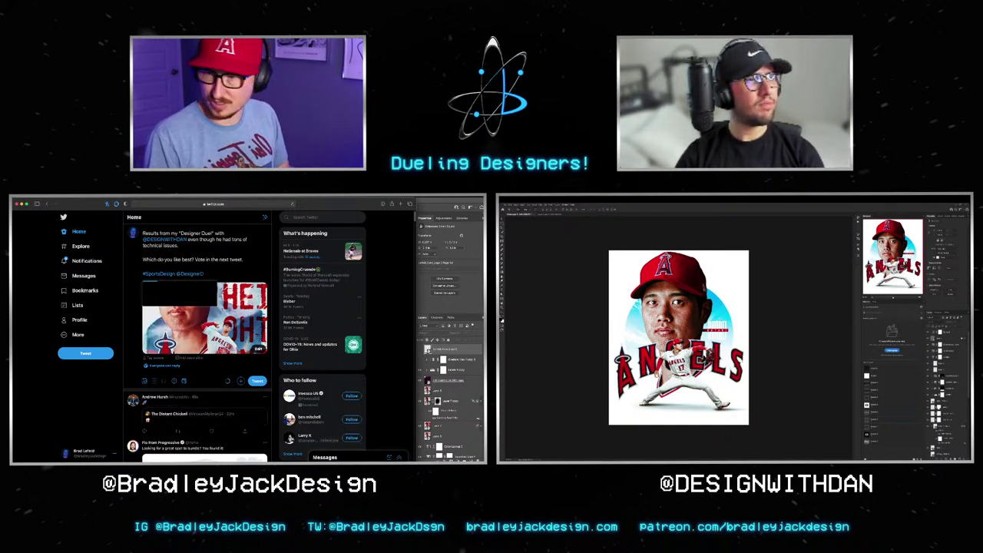
pyautogui.press('BackSpace')
pyautogui.press('BackSpace')
pyautogui.press('BackSpace')
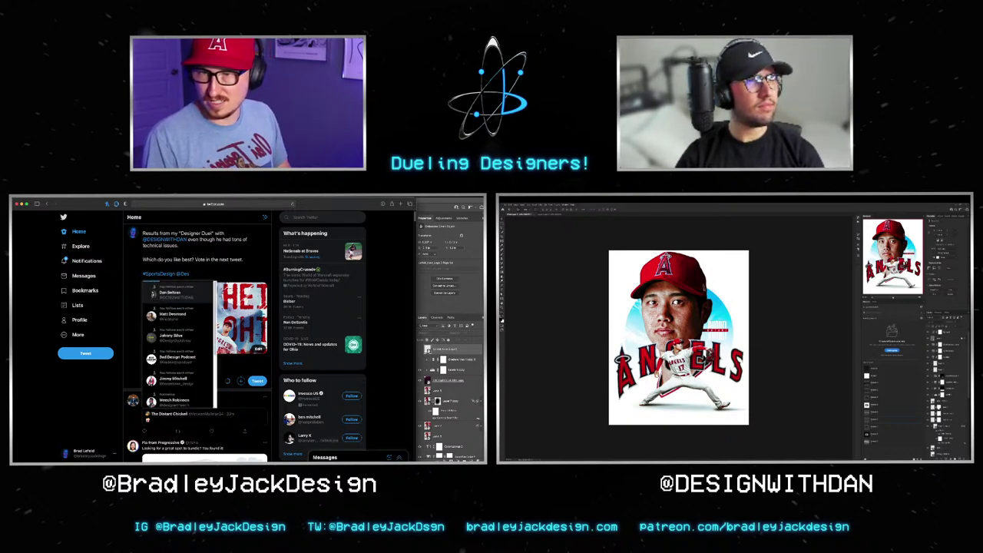
pyautogui.press('BackSpace')
pyautogui.press('BackSpace')
pyautogui.press('BackSpace')
pyautogui.write('#Designer')
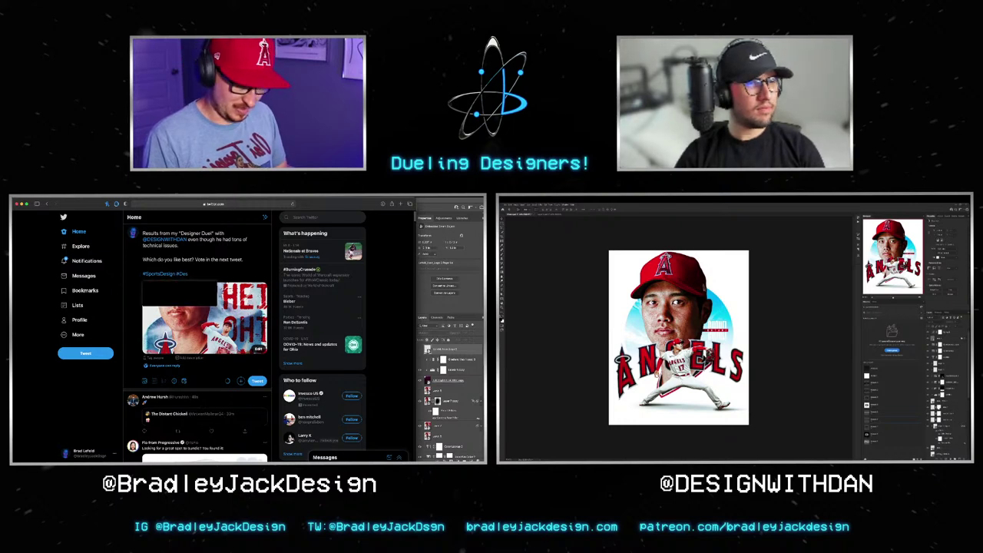
pyautogui.write('Duel')
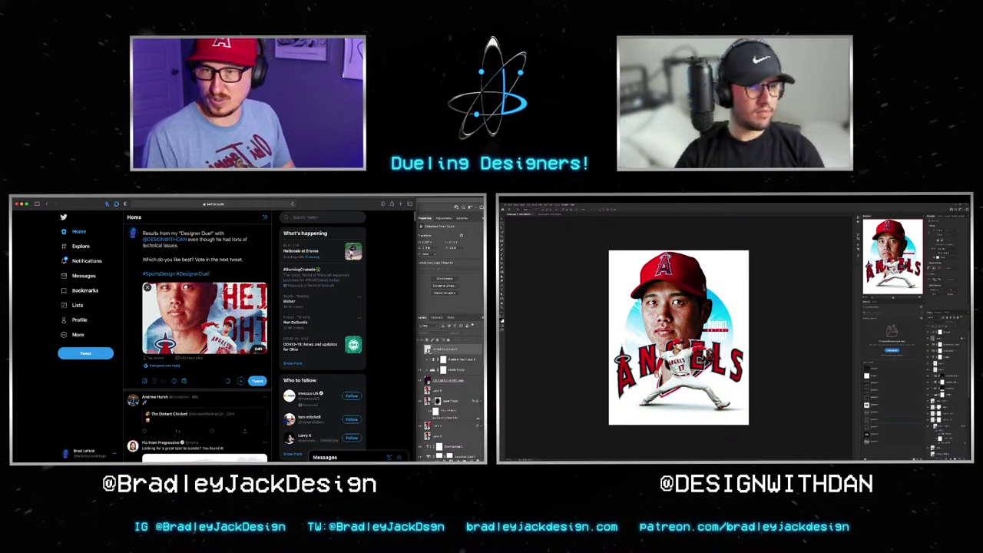
pyautogui.click(222, 271)
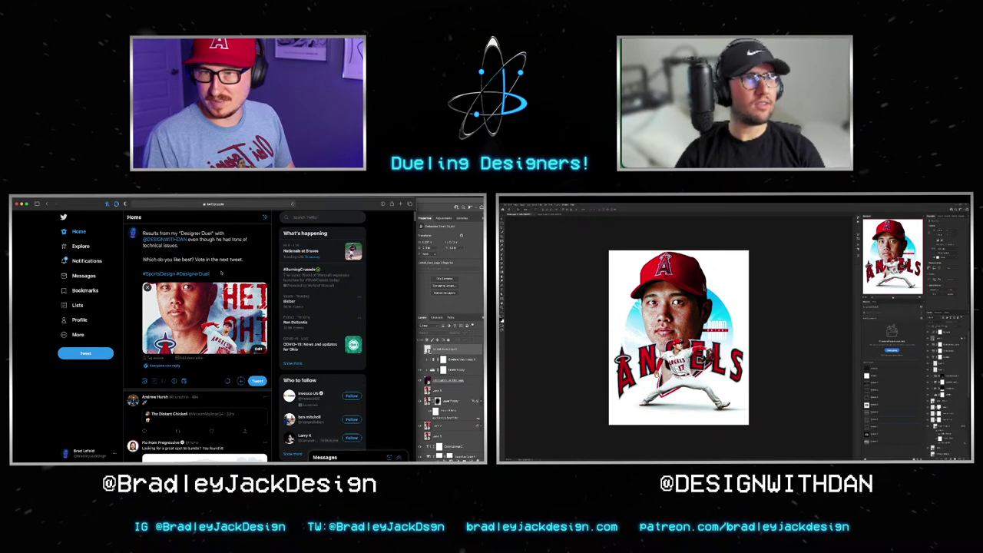
# Step: Open the Dropbox link shared in Discord to reach the Ohtani folder
pyautogui.click(419, 279)
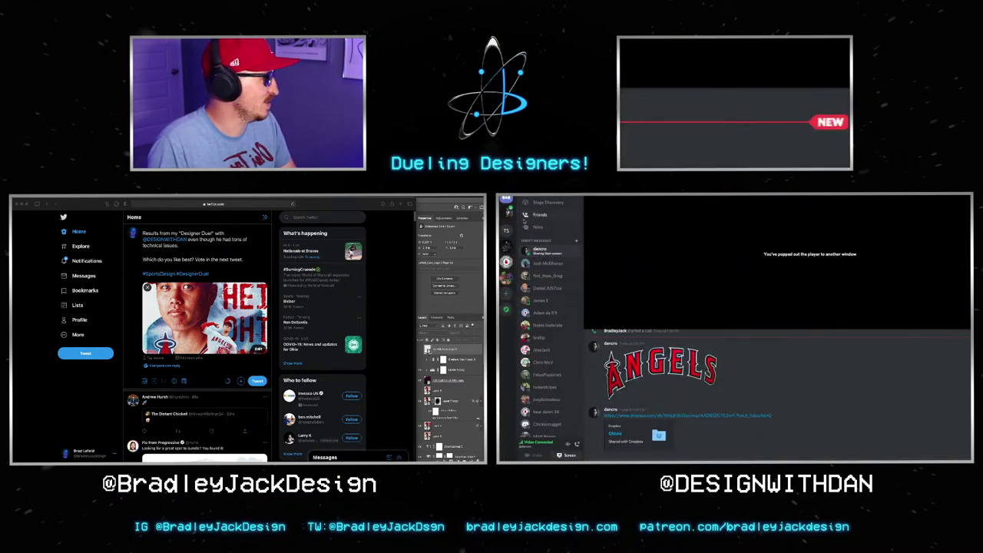
pyautogui.click(657, 416)
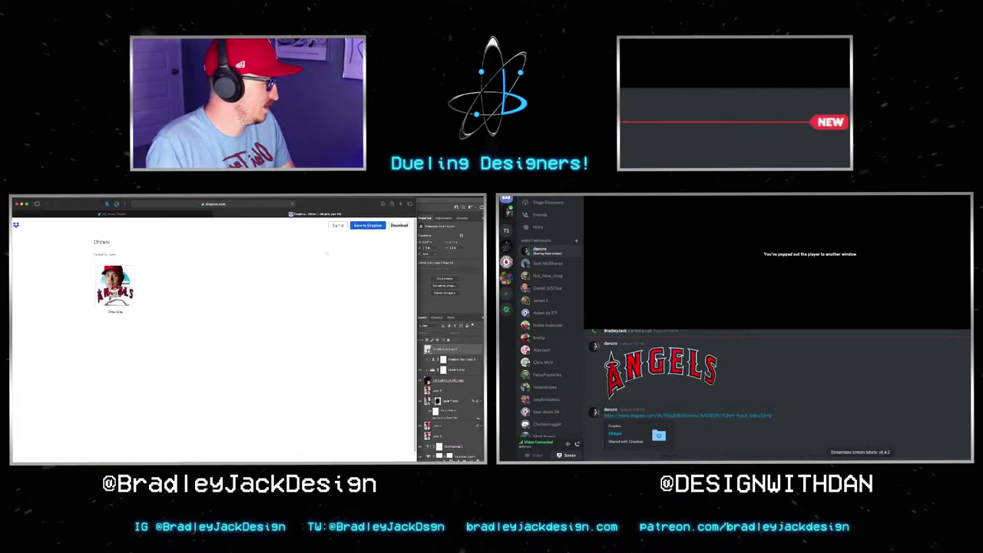
pyautogui.moveTo(776, 261)
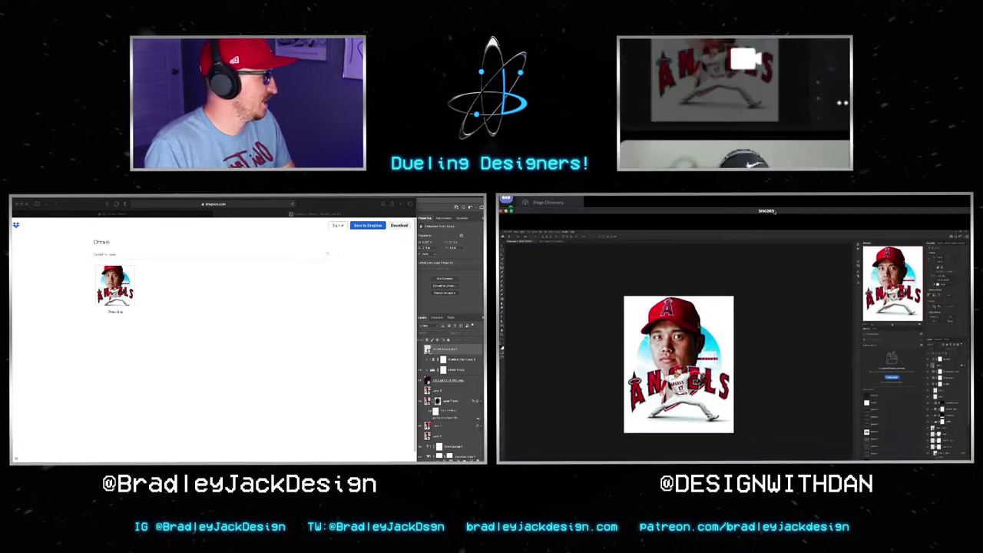
pyautogui.click(324, 241)
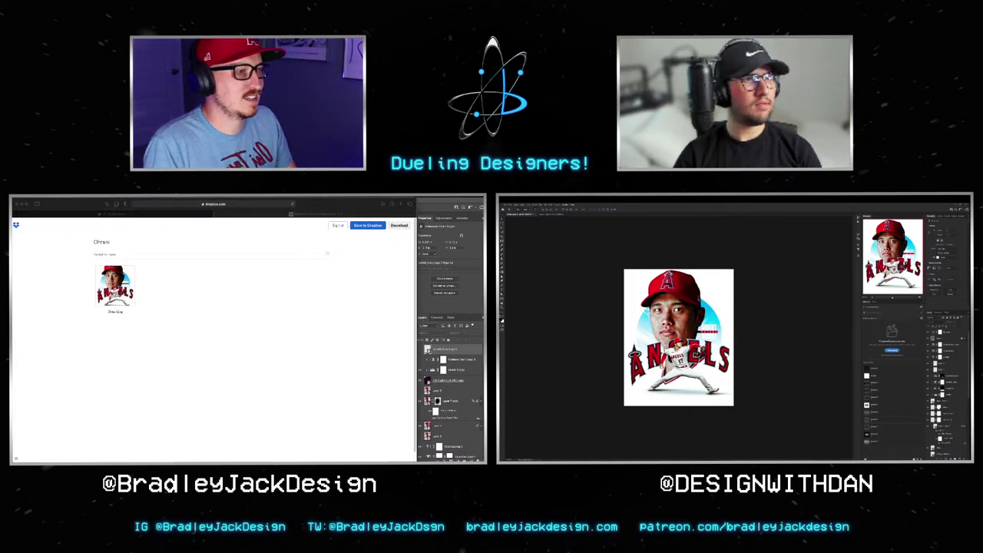
pyautogui.click(302, 302)
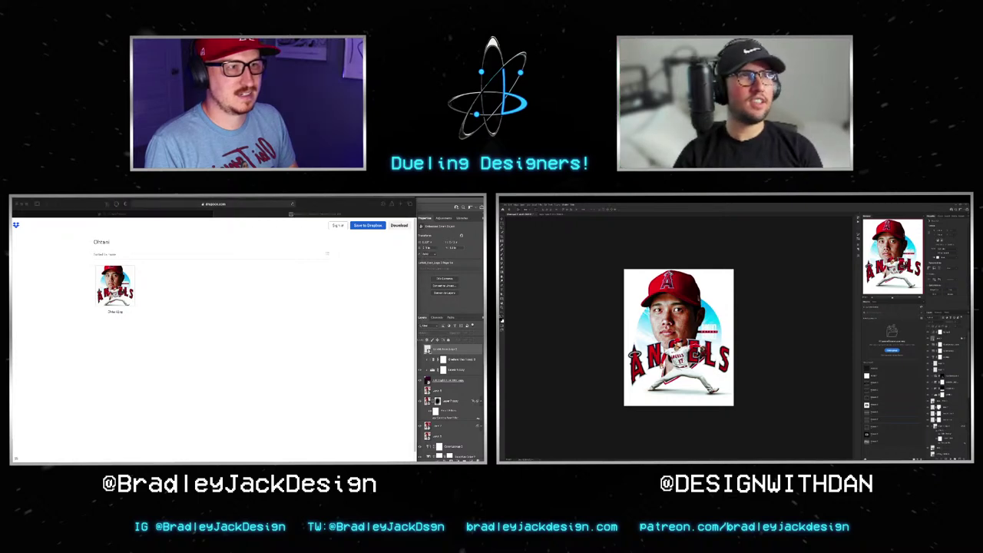
# Step: Add another hashtag to the Designer Duel tweet draft and remove the attached Ohtani poster image
pyautogui.click(184, 214)
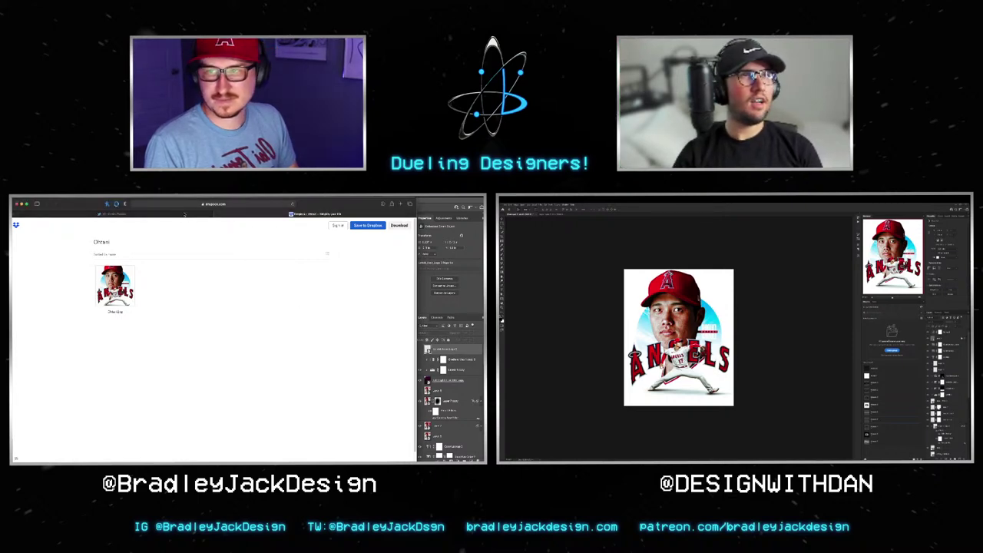
pyautogui.click(182, 215)
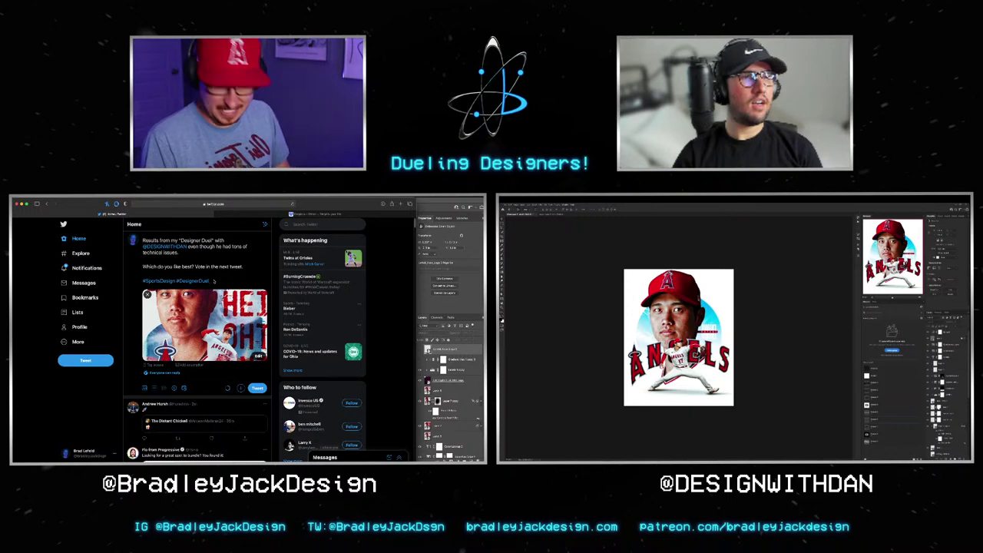
pyautogui.write('Sh')
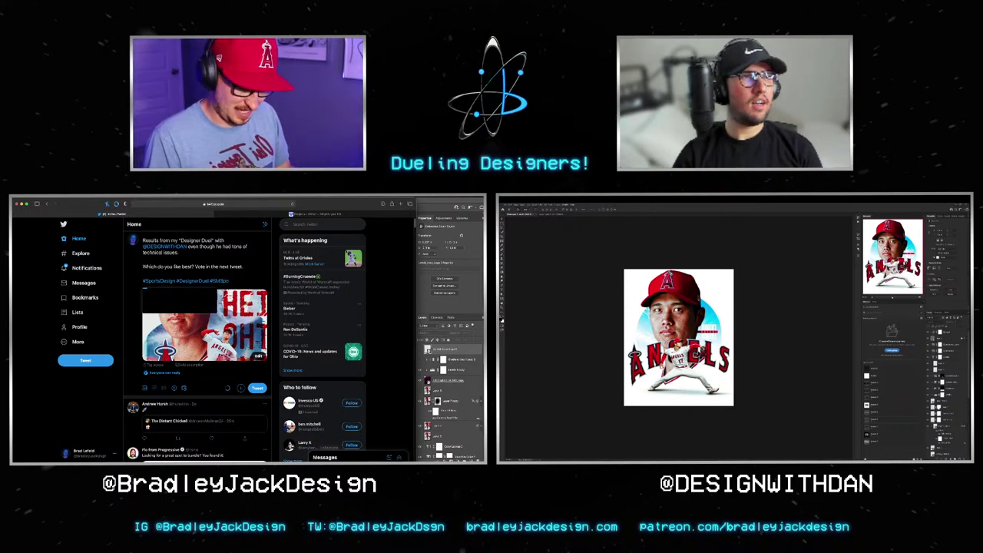
pyautogui.write('s')
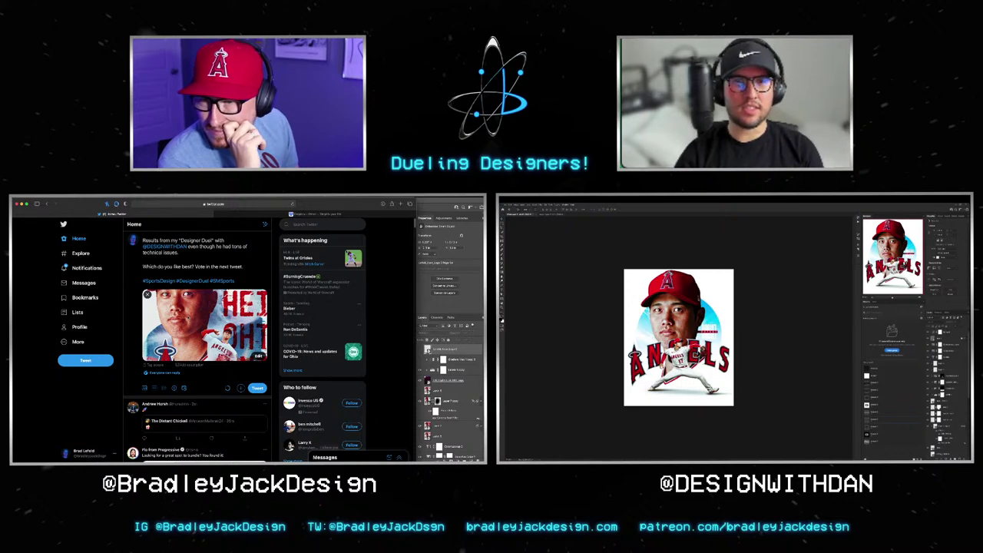
pyautogui.click(147, 295)
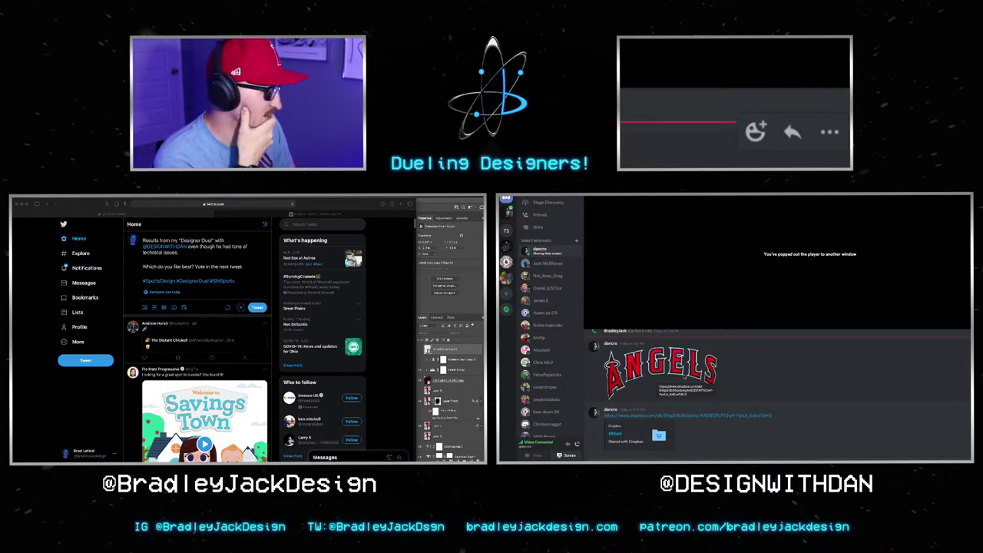
# Step: Reopen the shared Dropbox folder link and reload it until the image appears
pyautogui.click(678, 416)
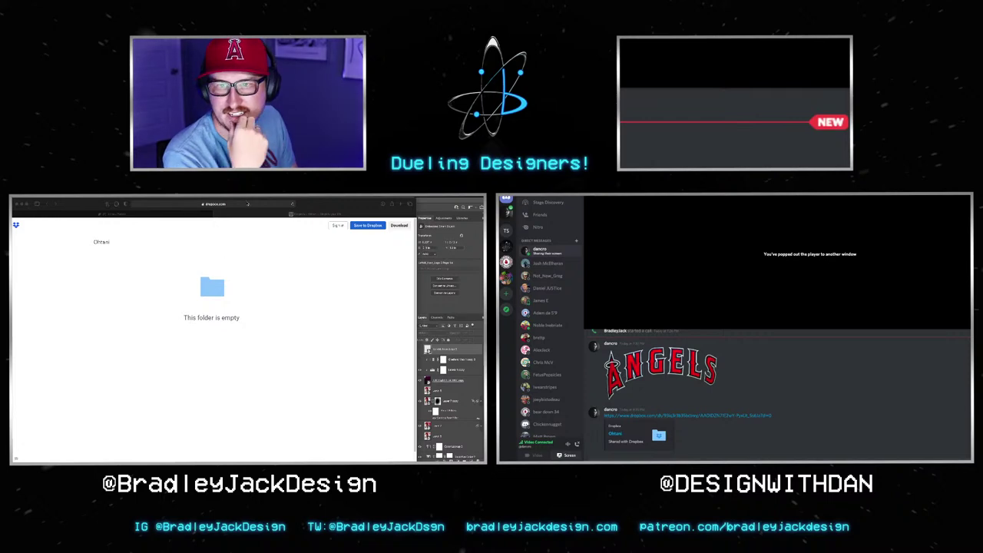
pyautogui.click(248, 203)
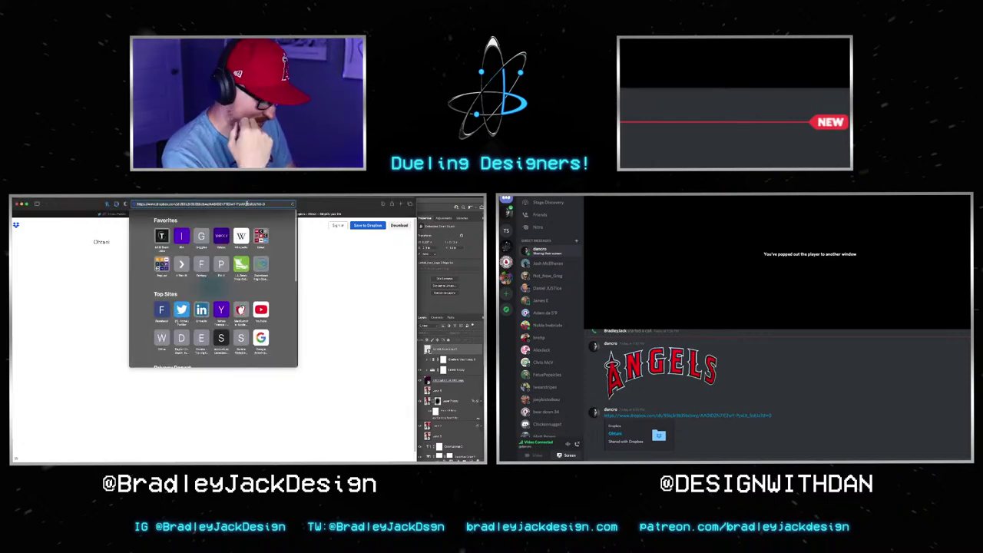
pyautogui.press('Return')
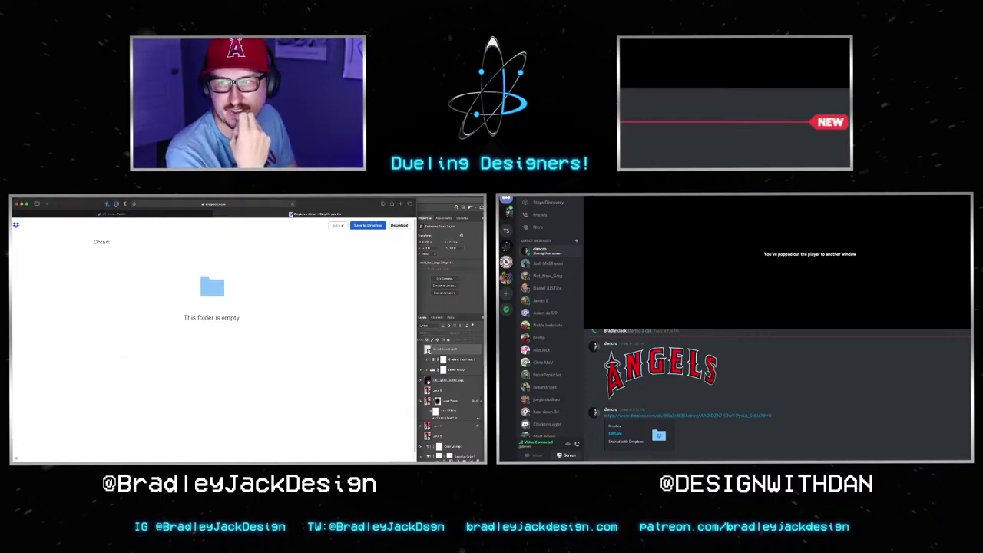
pyautogui.click(247, 204)
pyautogui.press('Return')
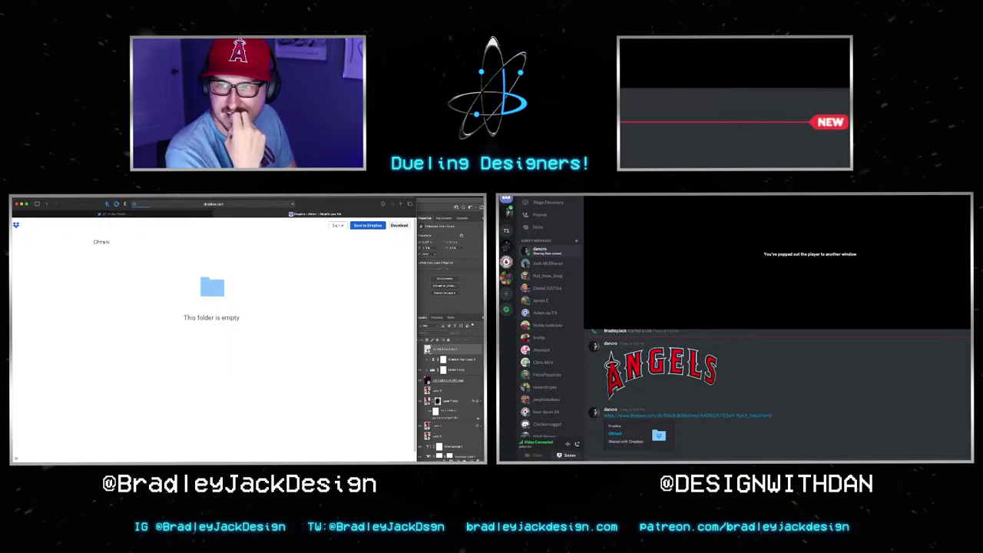
# Step: Preview Ohtani.png, direct-download it, and return to the Photoshop poster
pyautogui.click(115, 285)
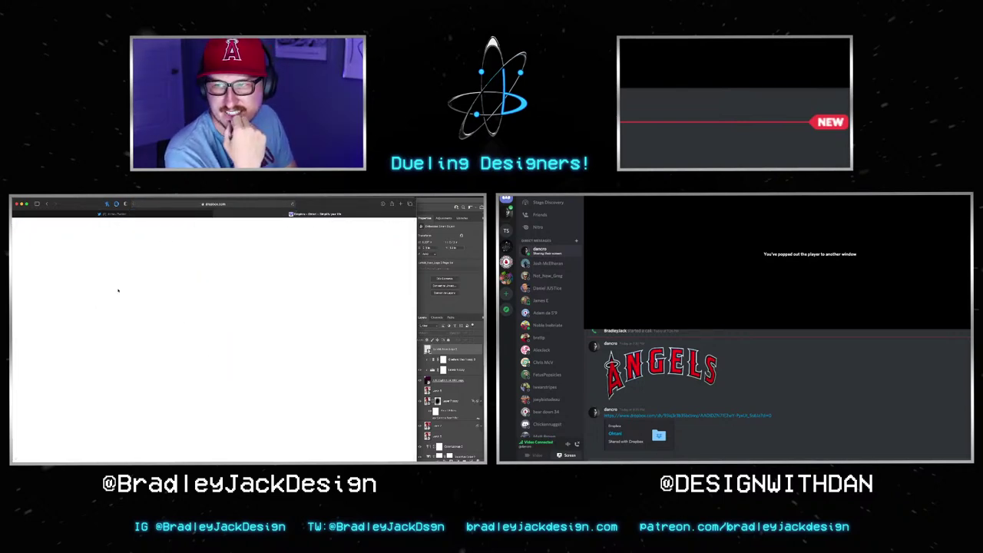
pyautogui.click(350, 224)
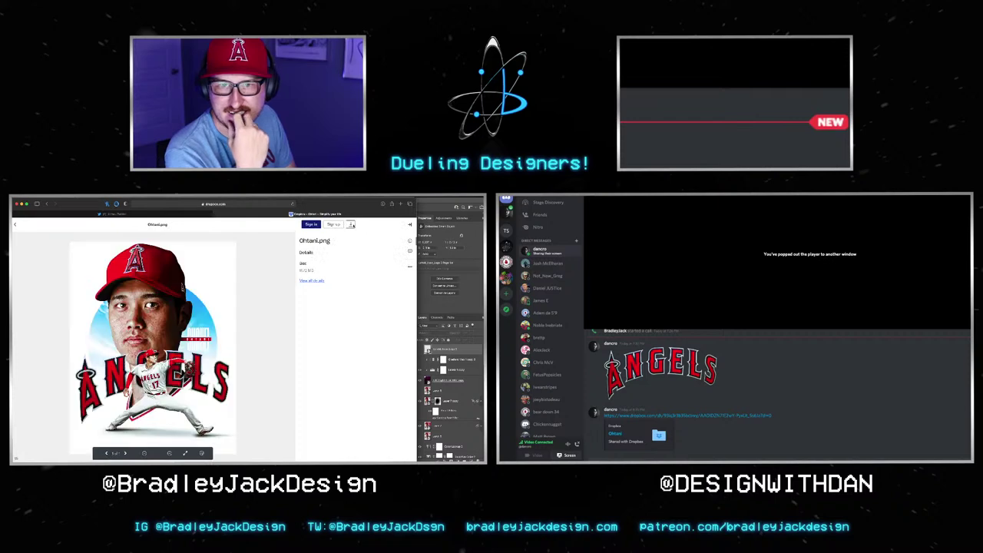
pyautogui.click(333, 238)
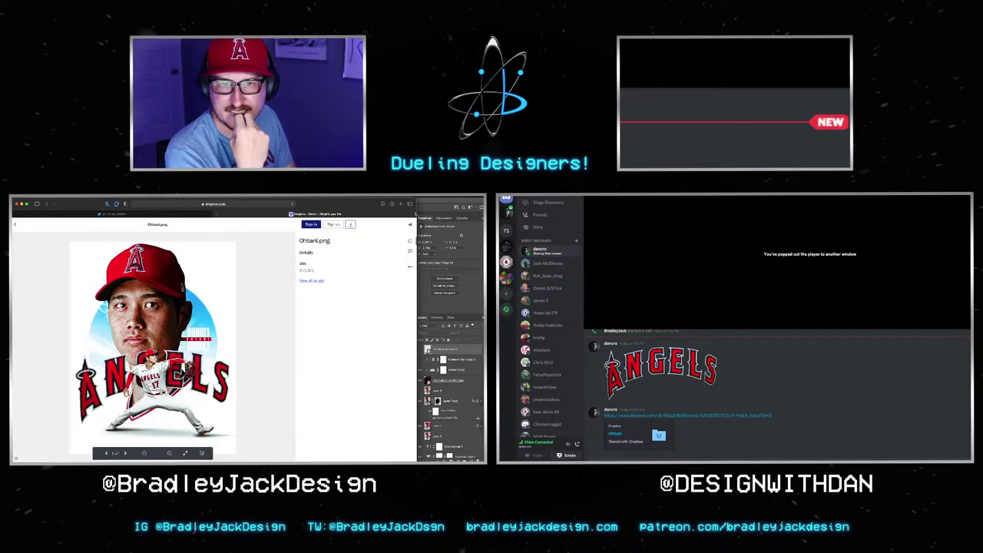
pyautogui.press('super+Tab')
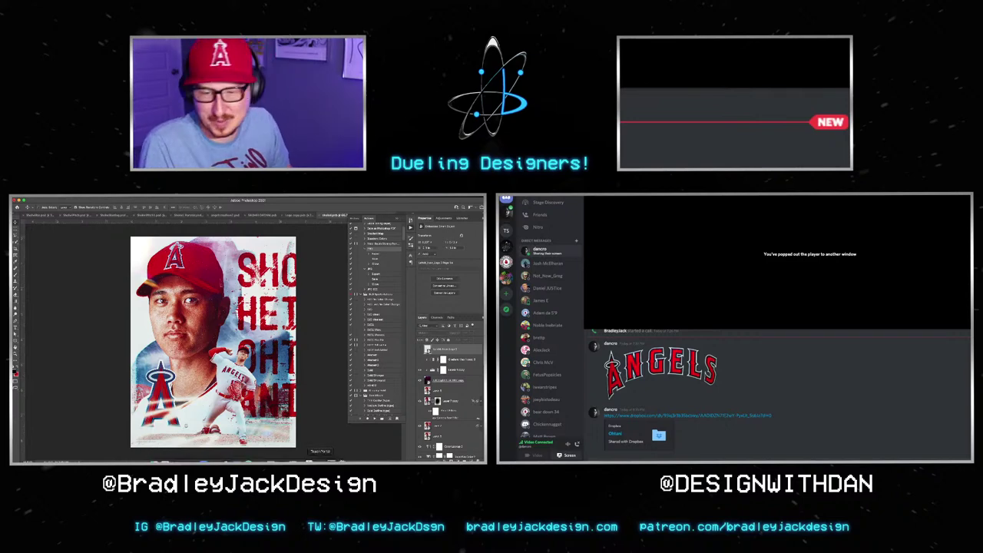
# Step: Attach the downloaded second Ohtani poster from Downloads beside the first in the tweet
pyautogui.moveTo(321, 456)
pyautogui.click(215, 456)
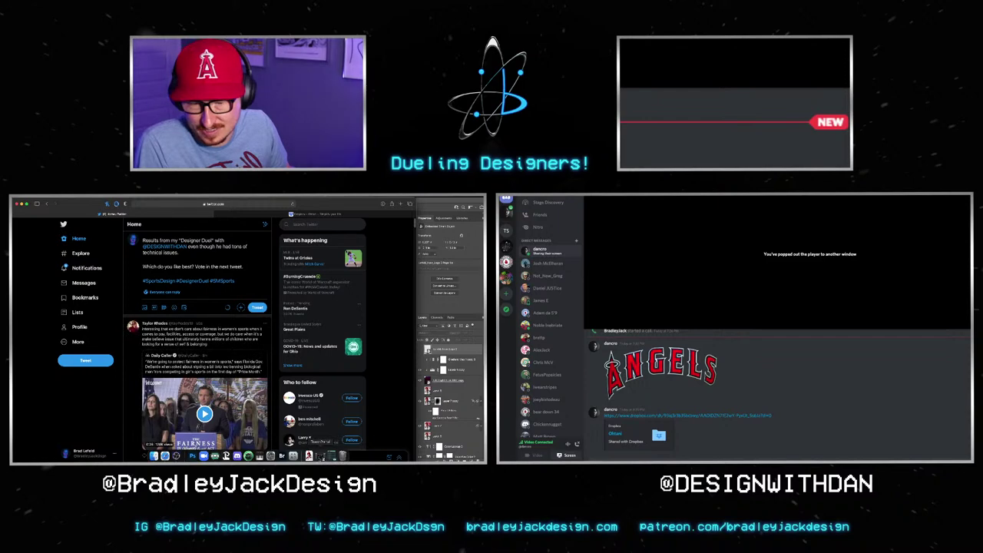
pyautogui.click(309, 456)
pyautogui.click(310, 456)
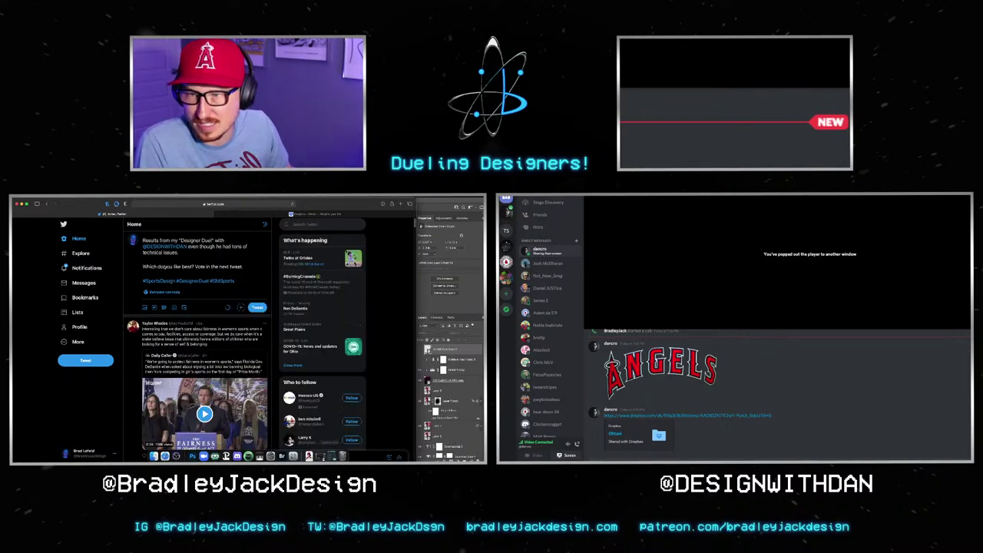
pyautogui.click(309, 455)
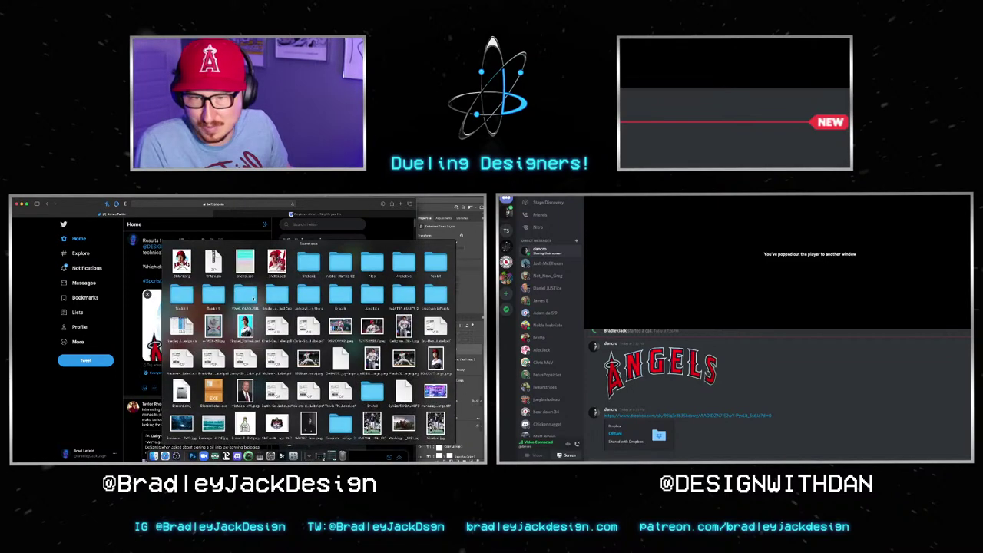
pyautogui.click(309, 456)
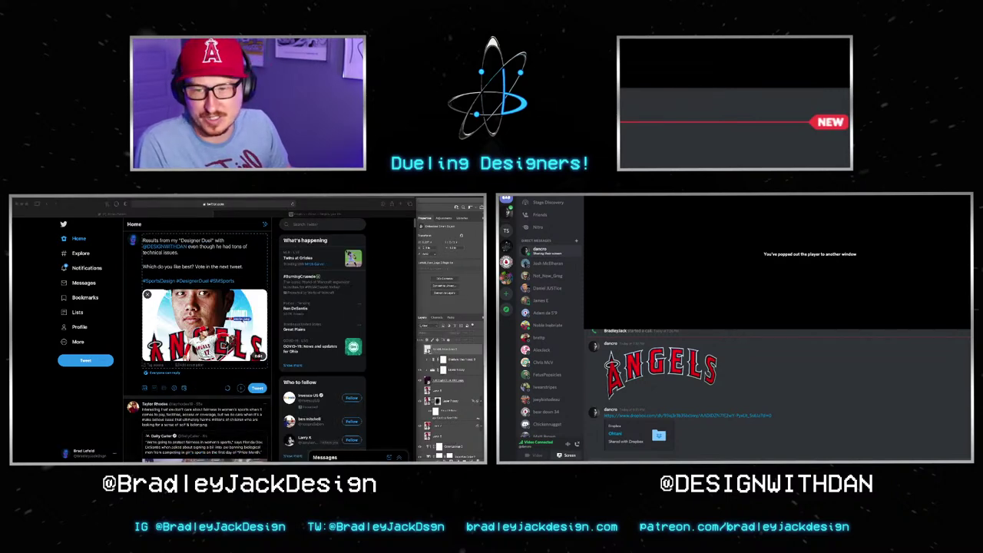
pyautogui.moveTo(302, 307); pyautogui.dragTo(253, 282)
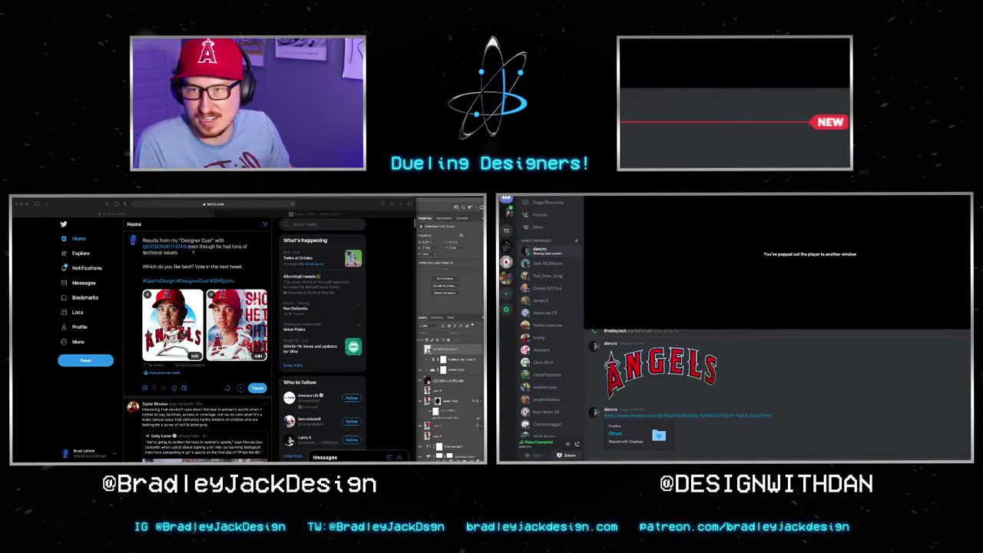
# Step: Add a follow-up tweet to the thread and begin typing its text
pyautogui.click(238, 260)
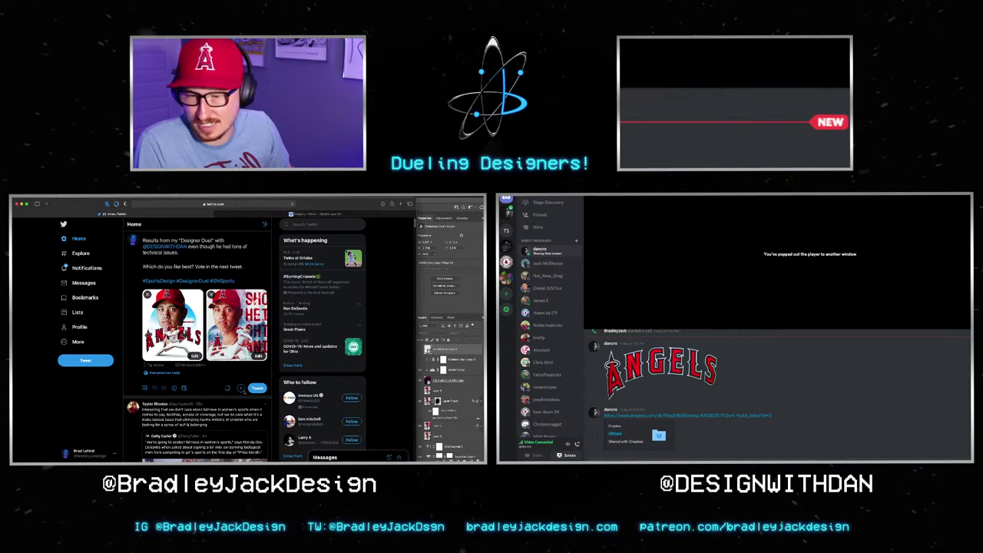
pyautogui.click(240, 388)
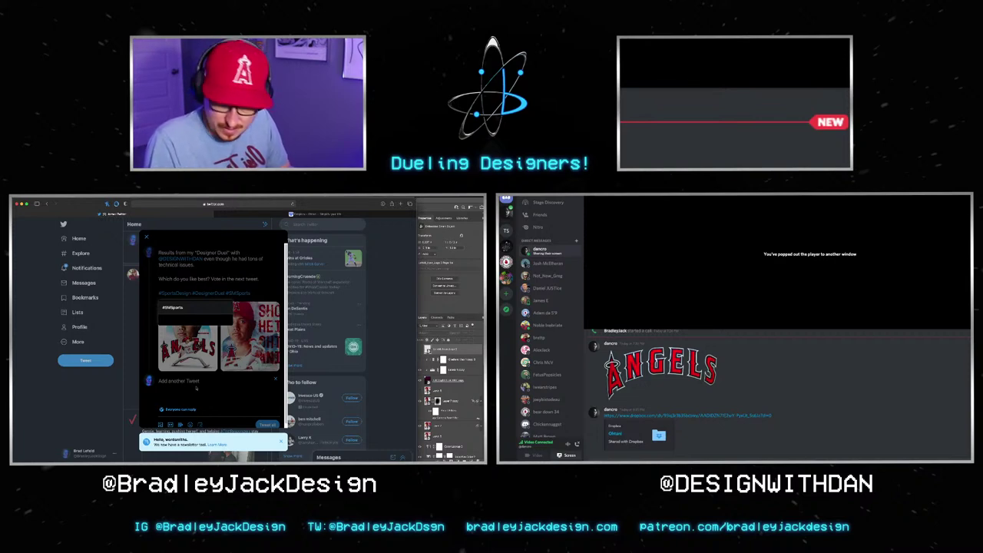
pyautogui.write('Let')
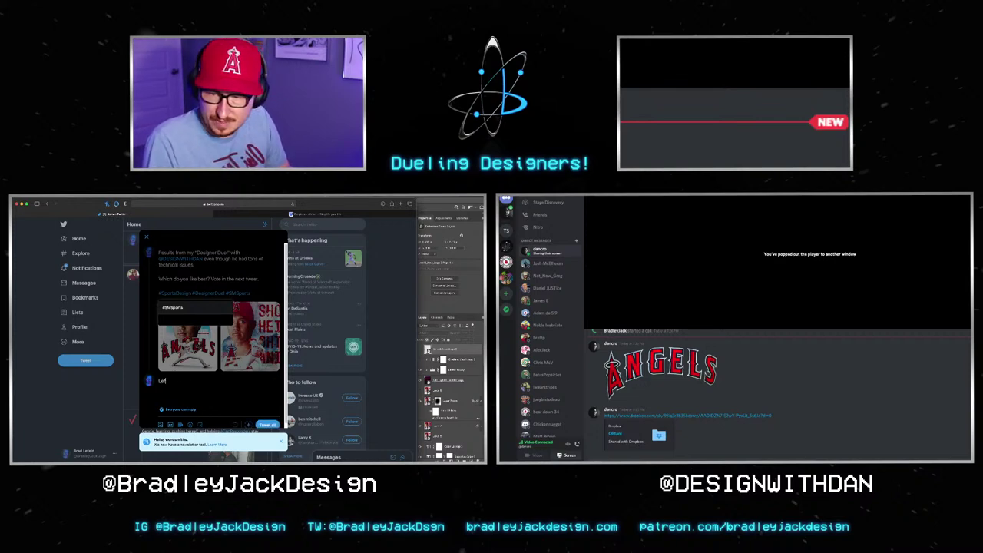
pyautogui.press('BackSpace')
pyautogui.press('BackSpace')
pyautogui.press('BackSpace')
pyautogui.write('Which')
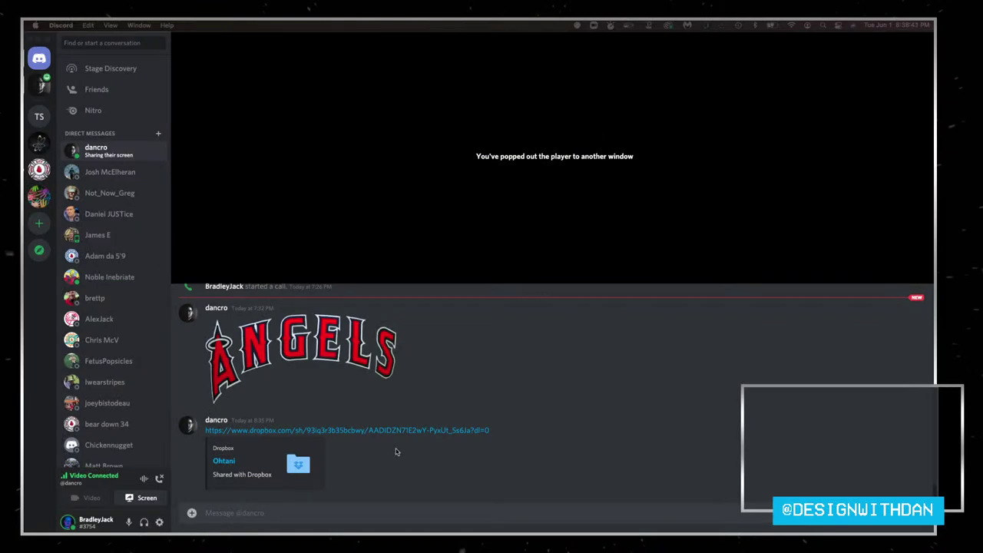
pyautogui.click(537, 405)
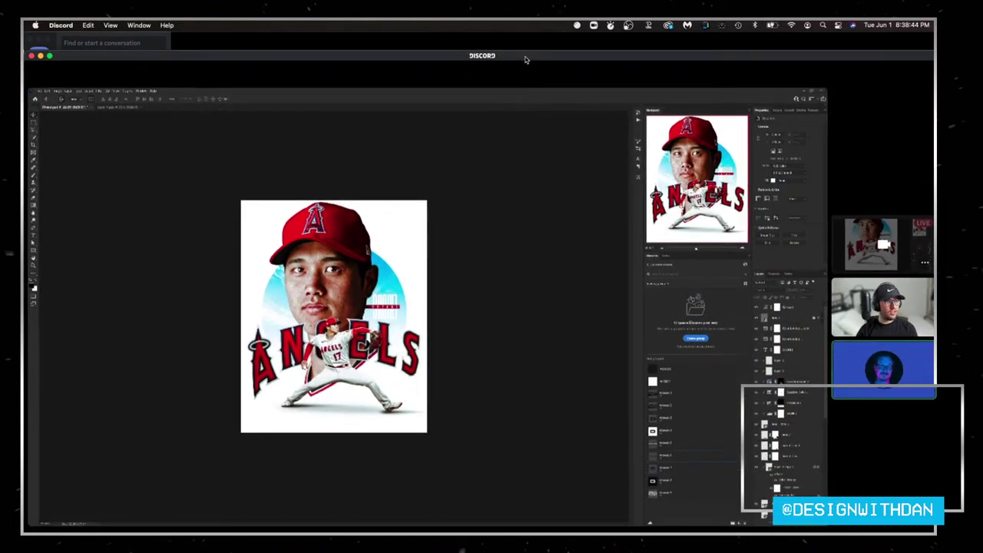
# Step: Maximize the popped-out Discord call and switch the main view to the other designer's camera
pyautogui.doubleClick(526, 59)
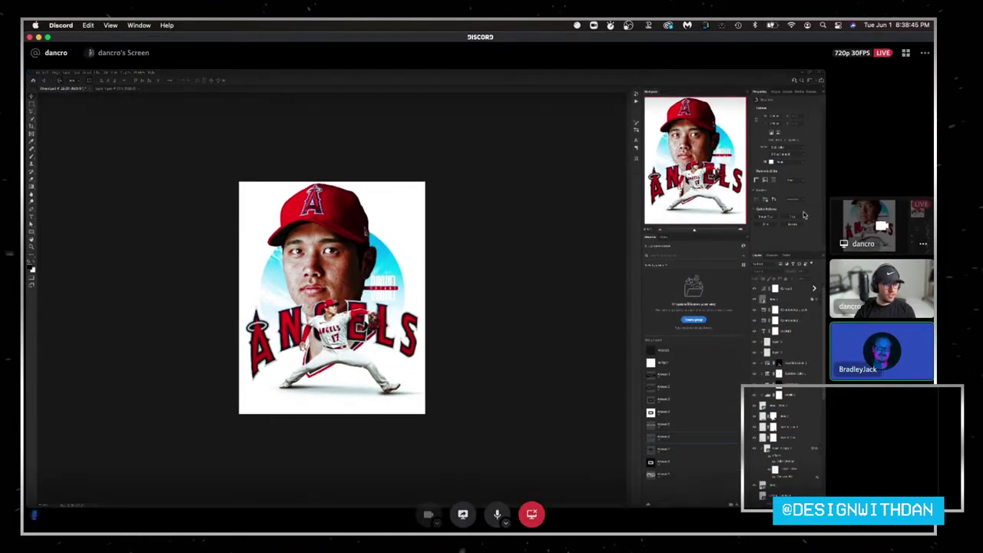
pyautogui.click(887, 288)
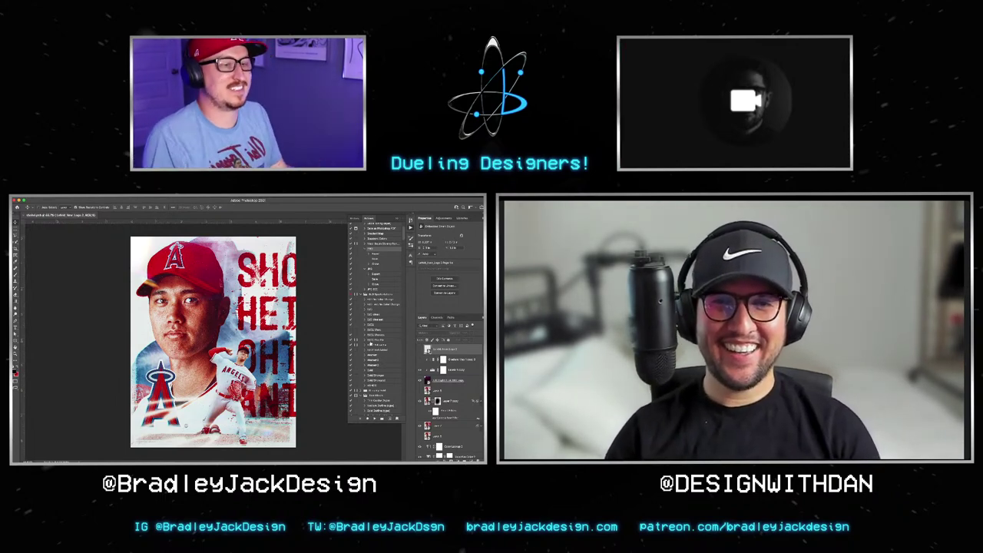
# Step: Collapse the History panel in Photoshop's panel dock
pyautogui.click(410, 226)
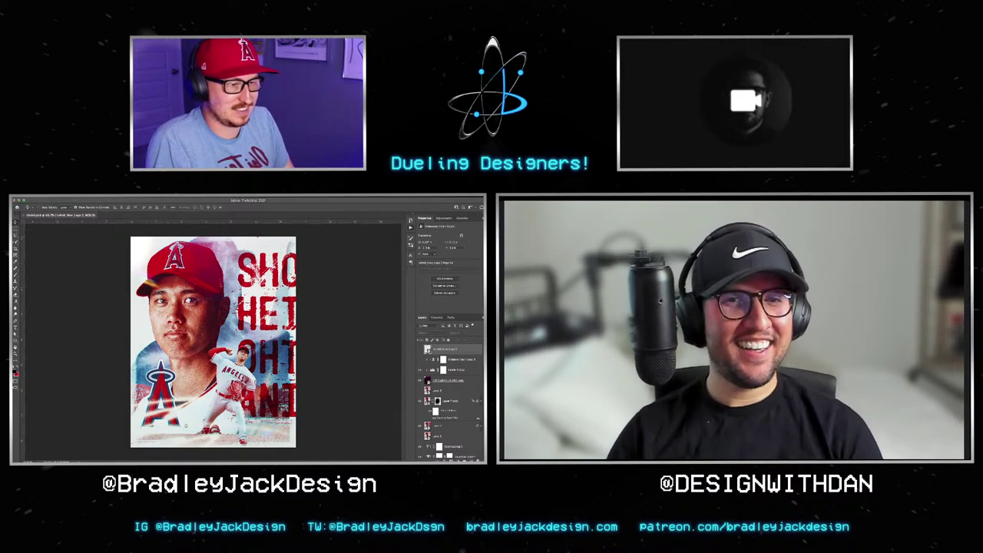